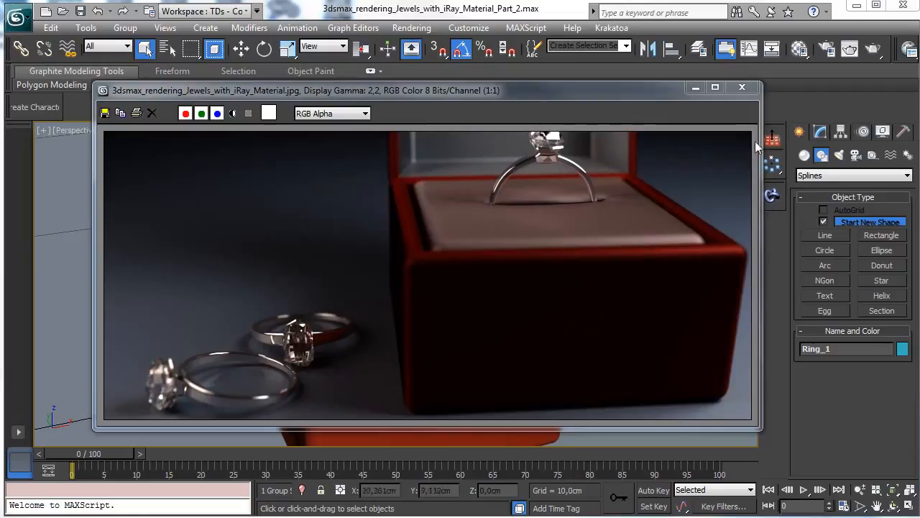
Step: Copy the ring out of its box to about X 6.7 cm, Z 1.1 cm, and isolate the copy
{"action": "left_click", "coordinate": [696, 88]}
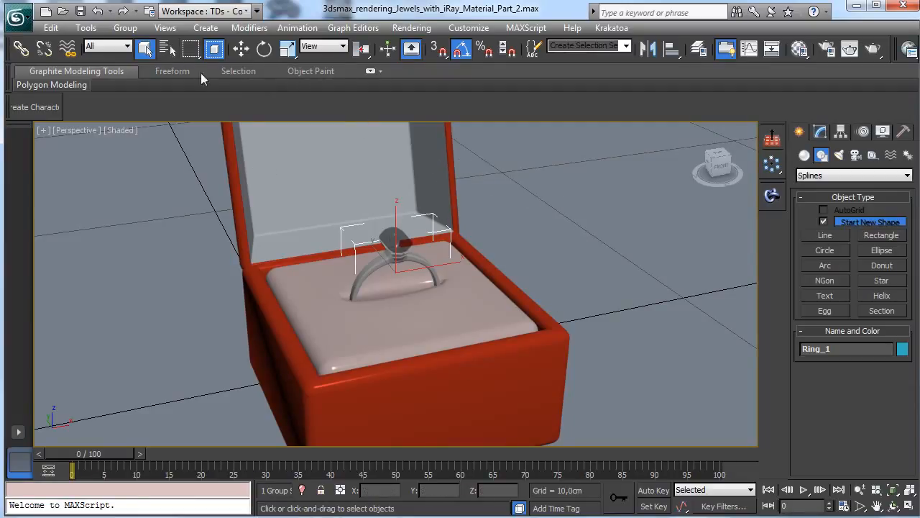
{"action": "left_click", "coordinate": [241, 49]}
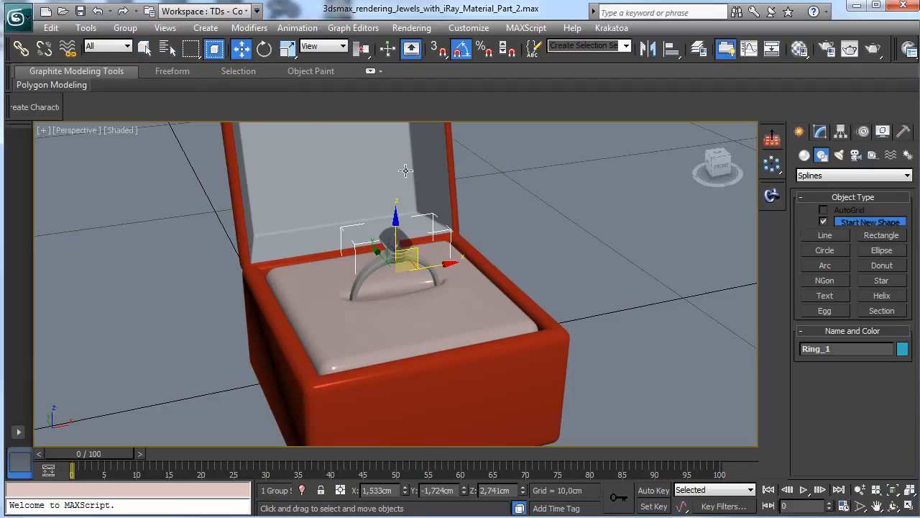
{"action": "left_click_drag", "start_coordinate": [417, 251], "coordinate": [640, 280], "text": "shift"}
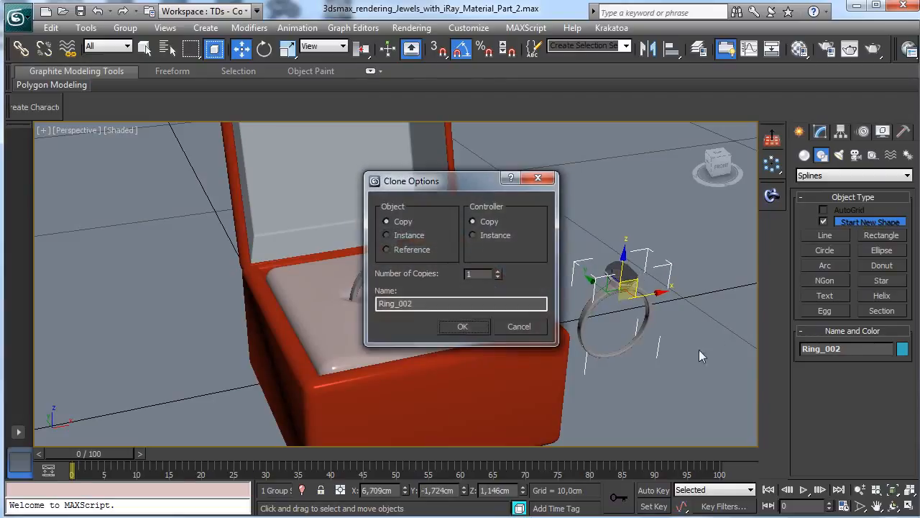
{"action": "left_click", "coordinate": [468, 330]}
{"action": "left_click", "coordinate": [302, 490]}
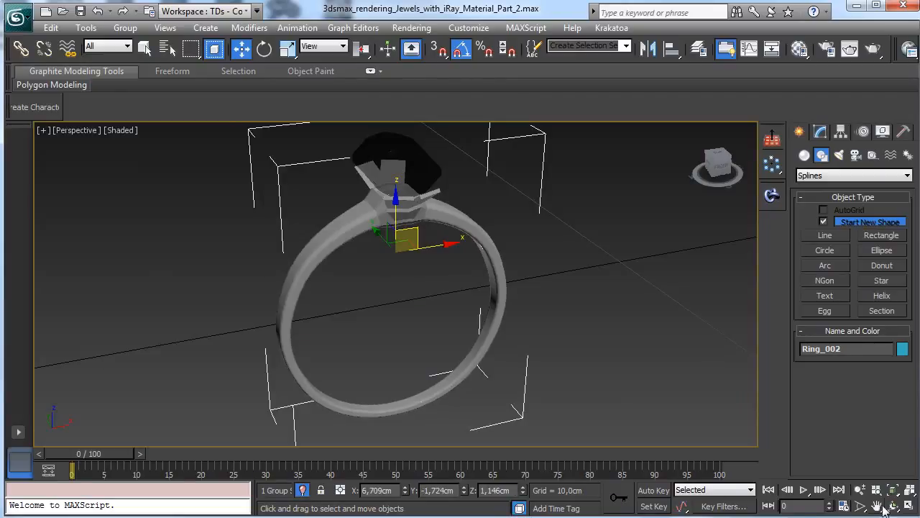
Step: In the Front view, draw a circle of about 0.88 cm radius that follows the copied ring's band
{"action": "left_click", "coordinate": [909, 507]}
{"action": "right_click", "coordinate": [667, 243]}
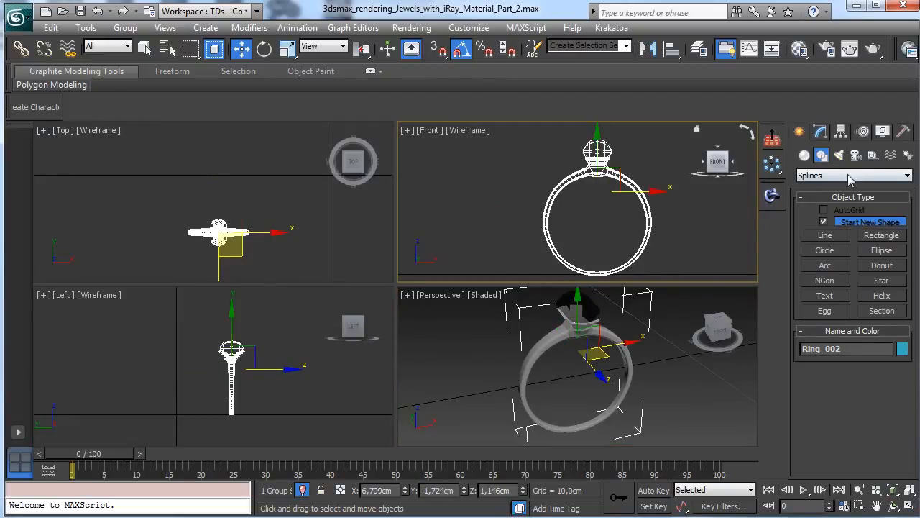
{"action": "left_click", "coordinate": [909, 506]}
{"action": "left_click", "coordinate": [825, 249]}
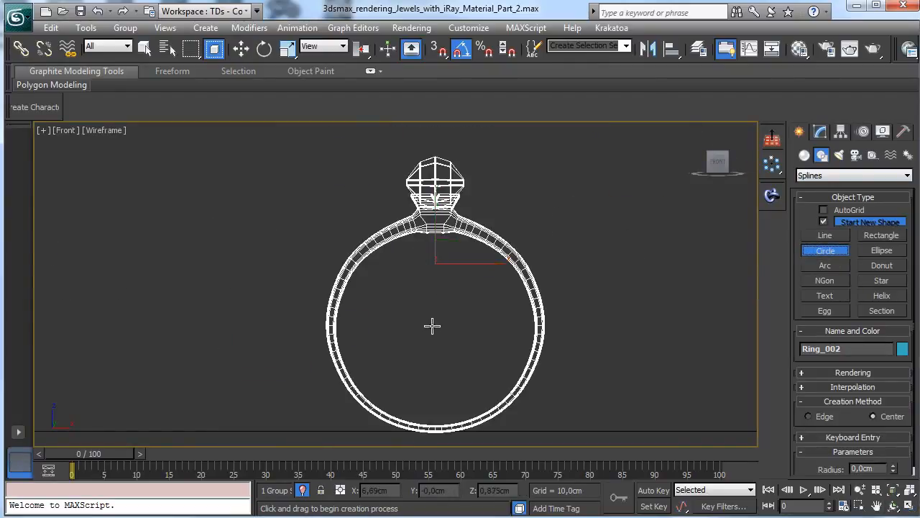
{"action": "left_click_drag", "start_coordinate": [432, 324], "coordinate": [499, 412]}
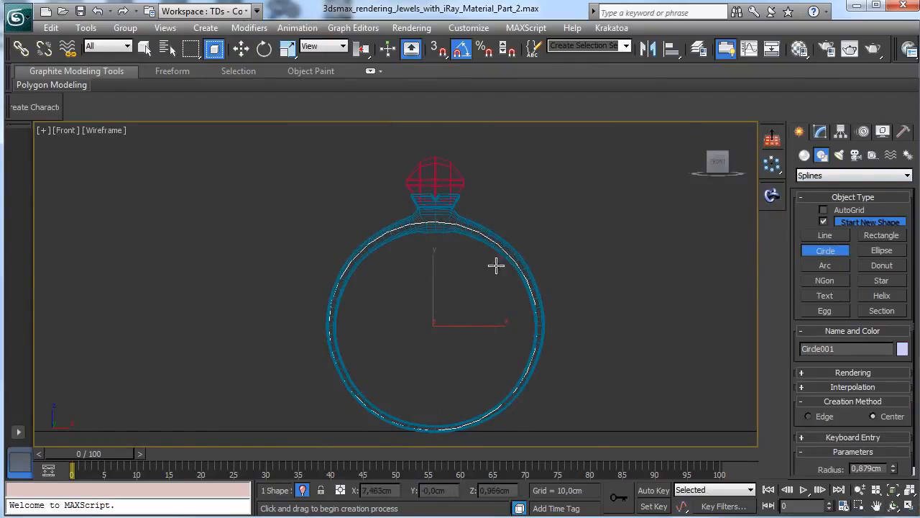
Step: Move the circle along X until it sits clear of the ring on its right side
{"action": "left_click", "coordinate": [241, 49]}
{"action": "left_click_drag", "start_coordinate": [474, 328], "coordinate": [709, 328]}
{"action": "left_click", "coordinate": [877, 489]}
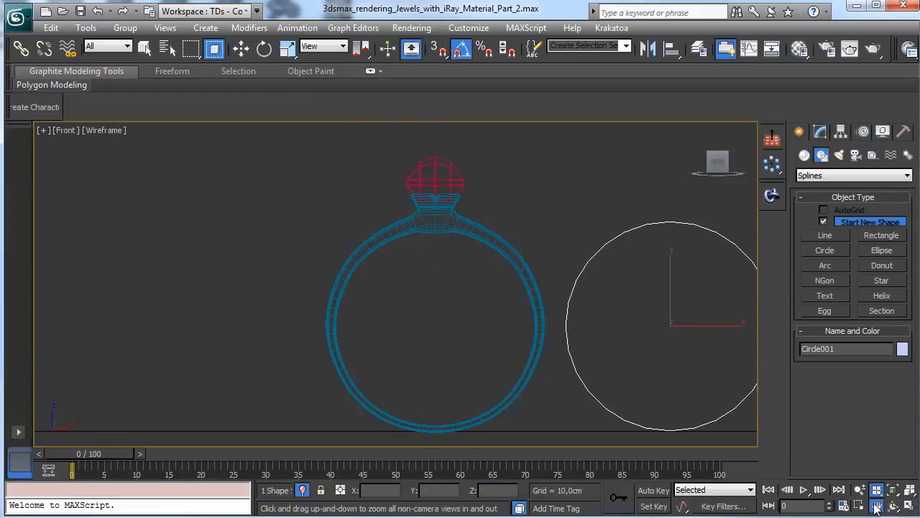
{"action": "left_click", "coordinate": [877, 506]}
{"action": "left_click_drag", "start_coordinate": [601, 343], "coordinate": [403, 331]}
{"action": "left_click", "coordinate": [144, 48]}
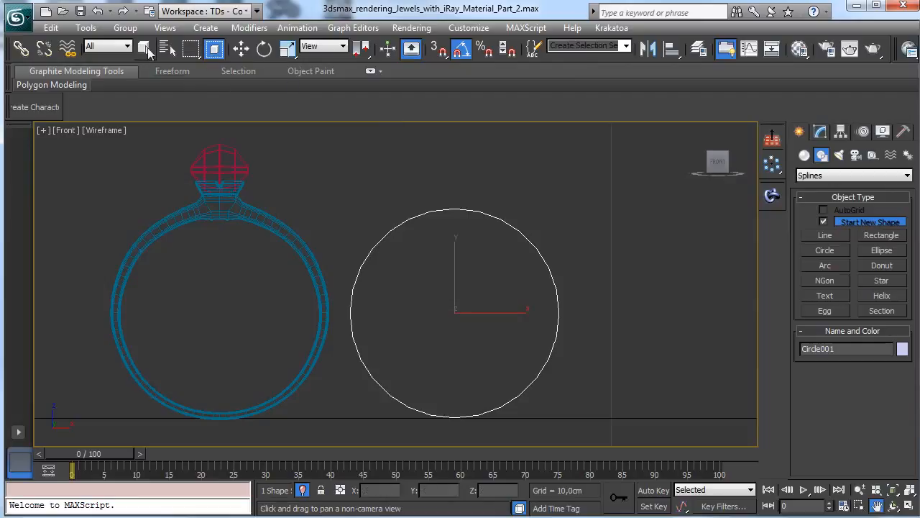
Step: Turn on adaptive interpolation for the circle and convert it to an editable spline
{"action": "left_click", "coordinate": [821, 131]}
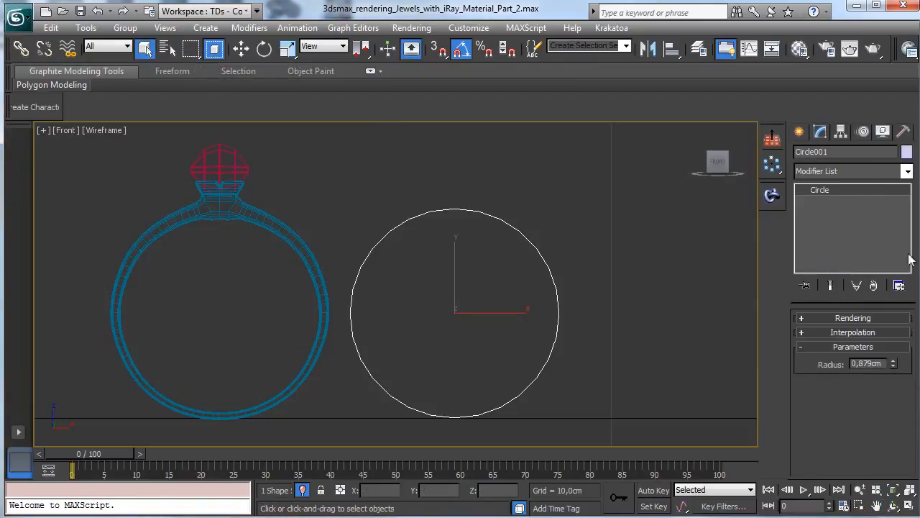
{"action": "left_click", "coordinate": [852, 332]}
{"action": "left_click", "coordinate": [857, 373]}
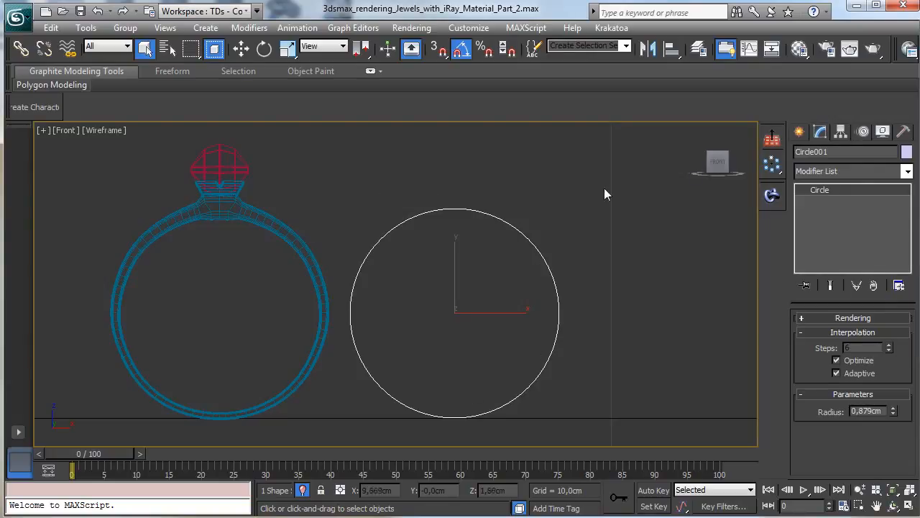
{"action": "right_click", "coordinate": [481, 281]}
{"action": "mouse_move", "coordinate": [535, 412]}
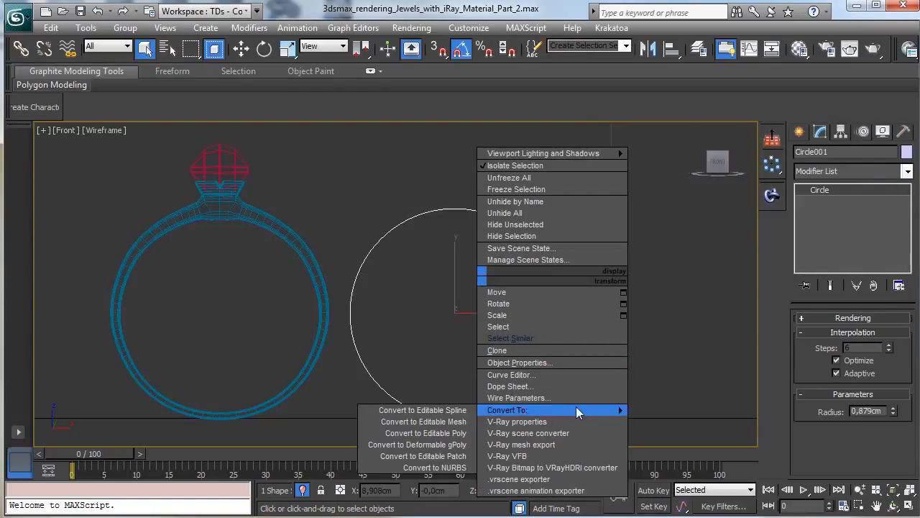
{"action": "left_click", "coordinate": [448, 410]}
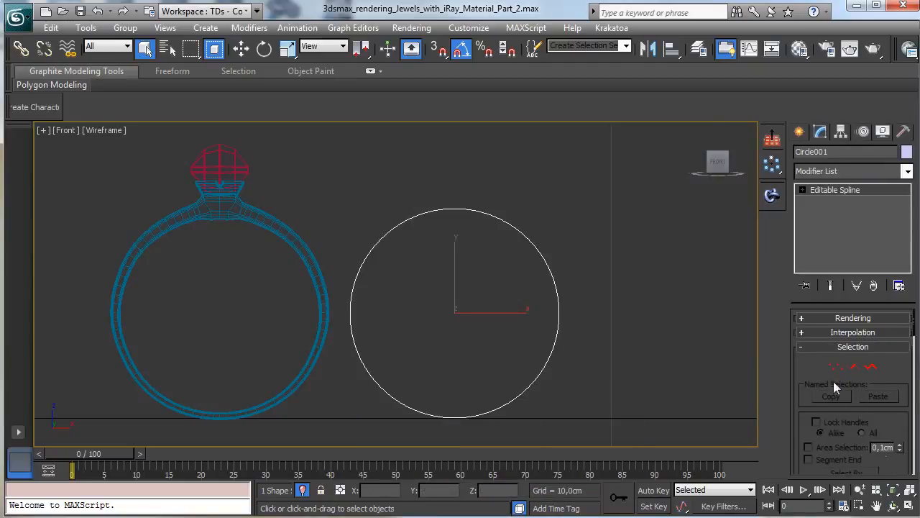
Step: Refine the circle with an extra vertex just left of its topmost vertex
{"action": "left_click", "coordinate": [836, 367]}
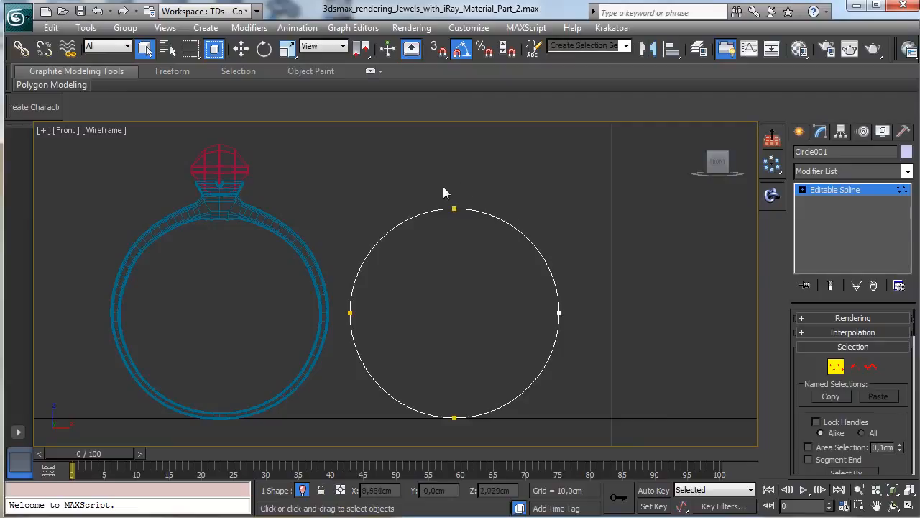
{"action": "left_click", "coordinate": [454, 209]}
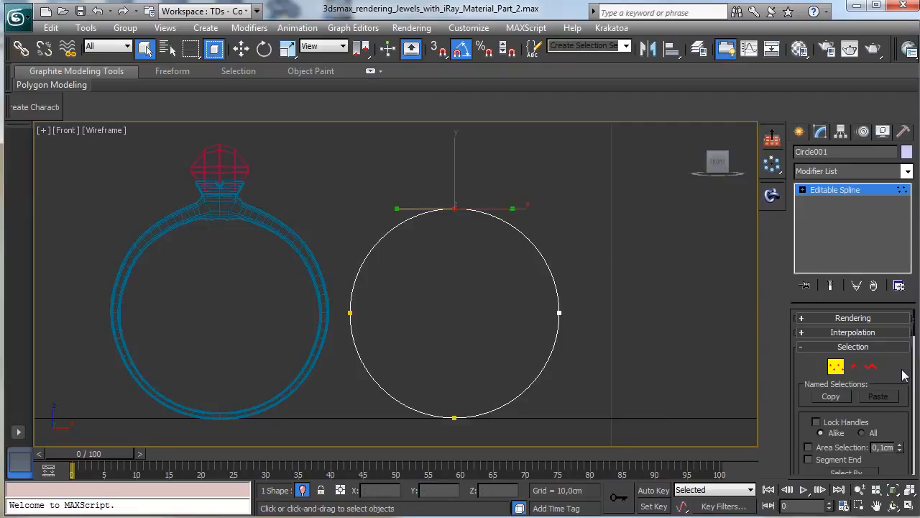
{"action": "scroll", "coordinate": [900, 368], "scroll_direction": "down", "scroll_amount": 2}
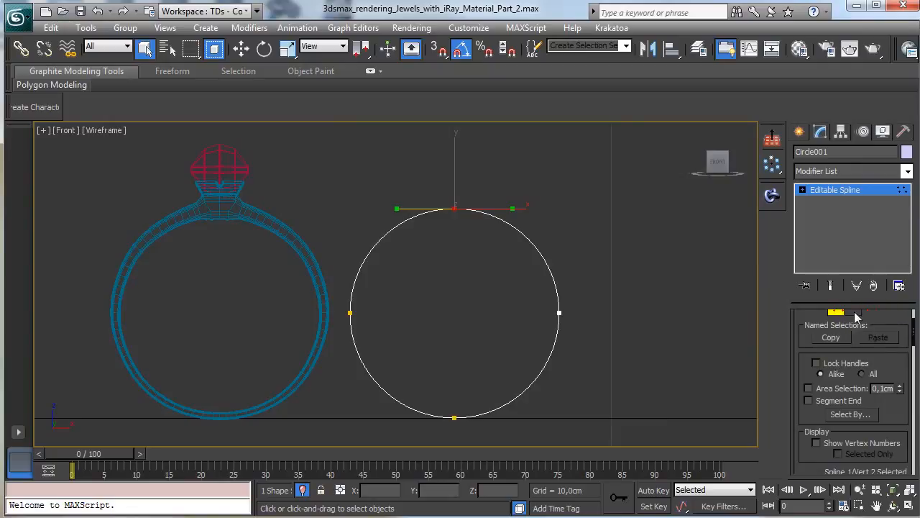
{"action": "scroll", "coordinate": [892, 370], "scroll_direction": "down", "scroll_amount": 5}
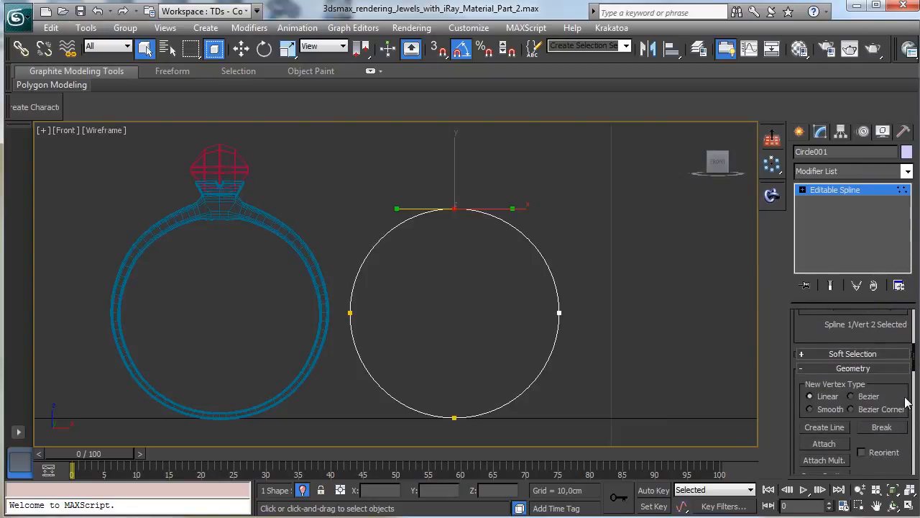
{"action": "scroll", "coordinate": [900, 446], "scroll_direction": "down", "scroll_amount": 2}
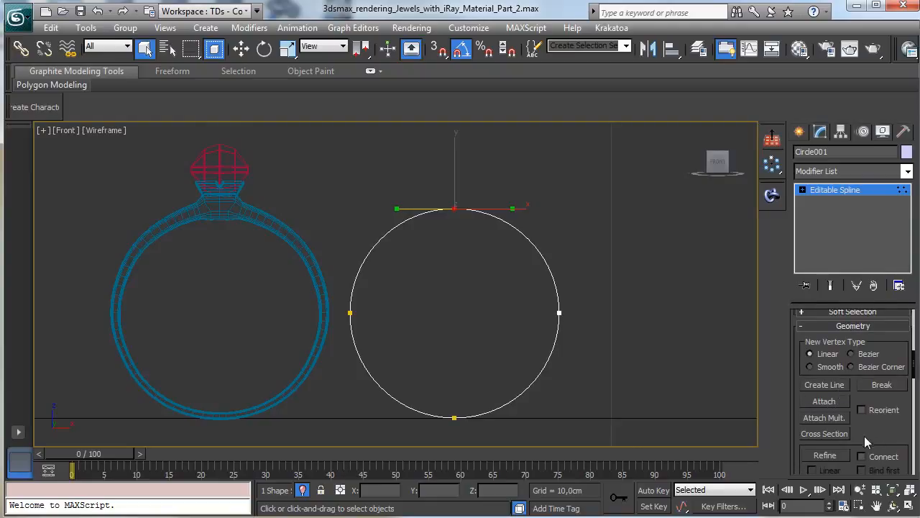
{"action": "scroll", "coordinate": [865, 437], "scroll_direction": "down", "scroll_amount": 1}
{"action": "left_click", "coordinate": [827, 423]}
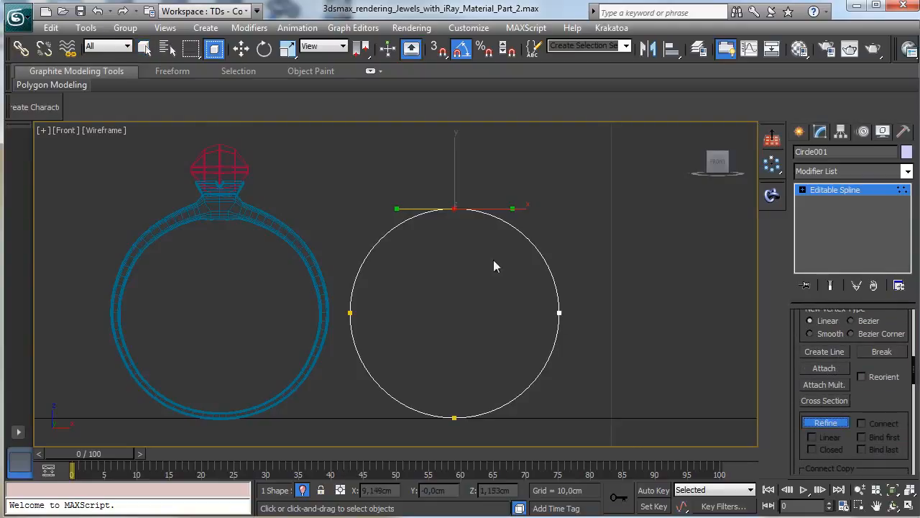
{"action": "left_click", "coordinate": [444, 209]}
Step: Delete the short segment between the two neighbouring vertices at the top of the circle to open it
{"action": "left_click", "coordinate": [803, 190]}
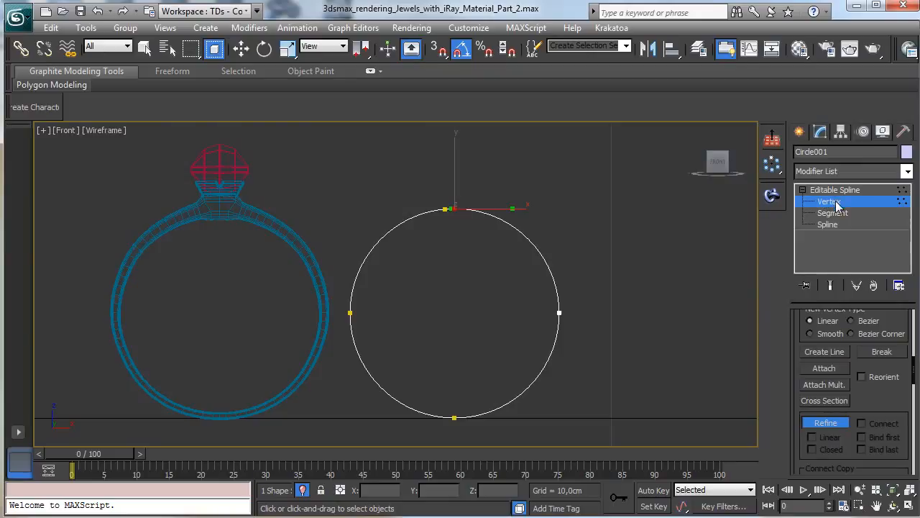
{"action": "left_click", "coordinate": [837, 205]}
{"action": "left_click", "coordinate": [833, 212]}
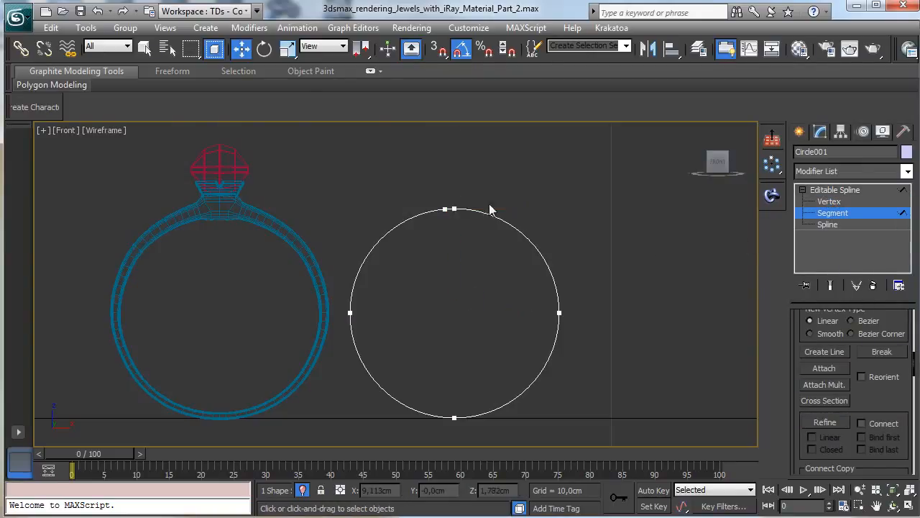
{"action": "left_click", "coordinate": [450, 209]}
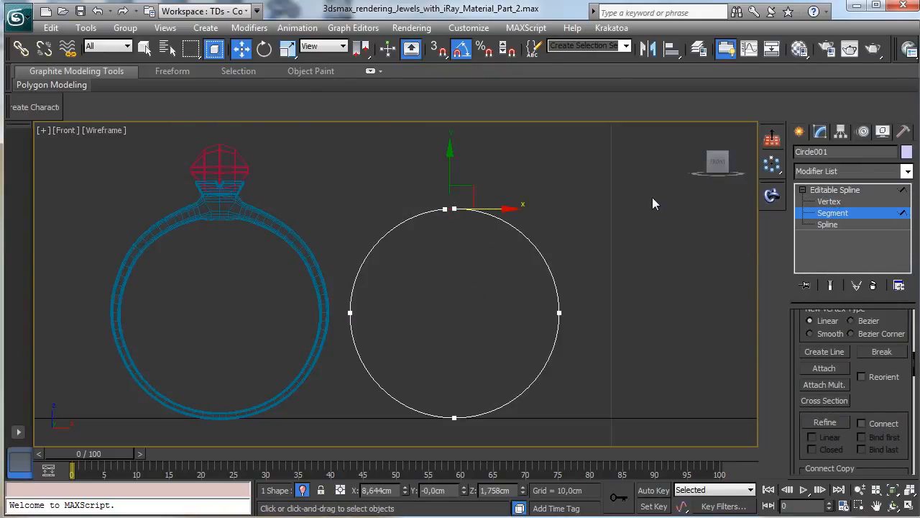
Step: In the Perspective view, move the left end vertex of the open circle back along Y to about 0.28 cm
{"action": "left_click", "coordinate": [829, 203]}
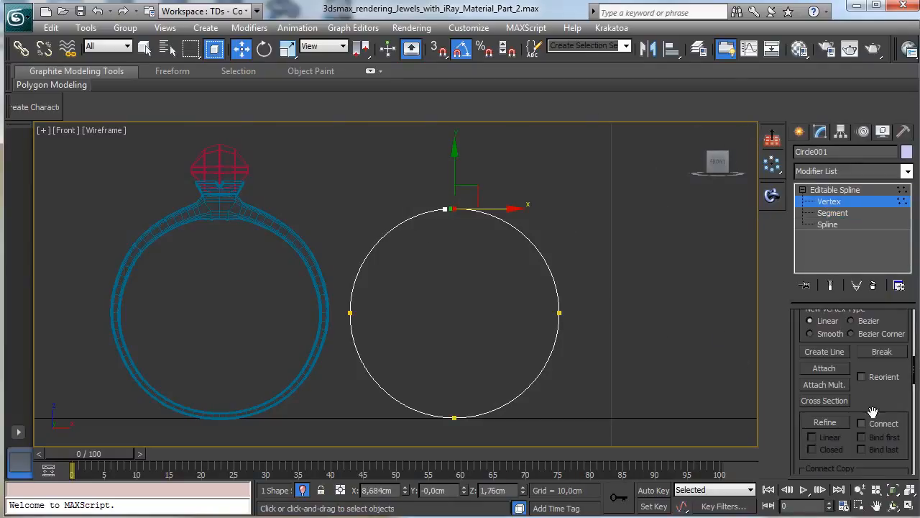
{"action": "mouse_move", "coordinate": [455, 208]}
{"action": "left_mouse_down"}
{"action": "mouse_move", "coordinate": [489, 209]}
{"action": "mouse_move", "coordinate": [442, 209]}
{"action": "left_mouse_up"}
{"action": "left_click", "coordinate": [909, 505]}
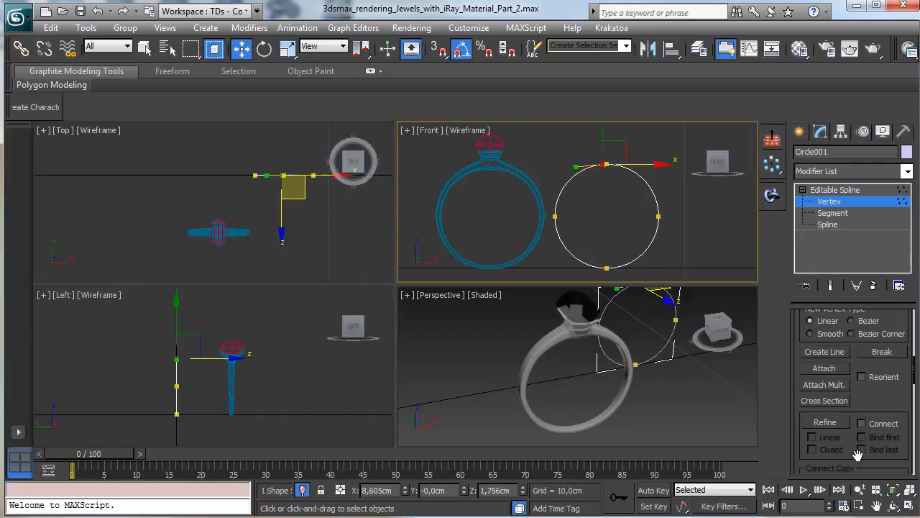
{"action": "right_click", "coordinate": [573, 373]}
{"action": "left_click", "coordinate": [877, 507]}
{"action": "left_click_drag", "start_coordinate": [633, 353], "coordinate": [539, 442]}
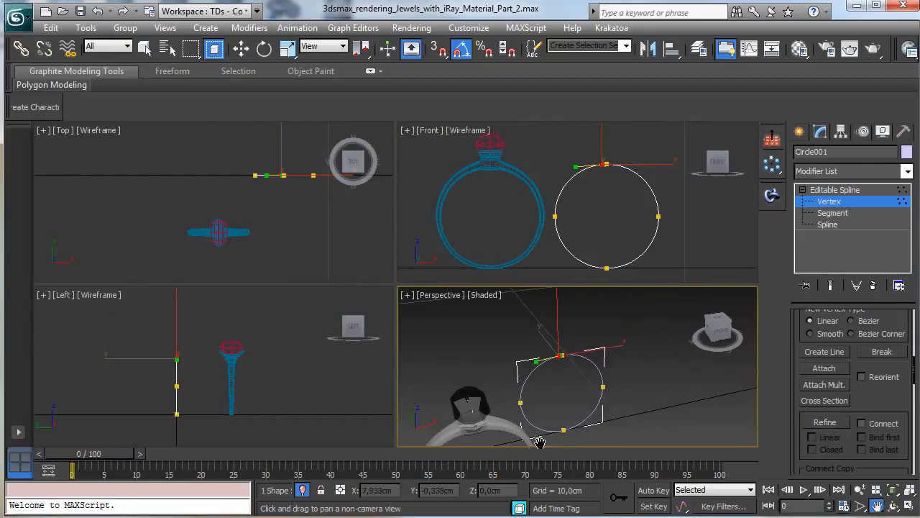
{"action": "left_click", "coordinate": [909, 505]}
{"action": "left_click", "coordinate": [859, 490]}
{"action": "left_click_drag", "start_coordinate": [345, 316], "coordinate": [347, 290]}
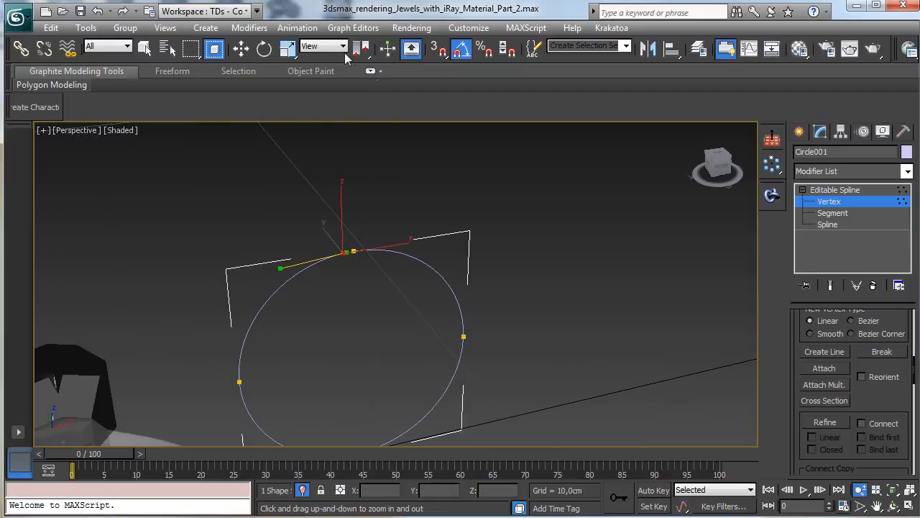
{"action": "left_click", "coordinate": [246, 53]}
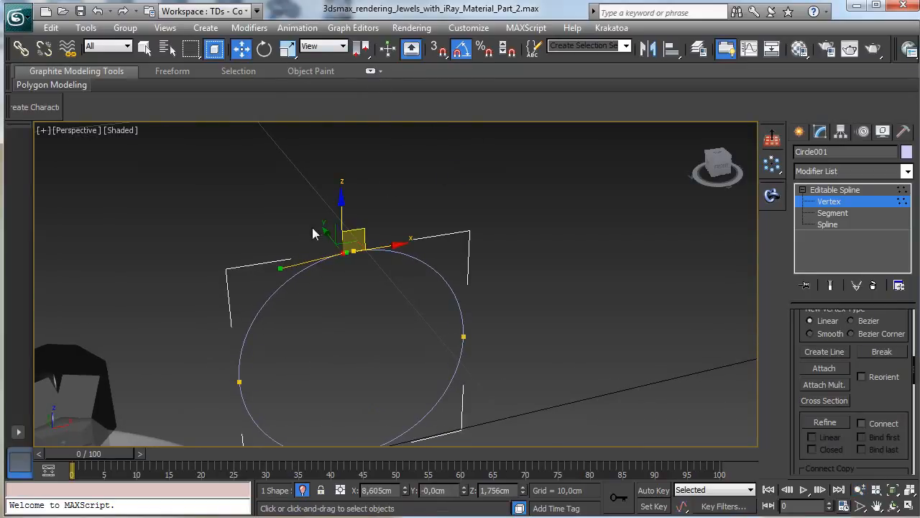
{"action": "left_click_drag", "start_coordinate": [322, 231], "coordinate": [324, 217]}
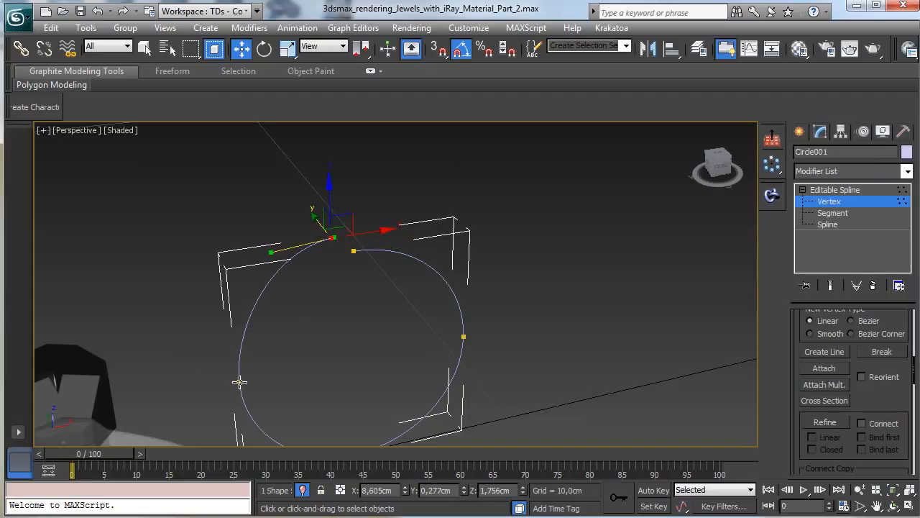
Step: Shift the left side vertex slightly back along Y, and the right end and right side vertices slightly forward, the latter to about -0.02 cm
{"action": "left_click", "coordinate": [239, 382]}
{"action": "left_click_drag", "start_coordinate": [230, 360], "coordinate": [225, 350]}
{"action": "left_click", "coordinate": [353, 251]}
{"action": "left_click_drag", "start_coordinate": [339, 225], "coordinate": [349, 244]}
{"action": "left_click", "coordinate": [464, 336]}
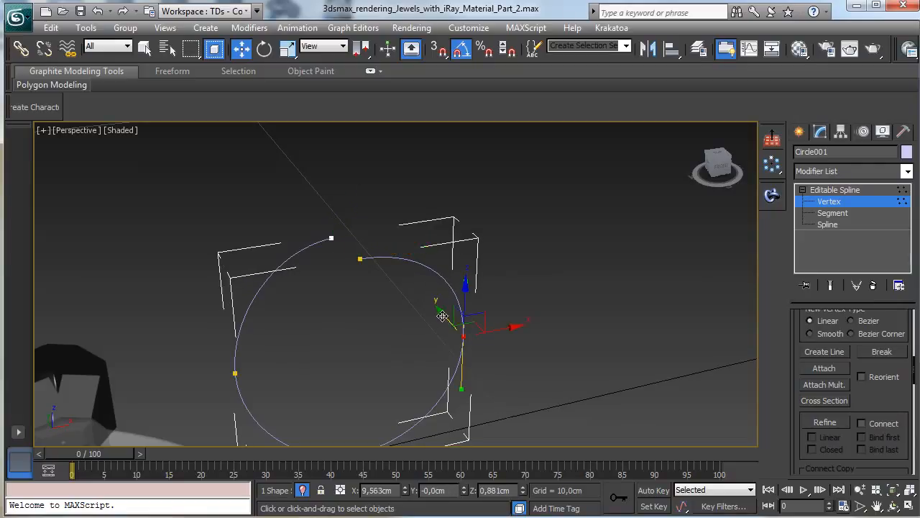
{"action": "left_click_drag", "start_coordinate": [442, 316], "coordinate": [446, 313]}
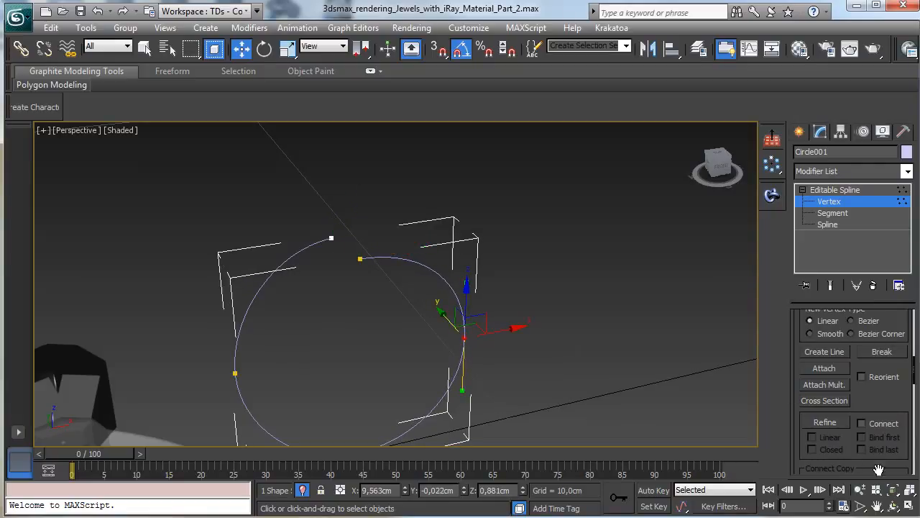
Step: In the Front view, move the open circle's left end vertex right past the other end and extend its handle to restore the round arc
{"action": "left_click", "coordinate": [329, 236]}
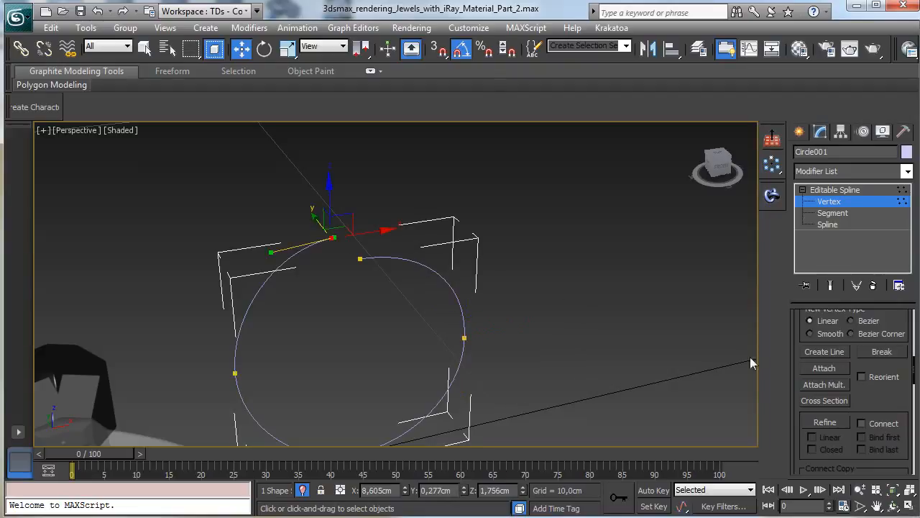
{"action": "left_click", "coordinate": [910, 506]}
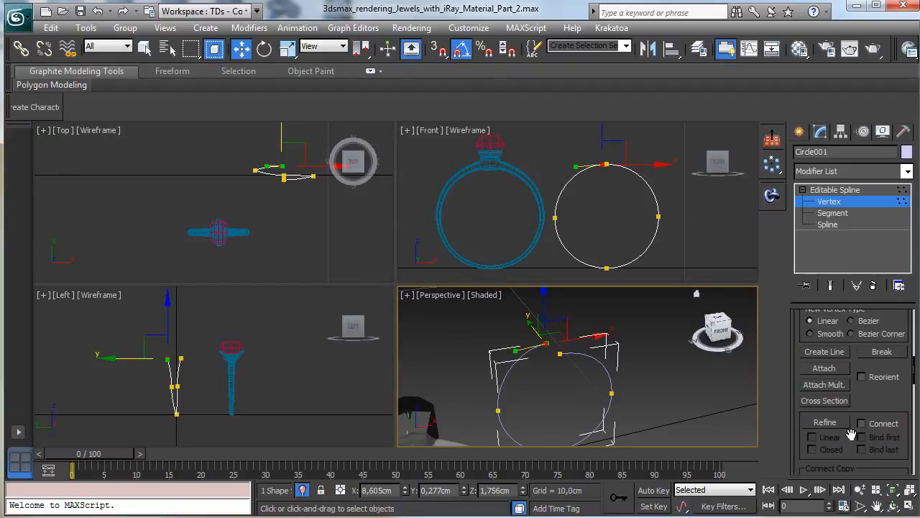
{"action": "left_click", "coordinate": [910, 507]}
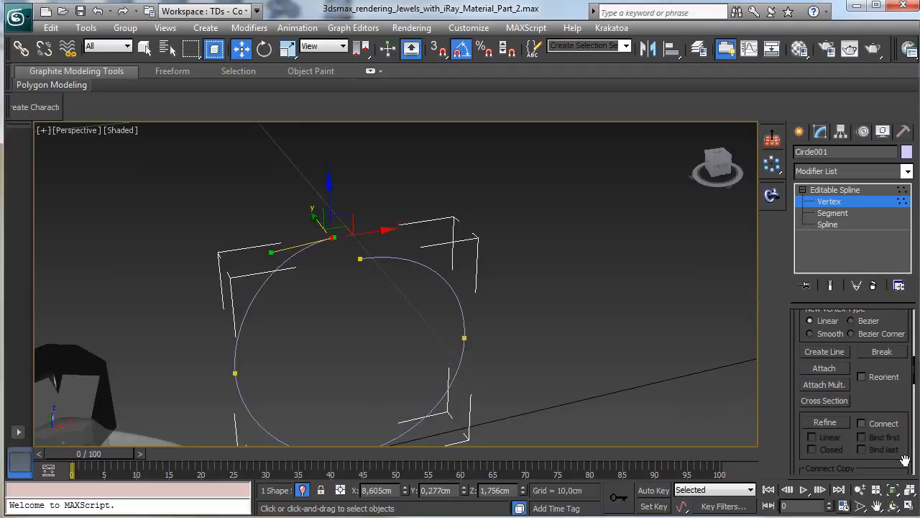
{"action": "left_click", "coordinate": [909, 507]}
{"action": "right_click", "coordinate": [573, 304]}
{"action": "left_click", "coordinate": [669, 151]}
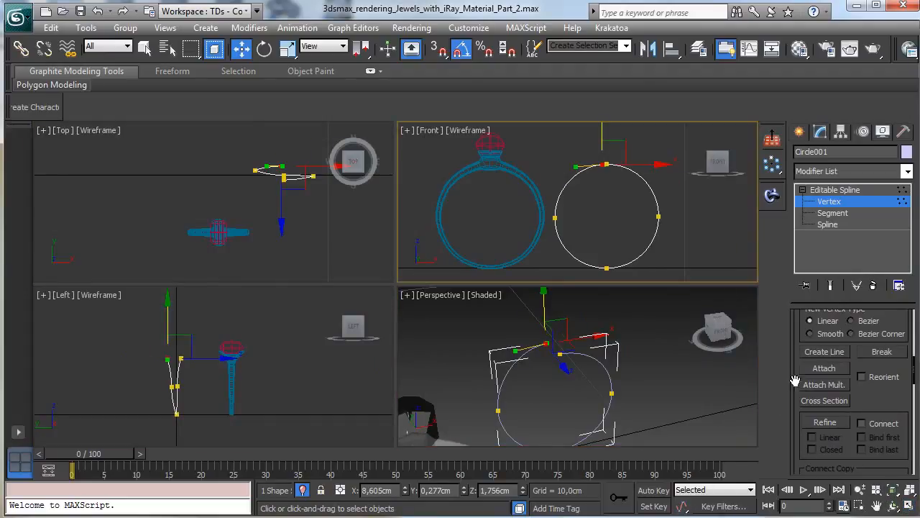
{"action": "key", "text": "alt+w"}
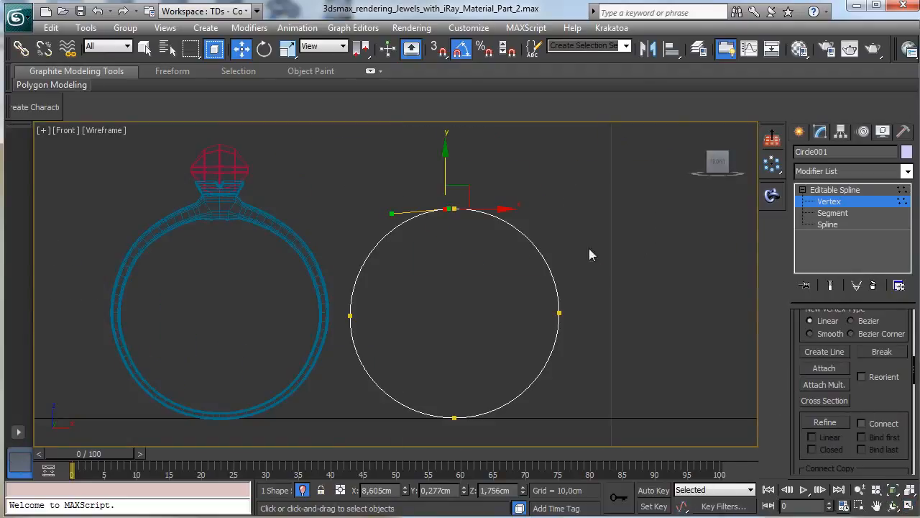
{"action": "left_click", "coordinate": [877, 507]}
{"action": "left_click_drag", "start_coordinate": [364, 246], "coordinate": [338, 246]}
{"action": "key", "text": "w"}
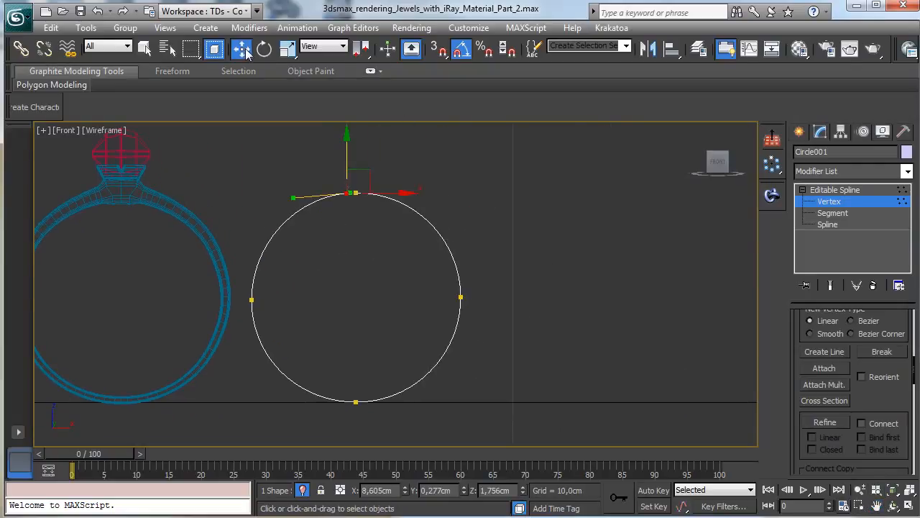
{"action": "left_click_drag", "start_coordinate": [366, 173], "coordinate": [408, 177]}
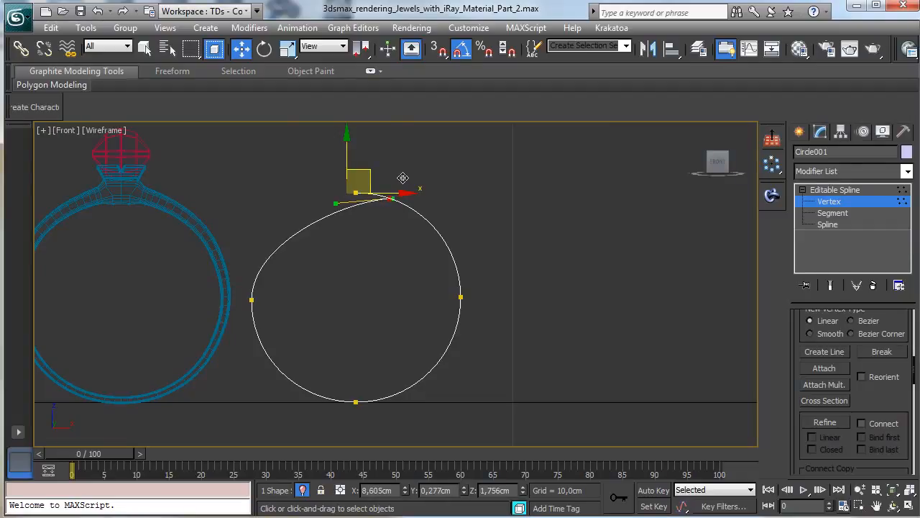
{"action": "left_click_drag", "start_coordinate": [336, 204], "coordinate": [285, 177]}
{"action": "left_click", "coordinate": [340, 216]}
Step: Move the circle's other end vertex left past the first end, to about X 8.47 cm and Z 1.75 cm
{"action": "left_click", "coordinate": [355, 193]}
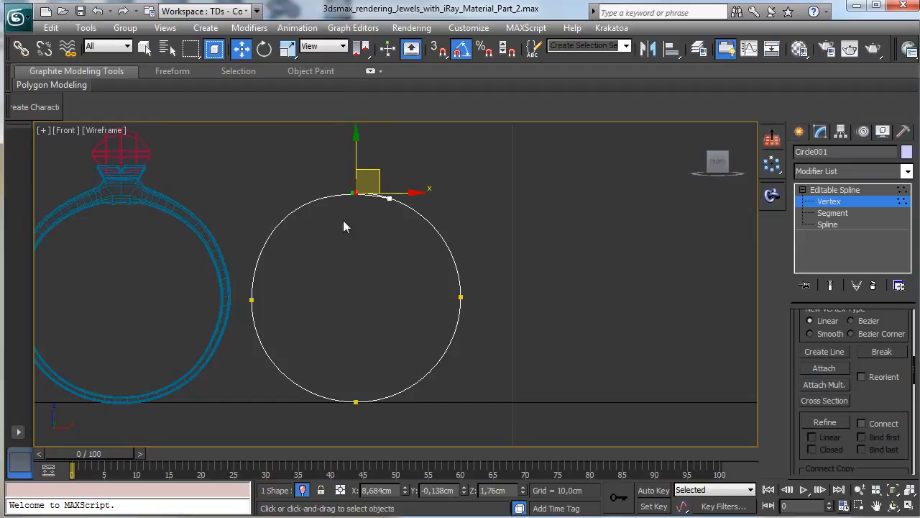
{"action": "mouse_move", "coordinate": [379, 173]}
{"action": "left_mouse_down"}
{"action": "mouse_move", "coordinate": [351, 174]}
{"action": "mouse_move", "coordinate": [413, 181]}
{"action": "mouse_move", "coordinate": [376, 182]}
{"action": "left_mouse_up"}
{"action": "left_click", "coordinate": [400, 192]}
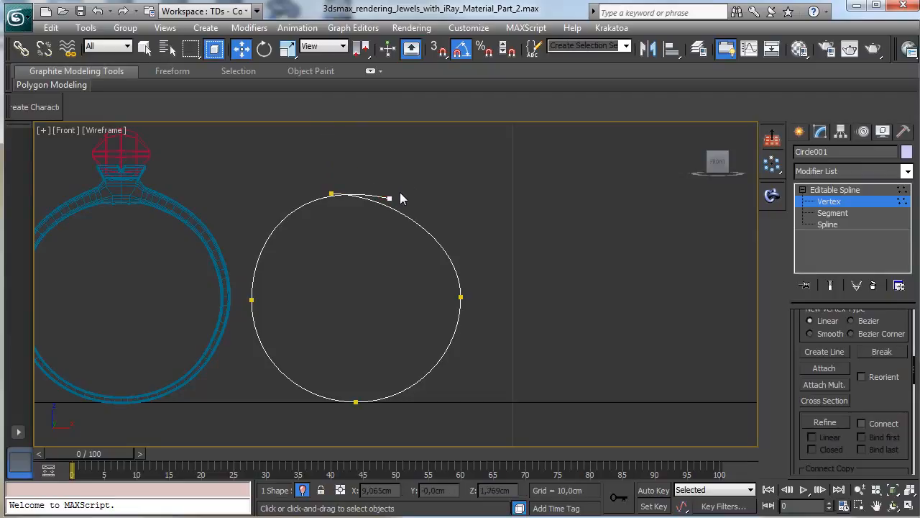
{"action": "left_click", "coordinate": [333, 193]}
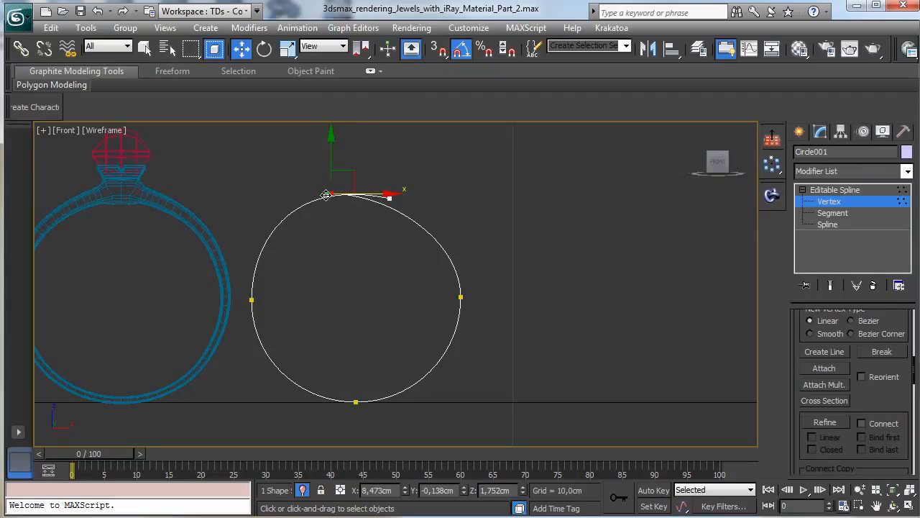
Step: Display the Axis Constraints toolbar and reshape the moved end vertex's handle to round the circle's right side, then leave vertex editing
{"action": "left_click_drag", "start_coordinate": [326, 195], "coordinate": [436, 193]}
{"action": "right_click", "coordinate": [773, 231]}
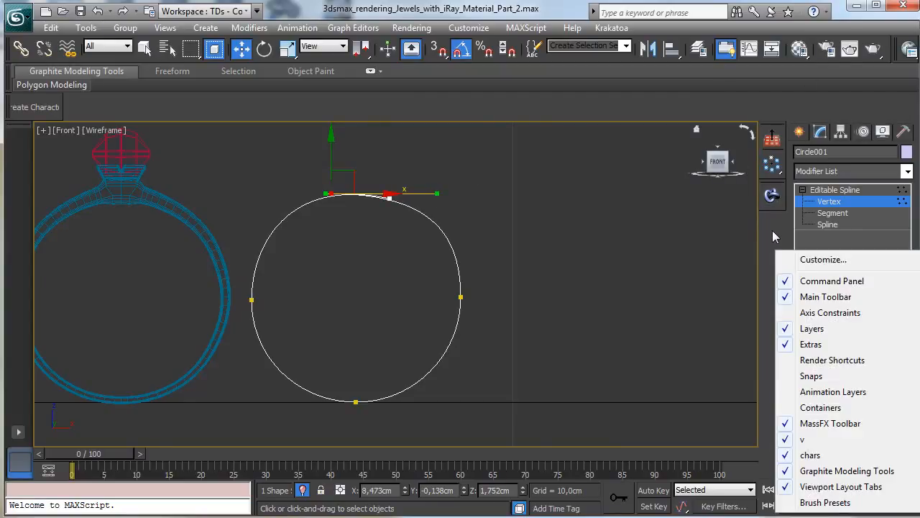
{"action": "left_click", "coordinate": [827, 314]}
{"action": "key", "text": "F8"}
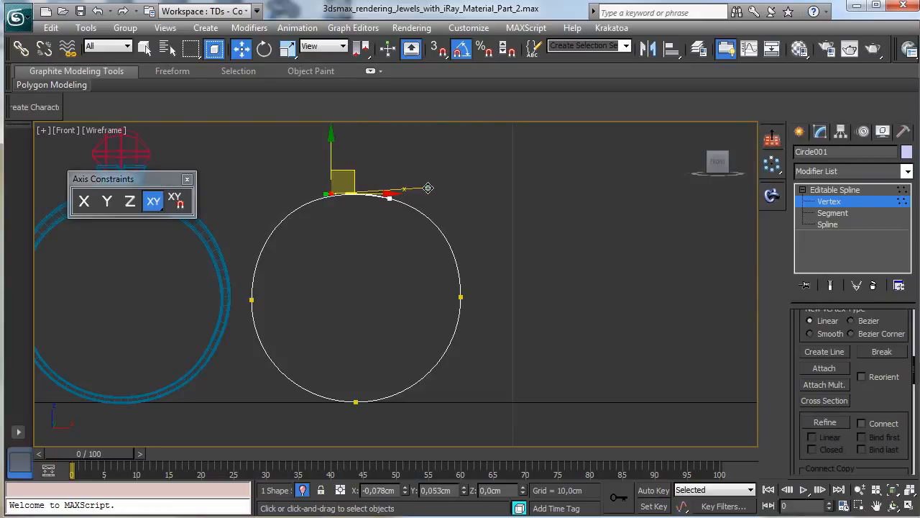
{"action": "left_click", "coordinate": [837, 203]}
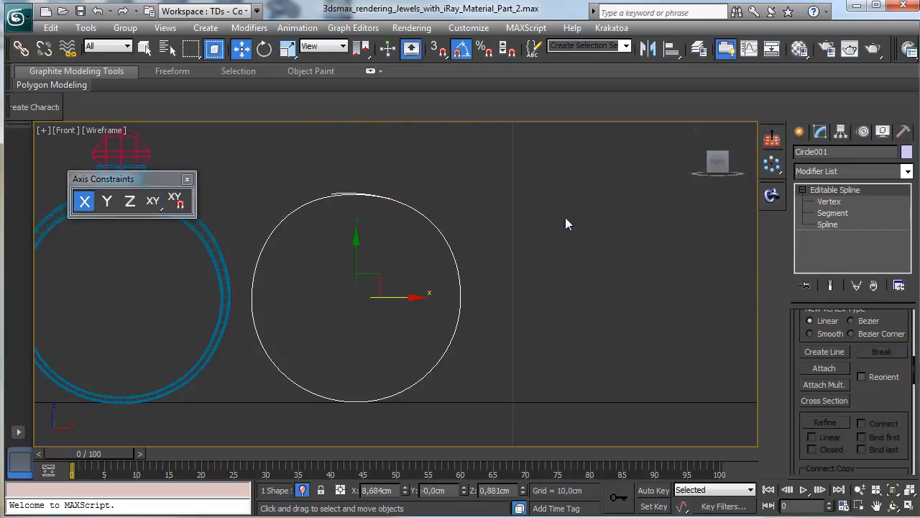
Step: Check the overlapping spline ends in all four views and close the Axis Constraints toolbar
{"action": "left_click", "coordinate": [909, 506]}
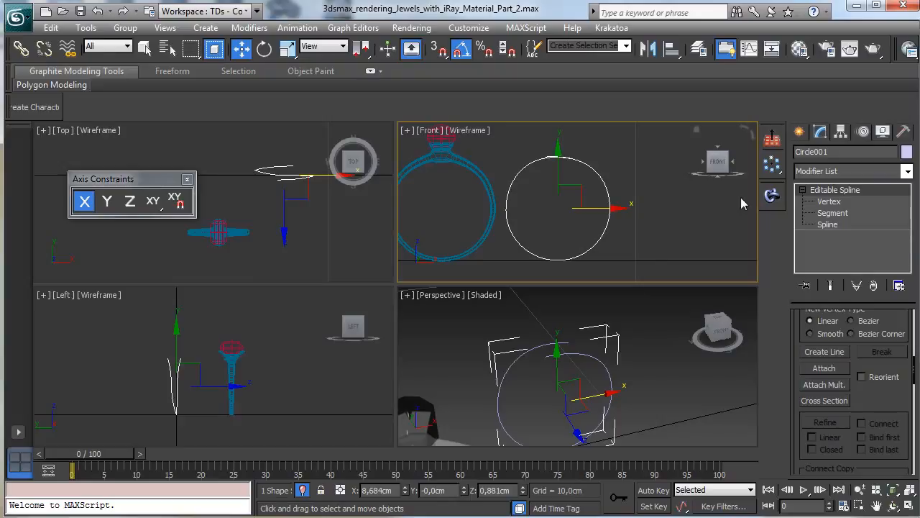
{"action": "right_click", "coordinate": [633, 200]}
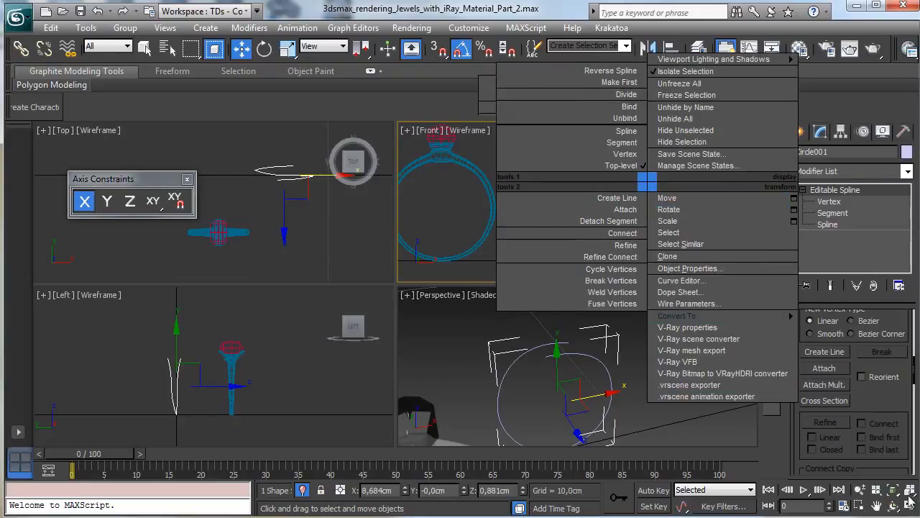
{"action": "key", "text": "alt+w"}
{"action": "left_click", "coordinate": [187, 179]}
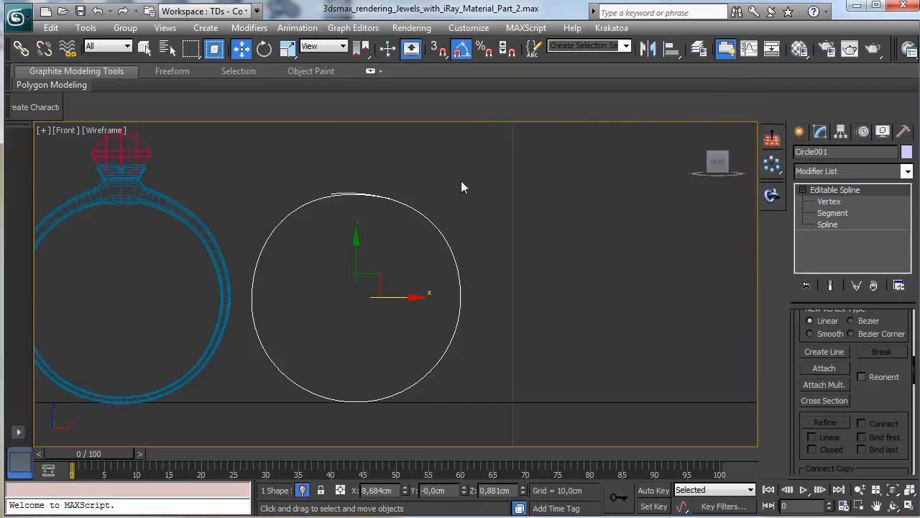
Step: Draw a rectangle about 0.107 cm long and 0.237 cm wide to the right of the circle in the Front view
{"action": "left_click", "coordinate": [799, 132]}
{"action": "left_click", "coordinate": [835, 235]}
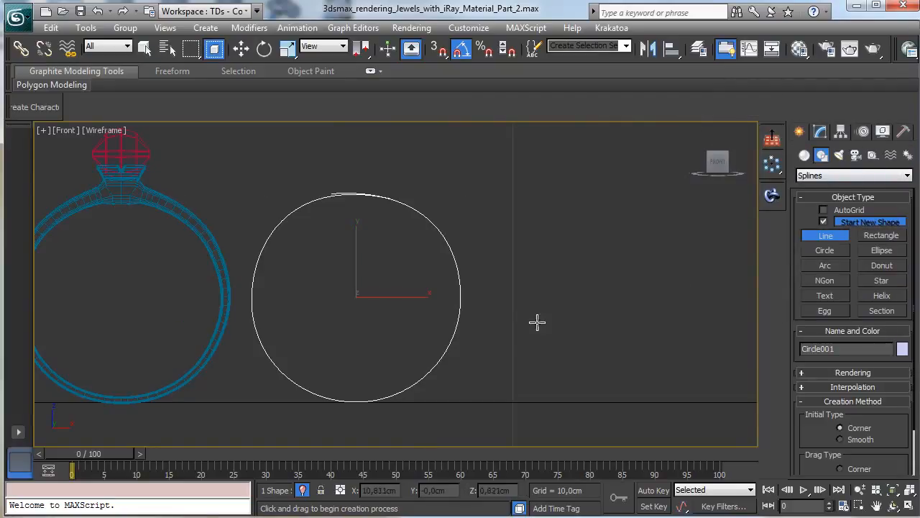
{"action": "left_click", "coordinate": [860, 490]}
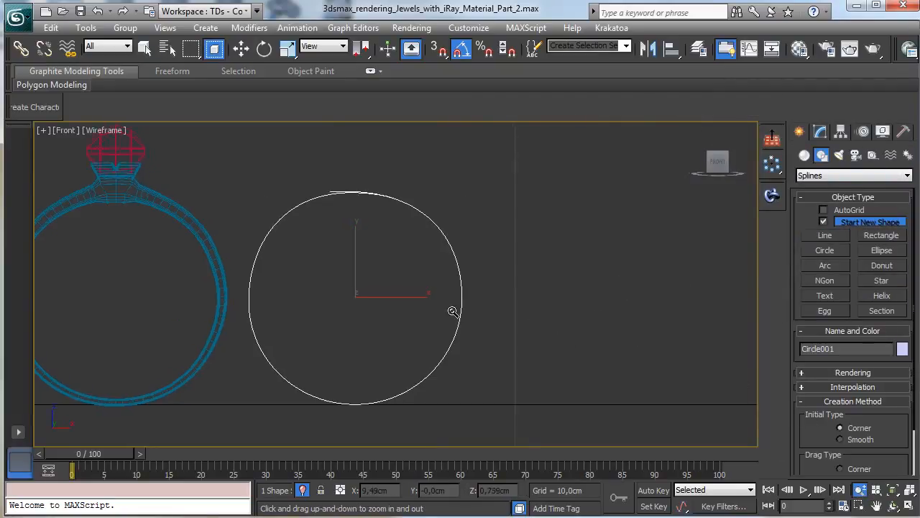
{"action": "left_click_drag", "start_coordinate": [452, 312], "coordinate": [468, 287]}
{"action": "left_click", "coordinate": [145, 48]}
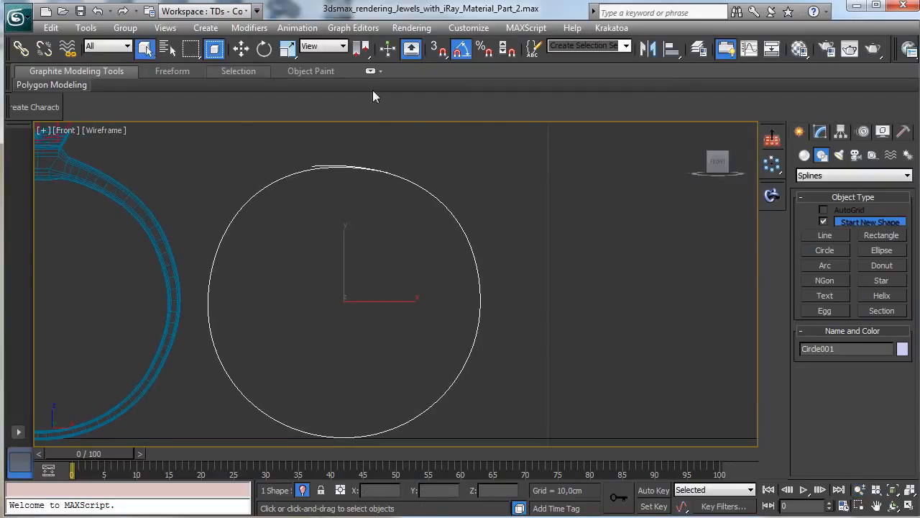
{"action": "left_click", "coordinate": [842, 235]}
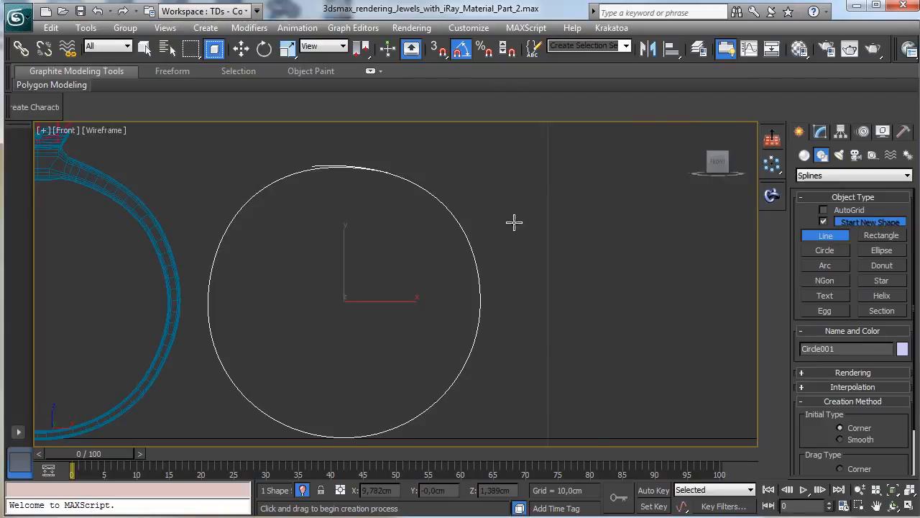
{"action": "left_click", "coordinate": [883, 236]}
{"action": "left_click_drag", "start_coordinate": [507, 232], "coordinate": [544, 247]}
Step: Set the rectangle's corner radius to 0.05 cm
{"action": "left_click", "coordinate": [821, 132]}
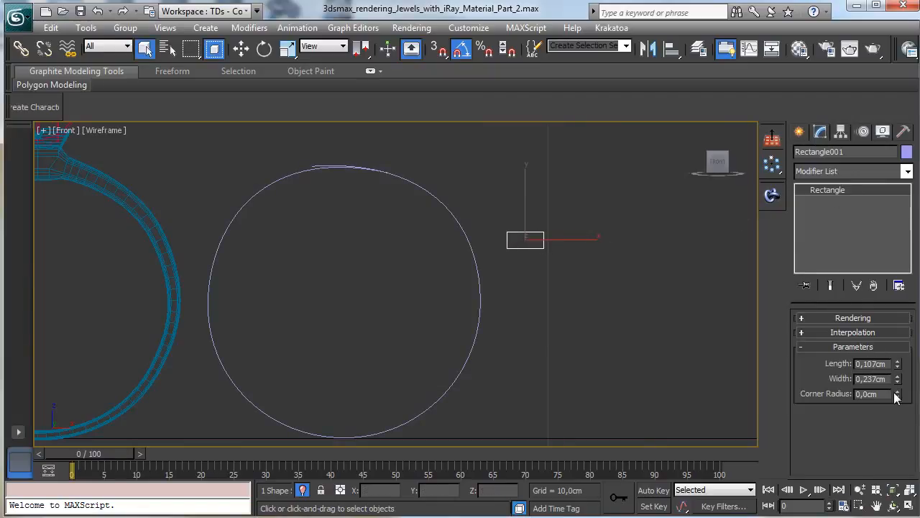
{"action": "left_click_drag", "start_coordinate": [897, 397], "coordinate": [919, 382]}
{"action": "left_click", "coordinate": [860, 506]}
{"action": "left_click_drag", "start_coordinate": [505, 216], "coordinate": [596, 340]}
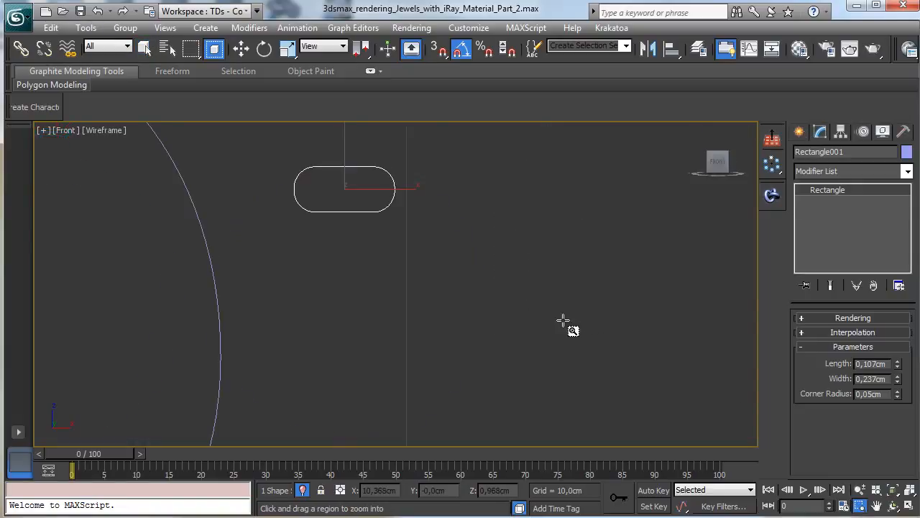
Step: Draw a closed line profile below the rounded rectangle, with slanted sides, a curved bottom and a straight top
{"action": "left_click", "coordinate": [800, 133]}
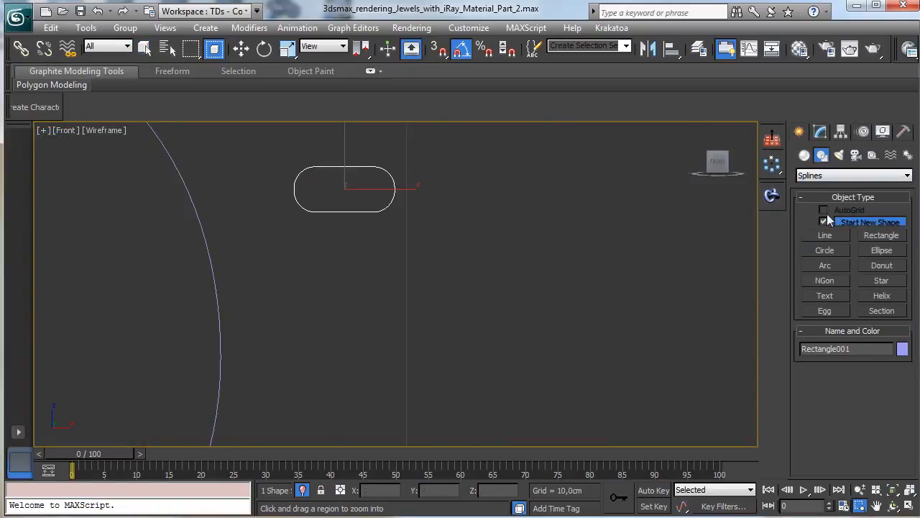
{"action": "left_click", "coordinate": [825, 235]}
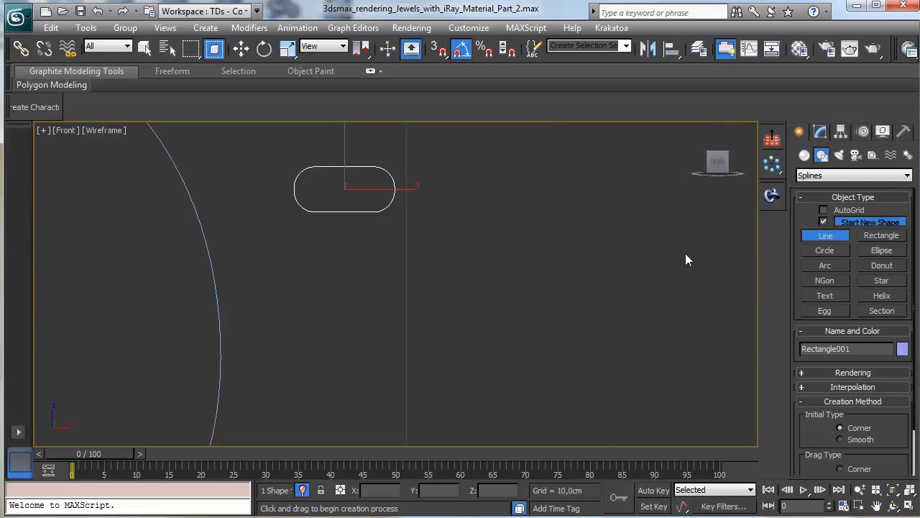
{"action": "left_click", "coordinate": [297, 253]}
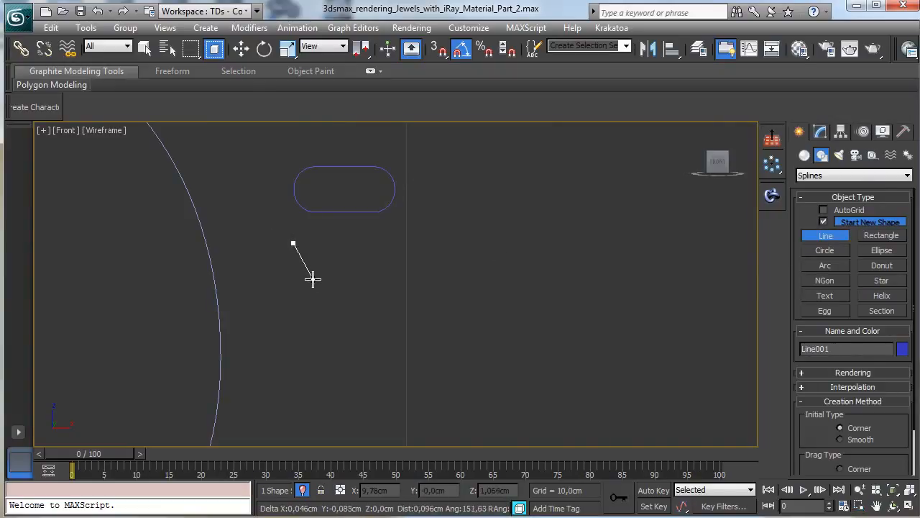
{"action": "left_click", "coordinate": [314, 280]}
{"action": "left_click_drag", "start_coordinate": [388, 291], "coordinate": [413, 290]}
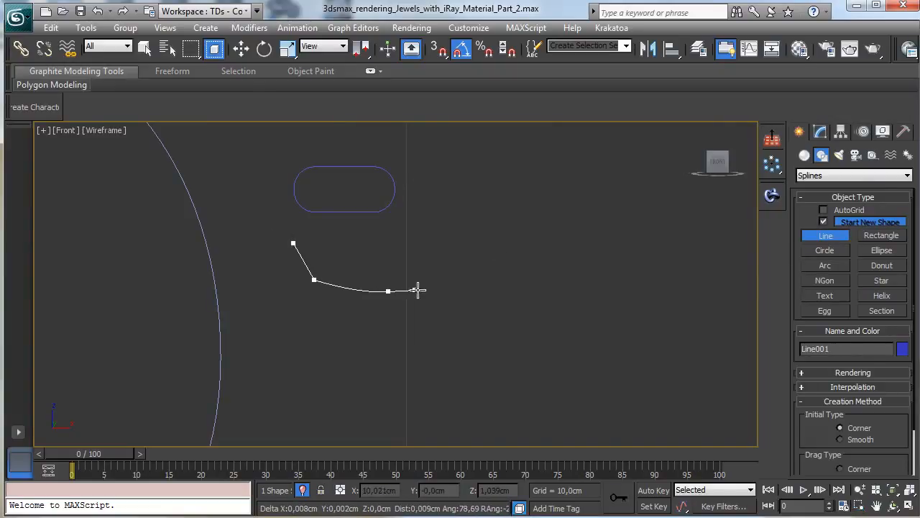
{"action": "left_click", "coordinate": [439, 278]}
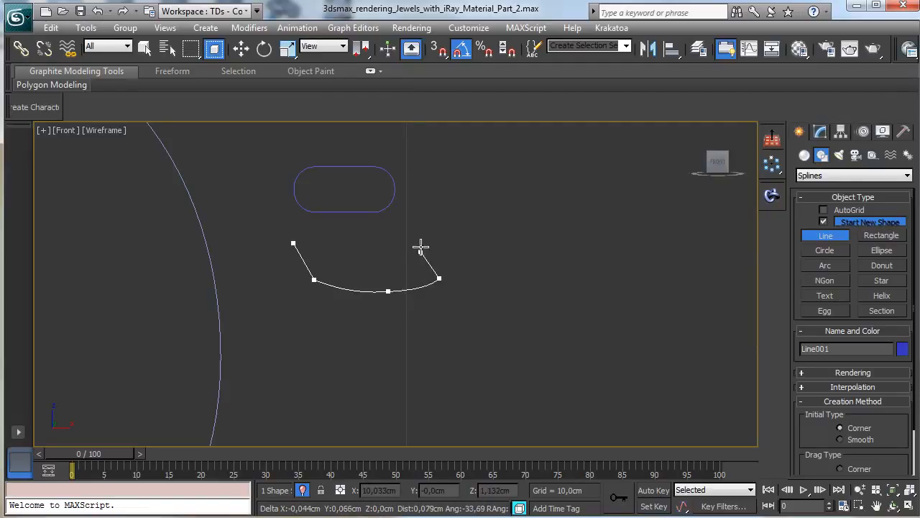
{"action": "left_click", "coordinate": [420, 241]}
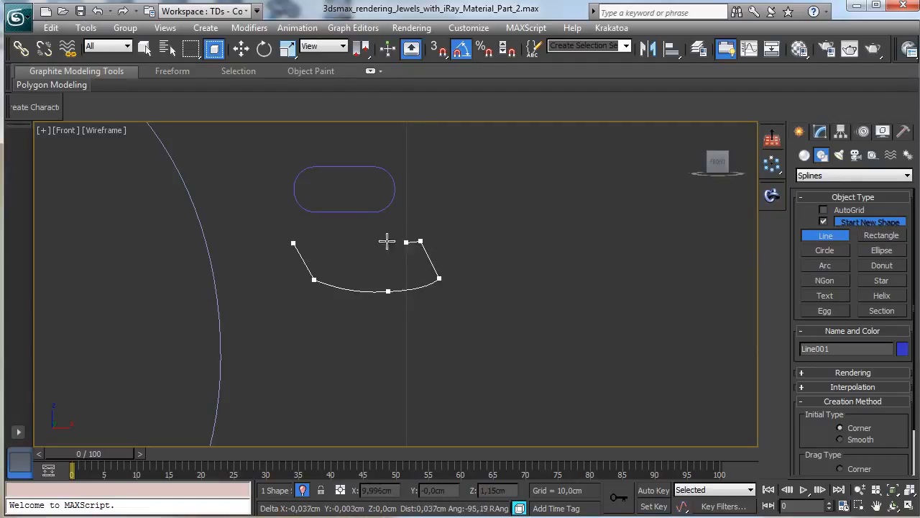
{"action": "left_click", "coordinate": [294, 243]}
{"action": "left_click", "coordinate": [651, 467]}
Step: Move the upper-left vertex of the new line profile slightly up, to about Z 1.17 cm
{"action": "left_click", "coordinate": [820, 132]}
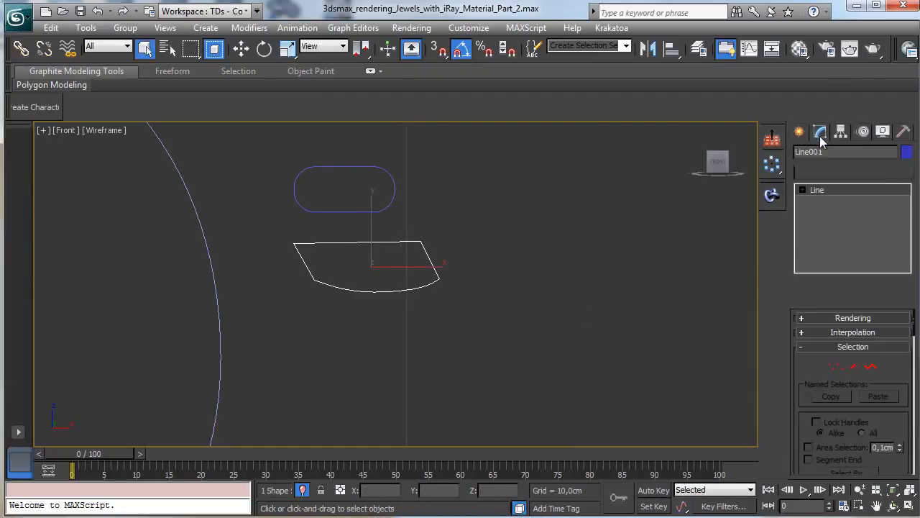
{"action": "left_click", "coordinate": [835, 366]}
{"action": "left_click", "coordinate": [294, 244]}
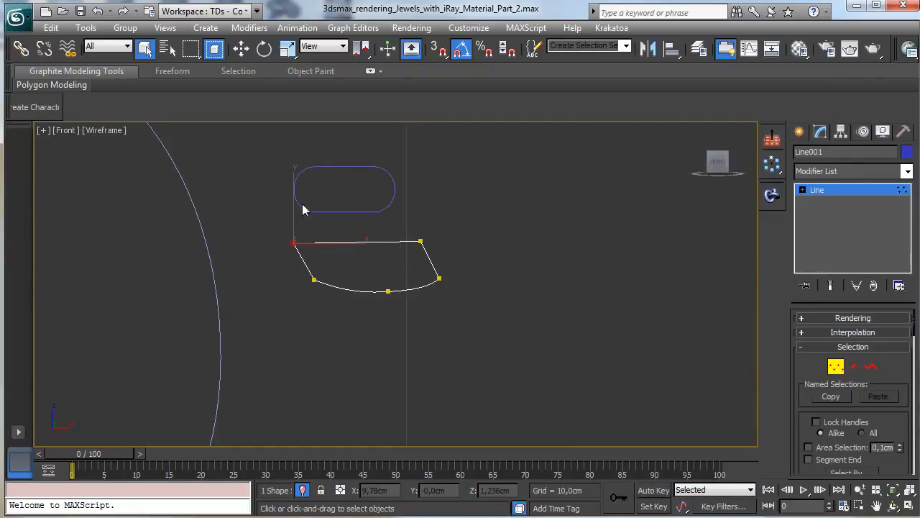
{"action": "left_click", "coordinate": [241, 48]}
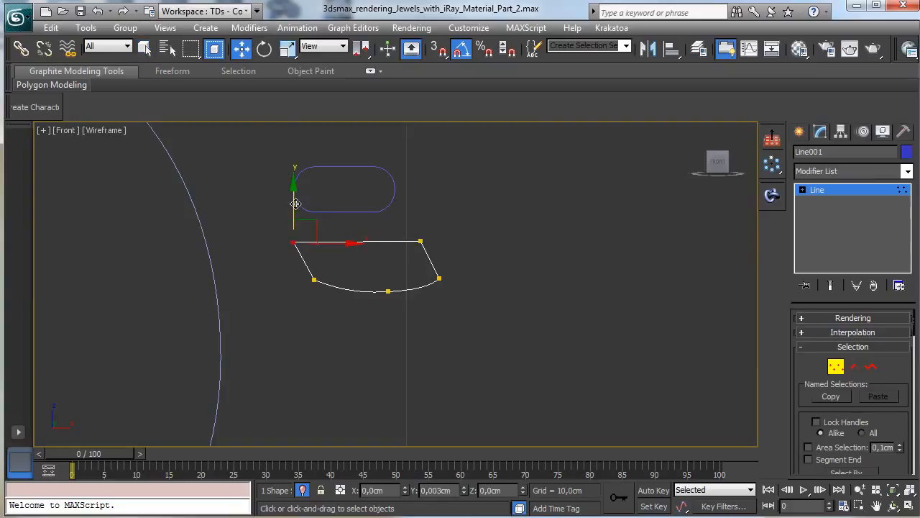
{"action": "left_click_drag", "start_coordinate": [313, 222], "coordinate": [313, 212]}
Step: Refine the profile's top edge with an extra vertex near its middle
{"action": "scroll", "coordinate": [859, 403], "scroll_direction": "down", "scroll_amount": 5}
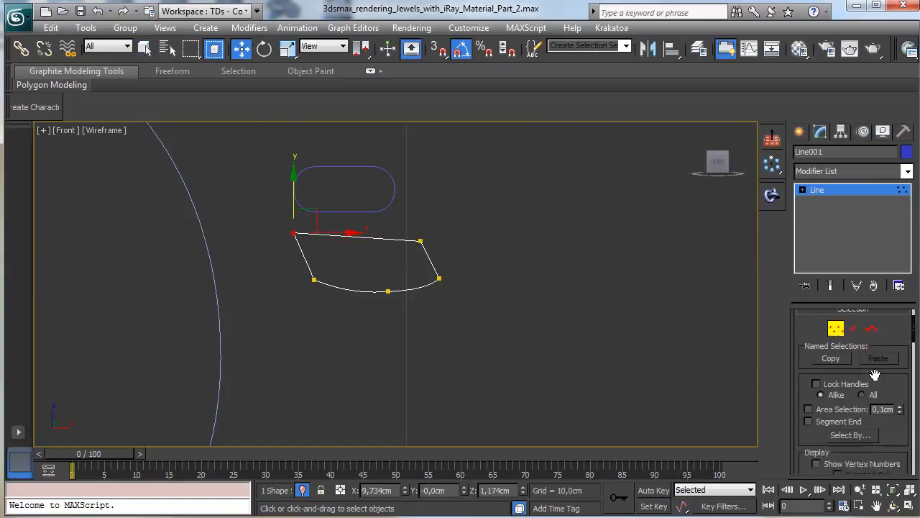
{"action": "scroll", "coordinate": [833, 408], "scroll_direction": "down", "scroll_amount": 2}
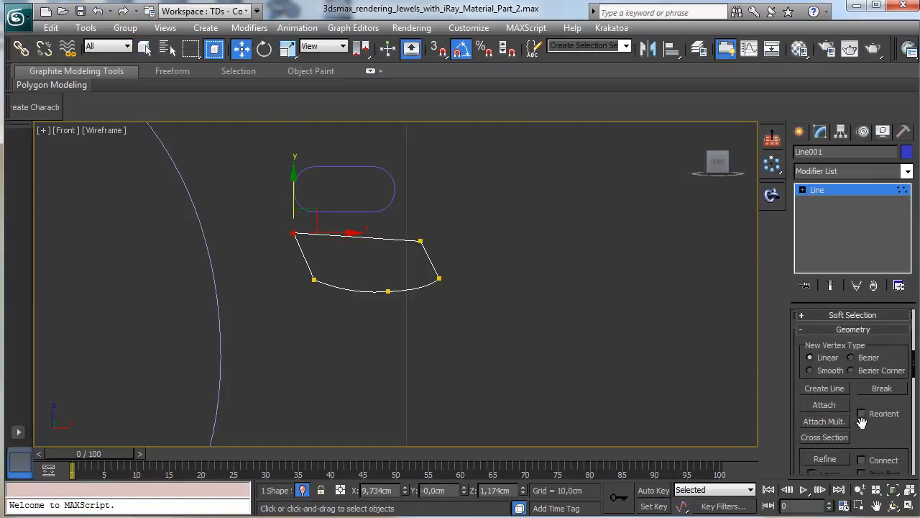
{"action": "left_click", "coordinate": [824, 423]}
{"action": "left_click", "coordinate": [362, 237]}
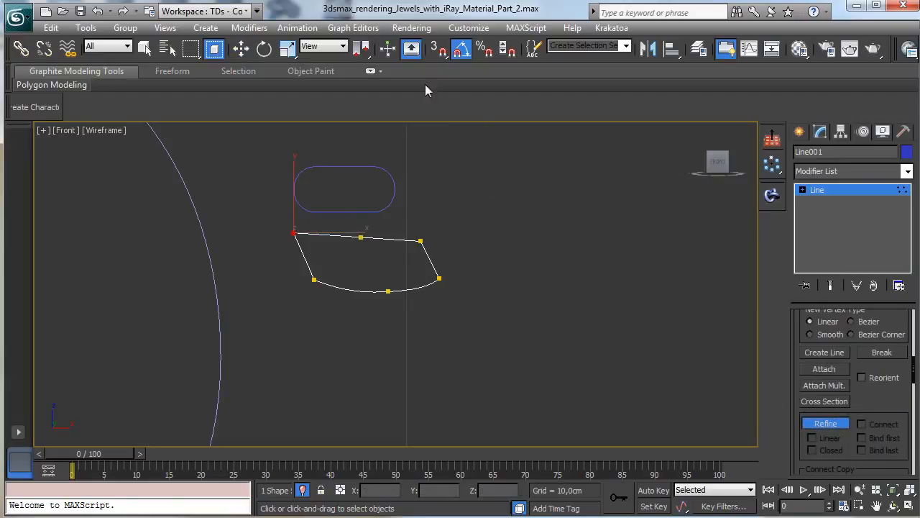
Step: Raise the middle vertex of the line profile's top edge to about Z 1.18 cm and convert it to Smooth
{"action": "left_click", "coordinate": [241, 48]}
{"action": "left_click", "coordinate": [362, 237]}
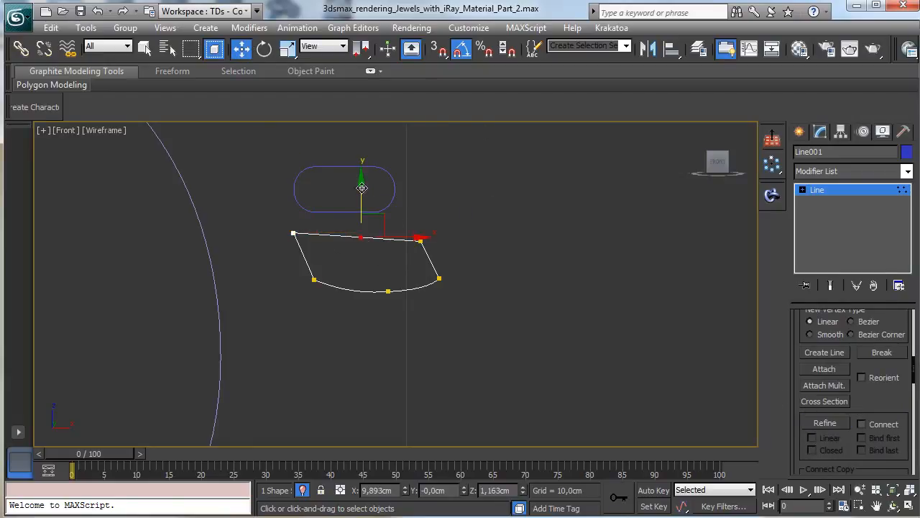
{"action": "right_click", "coordinate": [355, 232]}
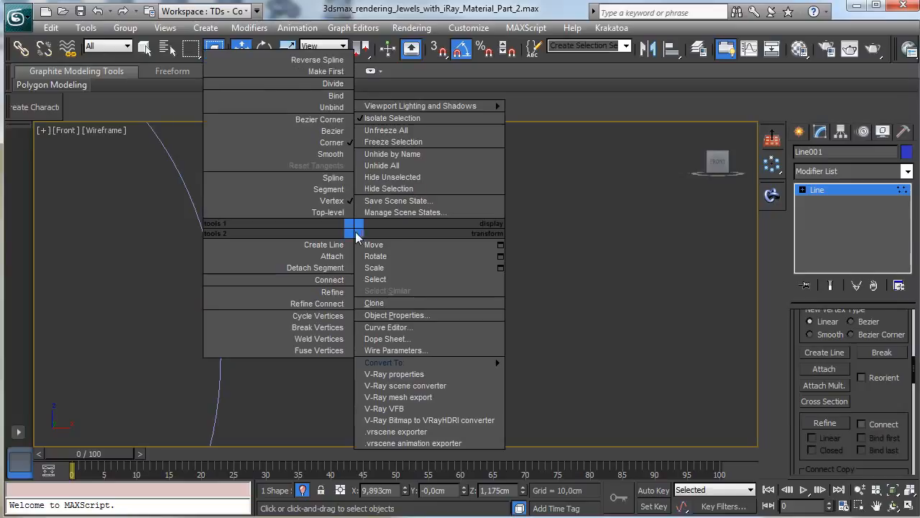
{"action": "left_click", "coordinate": [334, 155]}
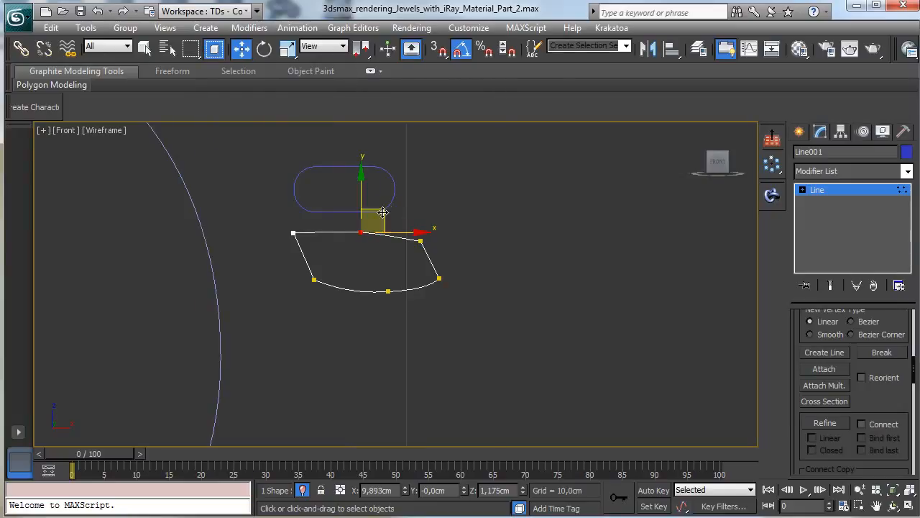
{"action": "left_click_drag", "start_coordinate": [382, 213], "coordinate": [379, 212]}
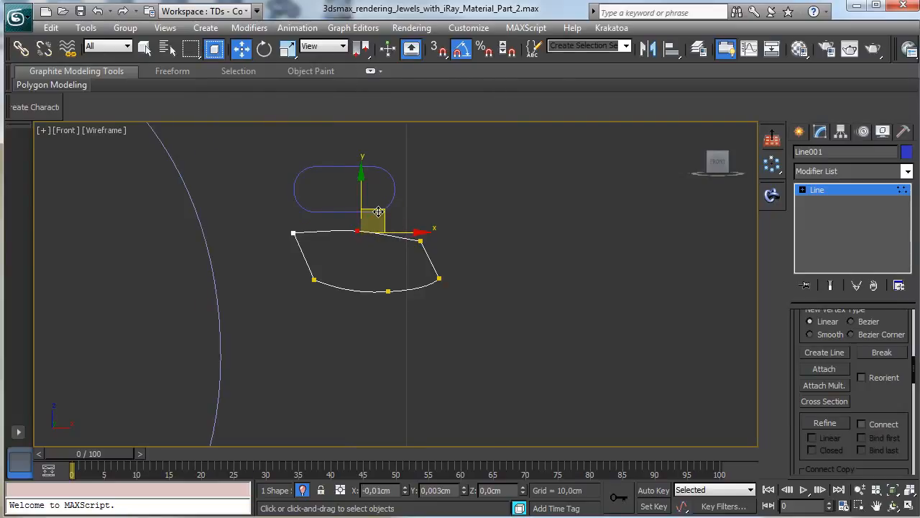
{"action": "left_click", "coordinate": [445, 263]}
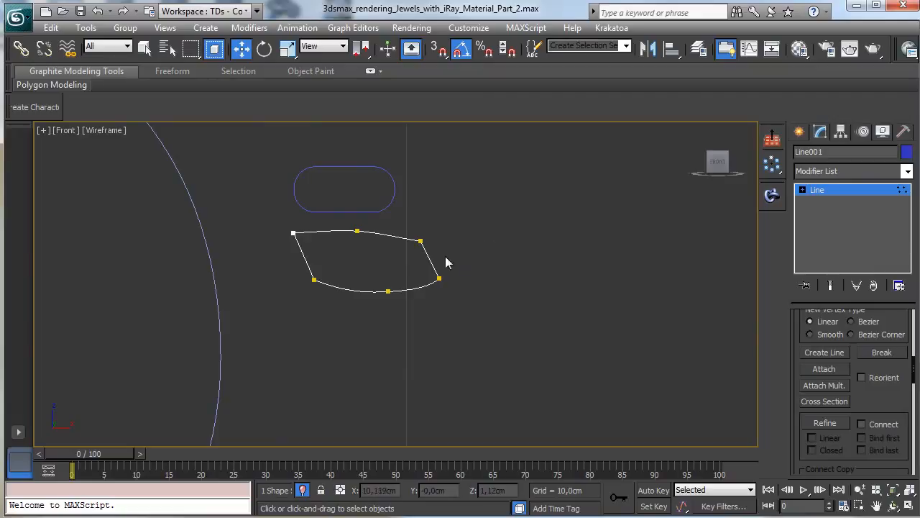
Step: Convert the top edge's middle vertex to Bezier and reposition it at about Z 1.17 cm for a gently arched top
{"action": "left_click", "coordinate": [355, 231]}
{"action": "left_click_drag", "start_coordinate": [362, 192], "coordinate": [354, 246]}
{"action": "right_click", "coordinate": [359, 240]}
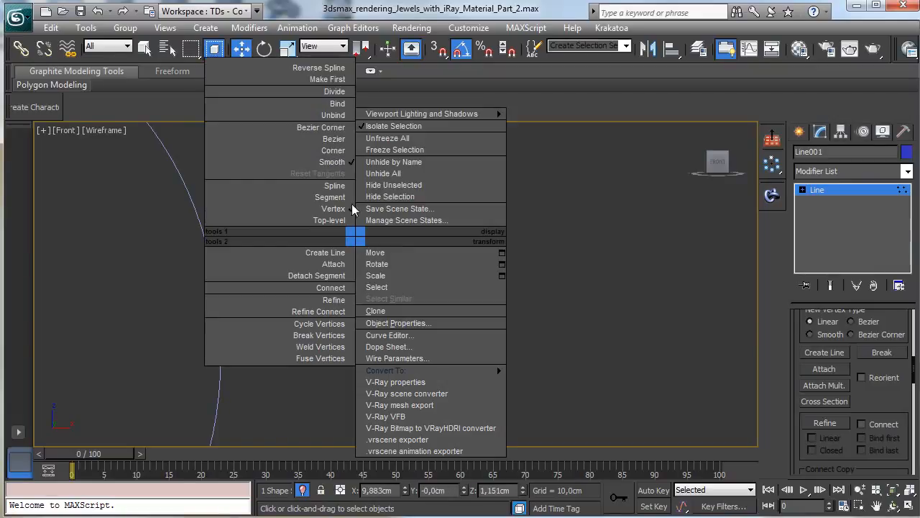
{"action": "left_click", "coordinate": [347, 143]}
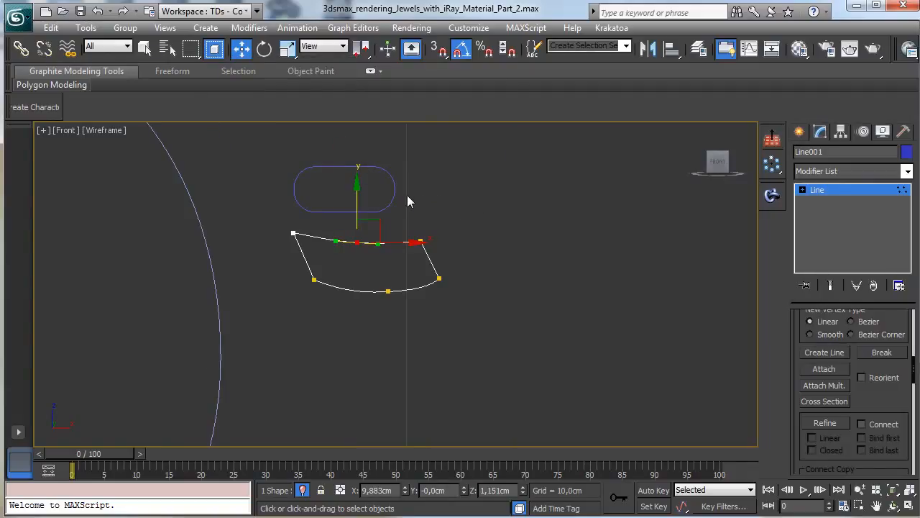
{"action": "left_click_drag", "start_coordinate": [358, 199], "coordinate": [357, 190]}
{"action": "left_click", "coordinate": [408, 225]}
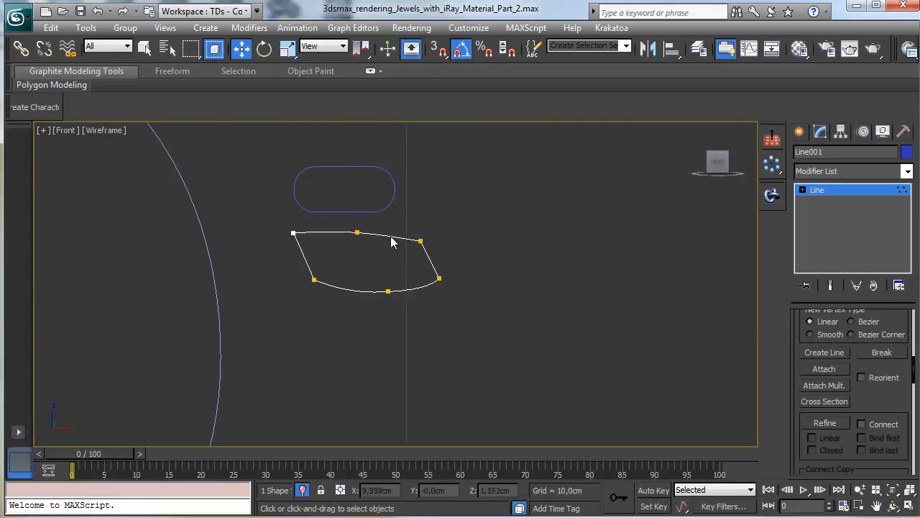
Step: Fillet the four corner vertices of the line profile by about 0.02 cm and finish vertex editing
{"action": "left_click", "coordinate": [421, 239]}
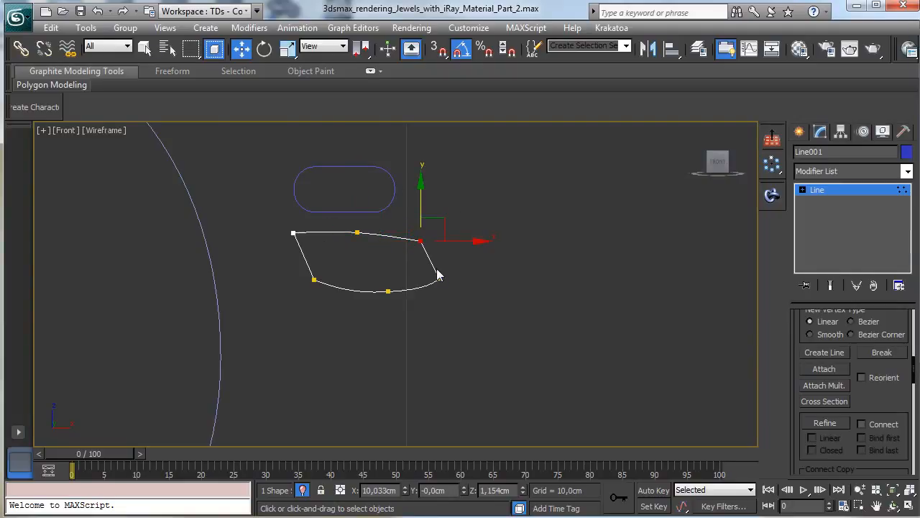
{"action": "left_click", "coordinate": [438, 278], "text": "ctrl"}
{"action": "left_click", "coordinate": [314, 279], "text": "ctrl"}
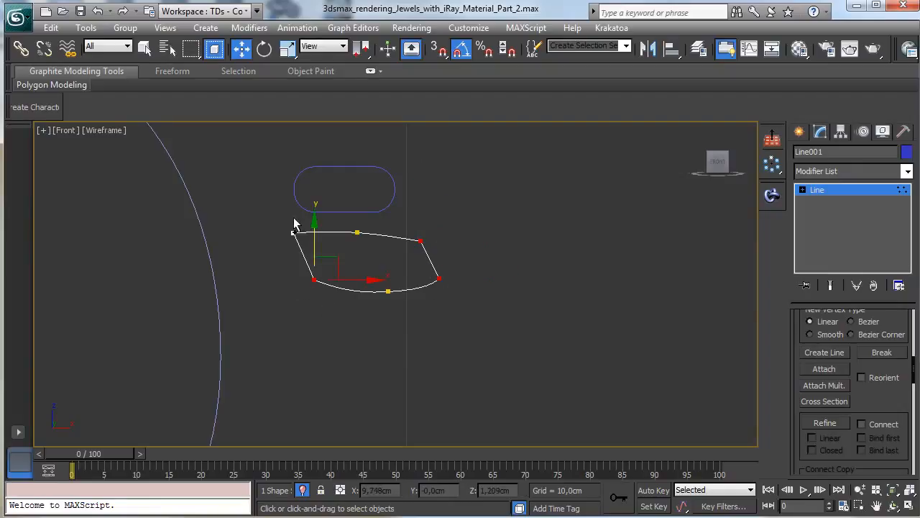
{"action": "left_click_drag", "start_coordinate": [279, 221], "coordinate": [305, 249], "text": "ctrl"}
{"action": "scroll", "coordinate": [888, 374], "scroll_direction": "down", "scroll_amount": 5}
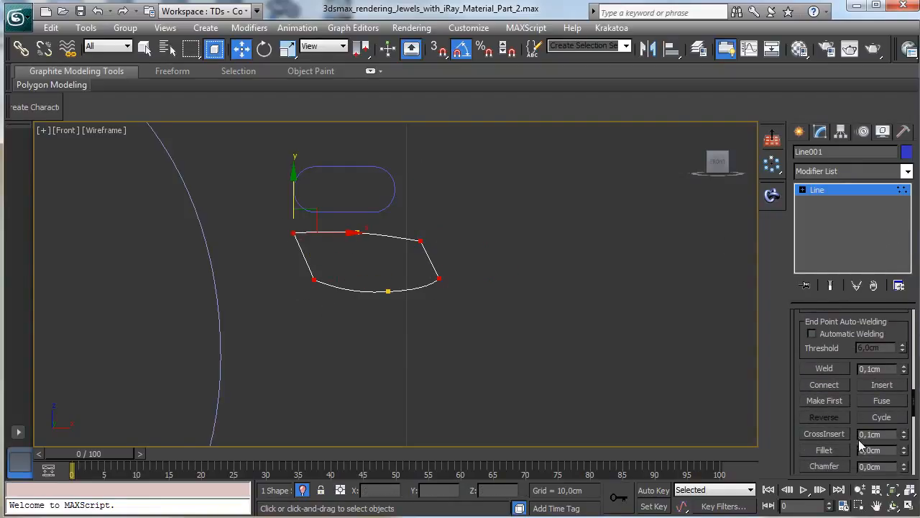
{"action": "left_click", "coordinate": [843, 450]}
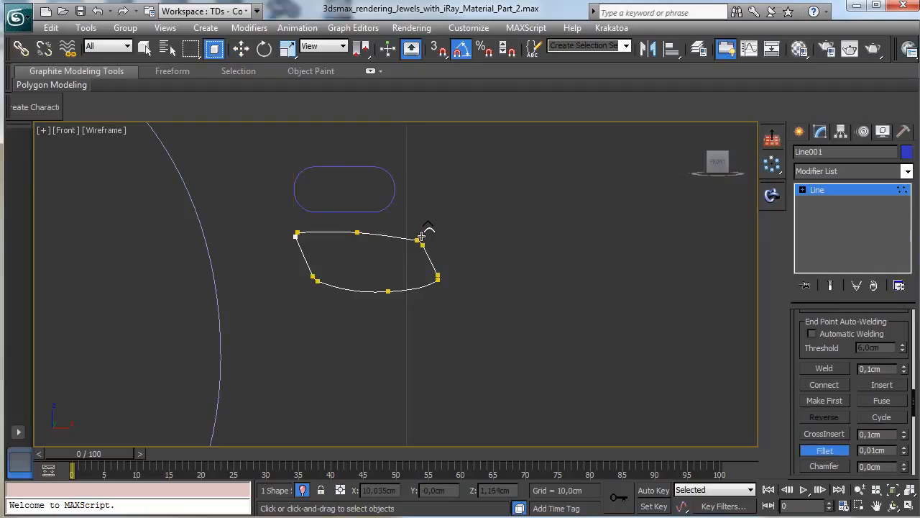
{"action": "left_click_drag", "start_coordinate": [421, 236], "coordinate": [423, 233]}
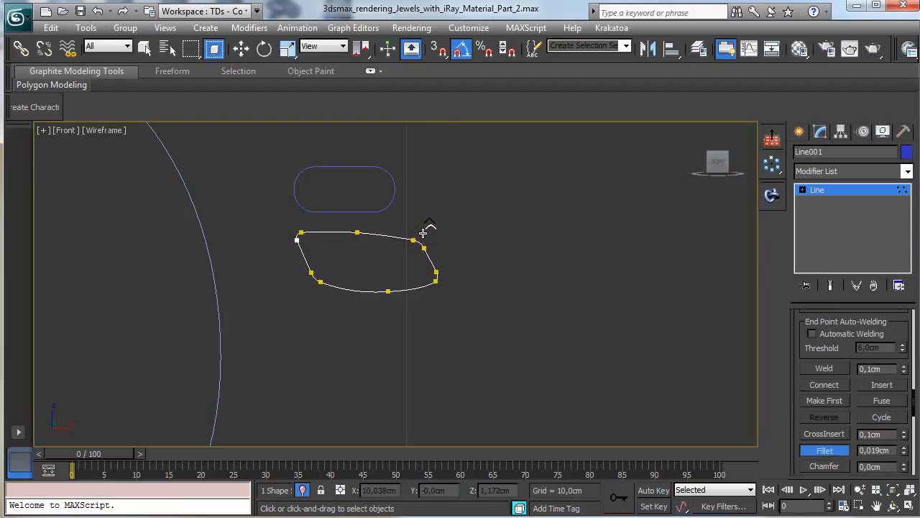
{"action": "left_click", "coordinate": [826, 450]}
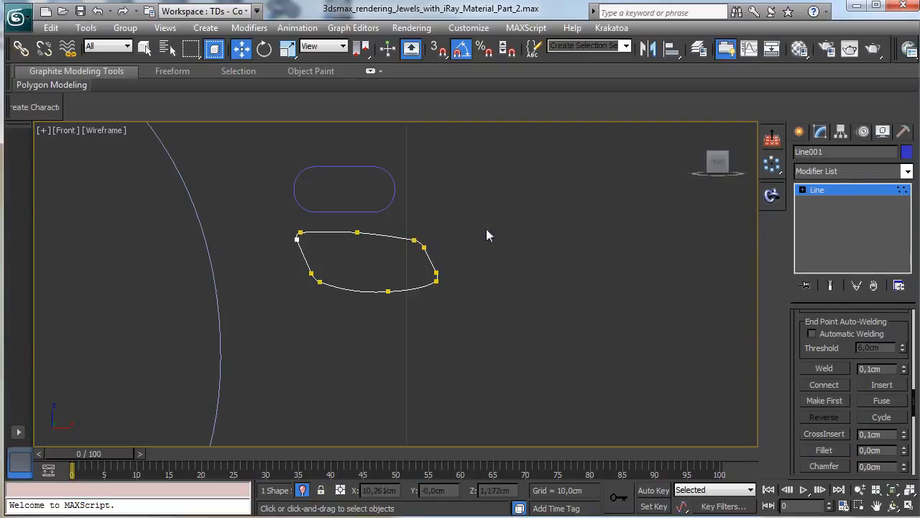
{"action": "left_click", "coordinate": [358, 232]}
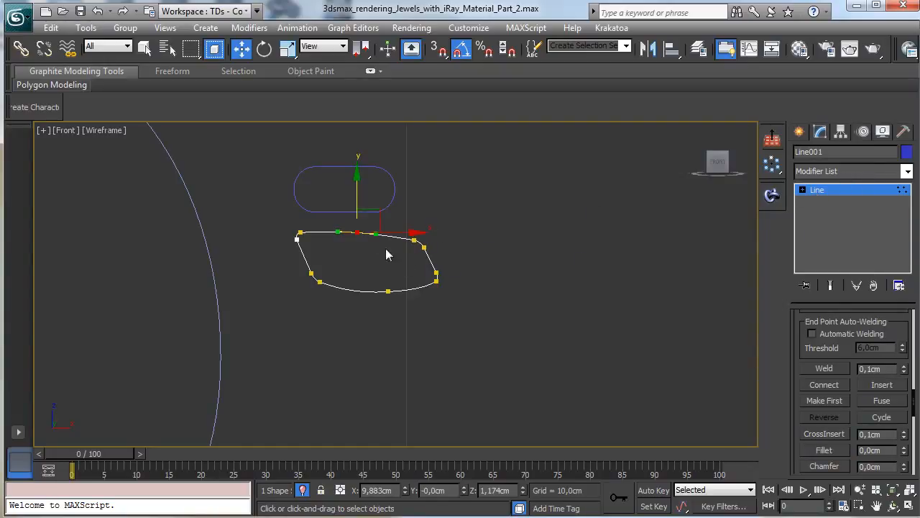
{"action": "left_click", "coordinate": [814, 188]}
Step: Create a Loft compound object along the opened circle spline, using the rounded rectangle as its cross-section shape
{"action": "left_click", "coordinate": [860, 490]}
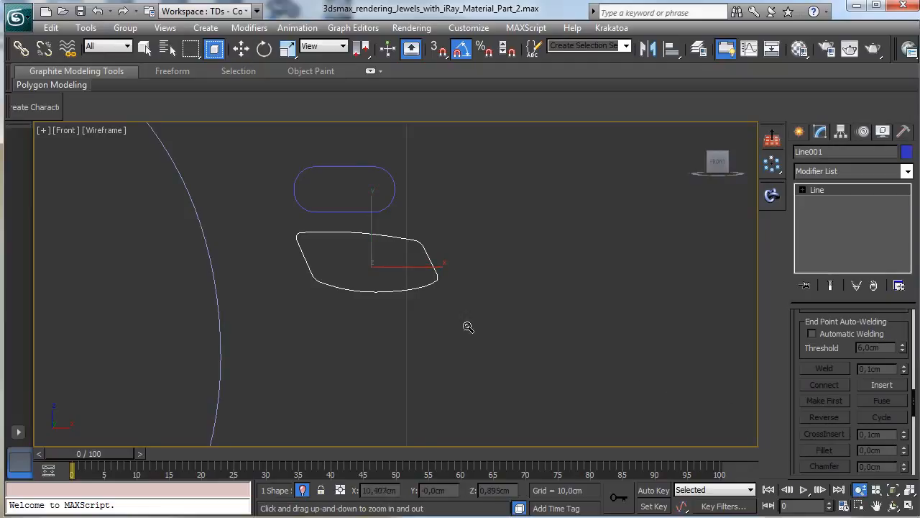
{"action": "left_click_drag", "start_coordinate": [469, 324], "coordinate": [367, 368]}
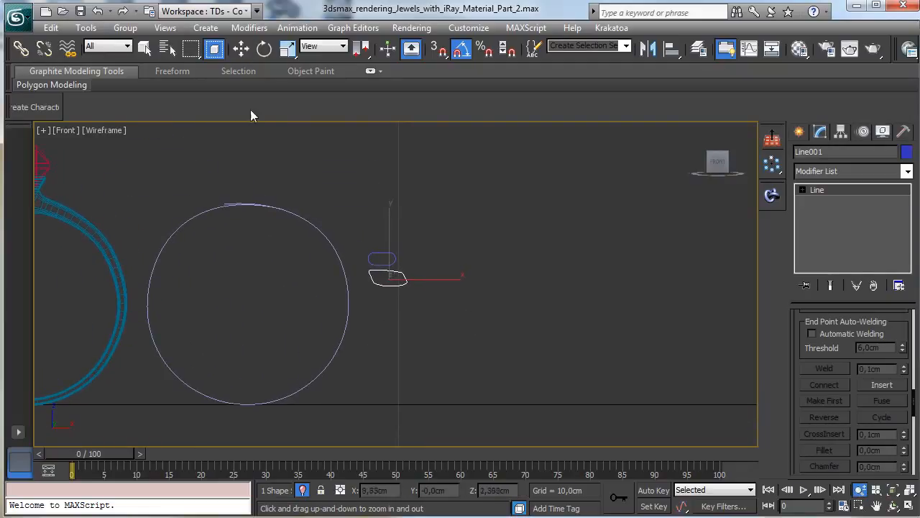
{"action": "left_click", "coordinate": [167, 48]}
{"action": "left_click", "coordinate": [379, 108]}
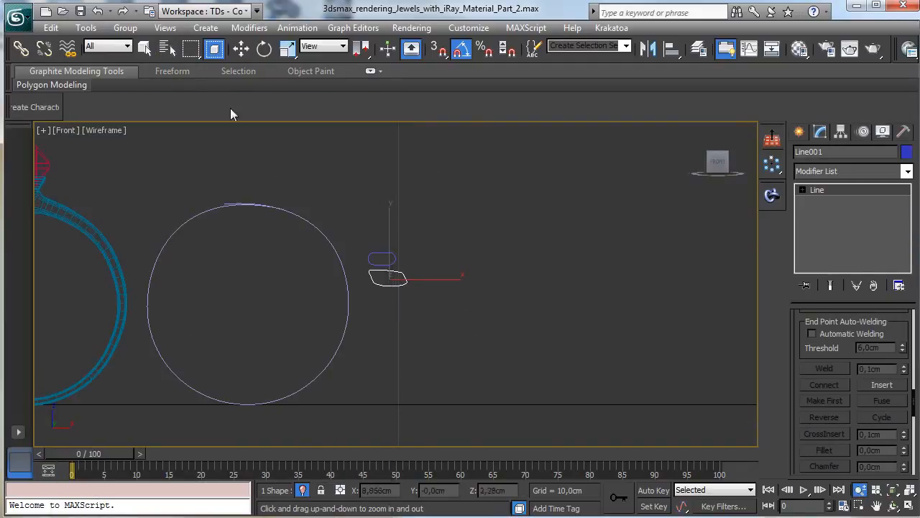
{"action": "left_click", "coordinate": [145, 47]}
{"action": "left_click", "coordinate": [295, 215]}
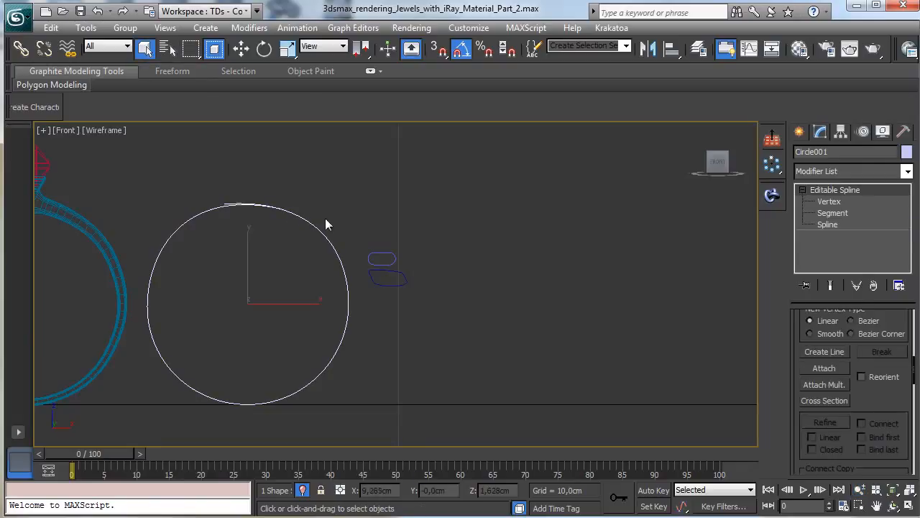
{"action": "left_click", "coordinate": [800, 133]}
{"action": "left_click", "coordinate": [804, 154]}
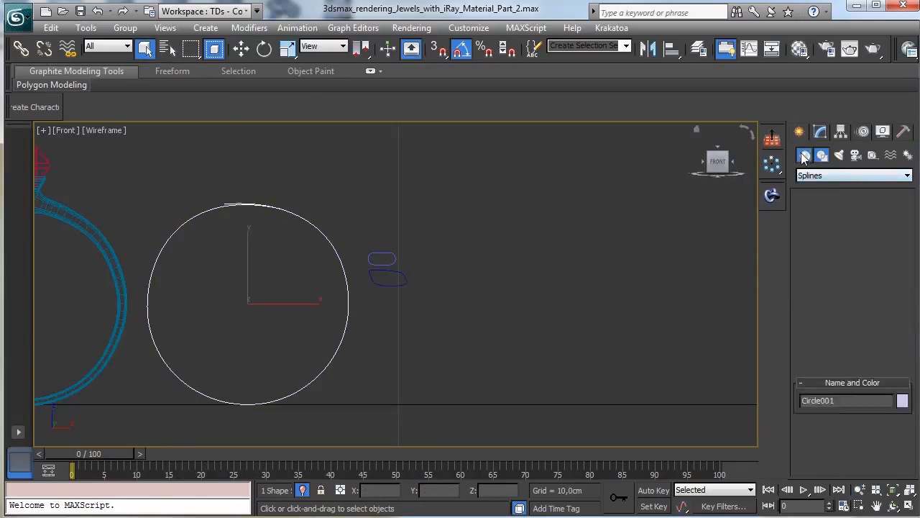
{"action": "left_click", "coordinate": [834, 176]}
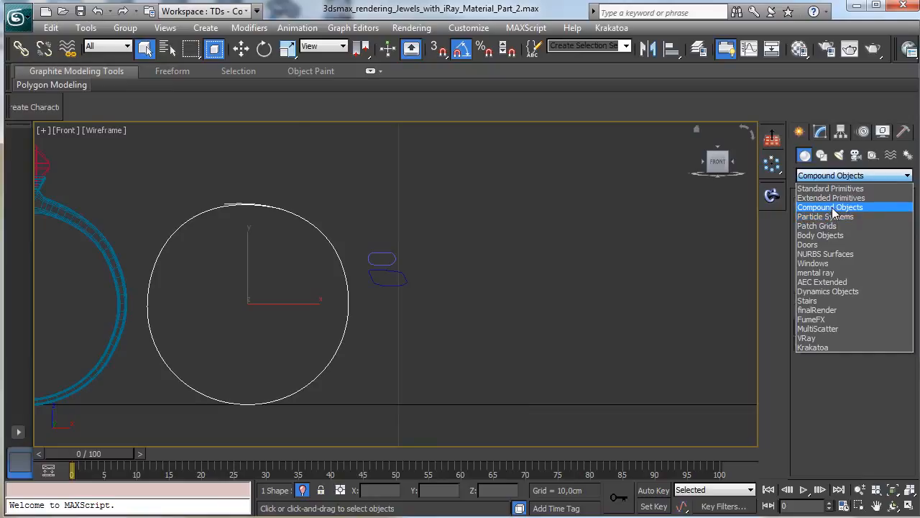
{"action": "left_click", "coordinate": [830, 207]}
{"action": "left_click", "coordinate": [834, 285]}
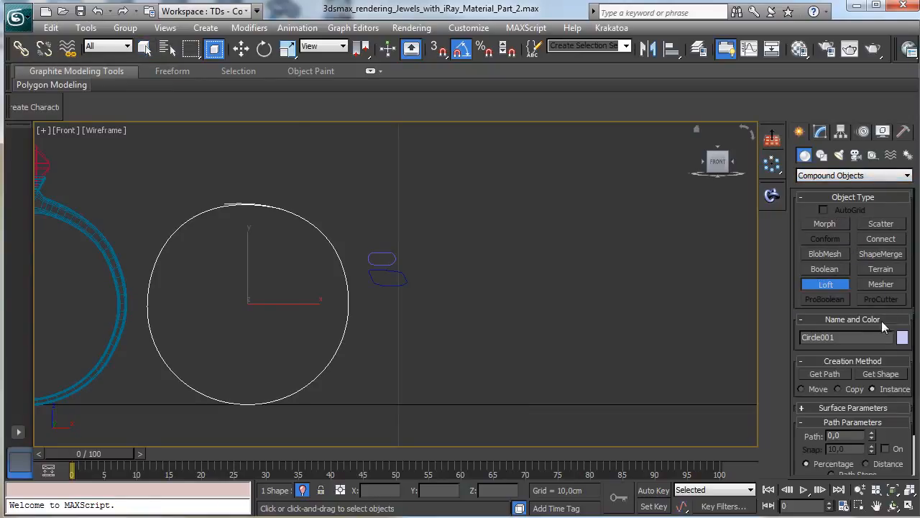
{"action": "left_click", "coordinate": [880, 375]}
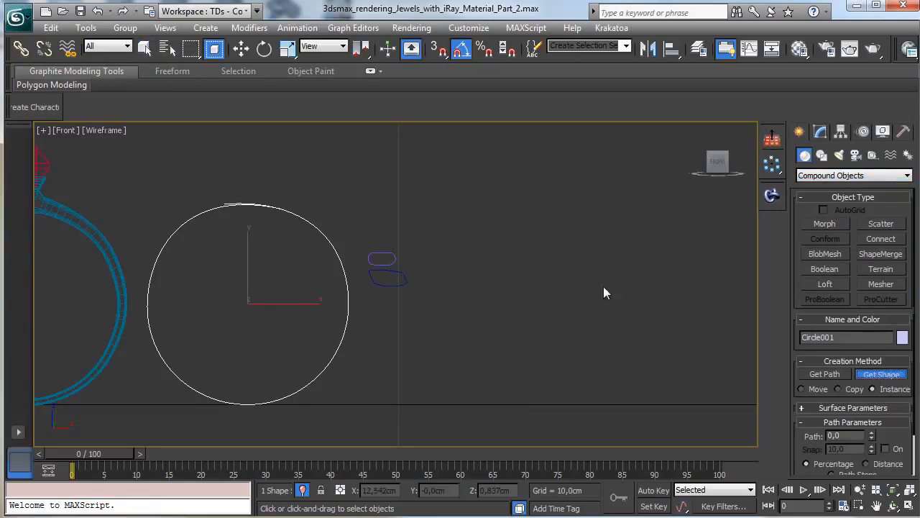
{"action": "left_click", "coordinate": [394, 256]}
Step: Frame the lofted ring in an enlarged Perspective view and set the rounded rectangle's corner radius to 0.04 cm
{"action": "left_click", "coordinate": [909, 506]}
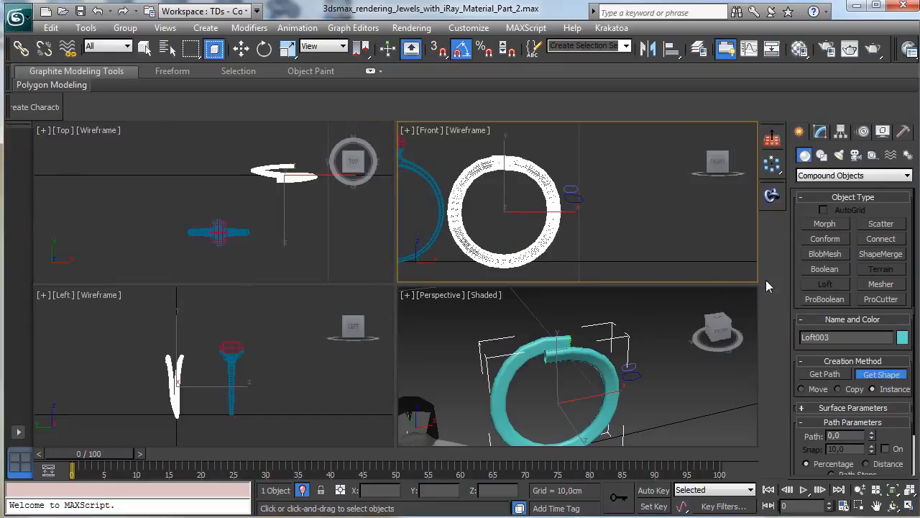
{"action": "left_click", "coordinate": [702, 374]}
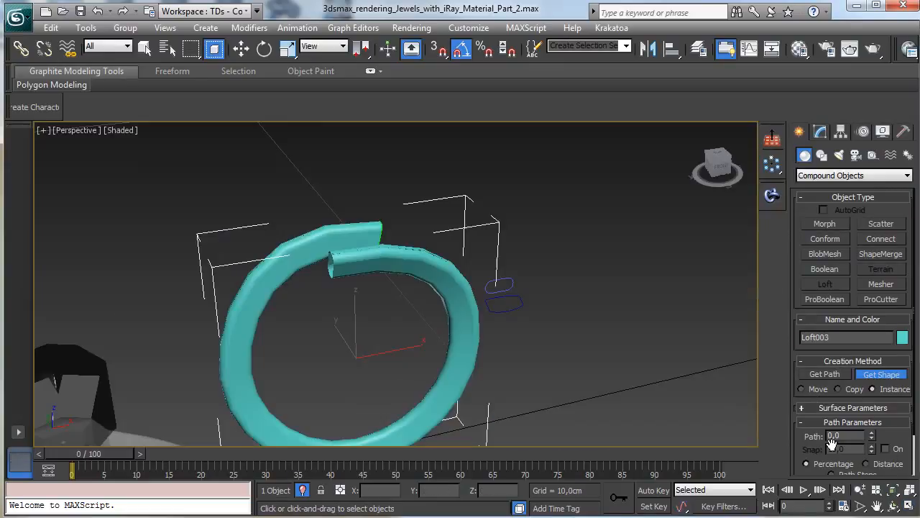
{"action": "left_click", "coordinate": [909, 506]}
{"action": "left_click", "coordinate": [877, 506]}
{"action": "left_click_drag", "start_coordinate": [445, 403], "coordinate": [428, 260]}
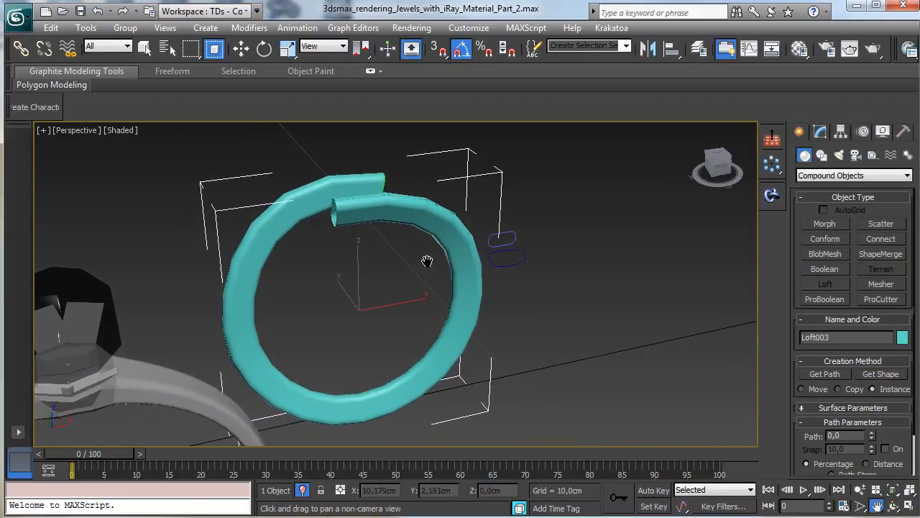
{"action": "right_click", "coordinate": [427, 260]}
{"action": "left_click", "coordinate": [820, 131]}
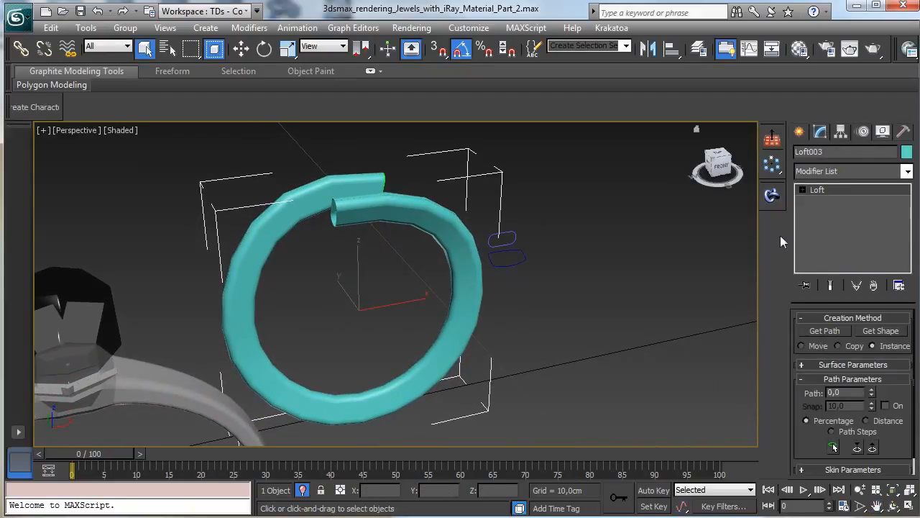
{"action": "left_click", "coordinate": [509, 232]}
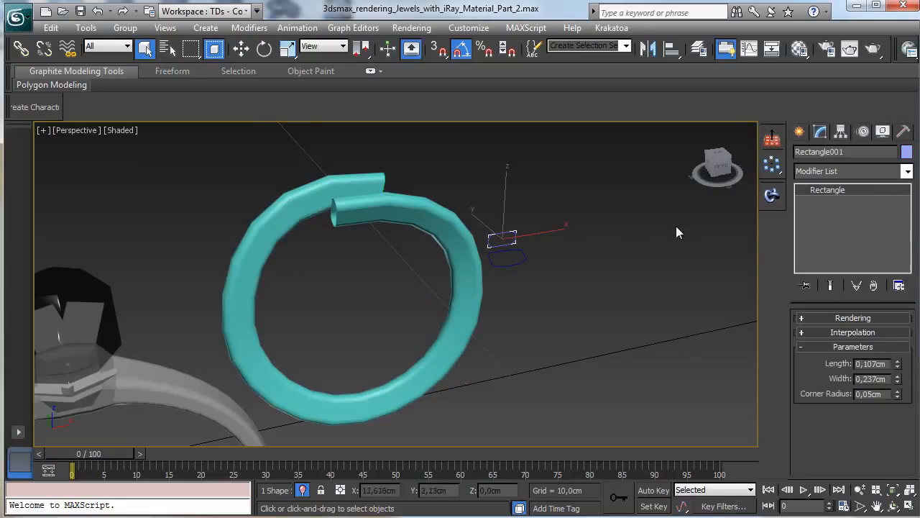
{"action": "left_click", "coordinate": [898, 396]}
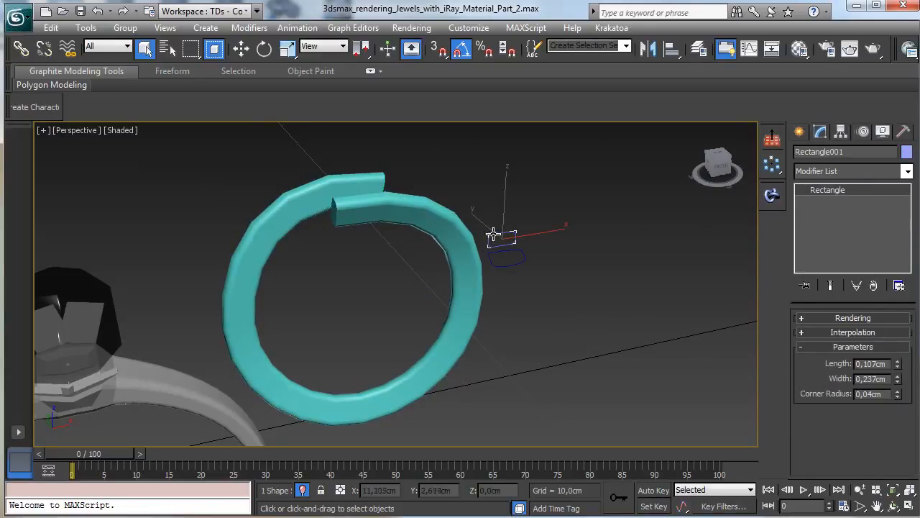
Step: Set the loft's path position to 100 percent and assign the closed line profile as the shape there
{"action": "left_click", "coordinate": [442, 227]}
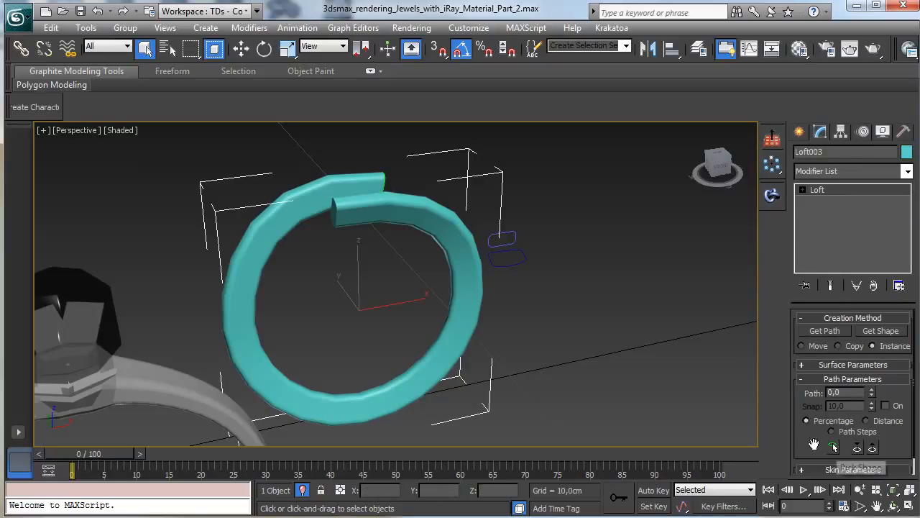
{"action": "left_click_drag", "start_coordinate": [872, 394], "coordinate": [893, 271]}
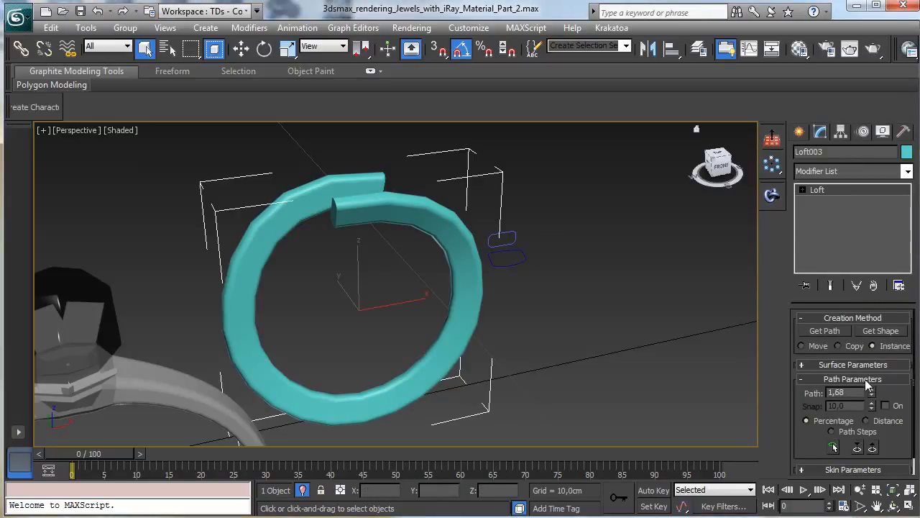
{"action": "left_click_drag", "start_coordinate": [870, 392], "coordinate": [869, 395]}
{"action": "double_click", "coordinate": [854, 392]}
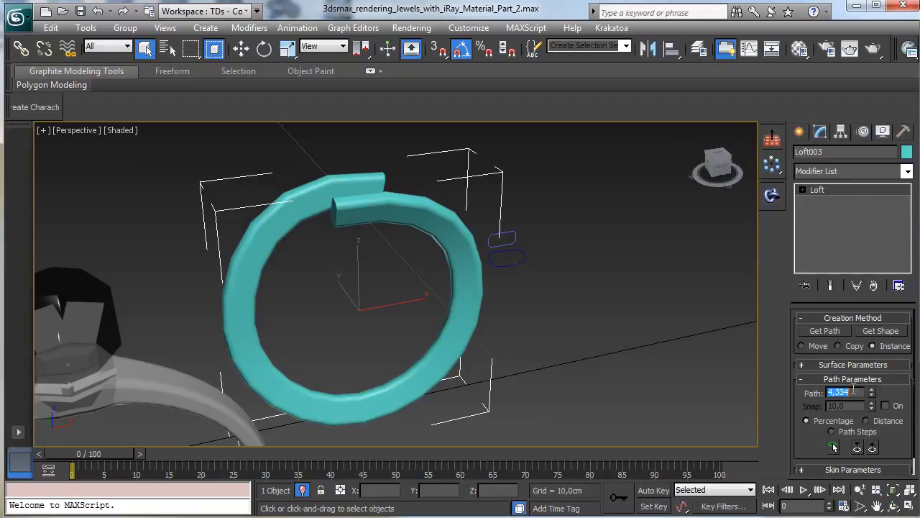
{"action": "type", "text": "100"}
{"action": "key", "text": "Return"}
{"action": "left_click", "coordinate": [869, 330]}
{"action": "left_click", "coordinate": [526, 257]}
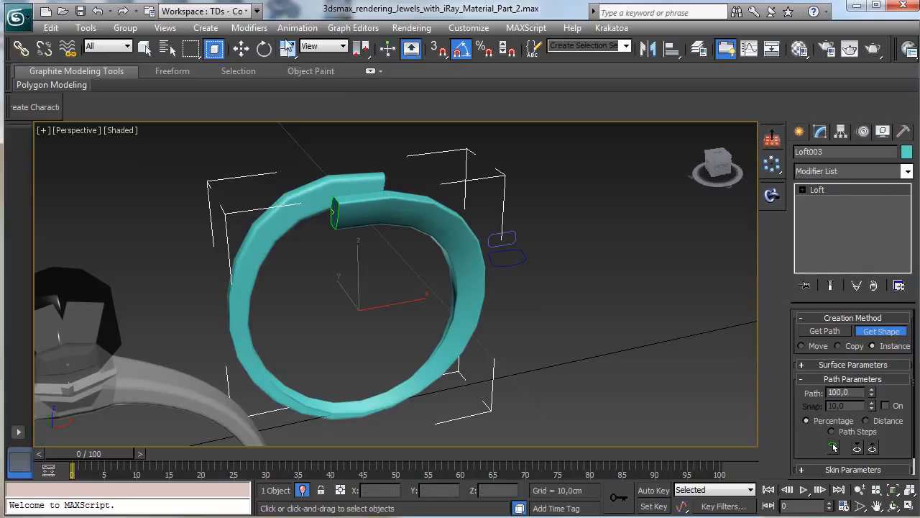
{"action": "left_click", "coordinate": [144, 47]}
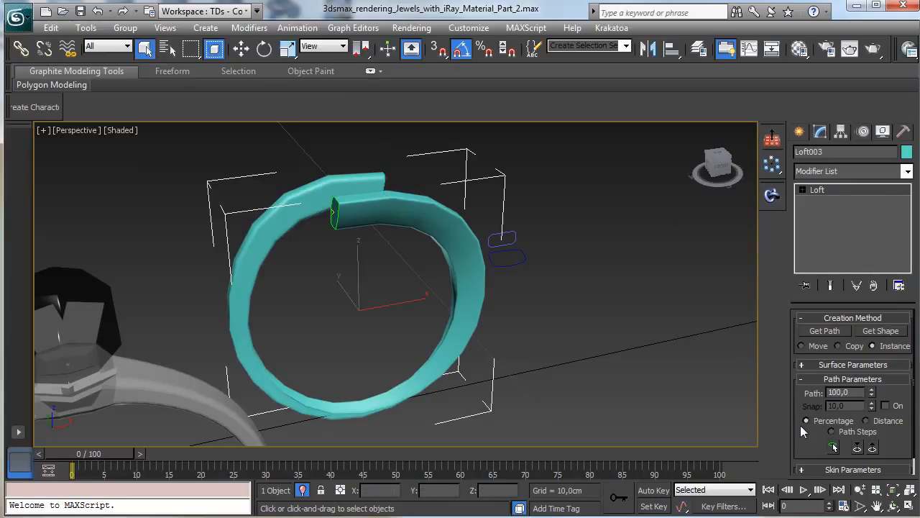
Step: Set the loft's path steps to 20 and display edged faces in the Perspective view
{"action": "scroll", "coordinate": [836, 366], "scroll_direction": "down", "scroll_amount": 2}
{"action": "left_click", "coordinate": [867, 452]}
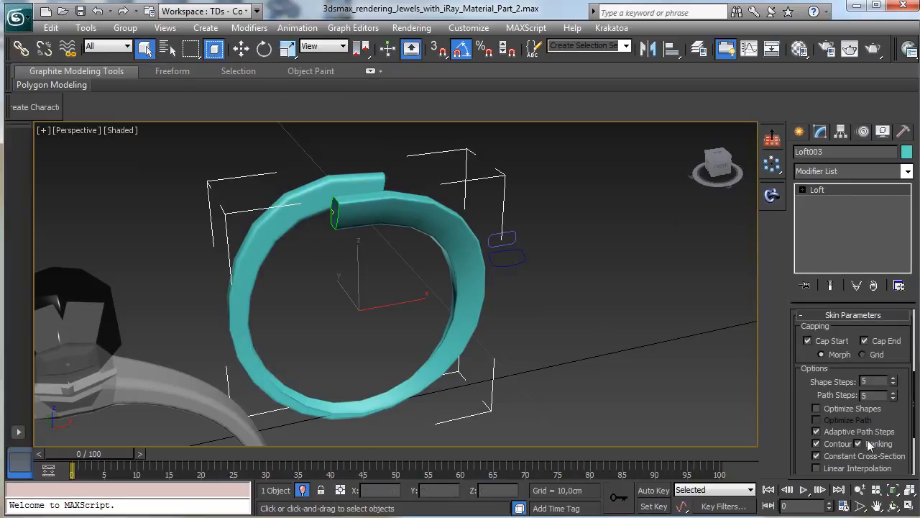
{"action": "left_click", "coordinate": [893, 392]}
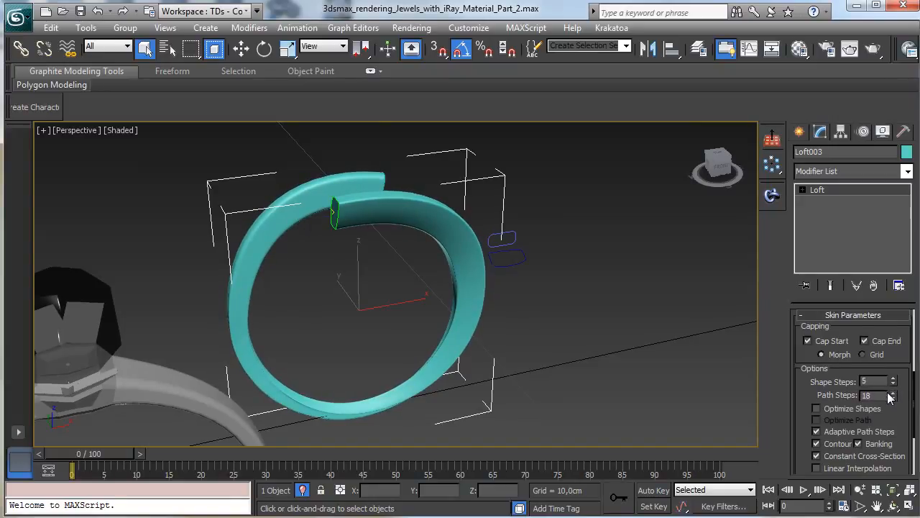
{"action": "left_click", "coordinate": [891, 392]}
{"action": "left_click", "coordinate": [892, 393]}
{"action": "left_click", "coordinate": [122, 131]}
{"action": "left_click", "coordinate": [170, 196]}
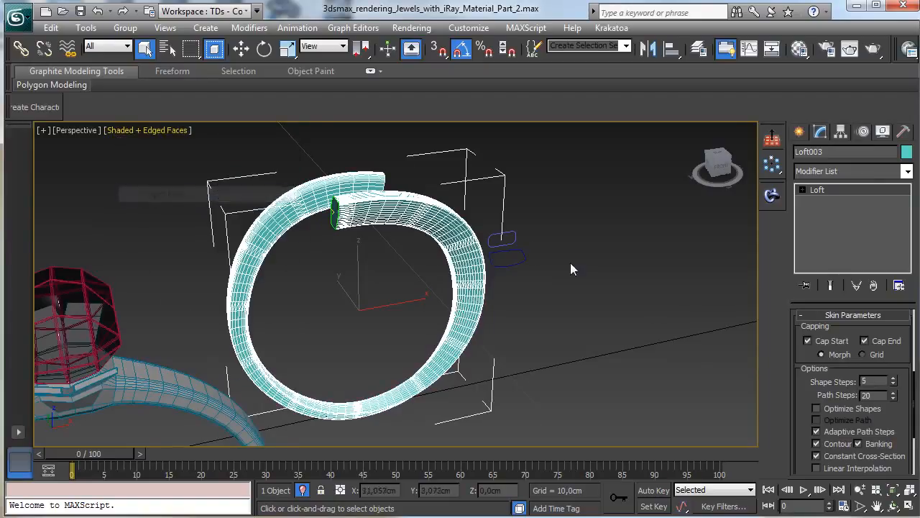
Step: Enable Optimize Shapes for the loft skin and set the shape steps to 3
{"action": "left_click", "coordinate": [853, 410]}
{"action": "left_click", "coordinate": [894, 385]}
{"action": "left_click", "coordinate": [894, 384]}
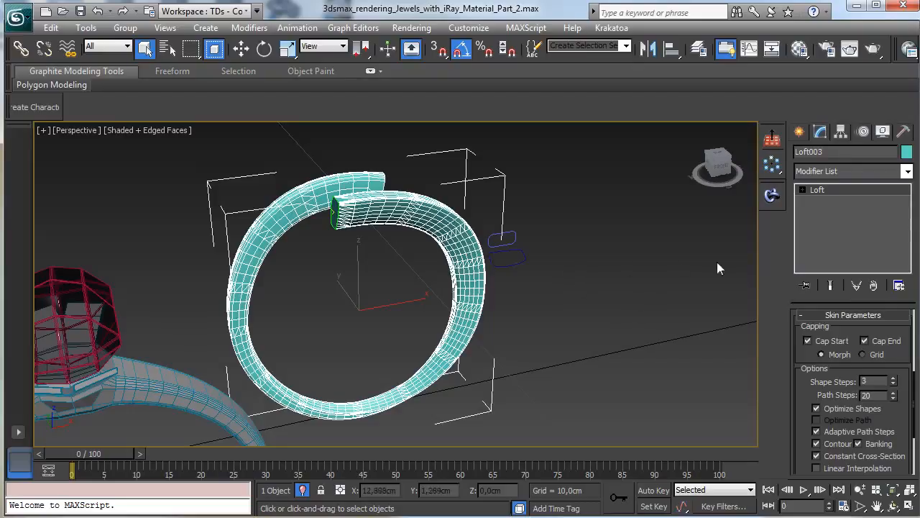
{"action": "scroll", "coordinate": [834, 388], "scroll_direction": "down", "scroll_amount": 3}
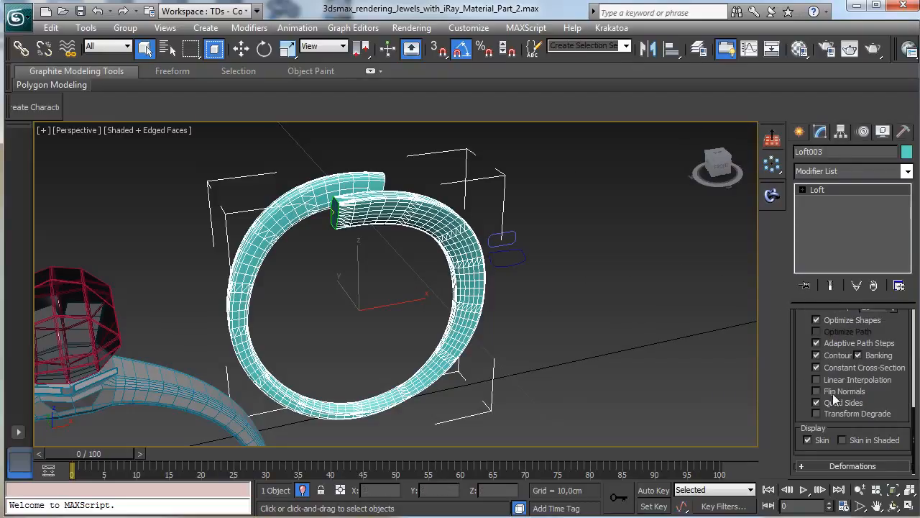
{"action": "left_click", "coordinate": [802, 190]}
{"action": "left_click", "coordinate": [827, 202]}
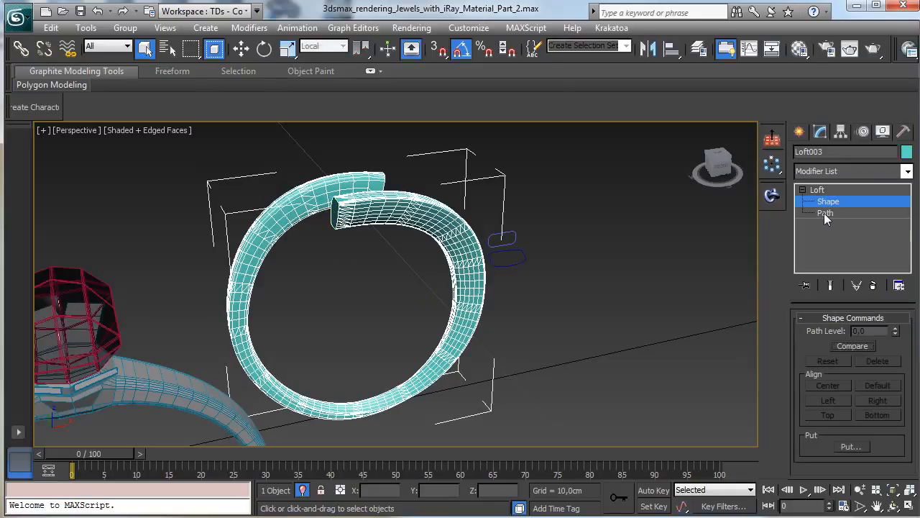
{"action": "left_click", "coordinate": [829, 202]}
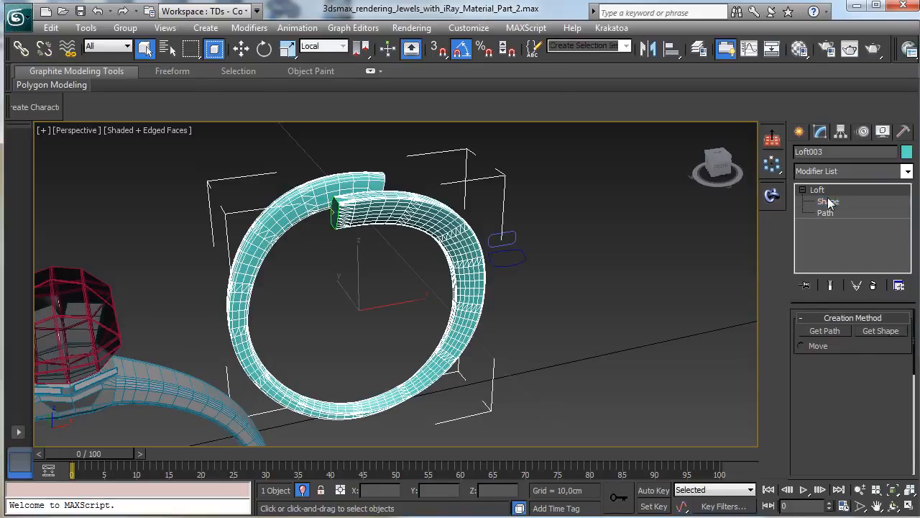
Step: Open the loft's Scale deformation and raise the curve's start point to about 111 and its end point to about 137
{"action": "scroll", "coordinate": [883, 436], "scroll_direction": "down", "scroll_amount": 6}
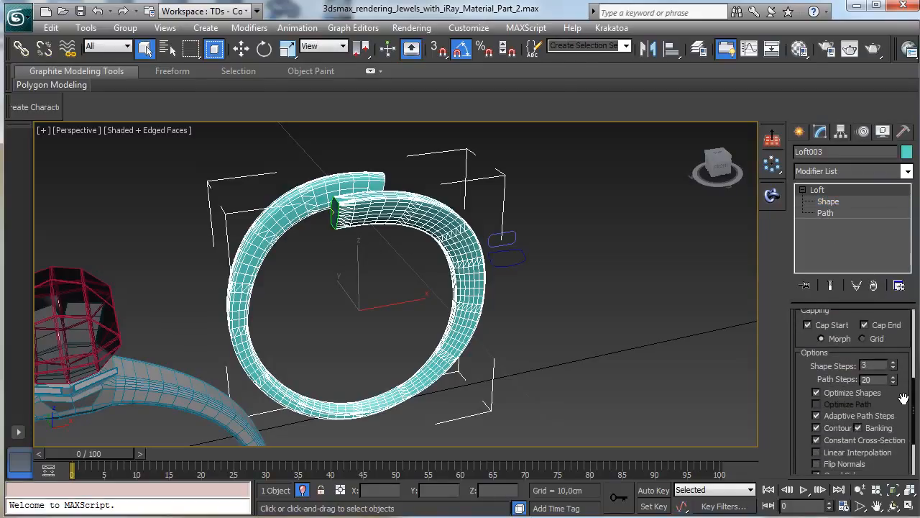
{"action": "left_click_drag", "start_coordinate": [903, 398], "coordinate": [909, 236]}
{"action": "left_click", "coordinate": [845, 467]}
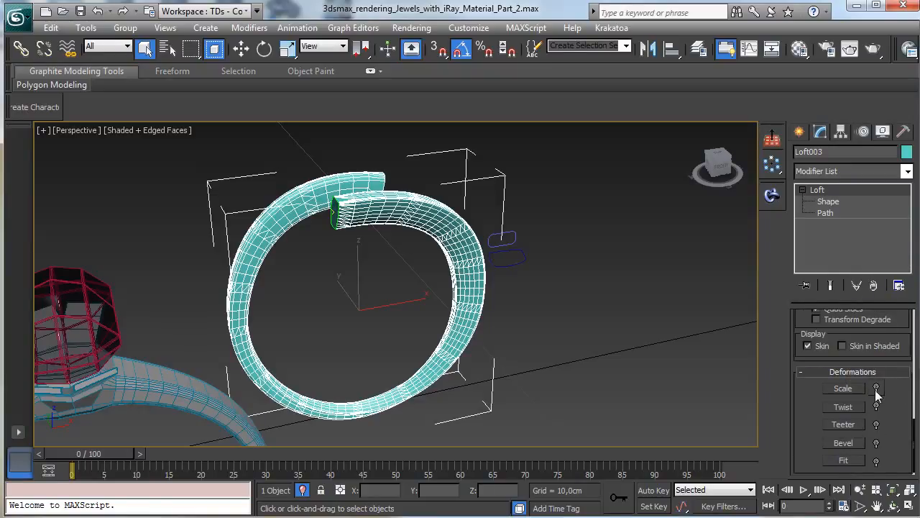
{"action": "left_click", "coordinate": [848, 390]}
{"action": "left_click_drag", "start_coordinate": [352, 130], "coordinate": [776, 282]}
{"action": "mouse_move", "coordinate": [527, 333]}
{"action": "left_mouse_down"}
{"action": "mouse_move", "coordinate": [529, 354]}
{"action": "mouse_move", "coordinate": [526, 330]}
{"action": "left_mouse_up"}
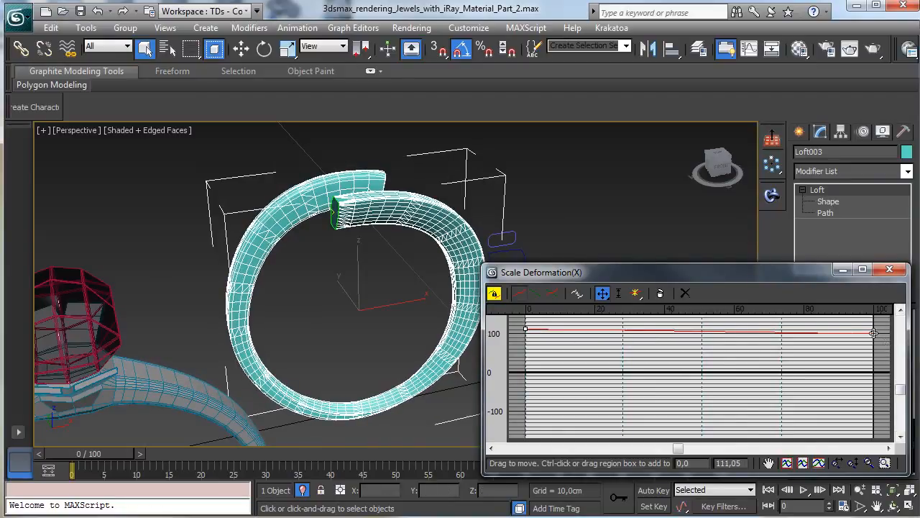
{"action": "left_click_drag", "start_coordinate": [874, 333], "coordinate": [872, 319]}
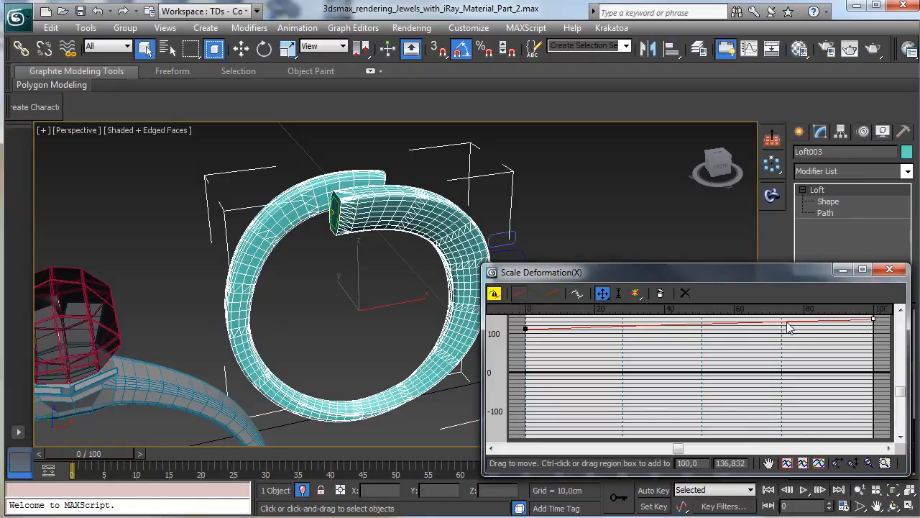
Step: Insert a scale curve control point at about 63.6 percent with value about 112.7, and lower the end point to about 125.8
{"action": "left_click", "coordinate": [635, 293]}
{"action": "left_click", "coordinate": [747, 322]}
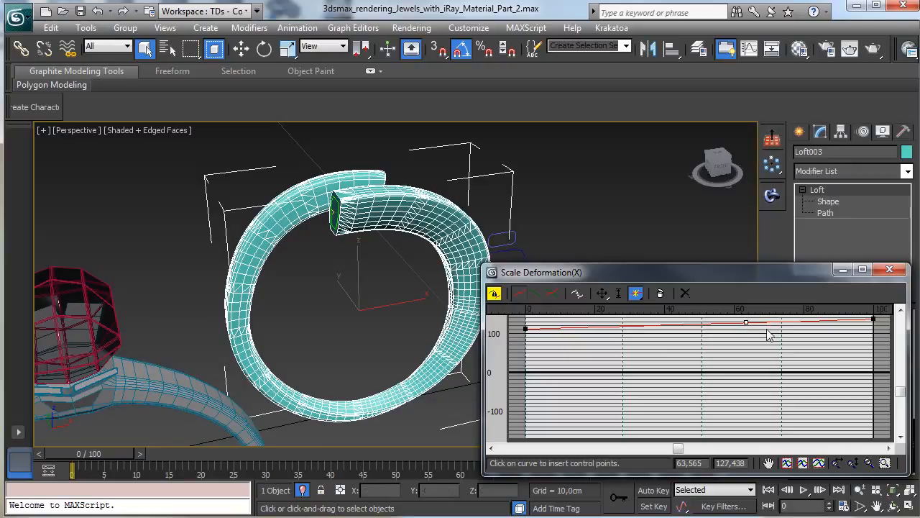
{"action": "left_click", "coordinate": [603, 293]}
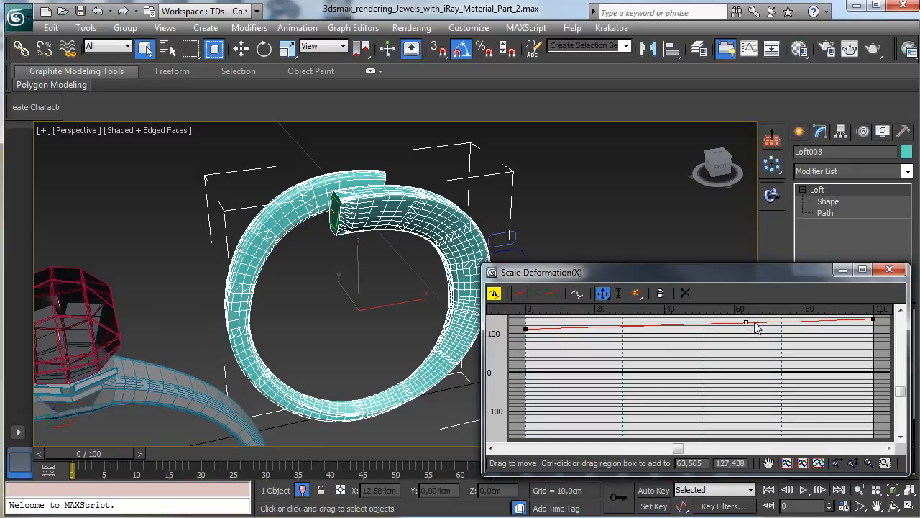
{"action": "left_click_drag", "start_coordinate": [748, 323], "coordinate": [747, 329]}
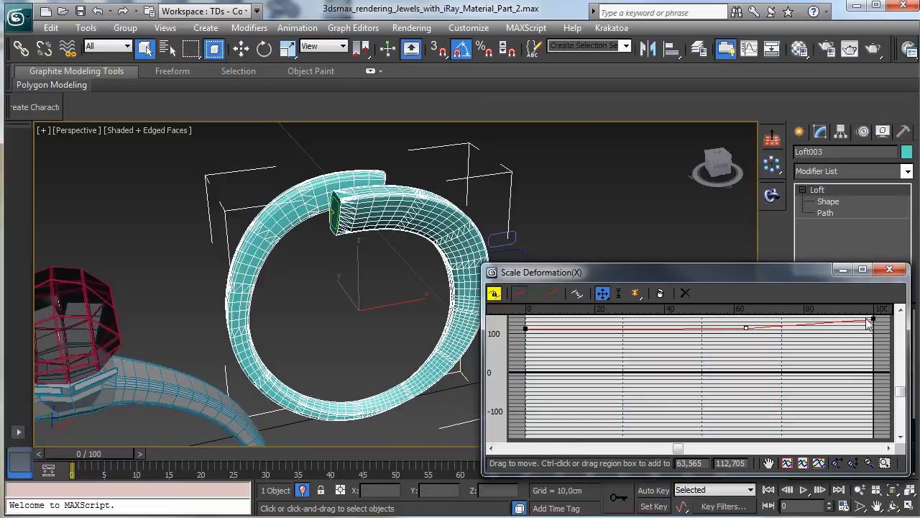
{"action": "left_click_drag", "start_coordinate": [869, 321], "coordinate": [869, 324]}
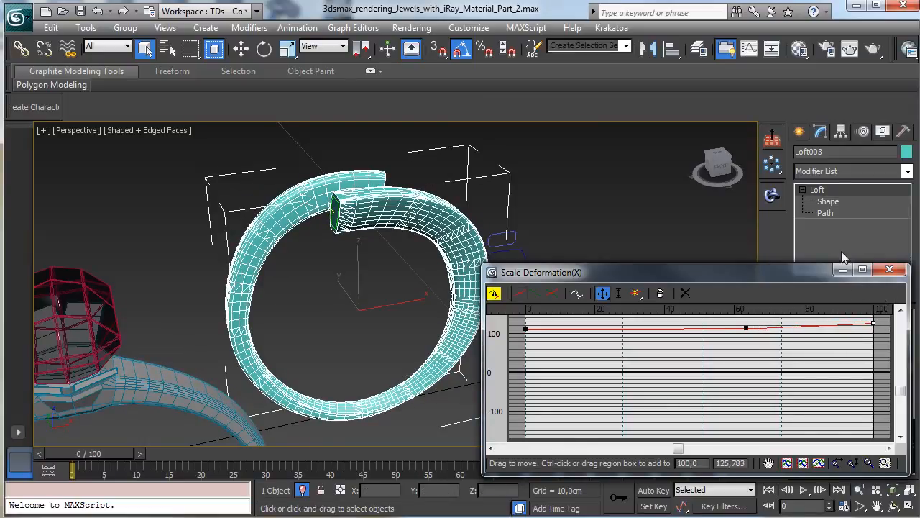
{"action": "left_click", "coordinate": [890, 269]}
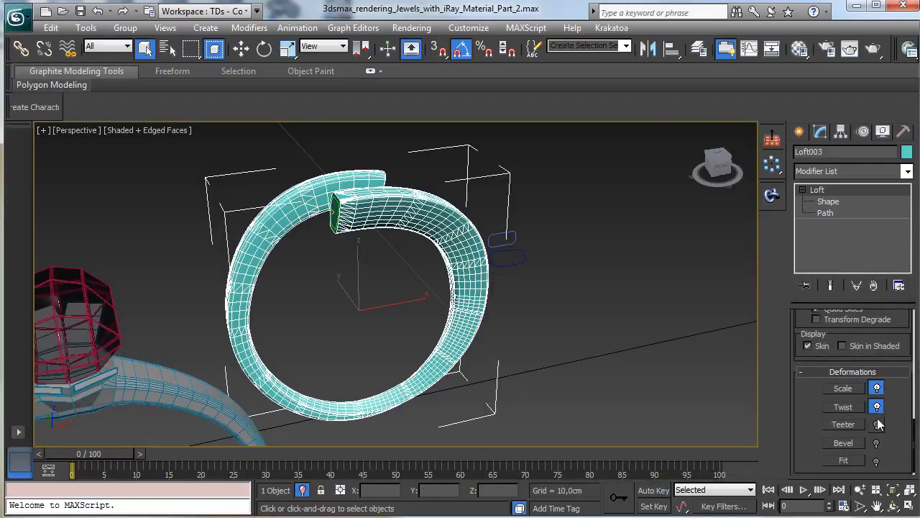
Step: Open the loft's Twist deformation and try raising the curve's start point to about 75.5
{"action": "left_click", "coordinate": [850, 409]}
{"action": "left_click_drag", "start_coordinate": [326, 154], "coordinate": [724, 279]}
{"action": "left_click_drag", "start_coordinate": [492, 371], "coordinate": [491, 342]}
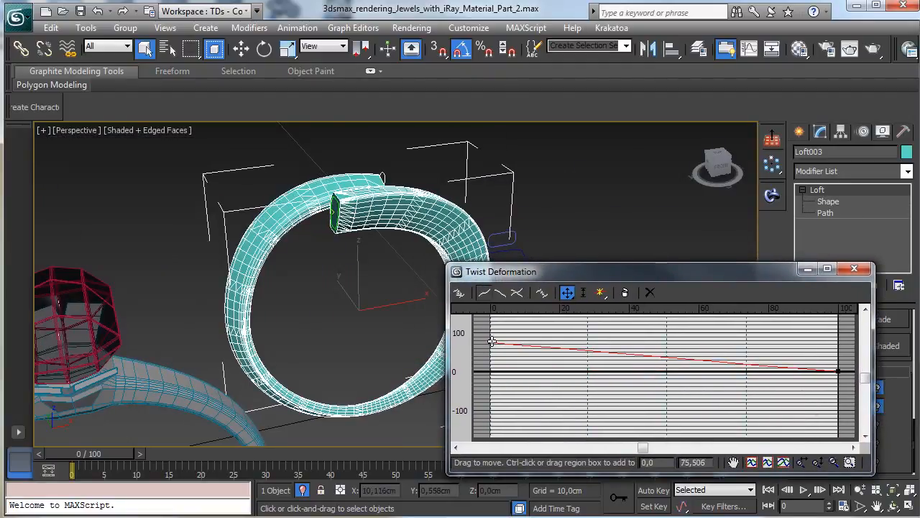
{"action": "left_click", "coordinate": [101, 11]}
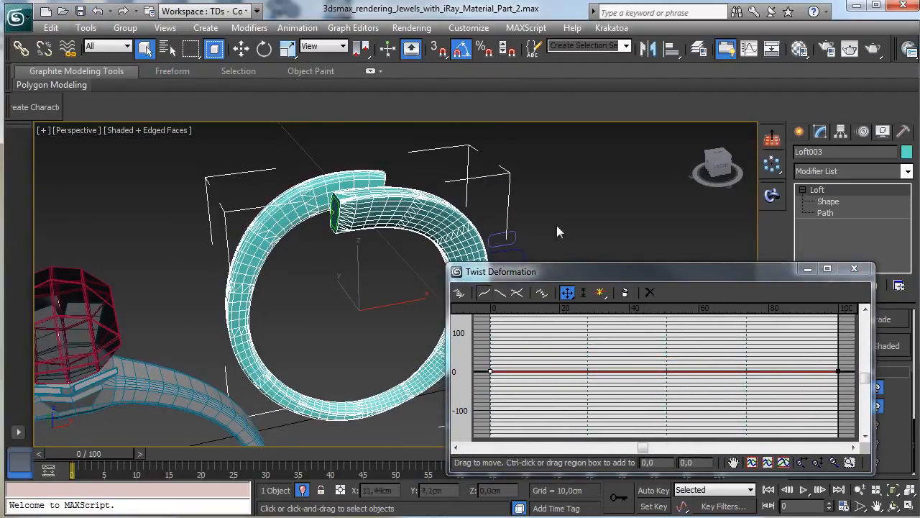
Step: Lower the end point of the twist curve and set its value to -360
{"action": "left_click_drag", "start_coordinate": [840, 371], "coordinate": [838, 414]}
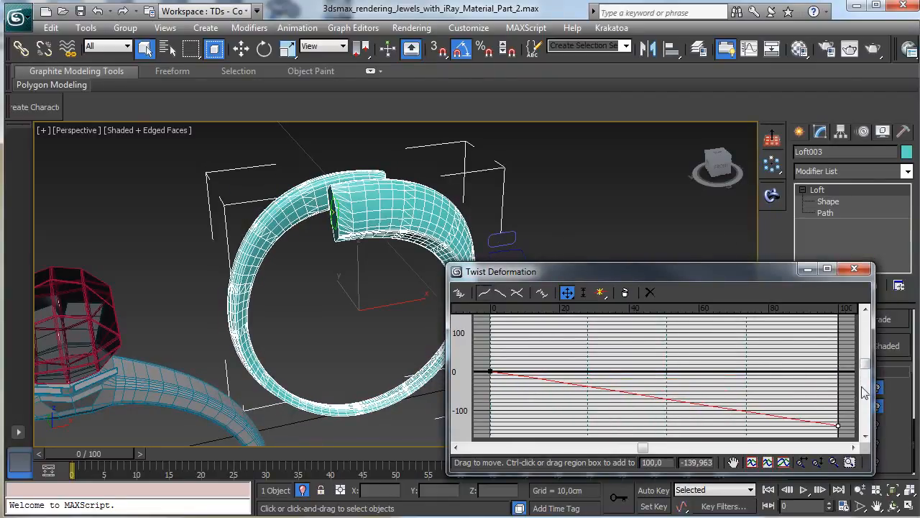
{"action": "left_click_drag", "start_coordinate": [866, 364], "coordinate": [838, 424]}
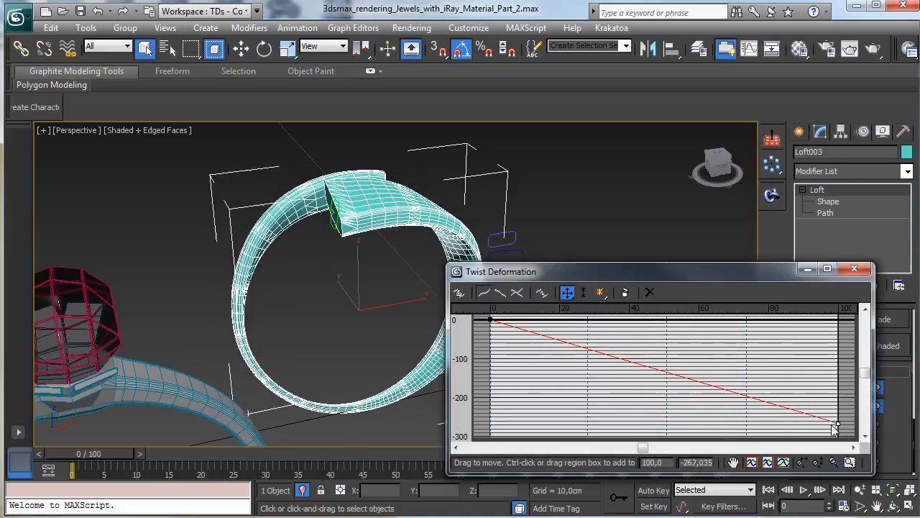
{"action": "double_click", "coordinate": [690, 462]}
{"action": "type", "text": "-360"}
{"action": "key", "text": "Return"}
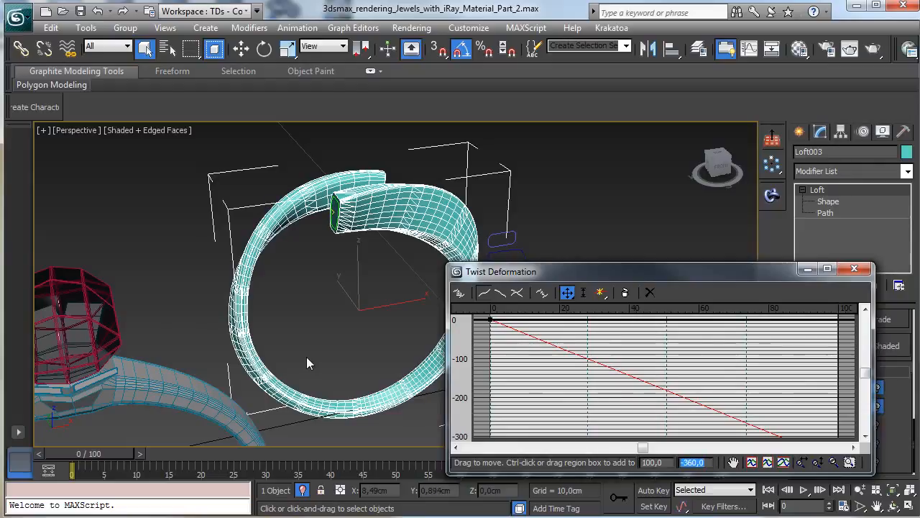
Step: Set the twist curve's end point to 360, close the deformation graph and turn the Twist deformation off
{"action": "type", "text": "360"}
{"action": "key", "text": "Return"}
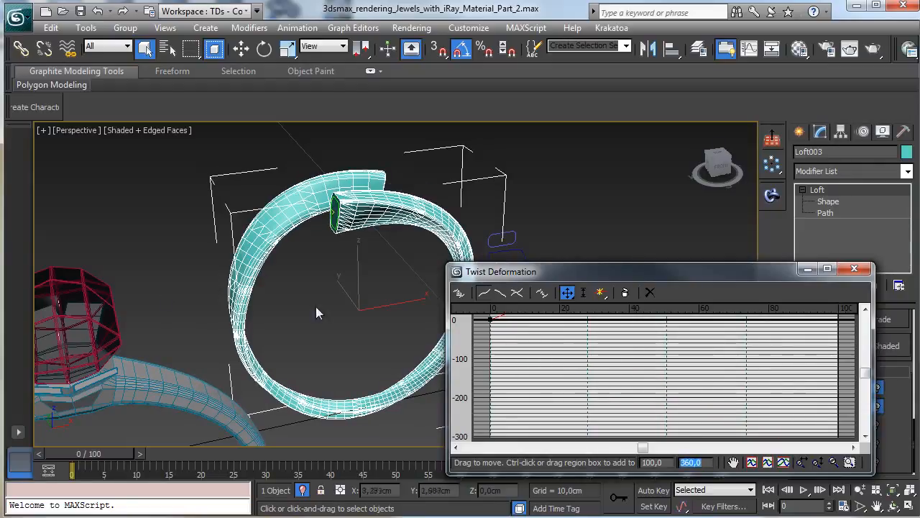
{"action": "left_click_drag", "start_coordinate": [871, 381], "coordinate": [881, 321]}
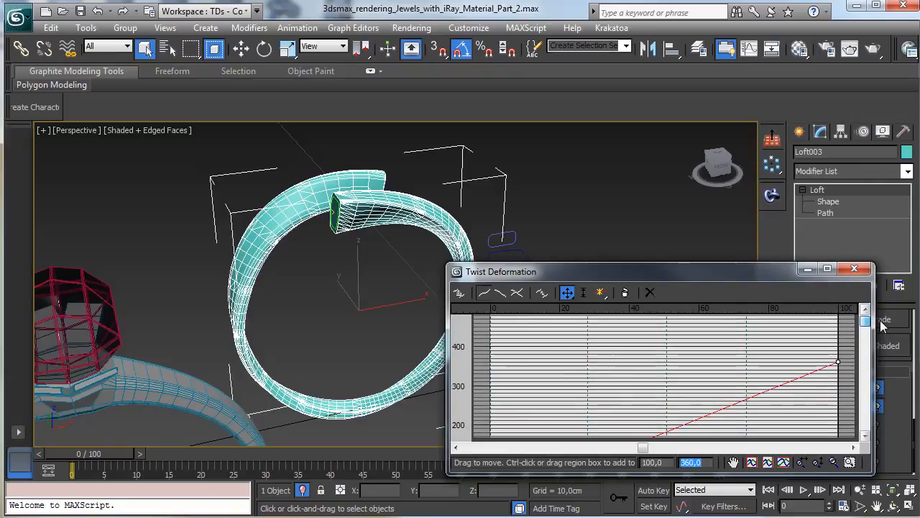
{"action": "left_click", "coordinate": [854, 268]}
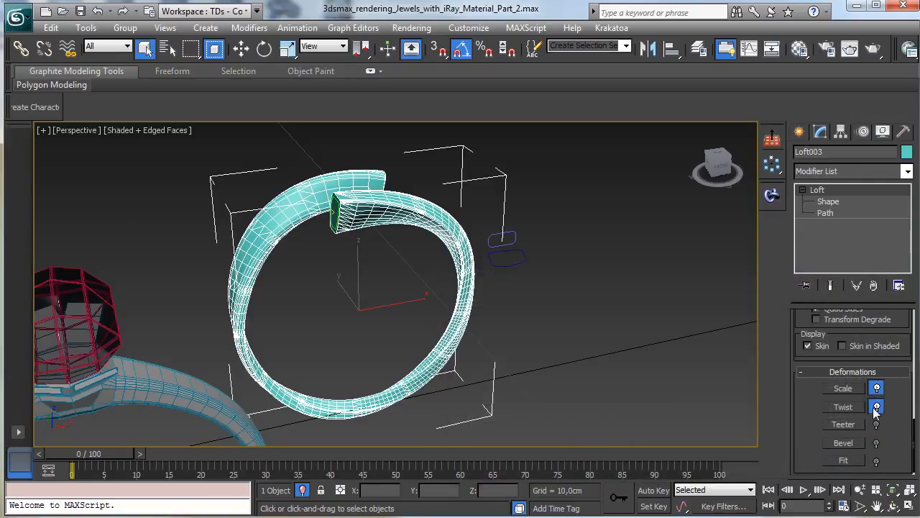
{"action": "left_click", "coordinate": [876, 406]}
Step: Rotate the loft's cross-section shape at path level 100 around the path and inspect the ring's ends from the side
{"action": "left_click", "coordinate": [829, 202]}
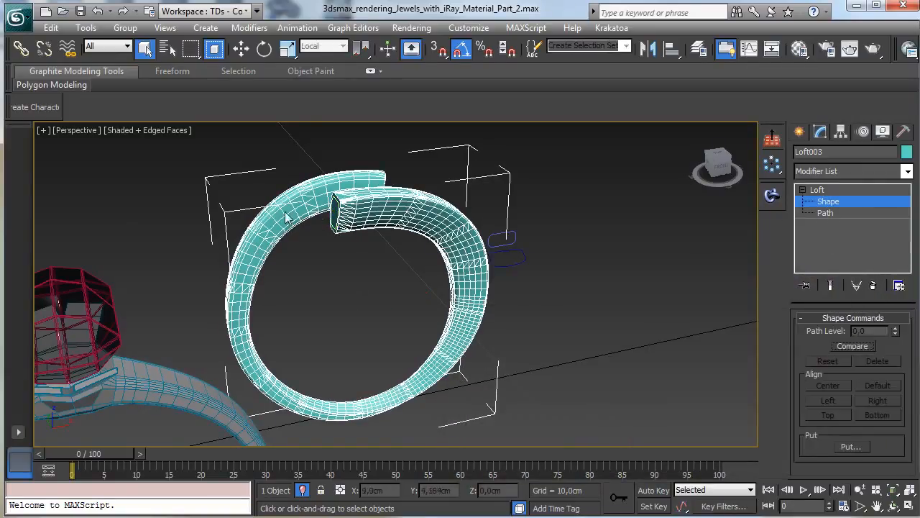
{"action": "left_click", "coordinate": [334, 205]}
{"action": "left_click", "coordinate": [265, 48]}
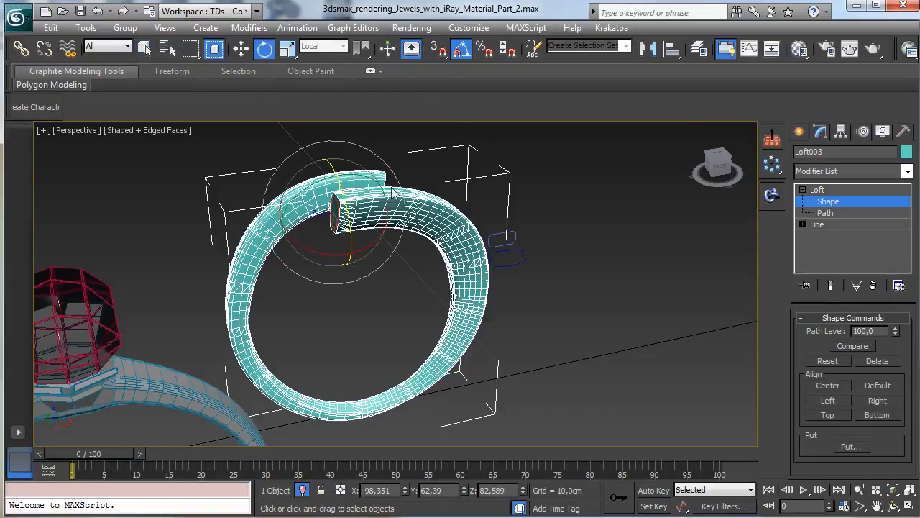
{"action": "left_click_drag", "start_coordinate": [356, 215], "coordinate": [378, 330]}
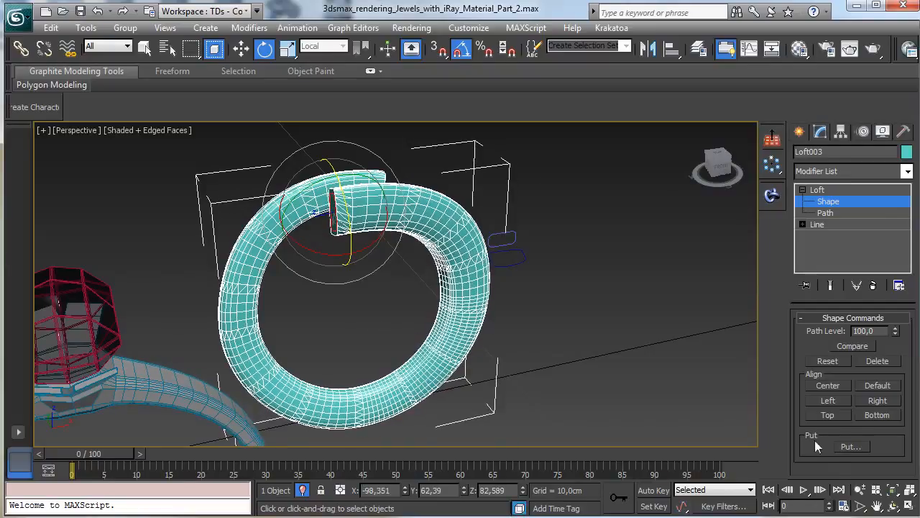
{"action": "left_click", "coordinate": [893, 507]}
{"action": "left_click_drag", "start_coordinate": [405, 291], "coordinate": [468, 252]}
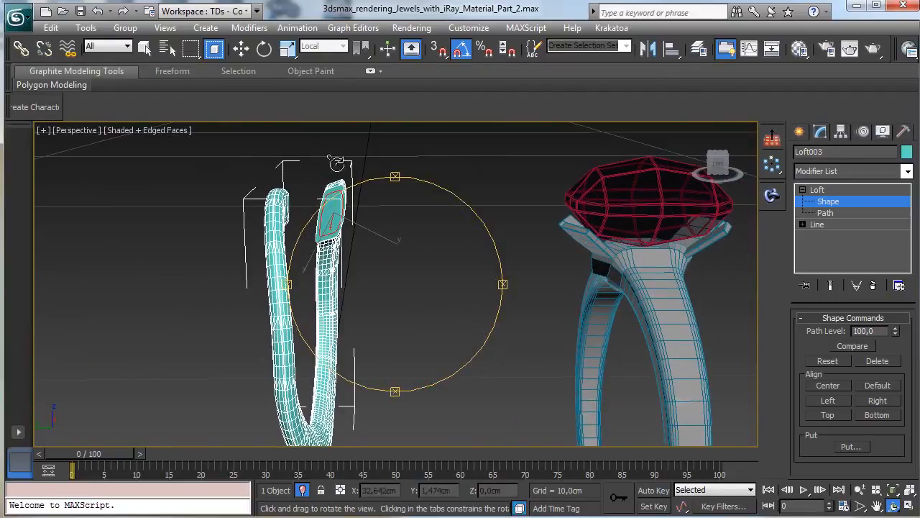
Step: Examine the loft's path and the ring's offset ends from the side in an enlarged, zoomed-in Left view
{"action": "left_click", "coordinate": [826, 213]}
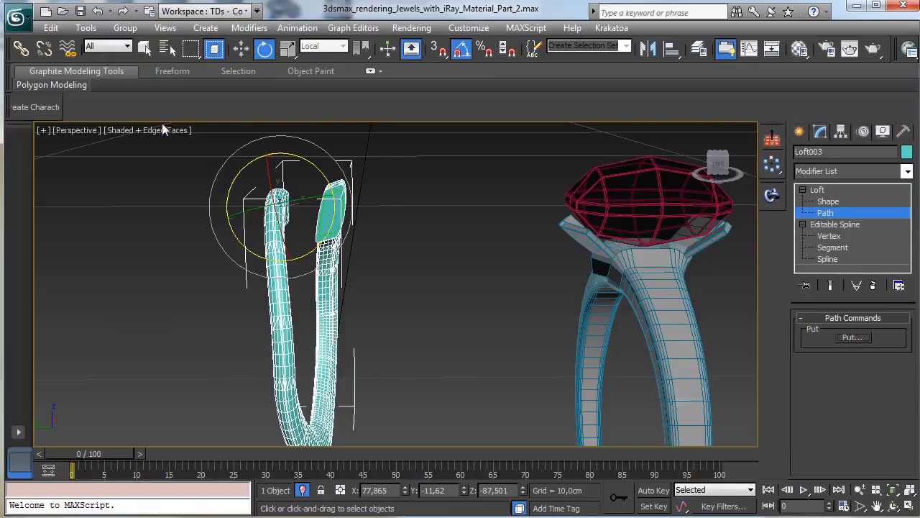
{"action": "left_click", "coordinate": [439, 353]}
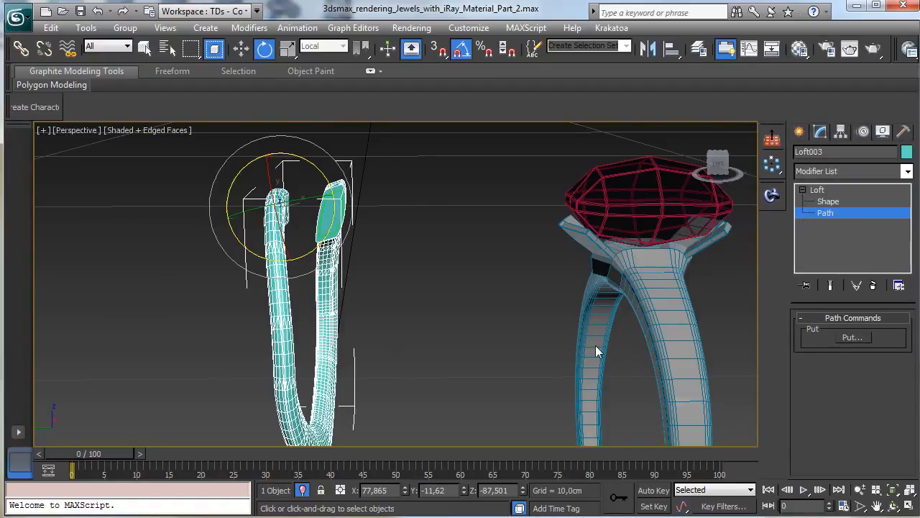
{"action": "left_click", "coordinate": [893, 505]}
{"action": "left_click_drag", "start_coordinate": [350, 323], "coordinate": [365, 307]}
{"action": "left_click", "coordinate": [911, 508]}
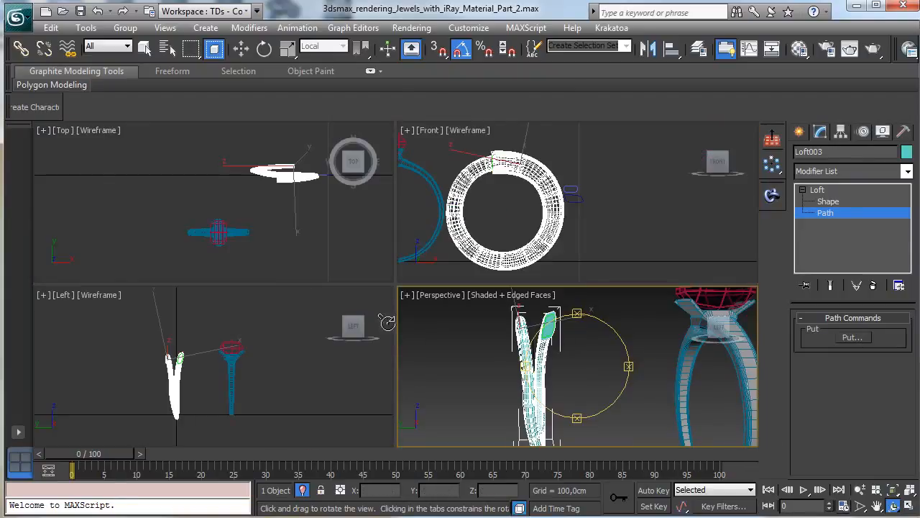
{"action": "right_click", "coordinate": [320, 383]}
{"action": "left_click", "coordinate": [910, 508]}
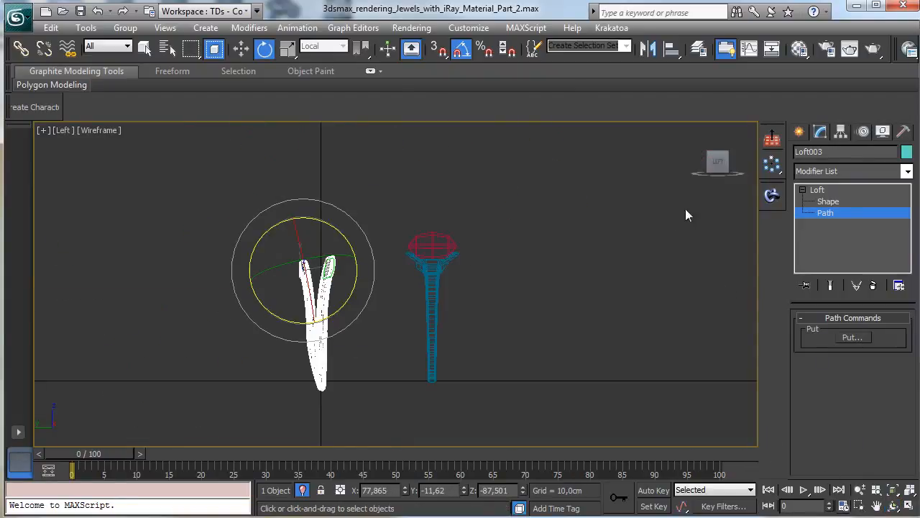
{"action": "left_click", "coordinate": [144, 48]}
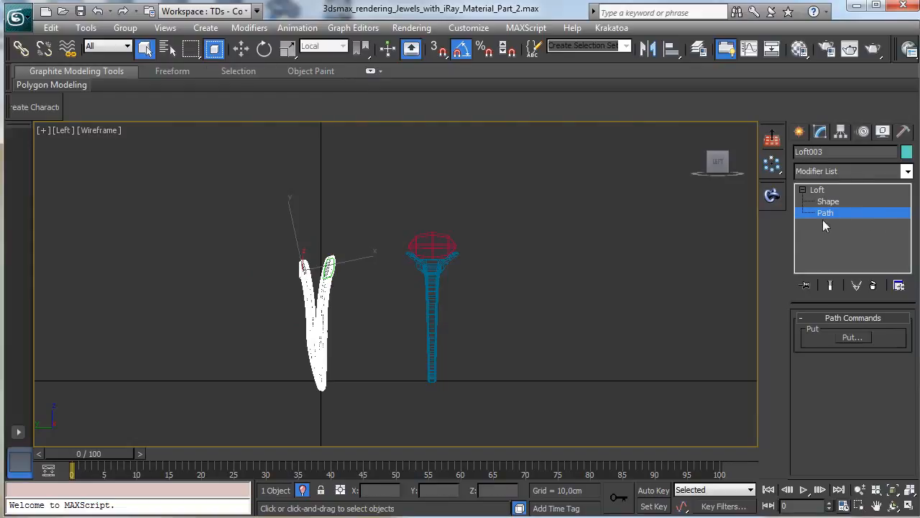
{"action": "left_click", "coordinate": [860, 506]}
{"action": "left_click_drag", "start_coordinate": [277, 238], "coordinate": [352, 424]}
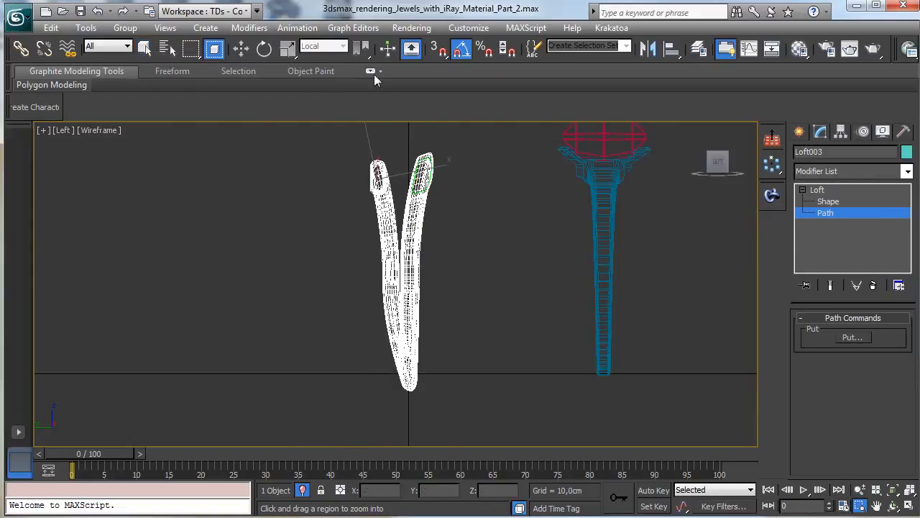
{"action": "left_click", "coordinate": [828, 213]}
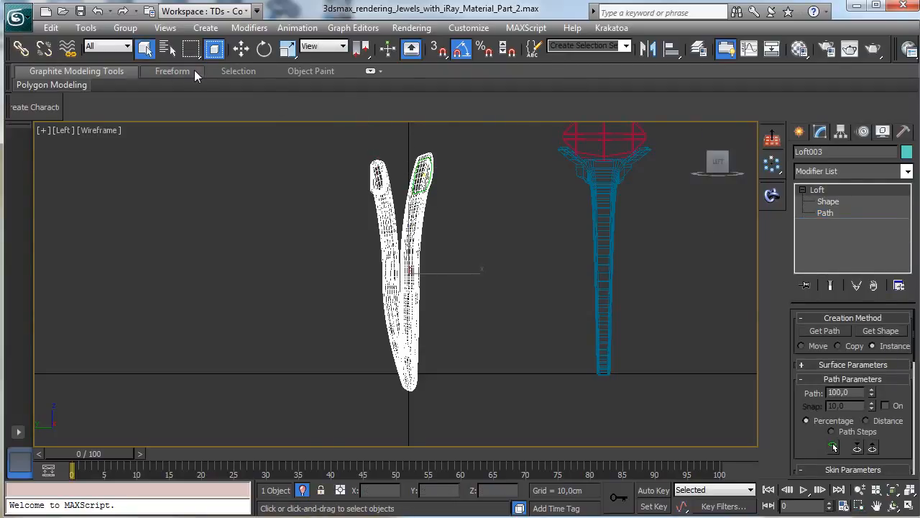
{"action": "left_click", "coordinate": [167, 48]}
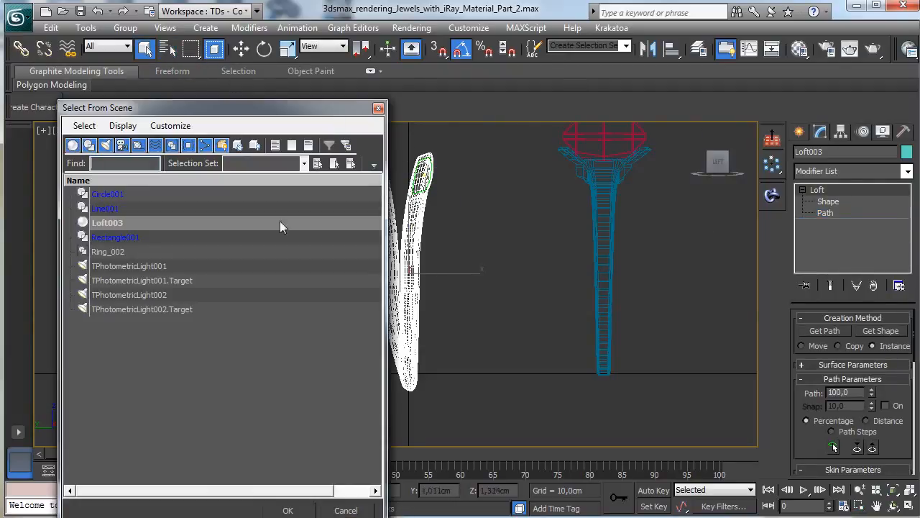
{"action": "double_click", "coordinate": [132, 210]}
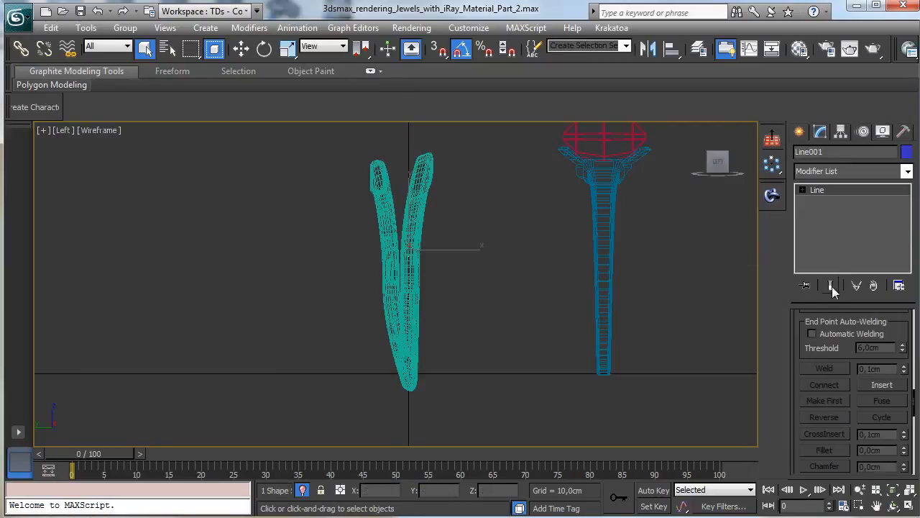
{"action": "left_click", "coordinate": [803, 190]}
{"action": "left_click", "coordinate": [830, 201]}
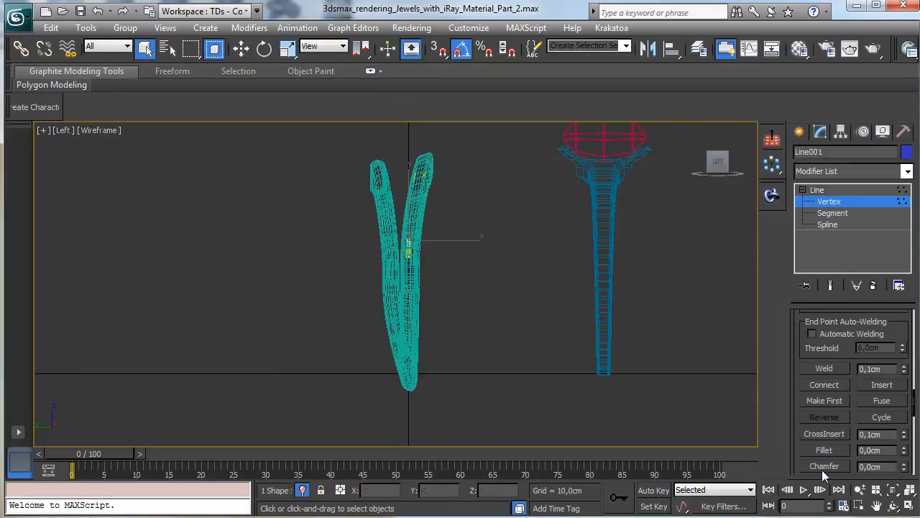
{"action": "left_click", "coordinate": [860, 506]}
{"action": "left_click_drag", "start_coordinate": [358, 148], "coordinate": [475, 431]}
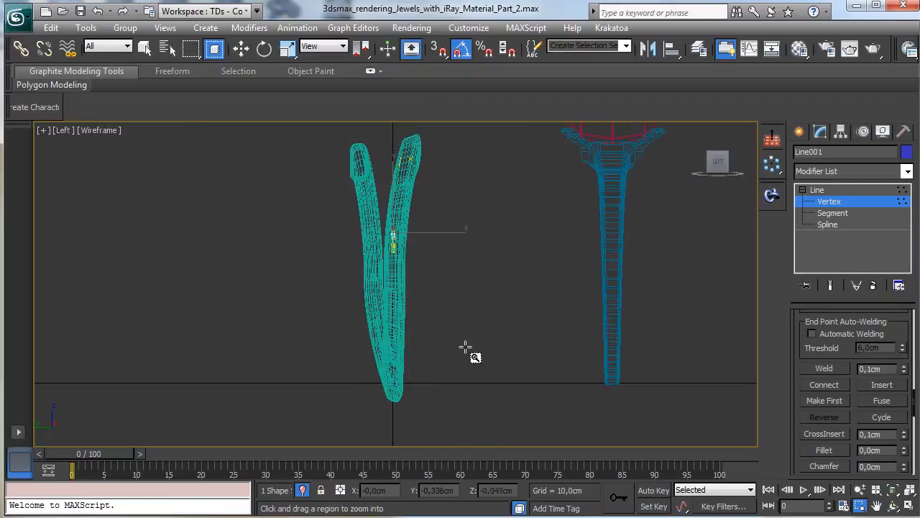
{"action": "left_click", "coordinate": [241, 48]}
{"action": "left_click", "coordinate": [439, 378]}
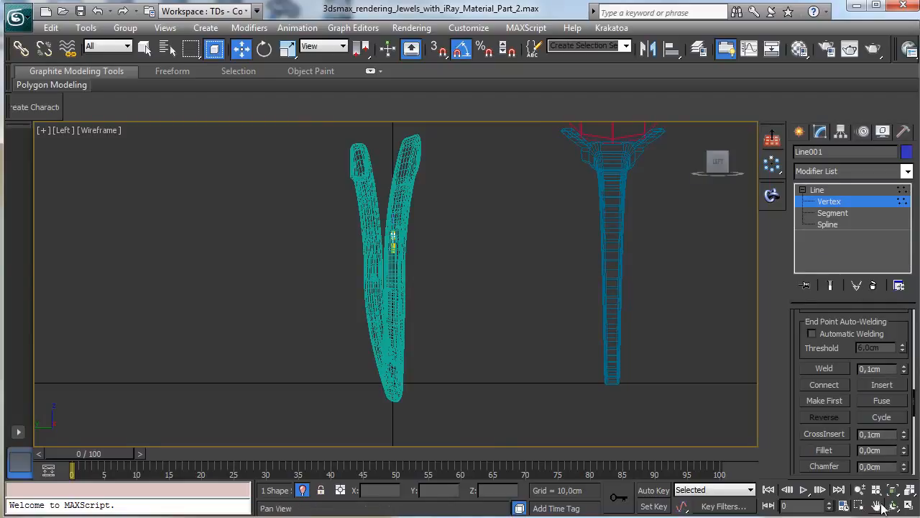
{"action": "left_click", "coordinate": [910, 507]}
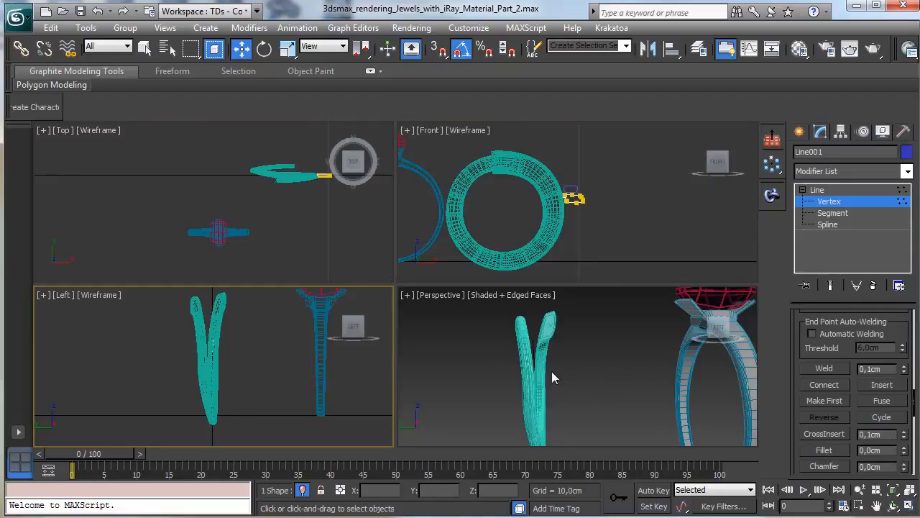
{"action": "left_click", "coordinate": [843, 201]}
Step: Select the opened circle spline used as the ring's path and pick its lowest vertex for editing
{"action": "left_click", "coordinate": [525, 168]}
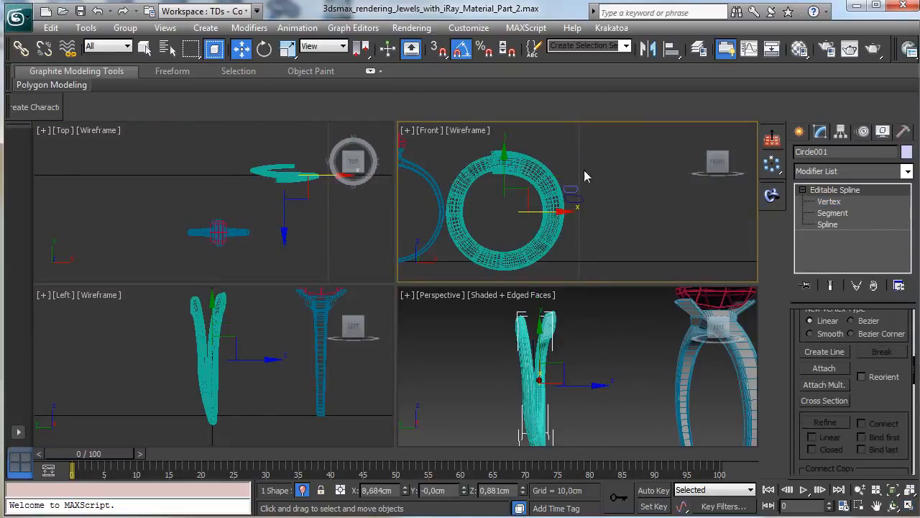
{"action": "left_click", "coordinate": [830, 202]}
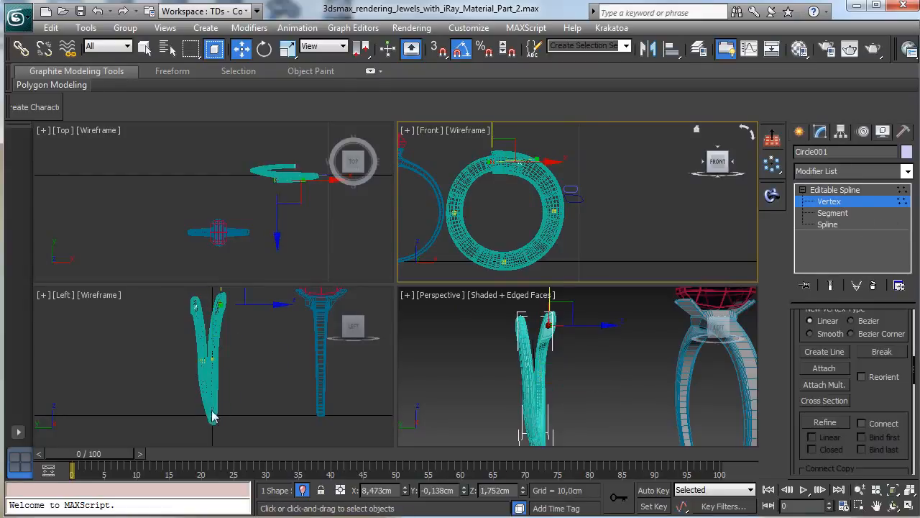
{"action": "left_click_drag", "start_coordinate": [213, 415], "coordinate": [189, 434]}
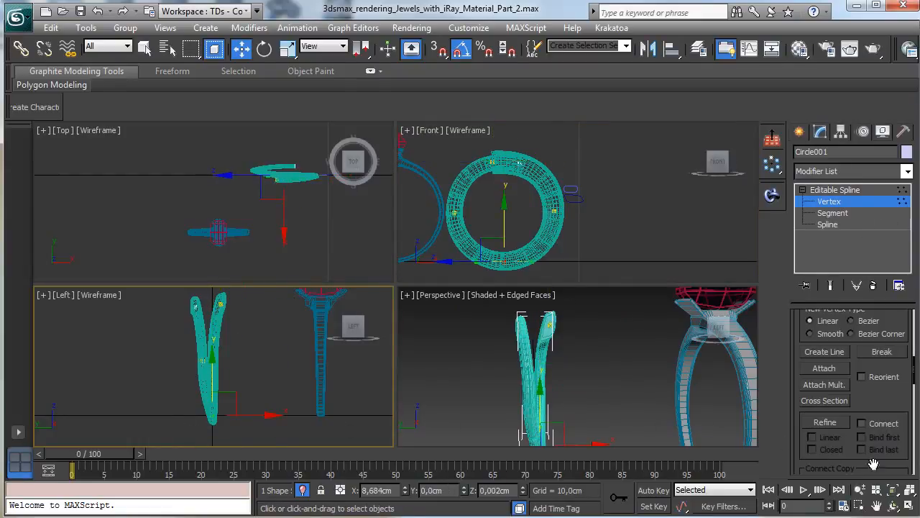
{"action": "left_click", "coordinate": [909, 505]}
{"action": "left_click", "coordinate": [908, 506]}
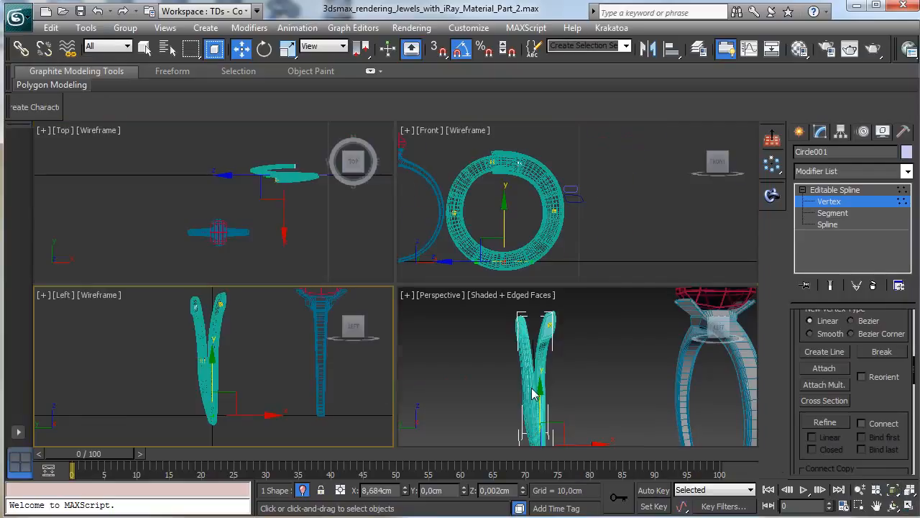
Step: Add a single-viewport layout, set it to the Left view and frame the rings, ready to move the path's lowest vertex
{"action": "left_click", "coordinate": [21, 431]}
{"action": "left_click", "coordinate": [62, 448]}
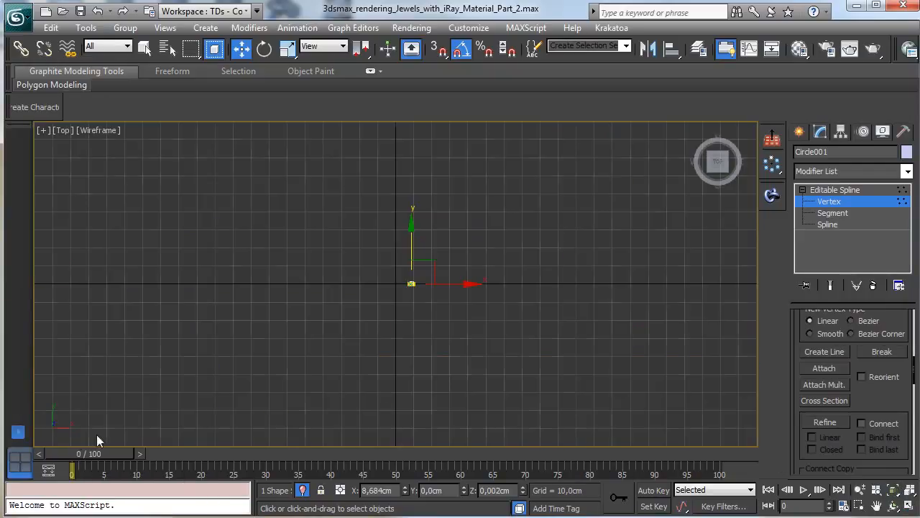
{"action": "left_click", "coordinate": [65, 130]}
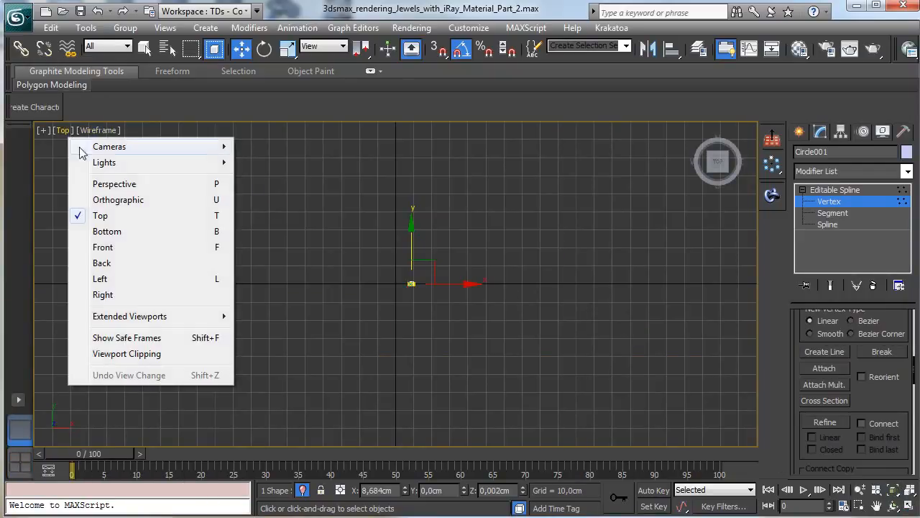
{"action": "left_click", "coordinate": [122, 279]}
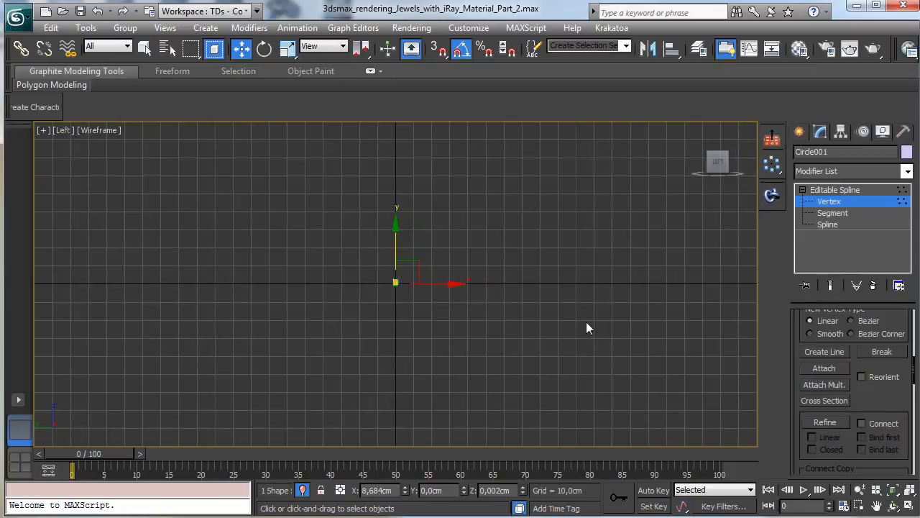
{"action": "left_click", "coordinate": [894, 505]}
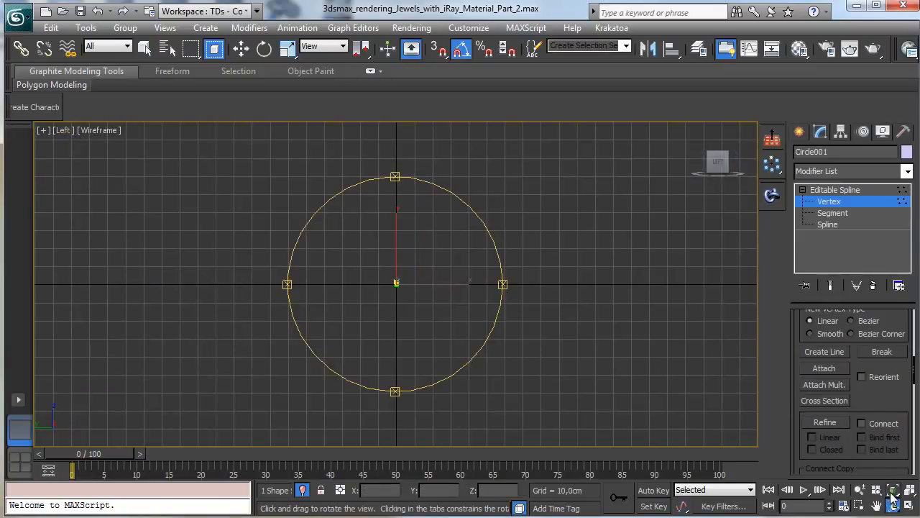
{"action": "left_click_drag", "start_coordinate": [892, 494], "coordinate": [892, 461]}
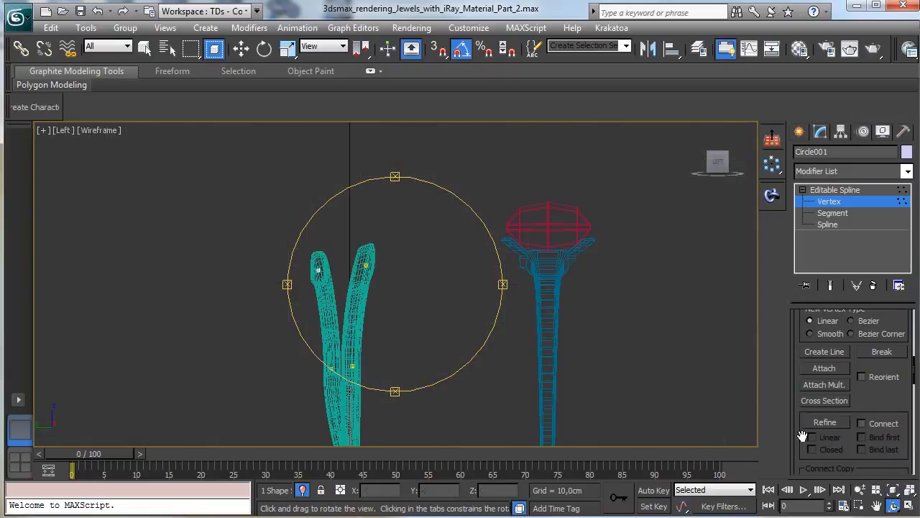
{"action": "left_click", "coordinate": [877, 507]}
{"action": "left_click_drag", "start_coordinate": [384, 364], "coordinate": [391, 279]}
{"action": "left_click", "coordinate": [241, 48]}
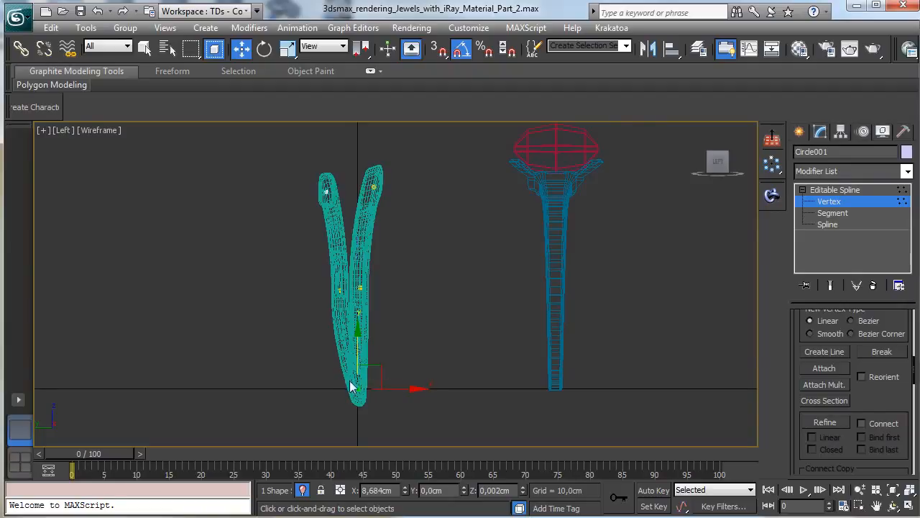
Step: Shift the path's lowest vertex sideways about 0.06 cm and adjust the tangent handles of both mid-height vertices to straighten the ring's two arms
{"action": "mouse_move", "coordinate": [406, 389]}
{"action": "left_mouse_down"}
{"action": "mouse_move", "coordinate": [390, 388]}
{"action": "mouse_move", "coordinate": [399, 393]}
{"action": "left_mouse_up"}
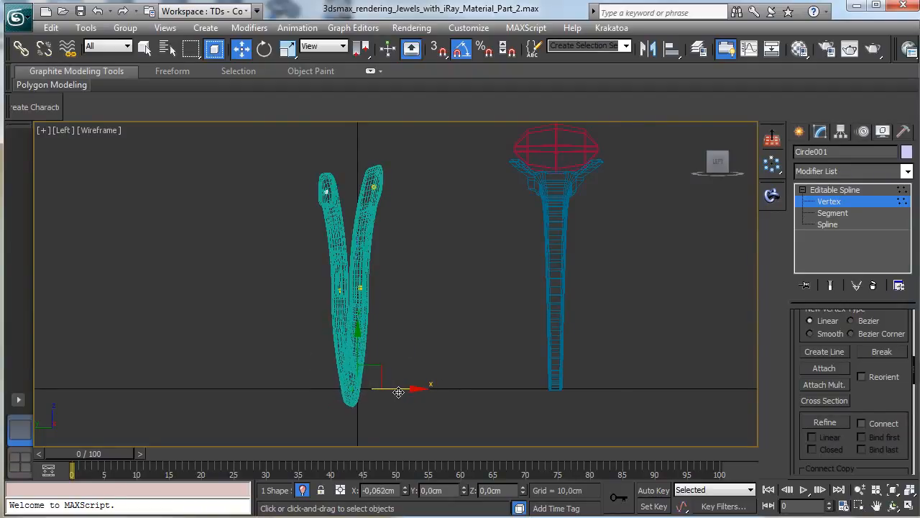
{"action": "key", "text": "ctrl+z"}
{"action": "left_click_drag", "start_coordinate": [303, 275], "coordinate": [344, 348]}
{"action": "left_click", "coordinate": [338, 330]}
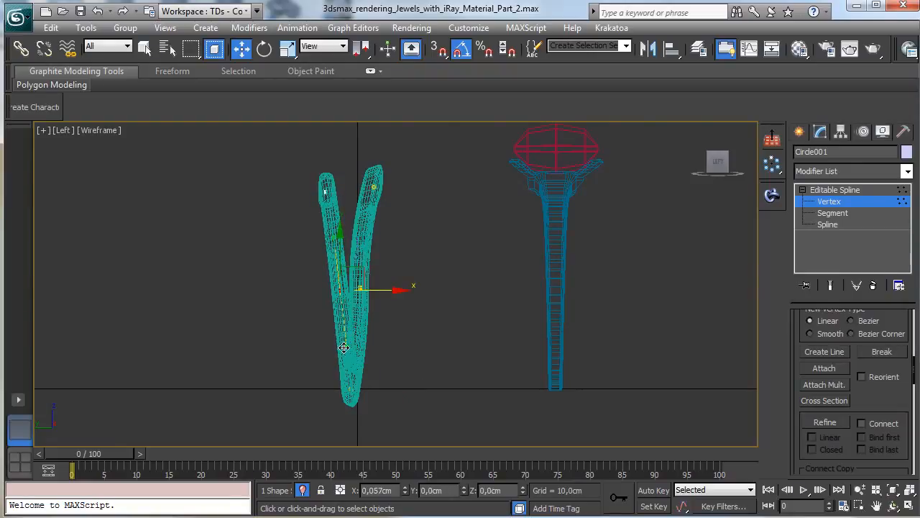
{"action": "left_click", "coordinate": [357, 289]}
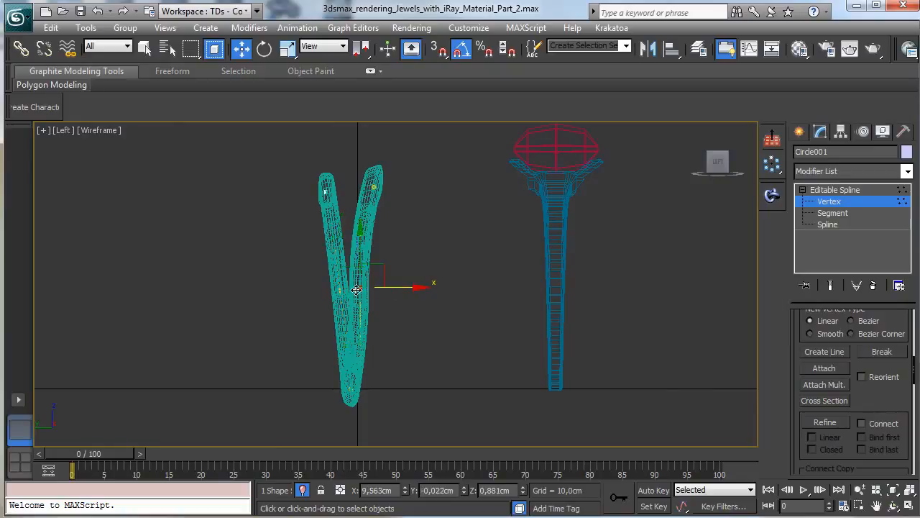
{"action": "left_click_drag", "start_coordinate": [361, 344], "coordinate": [356, 345]}
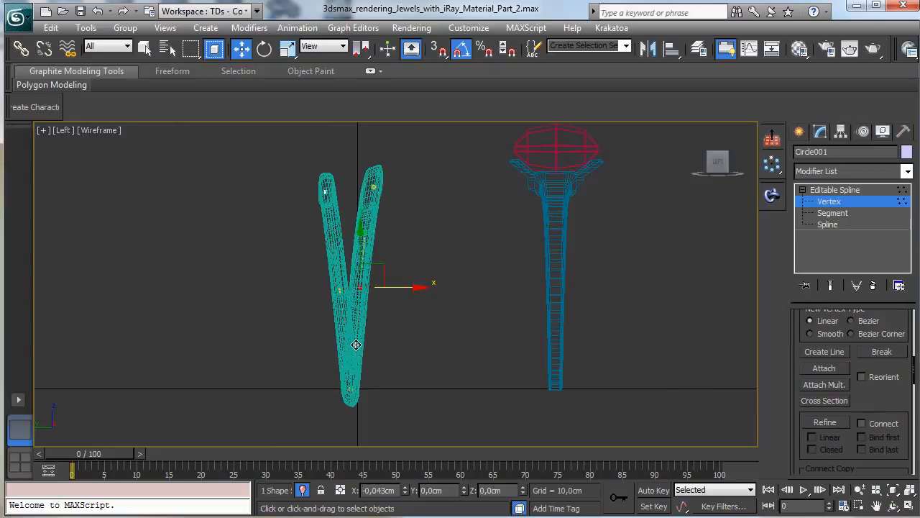
Step: Move the two upper end vertices of the path slightly closer together and finish vertex editing
{"action": "left_click_drag", "start_coordinate": [352, 161], "coordinate": [410, 188]}
{"action": "left_click_drag", "start_coordinate": [318, 177], "coordinate": [381, 191]}
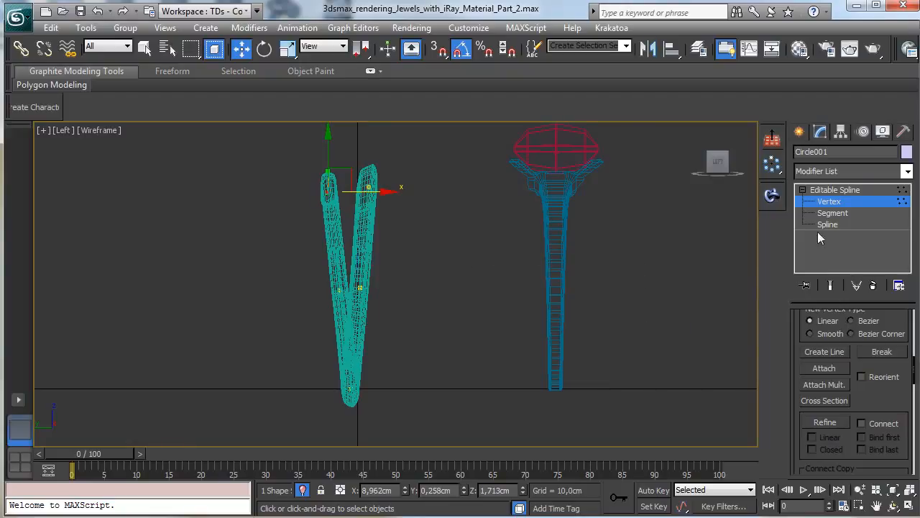
{"action": "left_click", "coordinate": [848, 203]}
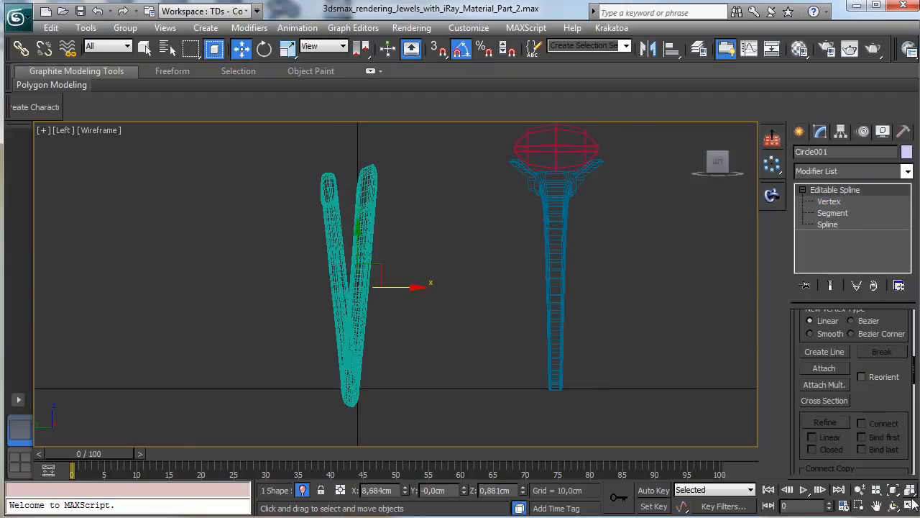
Step: Restore the four-viewport layout, turn off Edged Faces in the Perspective view and show the ring face-on
{"action": "left_click", "coordinate": [20, 459]}
{"action": "right_click", "coordinate": [461, 327]}
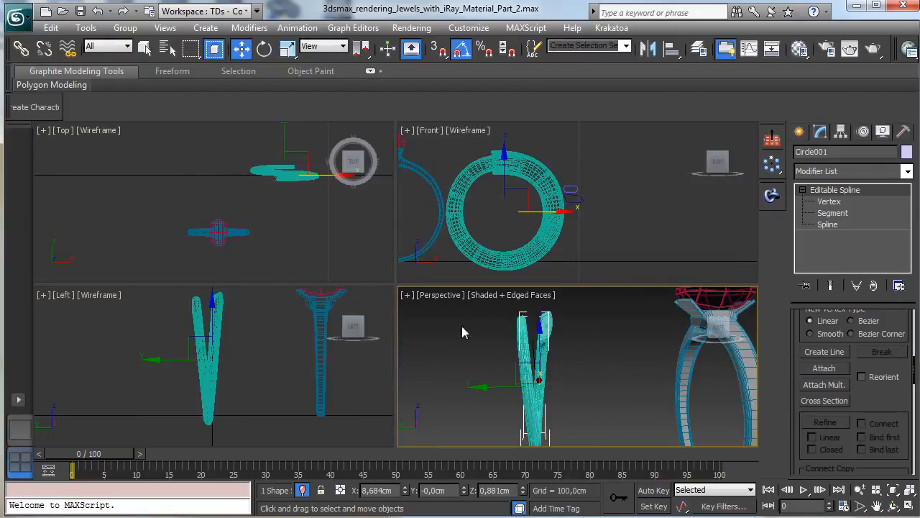
{"action": "left_click", "coordinate": [496, 296]}
{"action": "left_click", "coordinate": [507, 360]}
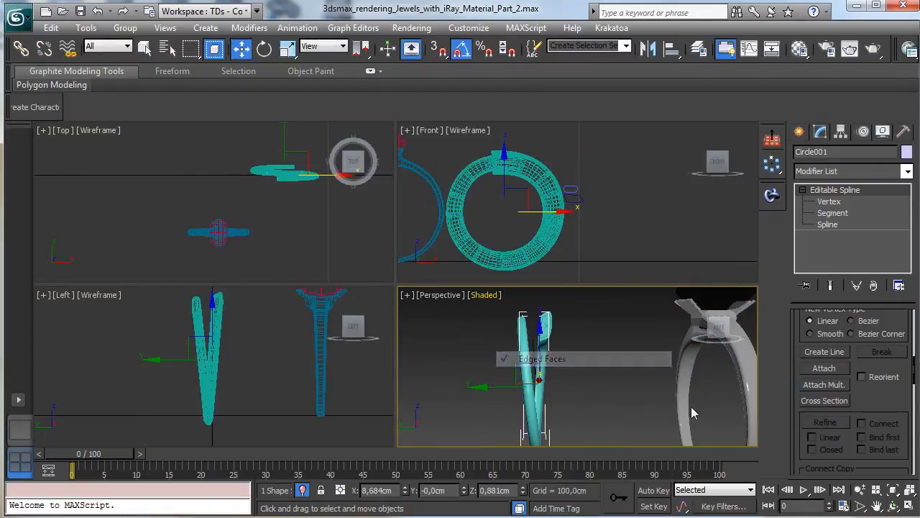
{"action": "left_click", "coordinate": [893, 506]}
{"action": "left_click_drag", "start_coordinate": [555, 384], "coordinate": [692, 376]}
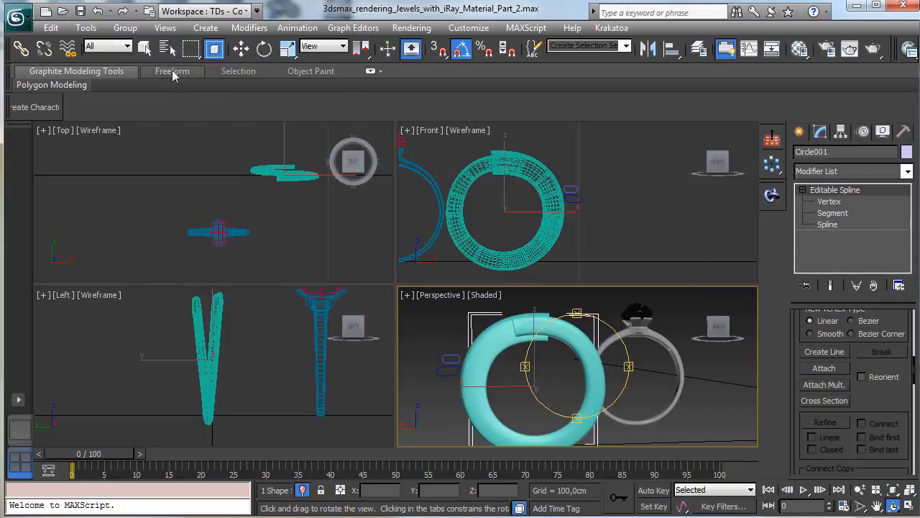
Step: Select the lofted ring and open its Scale deformation graph beside an enlarged Perspective view
{"action": "left_click", "coordinate": [144, 48]}
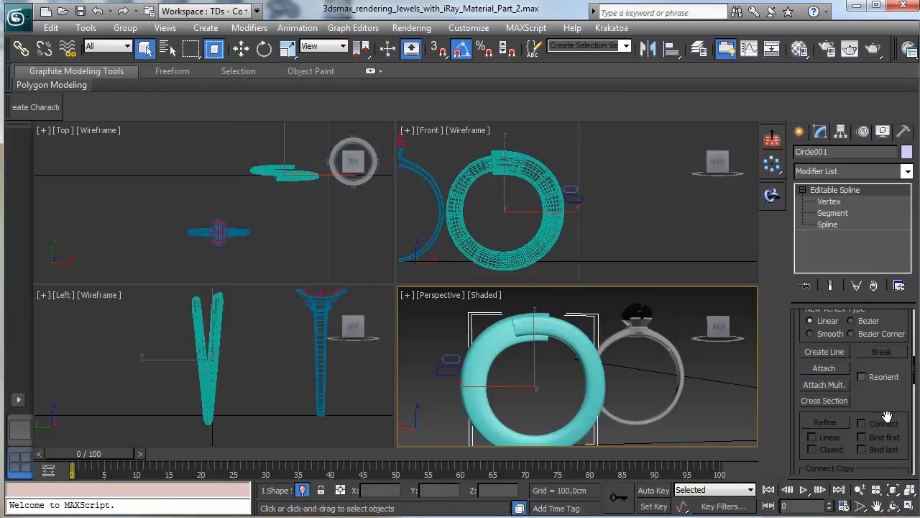
{"action": "scroll", "coordinate": [888, 417], "scroll_direction": "down", "scroll_amount": 10}
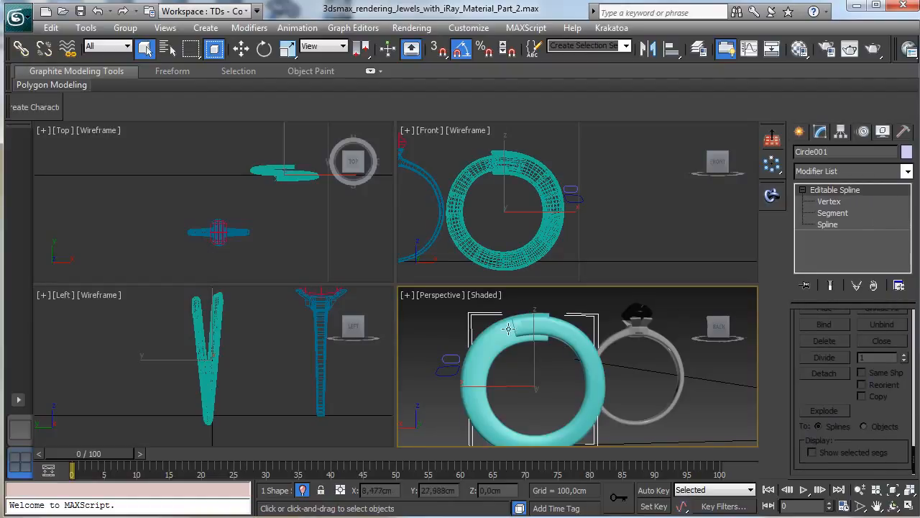
{"action": "left_click", "coordinate": [536, 333]}
{"action": "left_click_drag", "start_coordinate": [898, 438], "coordinate": [830, 162]}
{"action": "left_click", "coordinate": [853, 443]}
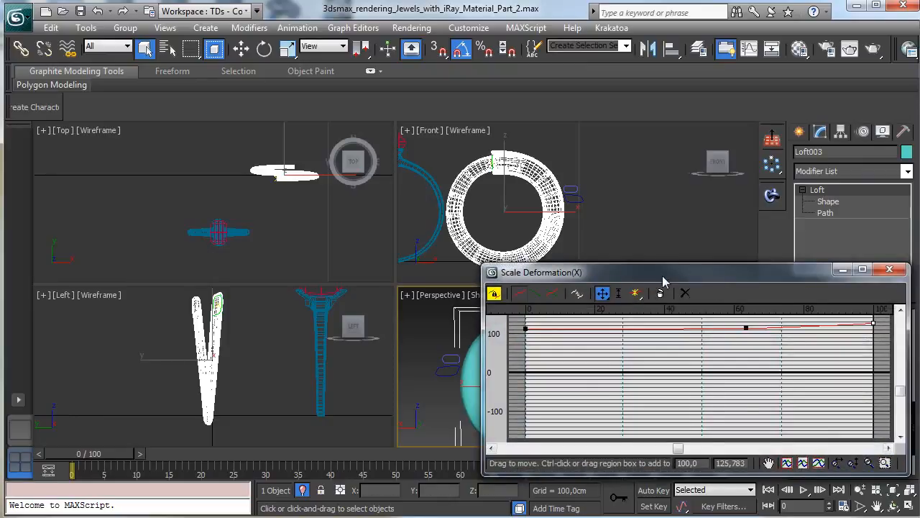
{"action": "left_click_drag", "start_coordinate": [661, 274], "coordinate": [691, 69]}
{"action": "left_click", "coordinate": [905, 507]}
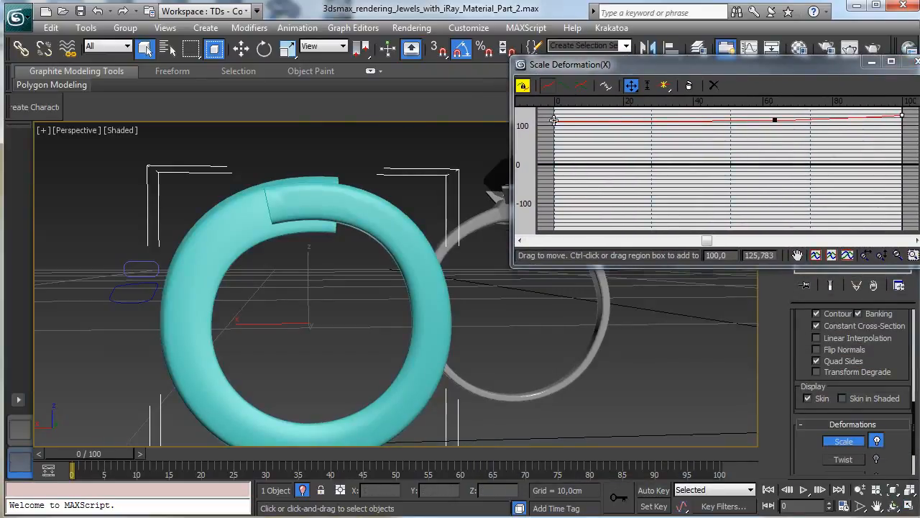
Step: Lower the scale curve's start point to 94.475, move its middle point to position 90.6 with value 94.289, and close the graph
{"action": "left_click_drag", "start_coordinate": [554, 120], "coordinate": [555, 128]}
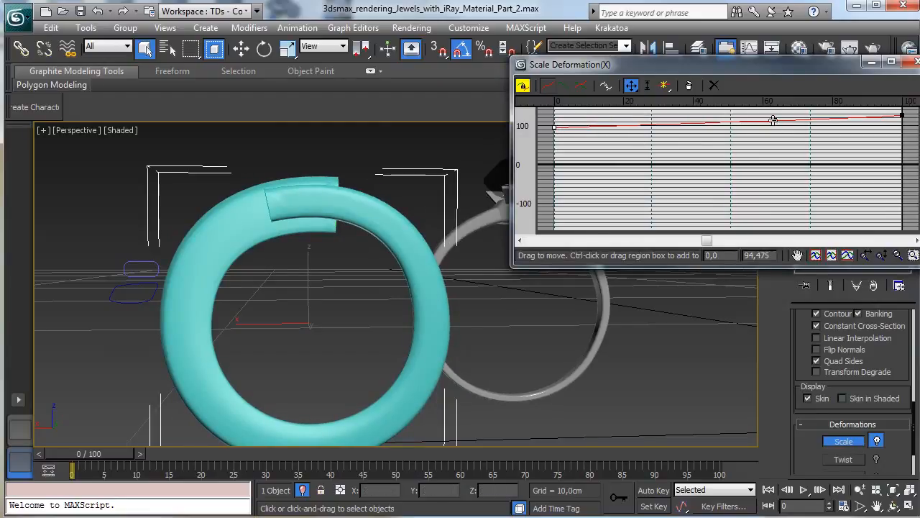
{"action": "left_click_drag", "start_coordinate": [774, 120], "coordinate": [867, 127]}
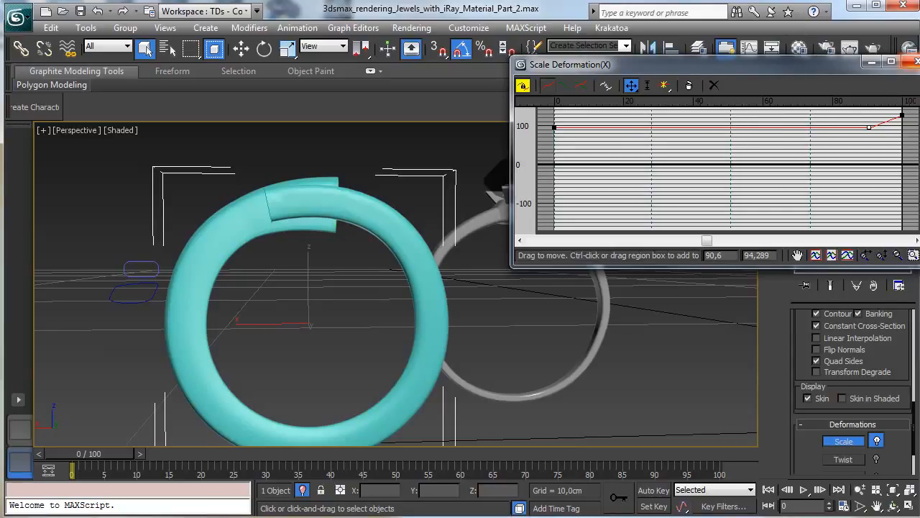
{"action": "left_click", "coordinate": [844, 441]}
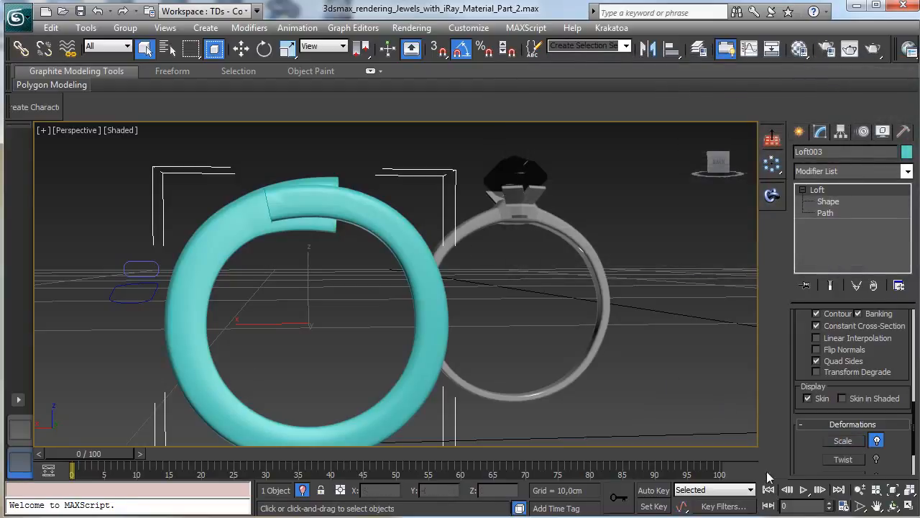
Step: Rotate the loft's cross-section shape at path level 100 slightly while viewing the ring's ends from the side
{"action": "left_click", "coordinate": [894, 506]}
{"action": "left_click_drag", "start_coordinate": [355, 308], "coordinate": [388, 270]}
{"action": "left_click", "coordinate": [827, 202]}
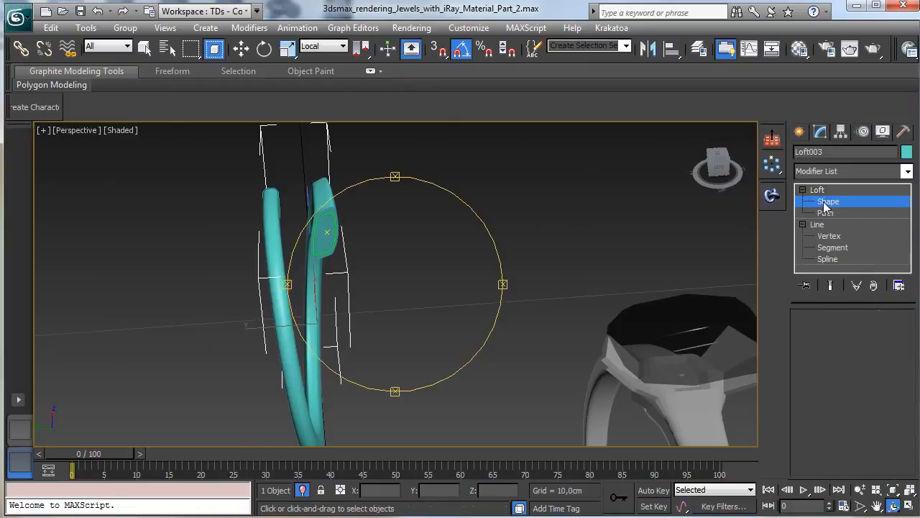
{"action": "left_click", "coordinate": [264, 49]}
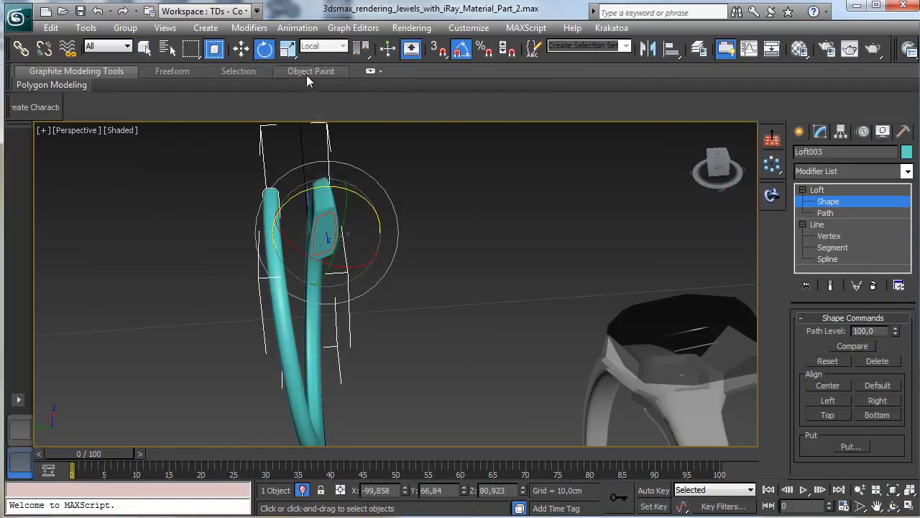
{"action": "left_click_drag", "start_coordinate": [317, 261], "coordinate": [291, 253]}
{"action": "left_click", "coordinate": [893, 507]}
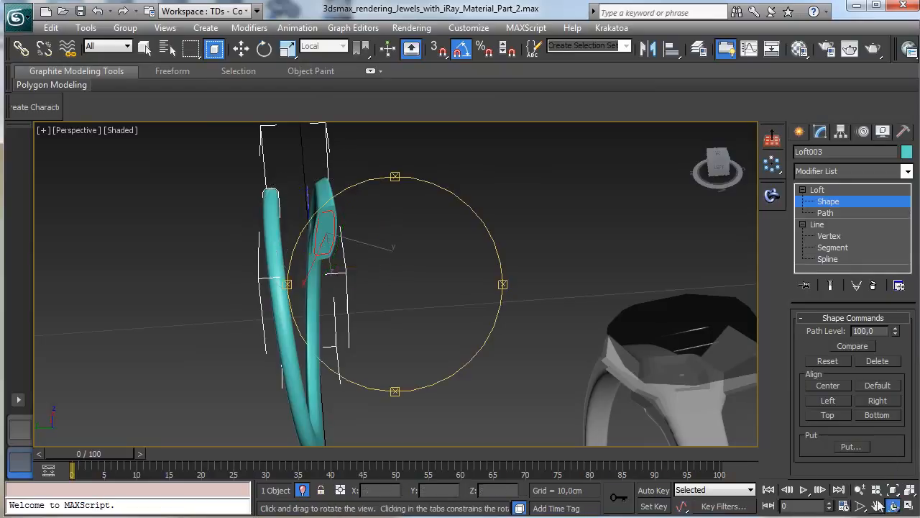
Step: Rotate the loft's cross-section shape at path level 0 slightly and leave Shape sub-object editing
{"action": "left_click_drag", "start_coordinate": [376, 273], "coordinate": [562, 216]}
{"action": "left_click", "coordinate": [265, 48]}
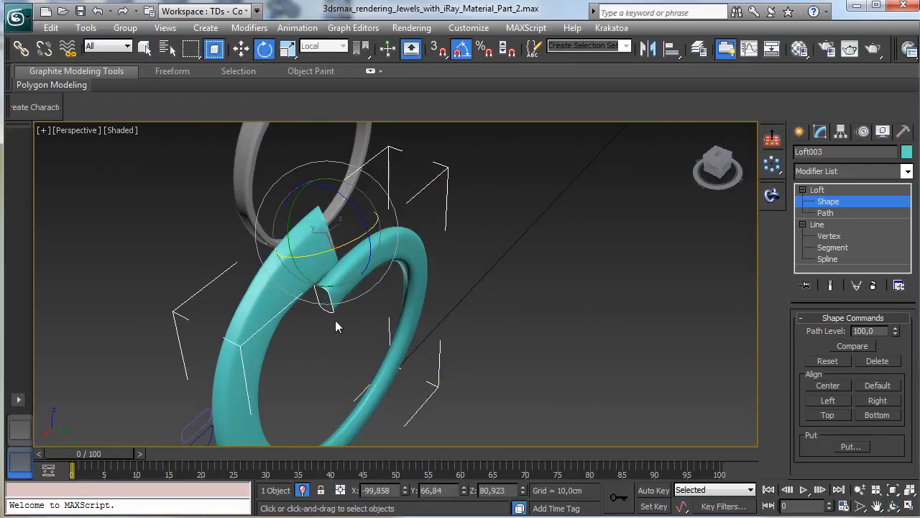
{"action": "left_click", "coordinate": [332, 312]}
{"action": "left_click_drag", "start_coordinate": [335, 344], "coordinate": [323, 342]}
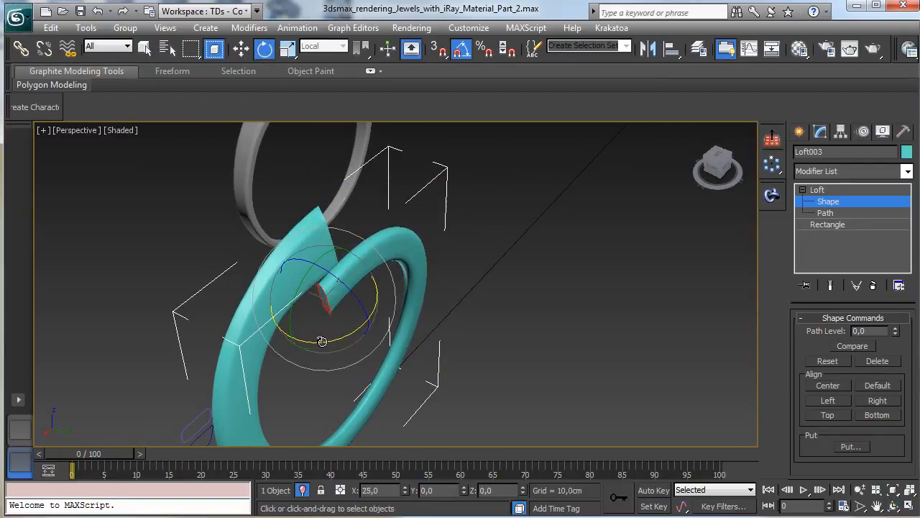
{"action": "left_click", "coordinate": [839, 207]}
Step: Expand the loft's Surface Parameters, show the ring's narrow blunt end close up and add an Edit Poly modifier
{"action": "scroll", "coordinate": [892, 427], "scroll_direction": "down", "scroll_amount": 2}
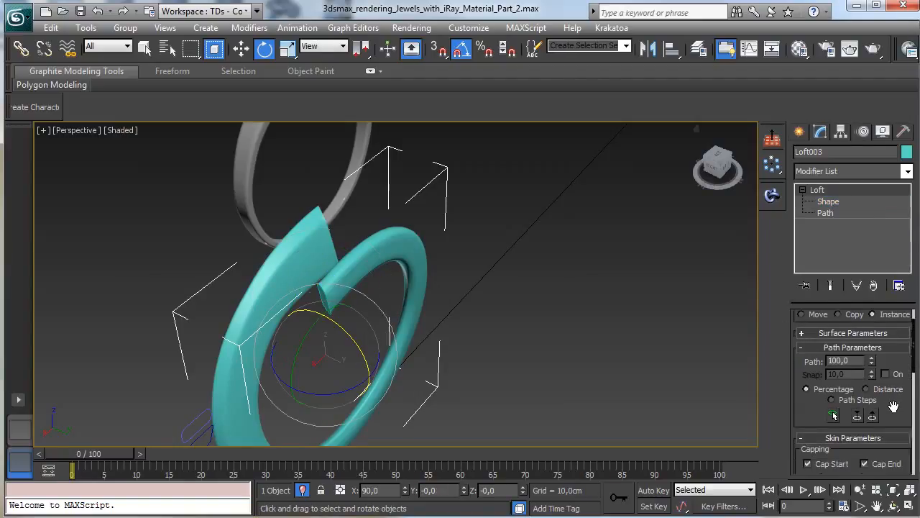
{"action": "left_click", "coordinate": [852, 325]}
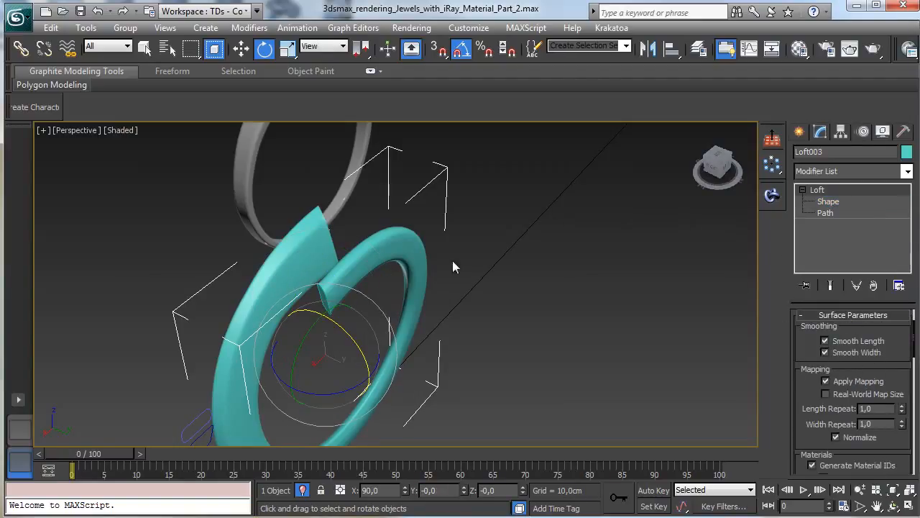
{"action": "left_click", "coordinate": [892, 507]}
{"action": "left_click_drag", "start_coordinate": [387, 288], "coordinate": [502, 284]}
{"action": "left_click_drag", "start_coordinate": [625, 256], "coordinate": [512, 287]}
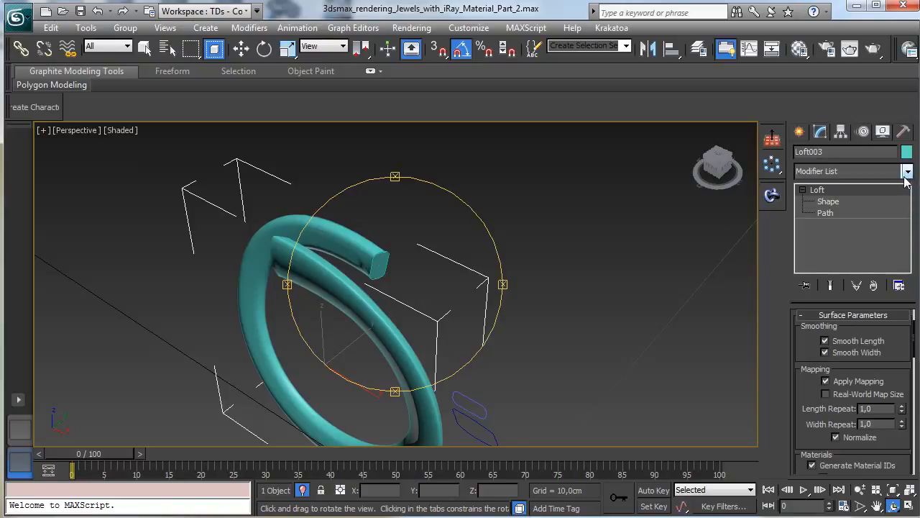
{"action": "left_click", "coordinate": [863, 489]}
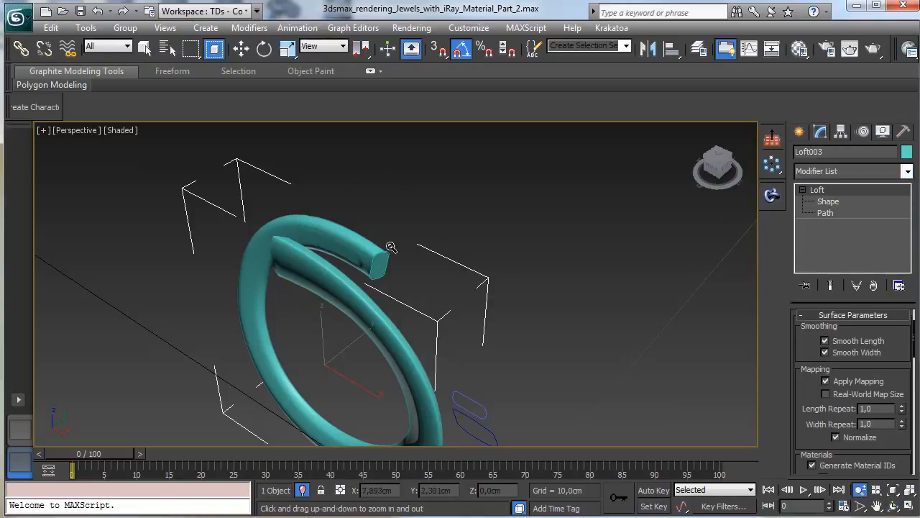
{"action": "left_click_drag", "start_coordinate": [390, 247], "coordinate": [294, 126]}
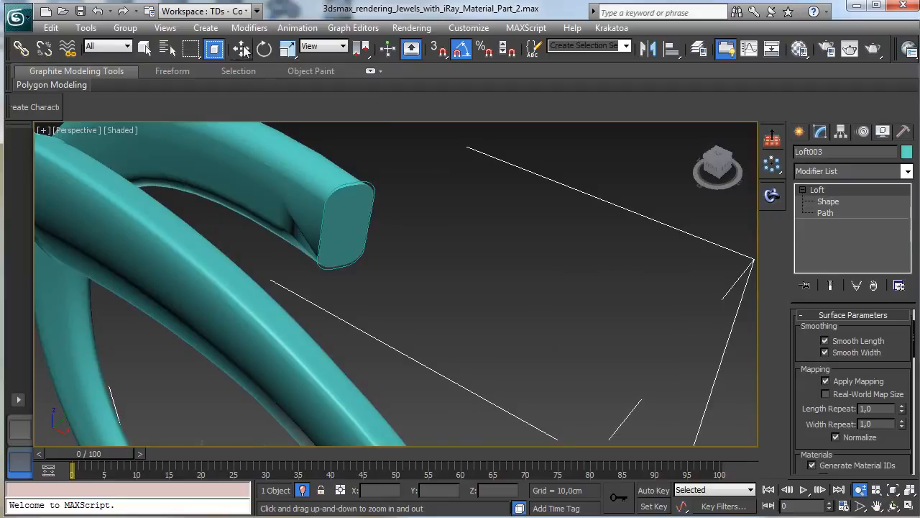
{"action": "left_click", "coordinate": [167, 49]}
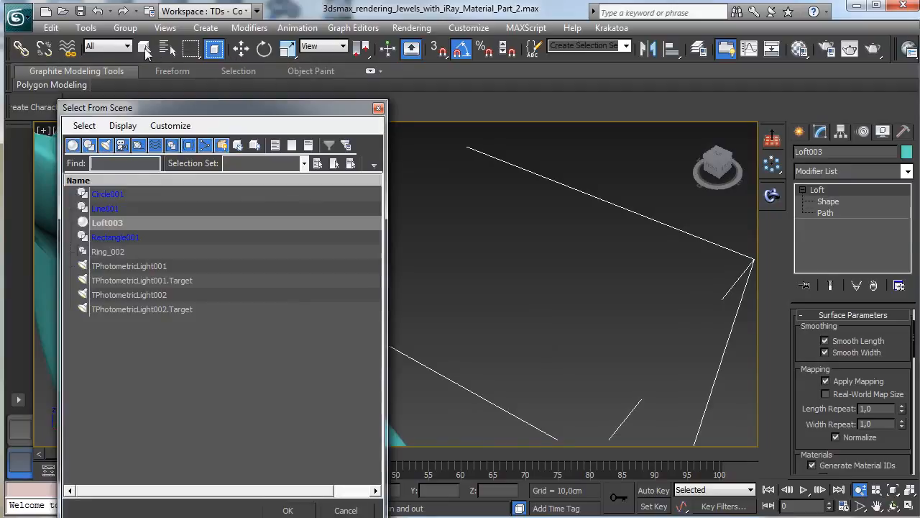
{"action": "left_click", "coordinate": [378, 109]}
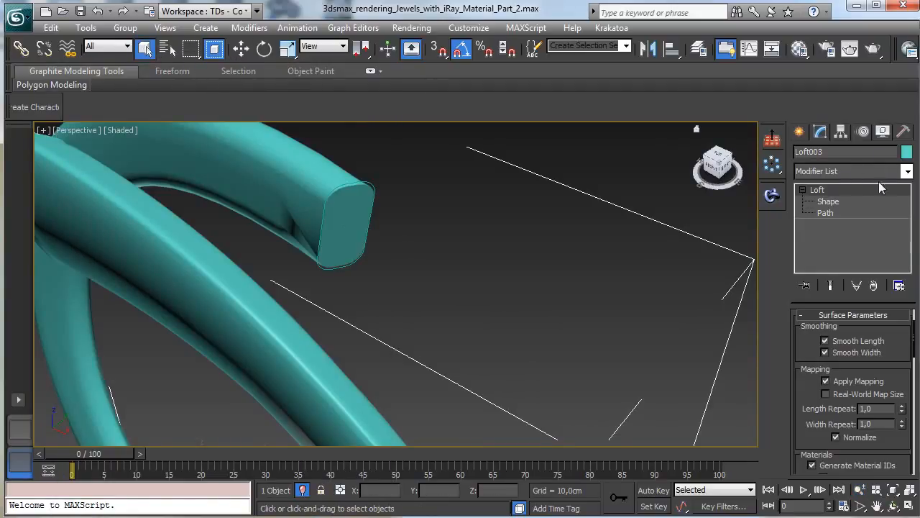
{"action": "left_click", "coordinate": [909, 171]}
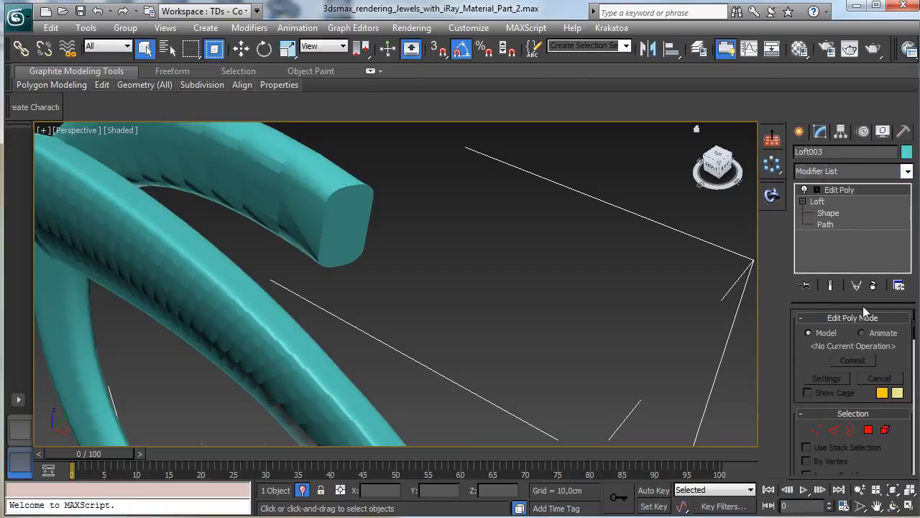
{"action": "left_click", "coordinate": [837, 201]}
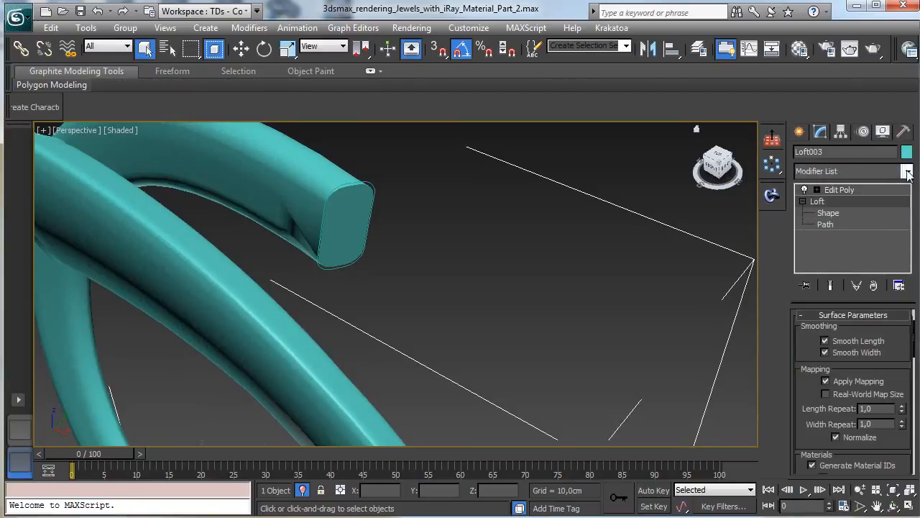
{"action": "left_click", "coordinate": [906, 171]}
{"action": "left_click", "coordinate": [908, 171]}
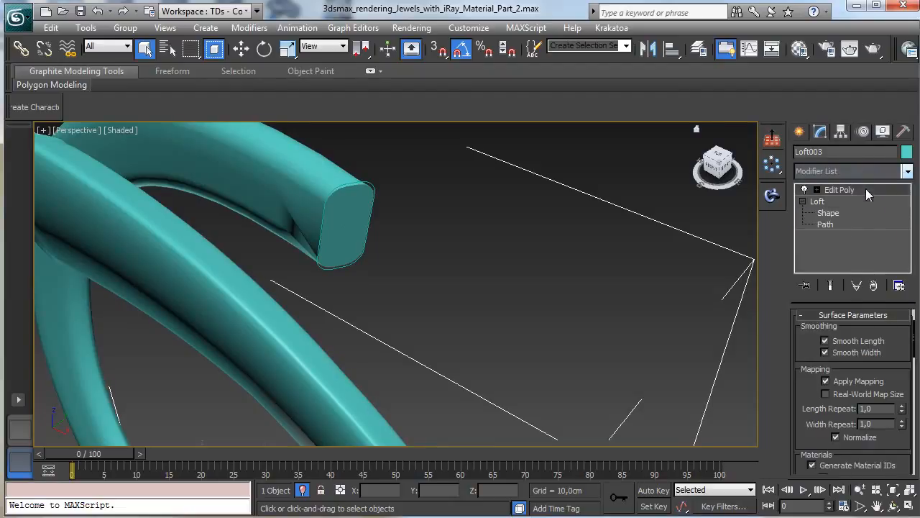
{"action": "left_click", "coordinate": [865, 189]}
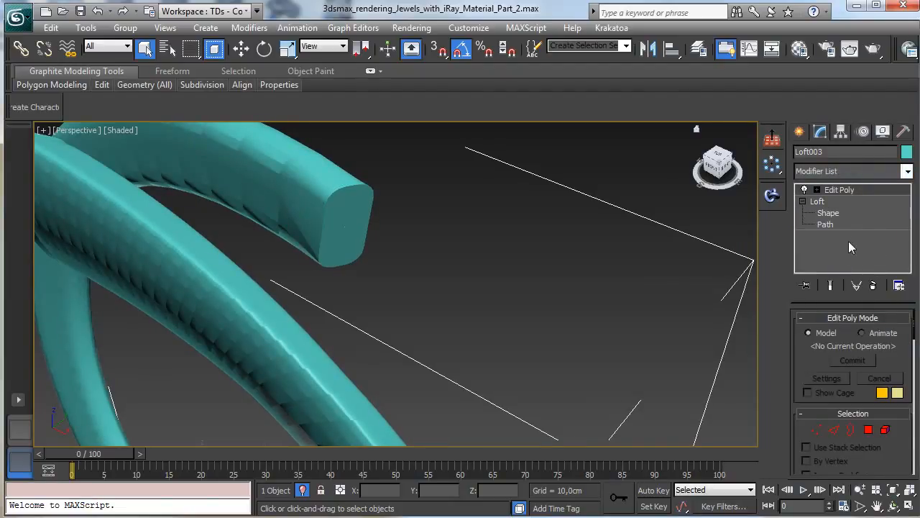
Step: Select the edges around the ring's narrow end cap and chamfer them by 0.021 cm with 5 segments
{"action": "left_click", "coordinate": [834, 430]}
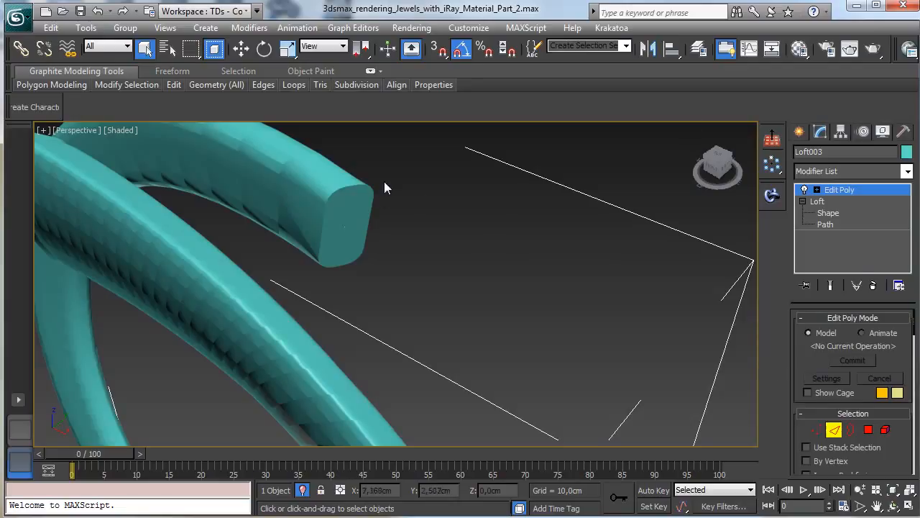
{"action": "left_click_drag", "start_coordinate": [312, 286], "coordinate": [312, 285]}
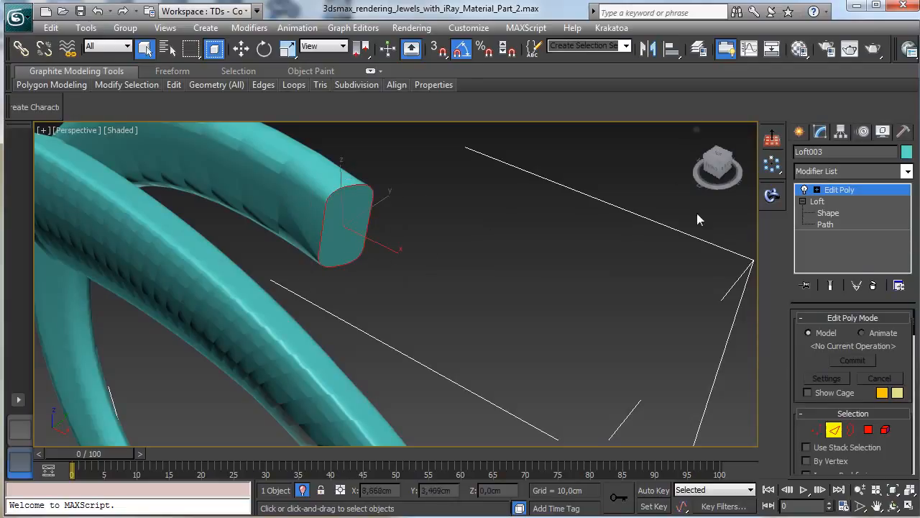
{"action": "scroll", "coordinate": [853, 359], "scroll_direction": "down", "scroll_amount": 3}
{"action": "scroll", "coordinate": [868, 374], "scroll_direction": "down", "scroll_amount": 5}
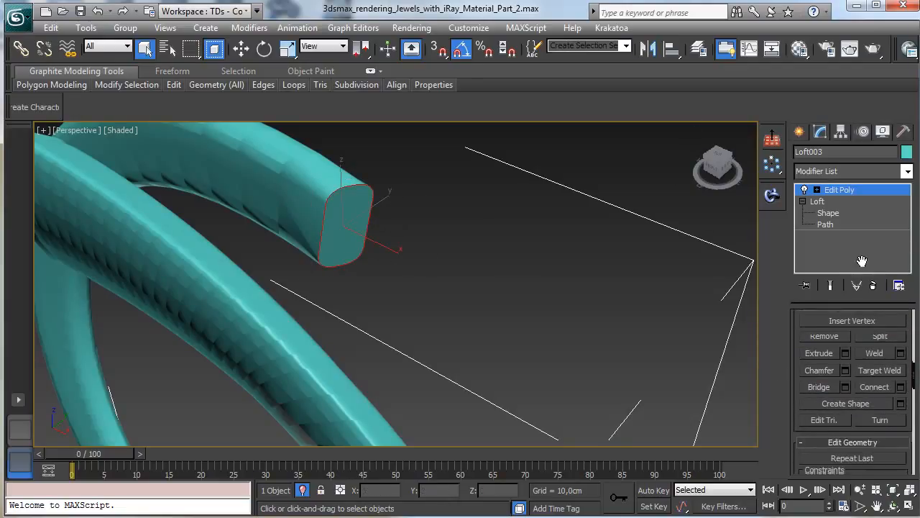
{"action": "left_click", "coordinate": [845, 364]}
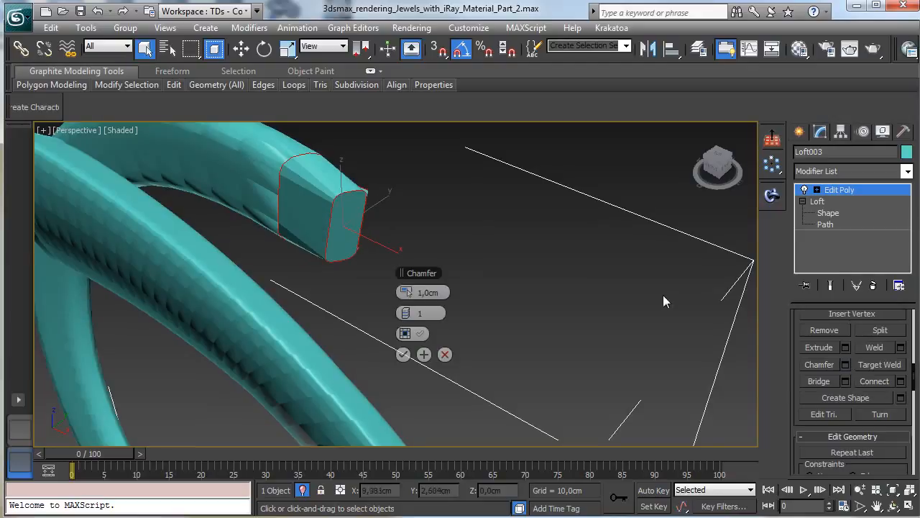
{"action": "left_click_drag", "start_coordinate": [404, 293], "coordinate": [409, 312]}
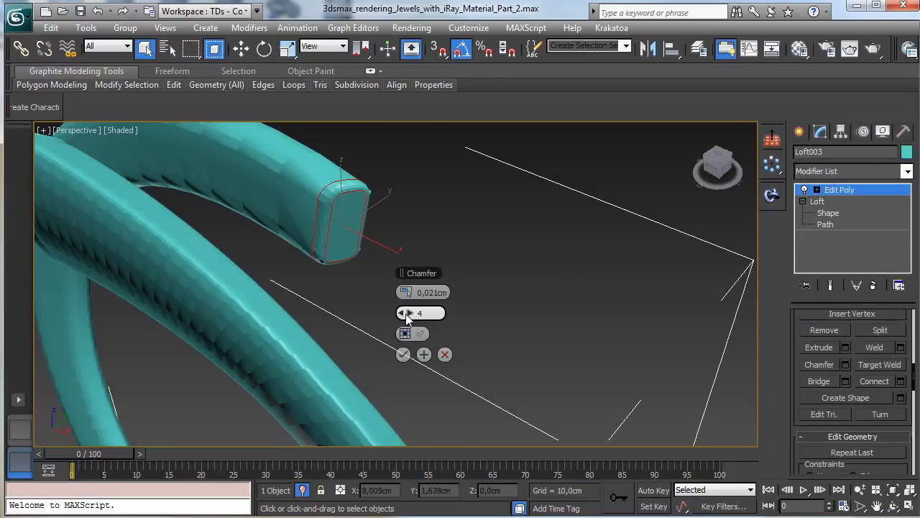
{"action": "left_click_drag", "start_coordinate": [409, 313], "coordinate": [408, 314]}
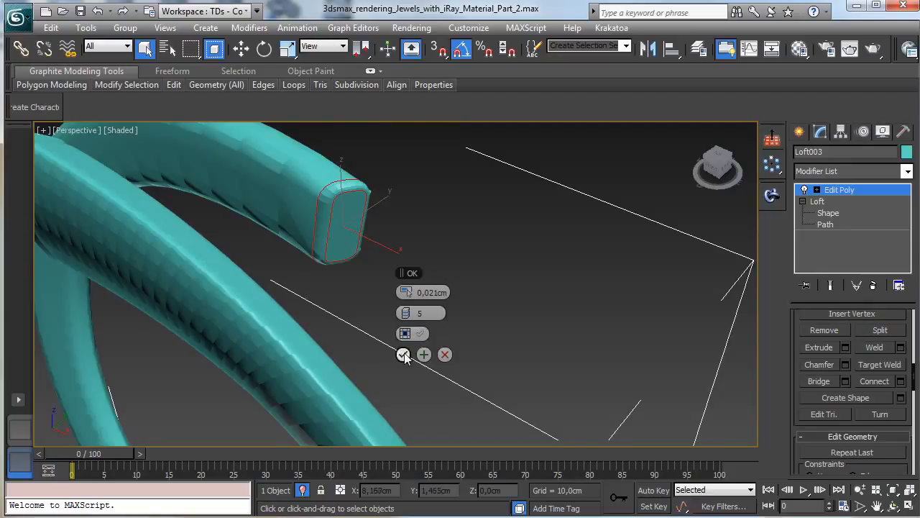
{"action": "left_click", "coordinate": [403, 354]}
Step: Restore the four-viewport layout and enlarge the Top view around the ring's wide cut end
{"action": "left_click", "coordinate": [877, 506]}
{"action": "left_click_drag", "start_coordinate": [534, 367], "coordinate": [690, 397]}
{"action": "left_click", "coordinate": [894, 506]}
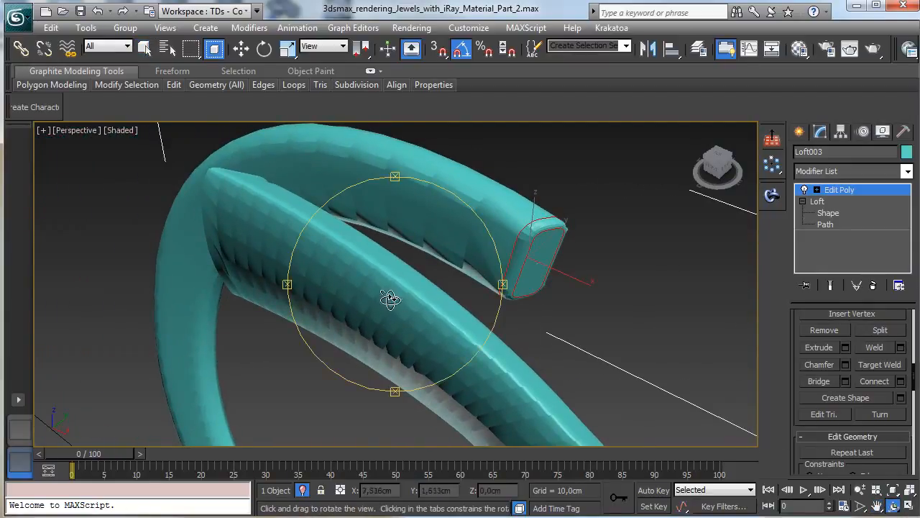
{"action": "left_click_drag", "start_coordinate": [390, 300], "coordinate": [507, 265]}
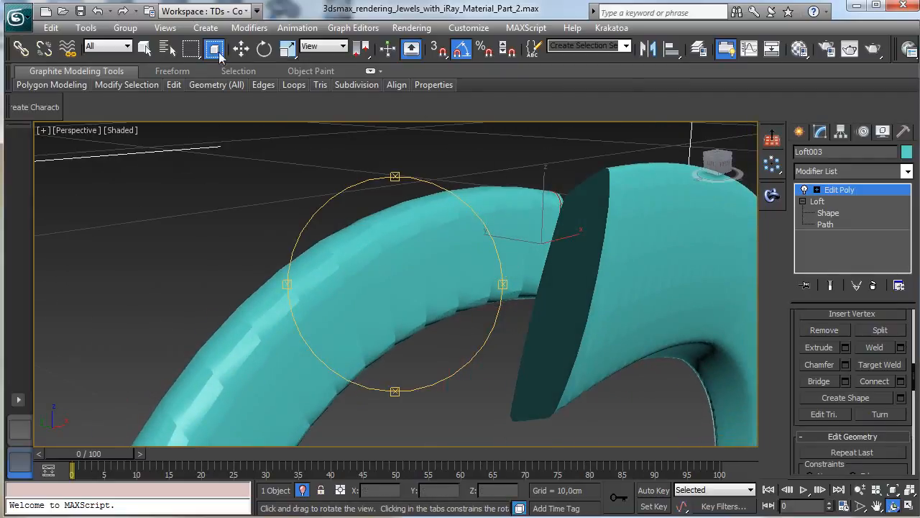
{"action": "left_click", "coordinate": [144, 49]}
{"action": "left_click", "coordinate": [904, 506]}
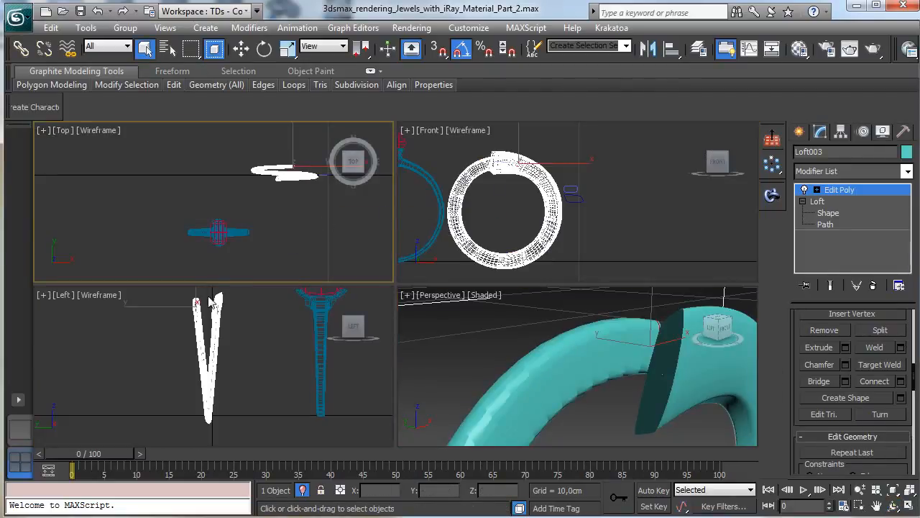
{"action": "right_click", "coordinate": [282, 222]}
{"action": "left_click", "coordinate": [860, 507]}
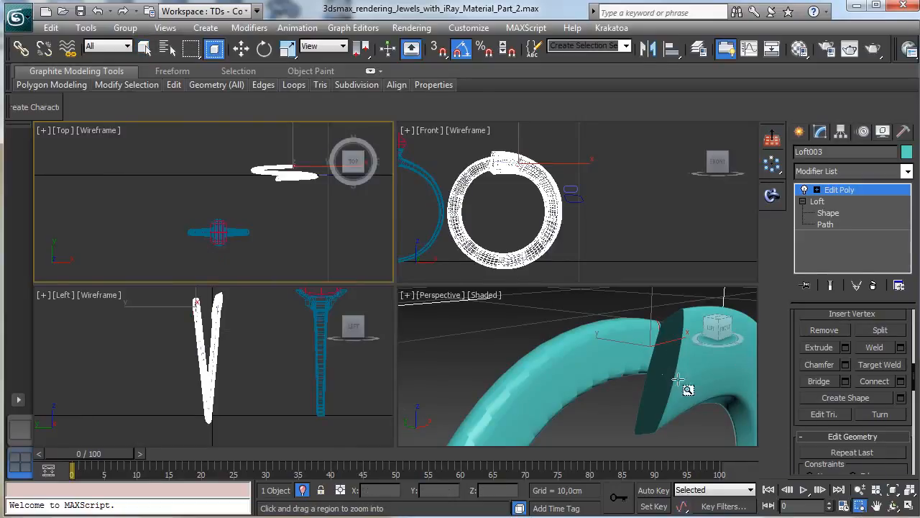
{"action": "left_click_drag", "start_coordinate": [277, 195], "coordinate": [267, 162]}
{"action": "left_click_drag", "start_coordinate": [202, 162], "coordinate": [271, 234]}
Step: Try to pick edges of the wide cut end in the Top and Perspective views
{"action": "left_click", "coordinate": [144, 48]}
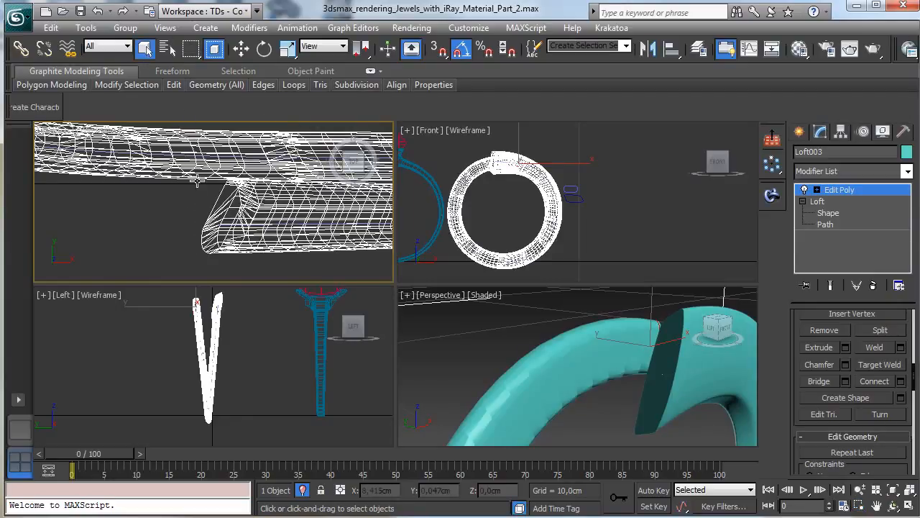
{"action": "left_click", "coordinate": [215, 200]}
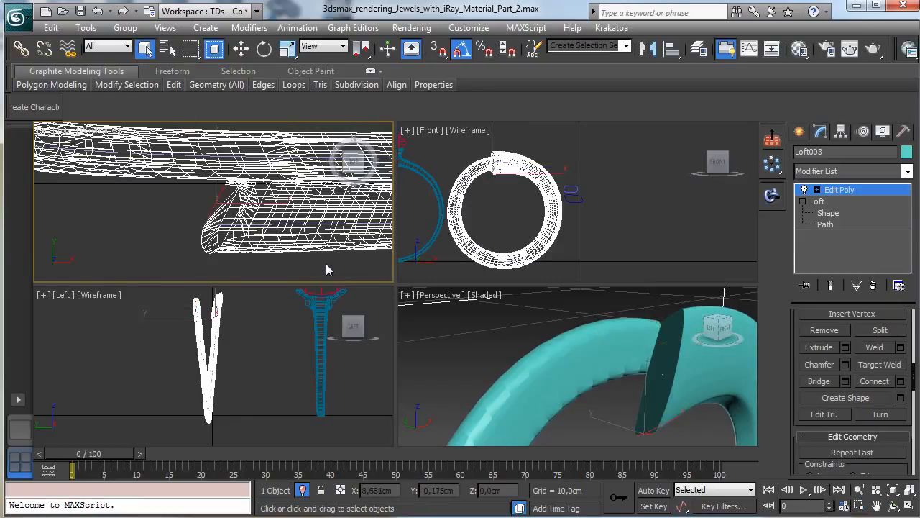
{"action": "left_click", "coordinate": [672, 387]}
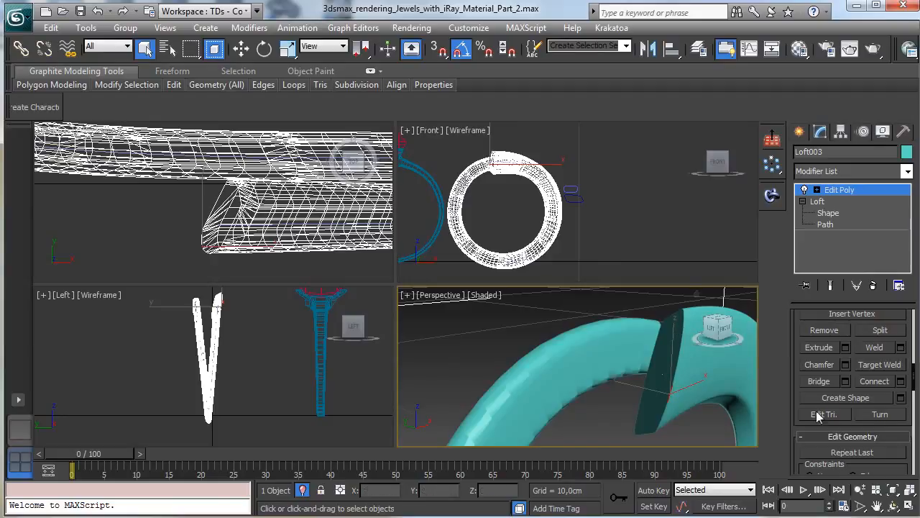
Step: Change the selection region type and select the edges around the ring's wide cut end in the Perspective view
{"action": "left_click", "coordinate": [892, 507]}
{"action": "left_click_drag", "start_coordinate": [578, 365], "coordinate": [327, 255]}
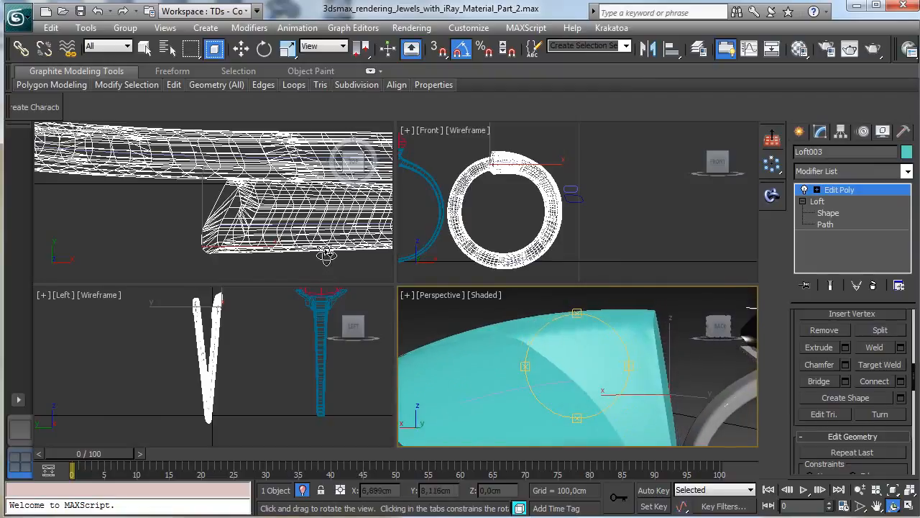
{"action": "left_click", "coordinate": [860, 489]}
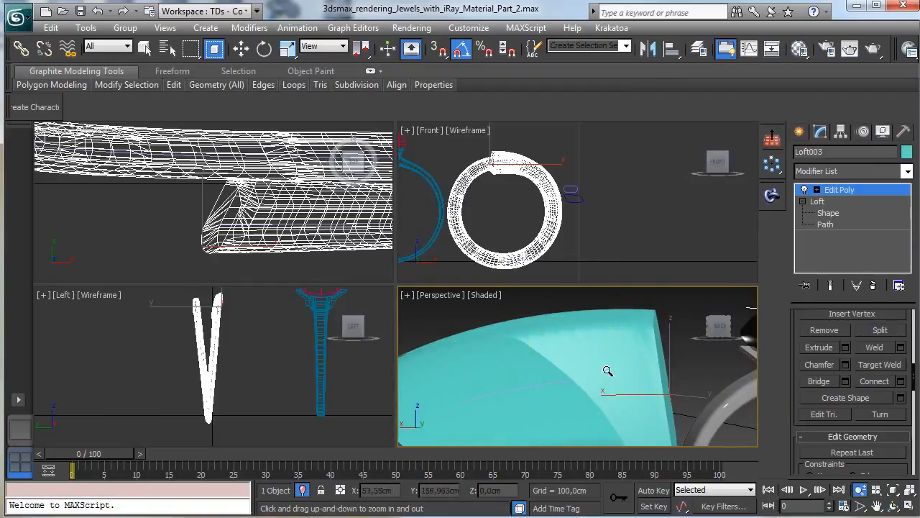
{"action": "left_click_drag", "start_coordinate": [608, 372], "coordinate": [644, 433]}
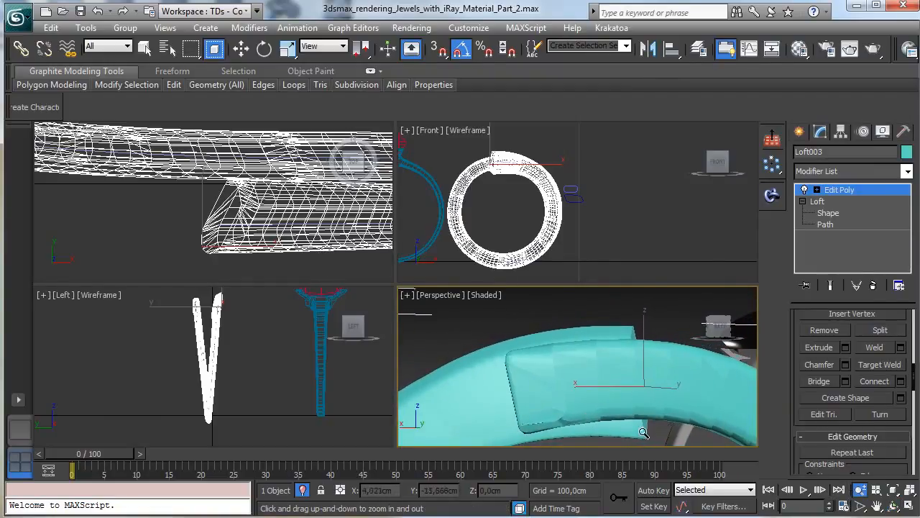
{"action": "left_click", "coordinate": [894, 508]}
{"action": "left_click_drag", "start_coordinate": [595, 366], "coordinate": [642, 452]}
{"action": "left_click", "coordinate": [877, 507]}
{"action": "left_click_drag", "start_coordinate": [662, 392], "coordinate": [621, 346]}
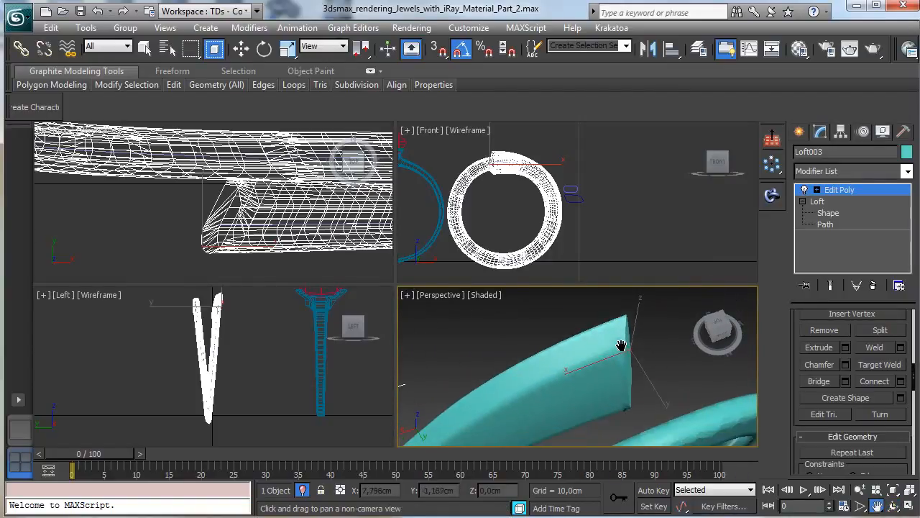
{"action": "left_click_drag", "start_coordinate": [190, 49], "coordinate": [188, 119]}
{"action": "left_click", "coordinate": [147, 48]}
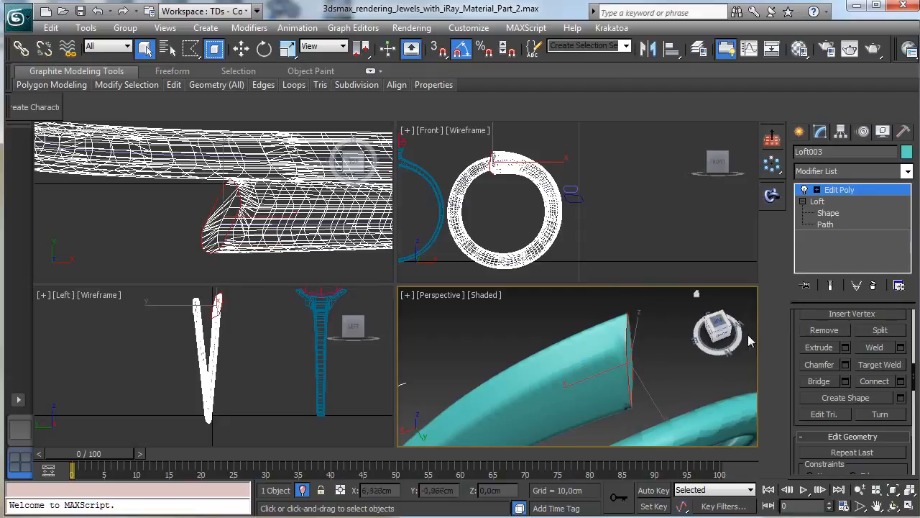
Step: Try to chamfer the selected edges around the ring's wide cut end with 5 segments
{"action": "left_click", "coordinate": [910, 507]}
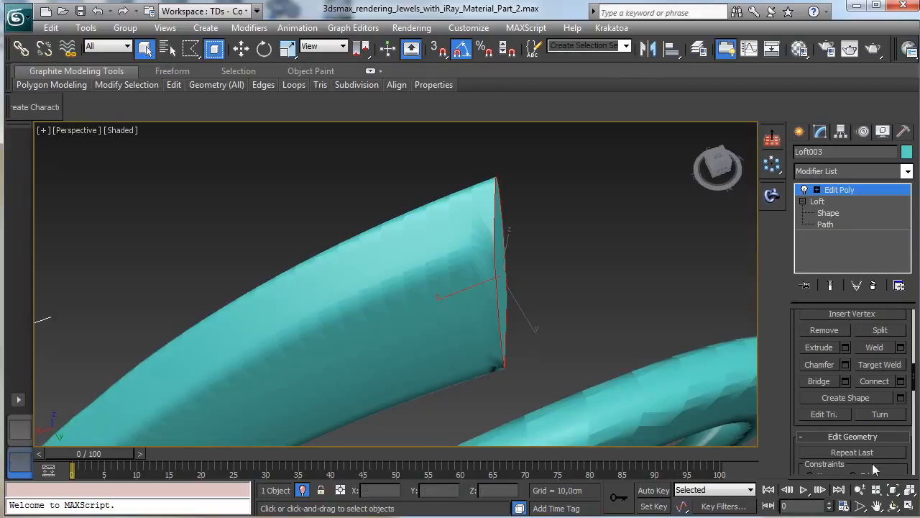
{"action": "scroll", "coordinate": [875, 469], "scroll_direction": "down", "scroll_amount": 5}
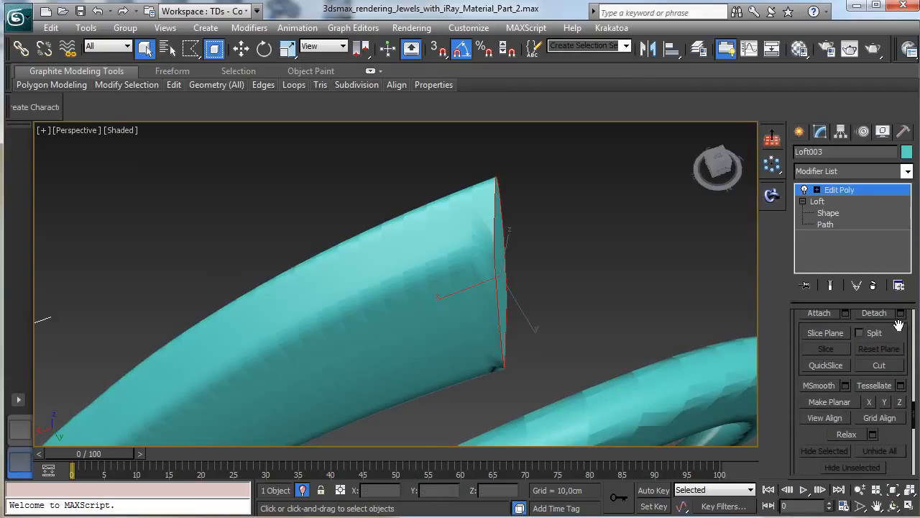
{"action": "scroll", "coordinate": [899, 325], "scroll_direction": "up", "scroll_amount": 5}
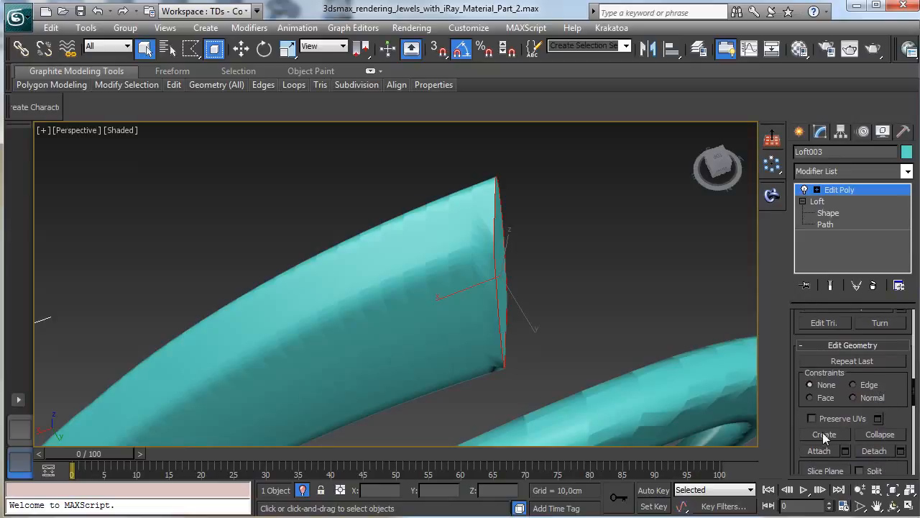
{"action": "left_click_drag", "start_coordinate": [911, 399], "coordinate": [894, 295]}
{"action": "key", "text": "2"}
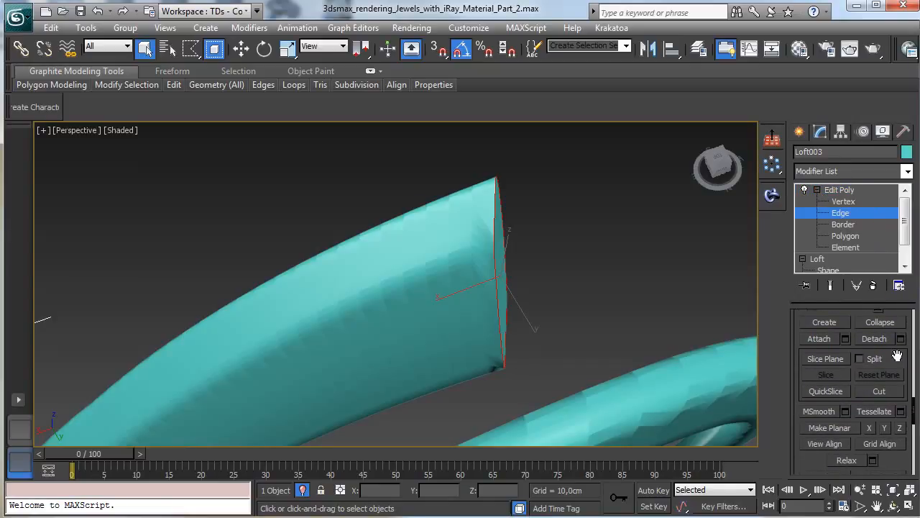
{"action": "left_click_drag", "start_coordinate": [898, 356], "coordinate": [878, 517]}
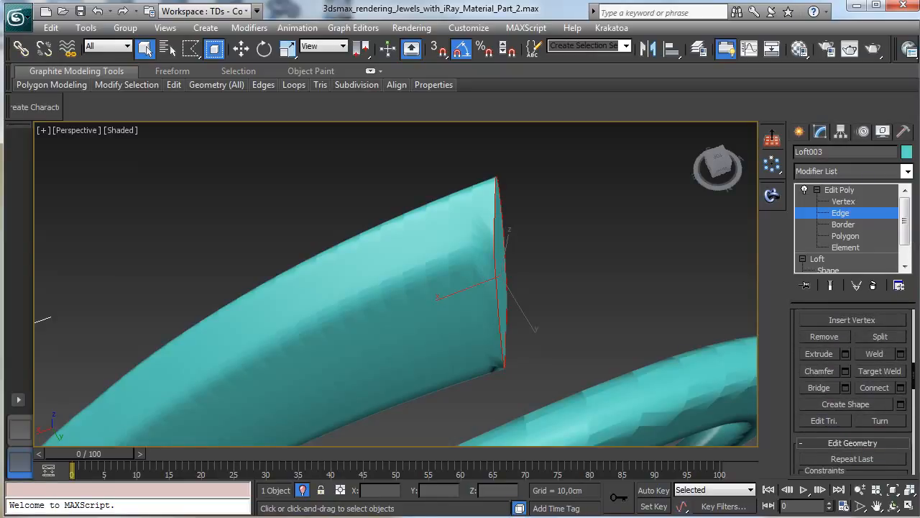
{"action": "left_click", "coordinate": [847, 371]}
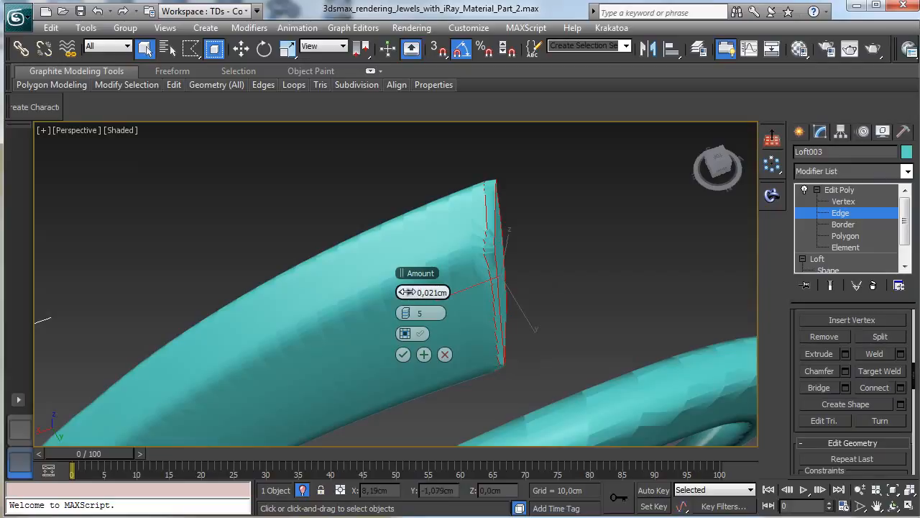
{"action": "left_click_drag", "start_coordinate": [406, 292], "coordinate": [403, 290]}
{"action": "right_click", "coordinate": [406, 292]}
{"action": "right_click", "coordinate": [404, 290]}
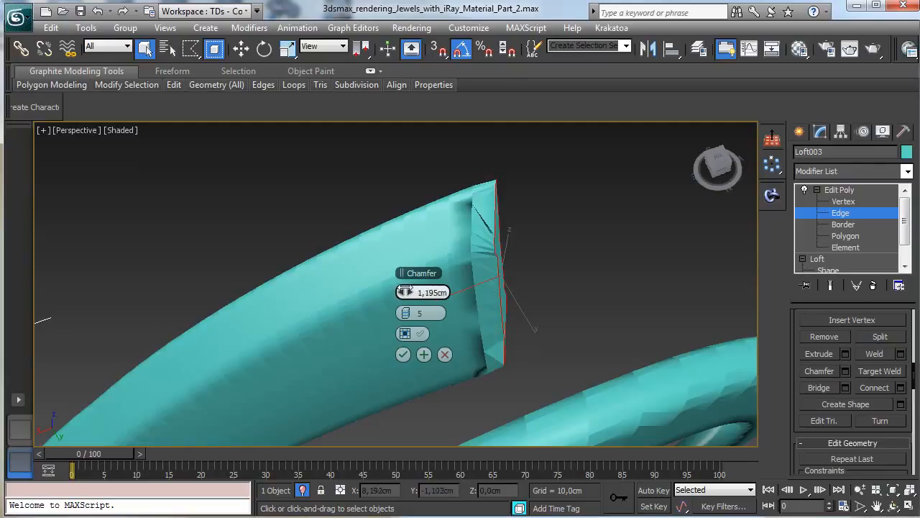
{"action": "right_click", "coordinate": [397, 287]}
{"action": "left_click", "coordinate": [444, 353]}
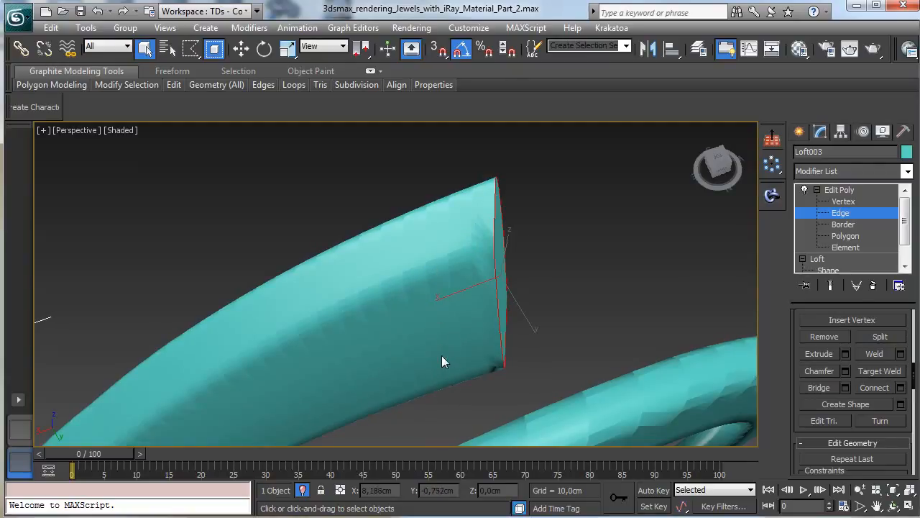
Step: Leave edge editing and add a Smooth modifier with Auto Smooth enabled to the lofted ring
{"action": "left_click", "coordinate": [861, 214]}
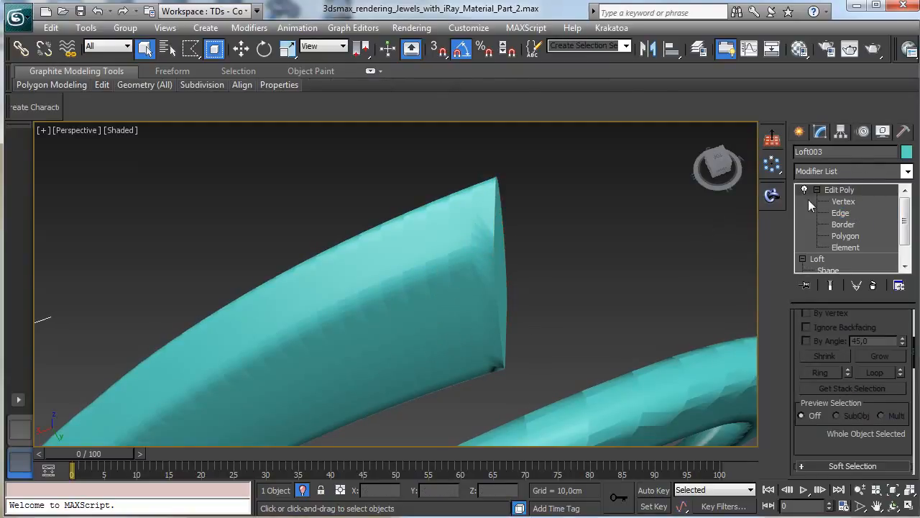
{"action": "left_click", "coordinate": [908, 171]}
{"action": "scroll", "coordinate": [841, 338], "scroll_direction": "down", "scroll_amount": 20}
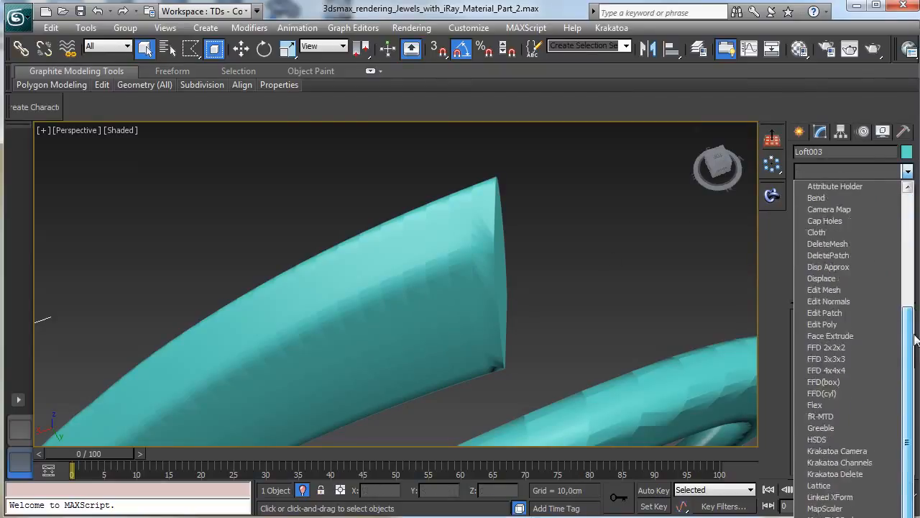
{"action": "scroll", "coordinate": [848, 345], "scroll_direction": "down", "scroll_amount": 5}
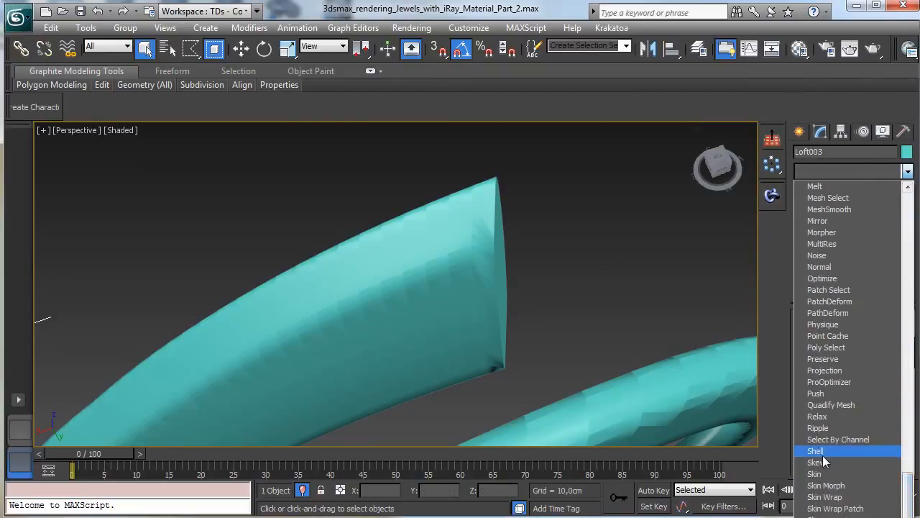
{"action": "left_click", "coordinate": [819, 516]}
{"action": "left_click", "coordinate": [822, 338]}
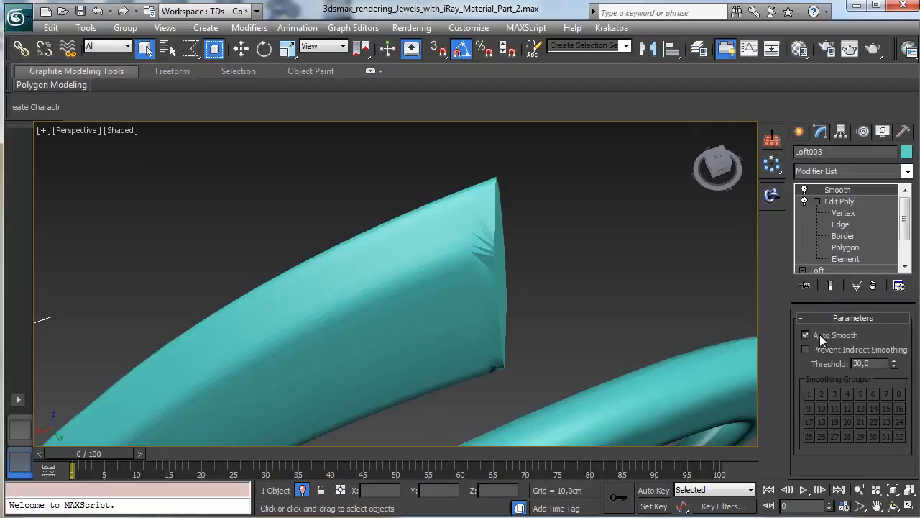
{"action": "left_click", "coordinate": [860, 490]}
{"action": "left_click_drag", "start_coordinate": [559, 282], "coordinate": [583, 503]}
{"action": "left_click", "coordinate": [893, 505]}
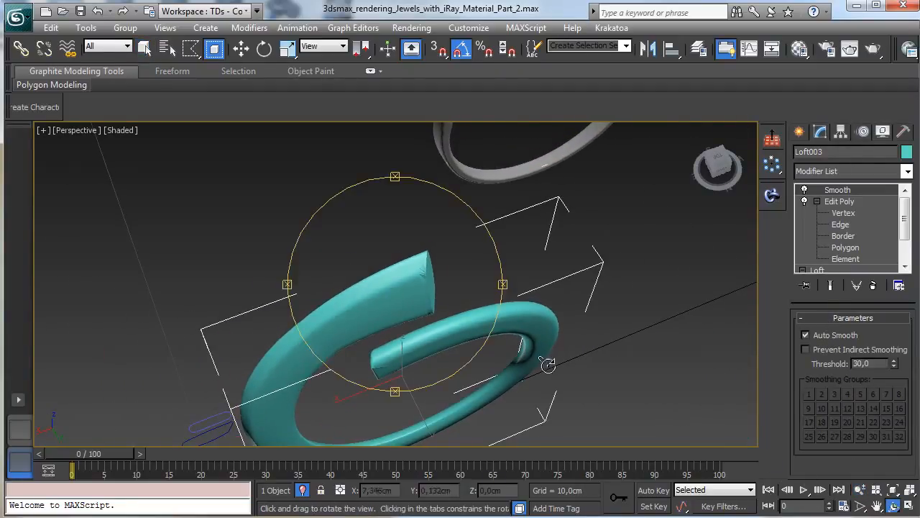
{"action": "left_click_drag", "start_coordinate": [544, 366], "coordinate": [530, 269]}
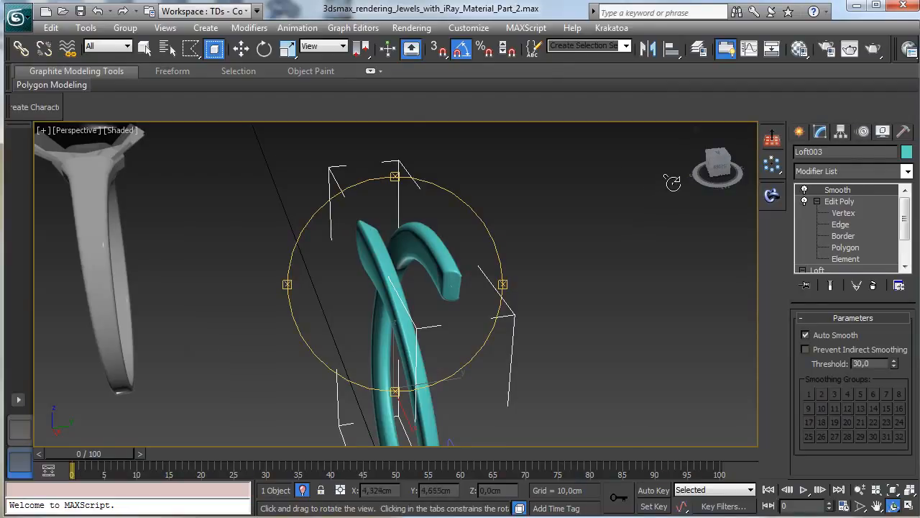
Step: Create a capsule beside the ring in the Front view, with about 0.12 cm radius and -1.176 cm height
{"action": "left_click", "coordinate": [908, 506]}
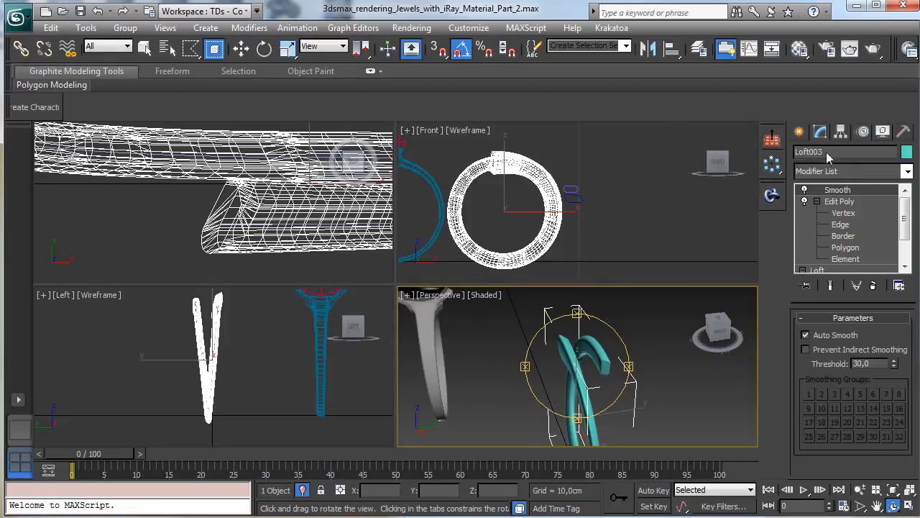
{"action": "right_click", "coordinate": [651, 245]}
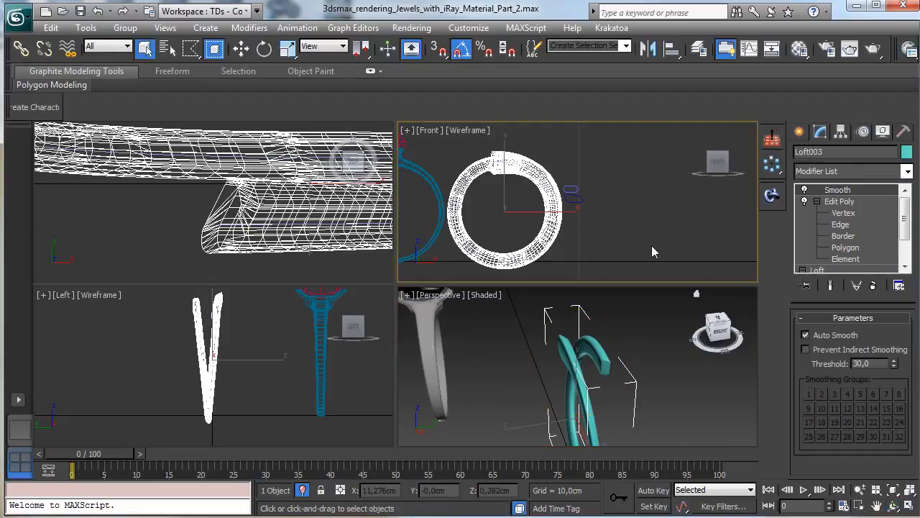
{"action": "left_click", "coordinate": [799, 133]}
{"action": "left_click", "coordinate": [812, 177]}
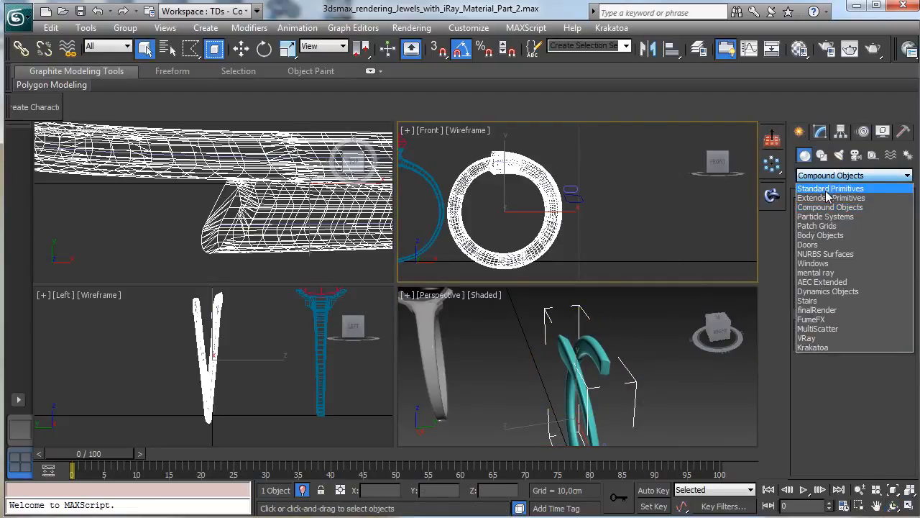
{"action": "left_click", "coordinate": [832, 189]}
{"action": "left_click", "coordinate": [834, 177]}
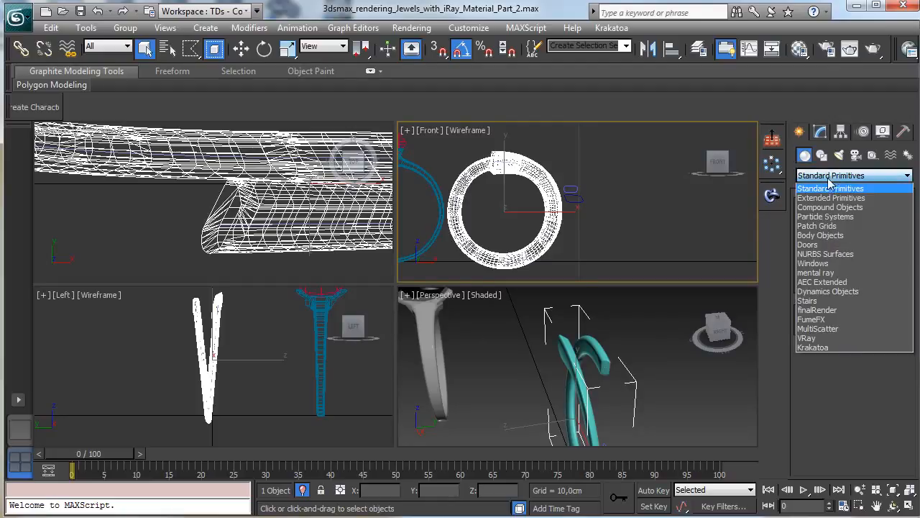
{"action": "left_click", "coordinate": [838, 198]}
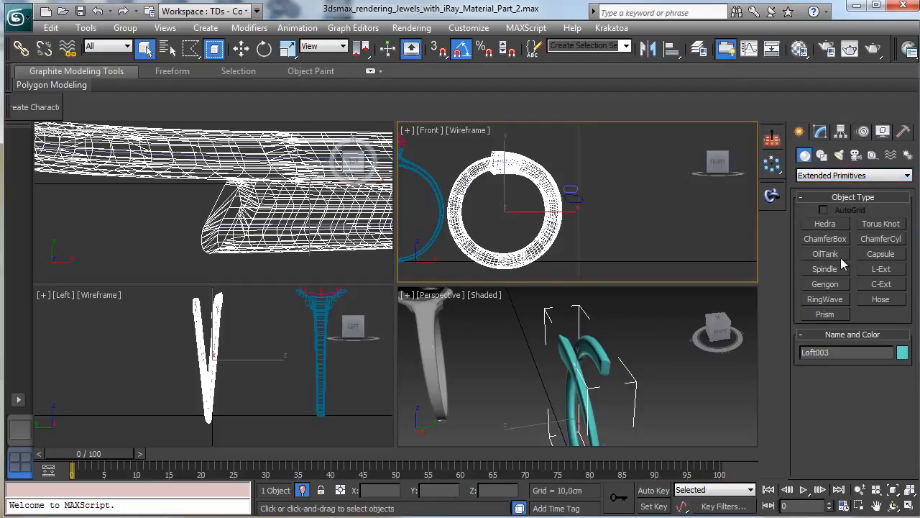
{"action": "left_click", "coordinate": [880, 253]}
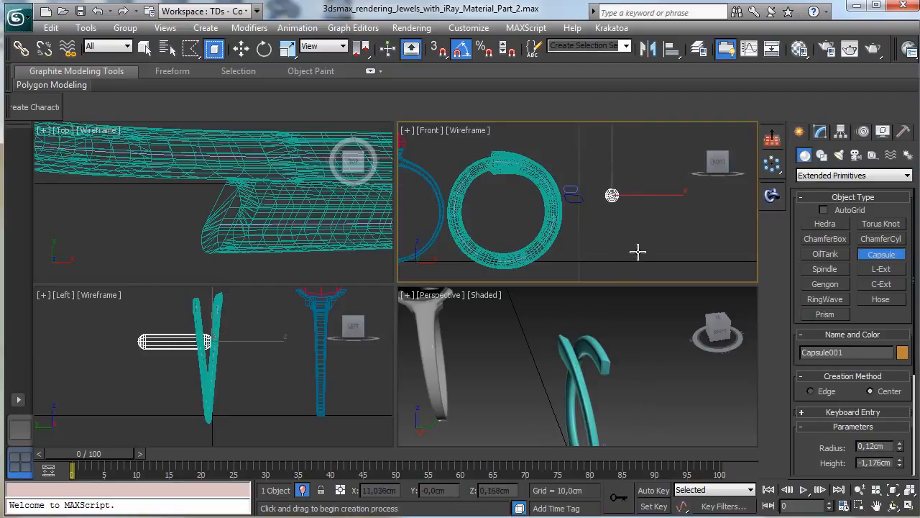
Step: Set the capsule's radius to 0.08 cm and move it onto the overlapping ends of the ring in the Front view
{"action": "left_click", "coordinate": [820, 131]}
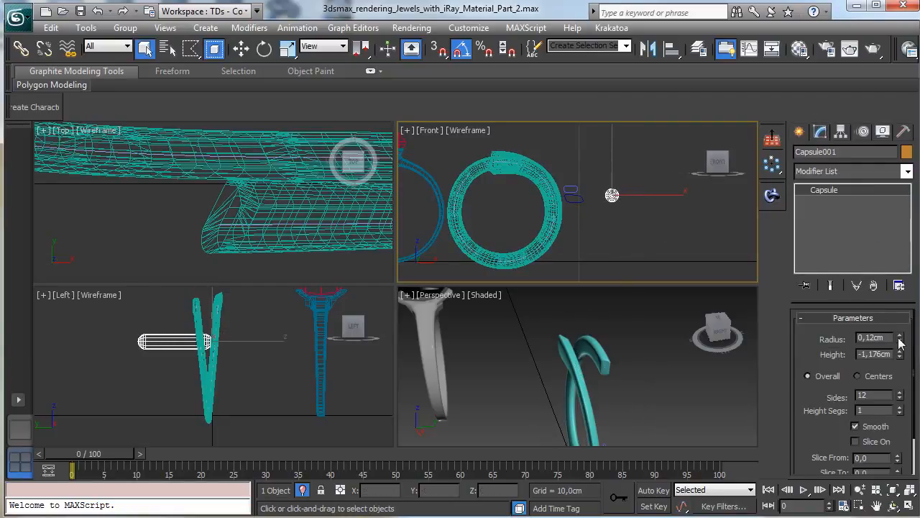
{"action": "left_click_drag", "start_coordinate": [900, 343], "coordinate": [905, 338]}
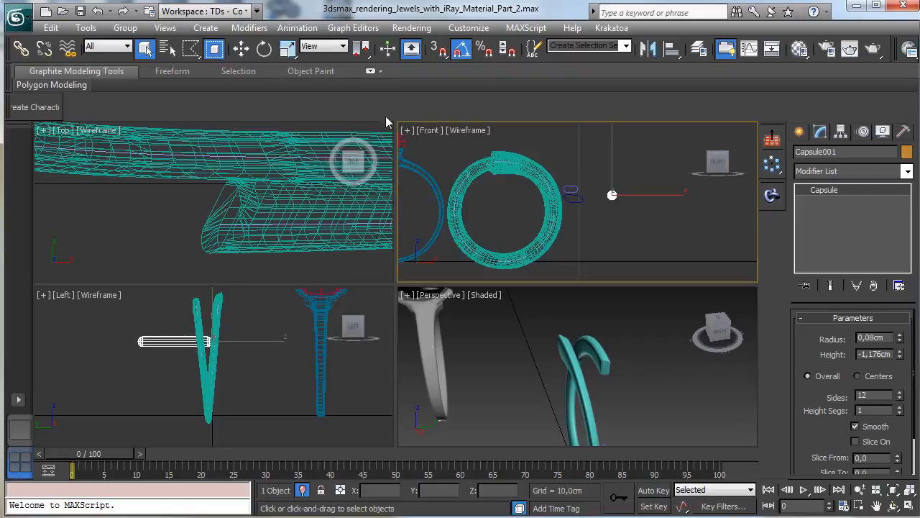
{"action": "left_click", "coordinate": [239, 50]}
{"action": "left_click_drag", "start_coordinate": [633, 174], "coordinate": [517, 142]}
Step: Reduce the capsule's radius to 0.03 cm and move it along Y in the Perspective view until it passes through both ring ends
{"action": "right_click", "coordinate": [611, 317]}
{"action": "left_click", "coordinate": [909, 506]}
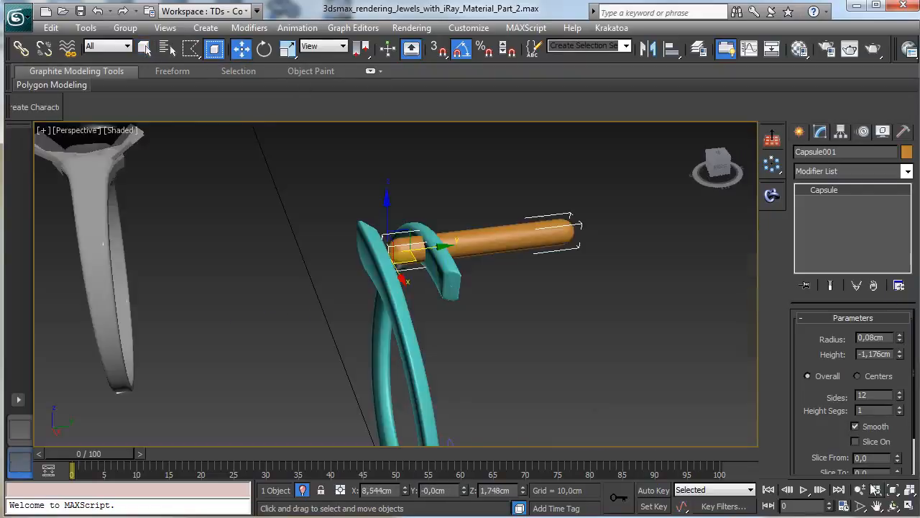
{"action": "left_click_drag", "start_coordinate": [899, 342], "coordinate": [902, 344]}
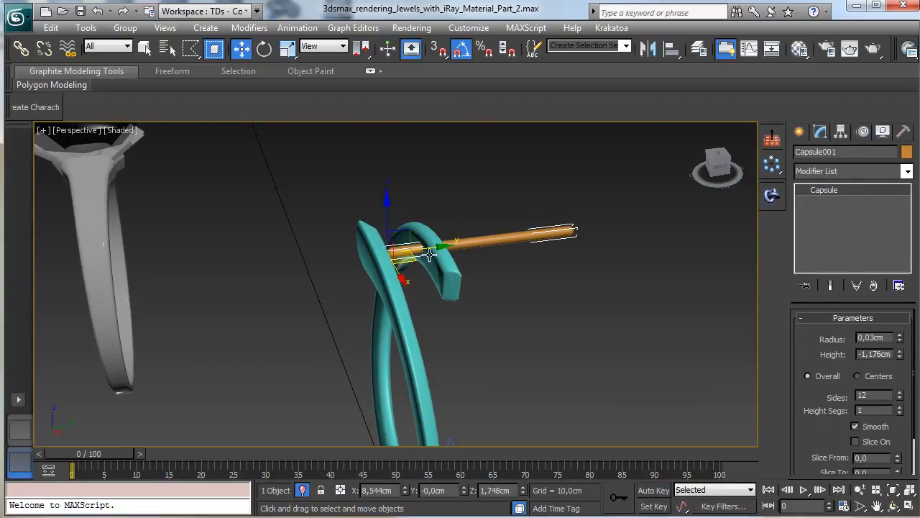
{"action": "left_click_drag", "start_coordinate": [430, 253], "coordinate": [394, 253]}
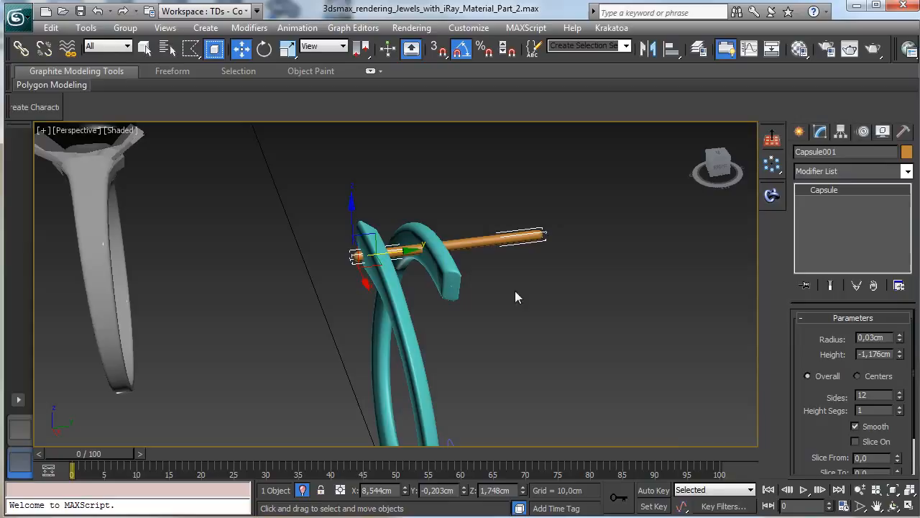
Step: Set the capsule's radius to 0.07 cm and fine-tune its vertical position where the ring ends overlap
{"action": "left_click", "coordinate": [892, 508]}
{"action": "left_click_drag", "start_coordinate": [368, 296], "coordinate": [512, 310]}
{"action": "left_click_drag", "start_coordinate": [903, 338], "coordinate": [902, 338]}
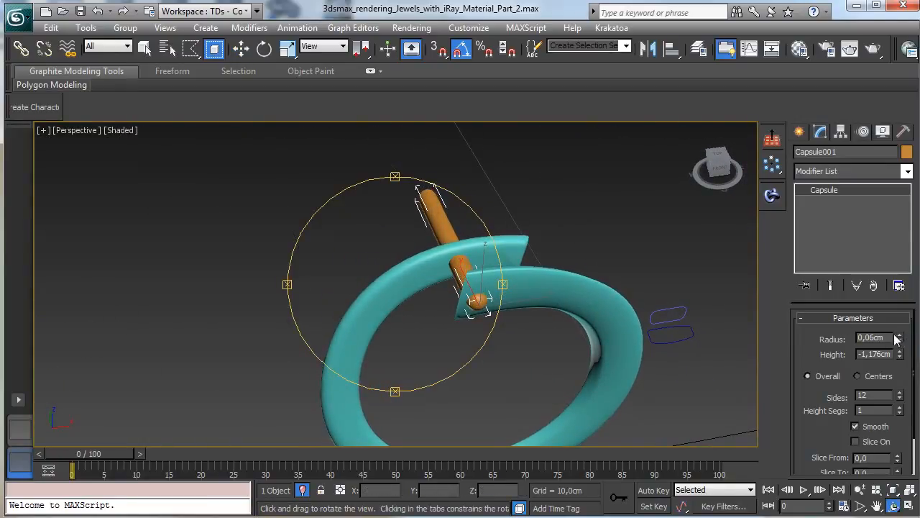
{"action": "left_click", "coordinate": [264, 48]}
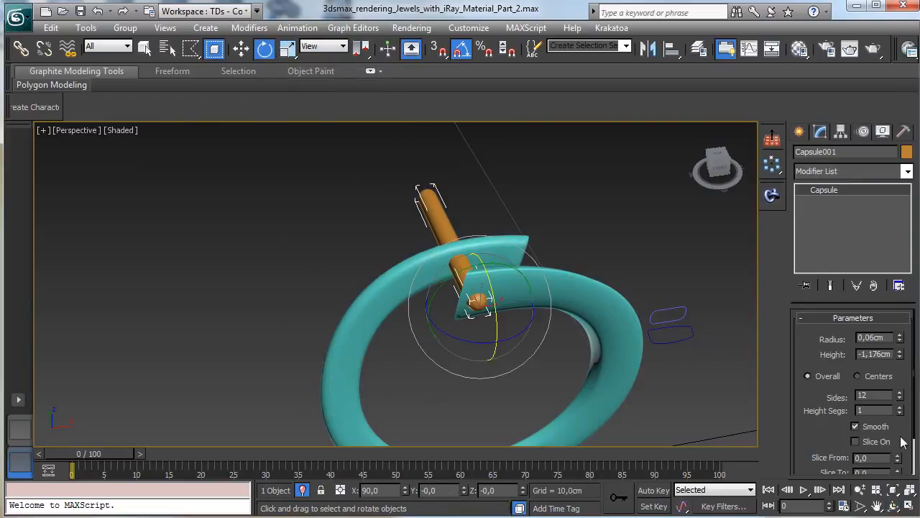
{"action": "left_click", "coordinate": [894, 506]}
{"action": "left_click_drag", "start_coordinate": [382, 323], "coordinate": [355, 254]}
{"action": "left_click", "coordinate": [242, 48]}
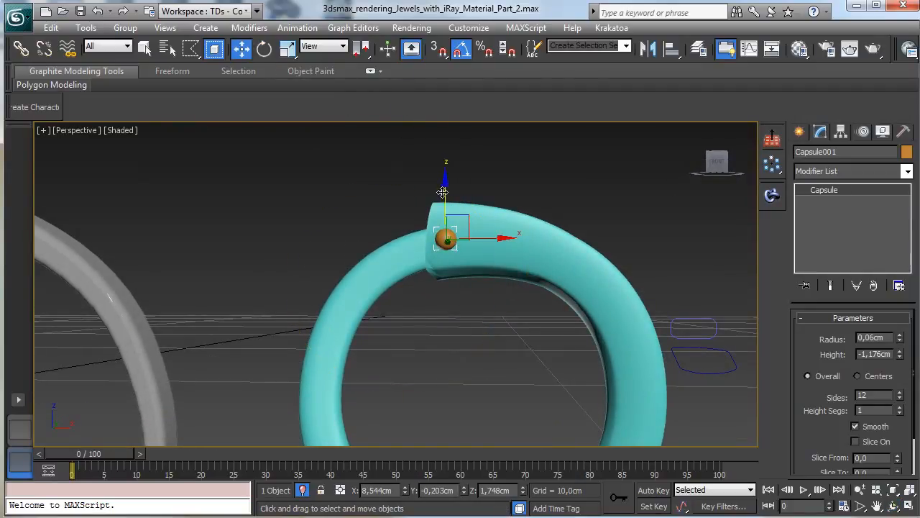
{"action": "left_click_drag", "start_coordinate": [442, 192], "coordinate": [446, 191]}
{"action": "left_click_drag", "start_coordinate": [447, 192], "coordinate": [447, 192]}
Step: Rotate the capsule to -30 degrees around Z so it slants between the two ring ends
{"action": "left_click", "coordinate": [892, 508]}
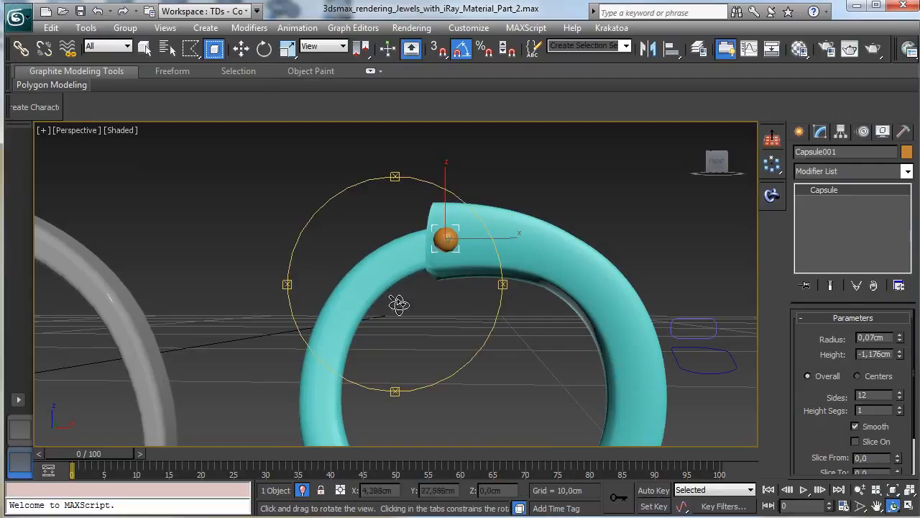
{"action": "left_click_drag", "start_coordinate": [396, 304], "coordinate": [458, 200]}
{"action": "left_click", "coordinate": [264, 48]}
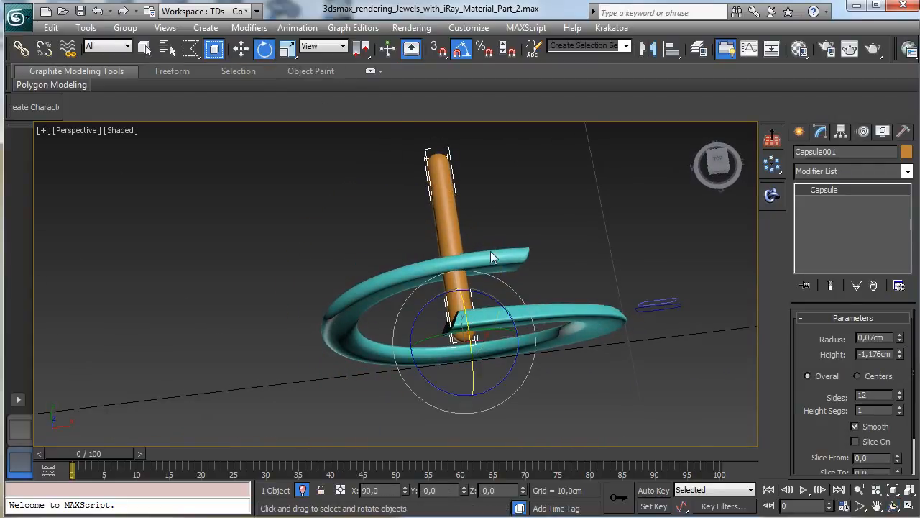
{"action": "left_click_drag", "start_coordinate": [474, 294], "coordinate": [497, 294]}
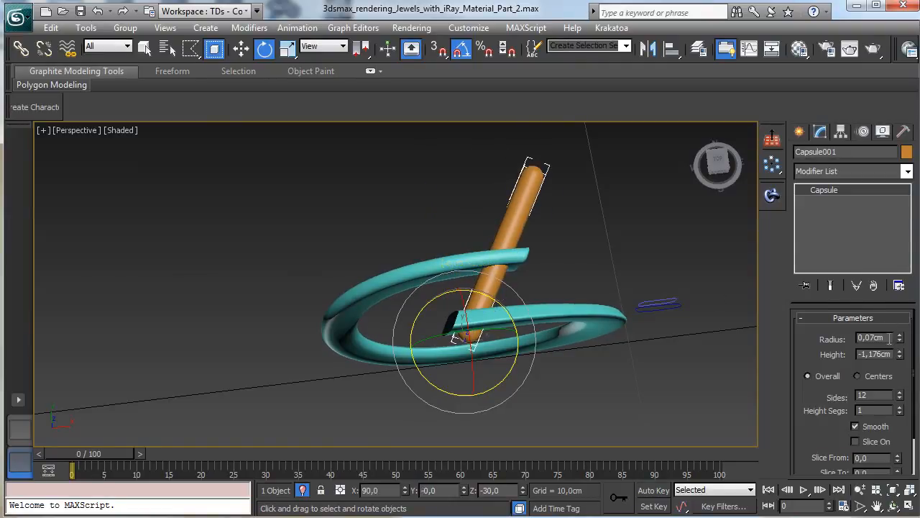
Step: Set the capsule's radius to 0.055 cm and shorten its height to -0.647 cm to span the gap between the ring ends
{"action": "left_click", "coordinate": [900, 342]}
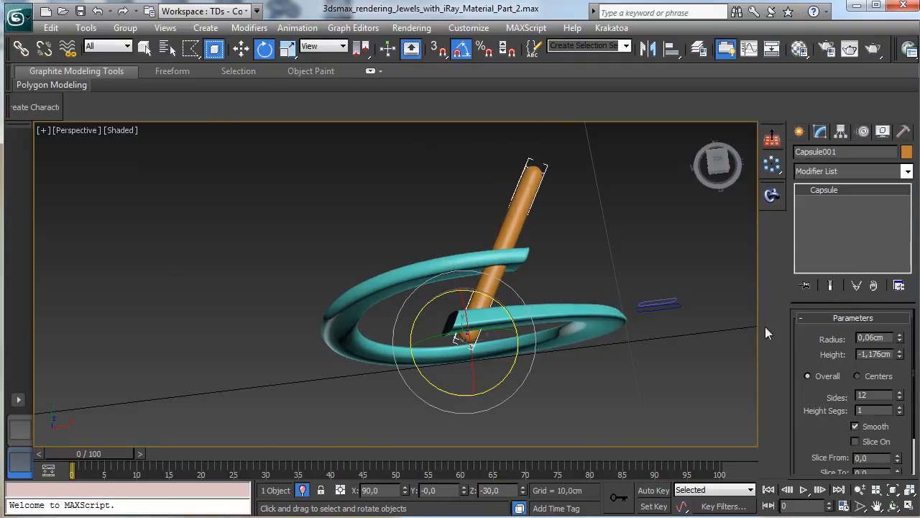
{"action": "left_click", "coordinate": [900, 341]}
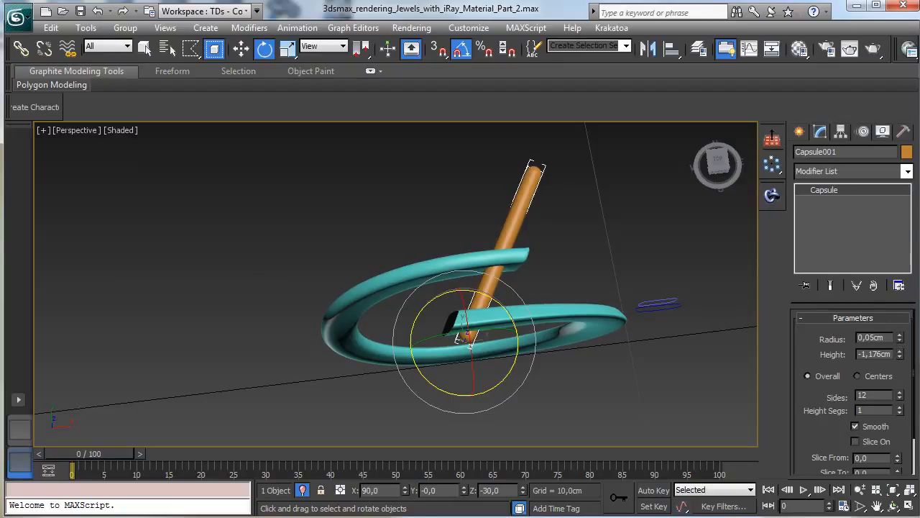
{"action": "double_click", "coordinate": [881, 337]}
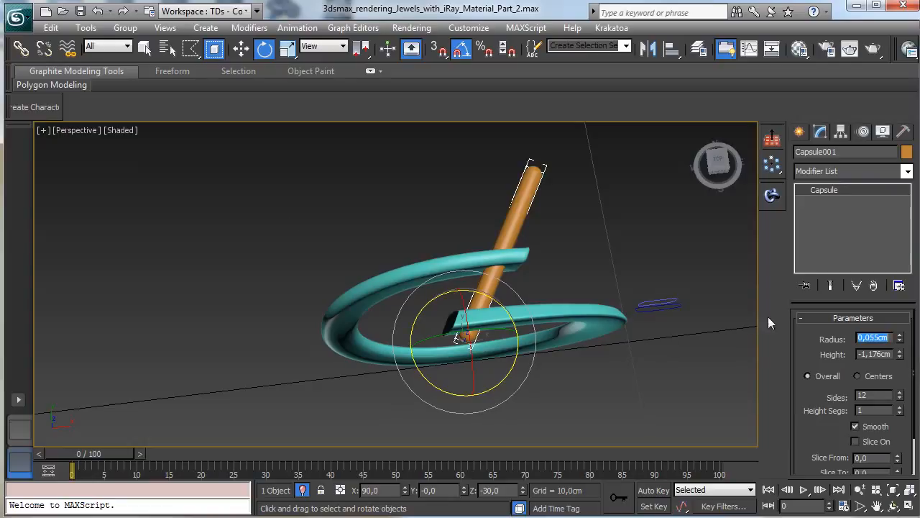
{"action": "left_click_drag", "start_coordinate": [900, 355], "coordinate": [901, 319]}
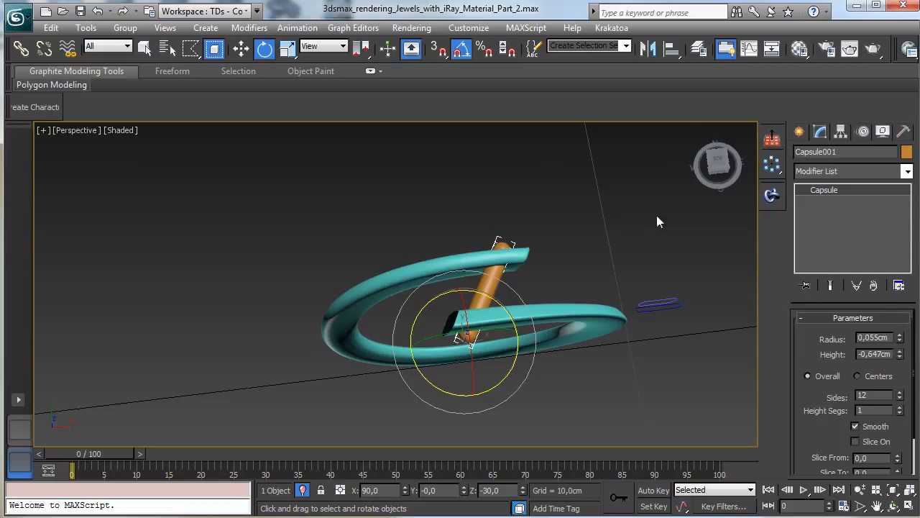
Step: Clone the capsule pin in place and clear the selection
{"action": "left_click", "coordinate": [145, 48]}
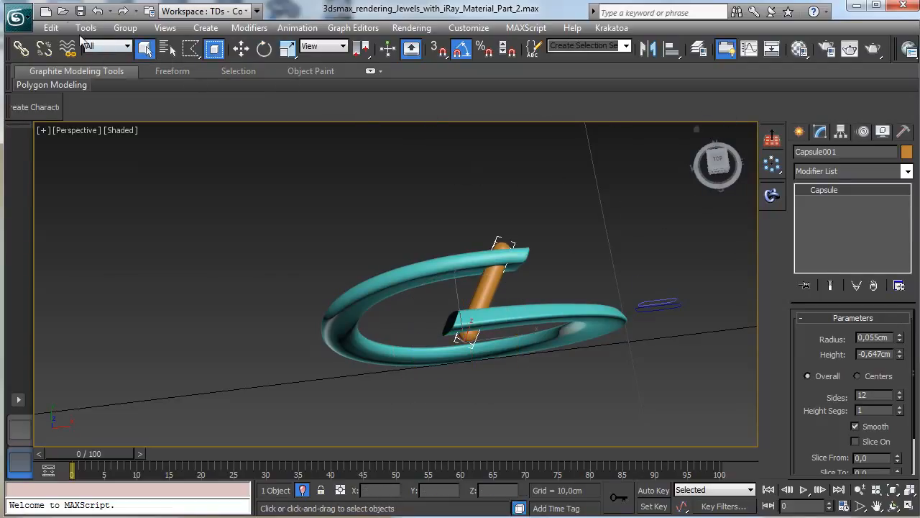
{"action": "left_click", "coordinate": [51, 27]}
{"action": "left_click", "coordinate": [72, 136]}
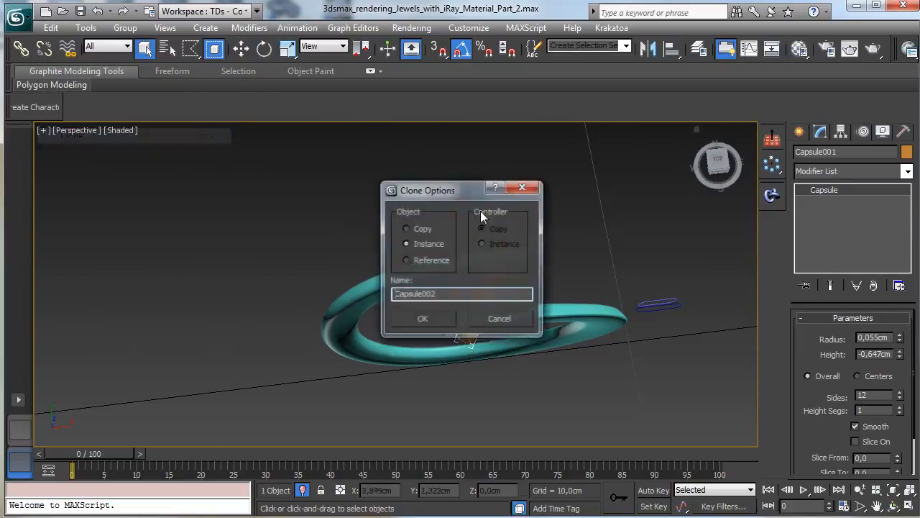
{"action": "left_click", "coordinate": [422, 319]}
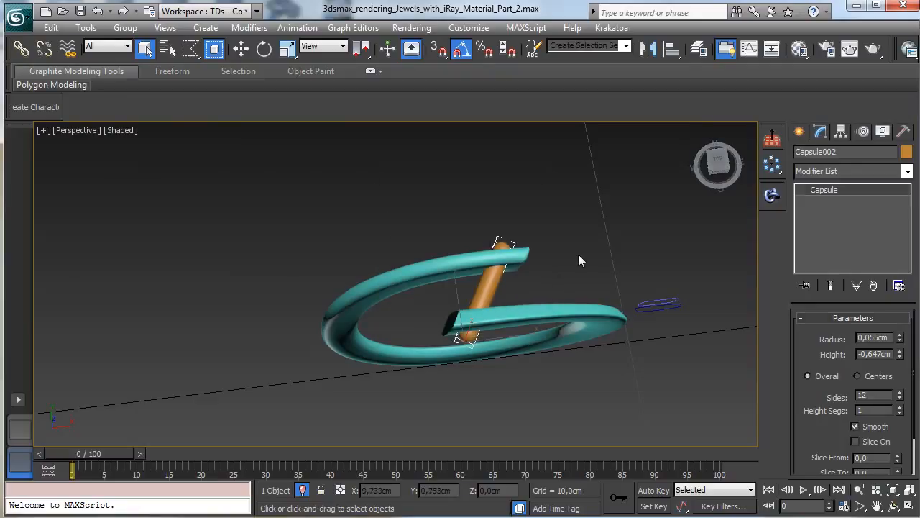
{"action": "left_click", "coordinate": [578, 254]}
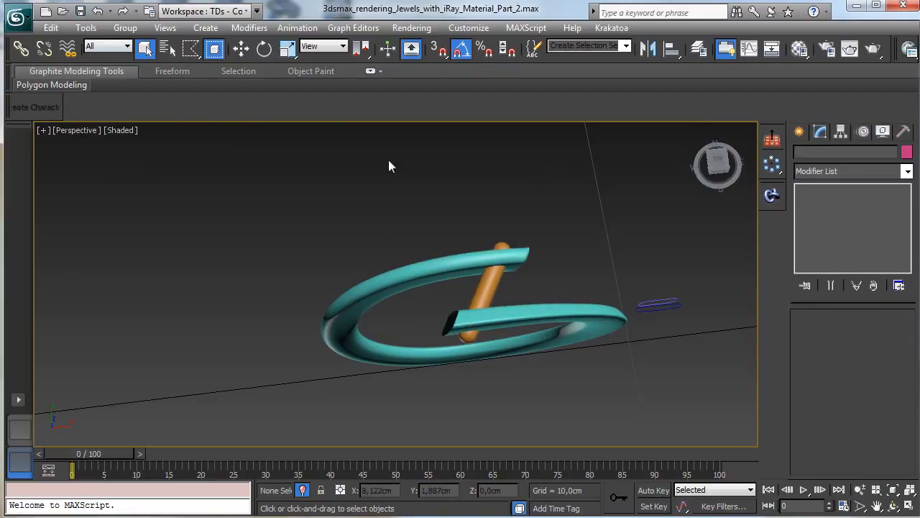
Step: Convert the lofted ring to an Editable Poly
{"action": "left_click", "coordinate": [461, 264]}
{"action": "left_click", "coordinate": [804, 134]}
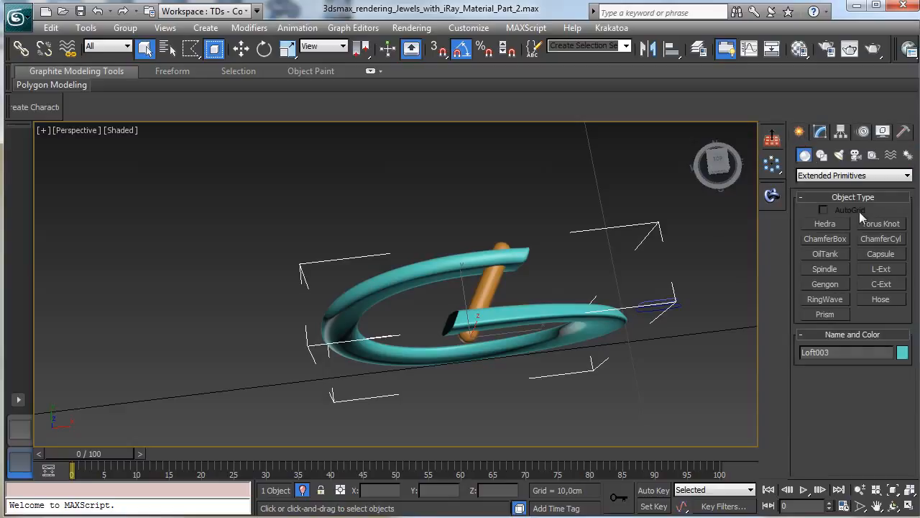
{"action": "right_click", "coordinate": [424, 261]}
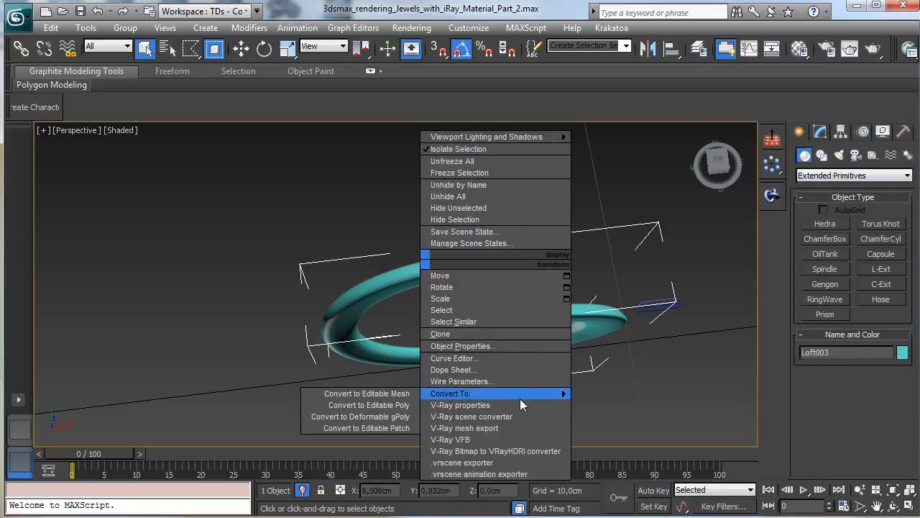
{"action": "mouse_move", "coordinate": [438, 394]}
{"action": "left_click", "coordinate": [353, 405]}
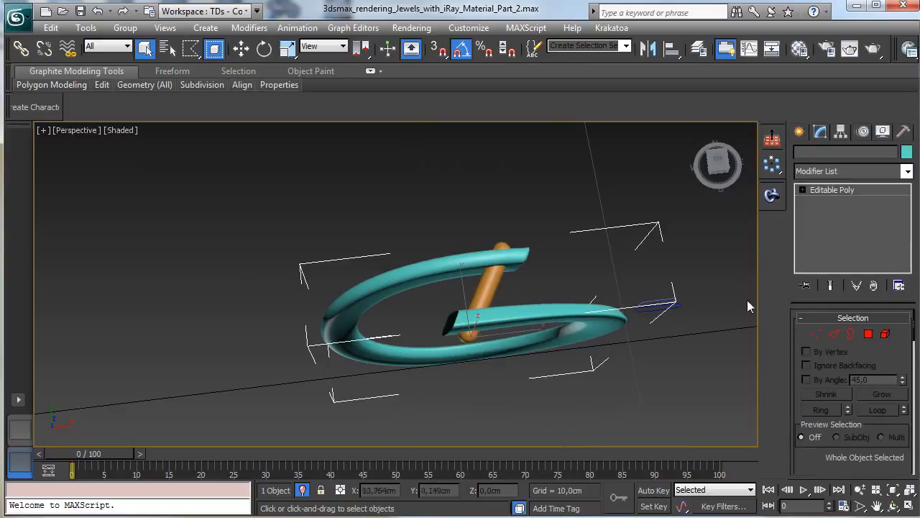
Step: Subtract one of the two overlapping capsules from the ring with a ProBoolean compound object
{"action": "left_click", "coordinate": [799, 133]}
{"action": "left_click", "coordinate": [827, 175]}
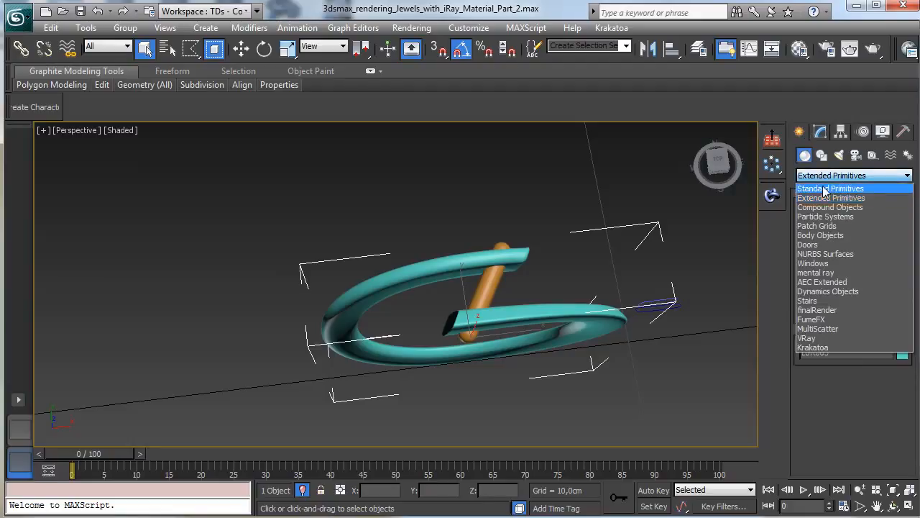
{"action": "left_click", "coordinate": [831, 206]}
{"action": "left_click", "coordinate": [845, 297]}
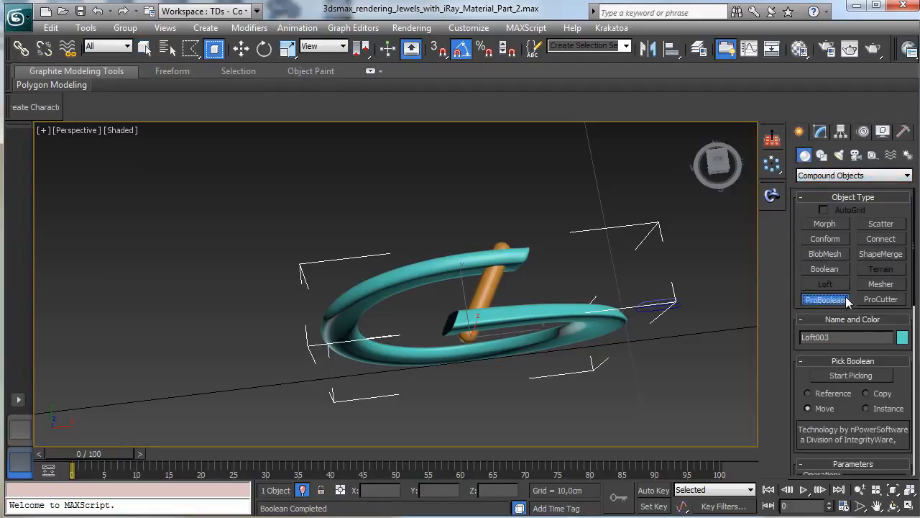
{"action": "left_click", "coordinate": [871, 374]}
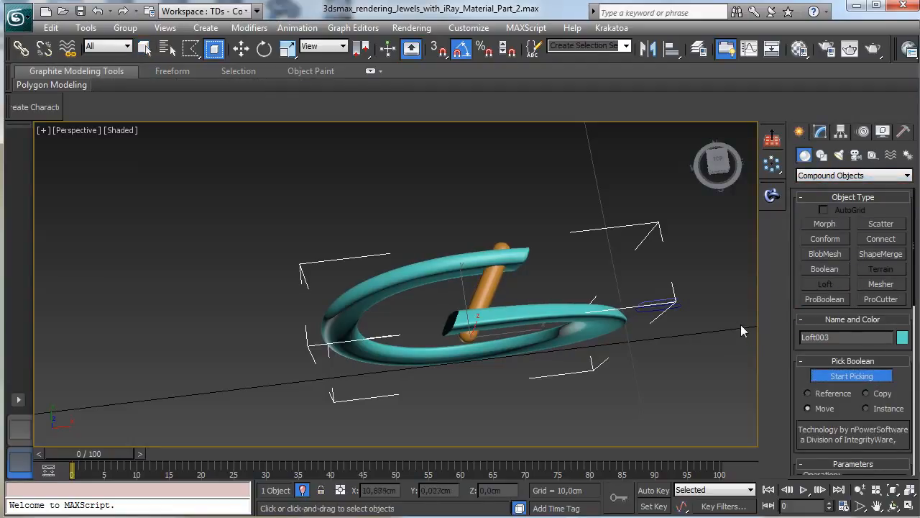
{"action": "left_click", "coordinate": [832, 377]}
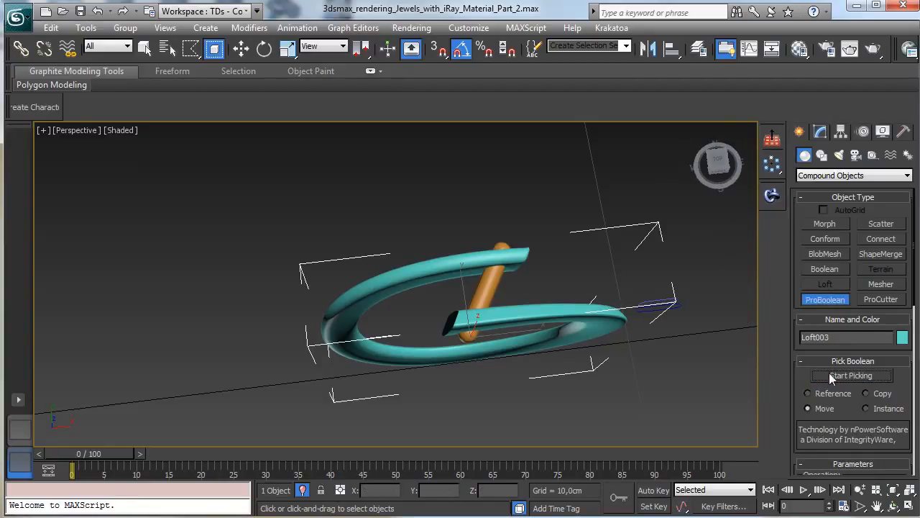
{"action": "right_click", "coordinate": [519, 278]}
Step: Set the remaining capsule's radius to 0.052 cm so it sits slightly inside the holes cut in the ring
{"action": "left_click", "coordinate": [495, 283]}
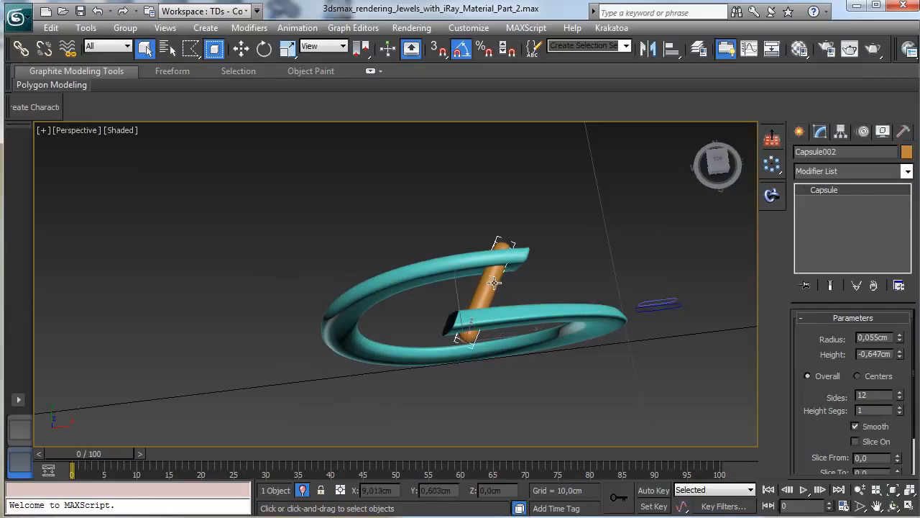
{"action": "left_click", "coordinate": [893, 506]}
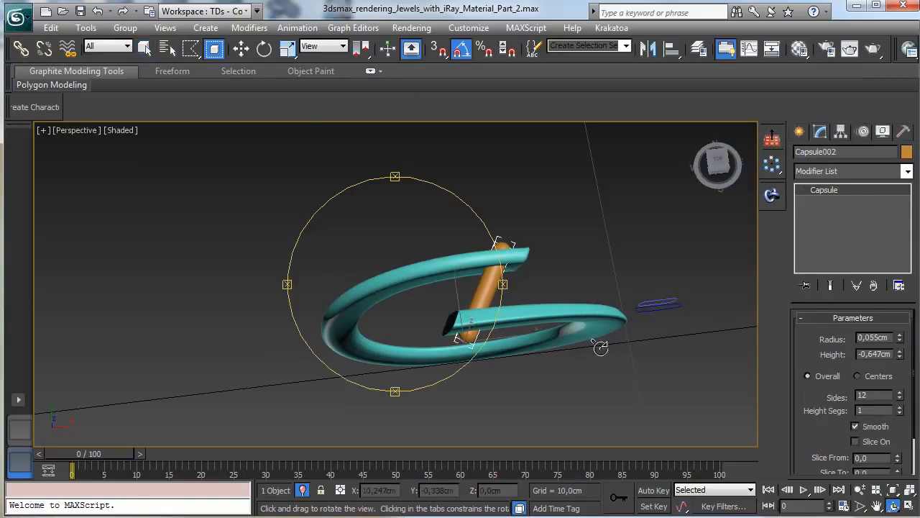
{"action": "left_click_drag", "start_coordinate": [363, 300], "coordinate": [444, 230]}
{"action": "left_click", "coordinate": [899, 341]}
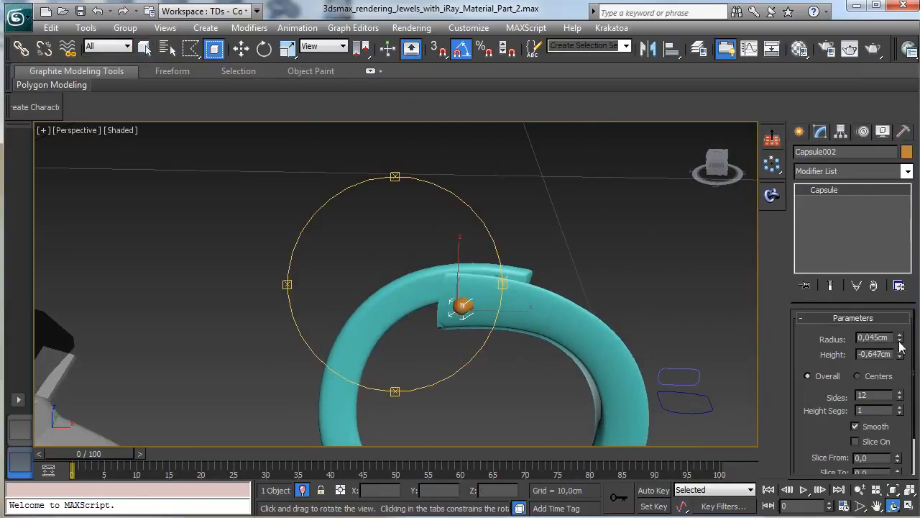
{"action": "left_click_drag", "start_coordinate": [400, 287], "coordinate": [438, 108]}
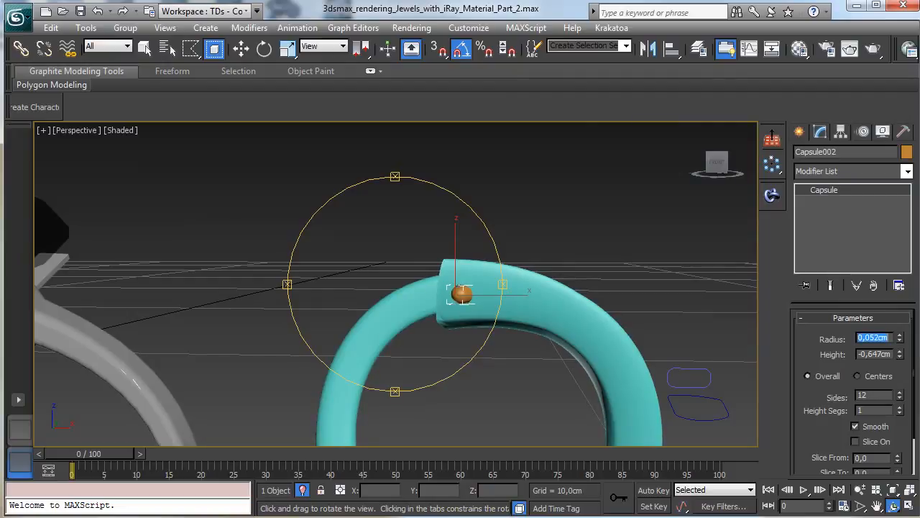
{"action": "left_click_drag", "start_coordinate": [422, 302], "coordinate": [410, 362]}
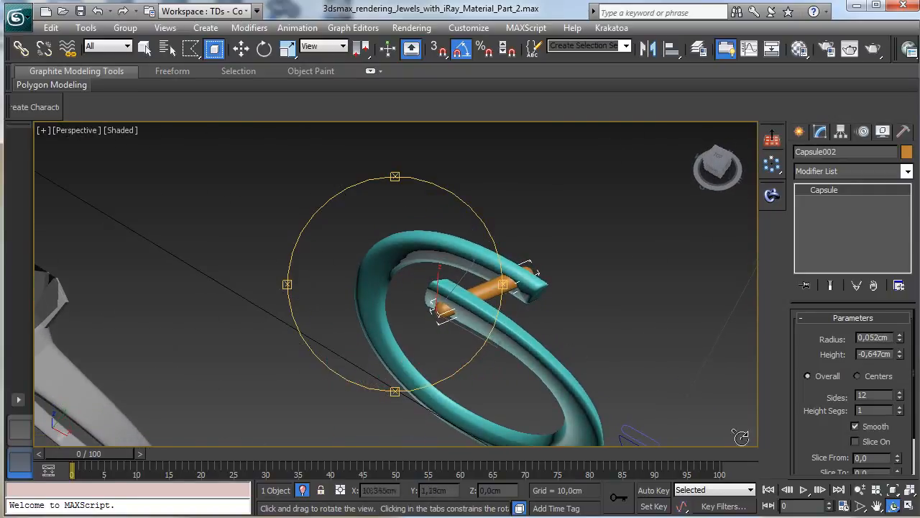
Step: Clone the remaining capsule in place as a copy
{"action": "left_click", "coordinate": [860, 490]}
{"action": "left_click_drag", "start_coordinate": [516, 374], "coordinate": [516, 294]}
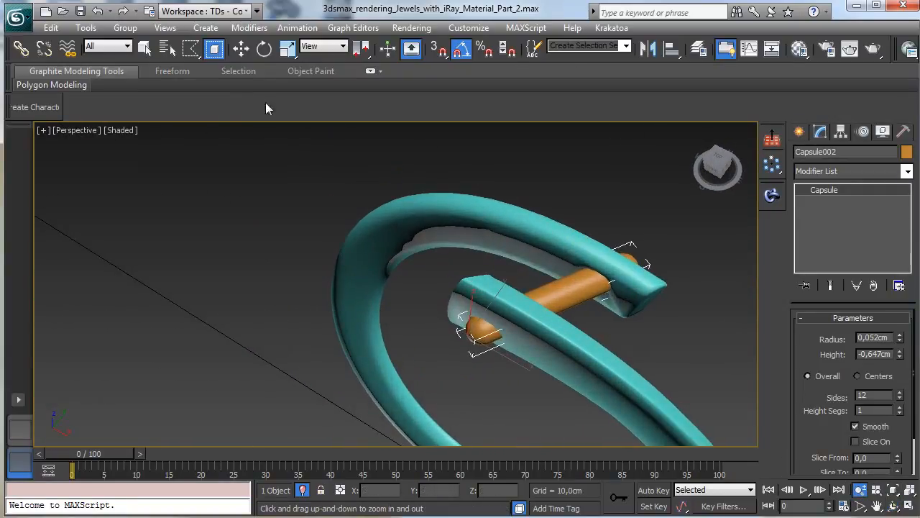
{"action": "left_click", "coordinate": [241, 48]}
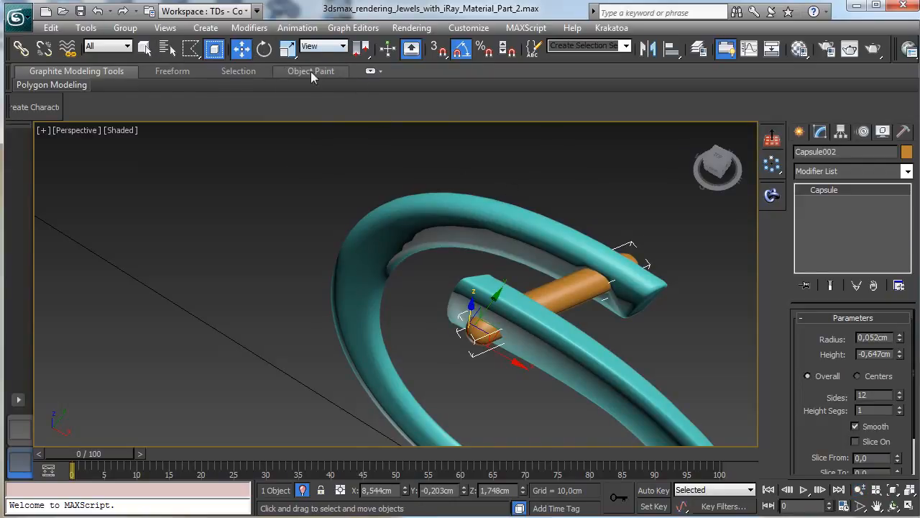
{"action": "left_click", "coordinate": [51, 27]}
{"action": "left_click", "coordinate": [110, 135]}
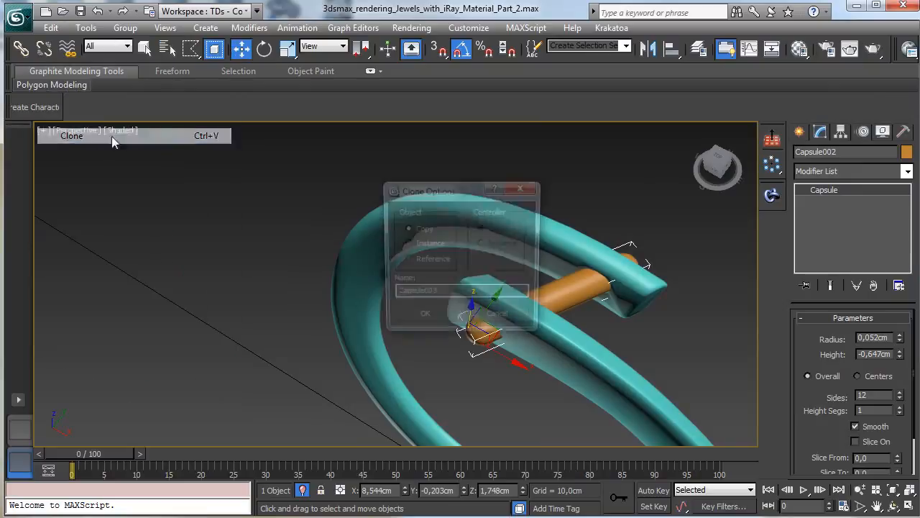
{"action": "left_click", "coordinate": [442, 321]}
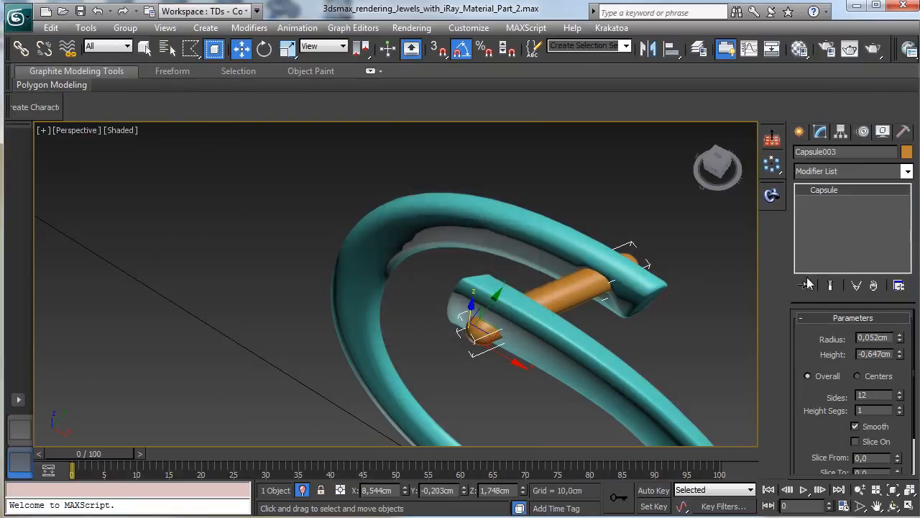
Step: Set the copied capsule's radius to 0.062 cm and shift it slightly along its Z axis in the Local coordinate system
{"action": "left_click", "coordinate": [899, 336]}
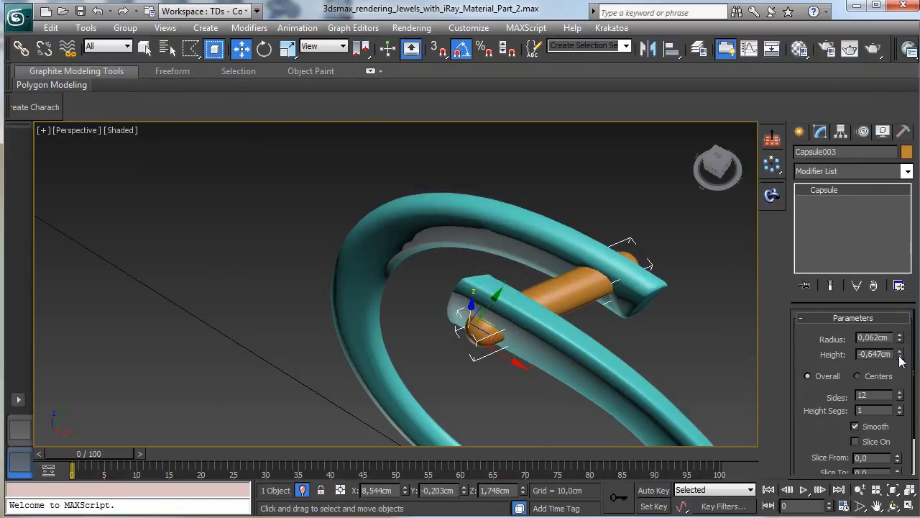
{"action": "left_click", "coordinate": [323, 46]}
{"action": "left_click", "coordinate": [322, 47]}
{"action": "left_click", "coordinate": [324, 46]}
{"action": "left_click", "coordinate": [316, 97]}
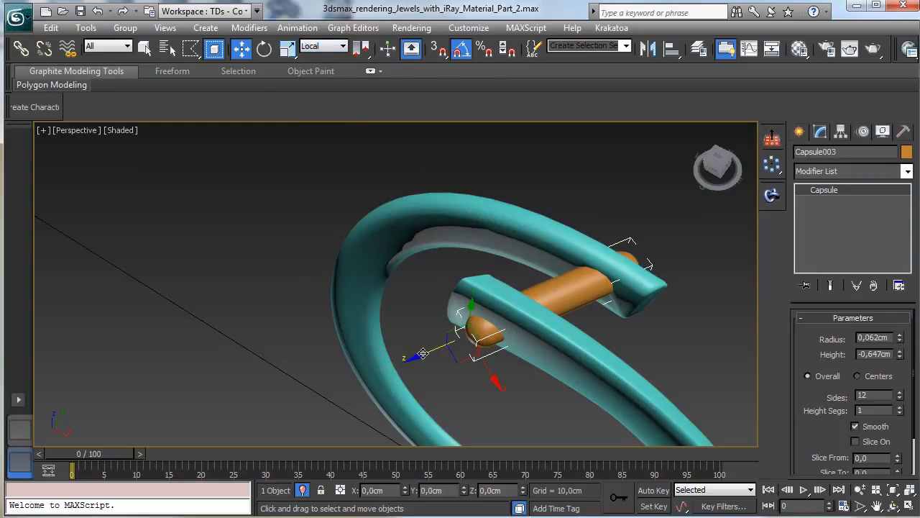
{"action": "left_click_drag", "start_coordinate": [423, 353], "coordinate": [432, 353]}
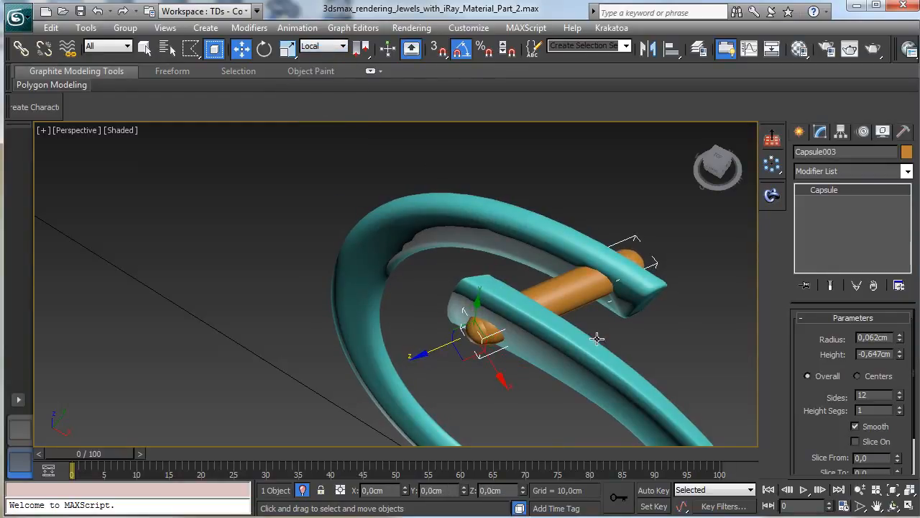
Step: Adjust the copied capsule to a height of -0.607 cm and a radius of 0.052 cm
{"action": "left_click_drag", "start_coordinate": [902, 353], "coordinate": [902, 352]}
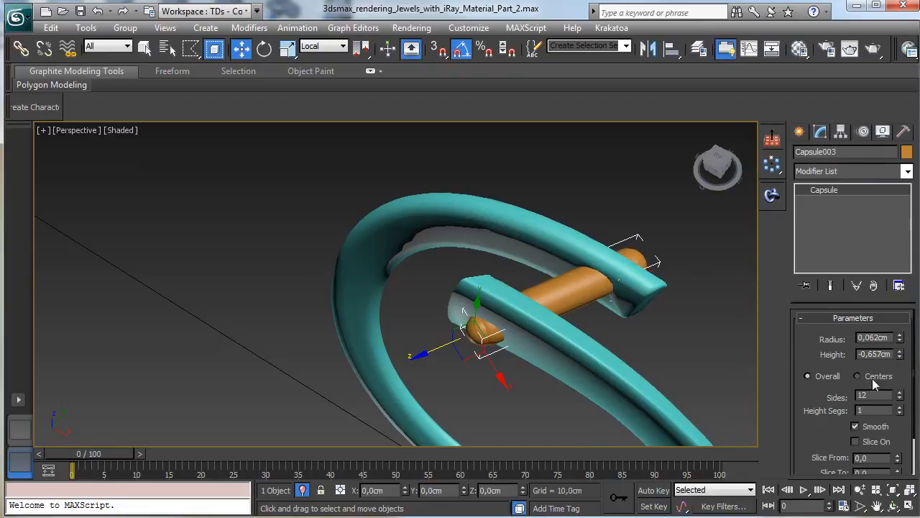
{"action": "left_click", "coordinate": [894, 506]}
{"action": "left_click_drag", "start_coordinate": [443, 300], "coordinate": [458, 210]}
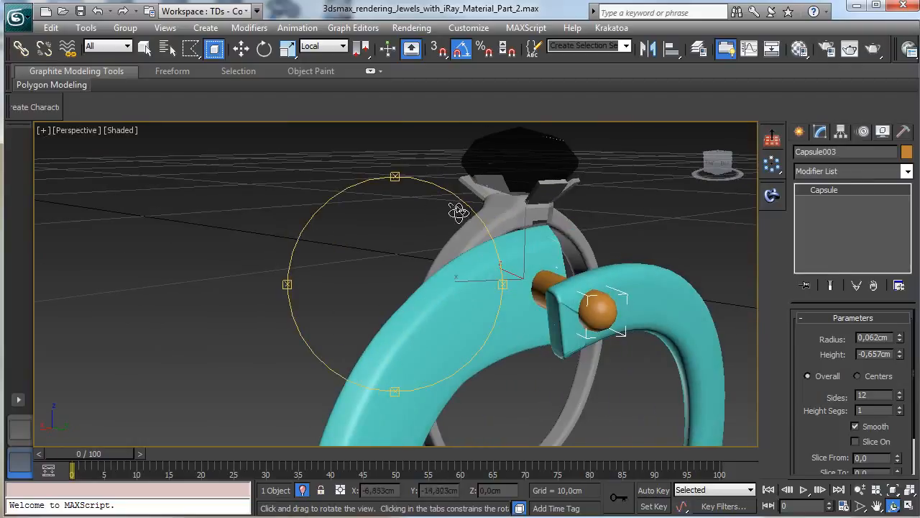
{"action": "left_click_drag", "start_coordinate": [903, 360], "coordinate": [896, 353]}
{"action": "left_click_drag", "start_coordinate": [475, 269], "coordinate": [616, 334]}
{"action": "left_click", "coordinate": [900, 342]}
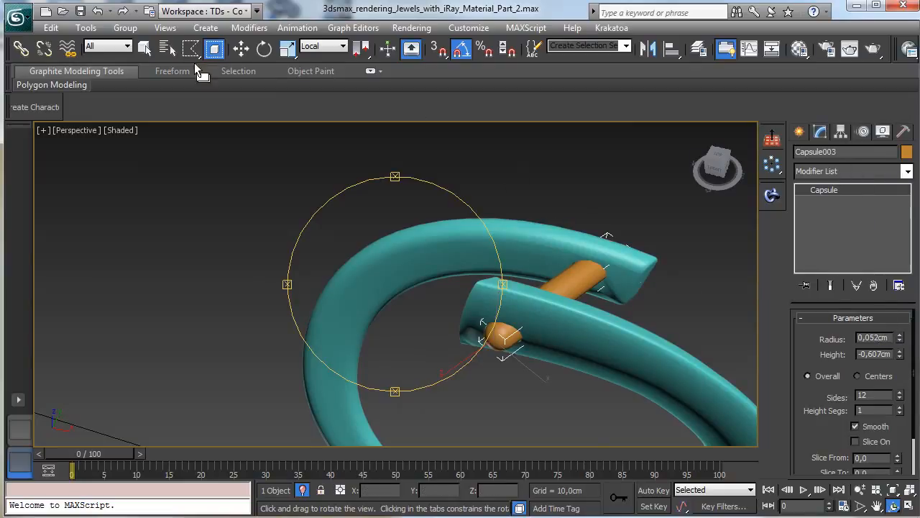
Step: Select the longer capsule at the ring ends and reduce its radius to 0.042 cm
{"action": "left_click", "coordinate": [145, 48]}
{"action": "left_click", "coordinate": [498, 343]}
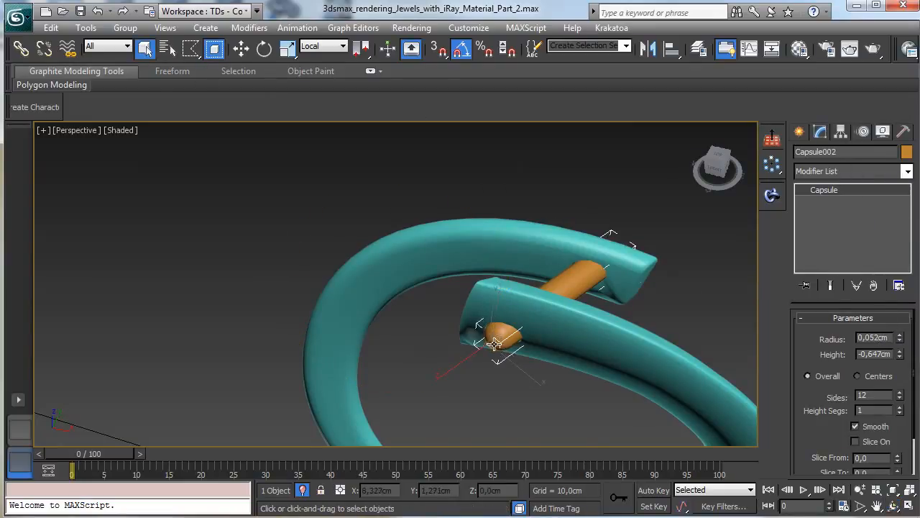
{"action": "left_click", "coordinate": [900, 341]}
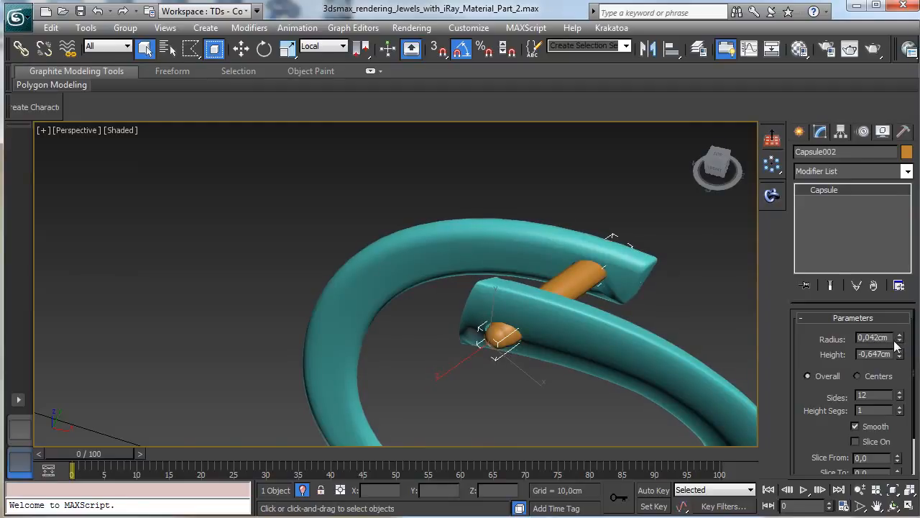
{"action": "left_click", "coordinate": [892, 506]}
{"action": "left_click_drag", "start_coordinate": [463, 308], "coordinate": [415, 294]}
Step: Convert the ring with the subtracted holes to an Editable Poly
{"action": "left_click", "coordinate": [144, 47]}
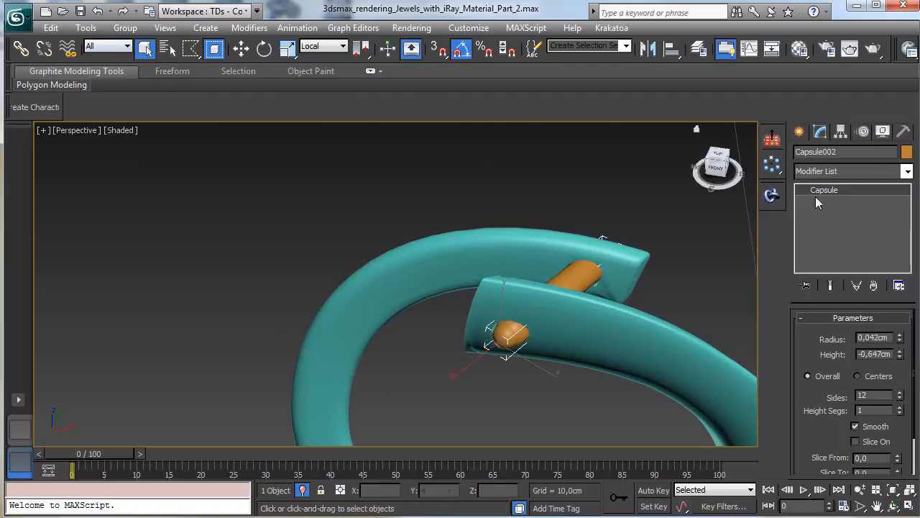
{"action": "left_click", "coordinate": [634, 269]}
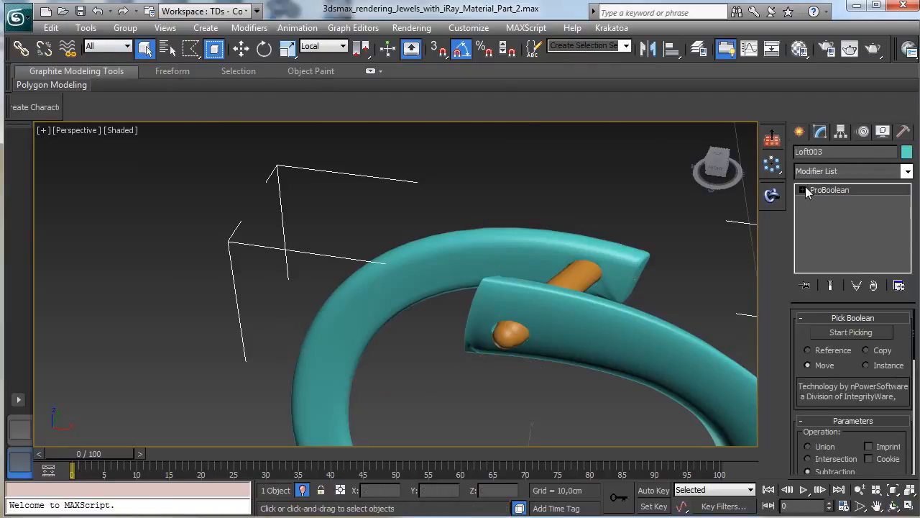
{"action": "right_click", "coordinate": [552, 259]}
{"action": "mouse_move", "coordinate": [618, 390]}
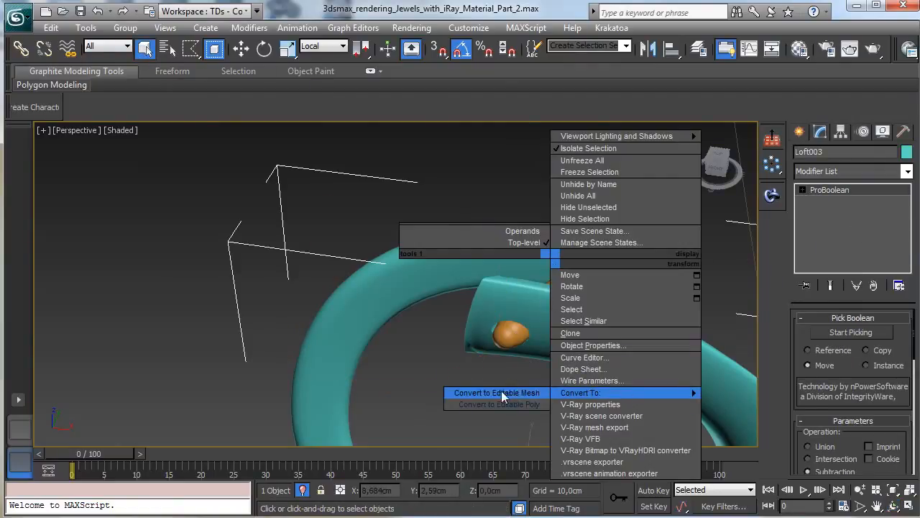
{"action": "left_click", "coordinate": [507, 392]}
Step: Select the border edges around the ring's pin holes in the Editable Poly
{"action": "left_click", "coordinate": [850, 334]}
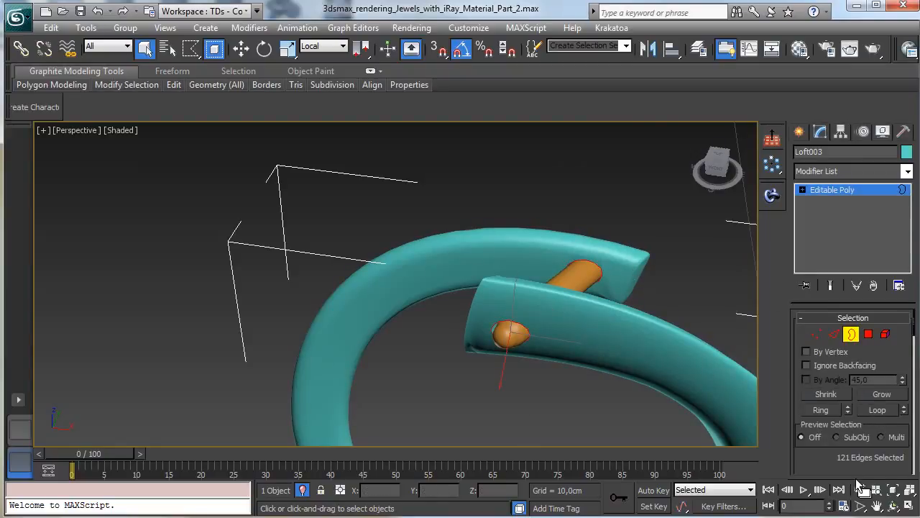
{"action": "left_click", "coordinate": [893, 490]}
{"action": "left_click", "coordinate": [861, 489]}
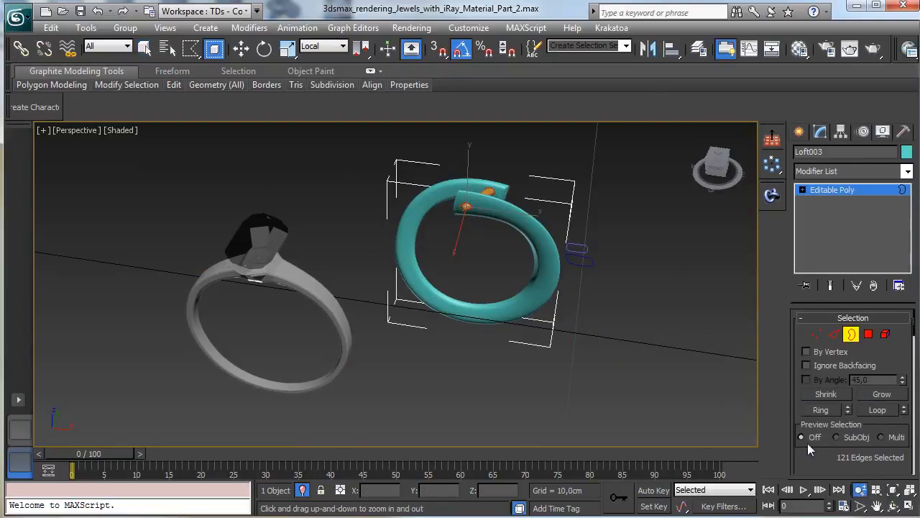
{"action": "mouse_move", "coordinate": [500, 191]}
{"action": "left_mouse_down"}
{"action": "mouse_move", "coordinate": [484, 178]}
{"action": "mouse_move", "coordinate": [516, 189]}
{"action": "left_mouse_up"}
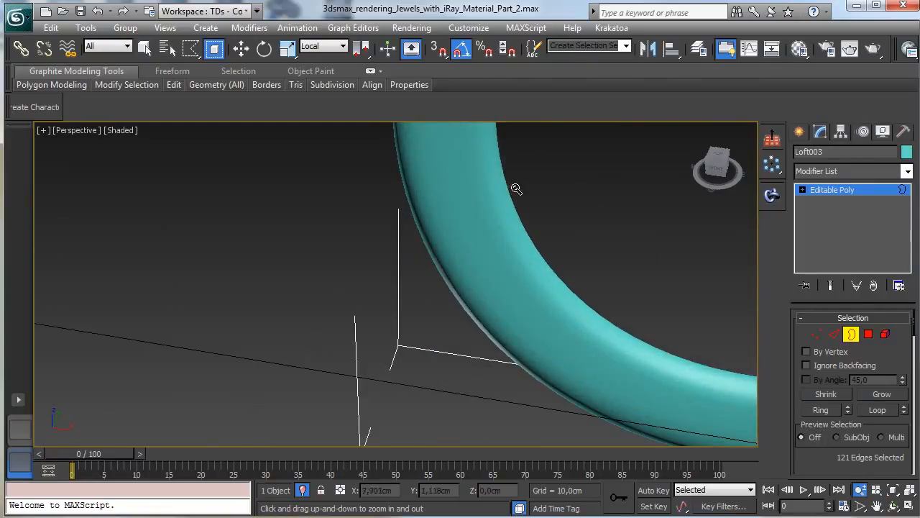
{"action": "left_click", "coordinate": [877, 506]}
{"action": "left_click_drag", "start_coordinate": [566, 265], "coordinate": [277, 453]}
{"action": "left_click_drag", "start_coordinate": [590, 209], "coordinate": [317, 424]}
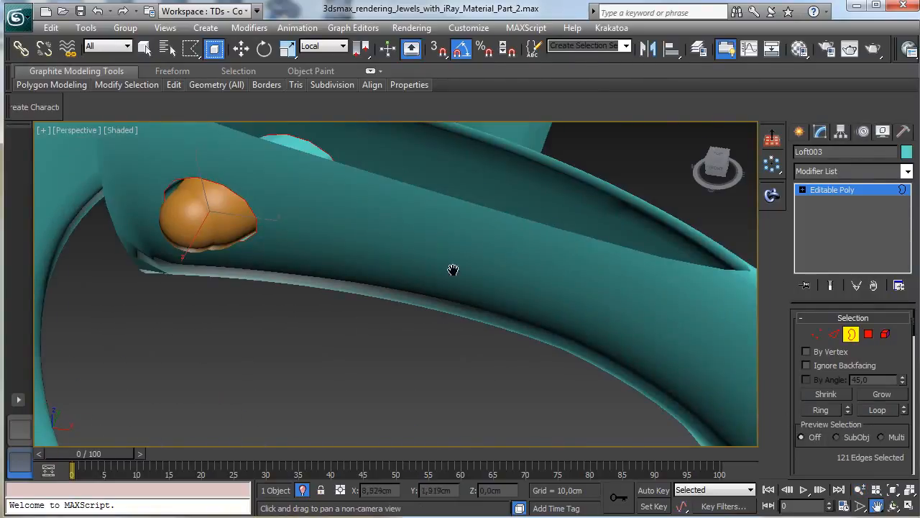
{"action": "left_click_drag", "start_coordinate": [410, 261], "coordinate": [559, 306]}
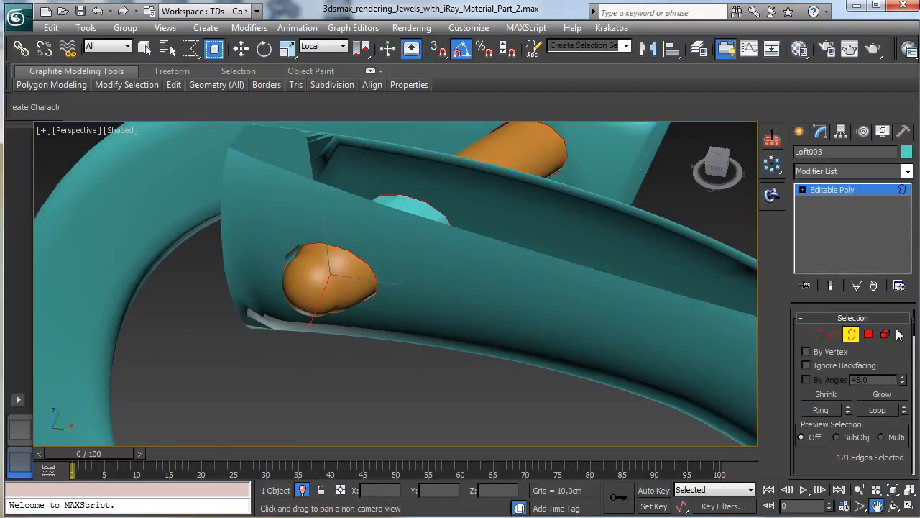
{"action": "scroll", "coordinate": [849, 324], "scroll_direction": "down", "scroll_amount": 4}
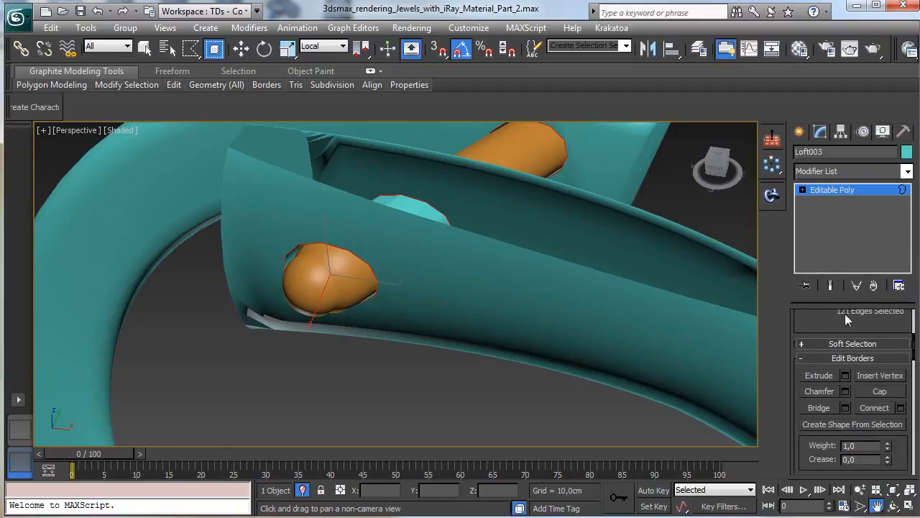
Step: Try to chamfer the selected hole borders with a 0,01 cm amount, 4 segments and the open option
{"action": "left_click", "coordinate": [846, 391]}
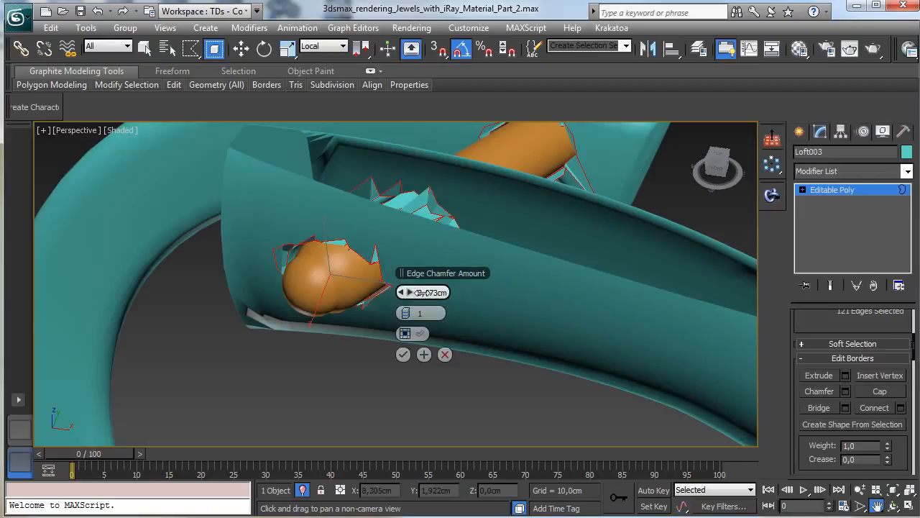
{"action": "left_click_drag", "start_coordinate": [423, 293], "coordinate": [407, 311]}
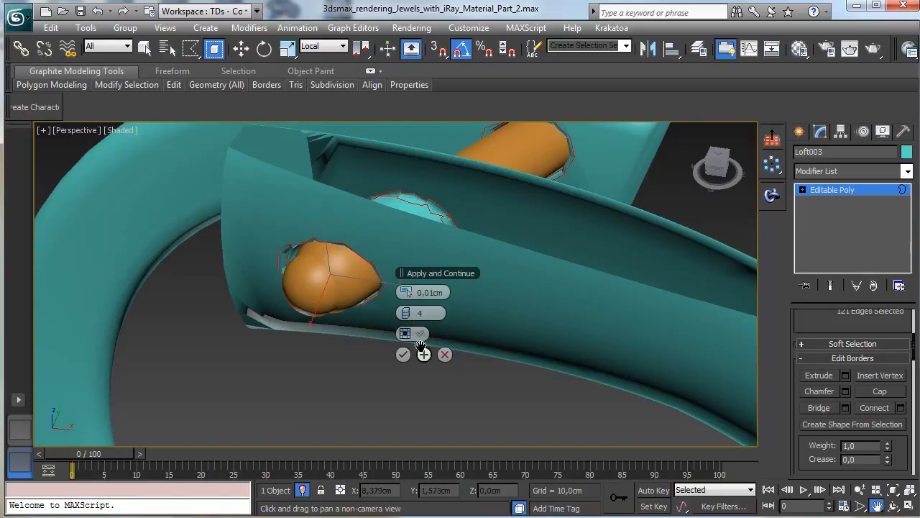
{"action": "left_click", "coordinate": [420, 333]}
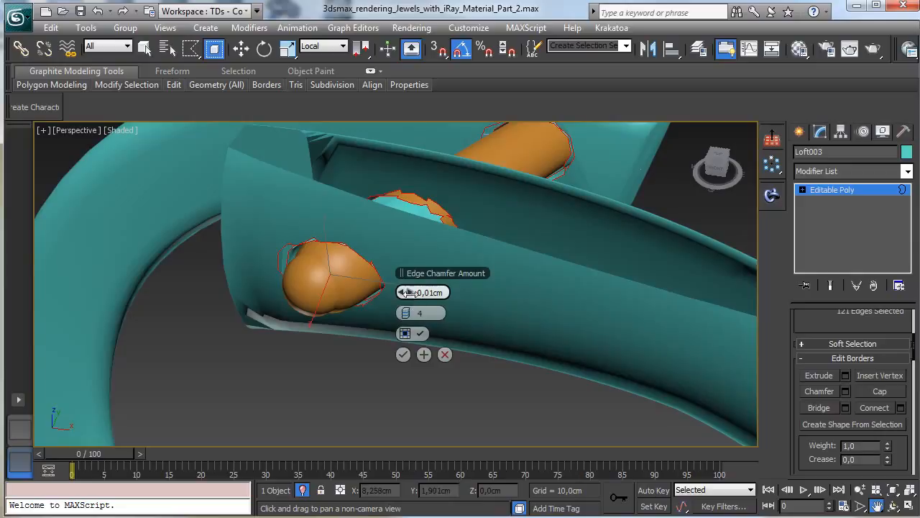
{"action": "left_click", "coordinate": [410, 292]}
{"action": "left_click", "coordinate": [401, 292]}
{"action": "left_click_drag", "start_coordinate": [400, 293], "coordinate": [401, 294]}
{"action": "left_click", "coordinate": [411, 315]}
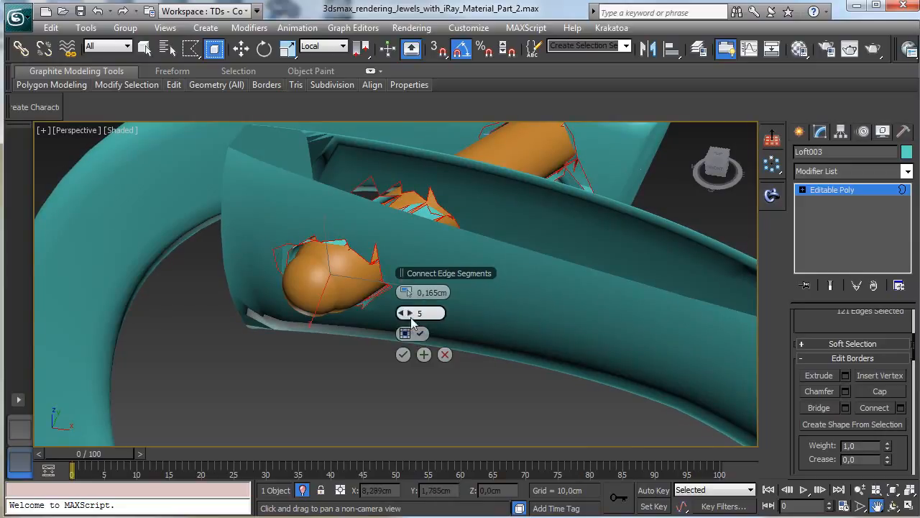
{"action": "left_click", "coordinate": [444, 354]}
{"action": "left_click_drag", "start_coordinate": [819, 319], "coordinate": [827, 261]}
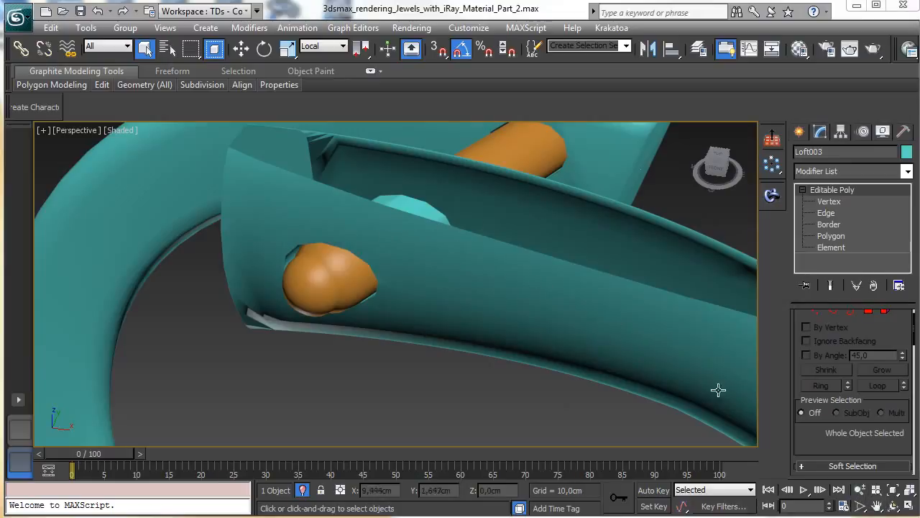
Step: Open the finished gem ring's group so that its individual parts can be edited
{"action": "left_click", "coordinate": [858, 491]}
{"action": "left_click_drag", "start_coordinate": [361, 240], "coordinate": [399, 392]}
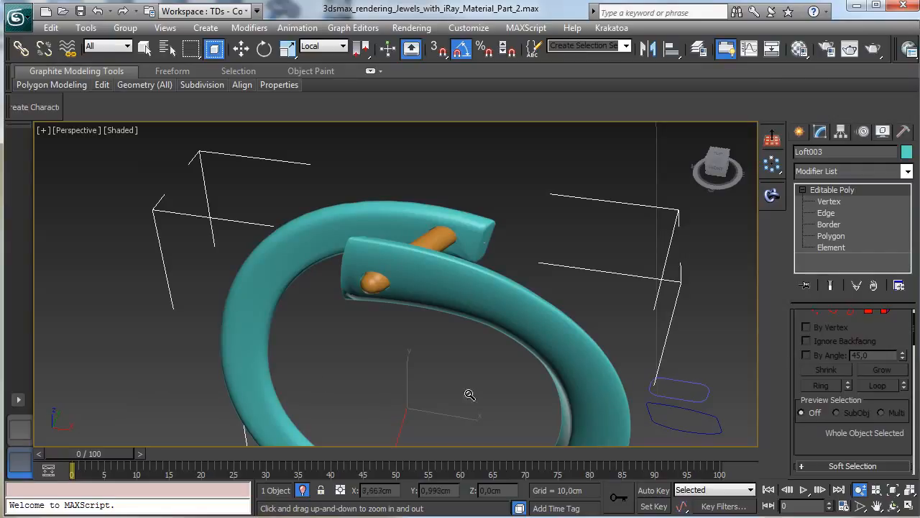
{"action": "left_click", "coordinate": [894, 508]}
{"action": "left_click_drag", "start_coordinate": [318, 294], "coordinate": [350, 353]}
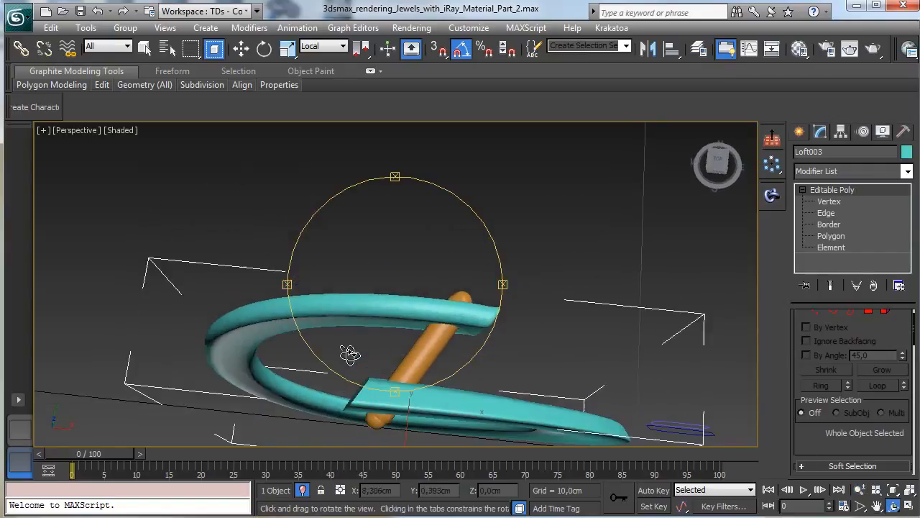
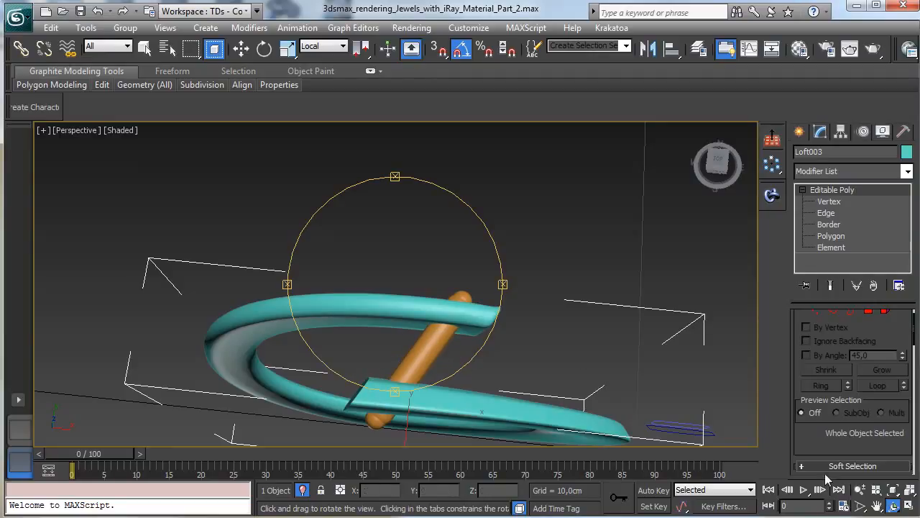
{"action": "left_click", "coordinate": [860, 492]}
{"action": "left_click_drag", "start_coordinate": [499, 296], "coordinate": [501, 382]}
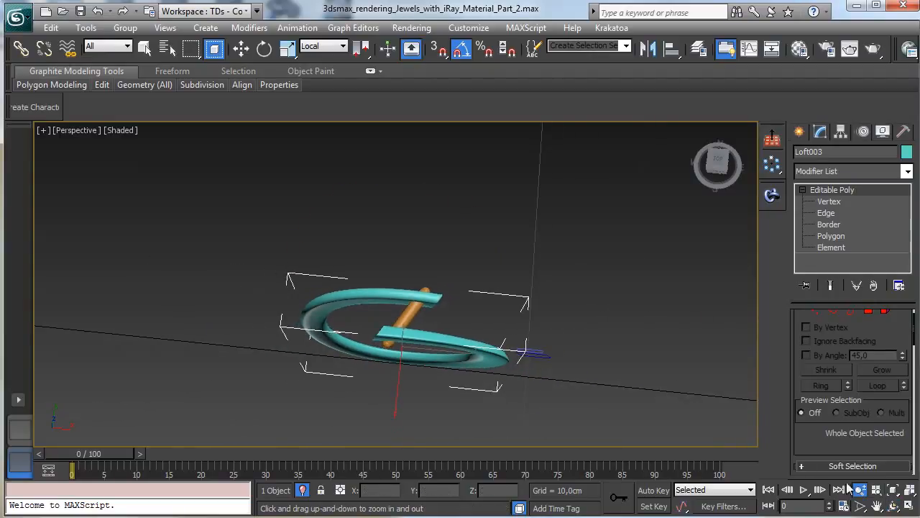
{"action": "left_click", "coordinate": [910, 507]}
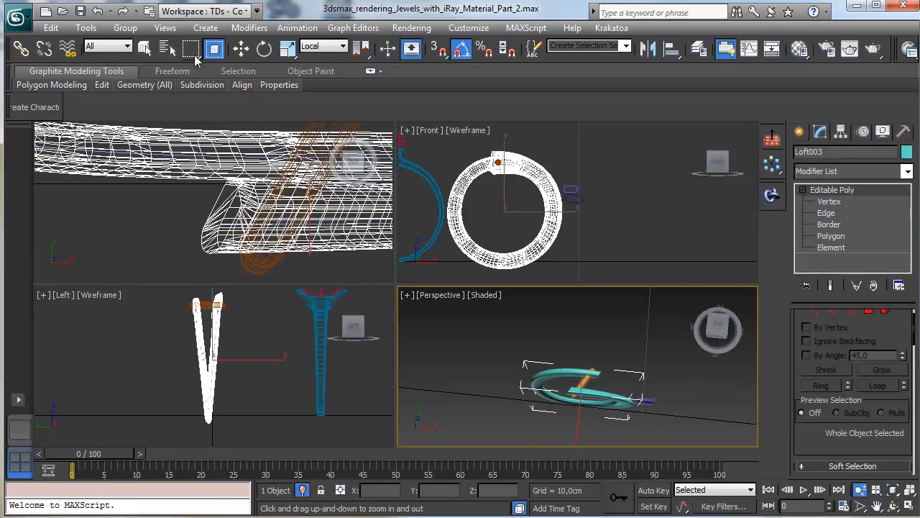
{"action": "left_click", "coordinate": [144, 48]}
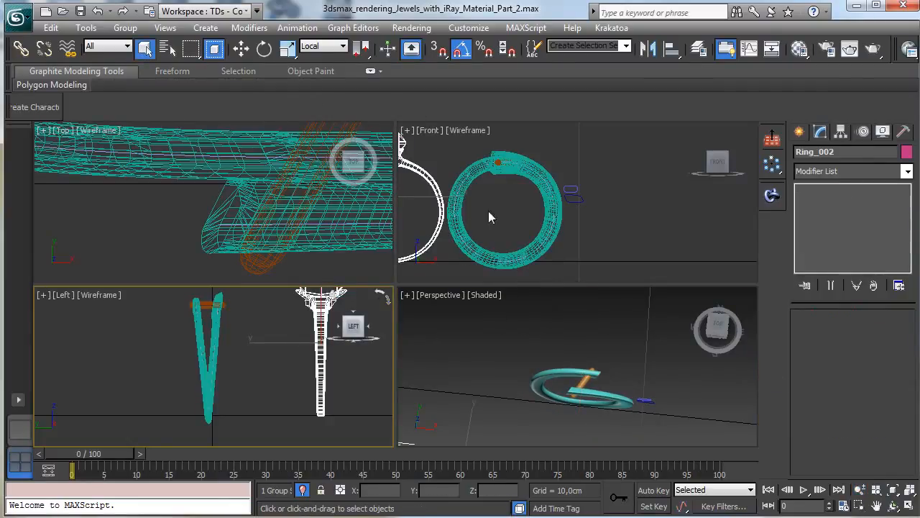
{"action": "left_click", "coordinate": [877, 506]}
{"action": "left_click_drag", "start_coordinate": [495, 169], "coordinate": [559, 245]}
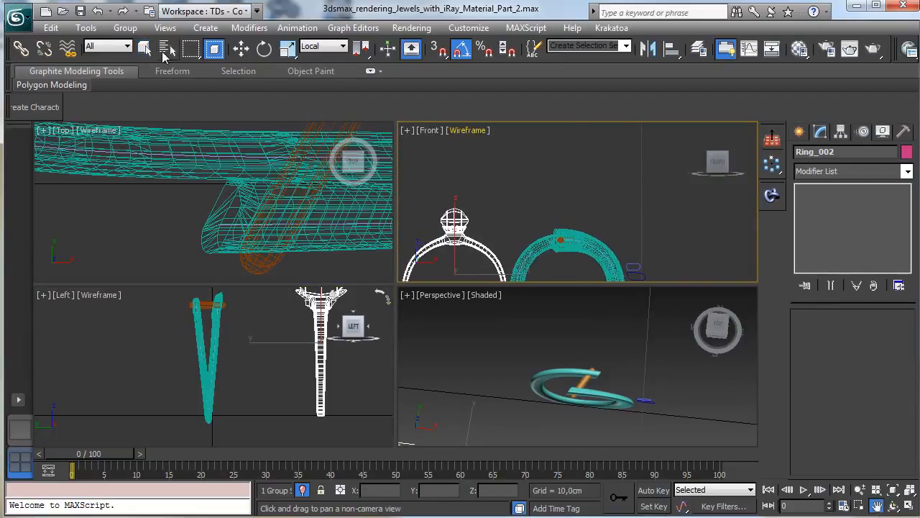
{"action": "left_click", "coordinate": [130, 32]}
{"action": "left_click", "coordinate": [147, 83]}
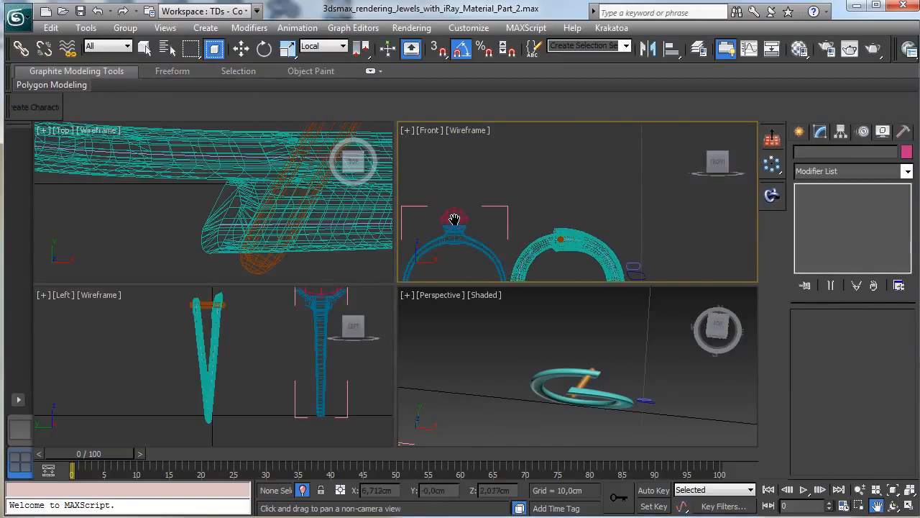
Step: Clone the gem of the finished ring as one independent copy placed above the new open ring
{"action": "left_click", "coordinate": [143, 48]}
{"action": "left_click", "coordinate": [453, 213]}
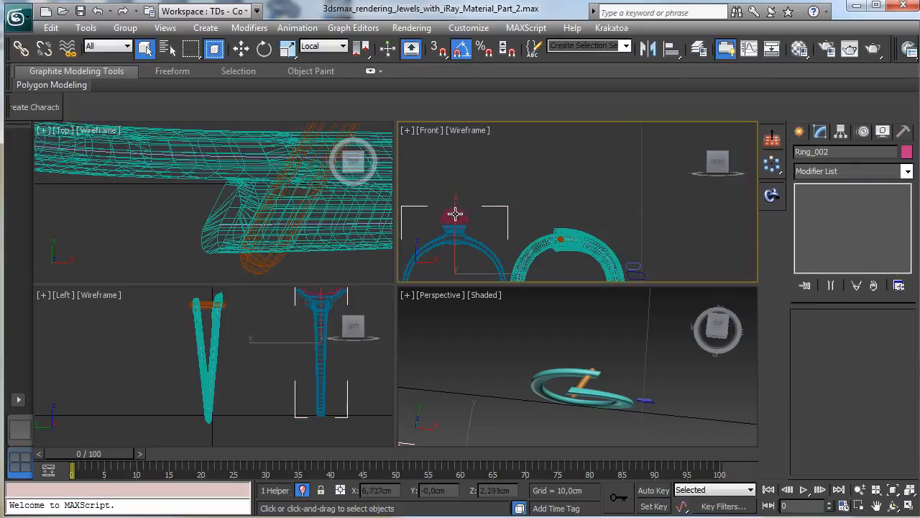
{"action": "key", "text": "w"}
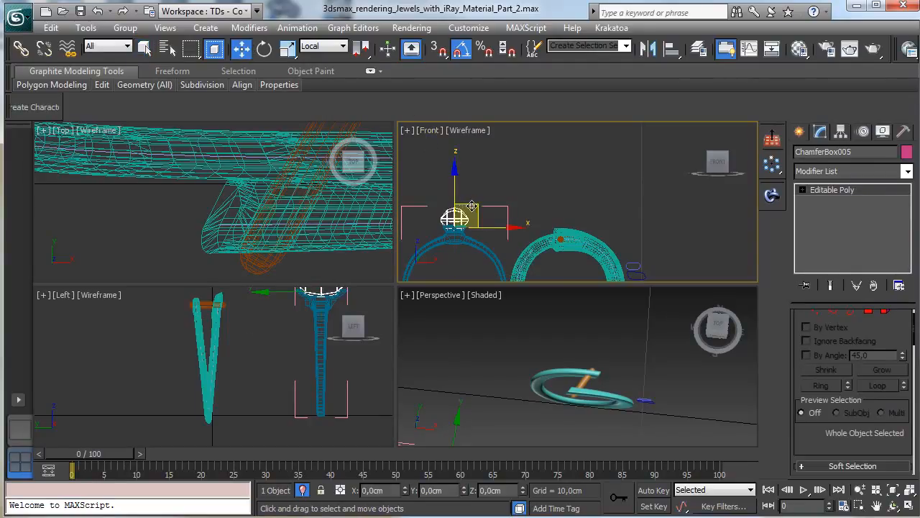
{"action": "left_click_drag", "start_coordinate": [460, 216], "coordinate": [552, 177], "text": "shift"}
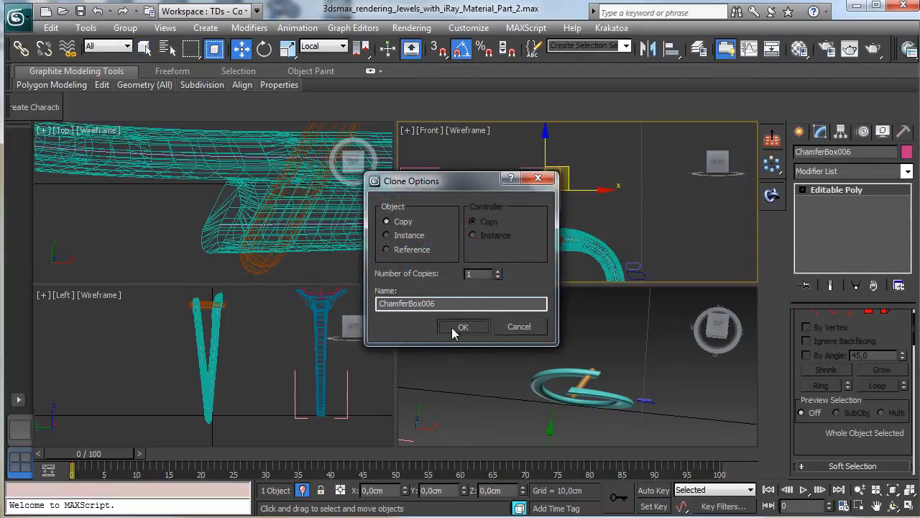
{"action": "left_click", "coordinate": [463, 327]}
Step: Detach the copied gem from the finished ring's group and close that group
{"action": "left_click", "coordinate": [125, 28]}
{"action": "left_click", "coordinate": [144, 135]}
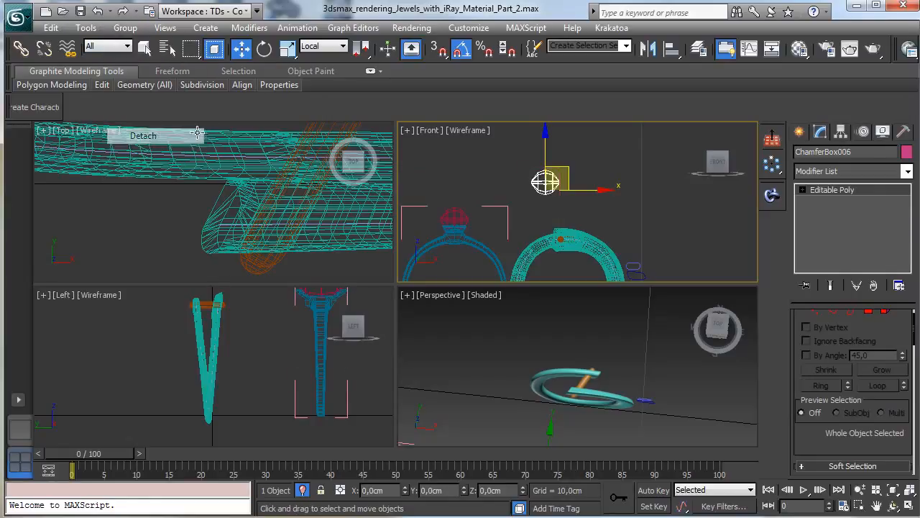
{"action": "left_click", "coordinate": [452, 221]}
{"action": "left_click", "coordinate": [126, 28]}
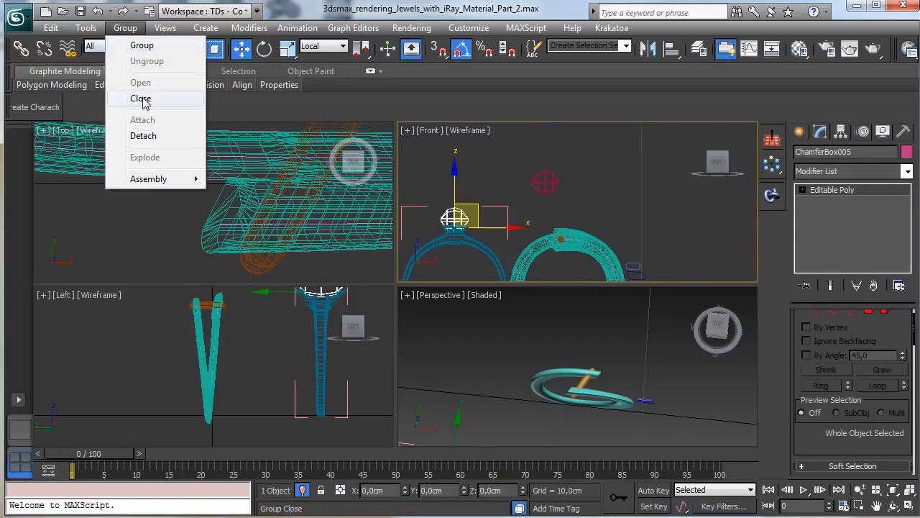
{"action": "left_click", "coordinate": [141, 98]}
Step: Move the copied gem down onto the new ring's overlapping ends and centre it between them in depth
{"action": "left_click", "coordinate": [546, 181]}
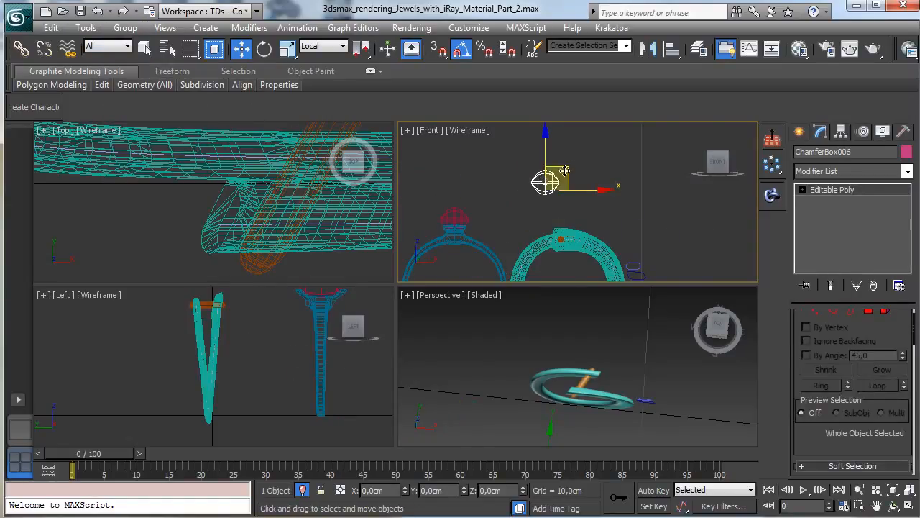
{"action": "left_click_drag", "start_coordinate": [565, 170], "coordinate": [573, 220]}
{"action": "right_click", "coordinate": [337, 308]}
{"action": "right_click", "coordinate": [338, 313]}
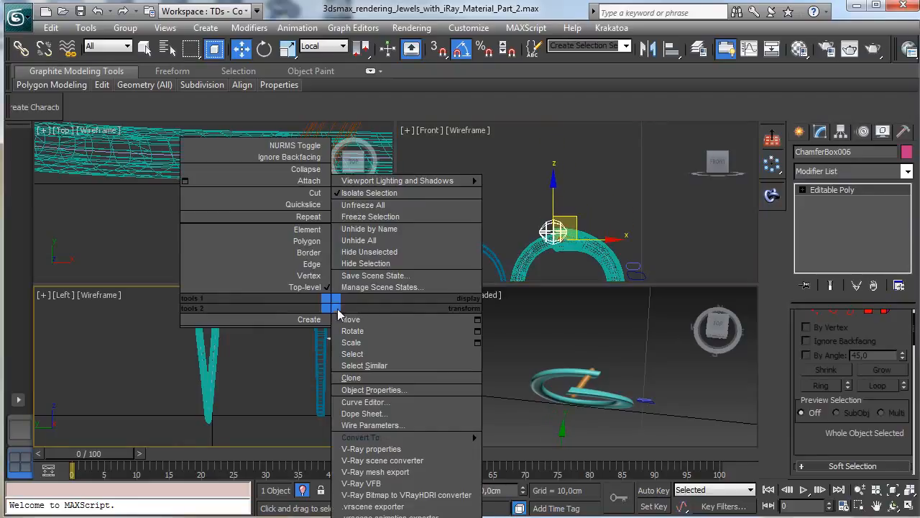
{"action": "left_click", "coordinate": [351, 319]}
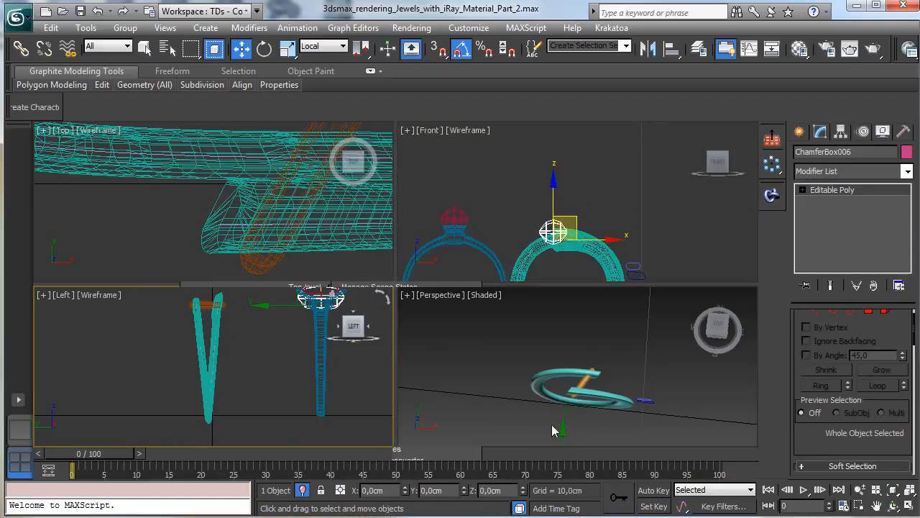
{"action": "left_click_drag", "start_coordinate": [290, 311], "coordinate": [183, 309]}
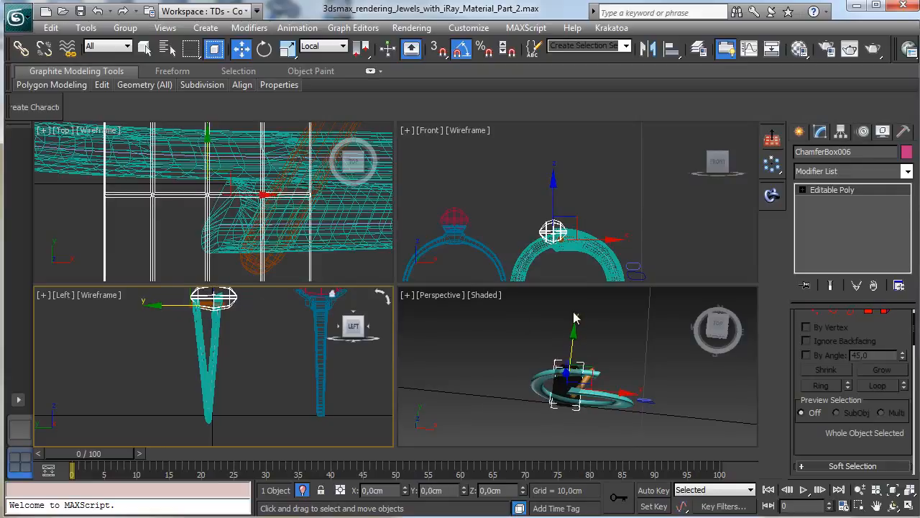
Step: Maximize the Perspective view and disable transparency for its viewport materials
{"action": "left_click", "coordinate": [576, 336]}
{"action": "left_click", "coordinate": [910, 507]}
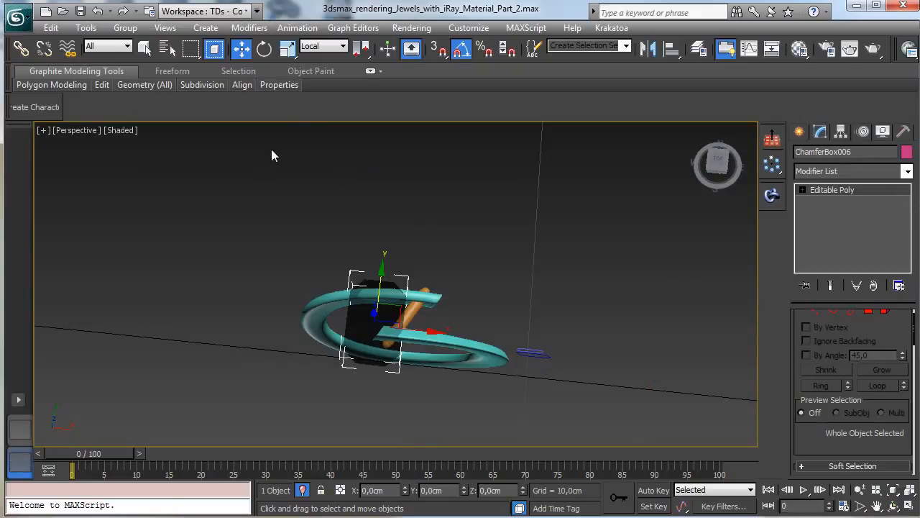
{"action": "left_click", "coordinate": [120, 130]}
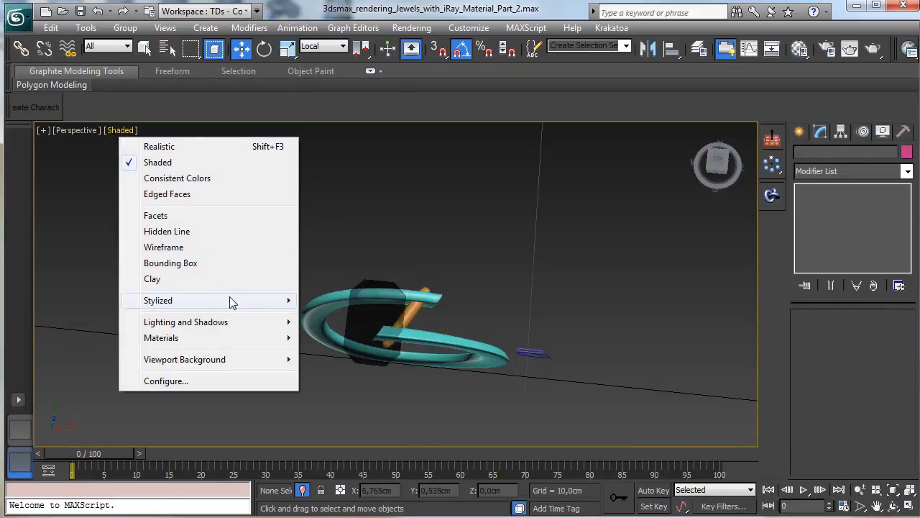
{"action": "mouse_move", "coordinate": [260, 343]}
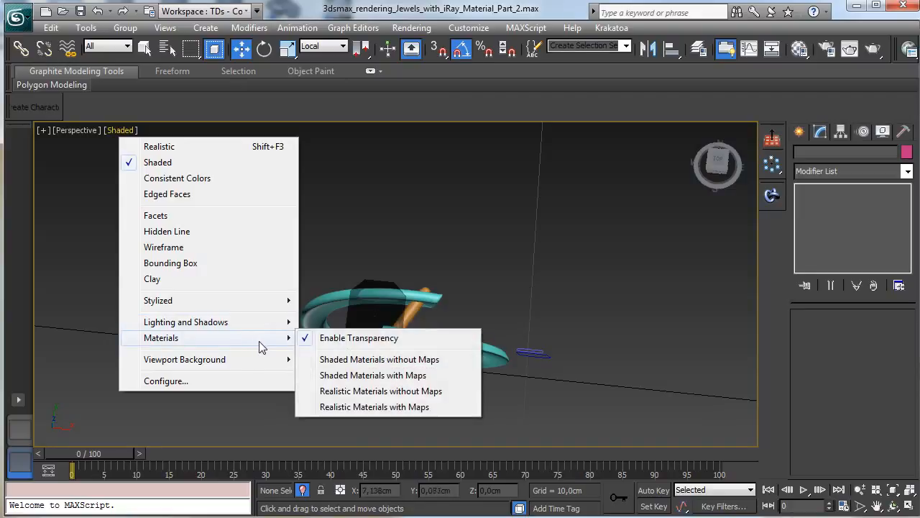
{"action": "left_click", "coordinate": [389, 338]}
Step: Assign the 07 - Default standard material to the copied gem
{"action": "left_click", "coordinate": [374, 311]}
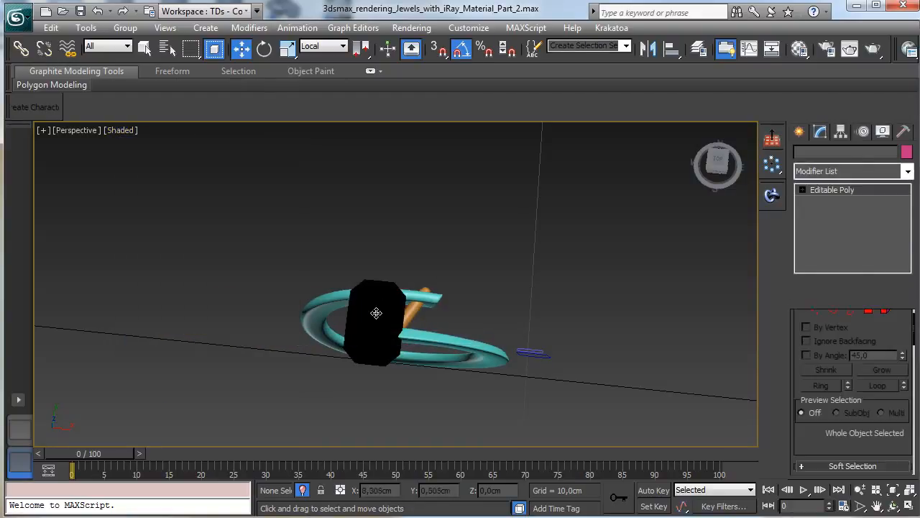
{"action": "left_click", "coordinate": [800, 50]}
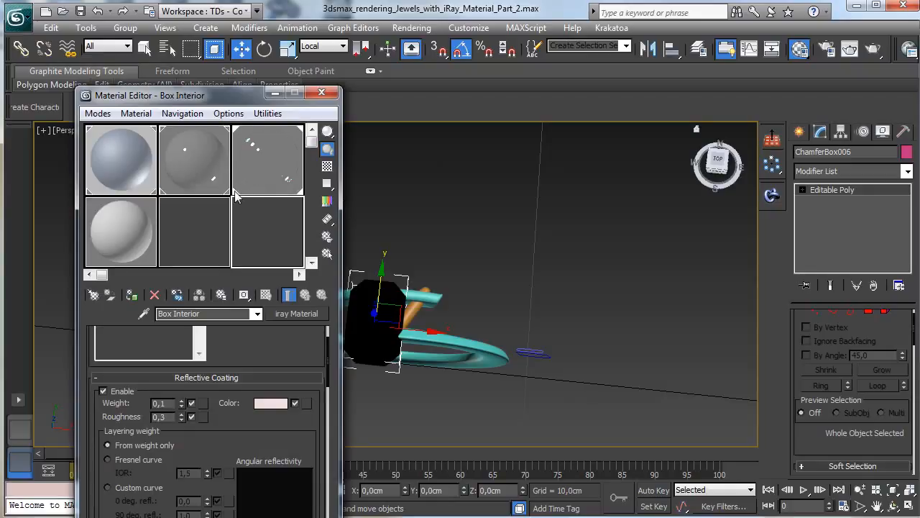
{"action": "left_click", "coordinate": [138, 244]}
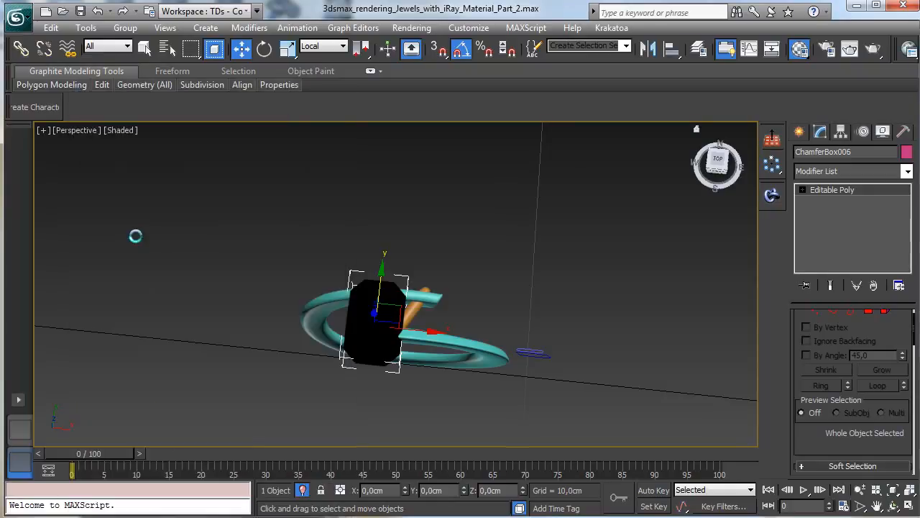
{"action": "left_click", "coordinate": [131, 294]}
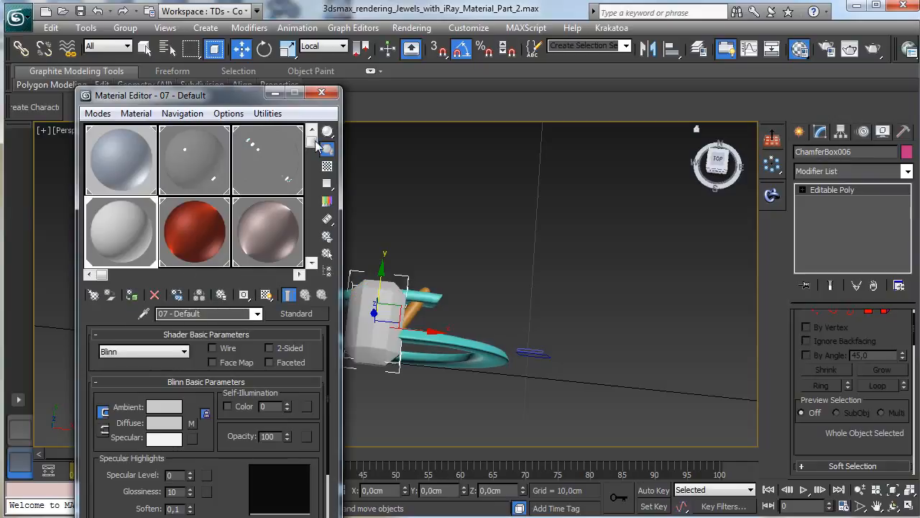
Step: Close the Material Editor and scale the copied gem down uniformly to a factor of about 0,512
{"action": "left_click", "coordinate": [322, 92]}
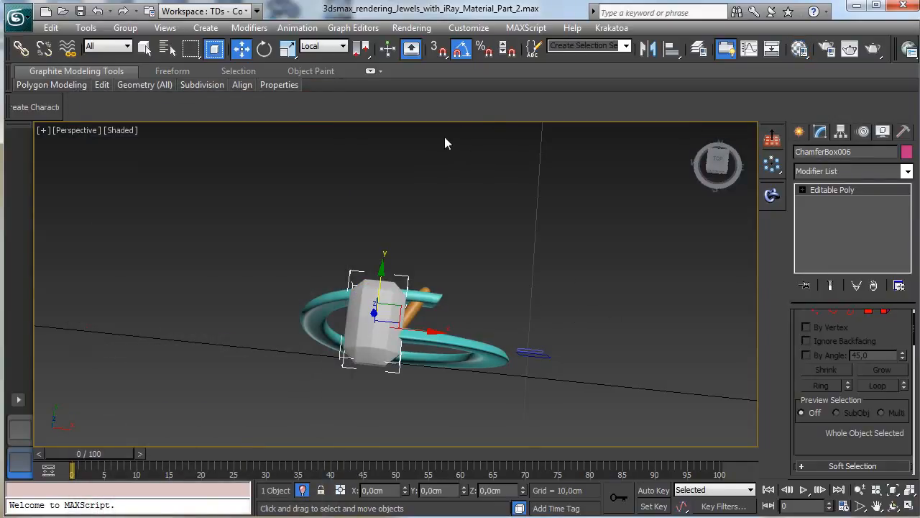
{"action": "left_click", "coordinate": [264, 48]}
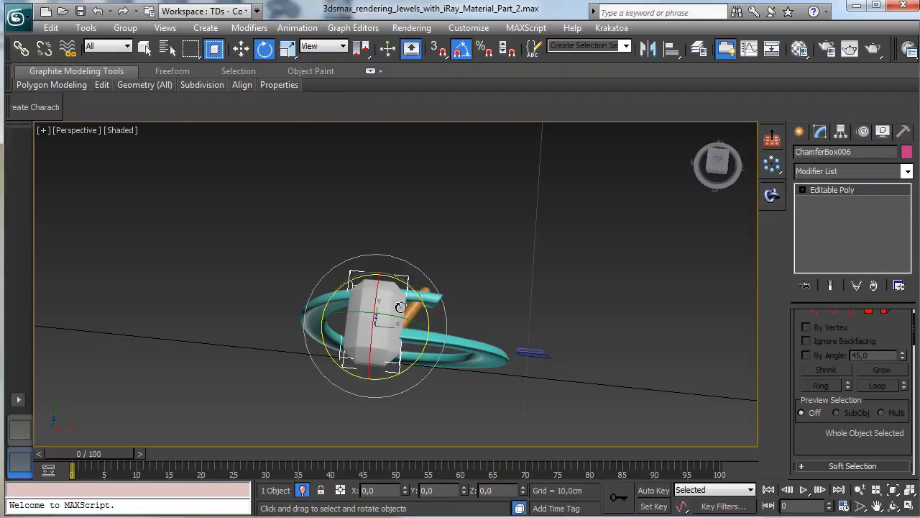
{"action": "key", "text": "r"}
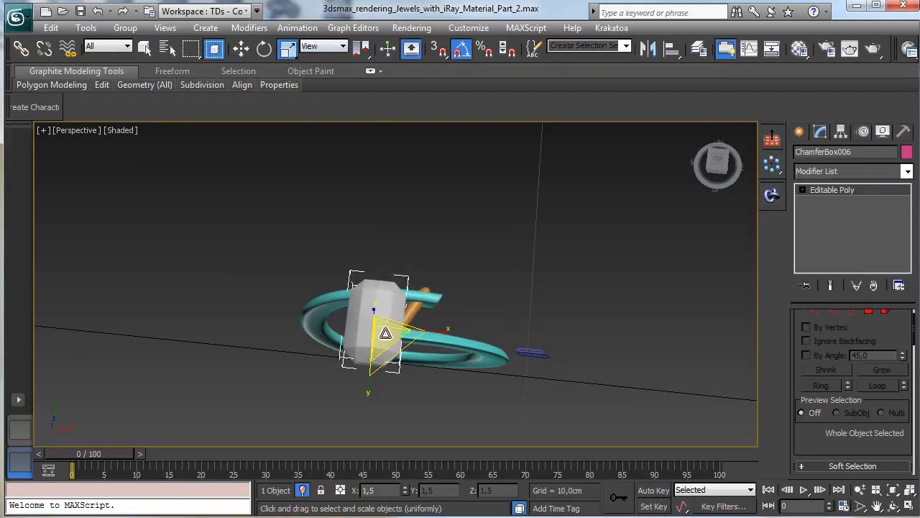
{"action": "left_click_drag", "start_coordinate": [385, 333], "coordinate": [358, 412]}
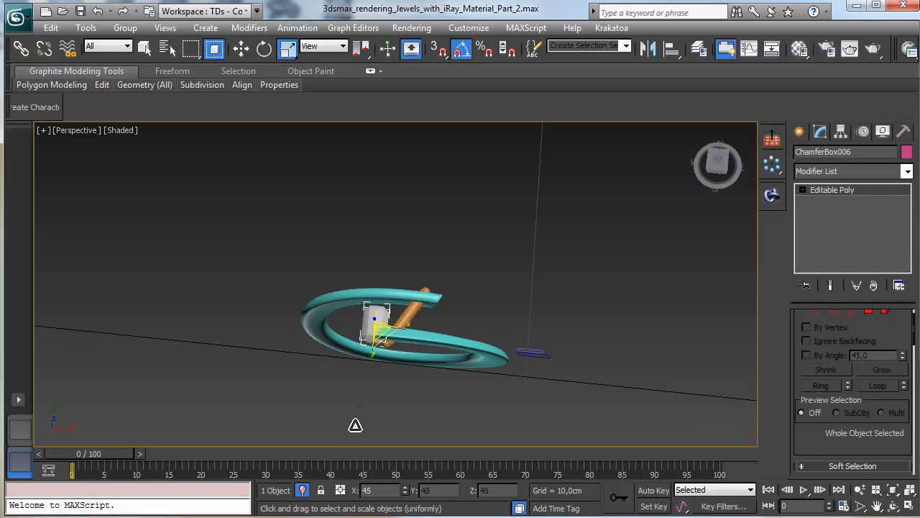
{"action": "left_click", "coordinate": [892, 491]}
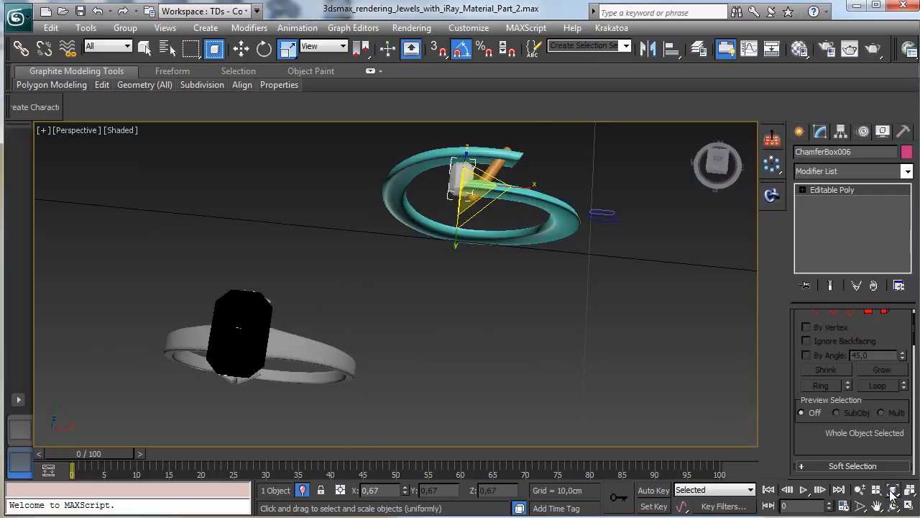
{"action": "left_click_drag", "start_coordinate": [893, 487], "coordinate": [894, 468]}
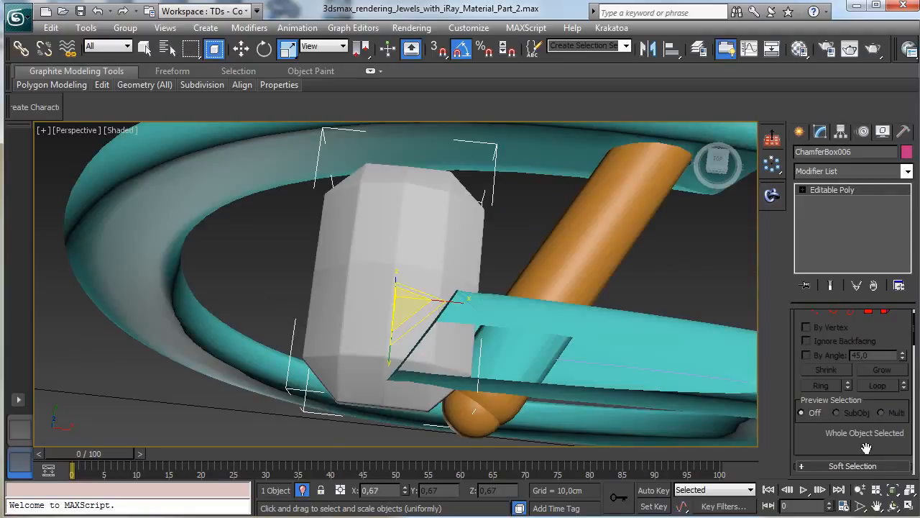
{"action": "left_click", "coordinate": [860, 490]}
{"action": "left_click_drag", "start_coordinate": [450, 271], "coordinate": [452, 150]}
{"action": "left_click", "coordinate": [288, 48]}
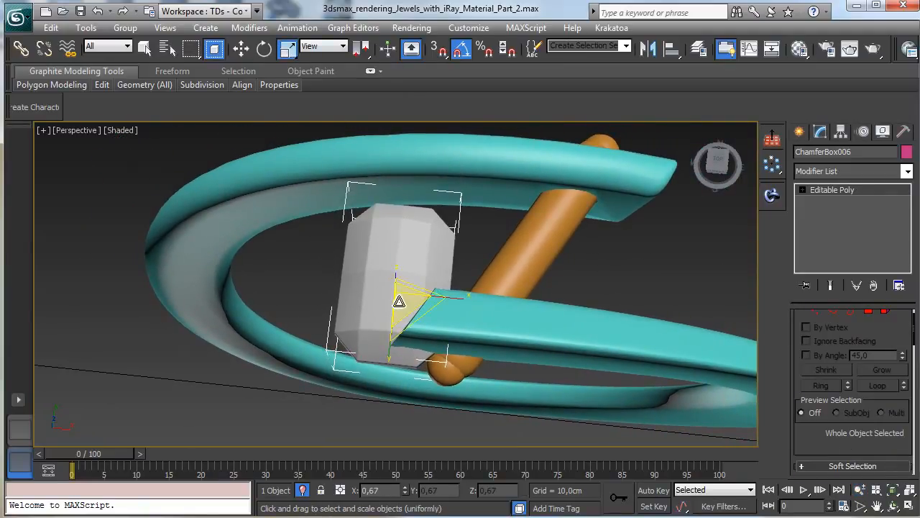
{"action": "left_click_drag", "start_coordinate": [399, 301], "coordinate": [401, 334]}
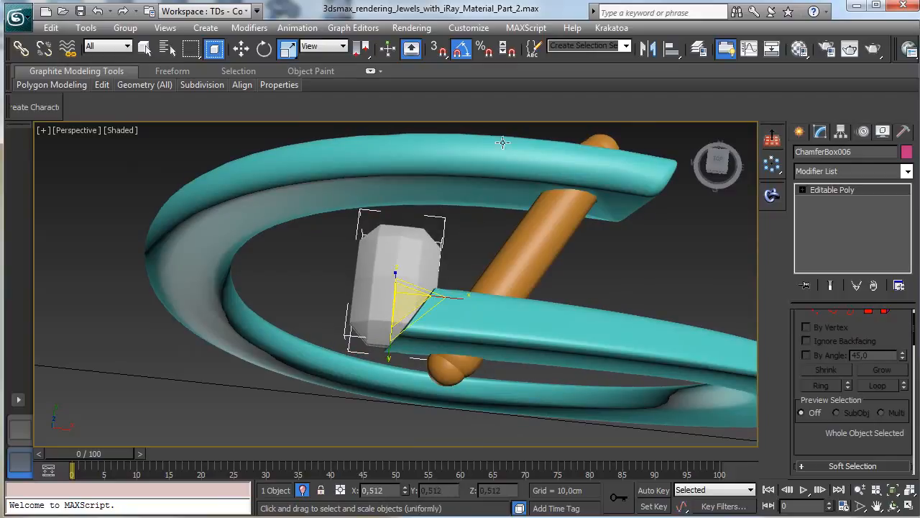
Step: Move the gem between the ring's overlapping ends beside the pin and rotate it -25 degrees about Z to follow the pin's slant
{"action": "key", "text": "w"}
{"action": "left_click_drag", "start_coordinate": [418, 280], "coordinate": [489, 232]}
{"action": "key", "text": "e"}
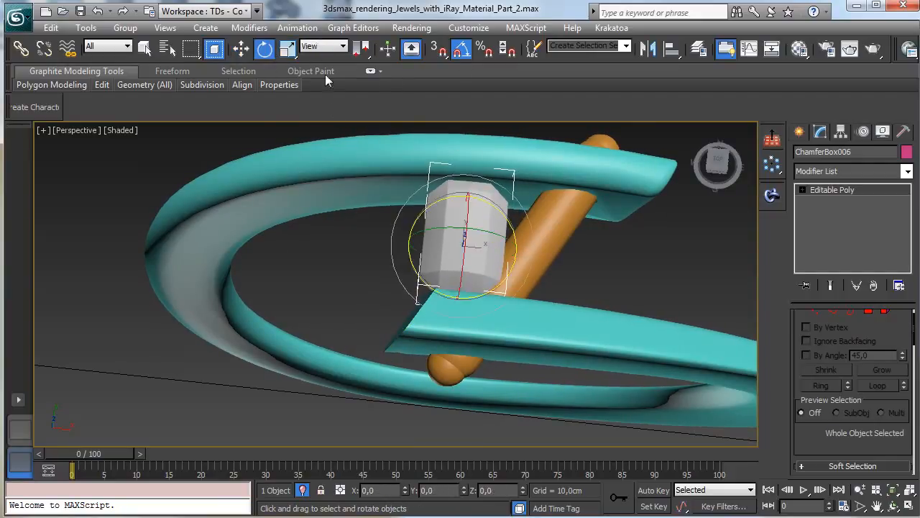
{"action": "left_click_drag", "start_coordinate": [479, 295], "coordinate": [459, 294]}
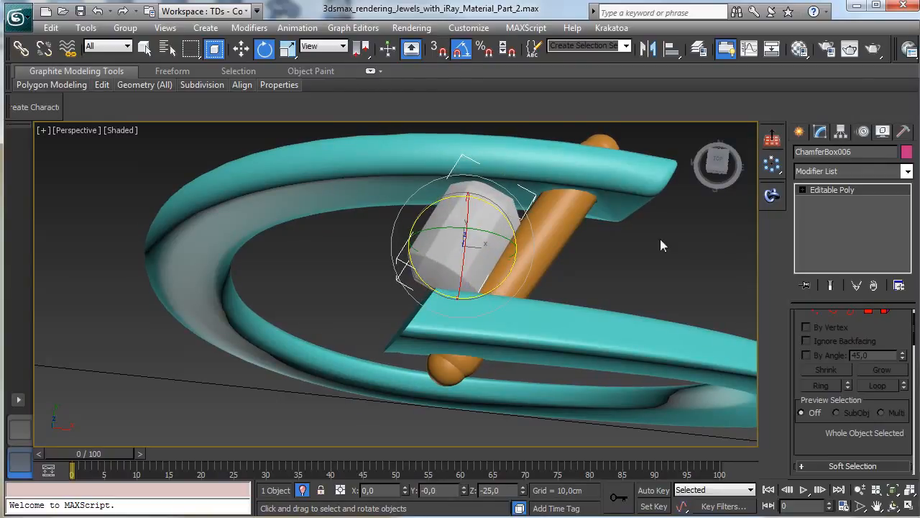
Step: Switch scaling to the Local coordinate system, shrink the gem slightly, and fine-tune its position between the ring ends
{"action": "left_click", "coordinate": [892, 507]}
{"action": "left_click_drag", "start_coordinate": [403, 288], "coordinate": [381, 293]}
{"action": "left_click", "coordinate": [286, 50]}
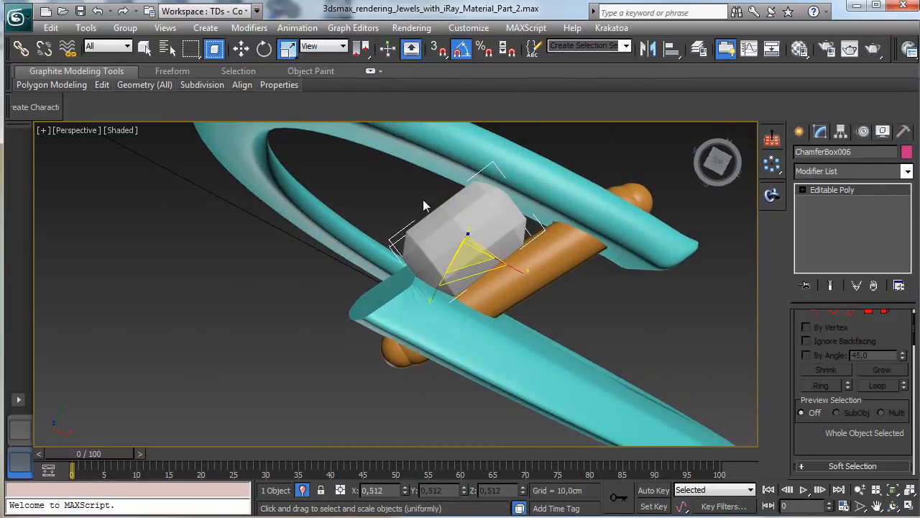
{"action": "left_click", "coordinate": [318, 48]}
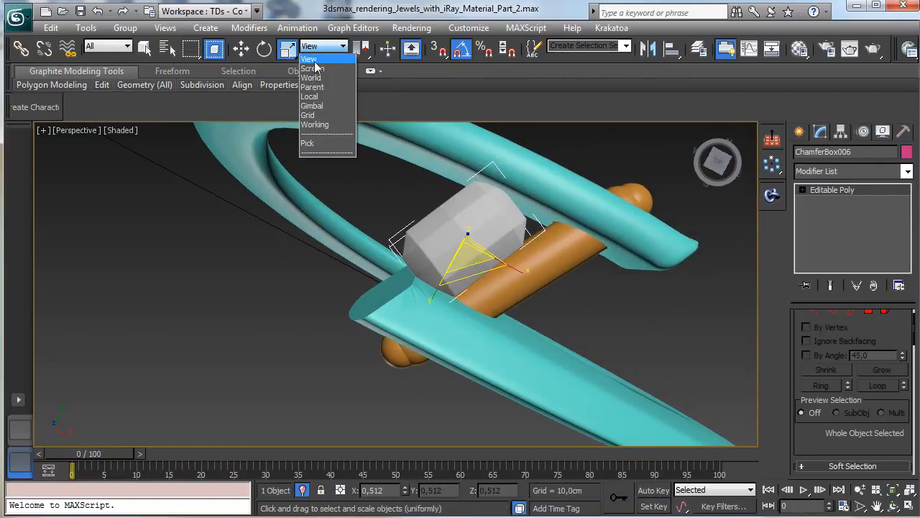
{"action": "left_click", "coordinate": [314, 97]}
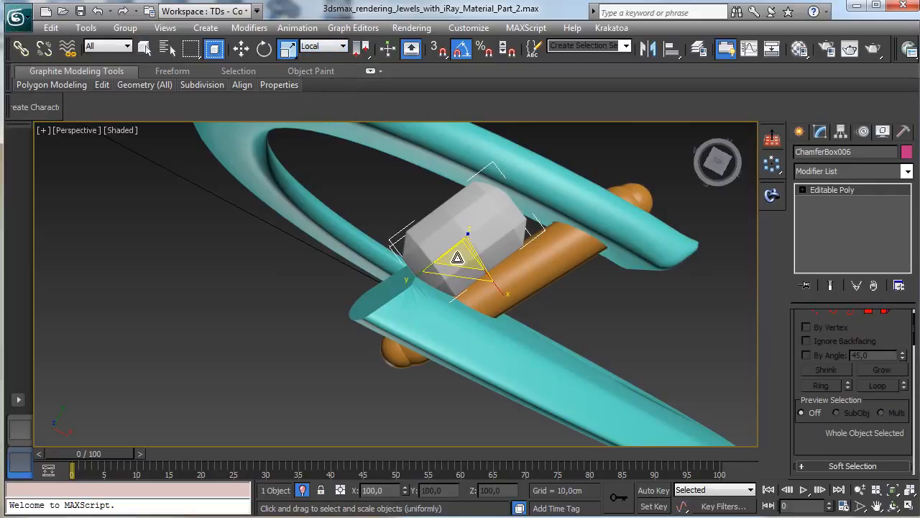
{"action": "left_click_drag", "start_coordinate": [460, 263], "coordinate": [461, 264]}
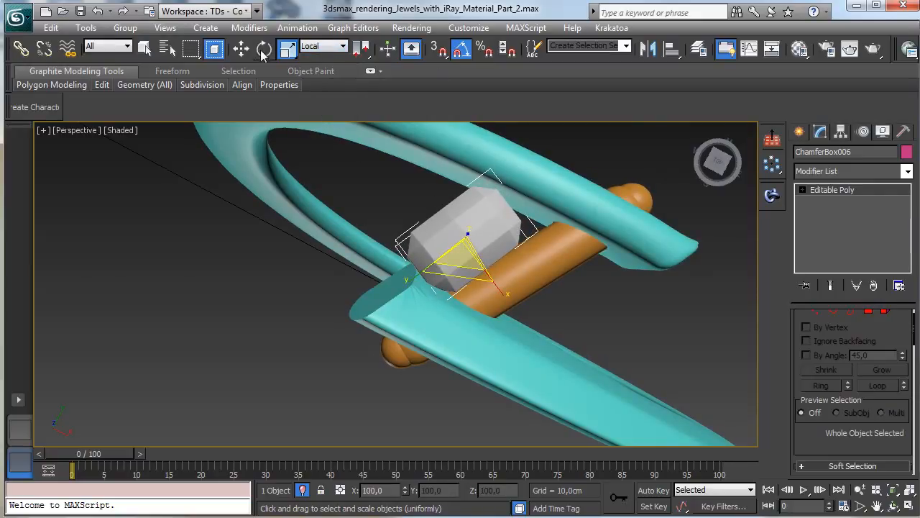
{"action": "key", "text": "w"}
{"action": "mouse_move", "coordinate": [495, 215]}
{"action": "left_mouse_down"}
{"action": "mouse_move", "coordinate": [506, 212]}
{"action": "mouse_move", "coordinate": [496, 214]}
{"action": "left_mouse_up"}
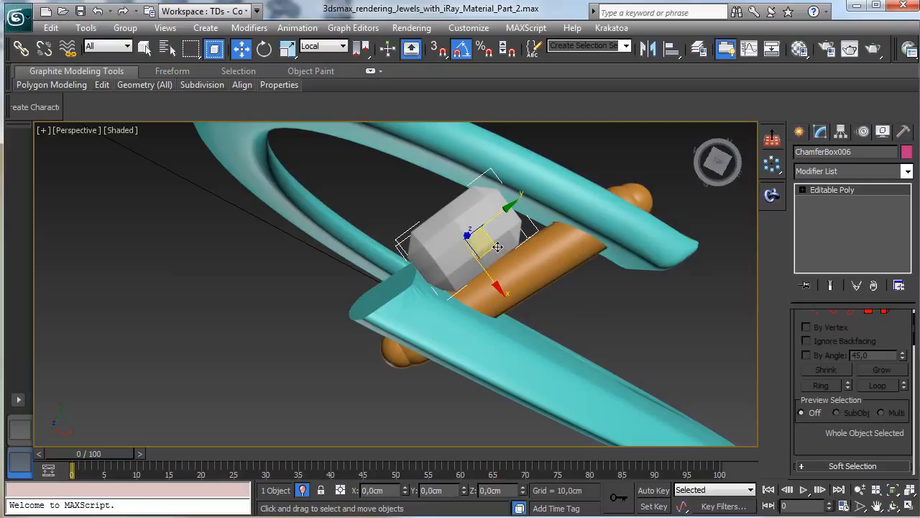
Step: Clone the gem as one Copy on the other side of the pin, turn it slightly and nudge it into place
{"action": "mouse_move", "coordinate": [494, 245]}
{"action": "left_mouse_down", "text": "shift"}
{"action": "mouse_move", "coordinate": [612, 297]}
{"action": "mouse_move", "coordinate": [611, 313]}
{"action": "left_mouse_up", "text": "shift"}
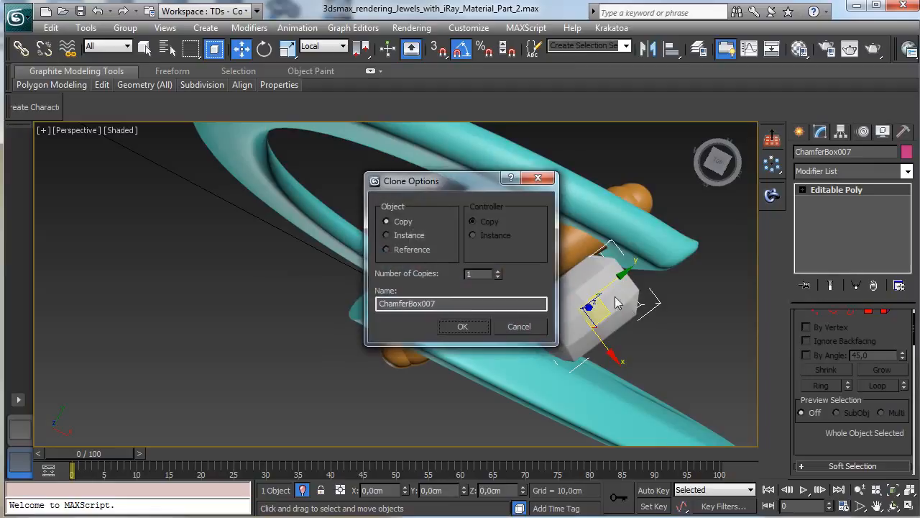
{"action": "left_click", "coordinate": [471, 328]}
{"action": "left_click", "coordinate": [264, 48]}
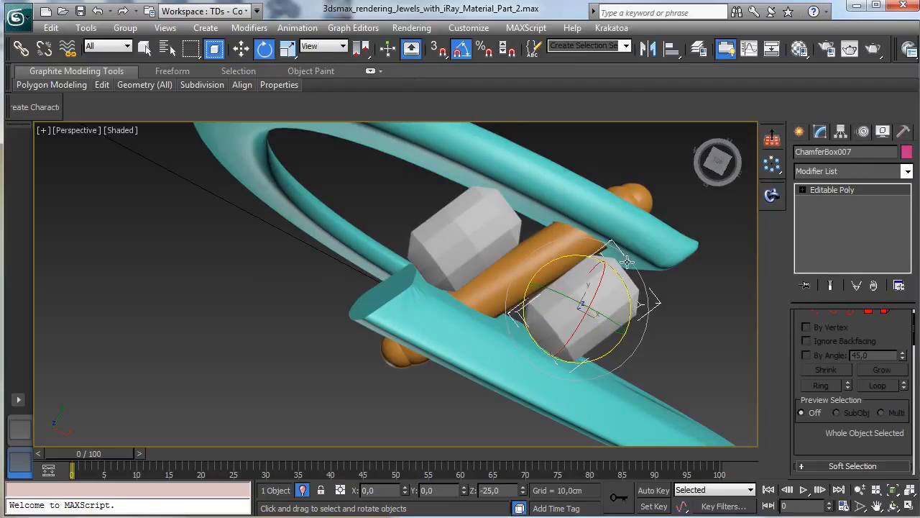
{"action": "left_click_drag", "start_coordinate": [585, 256], "coordinate": [576, 270]}
{"action": "left_click", "coordinate": [240, 50]}
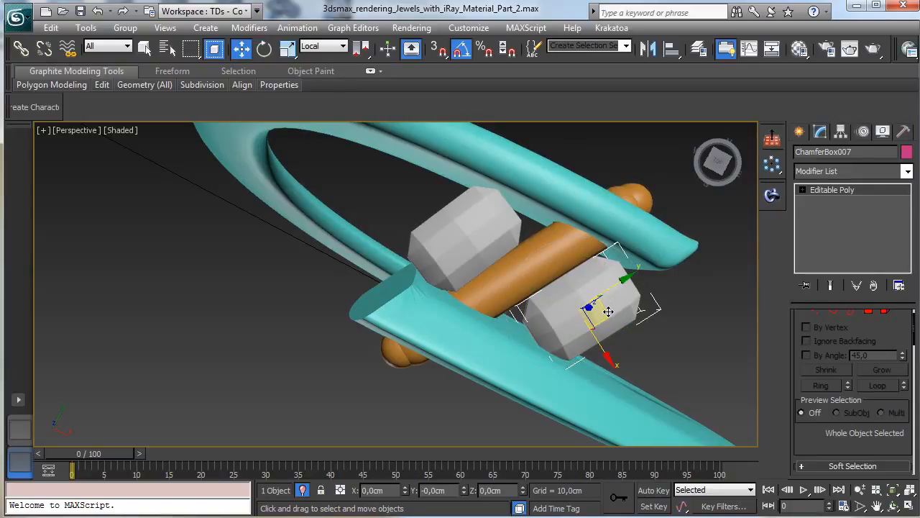
{"action": "mouse_move", "coordinate": [608, 310]}
{"action": "left_mouse_down"}
{"action": "mouse_move", "coordinate": [602, 306]}
{"action": "mouse_move", "coordinate": [611, 308]}
{"action": "left_mouse_up"}
Step: Raise both gems together along their vertical axis until they protrude above the ring's ends
{"action": "left_click", "coordinate": [894, 506]}
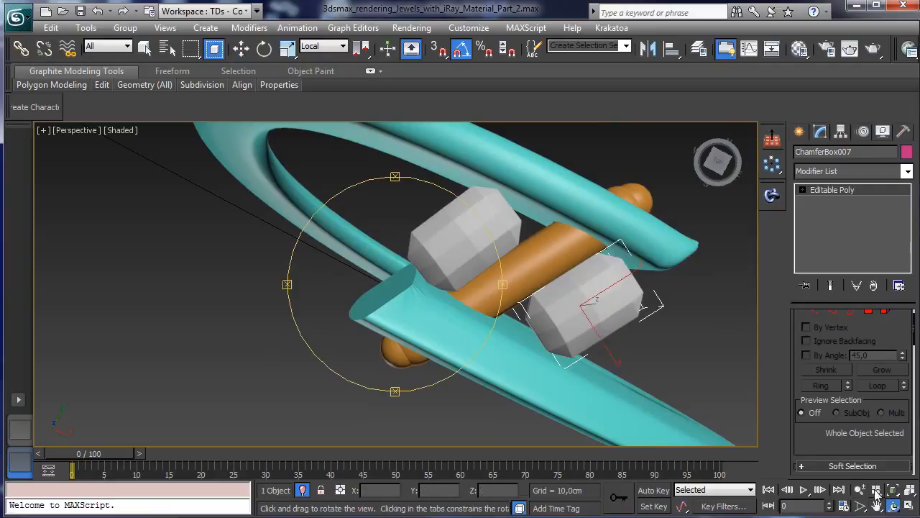
{"action": "left_click_drag", "start_coordinate": [412, 275], "coordinate": [426, 195]}
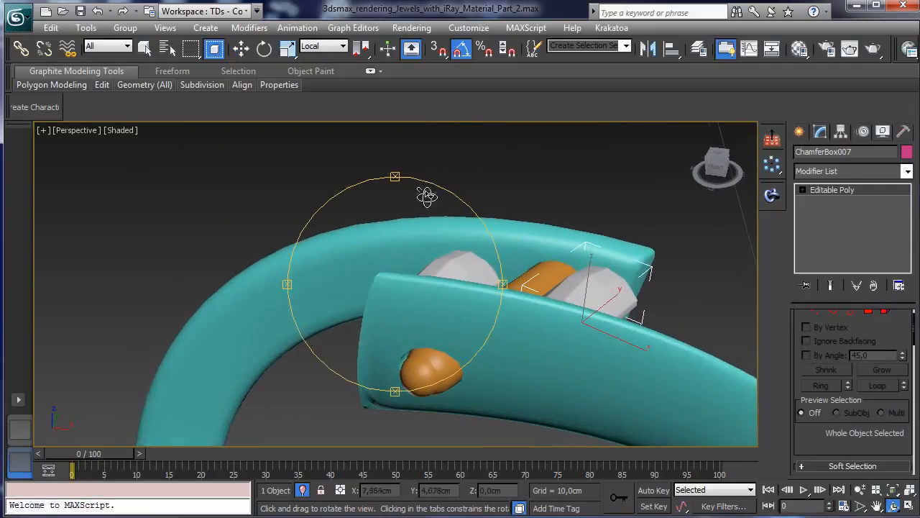
{"action": "left_click", "coordinate": [241, 48]}
{"action": "left_click", "coordinate": [464, 266], "text": "ctrl"}
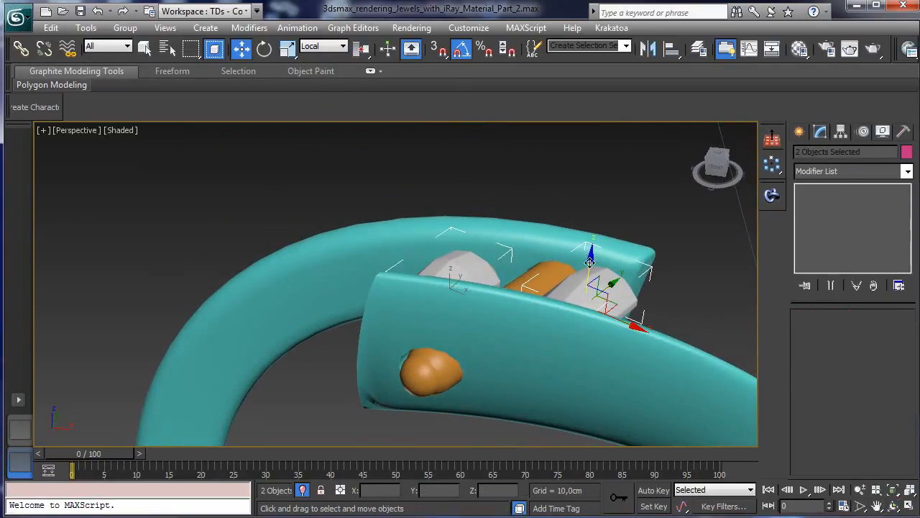
{"action": "left_click_drag", "start_coordinate": [590, 263], "coordinate": [591, 235]}
{"action": "left_click", "coordinate": [660, 195]}
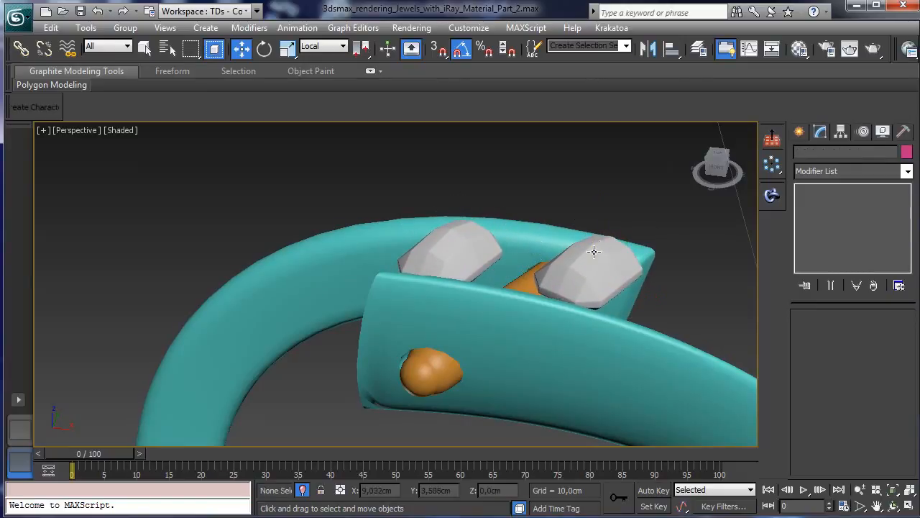
{"action": "left_click", "coordinate": [592, 249]}
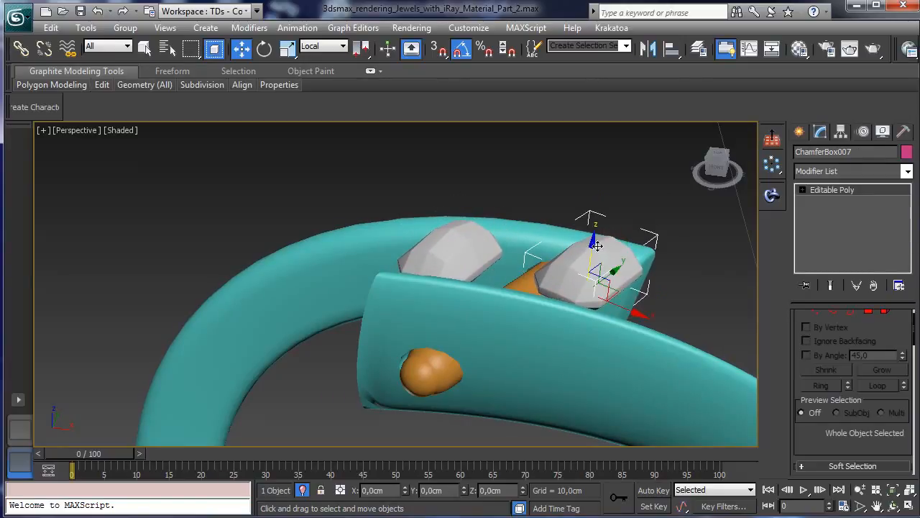
Step: Create a standard sphere with a radius of about 0,114 cm over the pin in the Top view, between the two gems
{"action": "left_click", "coordinate": [892, 507]}
{"action": "mouse_move", "coordinate": [421, 327]}
{"action": "left_mouse_down"}
{"action": "mouse_move", "coordinate": [502, 335]}
{"action": "mouse_move", "coordinate": [524, 245]}
{"action": "mouse_move", "coordinate": [534, 250]}
{"action": "mouse_move", "coordinate": [477, 231]}
{"action": "mouse_move", "coordinate": [499, 228]}
{"action": "mouse_move", "coordinate": [518, 237]}
{"action": "mouse_move", "coordinate": [515, 252]}
{"action": "mouse_move", "coordinate": [519, 237]}
{"action": "mouse_move", "coordinate": [473, 256]}
{"action": "mouse_move", "coordinate": [391, 252]}
{"action": "mouse_move", "coordinate": [395, 366]}
{"action": "mouse_move", "coordinate": [421, 358]}
{"action": "mouse_move", "coordinate": [436, 283]}
{"action": "mouse_move", "coordinate": [411, 277]}
{"action": "mouse_move", "coordinate": [381, 323]}
{"action": "mouse_move", "coordinate": [403, 344]}
{"action": "mouse_move", "coordinate": [430, 325]}
{"action": "left_mouse_up"}
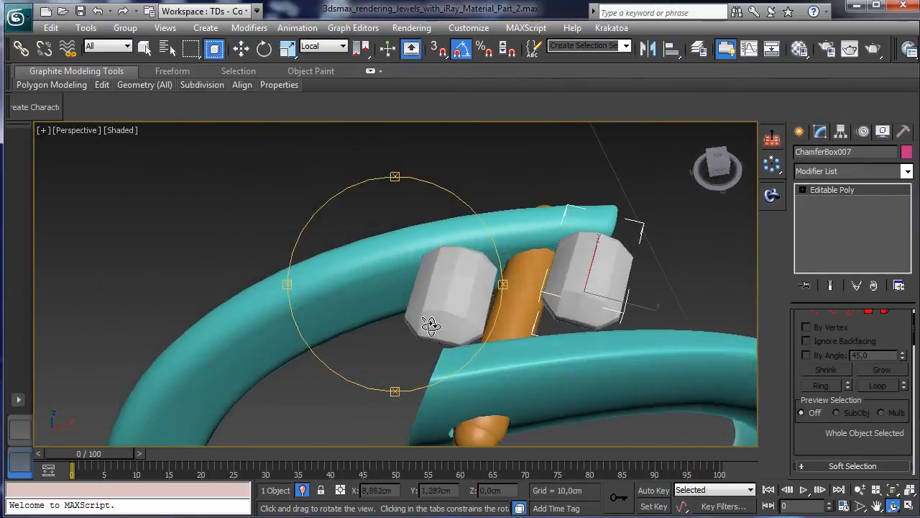
{"action": "left_click", "coordinate": [799, 132]}
{"action": "left_click", "coordinate": [908, 506]}
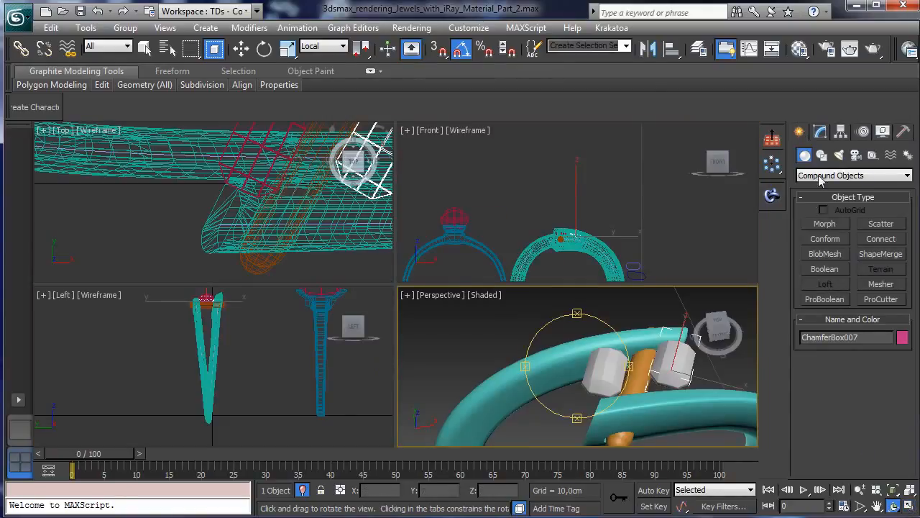
{"action": "left_click", "coordinate": [824, 176]}
{"action": "left_click", "coordinate": [827, 188]}
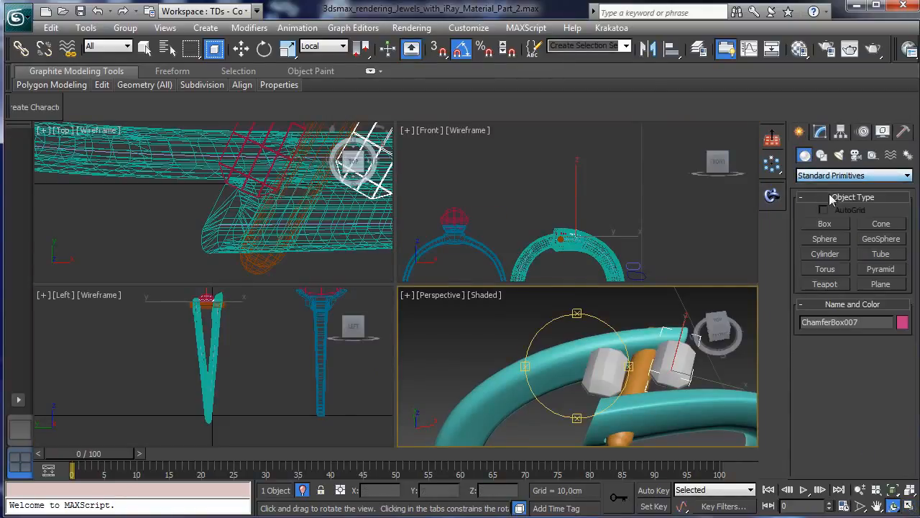
{"action": "left_click", "coordinate": [825, 253]}
{"action": "left_click", "coordinate": [825, 239]}
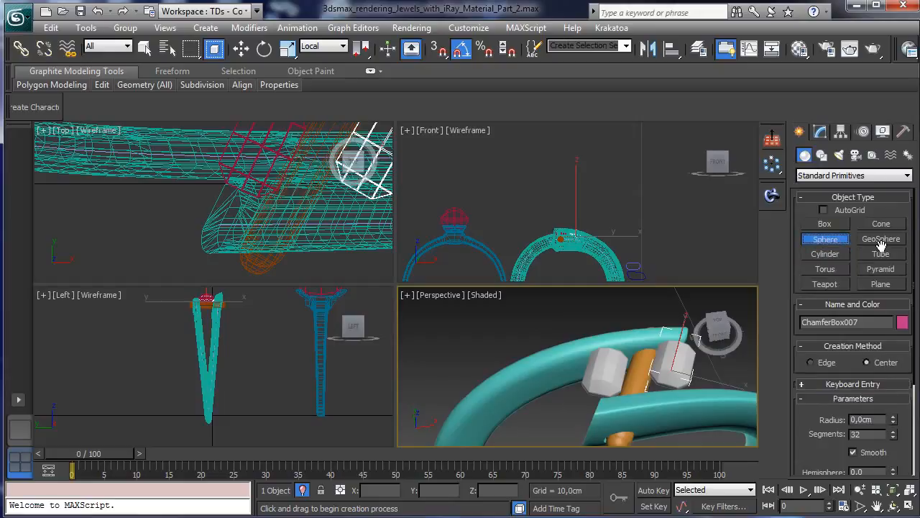
{"action": "left_click", "coordinate": [875, 241]}
{"action": "left_click", "coordinate": [820, 241]}
{"action": "mouse_move", "coordinate": [293, 200]}
{"action": "left_mouse_down"}
{"action": "mouse_move", "coordinate": [306, 215]}
{"action": "mouse_move", "coordinate": [309, 246]}
{"action": "left_mouse_up"}
{"action": "right_click", "coordinate": [306, 214]}
Step: Move the sphere straight up in the Front view until it protrudes from the ring's top beside the gems
{"action": "left_click", "coordinate": [241, 49]}
{"action": "right_click", "coordinate": [621, 256]}
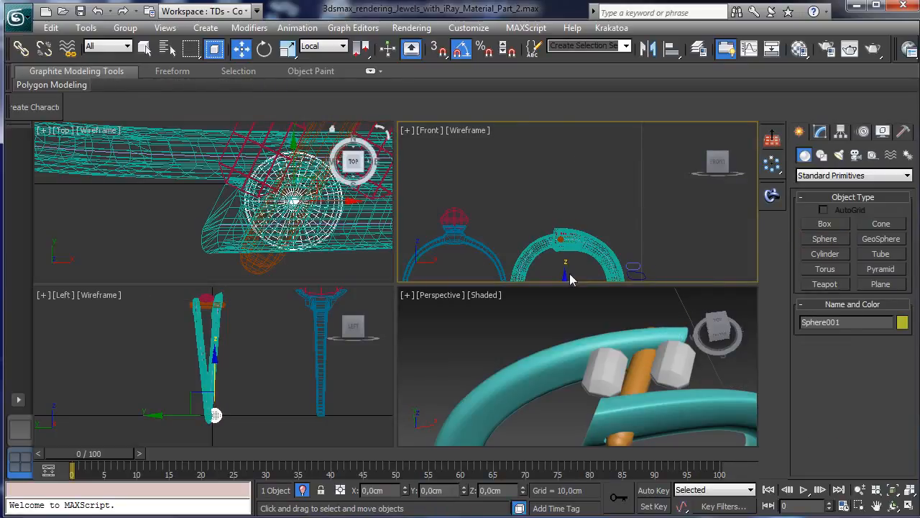
{"action": "left_click", "coordinate": [568, 277]}
{"action": "left_click", "coordinate": [215, 415]}
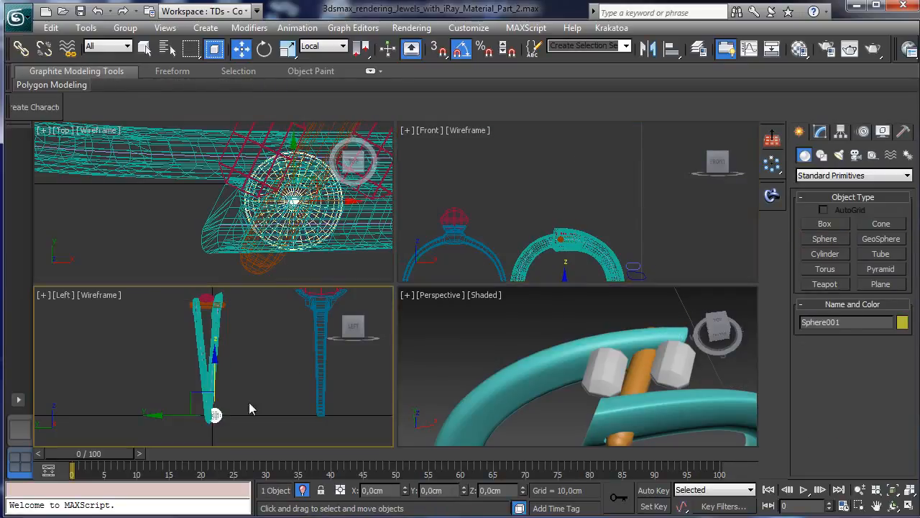
{"action": "right_click", "coordinate": [565, 282]}
{"action": "left_click_drag", "start_coordinate": [565, 281], "coordinate": [573, 237]}
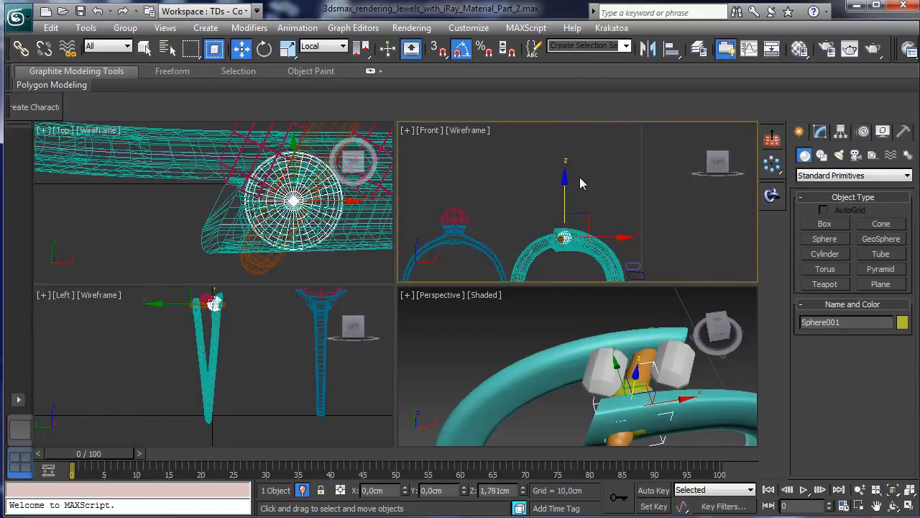
{"action": "right_click", "coordinate": [667, 347]}
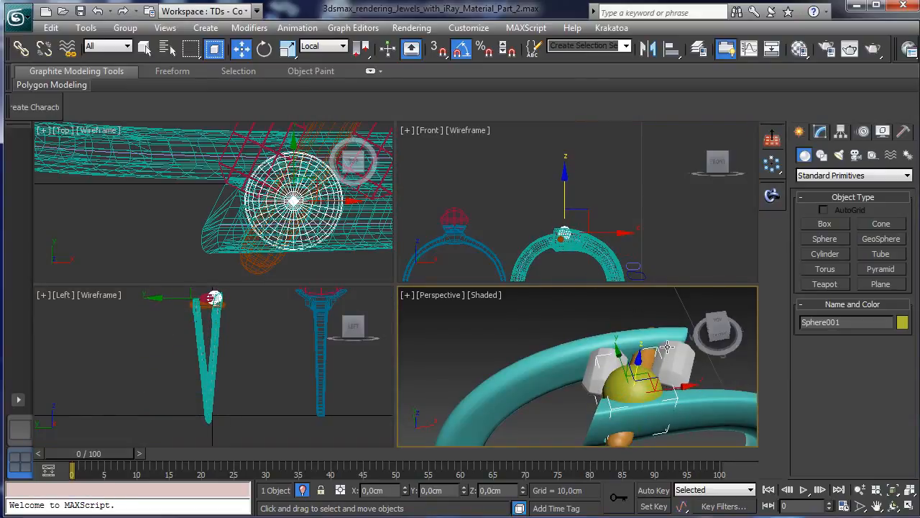
Step: Turn off smoothing on the sphere and reduce its segments to 10 for a faceted look
{"action": "left_click", "coordinate": [820, 132]}
{"action": "left_click_drag", "start_coordinate": [894, 358], "coordinate": [881, 397]}
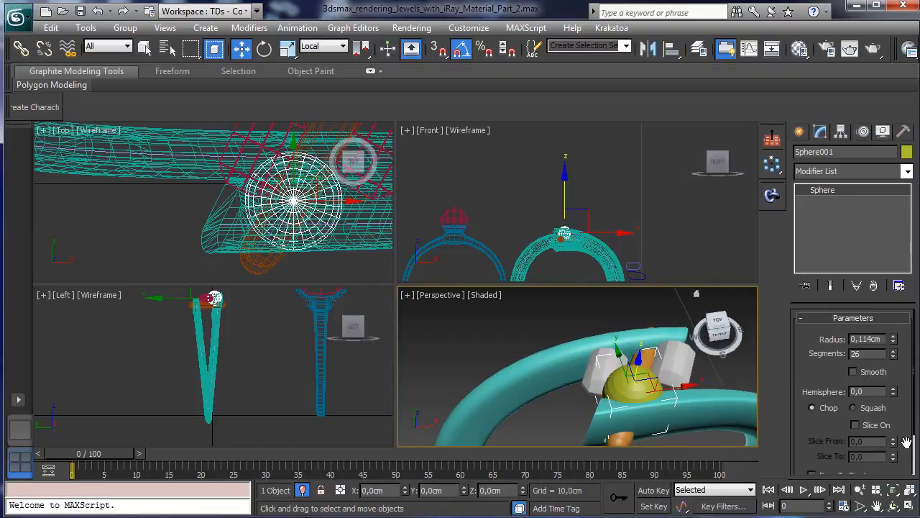
{"action": "left_click", "coordinate": [908, 507]}
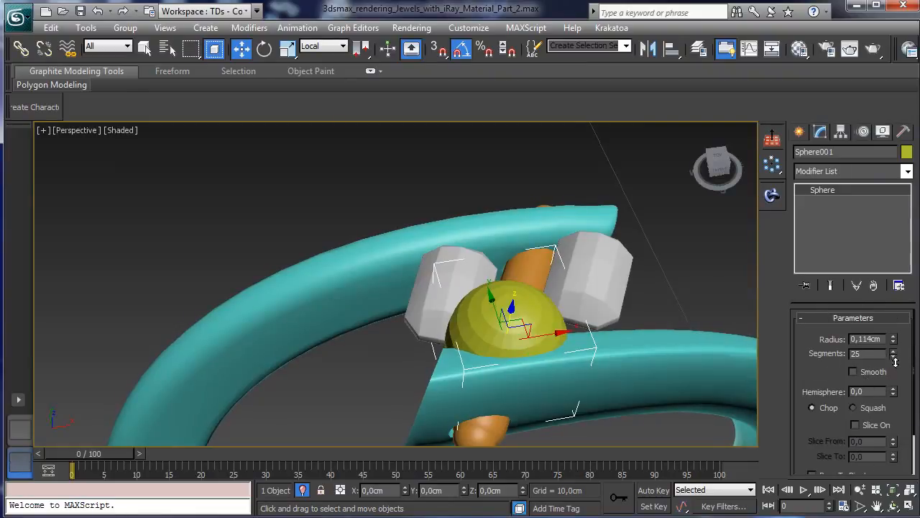
{"action": "left_click_drag", "start_coordinate": [895, 361], "coordinate": [883, 469]}
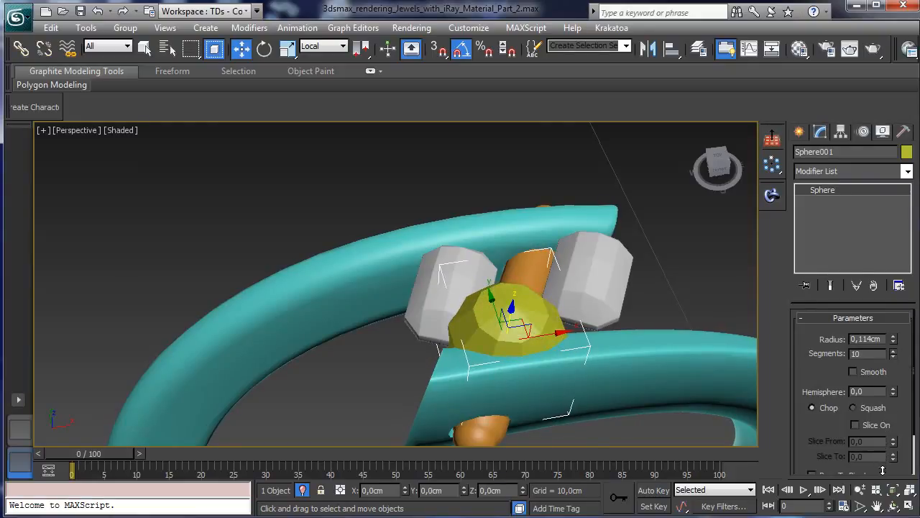
Step: Convert the faceted sphere to an Editable Poly
{"action": "right_click", "coordinate": [477, 311]}
{"action": "mouse_move", "coordinate": [585, 434]}
{"action": "left_click", "coordinate": [403, 440]}
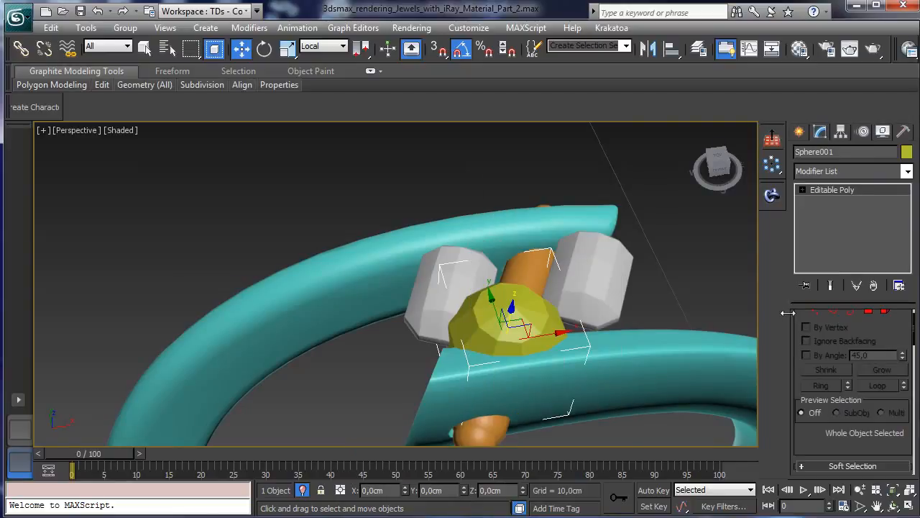
Step: Select all edges of the faceted sphere and start a chamfer with an amount of 0,01 cm and 1 segment
{"action": "left_click", "coordinate": [833, 313]}
{"action": "left_click_drag", "start_coordinate": [437, 272], "coordinate": [704, 364]}
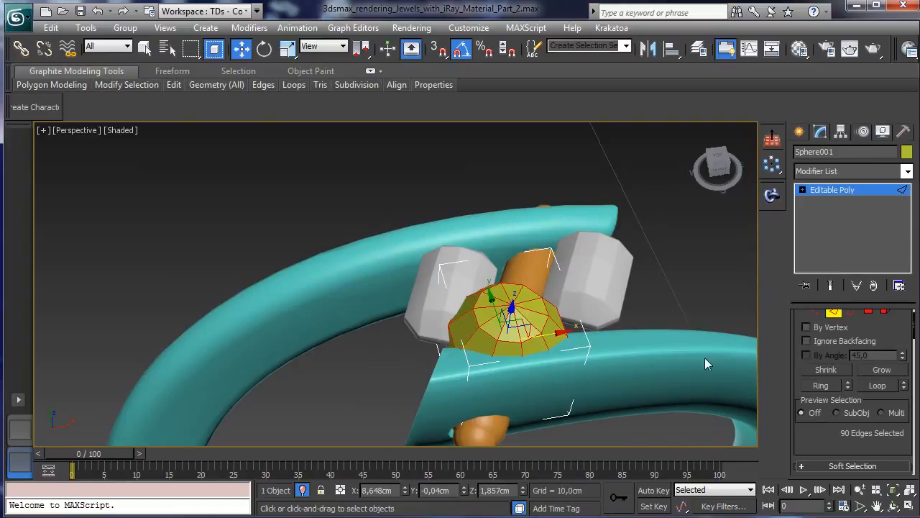
{"action": "left_click_drag", "start_coordinate": [812, 439], "coordinate": [822, 355]}
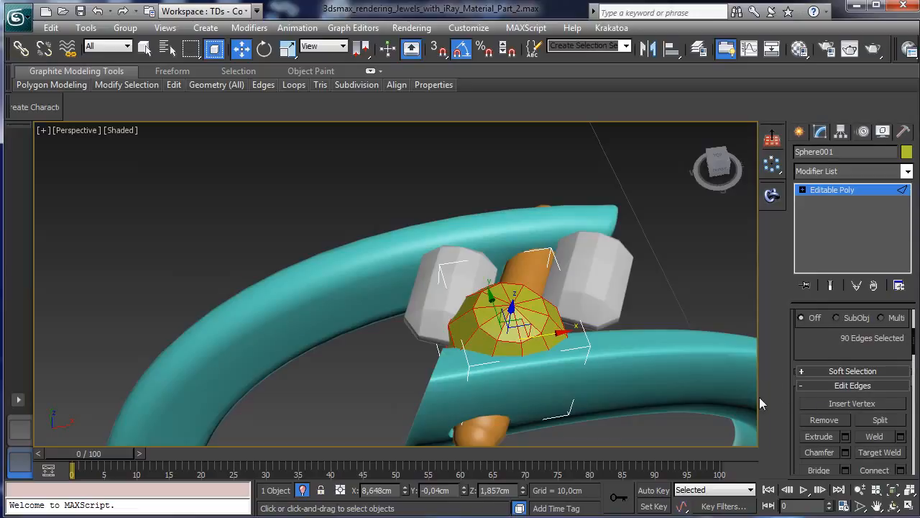
{"action": "left_click", "coordinate": [875, 505]}
{"action": "left_click_drag", "start_coordinate": [498, 374], "coordinate": [425, 348]}
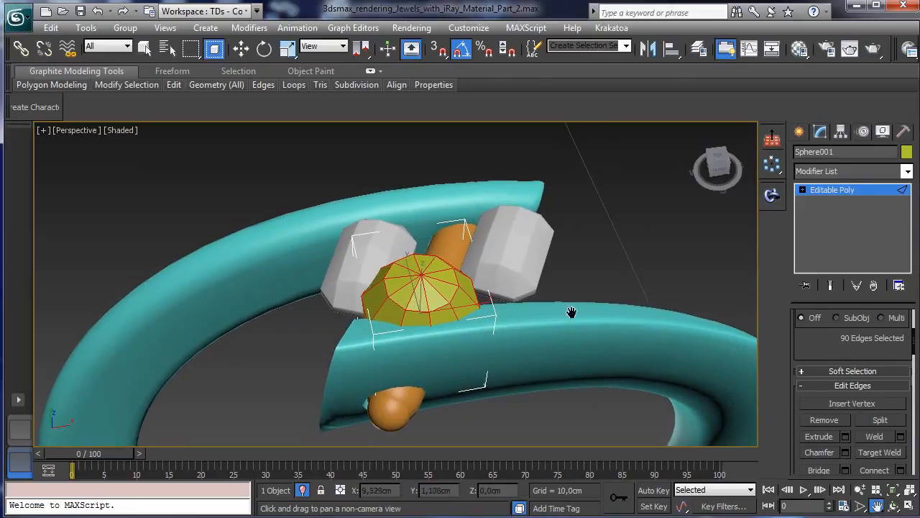
{"action": "left_click", "coordinate": [847, 451]}
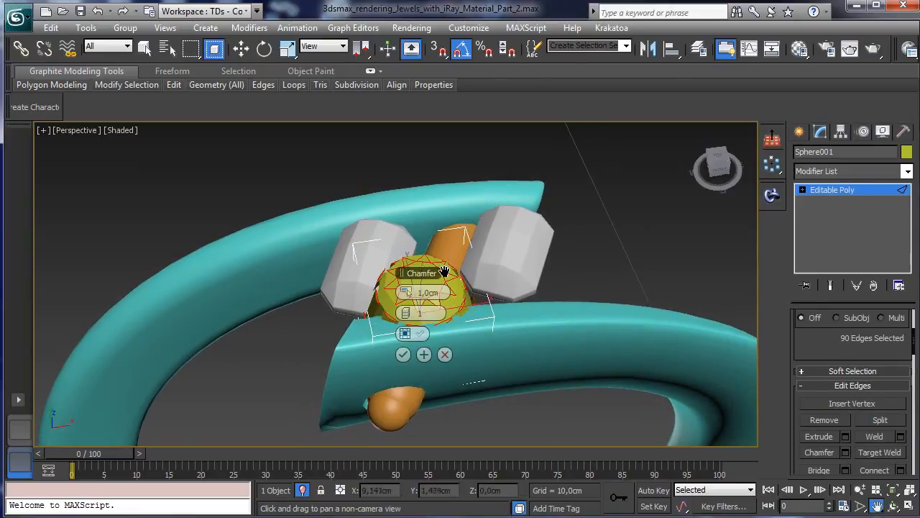
{"action": "left_click_drag", "start_coordinate": [415, 277], "coordinate": [642, 252]}
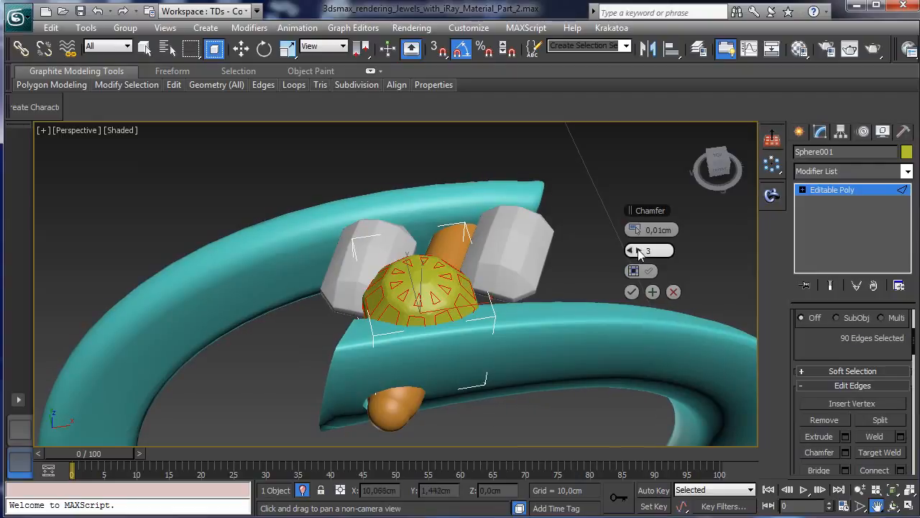
{"action": "left_click_drag", "start_coordinate": [633, 252], "coordinate": [629, 253]}
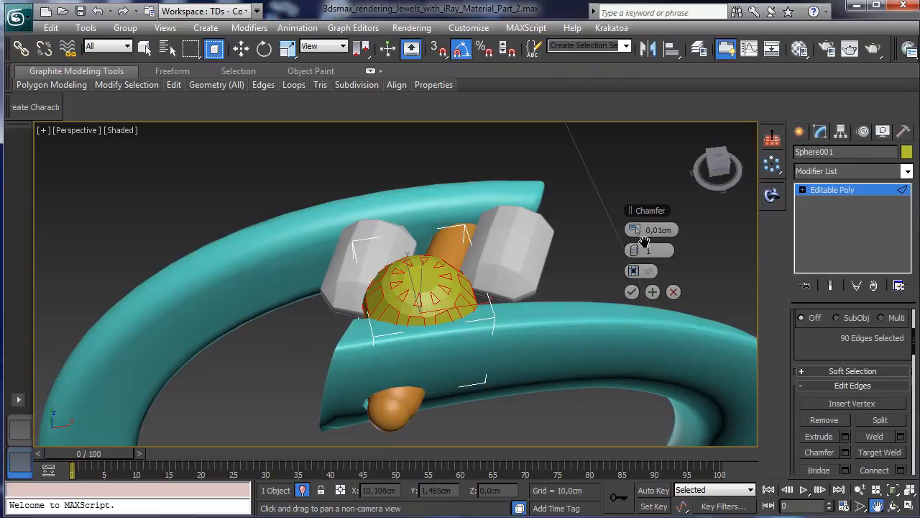
Step: Reduce the edge chamfer amount to 0,002 cm, apply it, and leave edge editing on the sphere
{"action": "left_click", "coordinate": [629, 231]}
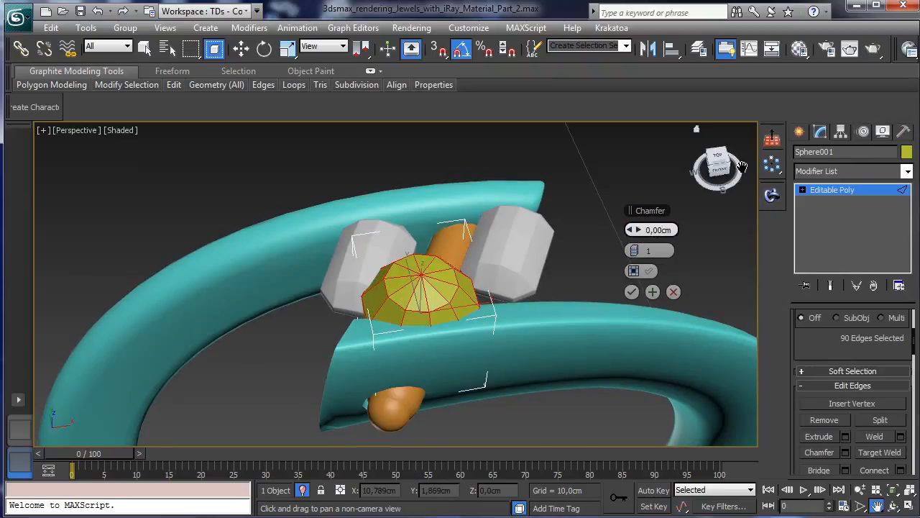
{"action": "type", "text": "5"}
{"action": "key", "text": "Return"}
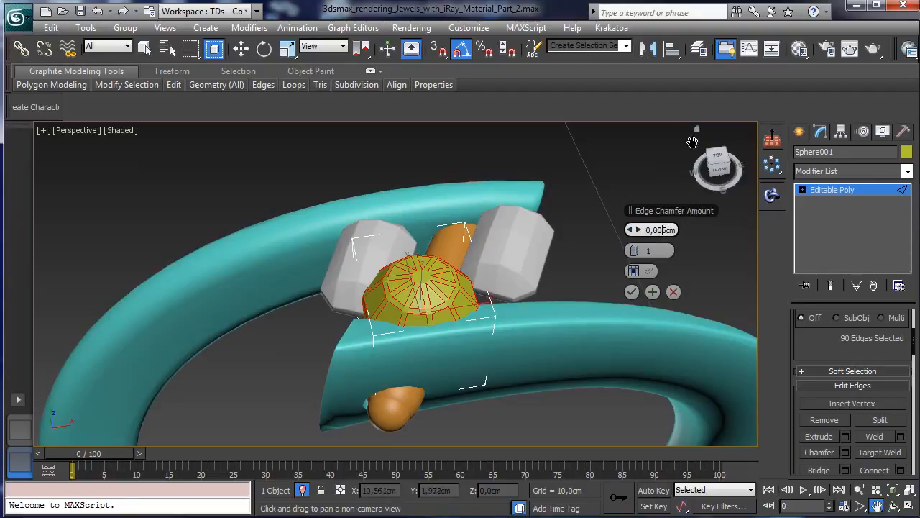
{"action": "key", "text": "BackSpace"}
{"action": "type", "text": "2"}
{"action": "key", "text": "Return"}
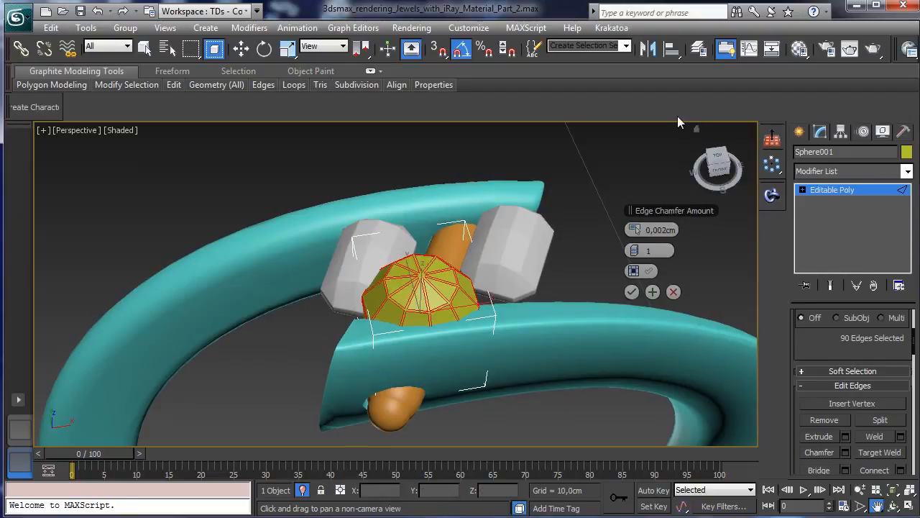
{"action": "left_click", "coordinate": [653, 292]}
{"action": "left_click", "coordinate": [812, 191]}
{"action": "key", "text": "w"}
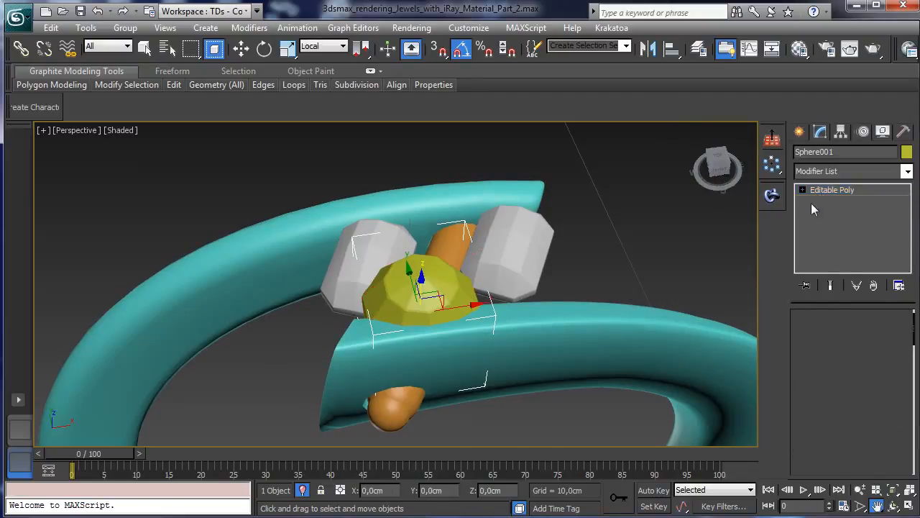
{"action": "left_click", "coordinate": [287, 49]}
{"action": "left_click", "coordinate": [907, 171]}
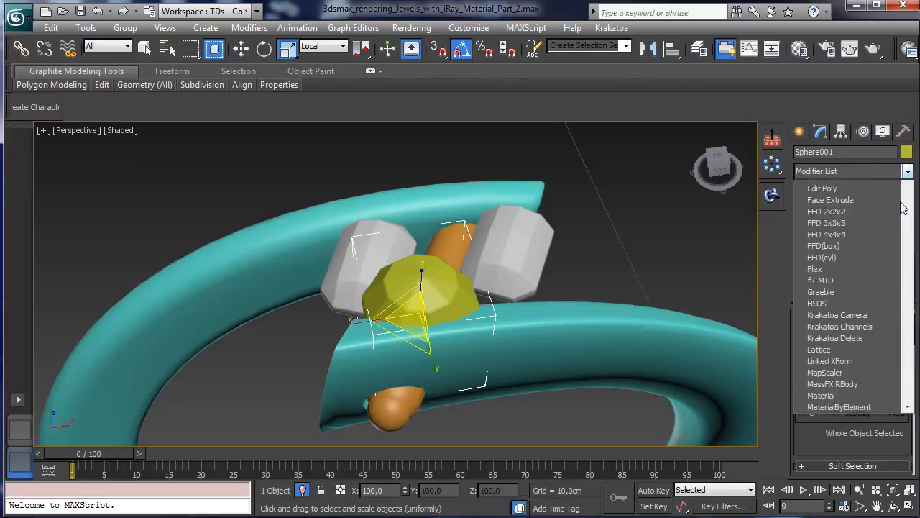
{"action": "scroll", "coordinate": [853, 431], "scroll_direction": "down", "scroll_amount": 8}
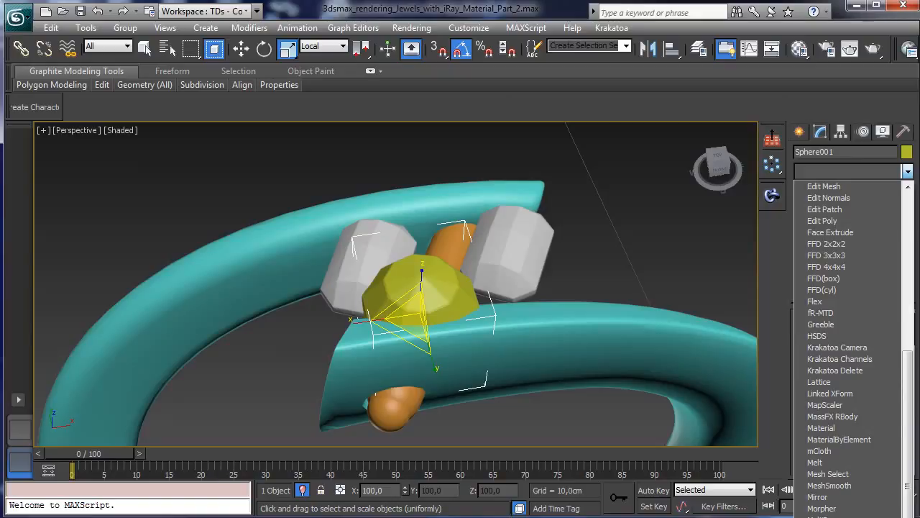
{"action": "scroll", "coordinate": [852, 353], "scroll_direction": "down", "scroll_amount": 6}
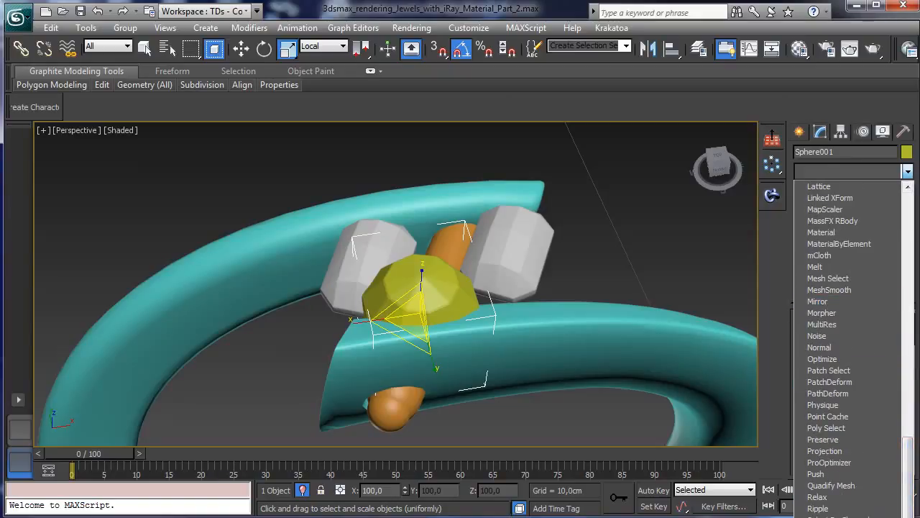
{"action": "left_click", "coordinate": [819, 514]}
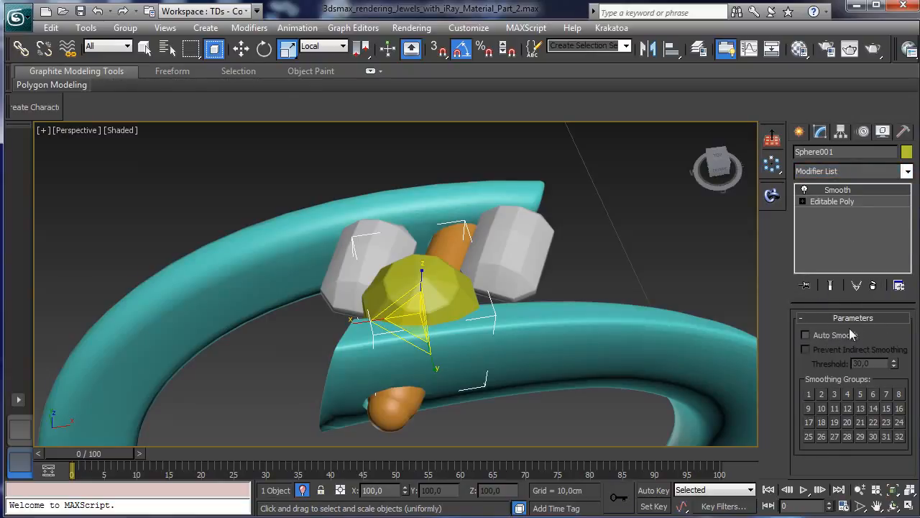
{"action": "left_click", "coordinate": [874, 285]}
Step: Scale the sphere down uniformly to roughly half its size and set the Top view to shaded display
{"action": "left_click_drag", "start_coordinate": [409, 318], "coordinate": [383, 370]}
{"action": "left_click", "coordinate": [909, 507]}
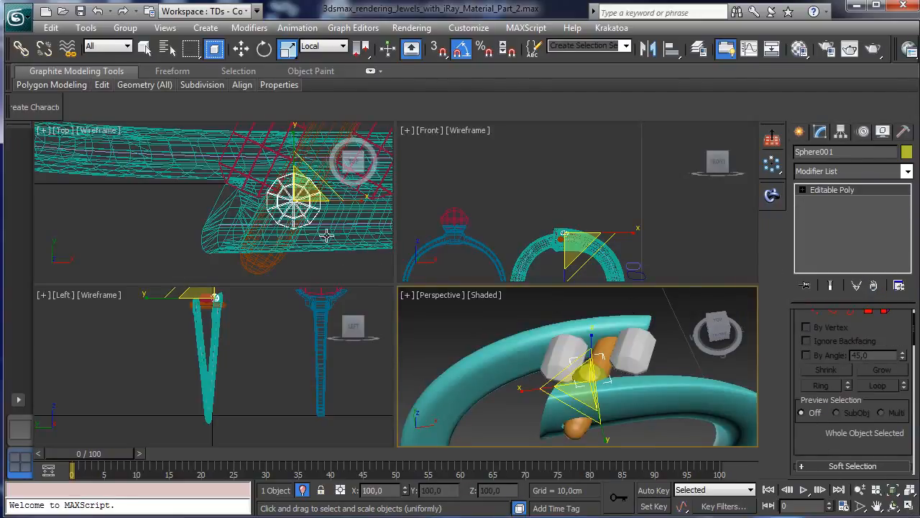
{"action": "right_click", "coordinate": [346, 227]}
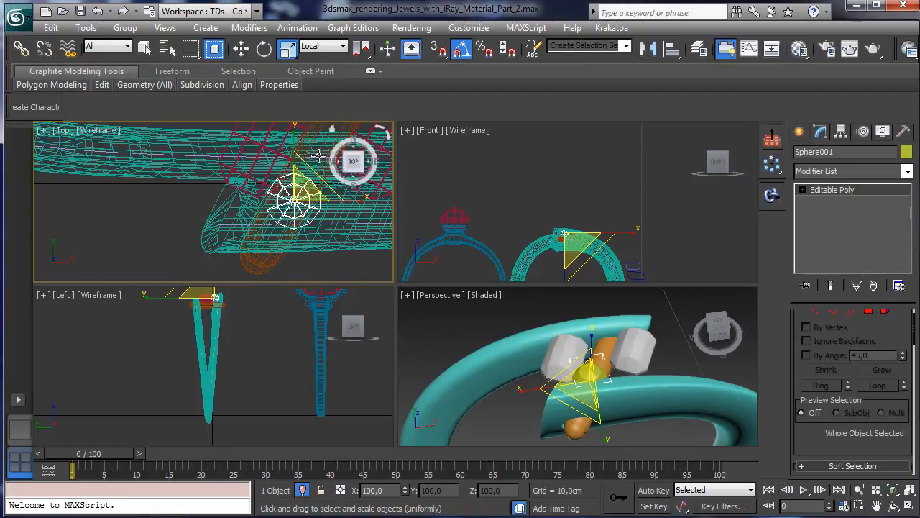
{"action": "left_click", "coordinate": [99, 130]}
{"action": "left_click", "coordinate": [128, 159]}
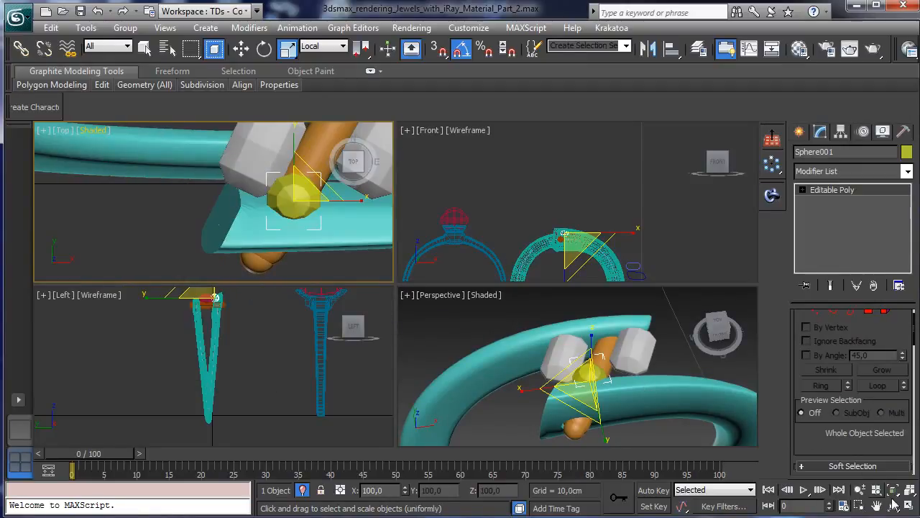
Step: Move the sphere onto the slanted pin between the two gems in the Top view and scale it down slightly
{"action": "left_click", "coordinate": [897, 491]}
{"action": "left_click", "coordinate": [865, 491]}
{"action": "left_click_drag", "start_coordinate": [244, 189], "coordinate": [176, 272]}
{"action": "left_click", "coordinate": [909, 506]}
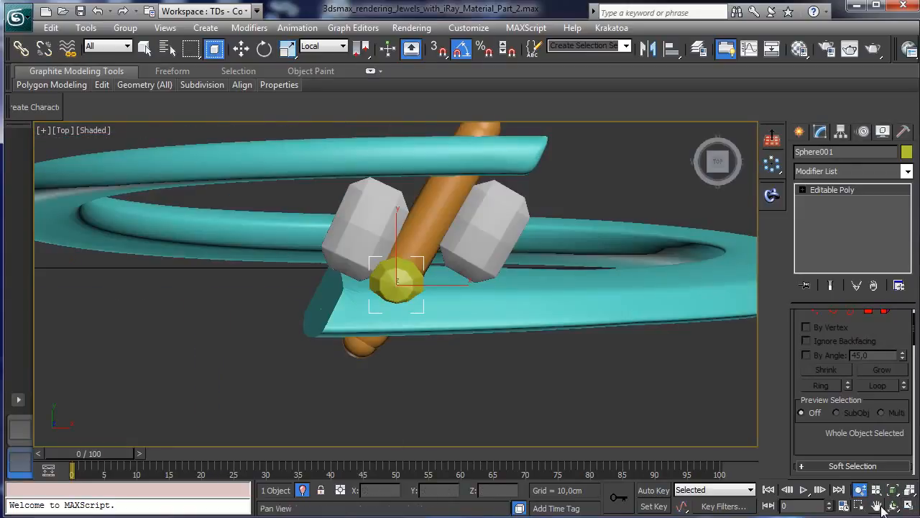
{"action": "left_click", "coordinate": [878, 506]}
{"action": "left_click_drag", "start_coordinate": [470, 267], "coordinate": [383, 328]}
{"action": "key", "text": "w"}
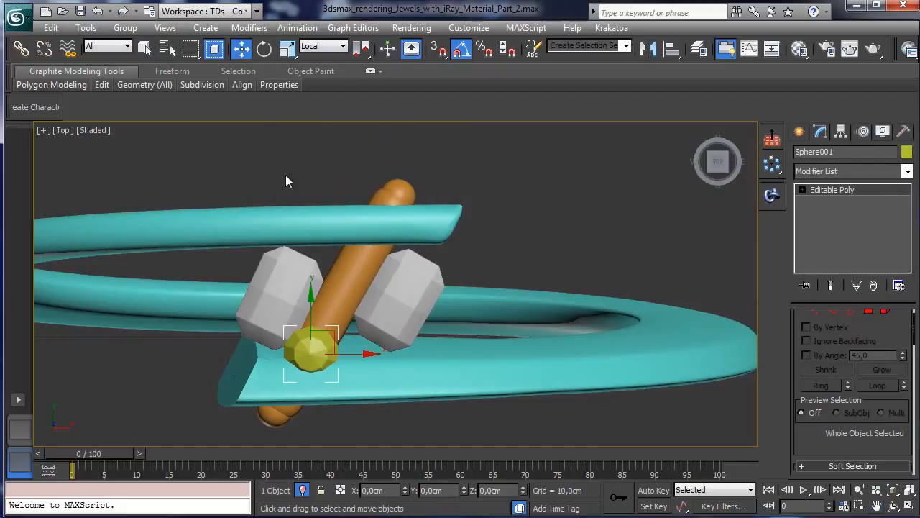
{"action": "mouse_move", "coordinate": [327, 325]}
{"action": "left_mouse_down"}
{"action": "mouse_move", "coordinate": [341, 299]}
{"action": "mouse_move", "coordinate": [335, 328]}
{"action": "left_mouse_up"}
{"action": "left_click", "coordinate": [287, 48]}
{"action": "left_click", "coordinate": [241, 48]}
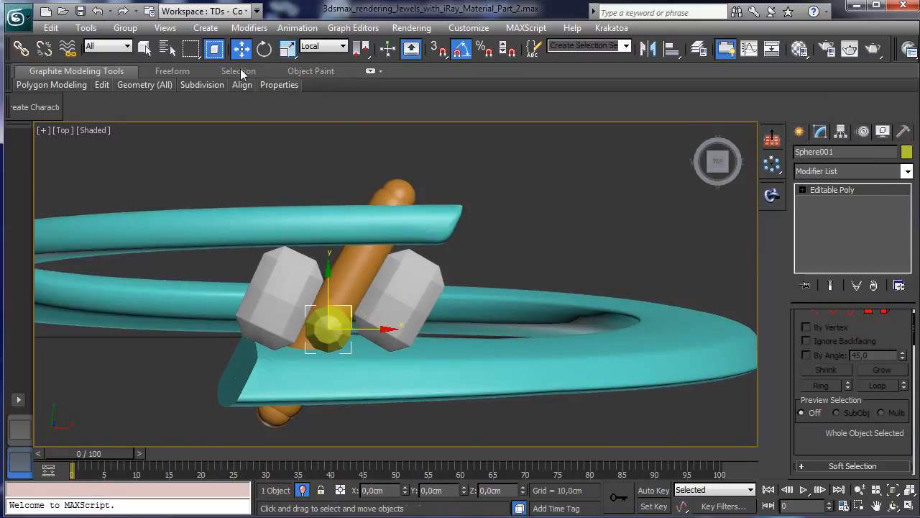
{"action": "left_click_drag", "start_coordinate": [349, 309], "coordinate": [363, 266]}
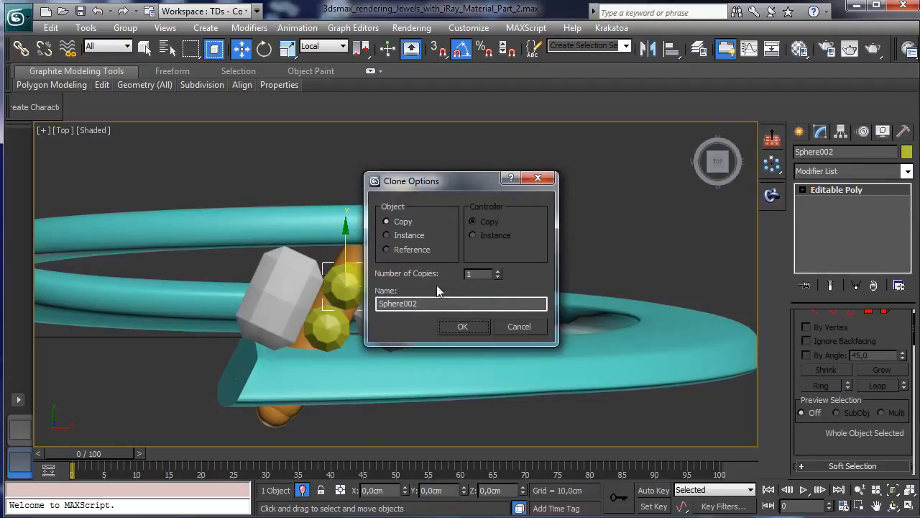
{"action": "left_click", "coordinate": [462, 327]}
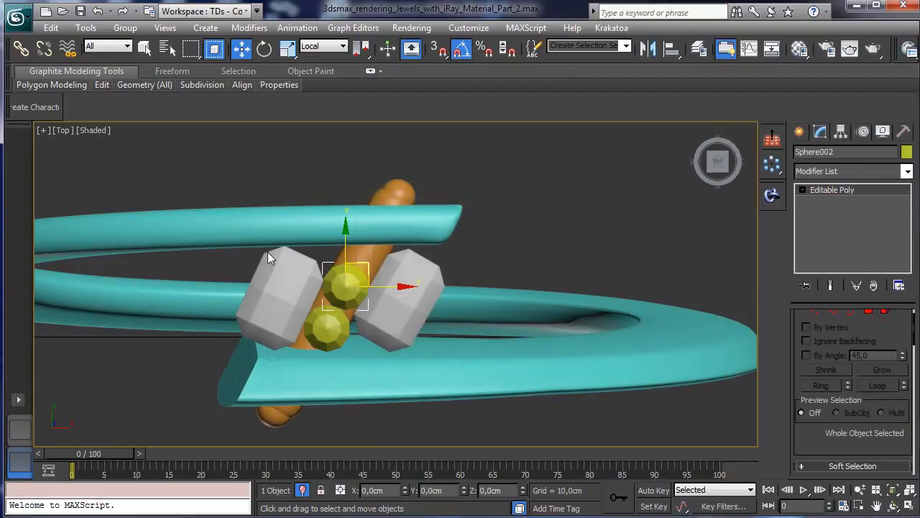
{"action": "key", "text": "Delete"}
Step: Scale the faceted sphere uniformly to about 87 percent
{"action": "left_click", "coordinate": [336, 329]}
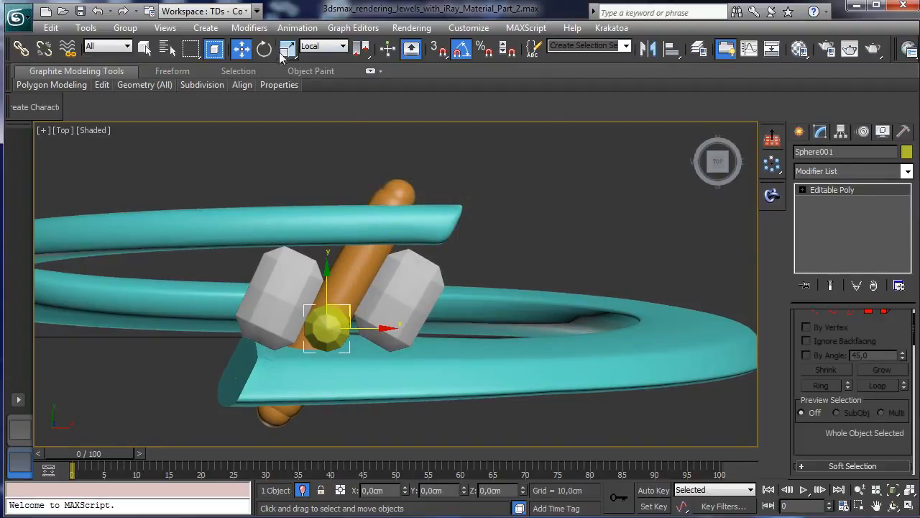
{"action": "left_click", "coordinate": [284, 52]}
{"action": "left_click_drag", "start_coordinate": [337, 318], "coordinate": [332, 331]}
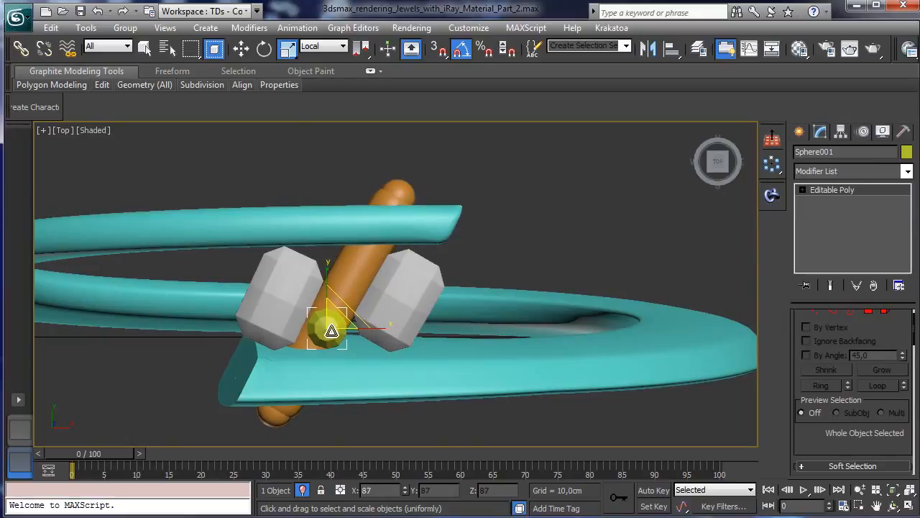
Step: Position the sphere at the pin's lower end and make two copies of it in a row along the pin between the gems
{"action": "left_click", "coordinate": [241, 48]}
{"action": "mouse_move", "coordinate": [350, 308]}
{"action": "left_mouse_down"}
{"action": "mouse_move", "coordinate": [341, 317]}
{"action": "mouse_move", "coordinate": [374, 273]}
{"action": "mouse_move", "coordinate": [380, 243]}
{"action": "mouse_move", "coordinate": [358, 278]}
{"action": "left_mouse_up"}
{"action": "left_click", "coordinate": [462, 326]}
{"action": "left_click", "coordinate": [477, 328]}
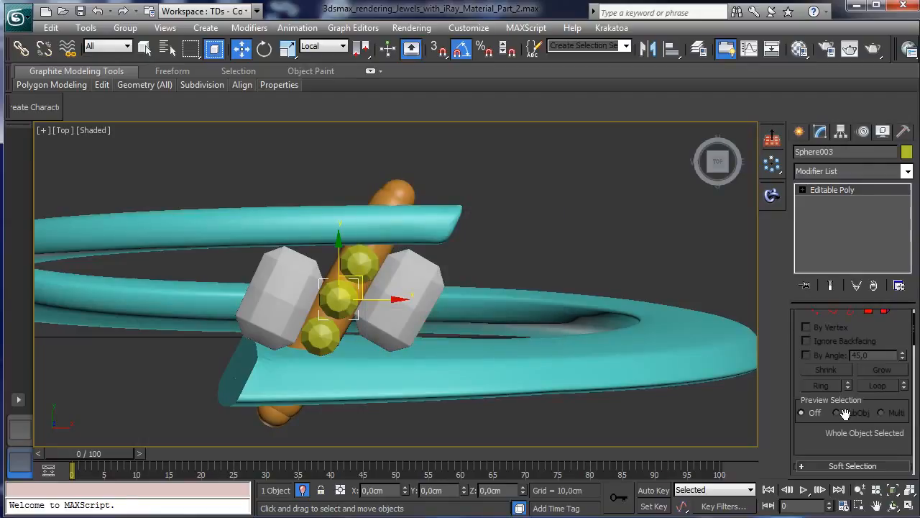
Step: Examine the row of stones in the Perspective view, and frame the other ring, Ring_002, to inspect it from the side
{"action": "left_click", "coordinate": [908, 506]}
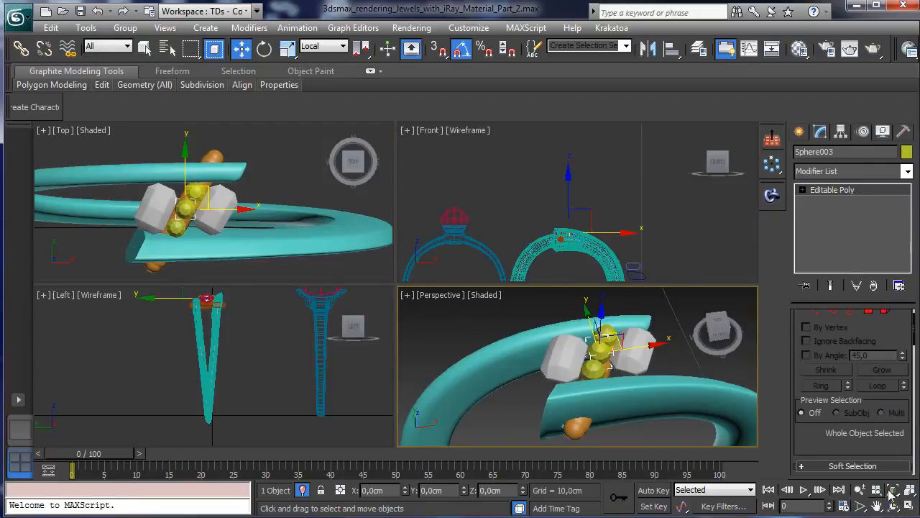
{"action": "left_click", "coordinate": [894, 505]}
{"action": "left_click_drag", "start_coordinate": [537, 365], "coordinate": [536, 323]}
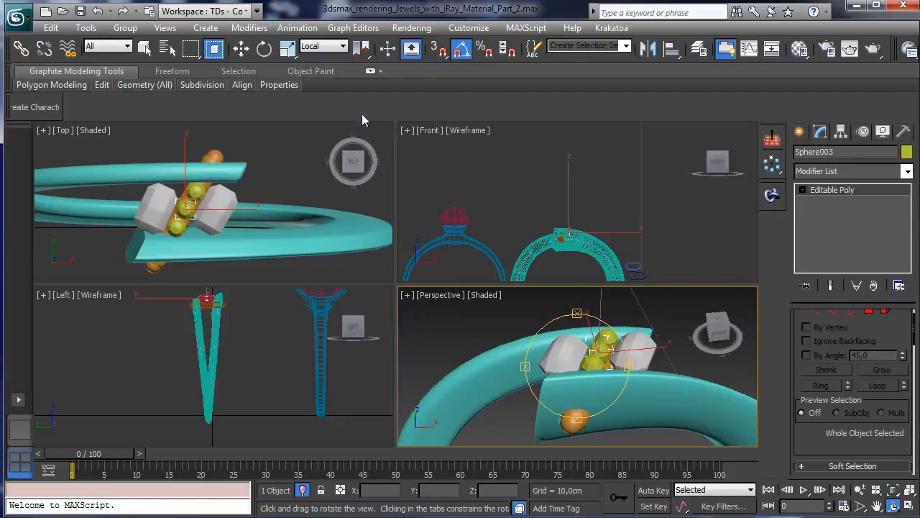
{"action": "left_click", "coordinate": [150, 48]}
{"action": "left_click", "coordinate": [460, 230]}
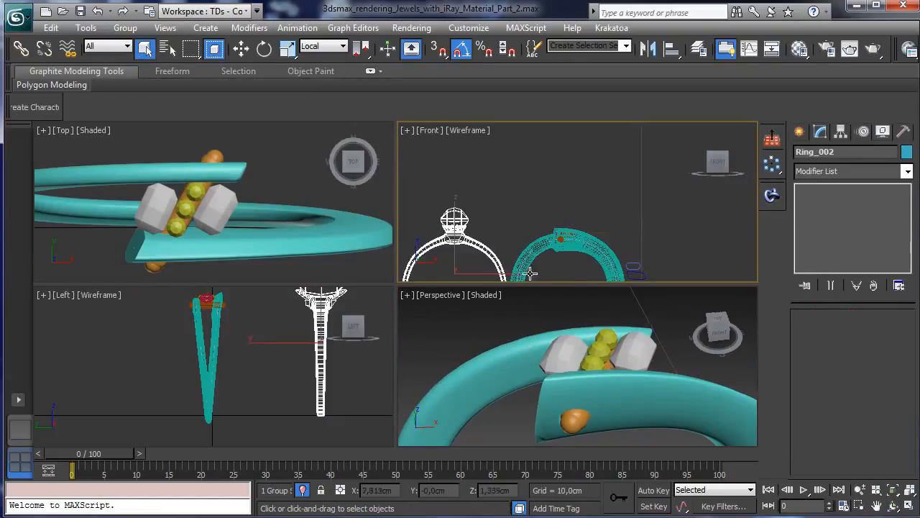
{"action": "left_click", "coordinate": [634, 366]}
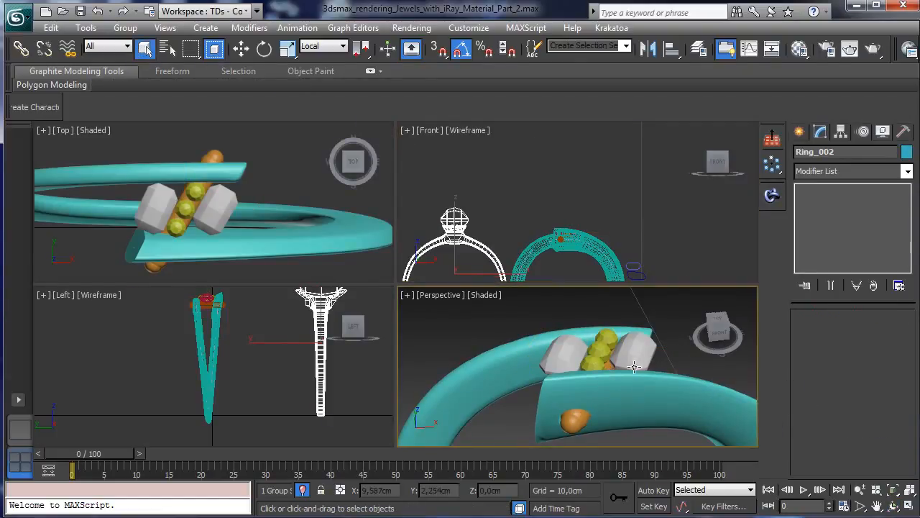
{"action": "left_click", "coordinate": [893, 490]}
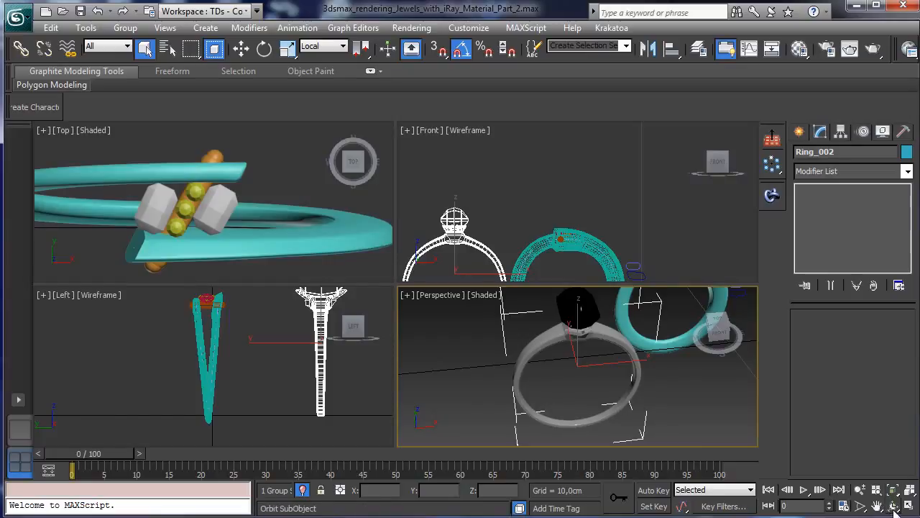
{"action": "left_click", "coordinate": [893, 505]}
{"action": "left_click_drag", "start_coordinate": [596, 371], "coordinate": [632, 335]}
{"action": "left_click", "coordinate": [144, 48]}
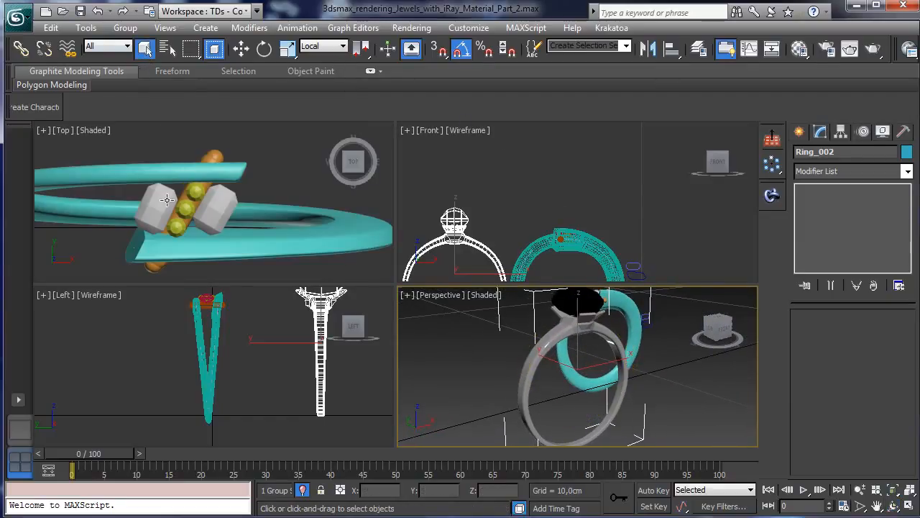
Step: Frame the gem beyond the spheres in the Perspective view and examine the stone arrangement between the ring's ends from several angles
{"action": "left_click", "coordinate": [216, 208]}
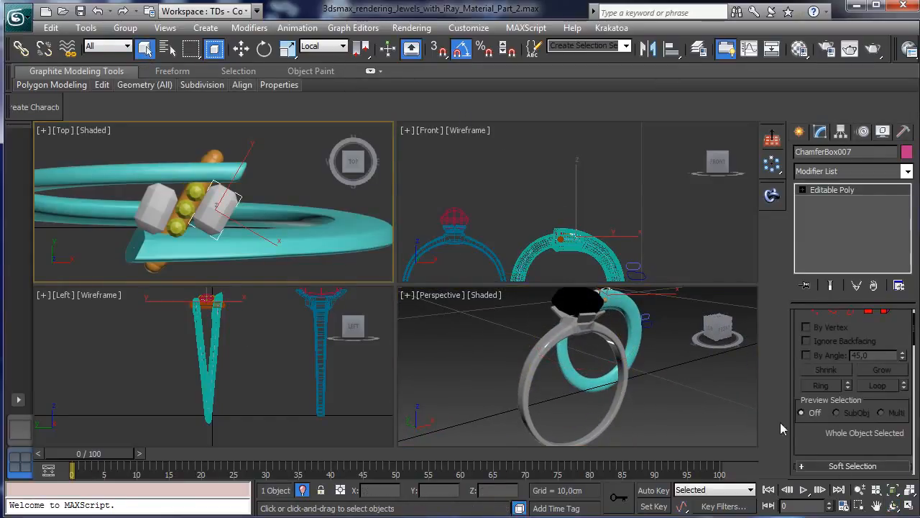
{"action": "right_click", "coordinate": [653, 261]}
{"action": "right_click", "coordinate": [724, 395]}
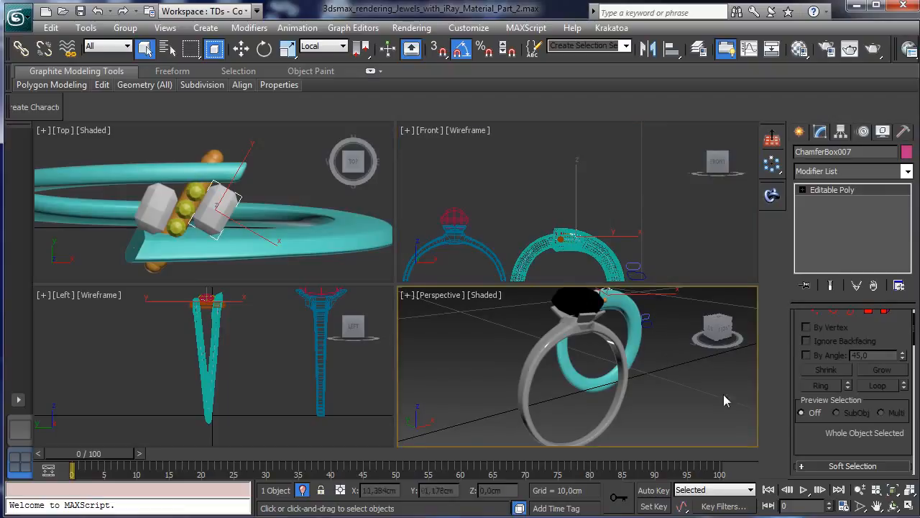
{"action": "left_click", "coordinate": [893, 491]}
{"action": "left_click", "coordinate": [894, 506]}
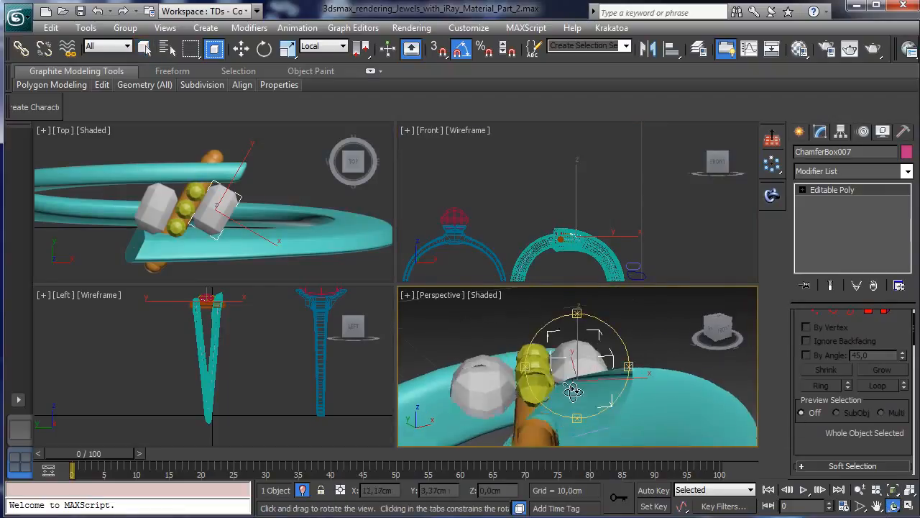
{"action": "left_click_drag", "start_coordinate": [568, 374], "coordinate": [702, 417]}
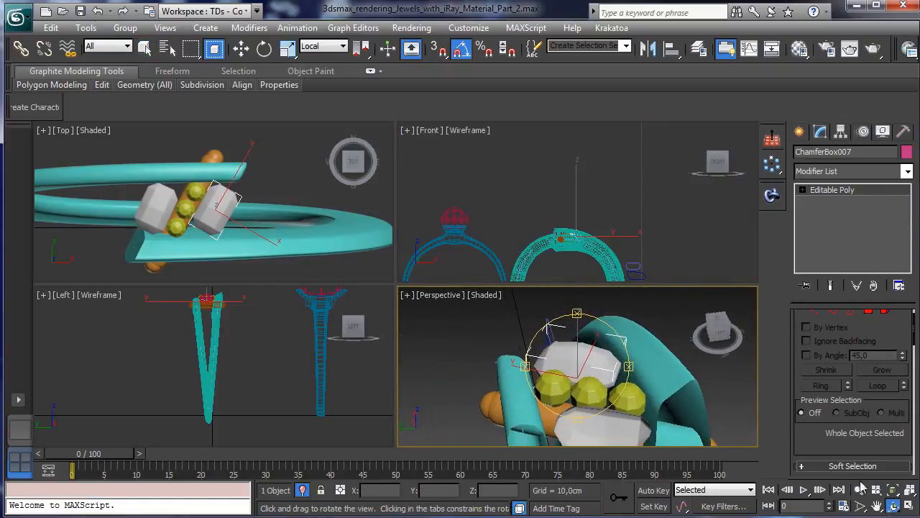
Step: Make an independent copy of the large gem in front of the three spheres, in place, in the maximized Perspective view
{"action": "left_click", "coordinate": [861, 490]}
{"action": "left_click_drag", "start_coordinate": [599, 381], "coordinate": [610, 416]}
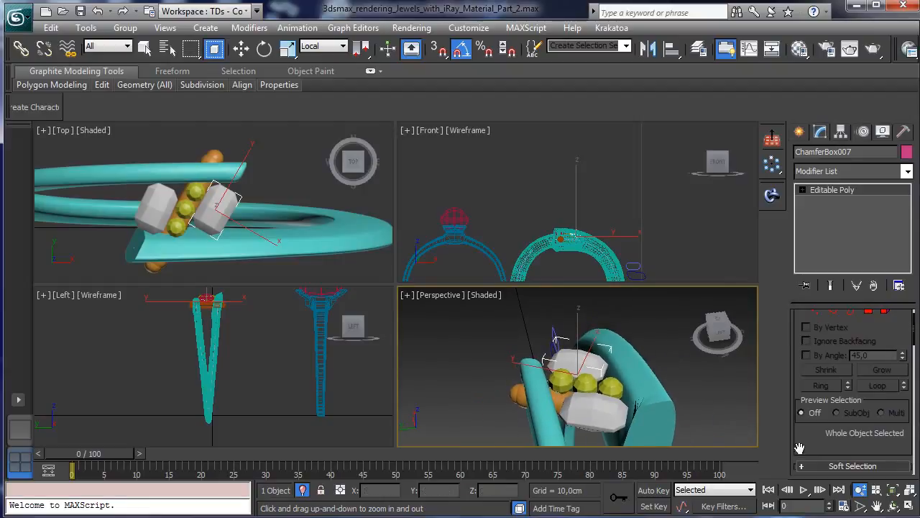
{"action": "left_click", "coordinate": [910, 508]}
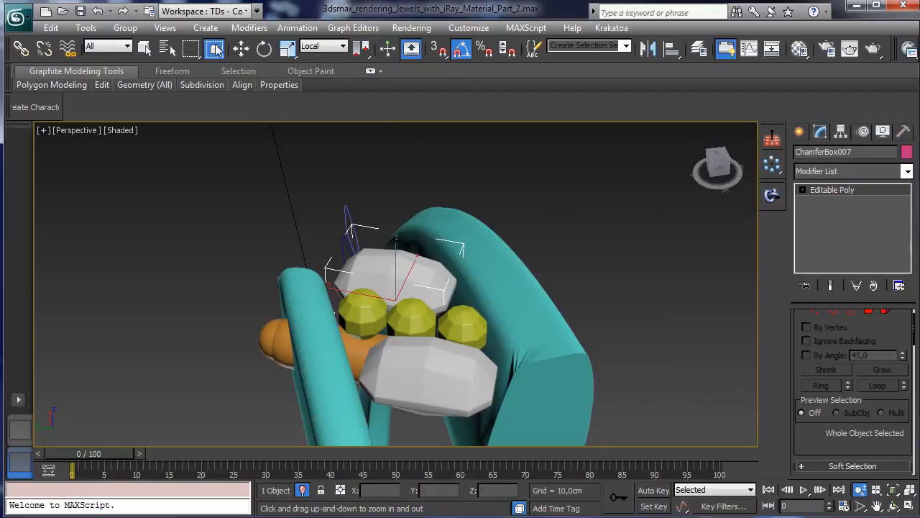
{"action": "left_click", "coordinate": [241, 48]}
{"action": "left_click", "coordinate": [432, 375]}
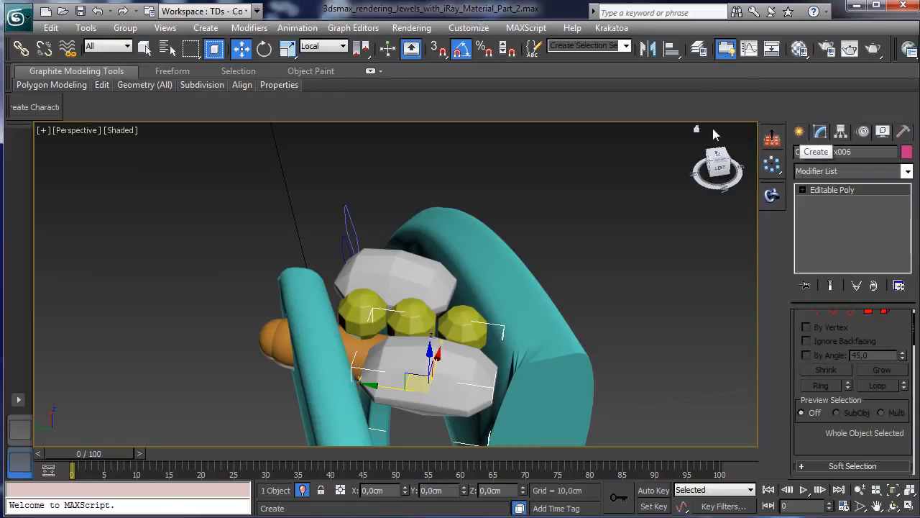
{"action": "left_click", "coordinate": [51, 28]}
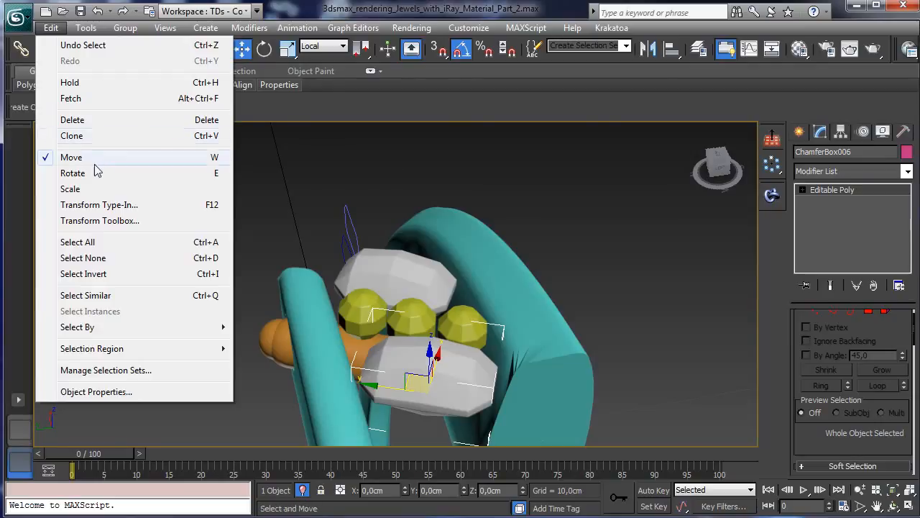
{"action": "left_click", "coordinate": [108, 136]}
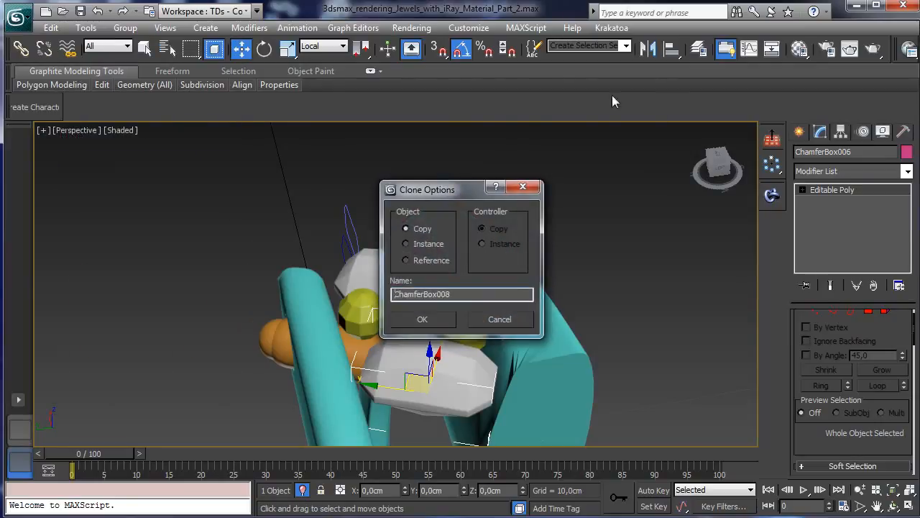
{"action": "left_click", "coordinate": [423, 318]}
Step: Scale the copied gem up slightly and uniformly so that it encloses the original gem
{"action": "left_click", "coordinate": [287, 48]}
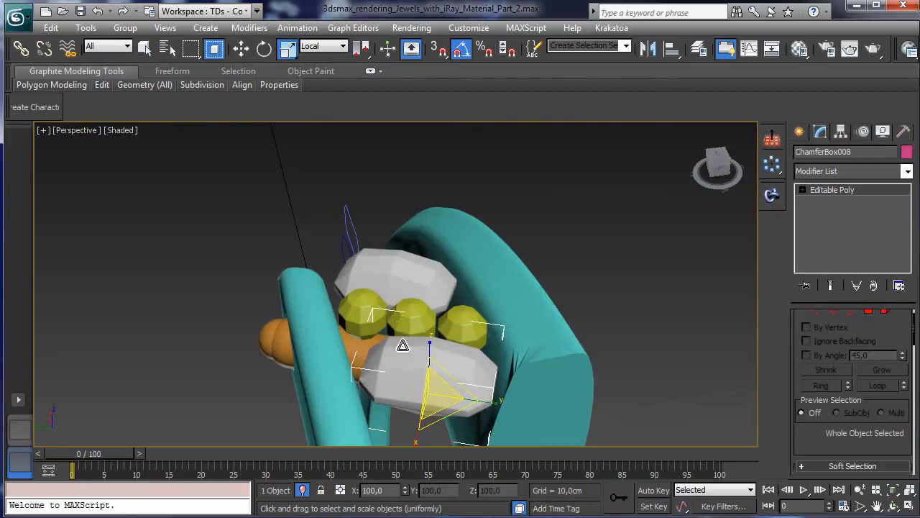
{"action": "left_click_drag", "start_coordinate": [436, 386], "coordinate": [448, 345]}
{"action": "left_click", "coordinate": [242, 49]}
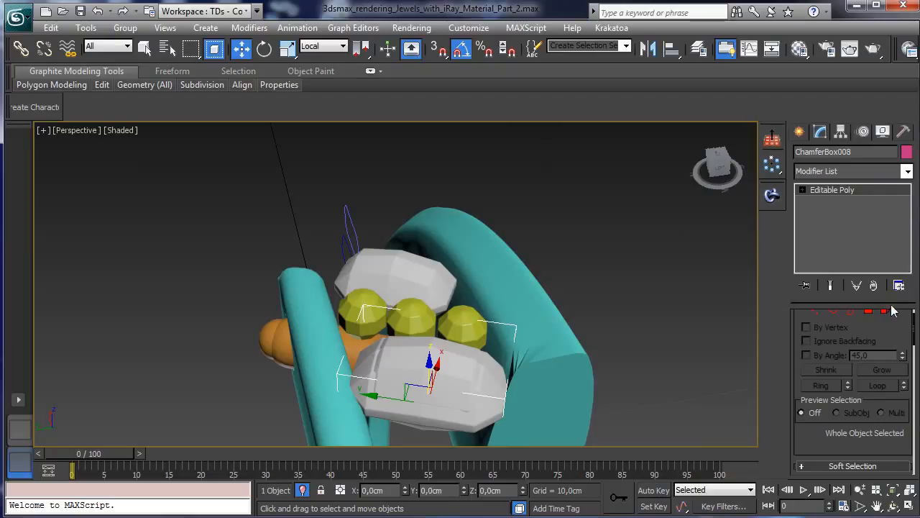
Step: Switch the enlarged gem copy to polygon editing and isolate it from the rest of the scene
{"action": "left_click", "coordinate": [869, 313]}
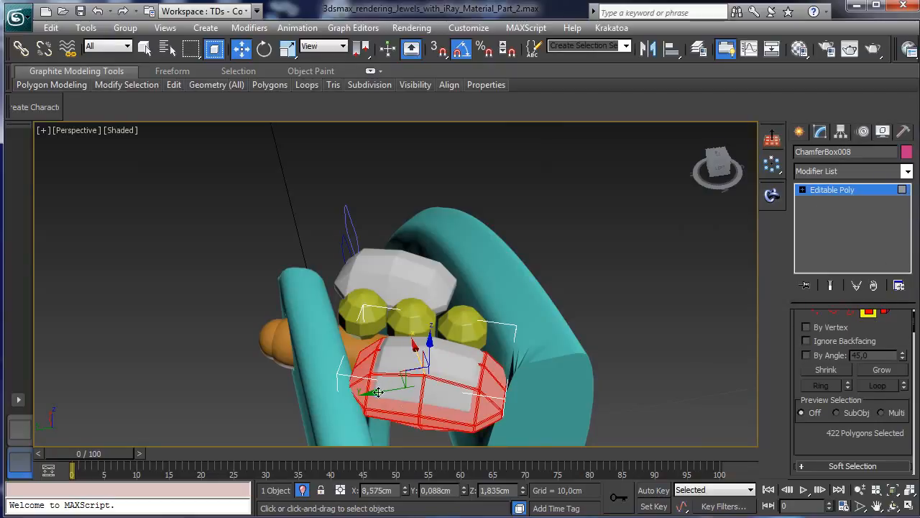
{"action": "left_click", "coordinate": [302, 490]}
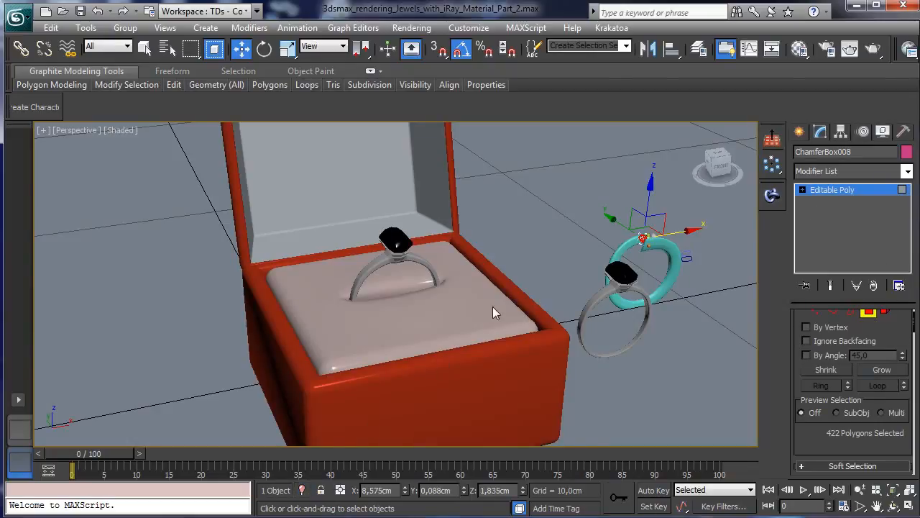
{"action": "left_click", "coordinate": [301, 490]}
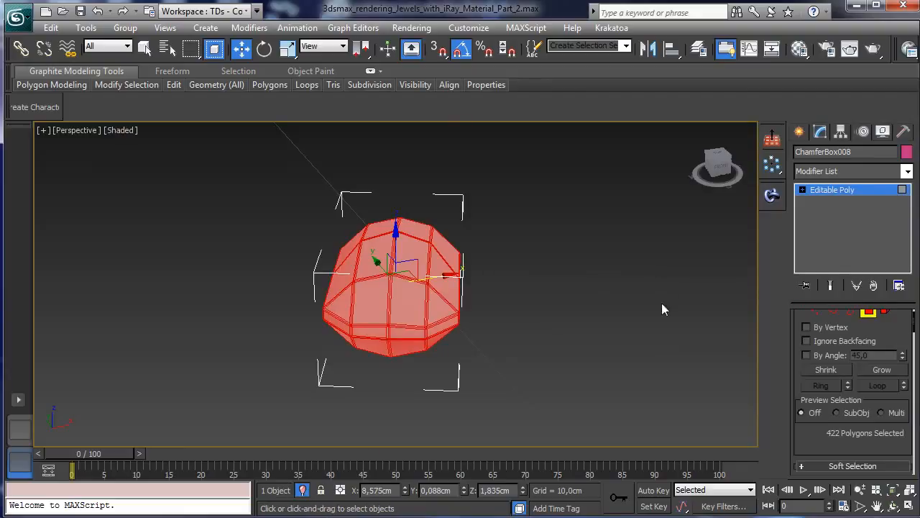
Step: Select the twelve large facets on the gem copy's upper side and delete them
{"action": "left_click", "coordinate": [417, 302]}
{"action": "left_click", "coordinate": [371, 301], "text": "ctrl"}
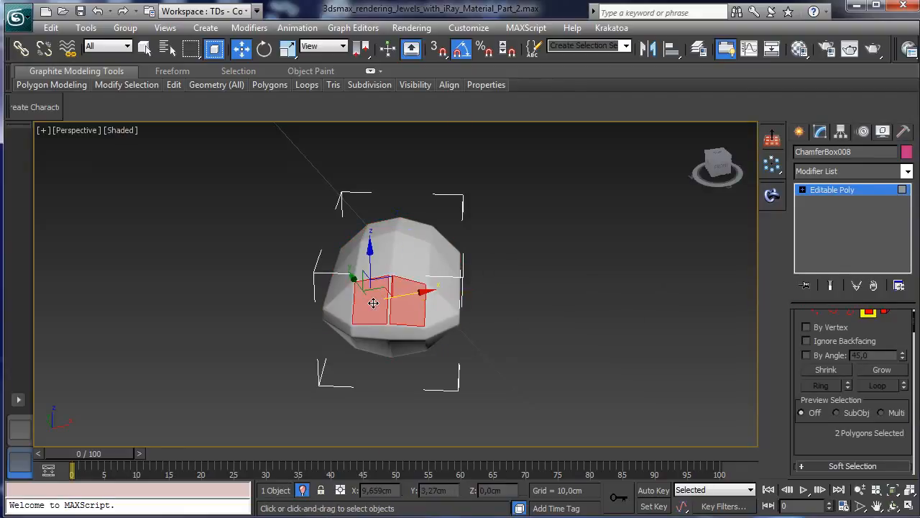
{"action": "left_click", "coordinate": [411, 256], "text": "ctrl"}
{"action": "left_click", "coordinate": [378, 253], "text": "ctrl"}
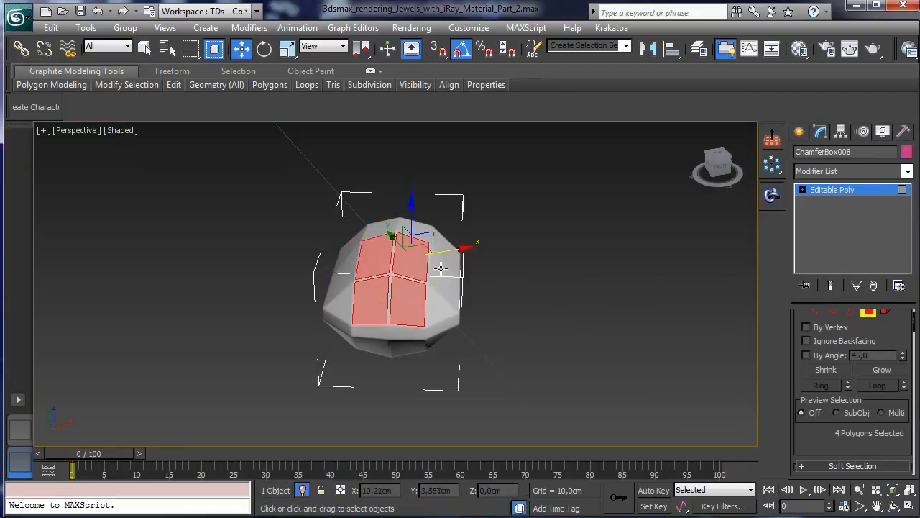
{"action": "left_click", "coordinate": [439, 256], "text": "ctrl"}
{"action": "left_click", "coordinate": [441, 299], "text": "ctrl"}
{"action": "left_click", "coordinate": [343, 284], "text": "ctrl"}
{"action": "left_click", "coordinate": [350, 243], "text": "ctrl"}
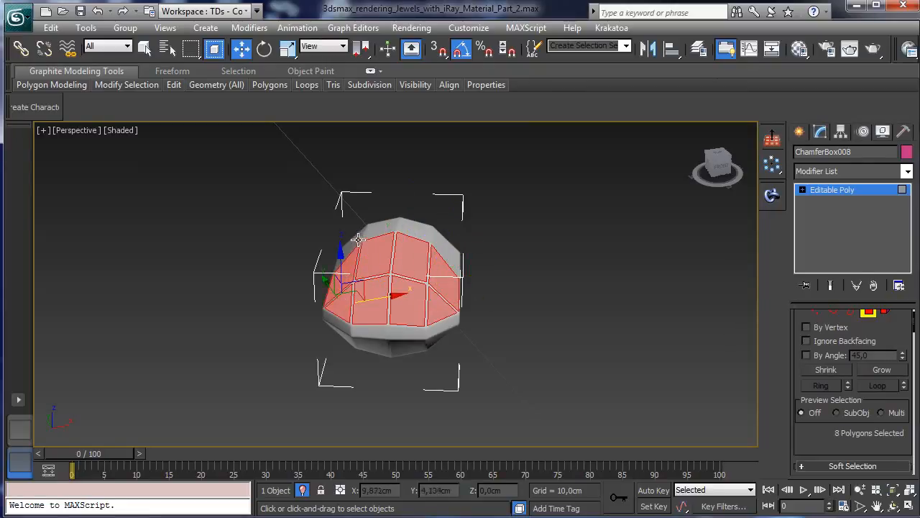
{"action": "left_click", "coordinate": [360, 231], "text": "ctrl"}
{"action": "left_click", "coordinate": [392, 227], "text": "ctrl"}
{"action": "left_click", "coordinate": [412, 230], "text": "ctrl"}
{"action": "left_click", "coordinate": [435, 244], "text": "ctrl"}
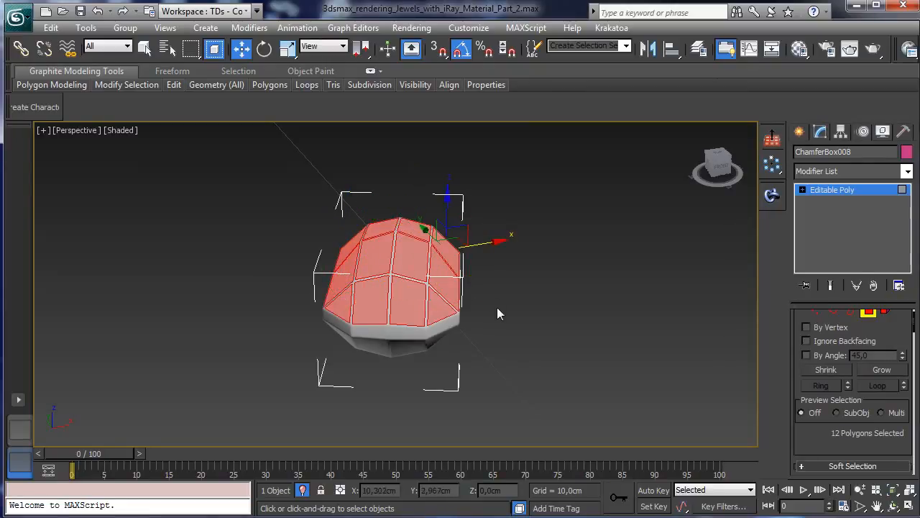
{"action": "key", "text": "Delete"}
{"action": "left_click", "coordinate": [391, 275]}
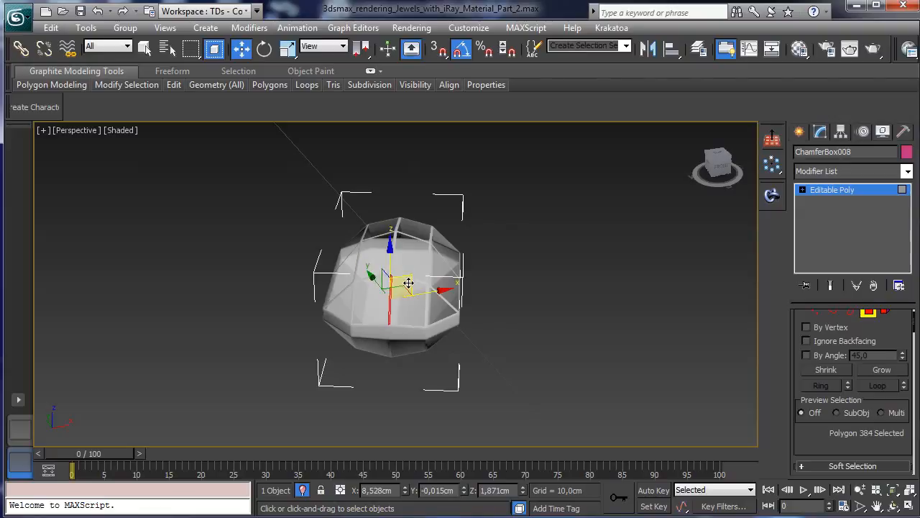
{"action": "key", "text": "ctrl+z"}
{"action": "left_click", "coordinate": [390, 261]}
{"action": "key", "text": "Delete"}
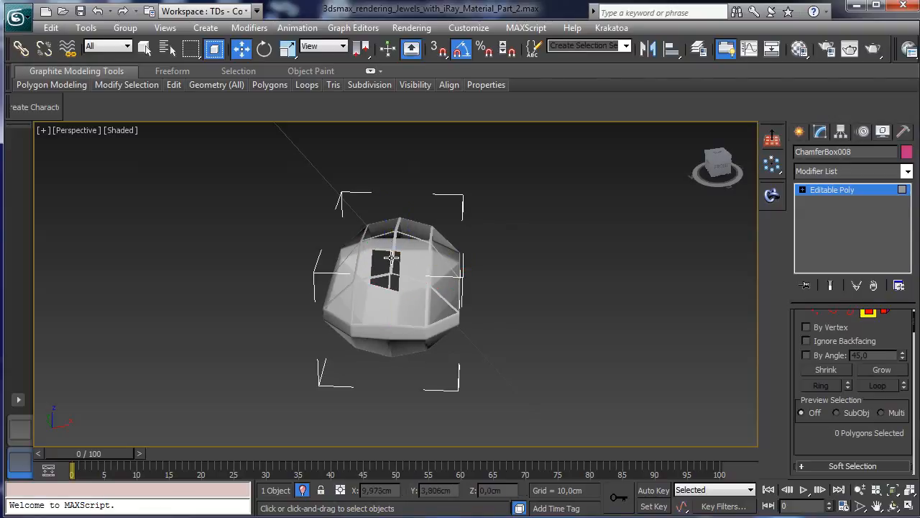
{"action": "key", "text": "ctrl+z"}
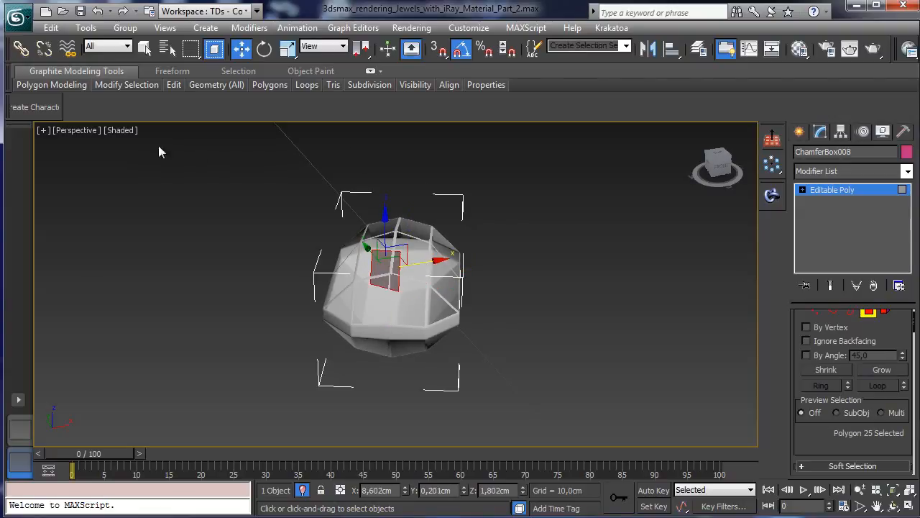
Step: Display the Perspective view as Shaded + Edged Faces and examine the opened gem copy from behind
{"action": "left_click", "coordinate": [122, 130]}
{"action": "left_click", "coordinate": [165, 195]}
{"action": "left_click", "coordinate": [892, 490]}
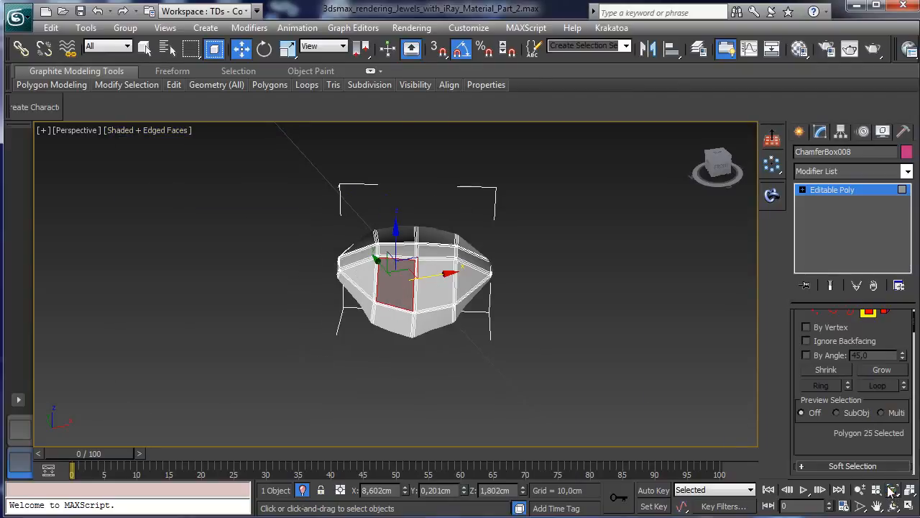
{"action": "left_click", "coordinate": [892, 506]}
{"action": "left_click_drag", "start_coordinate": [392, 302], "coordinate": [125, 268]}
{"action": "left_click", "coordinate": [861, 490]}
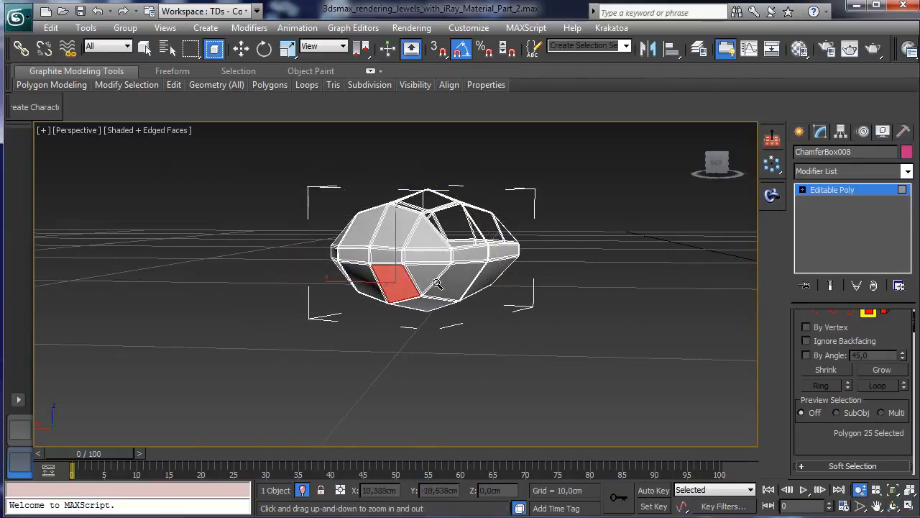
{"action": "left_click", "coordinate": [145, 48]}
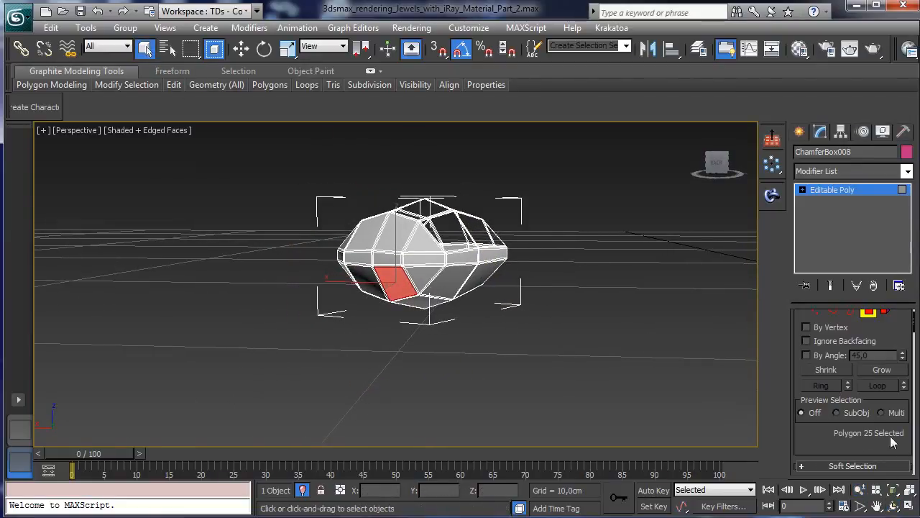
Step: In the Left view, select all polygons above the gem copy's middle band with a crossing selection, delete them, and finish polygon editing
{"action": "key", "text": "alt+w"}
{"action": "right_click", "coordinate": [250, 352]}
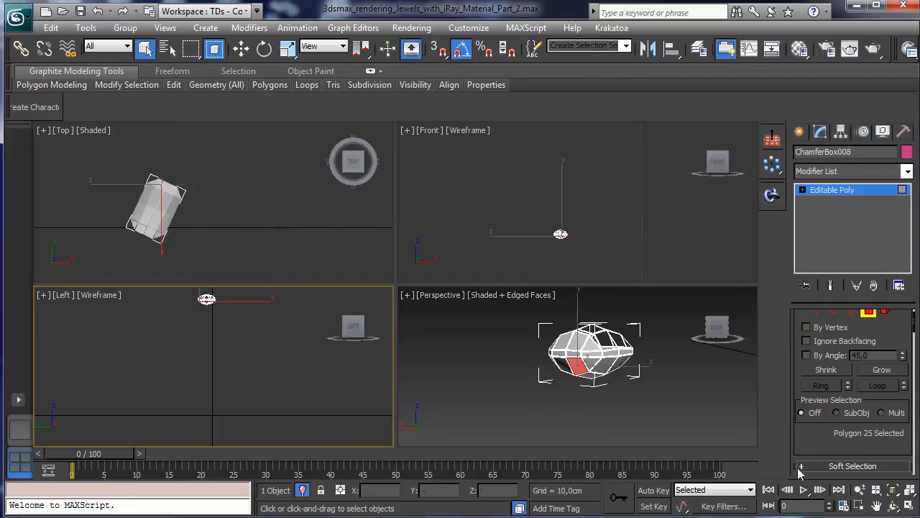
{"action": "left_click", "coordinate": [892, 490]}
{"action": "left_click", "coordinate": [859, 490]}
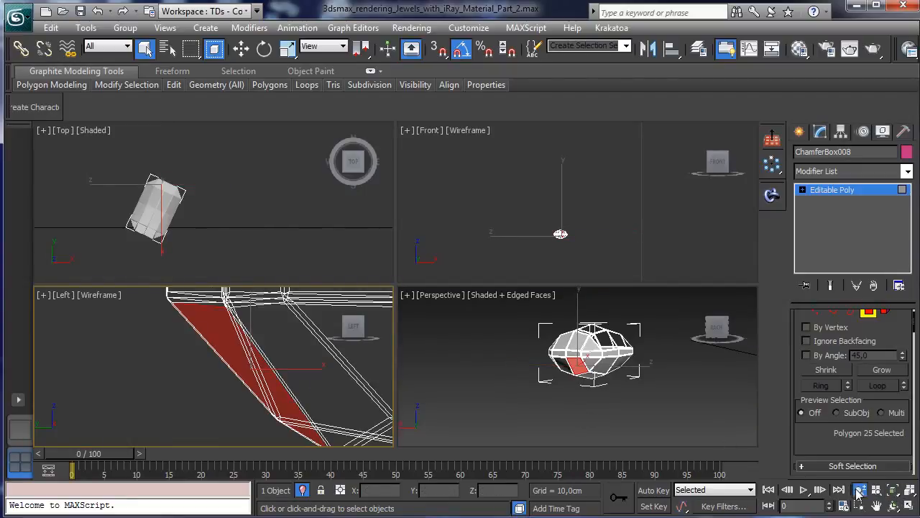
{"action": "left_click_drag", "start_coordinate": [296, 336], "coordinate": [290, 509]}
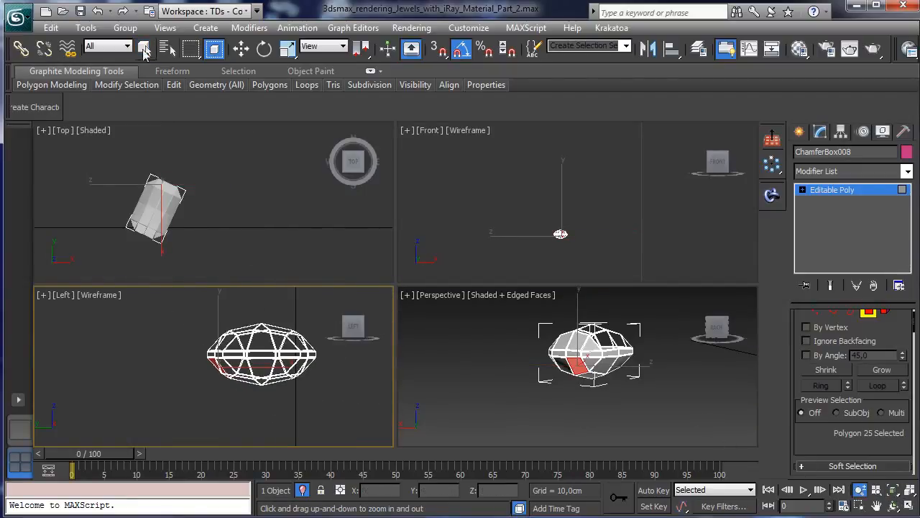
{"action": "left_click", "coordinate": [145, 48]}
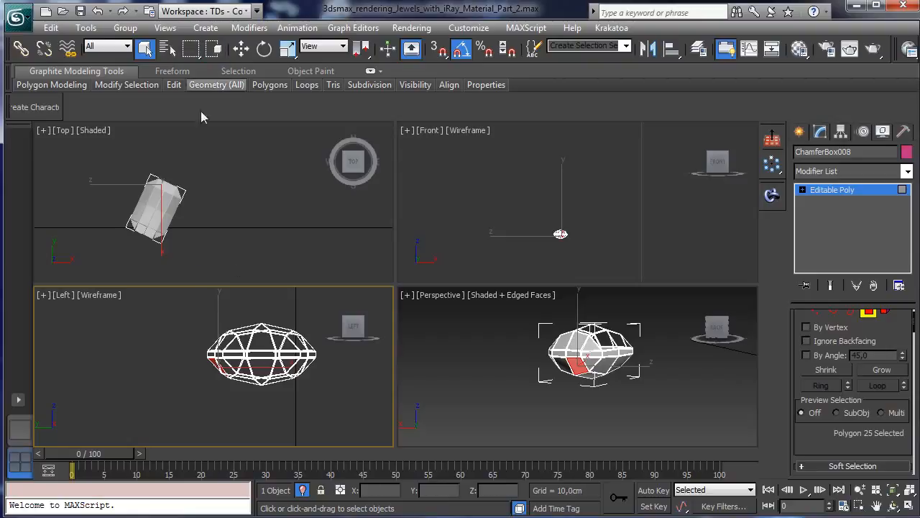
{"action": "left_click_drag", "start_coordinate": [185, 320], "coordinate": [345, 344]}
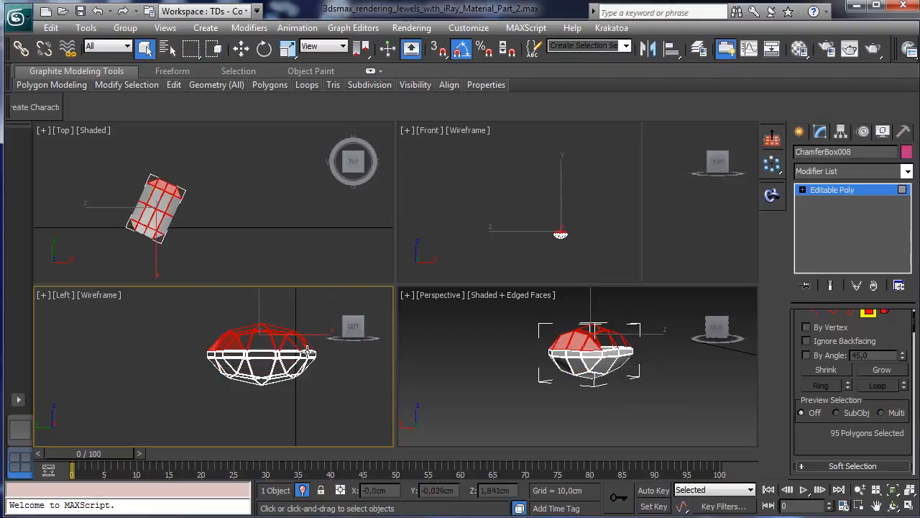
{"action": "key", "text": "Delete"}
{"action": "left_click", "coordinate": [868, 313]}
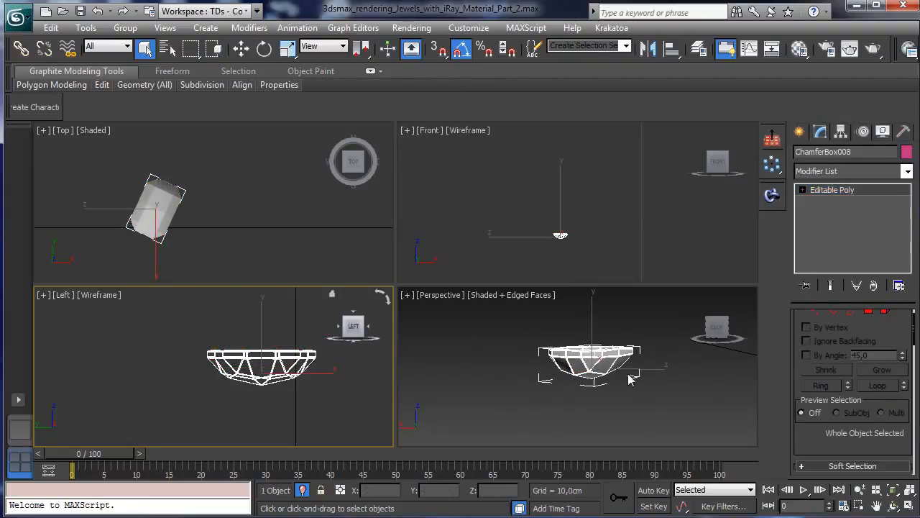
Step: Add a Shell modifier with an outer amount of 0,22 cm to the isolated gem setting, and end isolation mode
{"action": "left_click", "coordinate": [893, 505]}
{"action": "left_click_drag", "start_coordinate": [583, 367], "coordinate": [568, 397]}
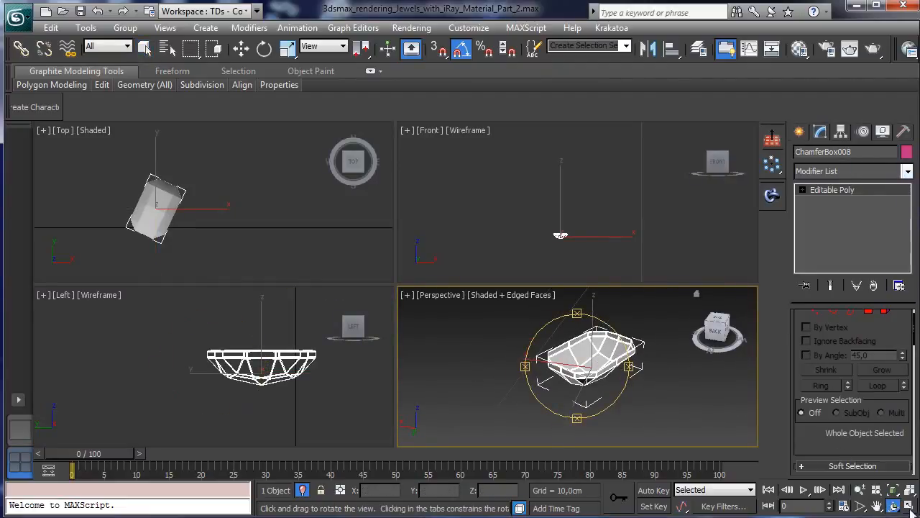
{"action": "key", "text": "alt+w"}
{"action": "left_click", "coordinate": [907, 172]}
{"action": "scroll", "coordinate": [834, 489], "scroll_direction": "down", "scroll_amount": 10}
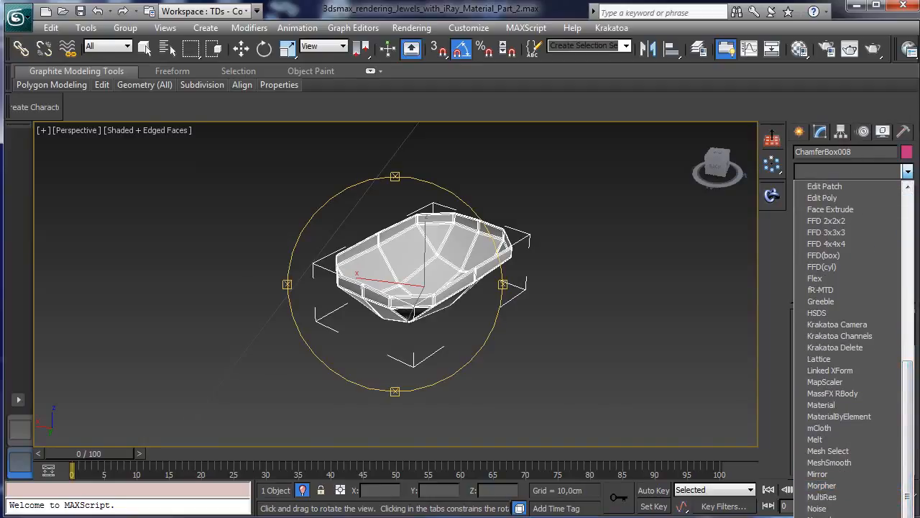
{"action": "left_click", "coordinate": [834, 515]}
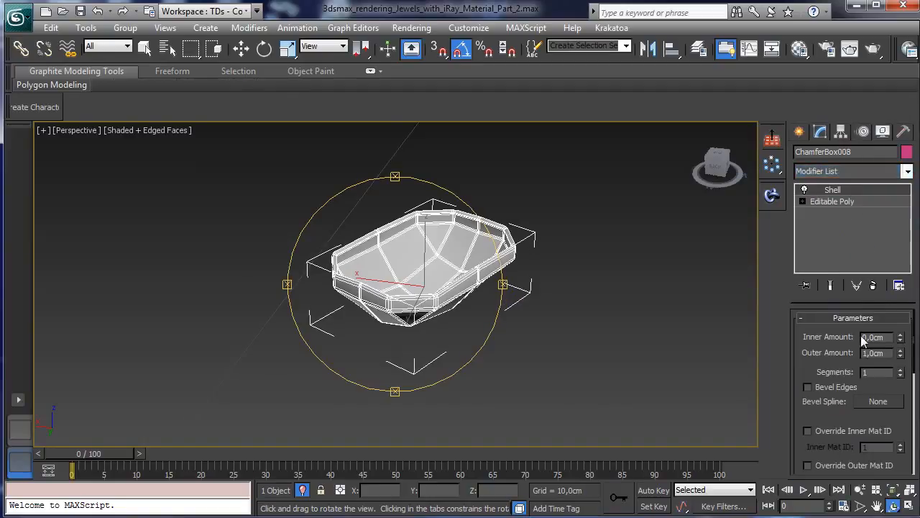
{"action": "left_click_drag", "start_coordinate": [901, 356], "coordinate": [887, 409]}
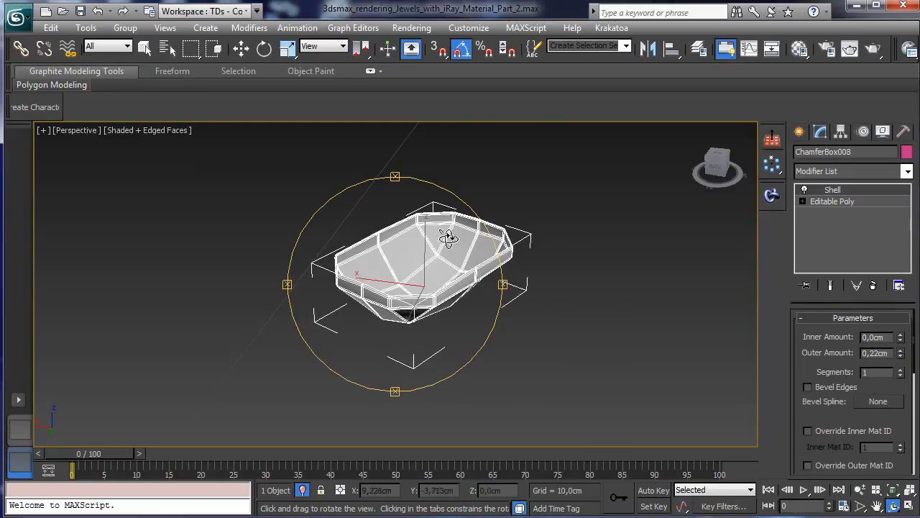
{"action": "left_click", "coordinate": [305, 489]}
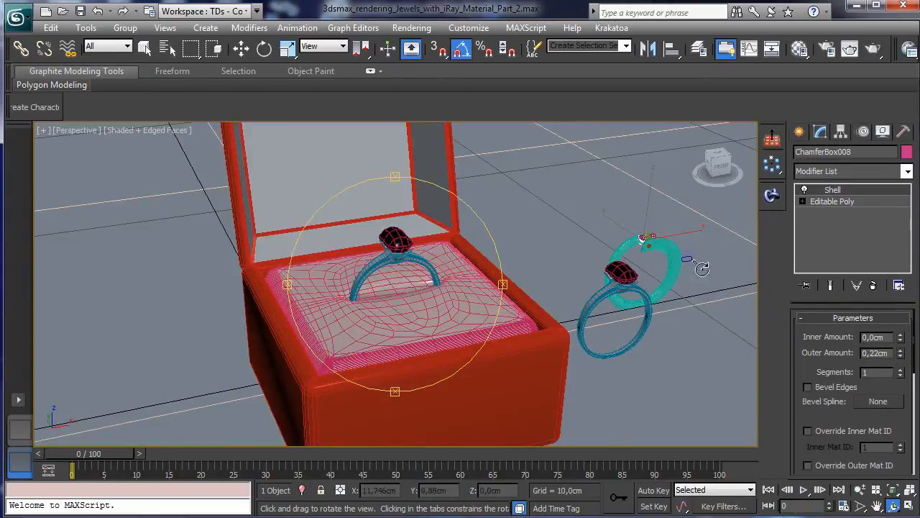
Step: Set the setting's Shell outer amount to 0,83 cm and scale the setting down slightly to fit around the gem
{"action": "left_click", "coordinate": [892, 490]}
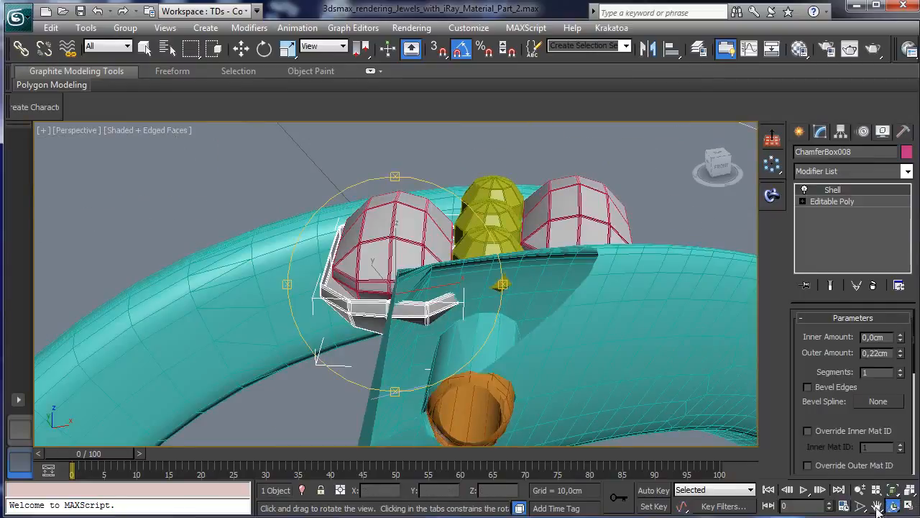
{"action": "left_click_drag", "start_coordinate": [397, 297], "coordinate": [439, 366]}
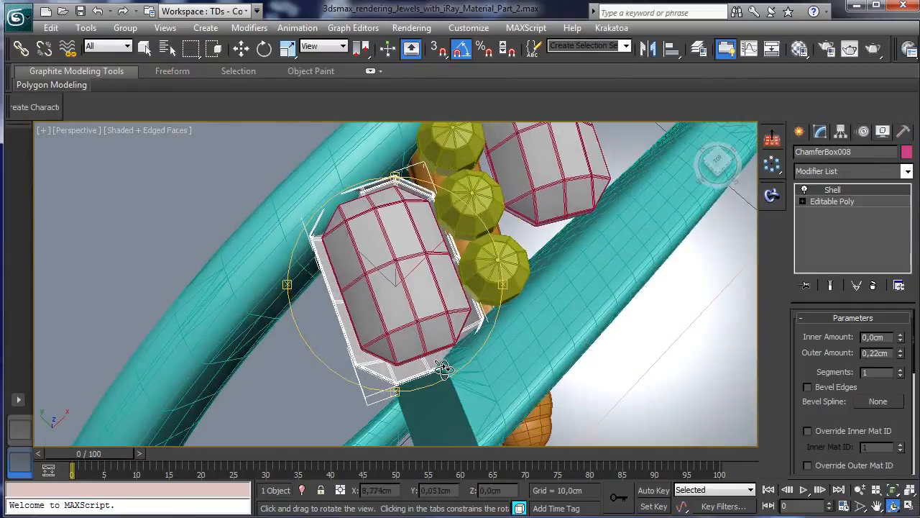
{"action": "left_click", "coordinate": [288, 49]}
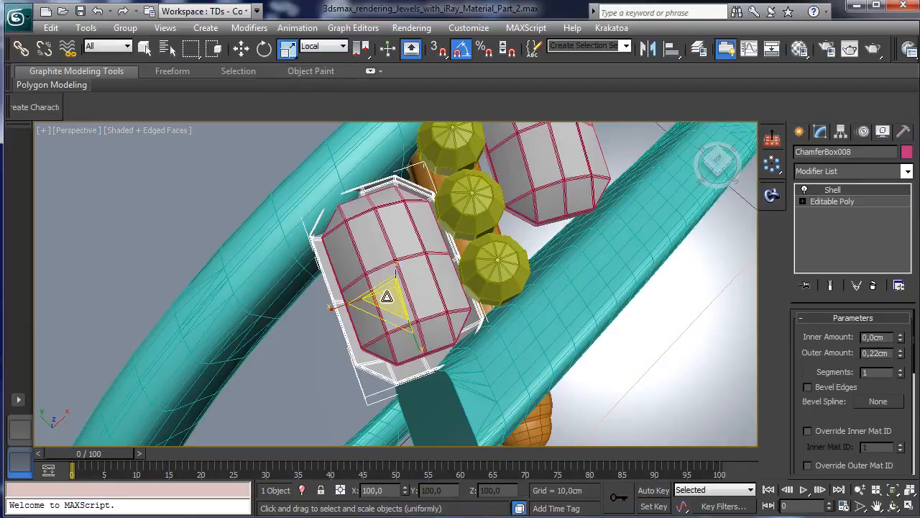
{"action": "left_click", "coordinate": [902, 350]}
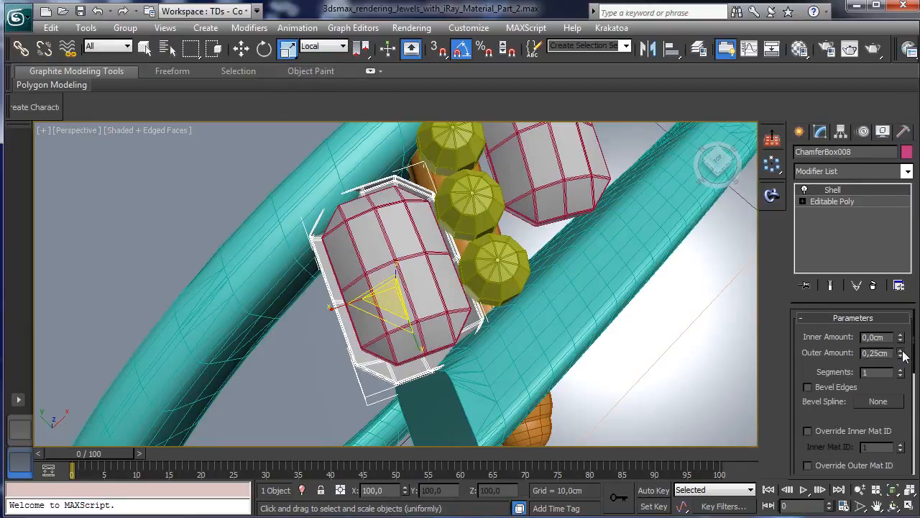
{"action": "left_click_drag", "start_coordinate": [904, 356], "coordinate": [898, 308]}
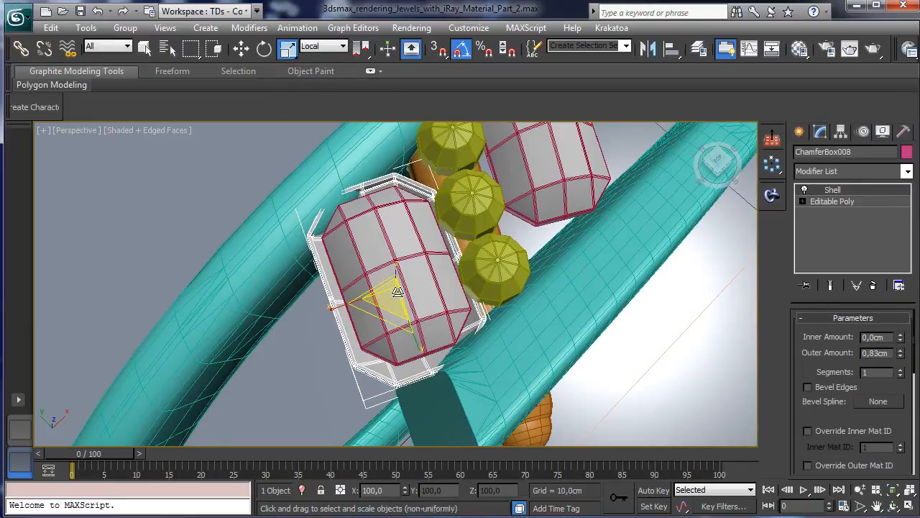
{"action": "left_click_drag", "start_coordinate": [389, 299], "coordinate": [391, 305]}
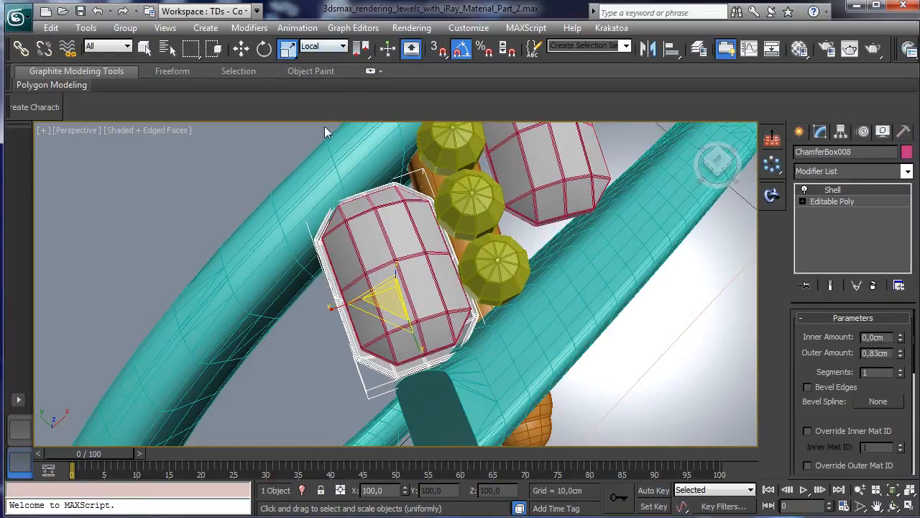
Step: Move the large faceted gem slightly along its local Y axis to center it inside the setting
{"action": "left_click", "coordinate": [406, 288]}
{"action": "key", "text": "w"}
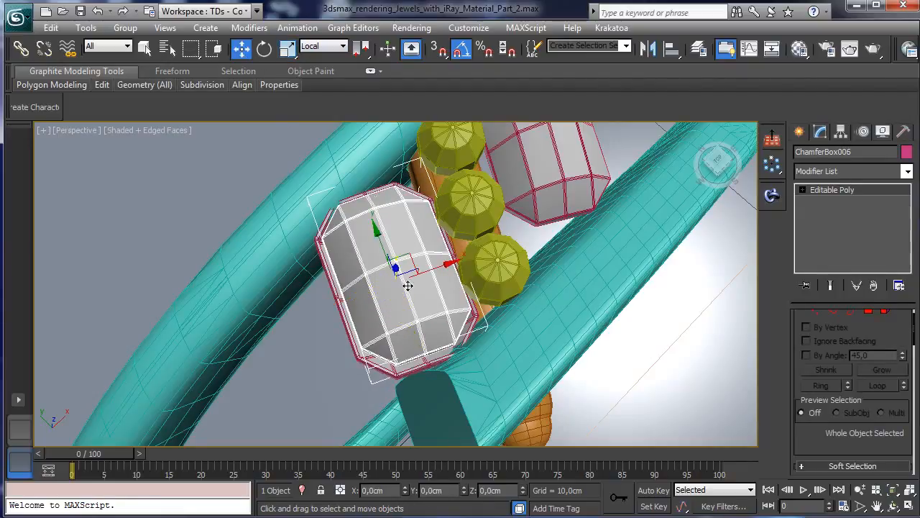
{"action": "left_click_drag", "start_coordinate": [385, 253], "coordinate": [381, 243]}
Step: Thicken the setting's Shell to an outer amount of 1,22 cm and scale the setting down to hug the gem
{"action": "left_click", "coordinate": [379, 369]}
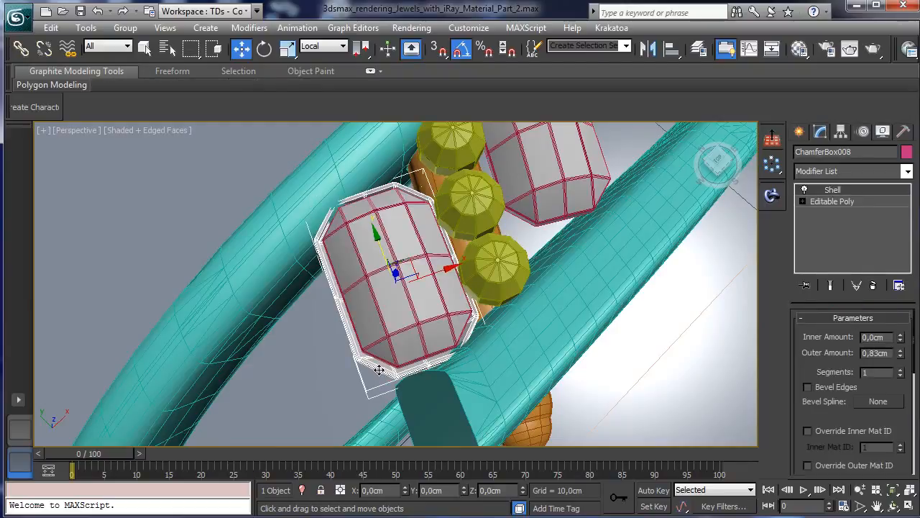
{"action": "mouse_move", "coordinate": [901, 352]}
{"action": "left_mouse_down"}
{"action": "mouse_move", "coordinate": [896, 328]}
{"action": "mouse_move", "coordinate": [902, 344]}
{"action": "left_mouse_up"}
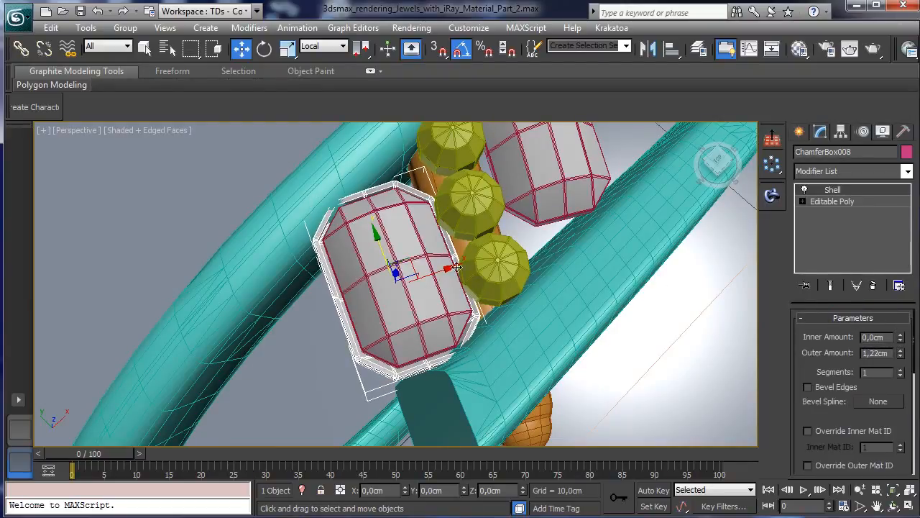
{"action": "left_click", "coordinate": [288, 49]}
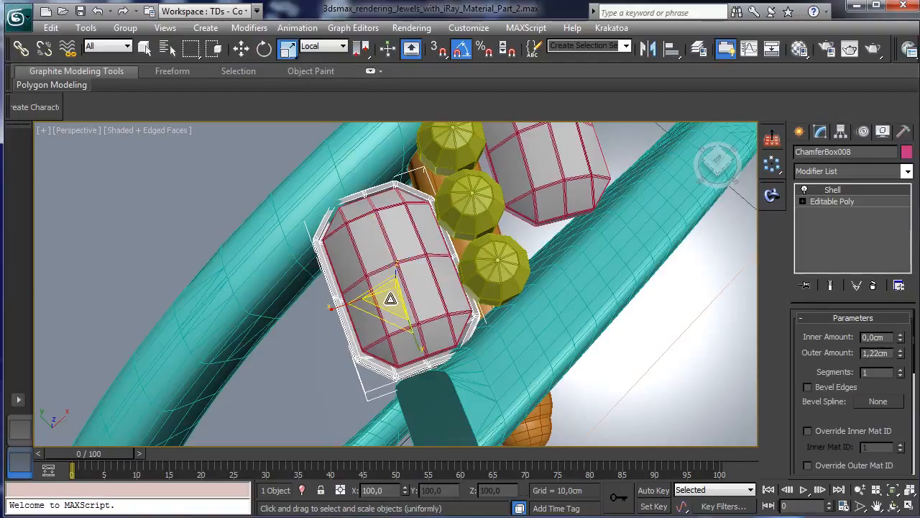
{"action": "left_click_drag", "start_coordinate": [390, 300], "coordinate": [392, 302]}
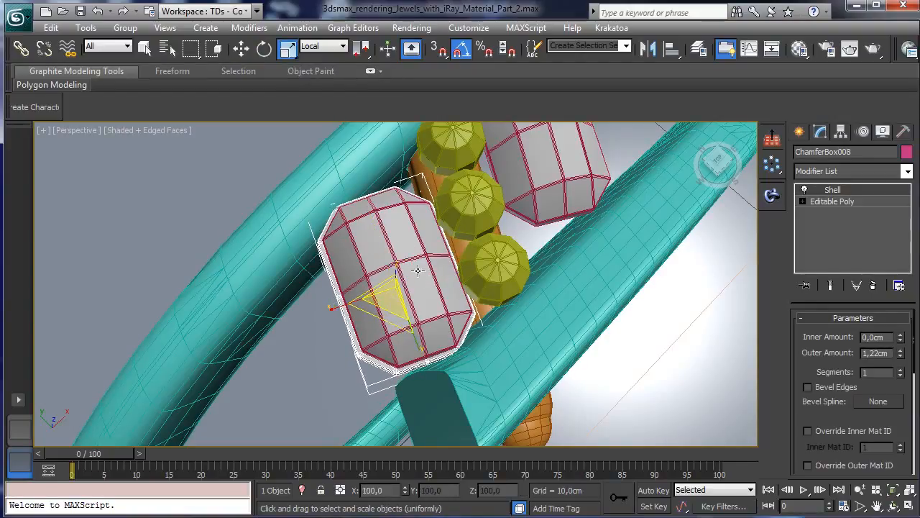
Step: Lower the large gem about 0,016 cm along its local Z axis so it sits in the setting
{"action": "left_click", "coordinate": [395, 246]}
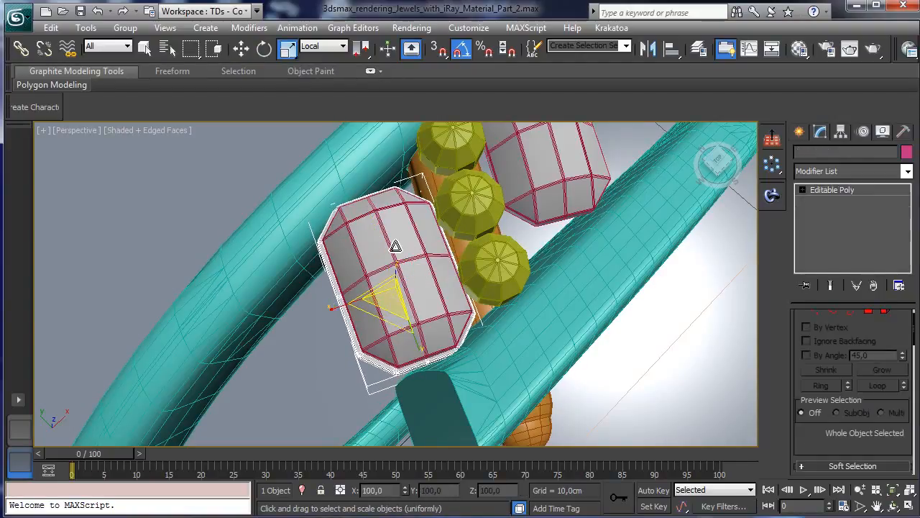
{"action": "left_click", "coordinate": [896, 502]}
{"action": "left_click_drag", "start_coordinate": [384, 269], "coordinate": [442, 114]}
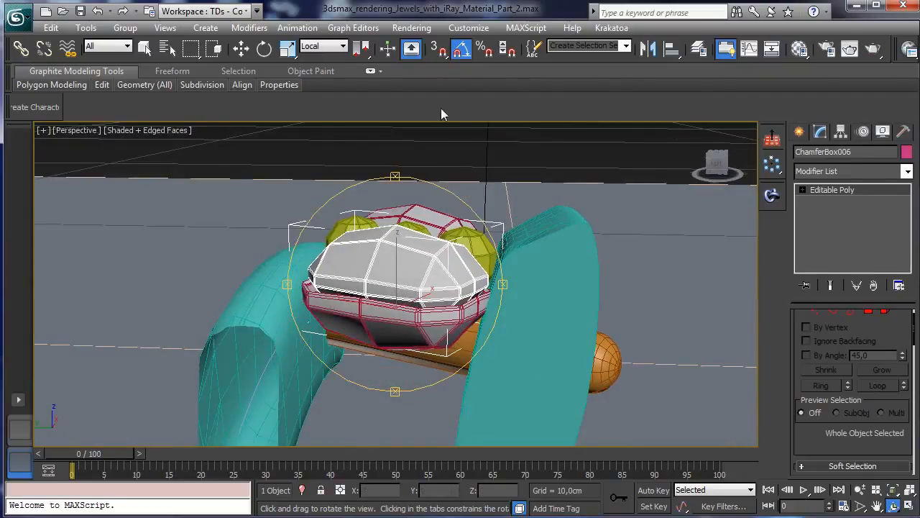
{"action": "left_click", "coordinate": [241, 48]}
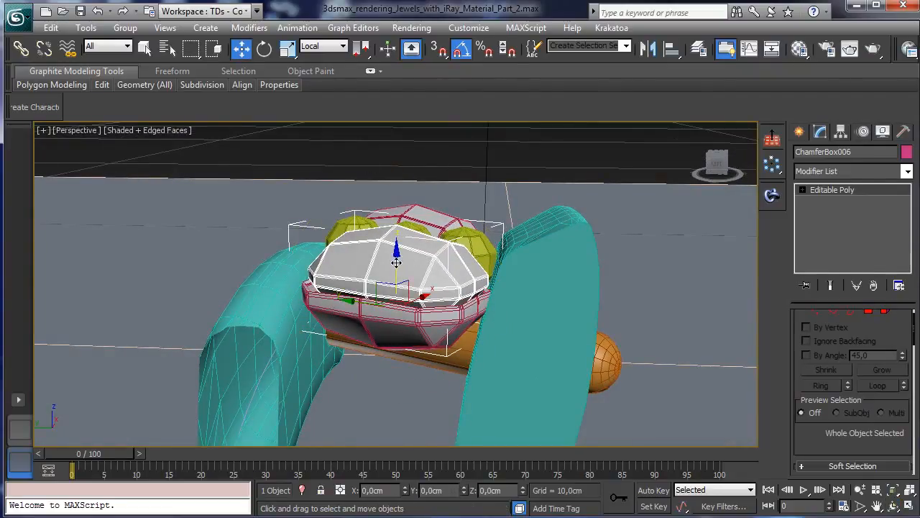
{"action": "left_click_drag", "start_coordinate": [396, 262], "coordinate": [396, 274]}
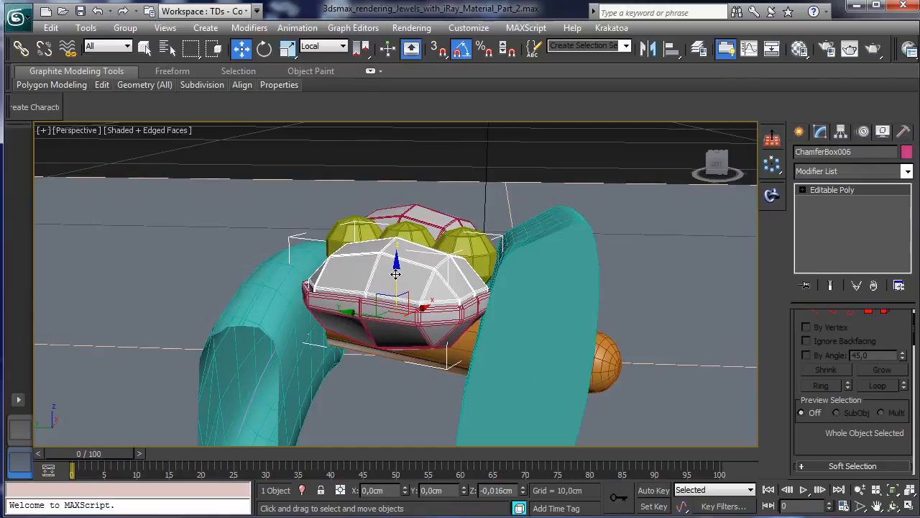
Step: Assign the White gold material to the gem setting and the teal ring band
{"action": "left_click", "coordinate": [405, 321]}
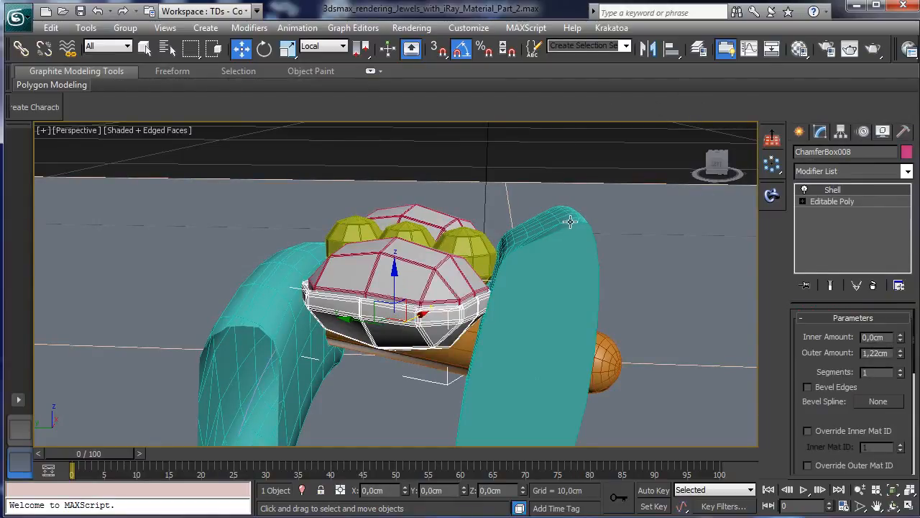
{"action": "left_click", "coordinate": [571, 222], "text": "ctrl"}
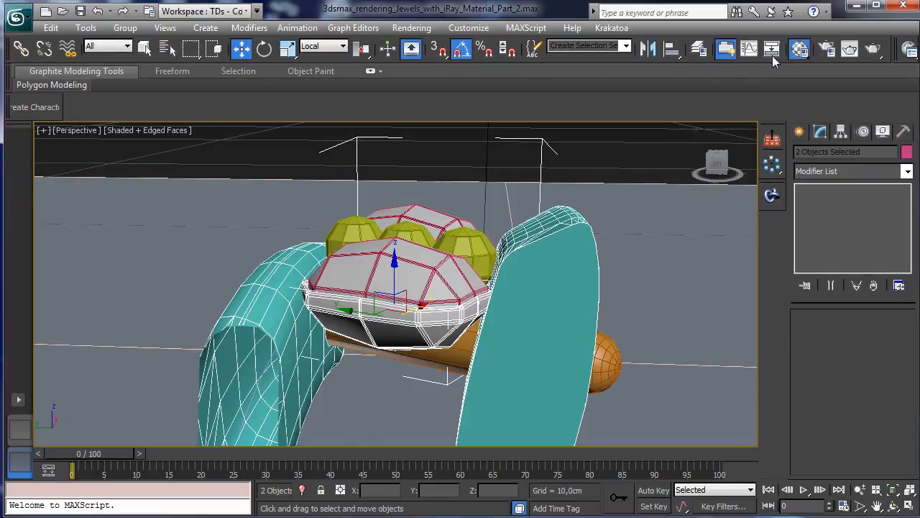
{"action": "left_click", "coordinate": [188, 175]}
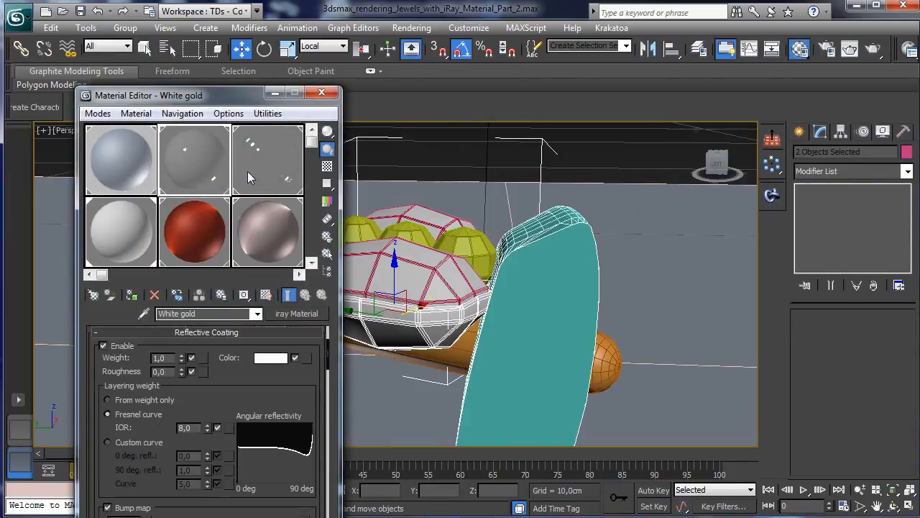
{"action": "left_click", "coordinate": [131, 295]}
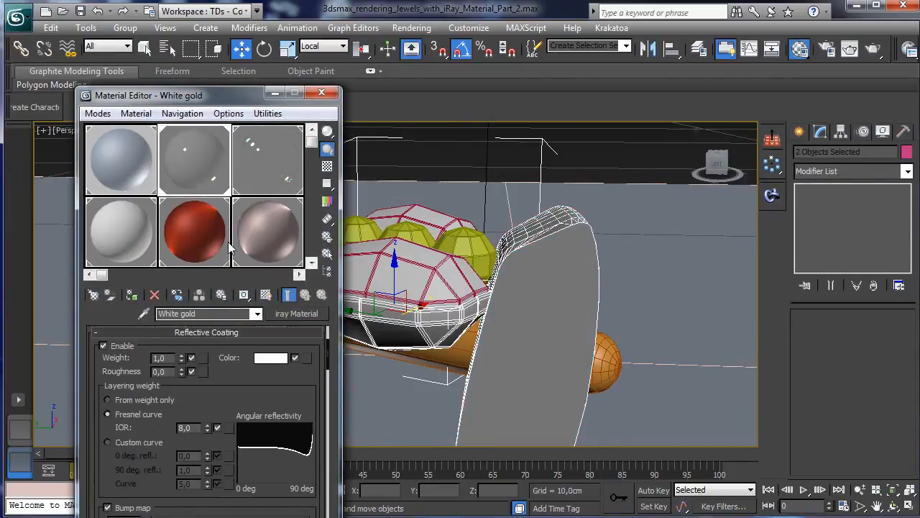
{"action": "left_click", "coordinate": [321, 92]}
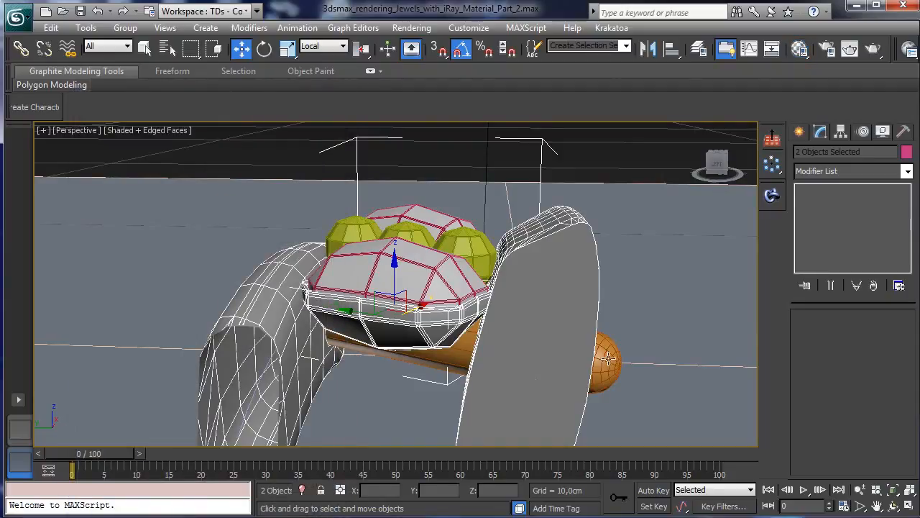
Step: Select the orange rod and its ball end, and copy the White gold material onto the unused 14 - Default sample slot
{"action": "left_click", "coordinate": [608, 358]}
{"action": "left_click", "coordinate": [455, 355], "text": "ctrl"}
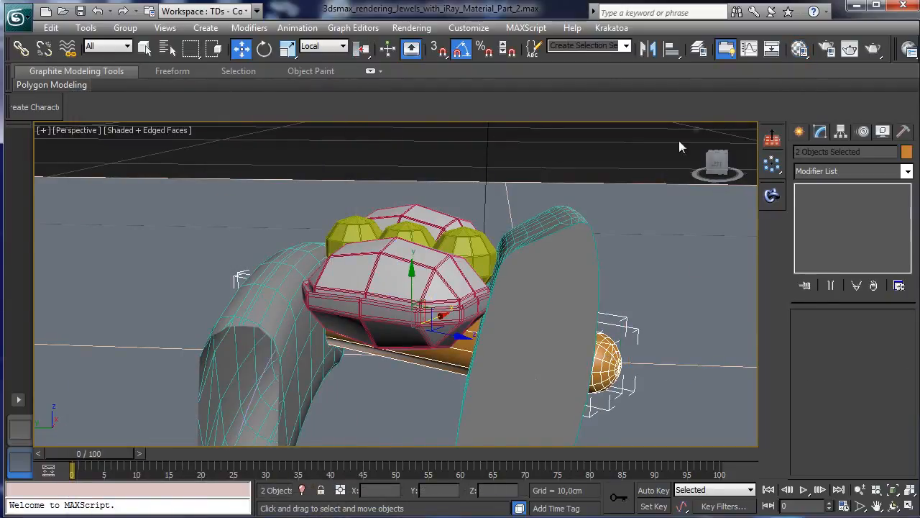
{"action": "left_click", "coordinate": [800, 49]}
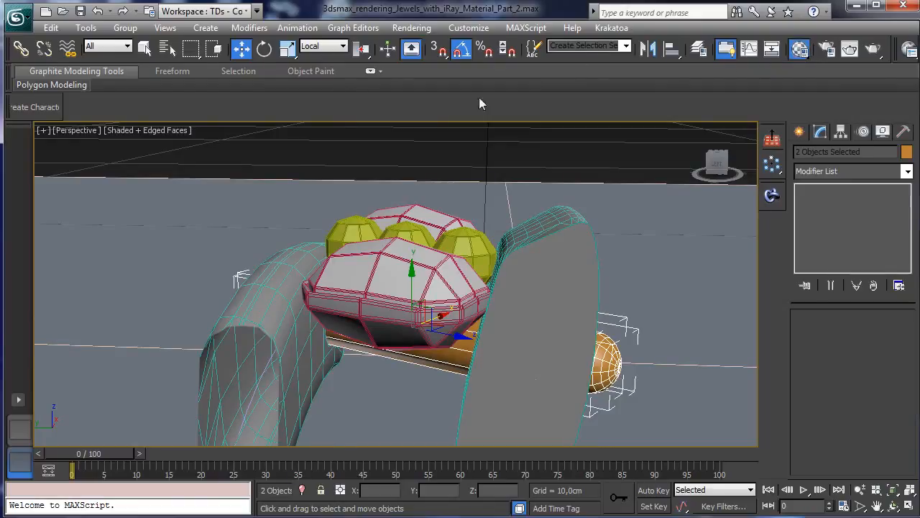
{"action": "left_click_drag", "start_coordinate": [227, 196], "coordinate": [241, 179]}
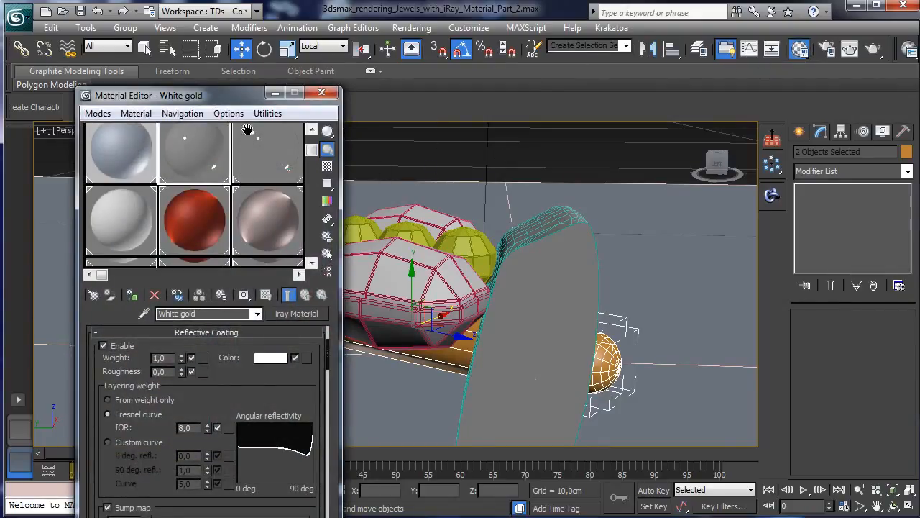
{"action": "left_click_drag", "start_coordinate": [245, 117], "coordinate": [249, 97]}
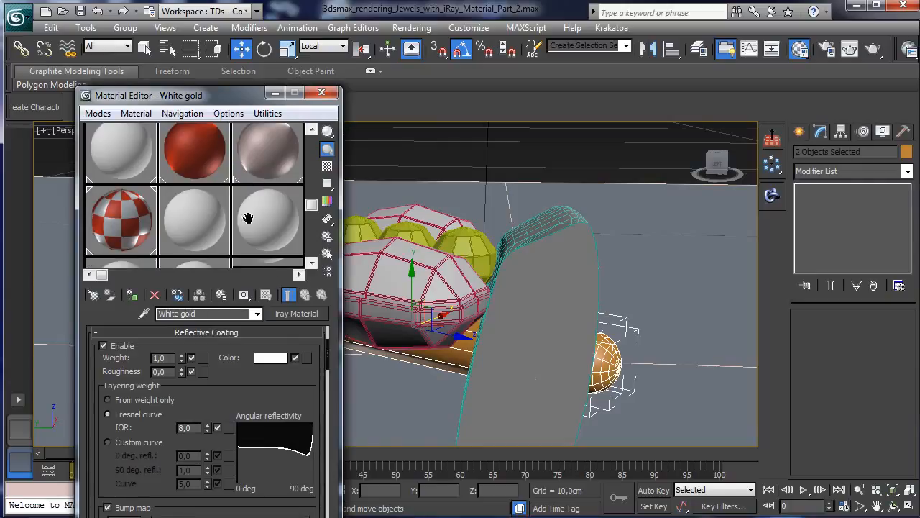
{"action": "left_click_drag", "start_coordinate": [247, 218], "coordinate": [248, 201]}
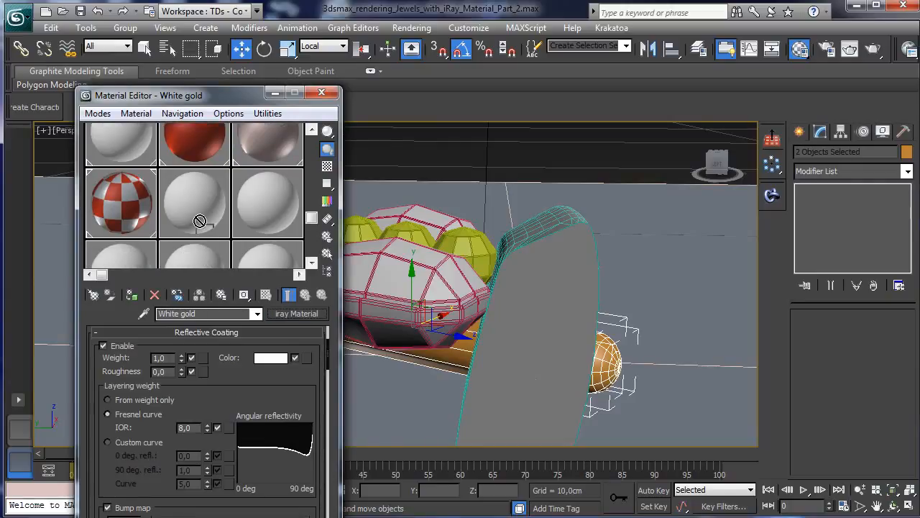
{"action": "scroll", "coordinate": [232, 167], "scroll_direction": "up", "scroll_amount": 3}
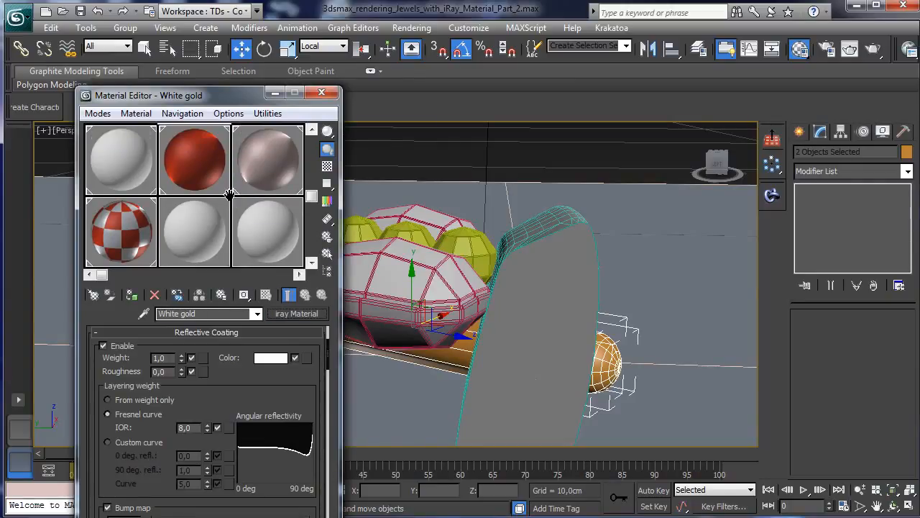
{"action": "left_click_drag", "start_coordinate": [213, 210], "coordinate": [219, 240]}
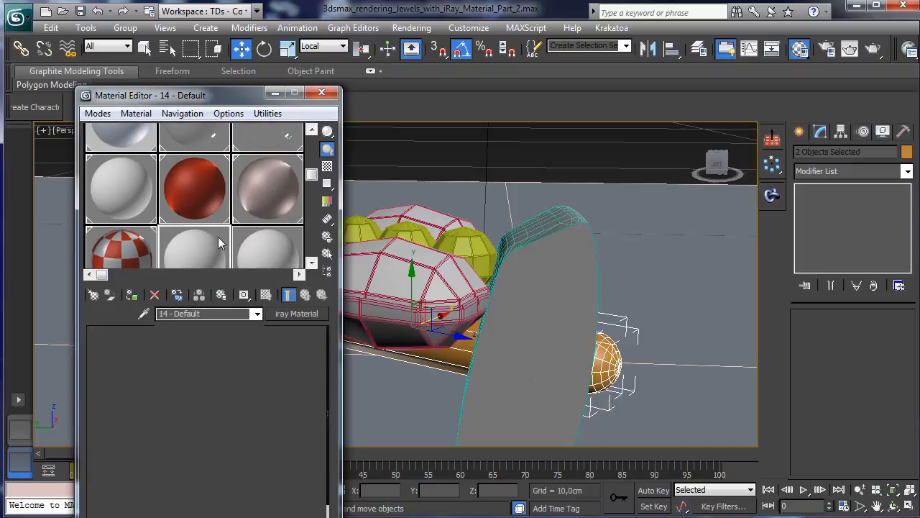
Step: Rename the copied White gold material as Gold and assign it to the selected orange rod and ball end
{"action": "left_click_drag", "start_coordinate": [186, 314], "coordinate": [105, 289]}
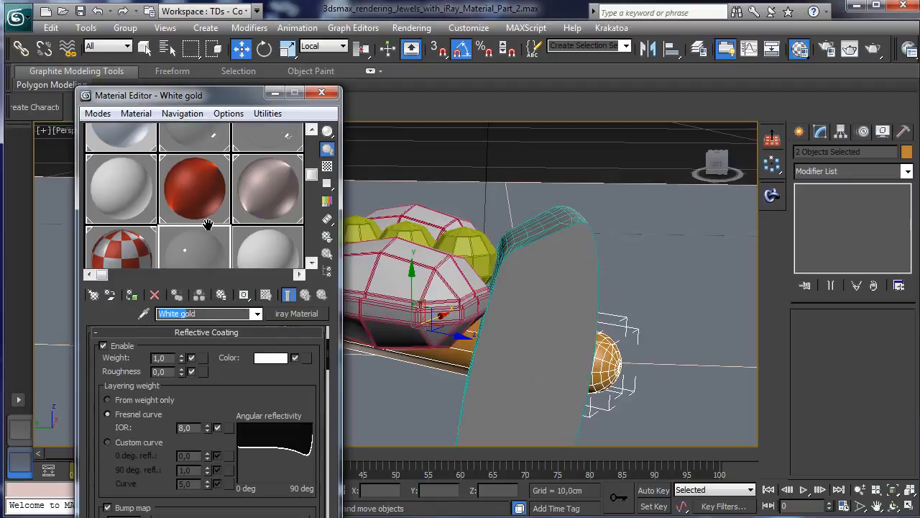
{"action": "type", "text": "Gold"}
{"action": "key", "text": "Return"}
{"action": "left_click", "coordinate": [132, 295]}
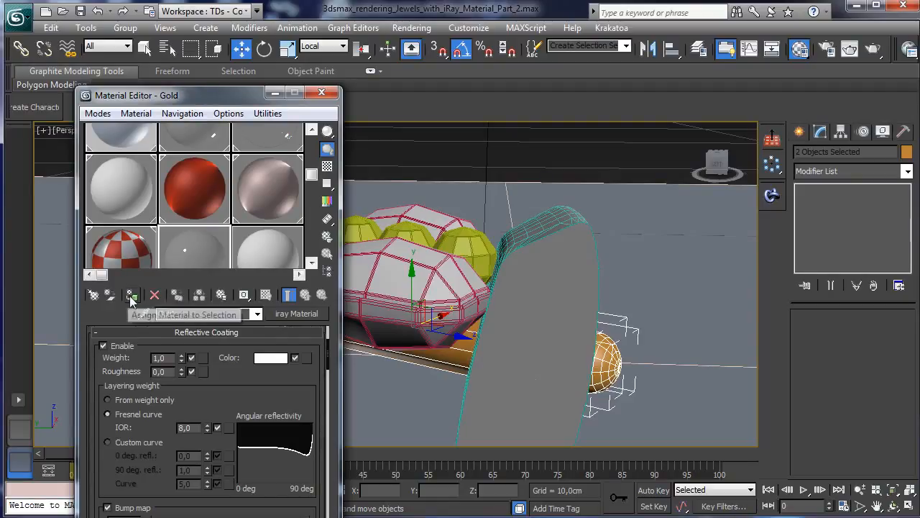
{"action": "scroll", "coordinate": [267, 355], "scroll_direction": "down", "scroll_amount": 5}
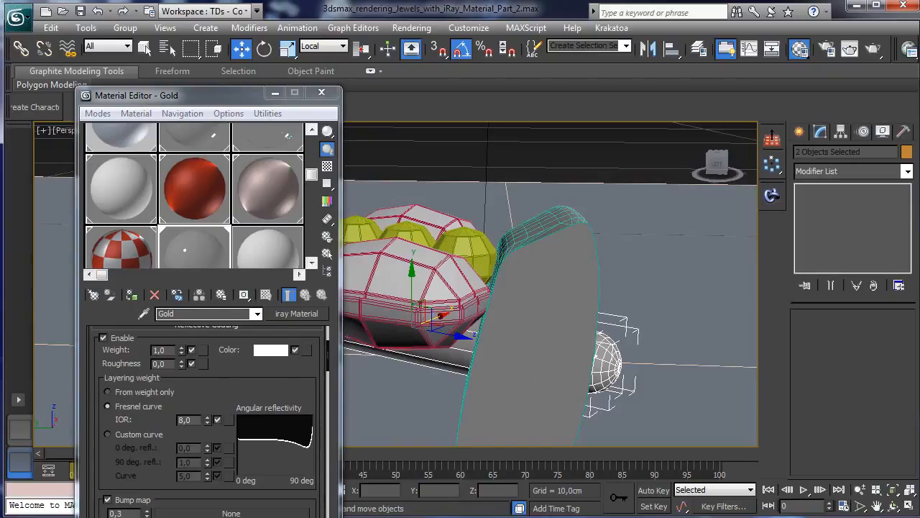
Step: Set the Gold material's reflective coating color to light orange and copy that color
{"action": "left_click", "coordinate": [270, 350]}
{"action": "left_click_drag", "start_coordinate": [568, 140], "coordinate": [576, 139]}
{"action": "left_click", "coordinate": [347, 181]}
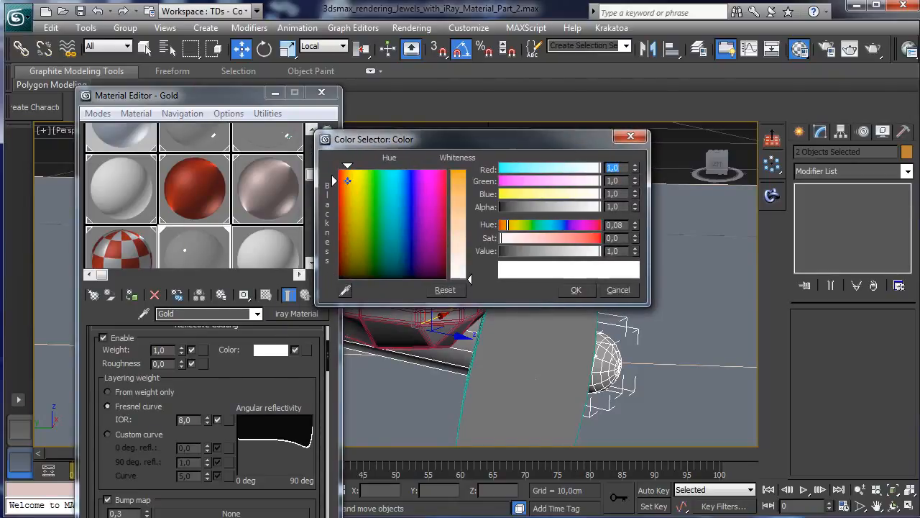
{"action": "left_click", "coordinate": [465, 176]}
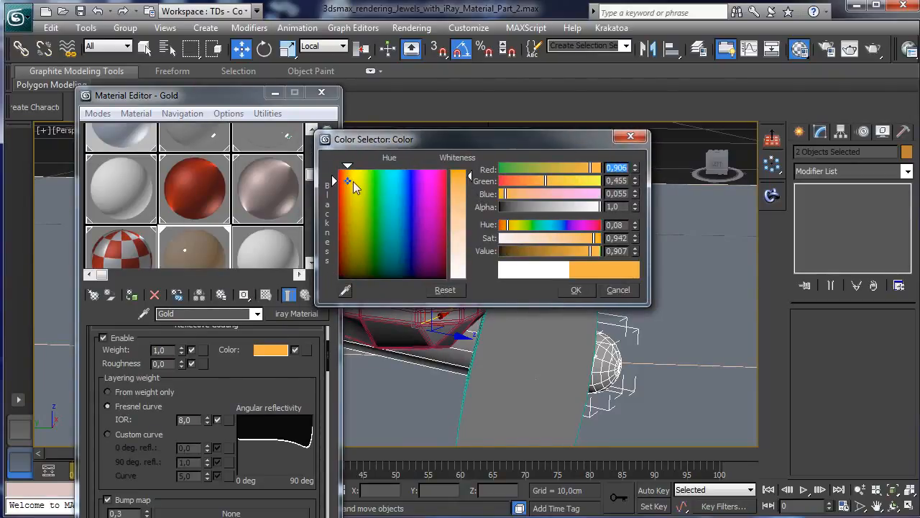
{"action": "left_click_drag", "start_coordinate": [348, 179], "coordinate": [346, 179]}
{"action": "left_click", "coordinate": [576, 289]}
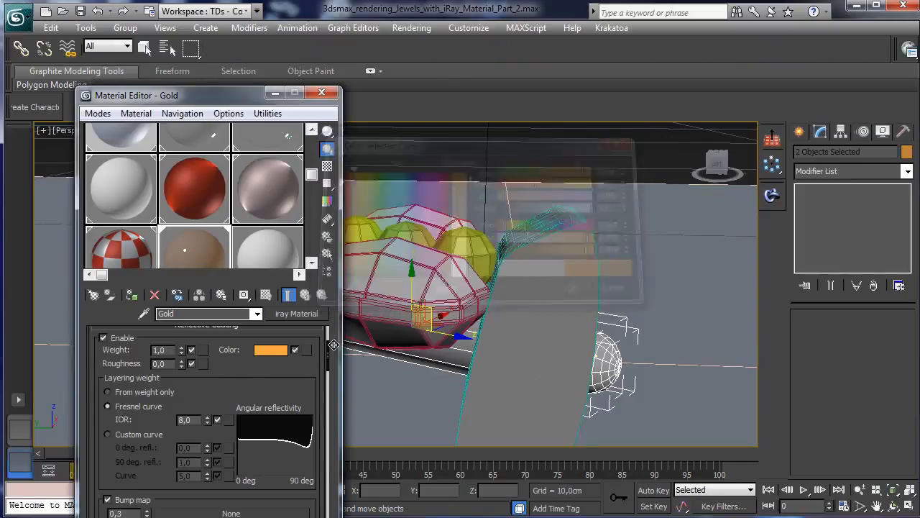
{"action": "scroll", "coordinate": [234, 382], "scroll_direction": "up", "scroll_amount": 3}
{"action": "right_click", "coordinate": [272, 406]}
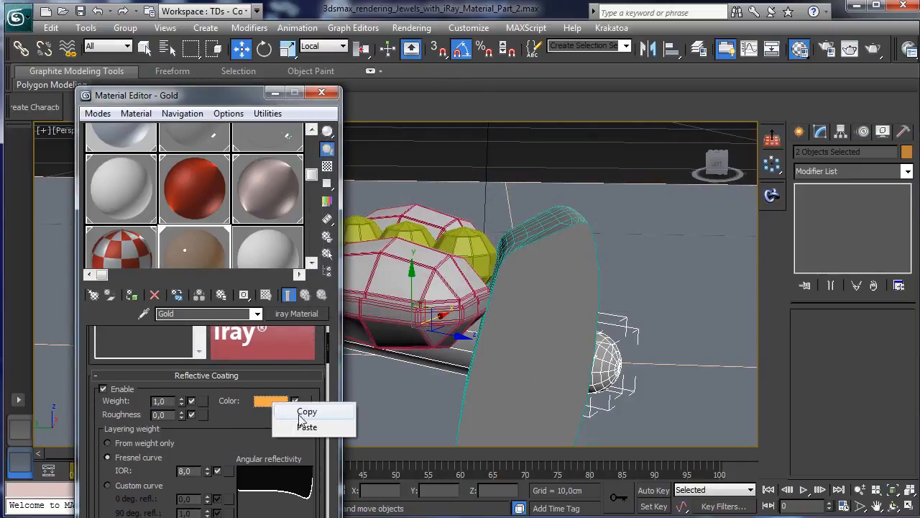
{"action": "left_click", "coordinate": [339, 409]}
Step: Set the Gold material's base layer diffuse color to black
{"action": "scroll", "coordinate": [211, 380], "scroll_direction": "down", "scroll_amount": 5}
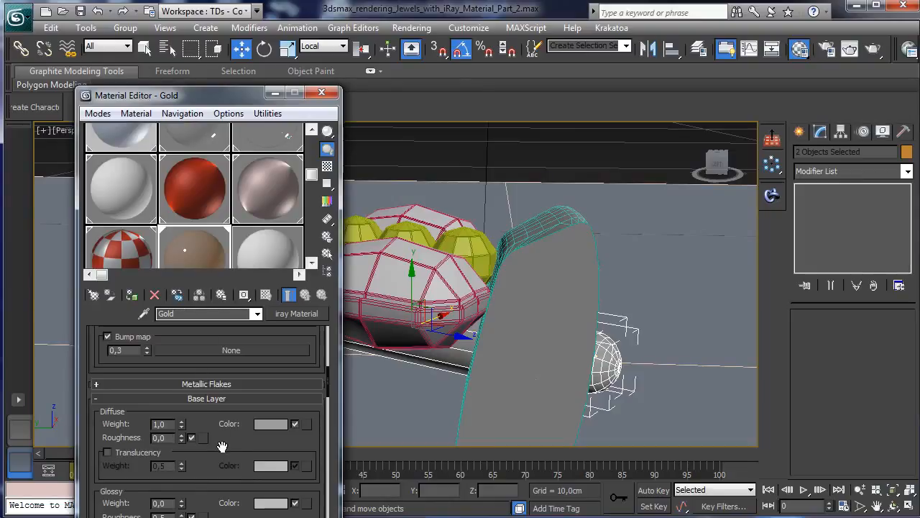
{"action": "scroll", "coordinate": [222, 438], "scroll_direction": "down", "scroll_amount": 2}
{"action": "left_click", "coordinate": [222, 350]}
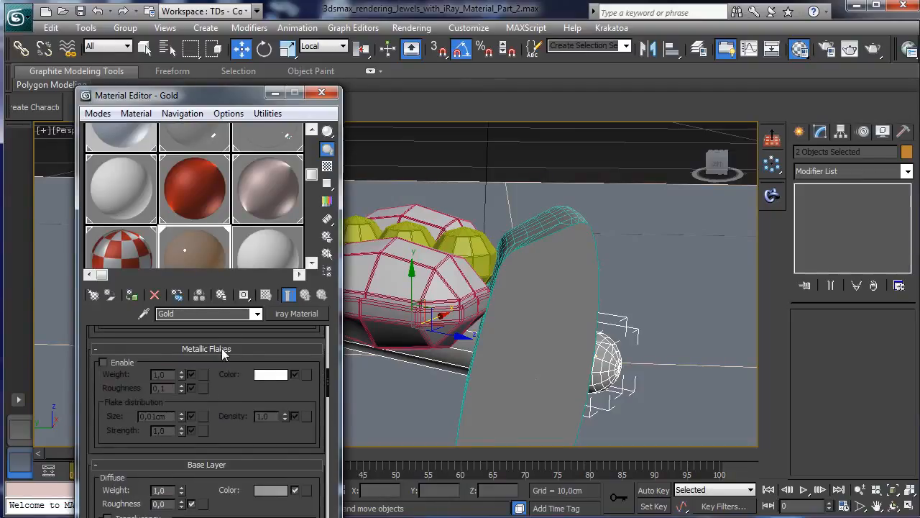
{"action": "left_click", "coordinate": [223, 349]}
{"action": "left_click", "coordinate": [266, 389]}
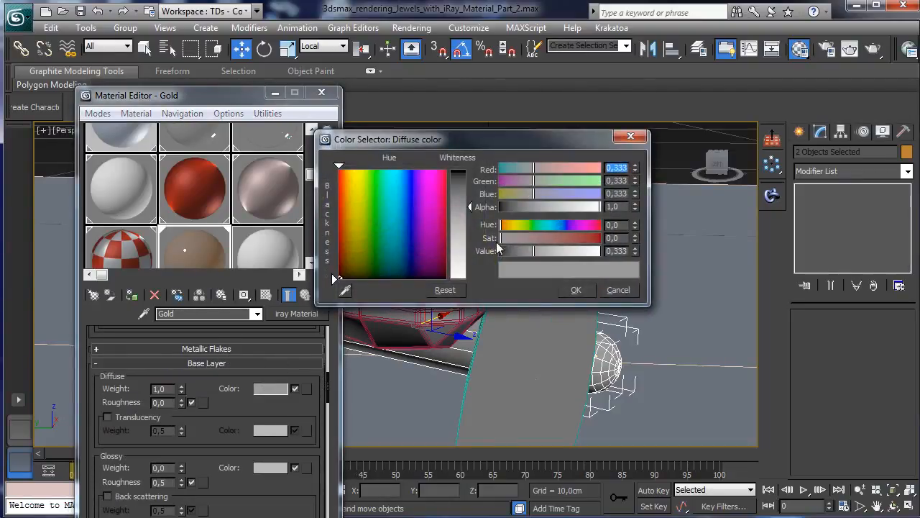
{"action": "left_click_drag", "start_coordinate": [499, 247], "coordinate": [450, 251]}
{"action": "left_click", "coordinate": [562, 289]}
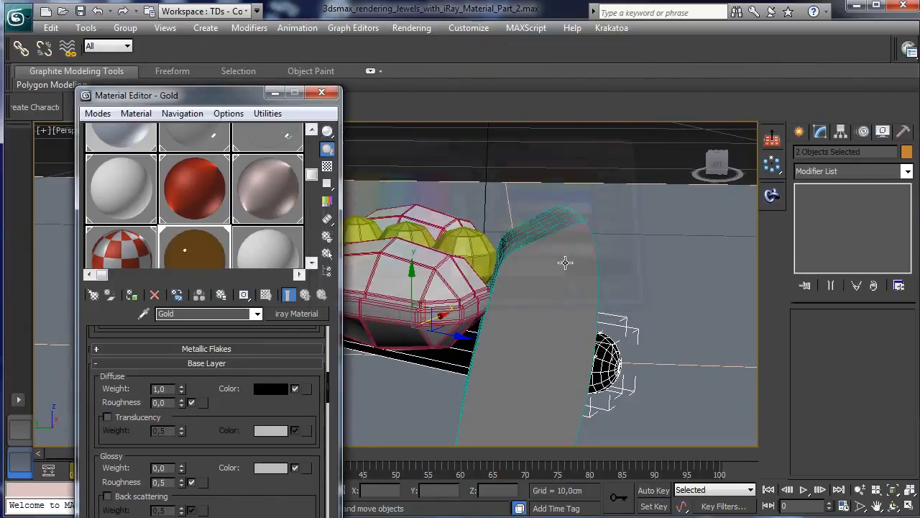
Step: Paste the copied orange onto the Gold material's glossy color and close the material editor
{"action": "scroll", "coordinate": [218, 418], "scroll_direction": "down", "scroll_amount": 3}
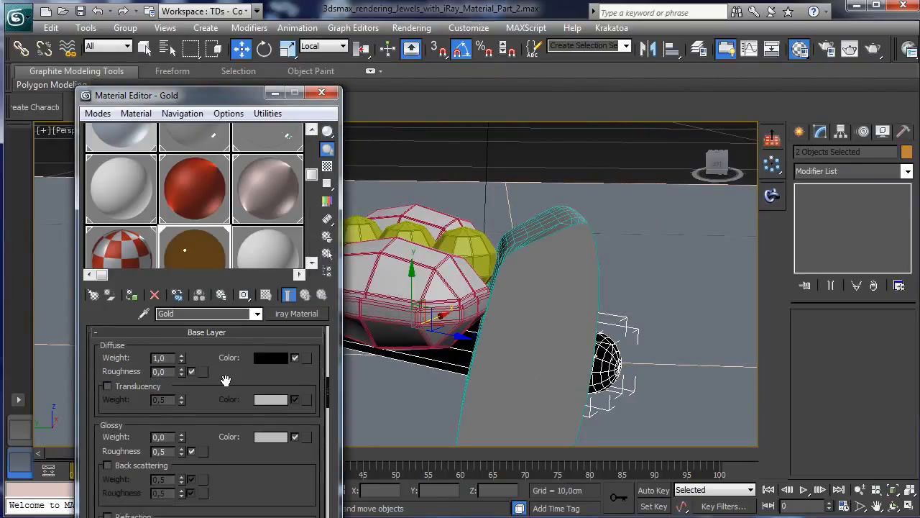
{"action": "left_click", "coordinate": [267, 398]}
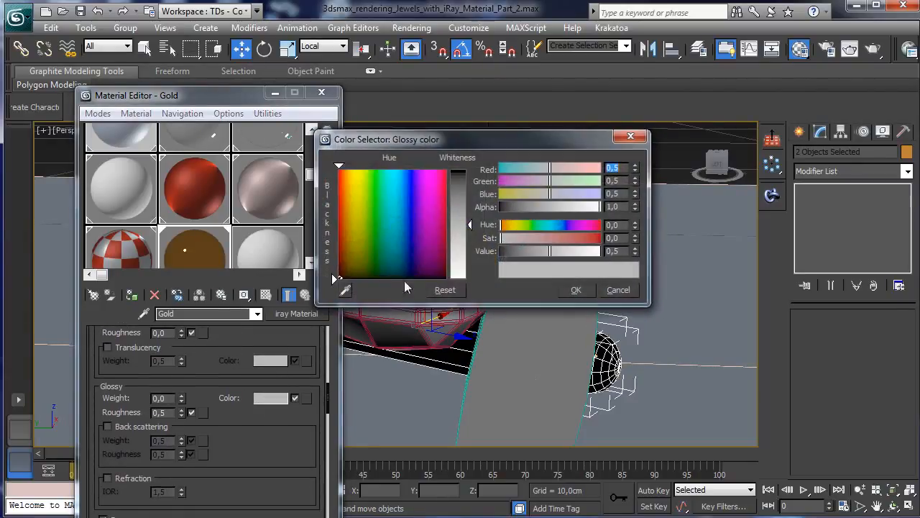
{"action": "left_click", "coordinate": [616, 290]}
{"action": "right_click", "coordinate": [259, 398]}
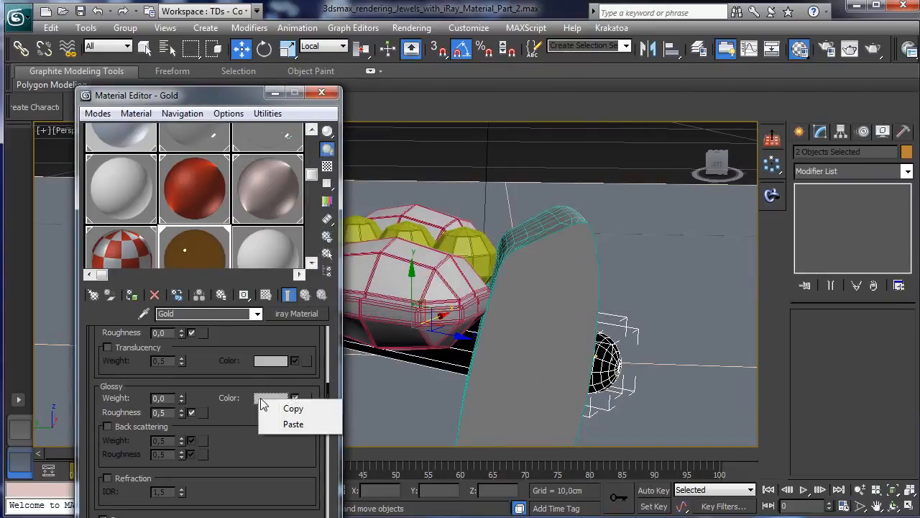
{"action": "left_click", "coordinate": [293, 424]}
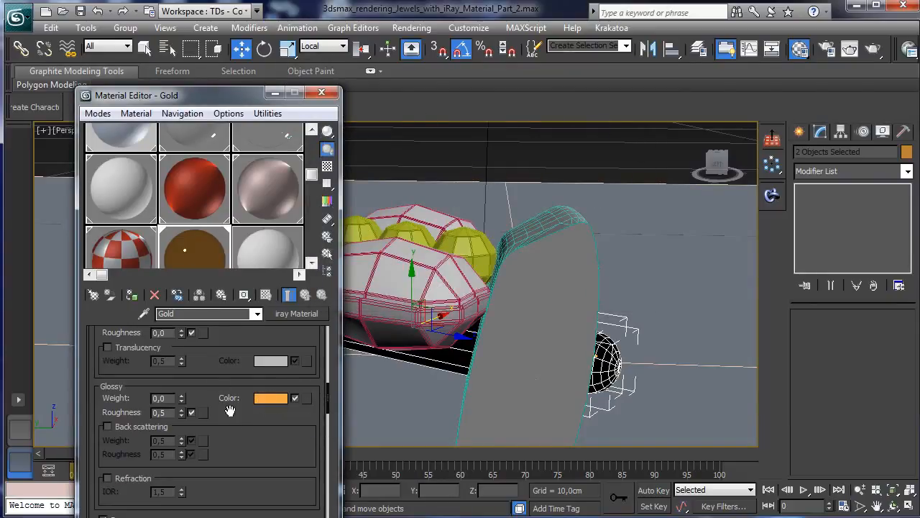
{"action": "left_click_drag", "start_coordinate": [242, 427], "coordinate": [210, 491]}
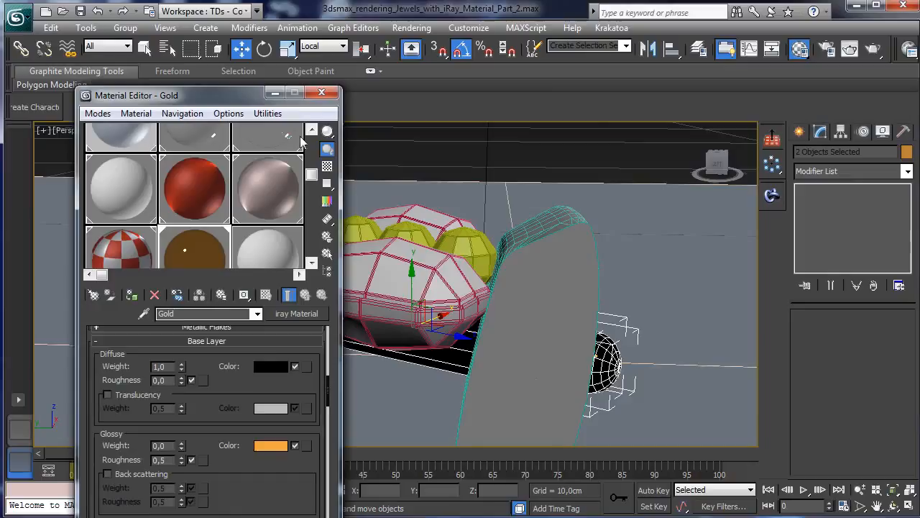
{"action": "left_click", "coordinate": [322, 94]}
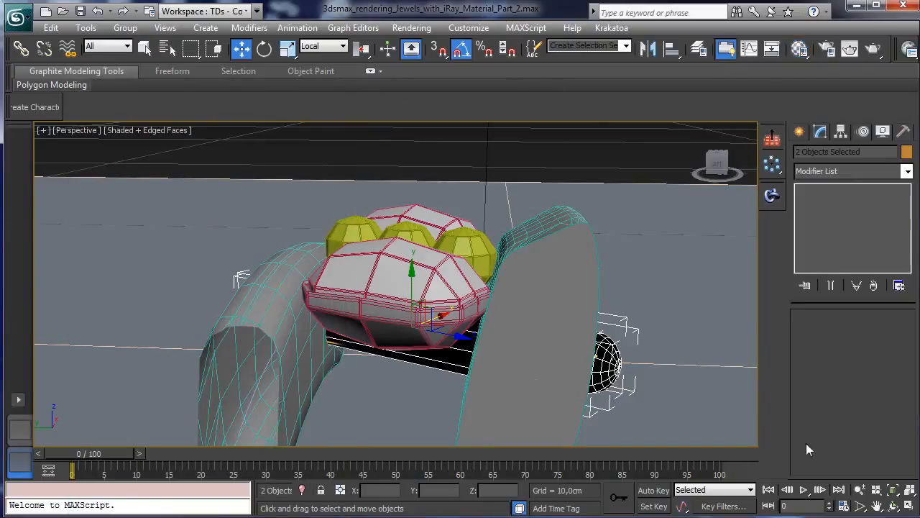
Step: Select the shelled setting under the first large gem and clone it as a copy onto the other large gem
{"action": "left_click", "coordinate": [896, 506]}
{"action": "left_click_drag", "start_coordinate": [392, 324], "coordinate": [365, 299]}
{"action": "left_click", "coordinate": [241, 49]}
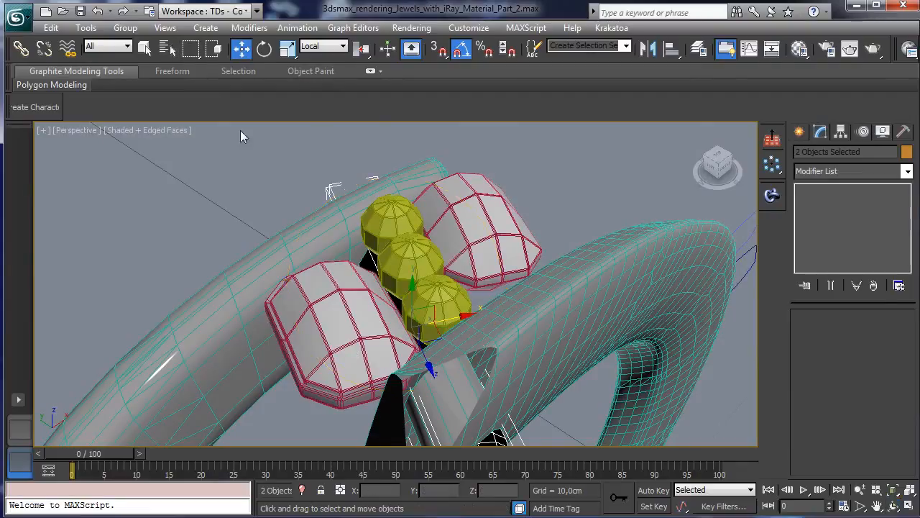
{"action": "left_click", "coordinate": [312, 402]}
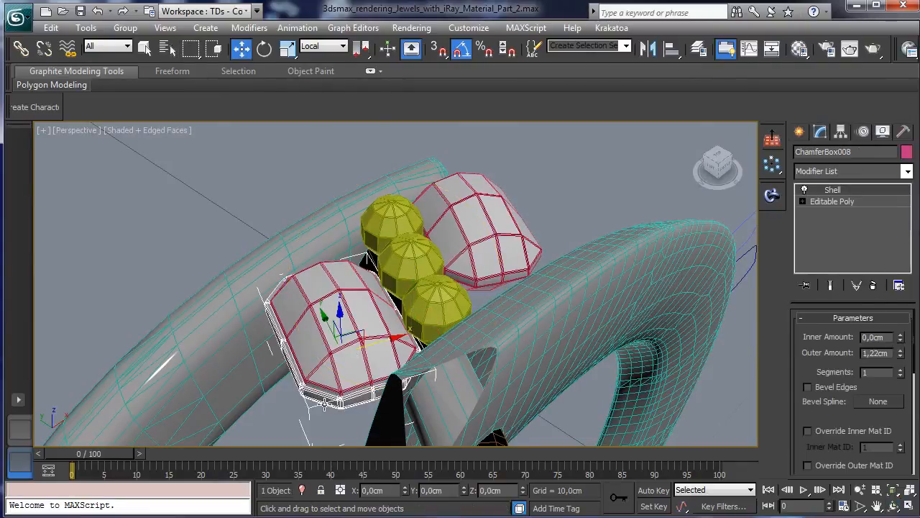
{"action": "left_click", "coordinate": [909, 505]}
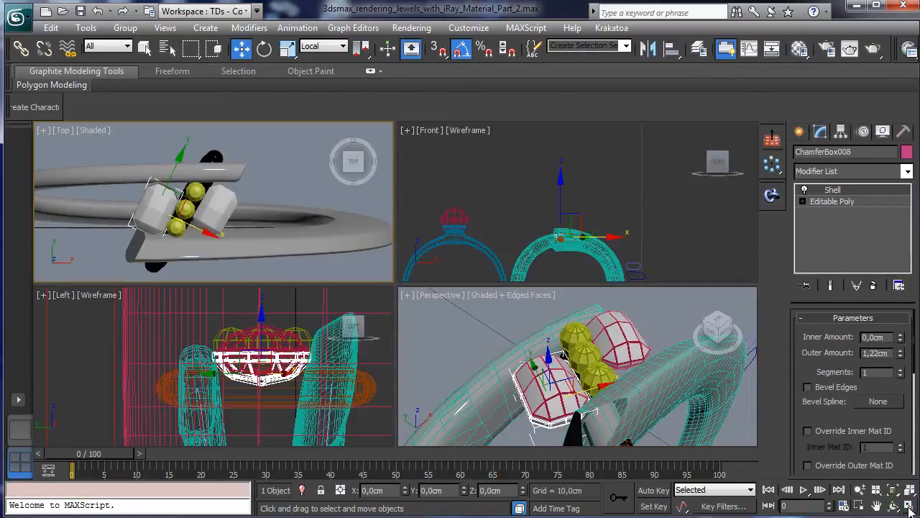
{"action": "left_click", "coordinate": [909, 505]}
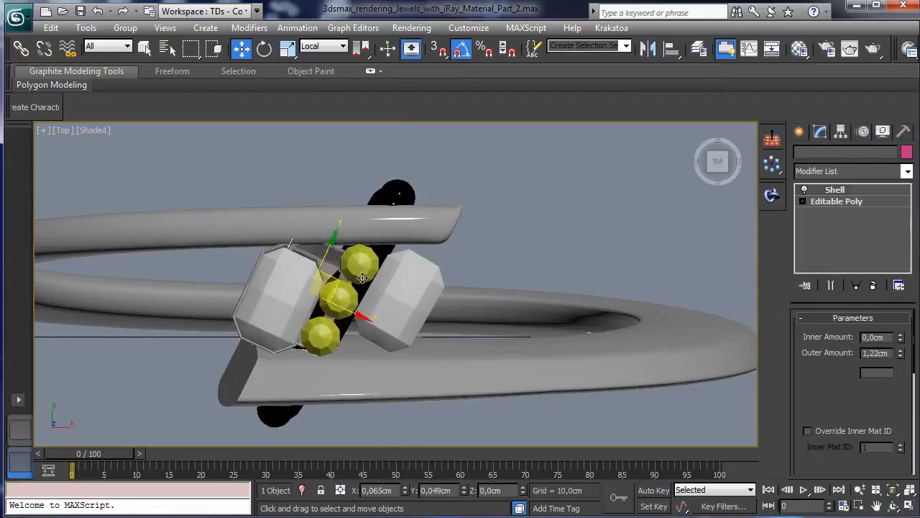
{"action": "left_click", "coordinate": [423, 290]}
{"action": "left_click_drag", "start_coordinate": [426, 287], "coordinate": [429, 289]}
{"action": "left_click", "coordinate": [462, 326]}
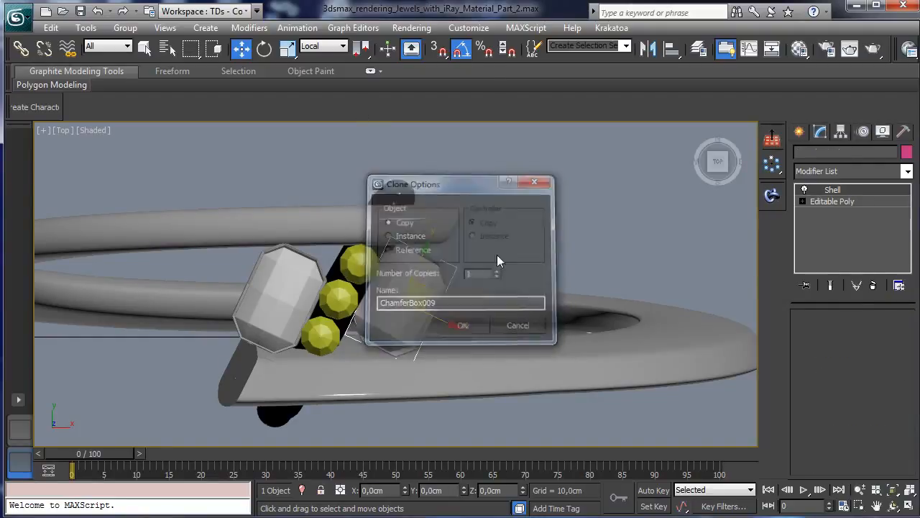
Step: Rotate the cloned setting about the vertical axis and nudge it into alignment with the second large gem
{"action": "key", "text": "e"}
{"action": "left_click_drag", "start_coordinate": [445, 264], "coordinate": [459, 186]}
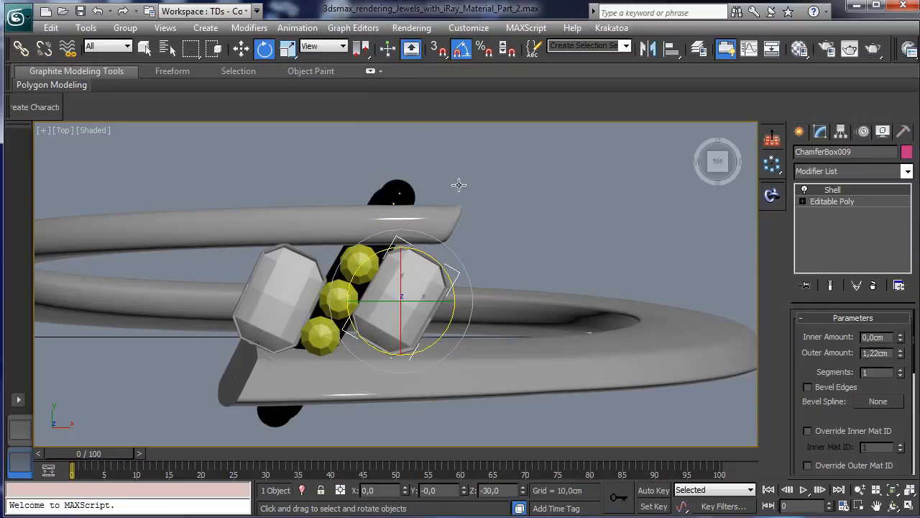
{"action": "left_click", "coordinate": [241, 48]}
{"action": "mouse_move", "coordinate": [430, 284]}
{"action": "left_mouse_down"}
{"action": "mouse_move", "coordinate": [432, 275]}
{"action": "mouse_move", "coordinate": [428, 289]}
{"action": "left_mouse_up"}
Step: Select the second large gem together with its setting and scale them up slightly and uniformly
{"action": "left_click", "coordinate": [408, 271]}
{"action": "left_click", "coordinate": [910, 505]}
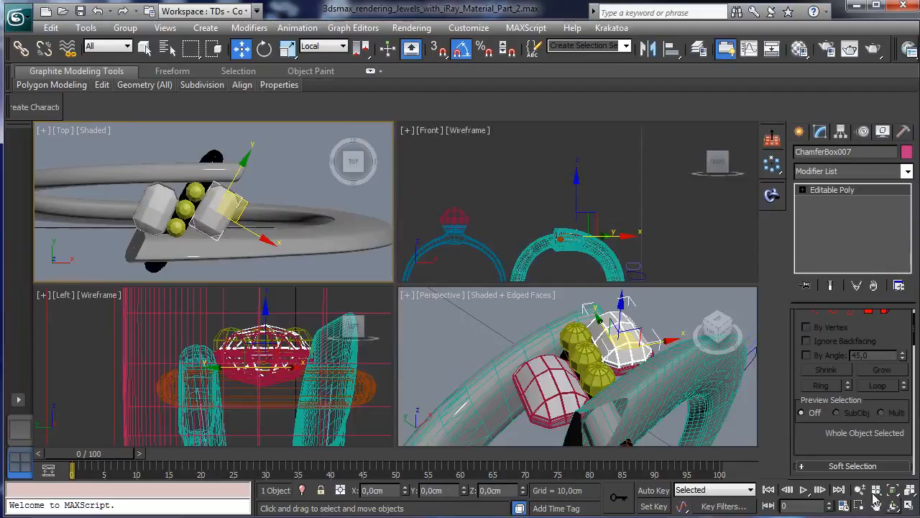
{"action": "left_click", "coordinate": [604, 350]}
{"action": "left_click", "coordinate": [894, 505]}
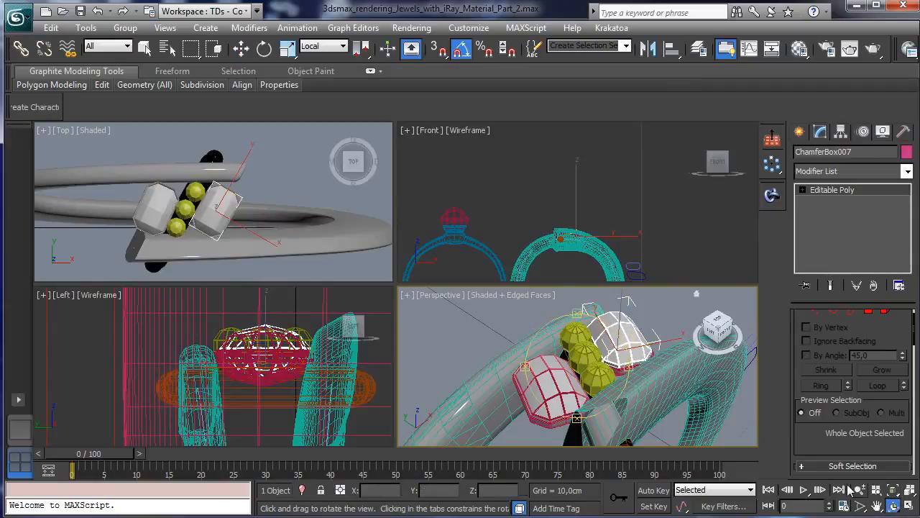
{"action": "left_click_drag", "start_coordinate": [566, 351], "coordinate": [382, 380]}
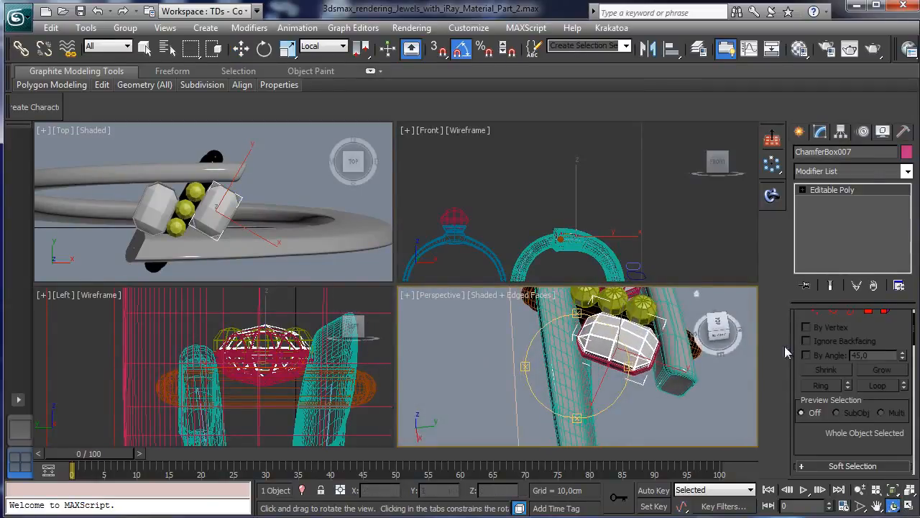
{"action": "left_click", "coordinate": [908, 506]}
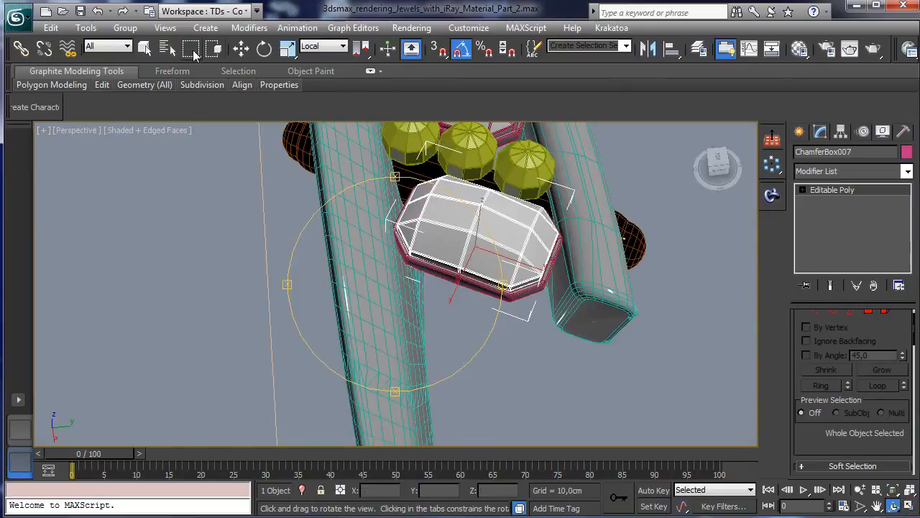
{"action": "left_click", "coordinate": [145, 48]}
{"action": "left_click", "coordinate": [512, 295], "text": "ctrl"}
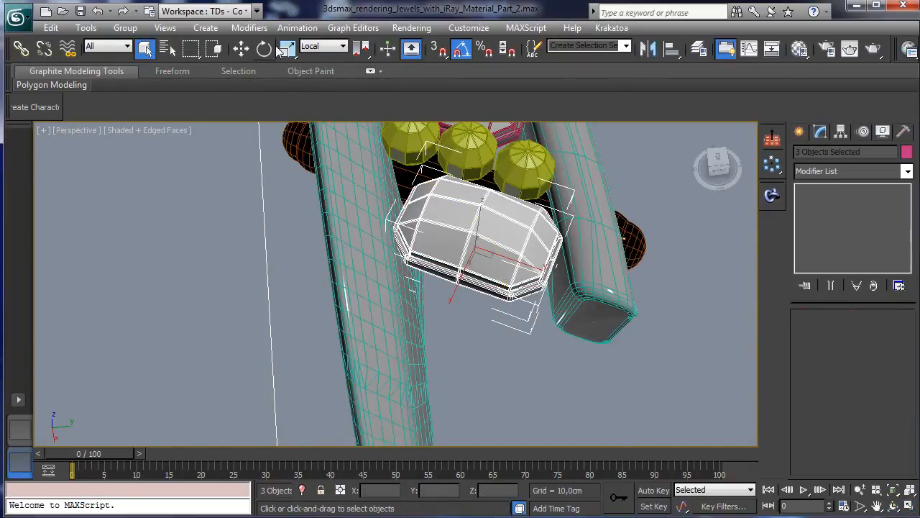
{"action": "left_click_drag", "start_coordinate": [288, 59], "coordinate": [288, 60]}
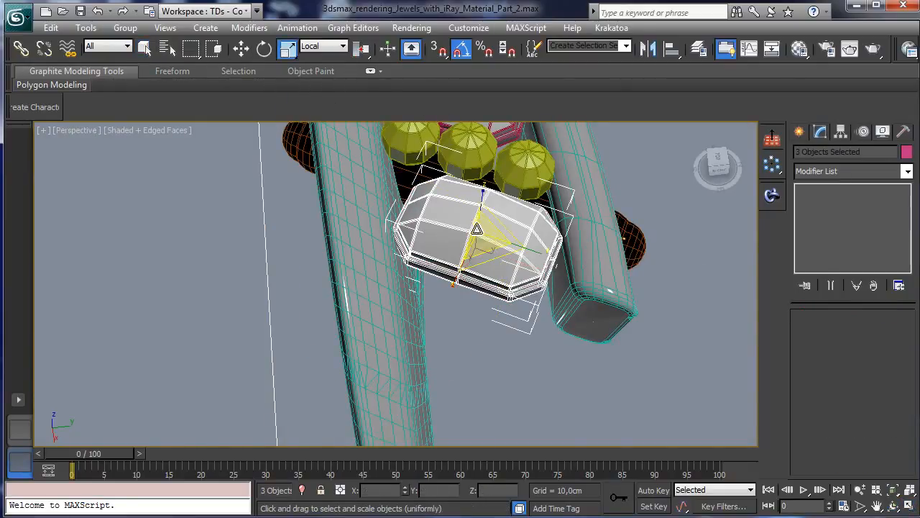
{"action": "left_click_drag", "start_coordinate": [482, 231], "coordinate": [482, 216]}
Step: Shift the enlarged gem and setting along local Y and slightly away from the yellow gems to fit between the bands
{"action": "left_click", "coordinate": [250, 57]}
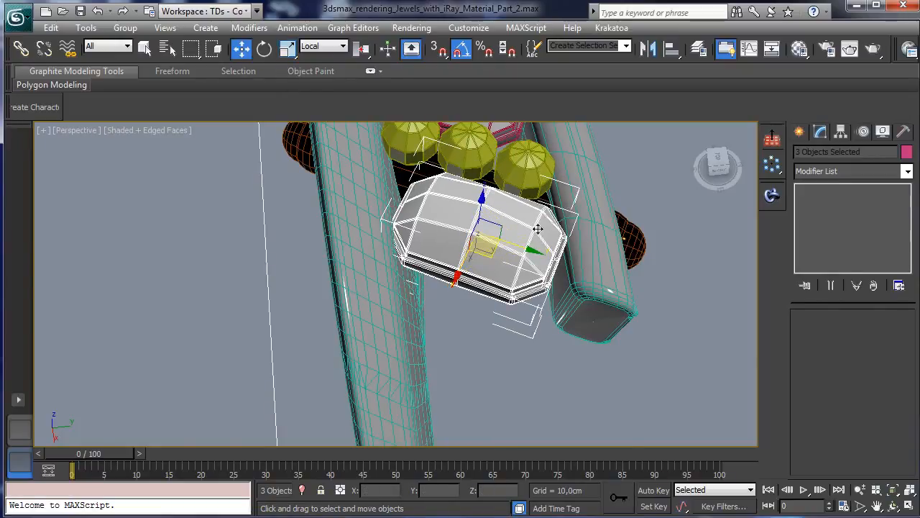
{"action": "left_click_drag", "start_coordinate": [525, 248], "coordinate": [537, 253]}
{"action": "left_click", "coordinate": [893, 506]}
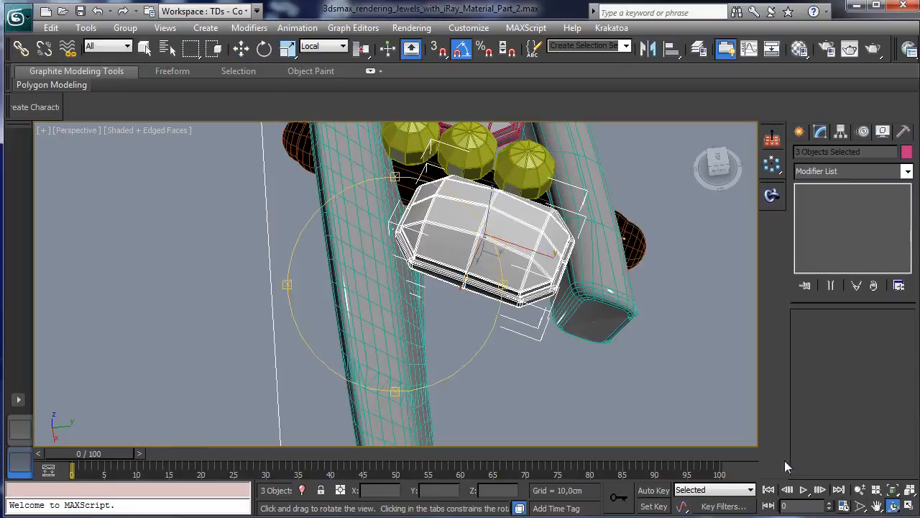
{"action": "left_click_drag", "start_coordinate": [449, 265], "coordinate": [400, 273]}
{"action": "key", "text": "w"}
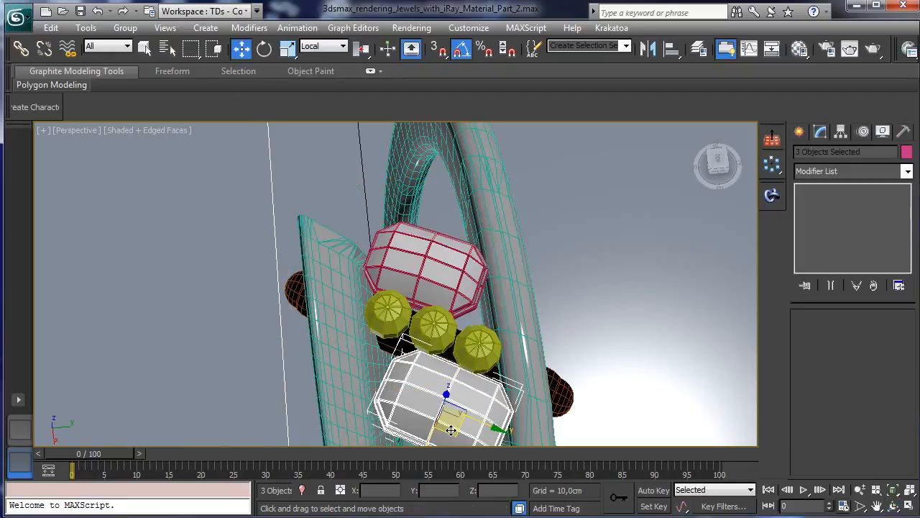
{"action": "left_click_drag", "start_coordinate": [451, 430], "coordinate": [452, 441]}
Step: Clone the first large gem's setting as a copy under the row of three yellow gems
{"action": "left_click", "coordinate": [468, 308]}
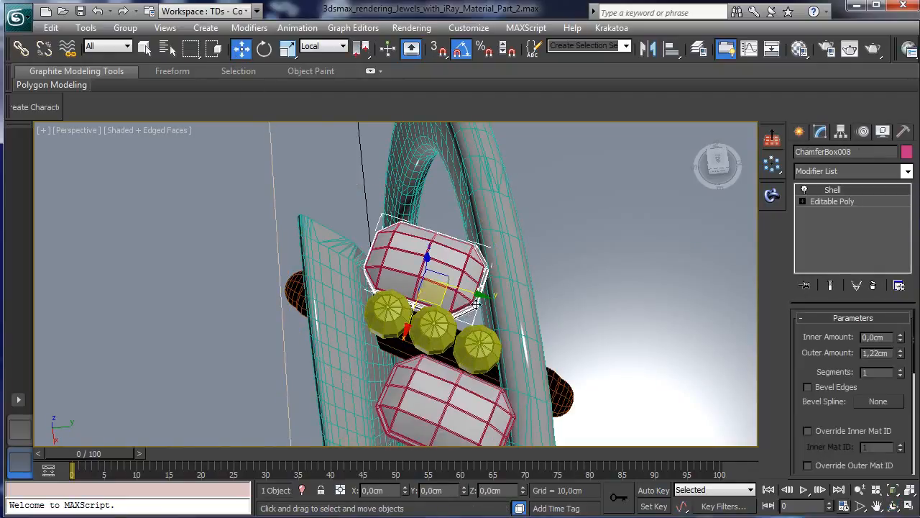
{"action": "left_click_drag", "start_coordinate": [438, 301], "coordinate": [453, 371], "text": "shift"}
{"action": "left_click", "coordinate": [464, 328]}
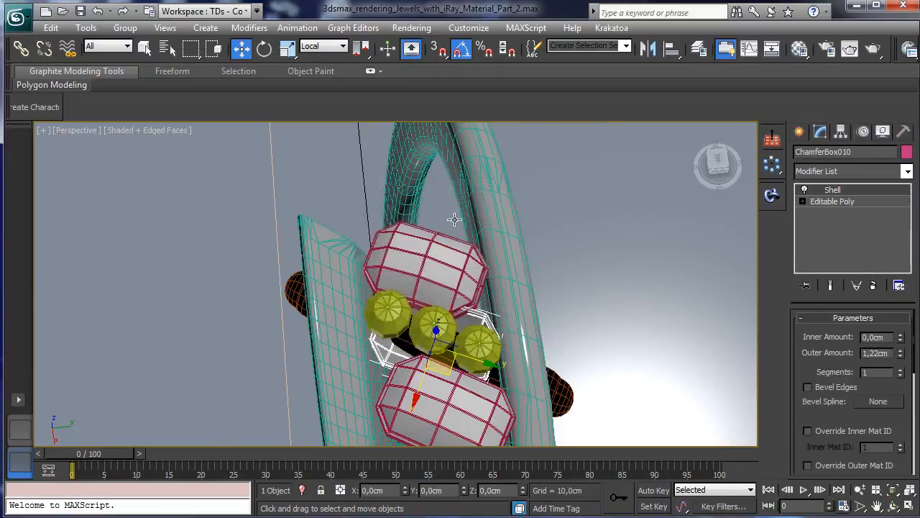
Step: Narrow the cloned setting along its local X axis with non-uniform scale to match the yellow gem row
{"action": "left_click_drag", "start_coordinate": [286, 49], "coordinate": [288, 72]}
{"action": "left_click", "coordinate": [333, 46]}
{"action": "left_click", "coordinate": [333, 48]}
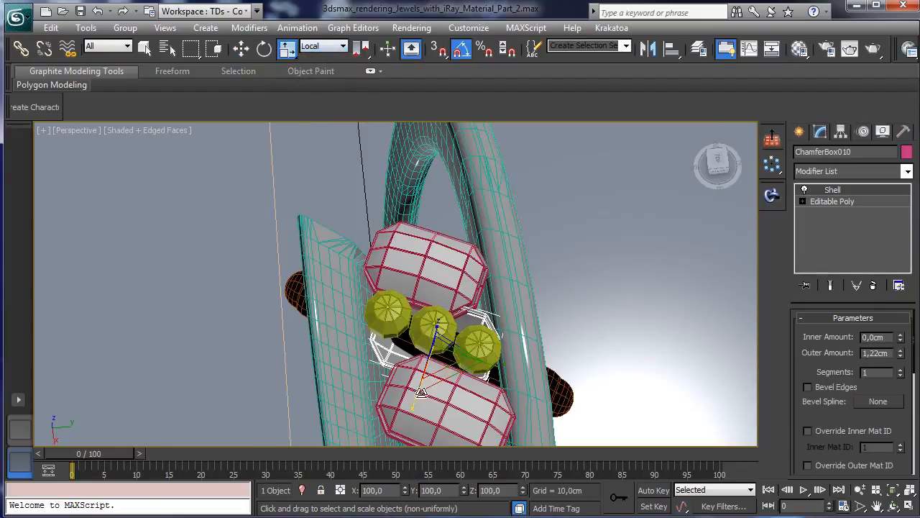
{"action": "left_click_drag", "start_coordinate": [422, 390], "coordinate": [427, 364]}
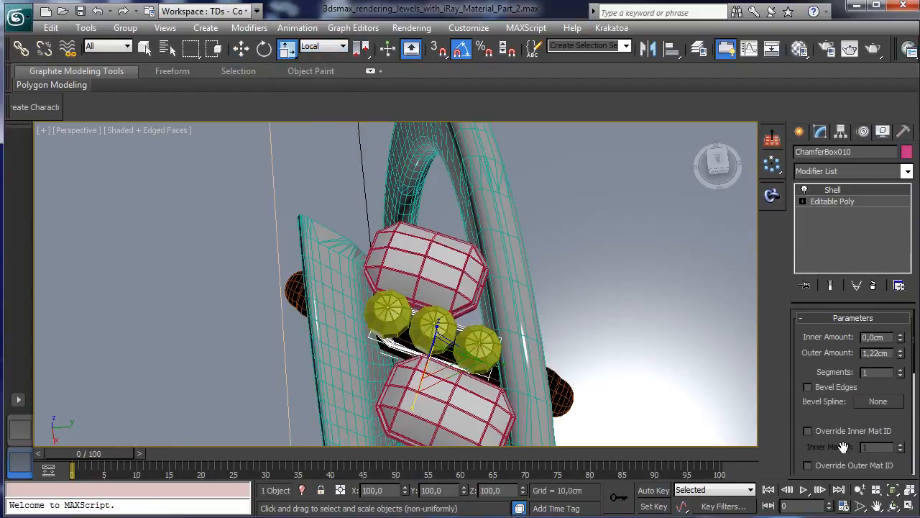
Step: Stretch the narrow setting lengthwise along its local Y axis and raise it along local Z around the yellow gems
{"action": "left_click", "coordinate": [894, 491]}
{"action": "left_click", "coordinate": [893, 505]}
{"action": "left_click_drag", "start_coordinate": [460, 309], "coordinate": [597, 284]}
{"action": "left_click_drag", "start_coordinate": [381, 294], "coordinate": [455, 301]}
{"action": "left_click_drag", "start_coordinate": [286, 49], "coordinate": [286, 95]}
{"action": "left_click_drag", "start_coordinate": [348, 302], "coordinate": [325, 303]}
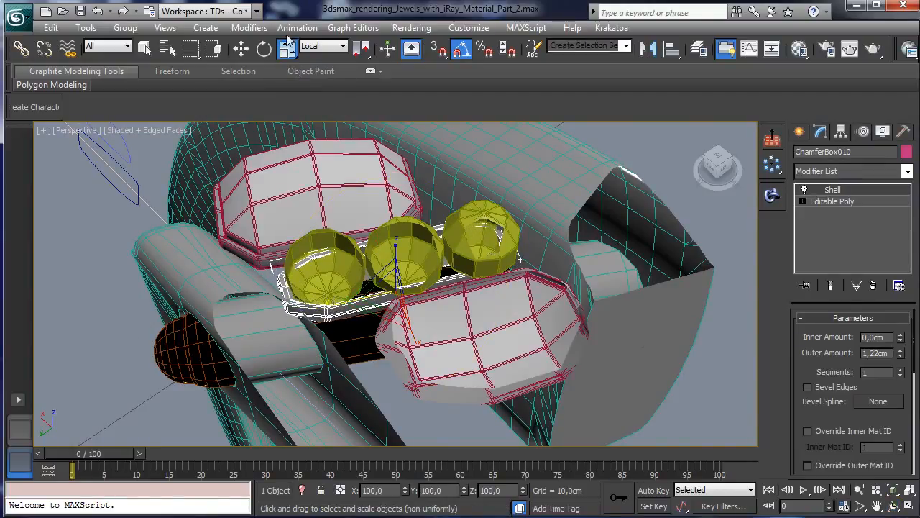
{"action": "left_click", "coordinate": [241, 49]}
{"action": "left_click_drag", "start_coordinate": [395, 256], "coordinate": [394, 241]}
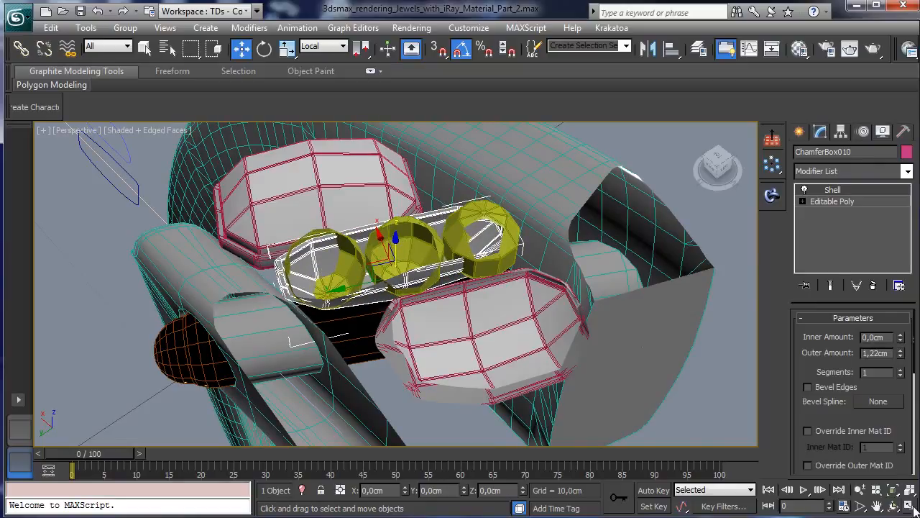
Step: Rotate the narrow setting -5° about Z in the top view and nudge it into line between the two large gems
{"action": "key", "text": "alt+w"}
{"action": "right_click", "coordinate": [275, 238]}
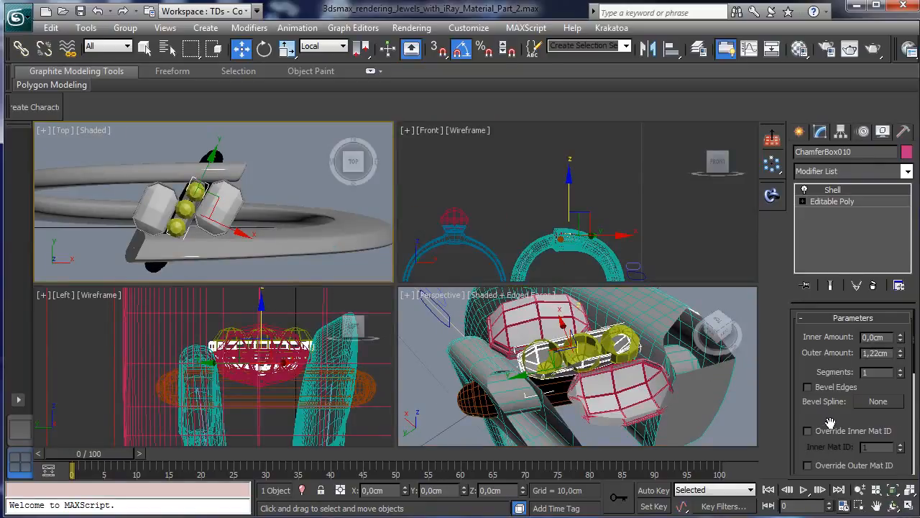
{"action": "left_click", "coordinate": [909, 490]}
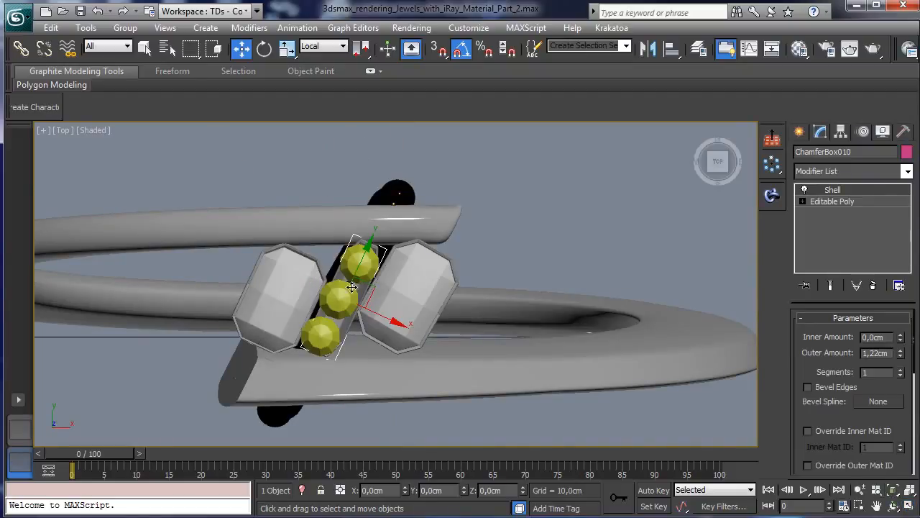
{"action": "mouse_move", "coordinate": [371, 282]}
{"action": "left_mouse_down"}
{"action": "mouse_move", "coordinate": [379, 289]}
{"action": "mouse_move", "coordinate": [367, 285]}
{"action": "left_mouse_up"}
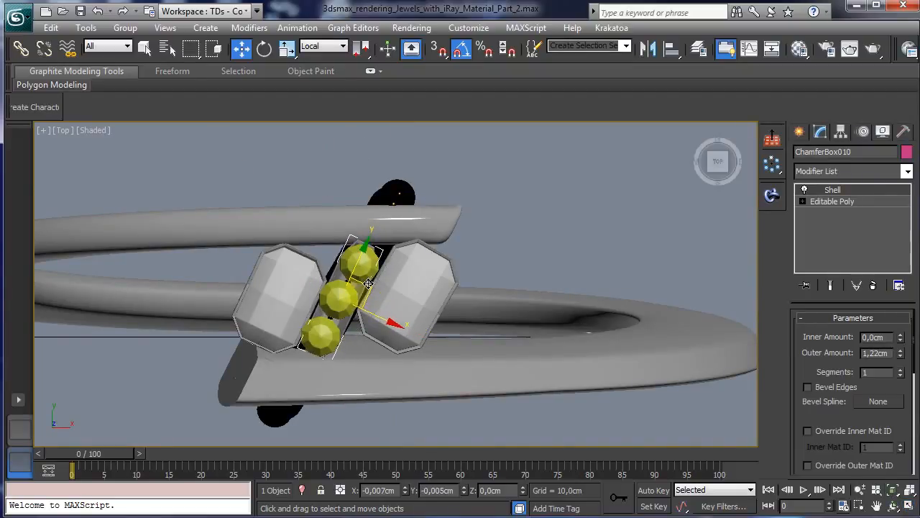
{"action": "left_click", "coordinate": [264, 48]}
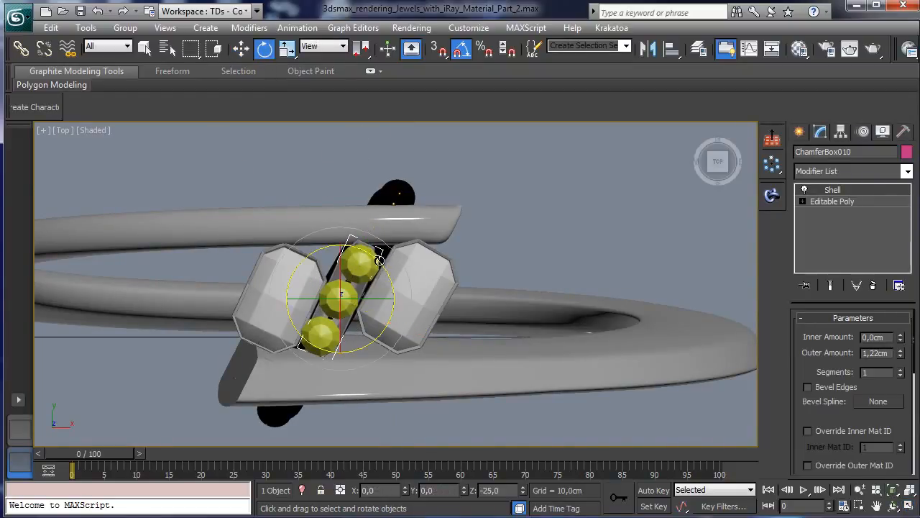
{"action": "left_click_drag", "start_coordinate": [379, 260], "coordinate": [387, 261]}
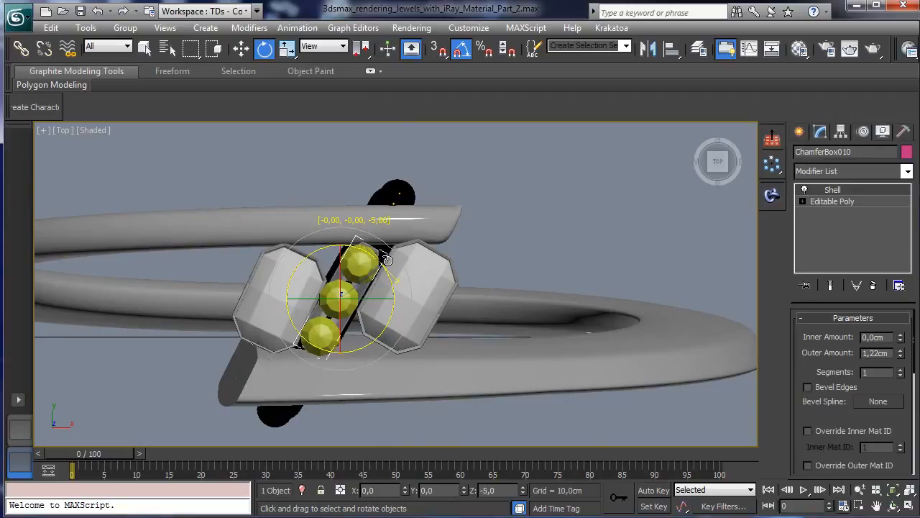
{"action": "left_click", "coordinate": [241, 50]}
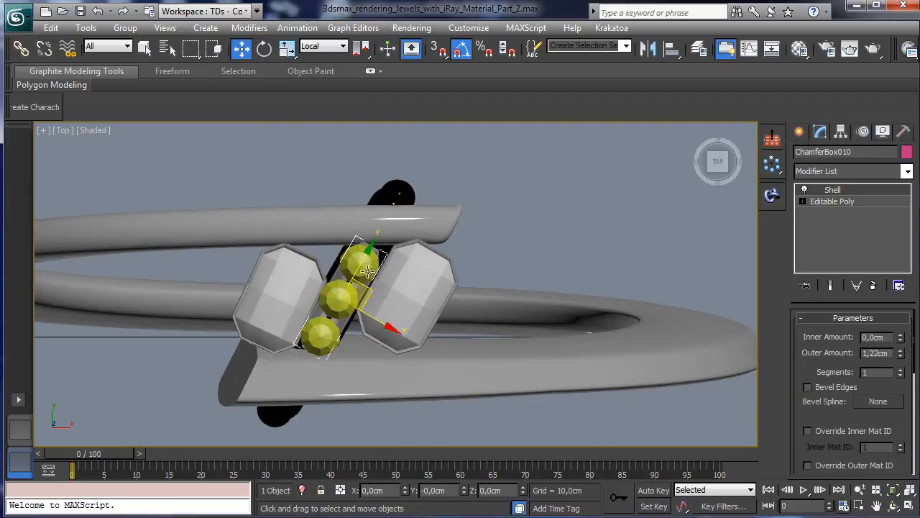
{"action": "left_click_drag", "start_coordinate": [370, 286], "coordinate": [369, 287]}
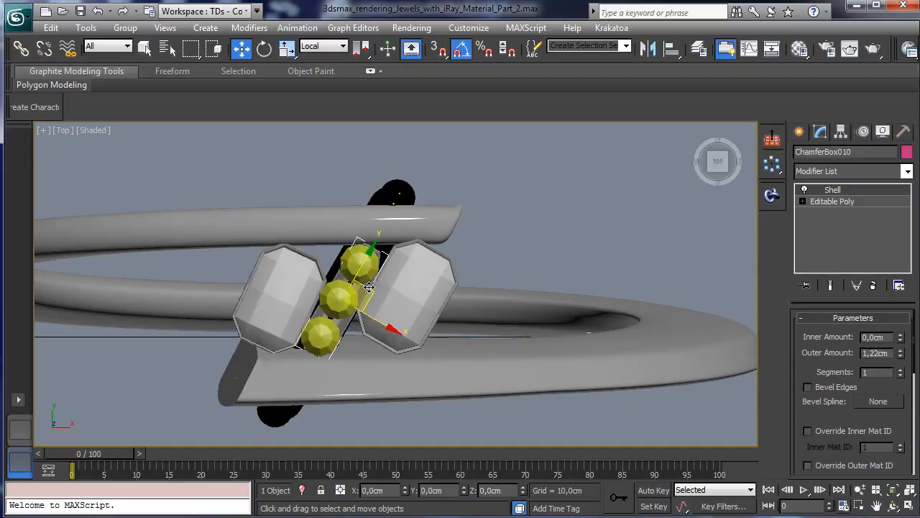
Step: Delete the three yellow gems sitting over the narrow setting
{"action": "left_click", "coordinate": [360, 267]}
{"action": "key", "text": "Delete"}
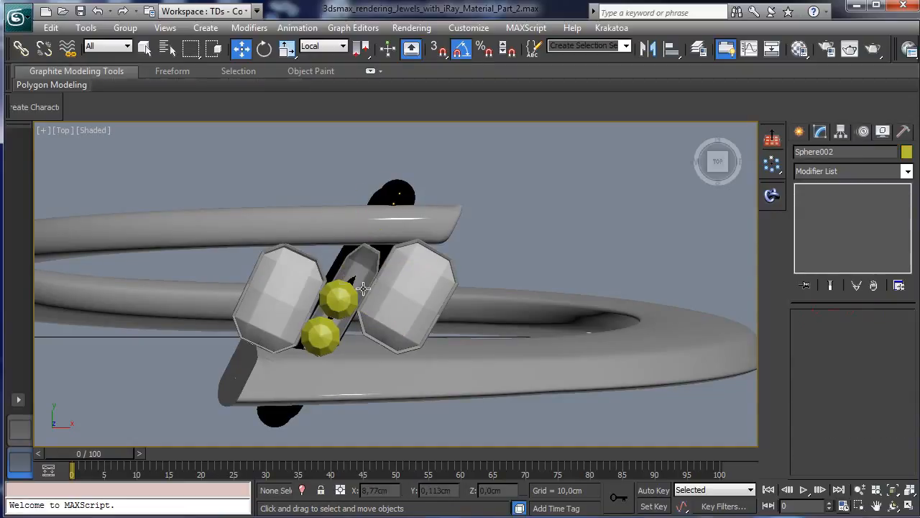
{"action": "left_click", "coordinate": [338, 298]}
{"action": "key", "text": "Delete"}
{"action": "left_click", "coordinate": [327, 331]}
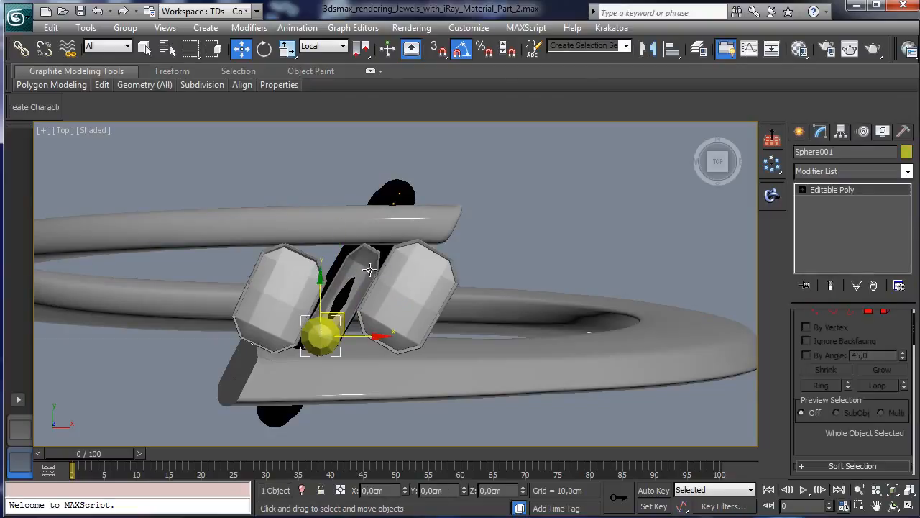
{"action": "key", "text": "Delete"}
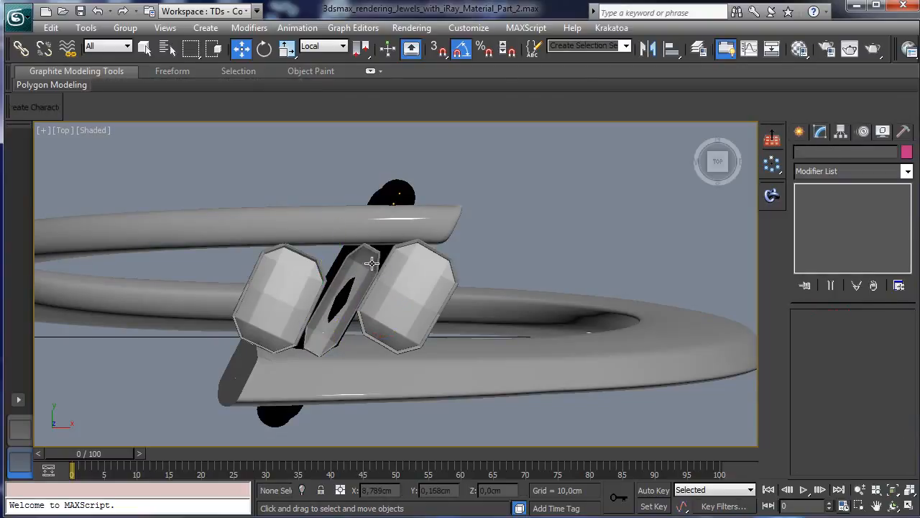
Step: Try to rotate the large gem opposite the open band end together with its setting slightly clockwise in the top view
{"action": "left_click", "coordinate": [309, 263]}
{"action": "left_click", "coordinate": [274, 269], "text": "ctrl"}
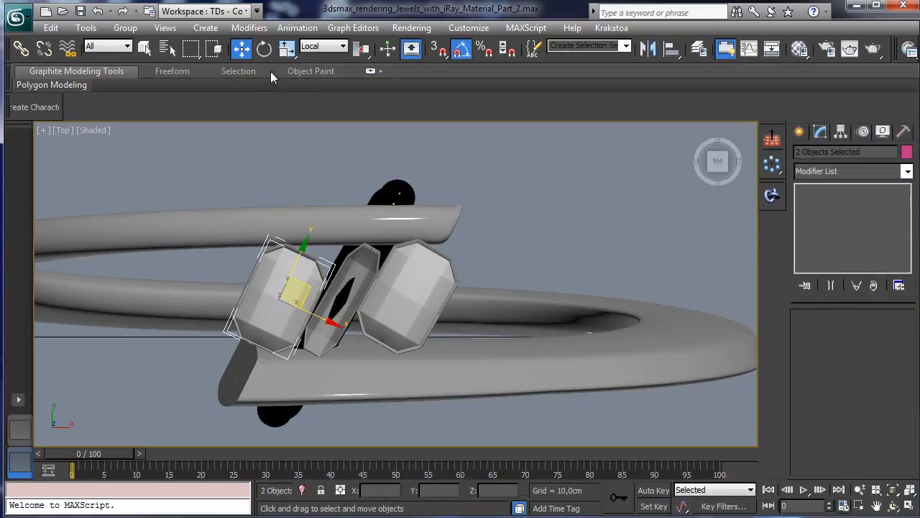
{"action": "left_click", "coordinate": [263, 50]}
{"action": "left_click_drag", "start_coordinate": [322, 264], "coordinate": [329, 266]}
{"action": "left_click", "coordinate": [144, 47]}
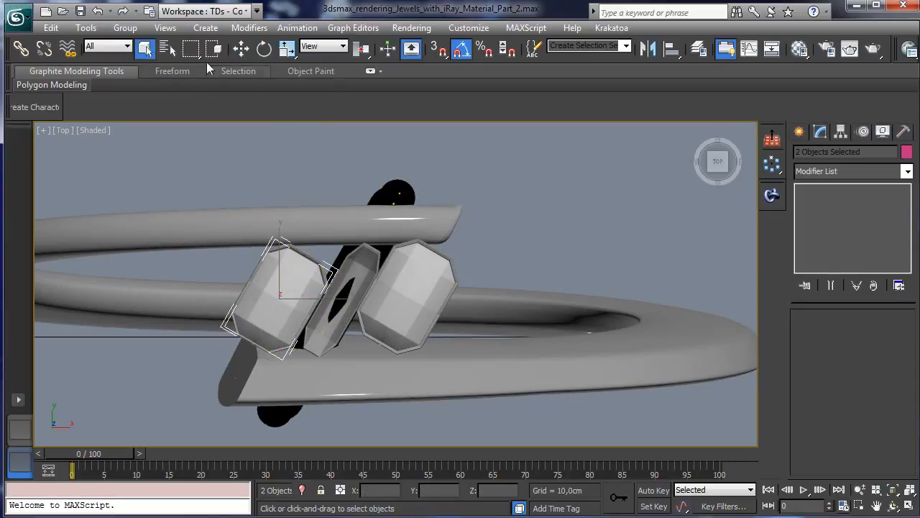
Step: Undo the large gem's rotation and the deletion of the last yellow gem
{"action": "left_click", "coordinate": [97, 10]}
{"action": "left_click", "coordinate": [100, 14]}
{"action": "left_click", "coordinate": [100, 14]}
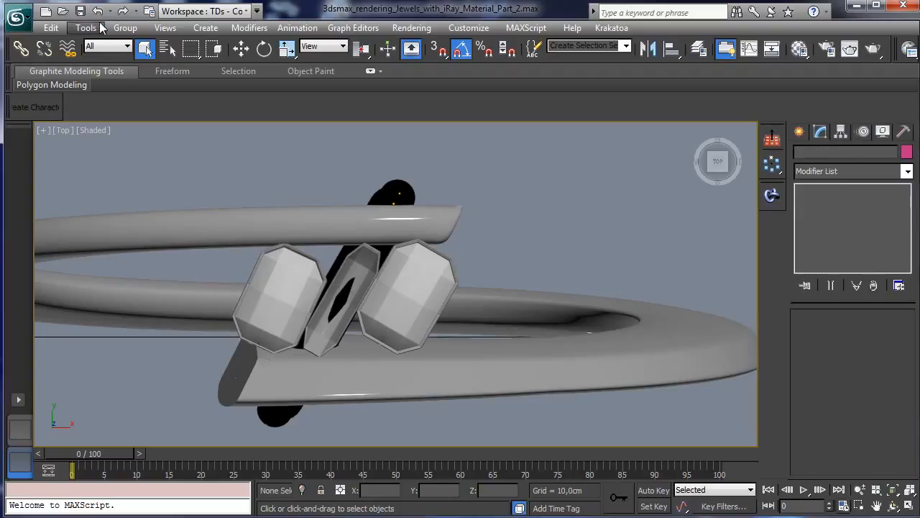
{"action": "left_click", "coordinate": [98, 12]}
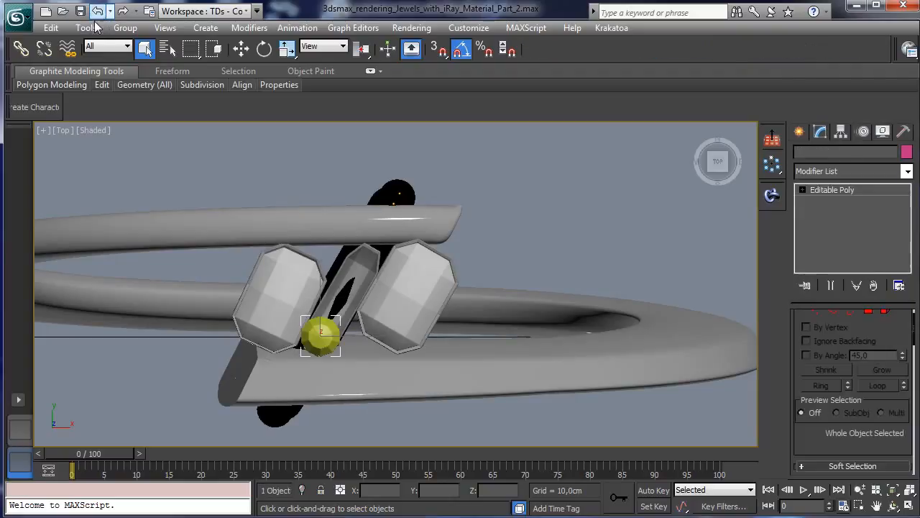
Step: Rotate the large gem beside the restored yellow gem, together with its setting, slightly clockwise to parallel the narrow setting
{"action": "left_click", "coordinate": [298, 279]}
{"action": "left_click", "coordinate": [308, 258], "text": "ctrl"}
{"action": "key", "text": "e"}
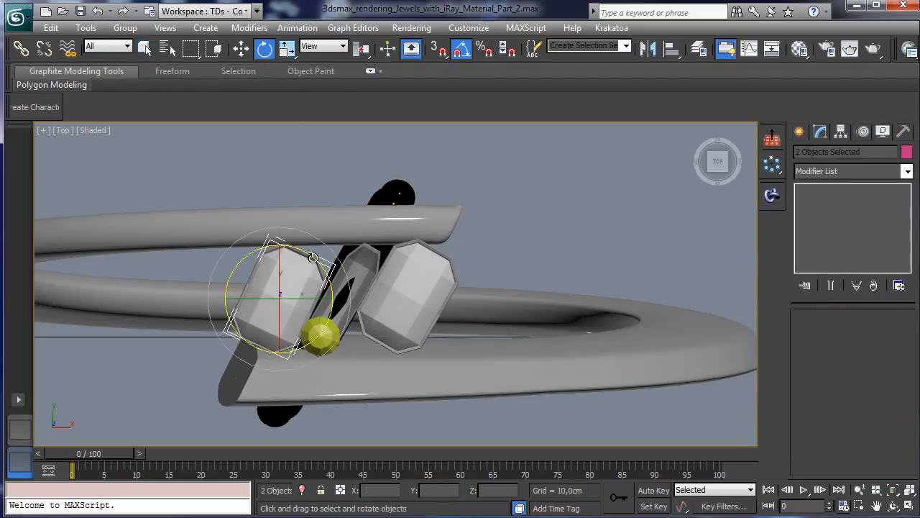
{"action": "key", "text": "w"}
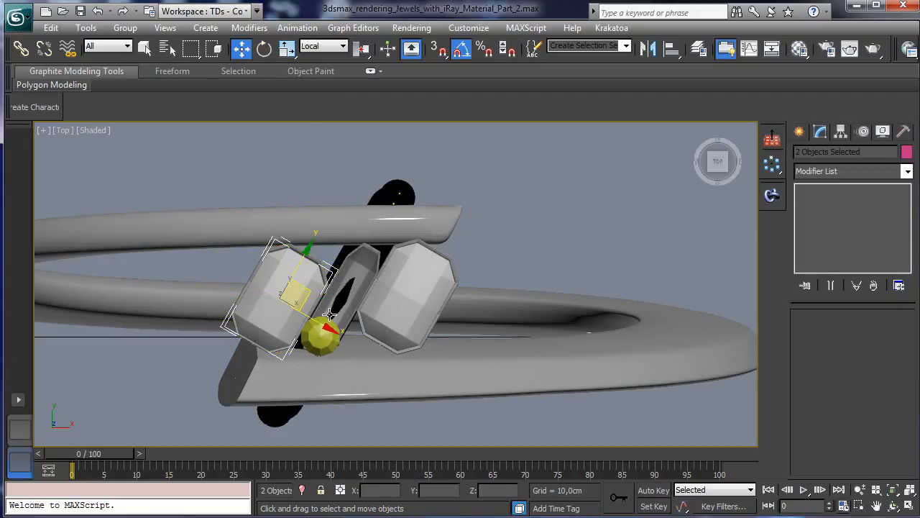
Step: Scale the remaining yellow gem down uniformly so it fits inside the narrow setting
{"action": "left_click", "coordinate": [321, 334]}
{"action": "key", "text": "alt+w"}
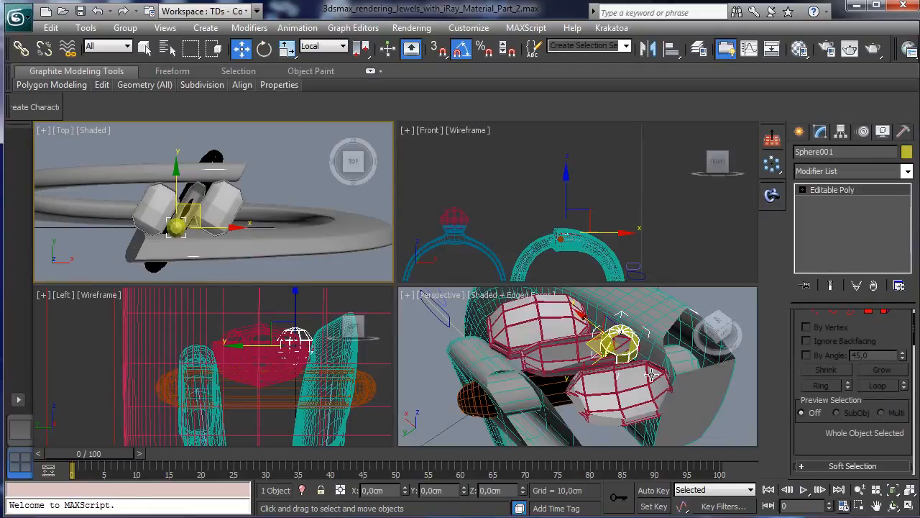
{"action": "left_click_drag", "start_coordinate": [651, 338], "coordinate": [662, 418]}
{"action": "left_click", "coordinate": [893, 506]}
{"action": "left_click", "coordinate": [909, 507]}
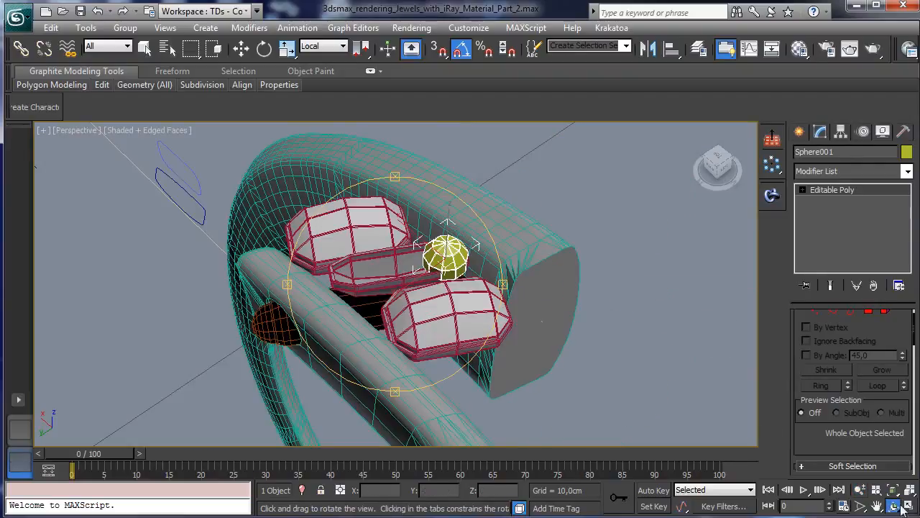
{"action": "left_click", "coordinate": [286, 48]}
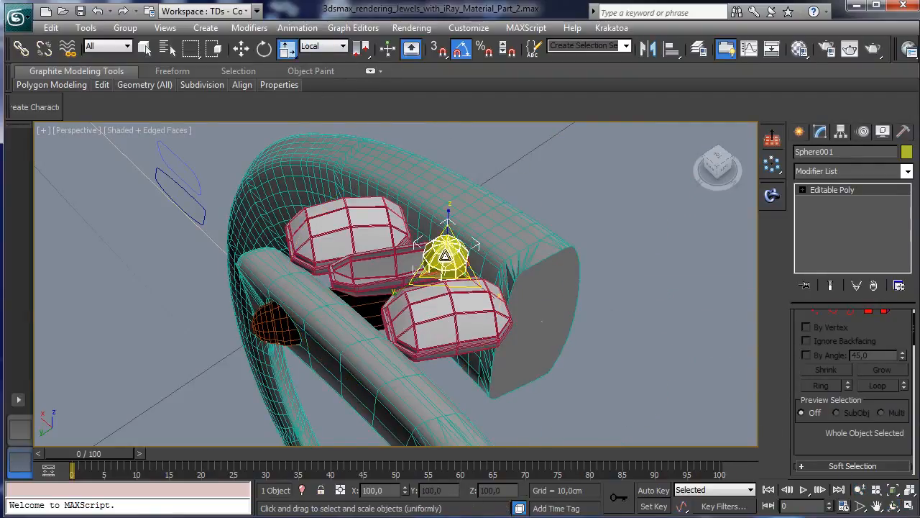
{"action": "left_click_drag", "start_coordinate": [446, 252], "coordinate": [380, 345]}
Step: Clone the small yellow gem as two copies placed along the narrow setting from its far end
{"action": "left_click", "coordinate": [894, 506]}
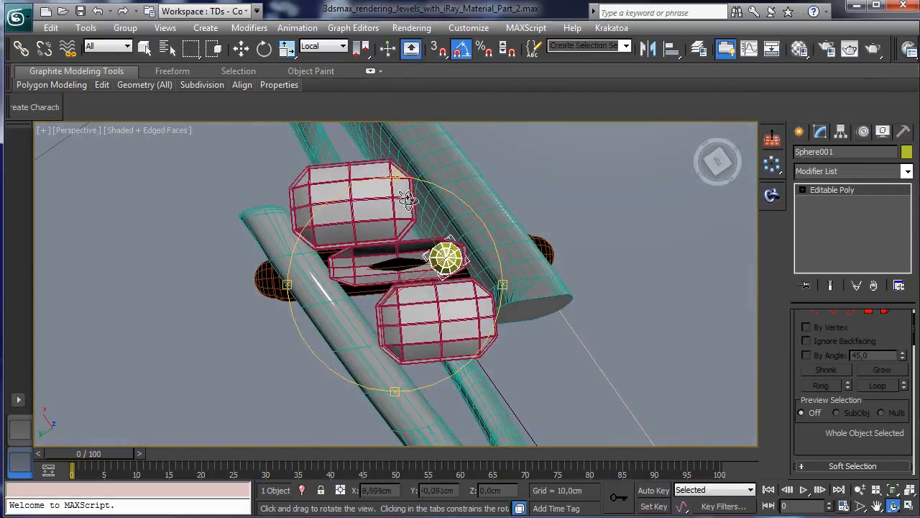
{"action": "left_click", "coordinate": [243, 48]}
{"action": "left_click_drag", "start_coordinate": [420, 245], "coordinate": [327, 260], "text": "shift"}
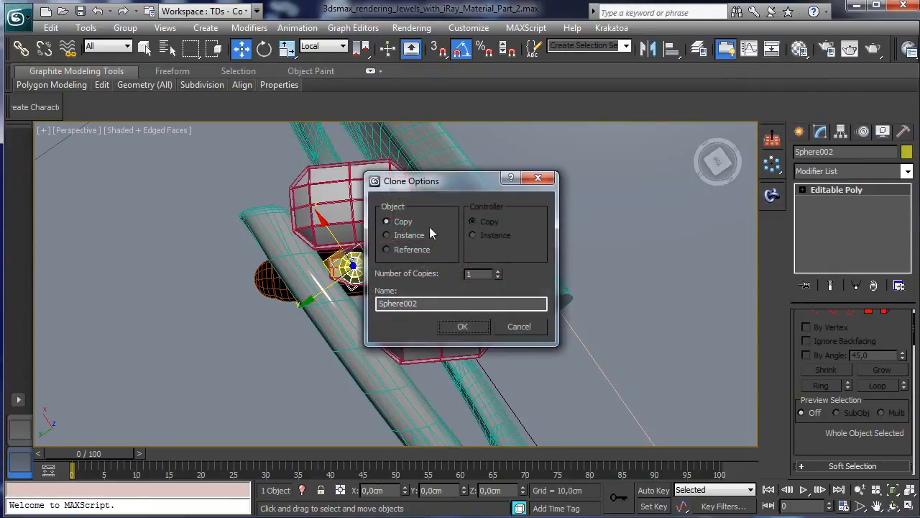
{"action": "left_click", "coordinate": [461, 326]}
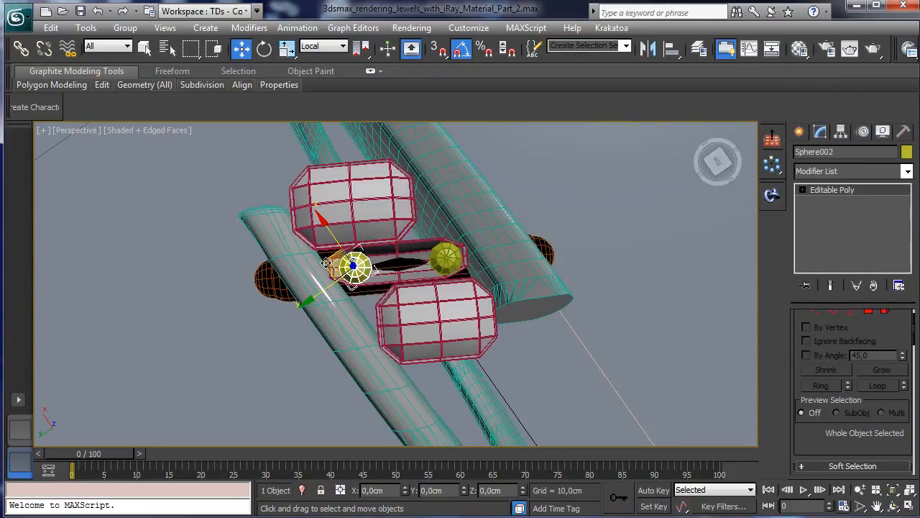
{"action": "mouse_move", "coordinate": [326, 264]}
{"action": "left_mouse_down"}
{"action": "mouse_move", "coordinate": [366, 261]}
{"action": "mouse_move", "coordinate": [351, 264]}
{"action": "left_mouse_up"}
{"action": "left_click", "coordinate": [464, 330]}
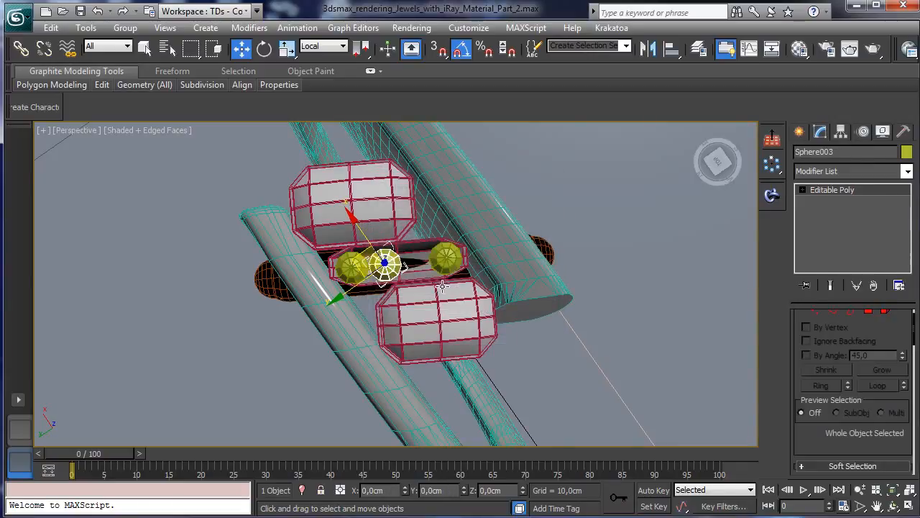
Step: Delete both cloned yellow gems, keeping only the original
{"action": "key", "text": "Delete"}
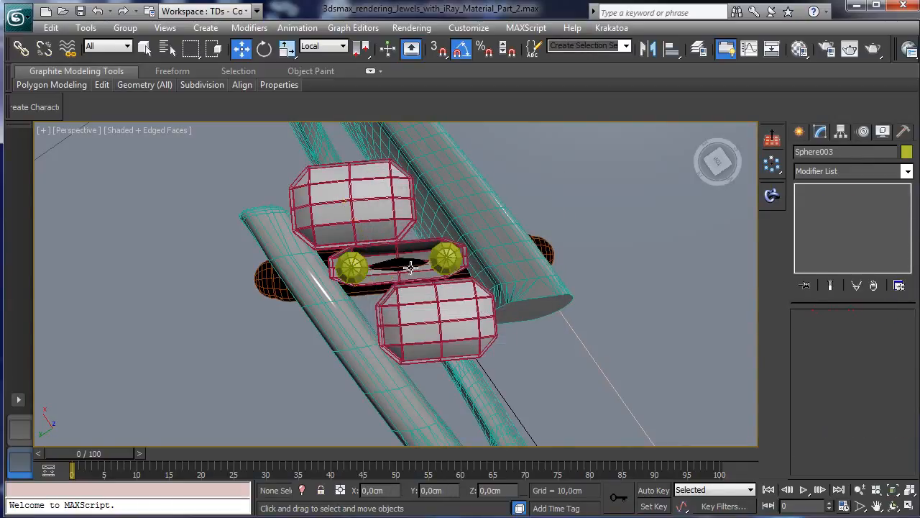
{"action": "left_click", "coordinate": [356, 262]}
{"action": "key", "text": "Delete"}
Step: Clone the original small yellow gem as three copies to form a row of four along the narrow setting
{"action": "left_click", "coordinate": [448, 260]}
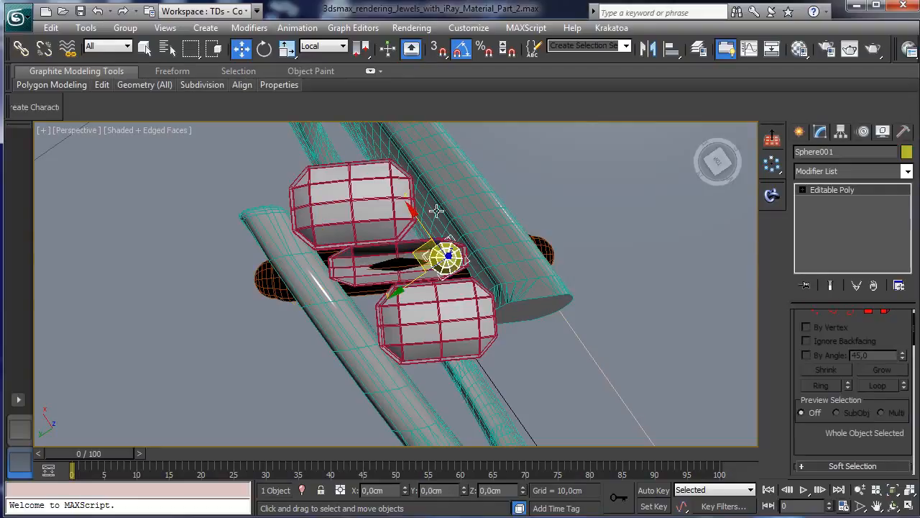
{"action": "left_click", "coordinate": [289, 49]}
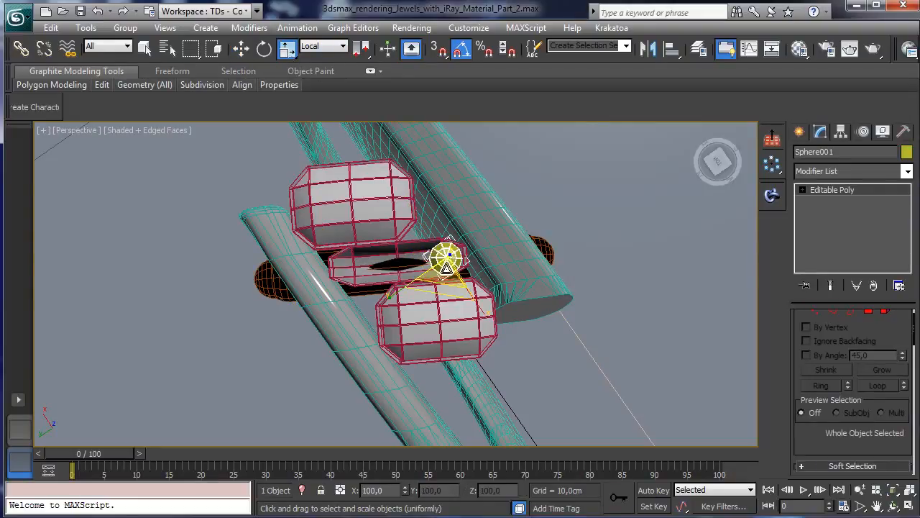
{"action": "left_click", "coordinate": [241, 48]}
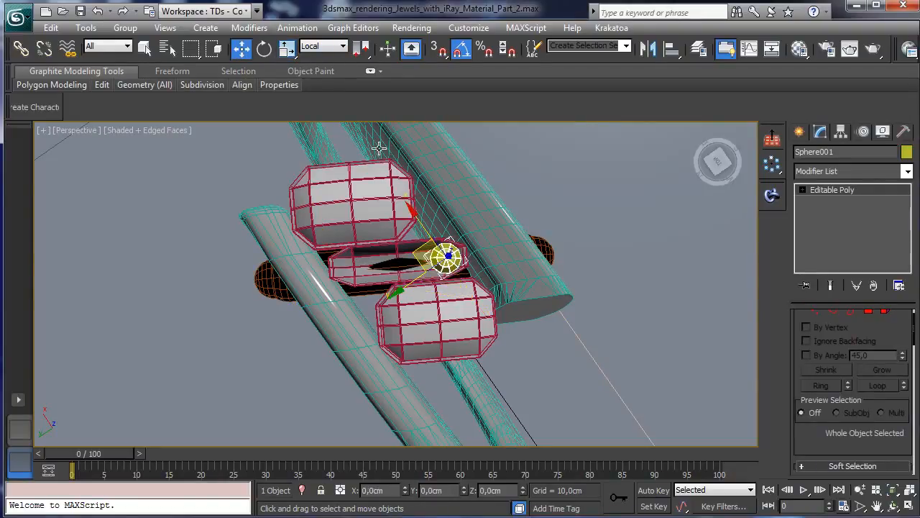
{"action": "mouse_move", "coordinate": [422, 253]}
{"action": "left_mouse_down"}
{"action": "mouse_move", "coordinate": [430, 253]}
{"action": "mouse_move", "coordinate": [320, 257]}
{"action": "mouse_move", "coordinate": [399, 257]}
{"action": "left_mouse_up"}
{"action": "left_click", "coordinate": [462, 326]}
{"action": "left_click", "coordinate": [462, 326]}
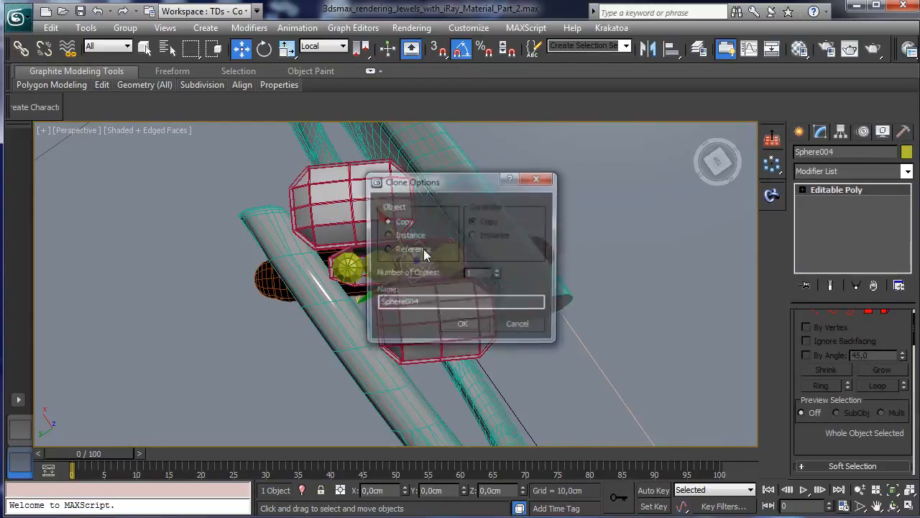
{"action": "left_click", "coordinate": [463, 326]}
Step: In the Top view, nudge the gems at both ends of the narrow setting to fit within its tips
{"action": "key", "text": "alt+w"}
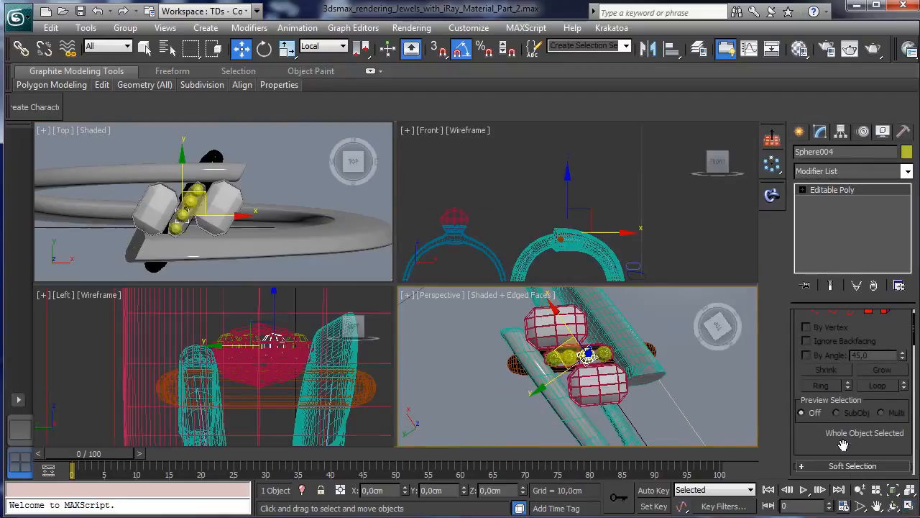
{"action": "right_click", "coordinate": [553, 353]}
{"action": "key", "text": "Escape"}
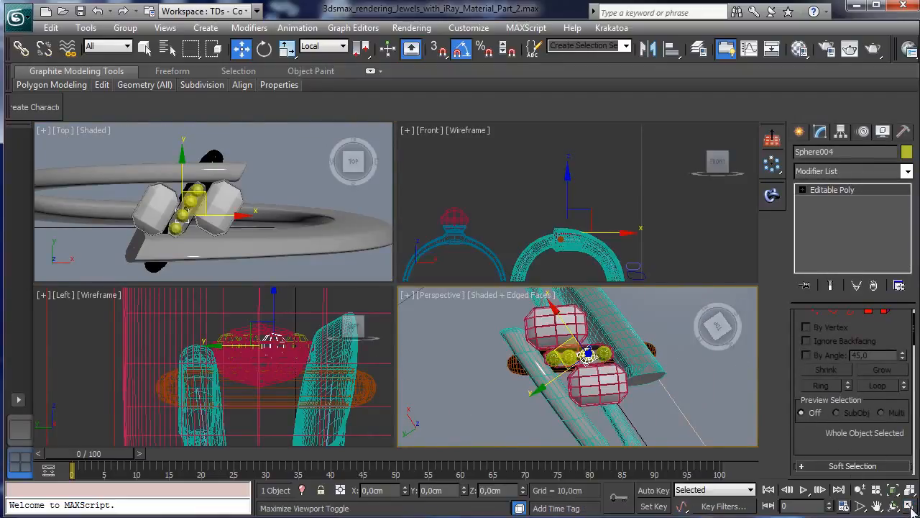
{"action": "key", "text": "alt+w"}
{"action": "key", "text": "alt+w"}
{"action": "left_click", "coordinate": [261, 205]}
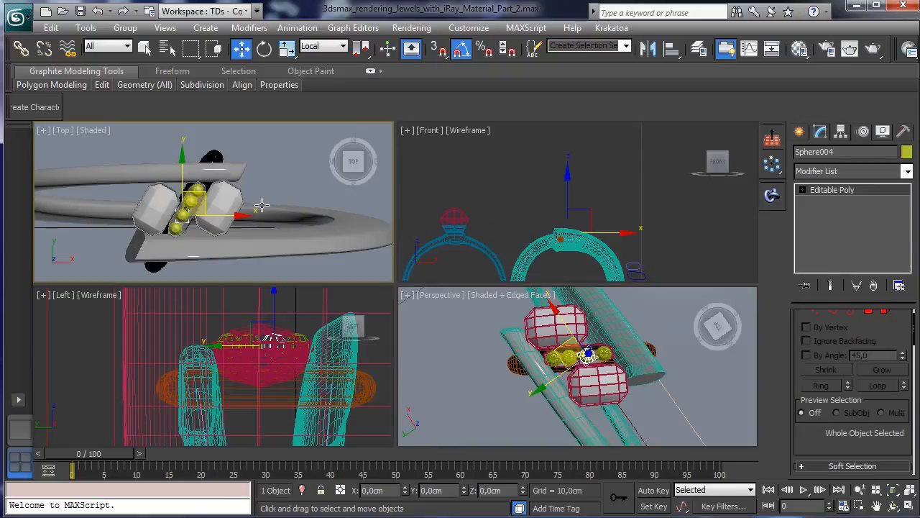
{"action": "left_click", "coordinate": [908, 507]}
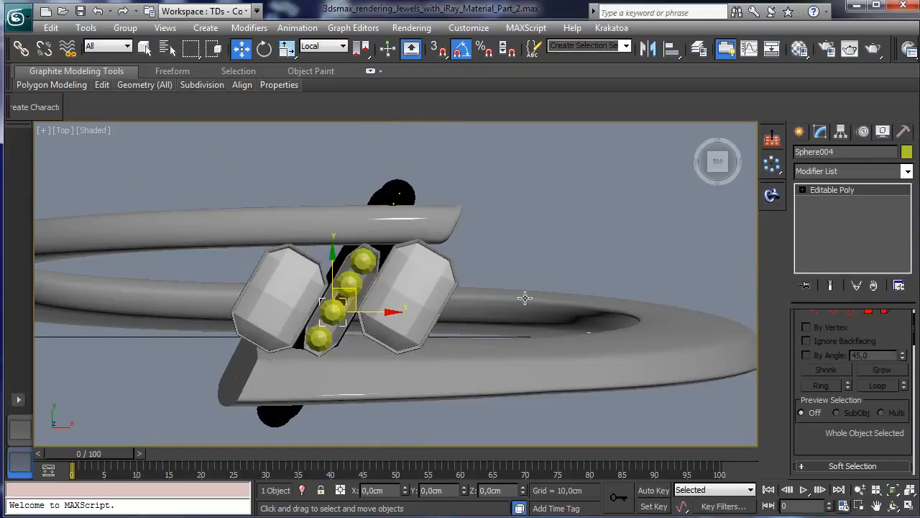
{"action": "left_click", "coordinate": [860, 490]}
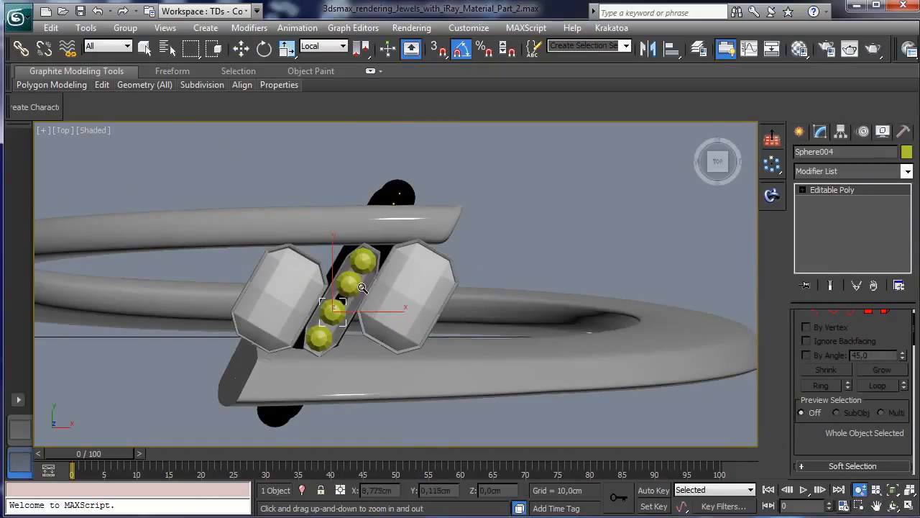
{"action": "left_click_drag", "start_coordinate": [364, 288], "coordinate": [392, 189]}
{"action": "left_click", "coordinate": [241, 48]}
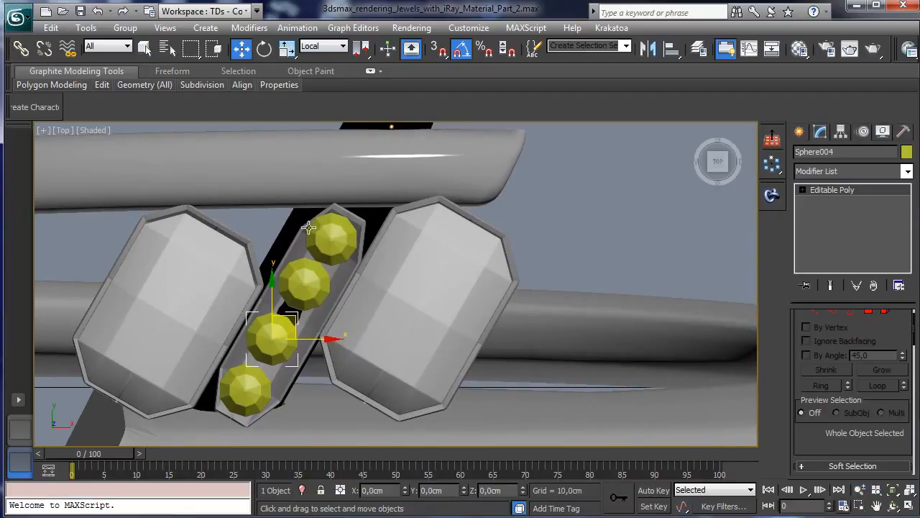
{"action": "left_click", "coordinate": [328, 236]}
{"action": "left_click_drag", "start_coordinate": [355, 219], "coordinate": [357, 218]}
{"action": "left_click", "coordinate": [243, 393]}
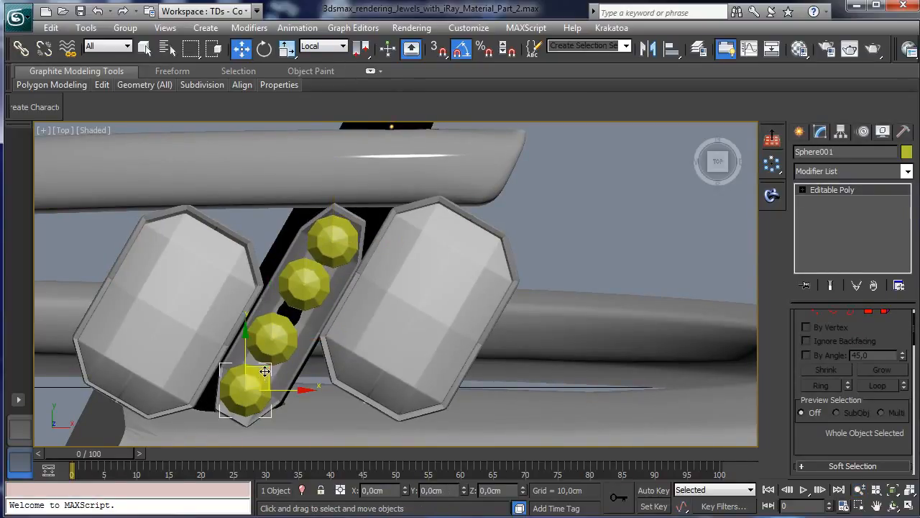
{"action": "left_click_drag", "start_coordinate": [268, 375], "coordinate": [268, 374]}
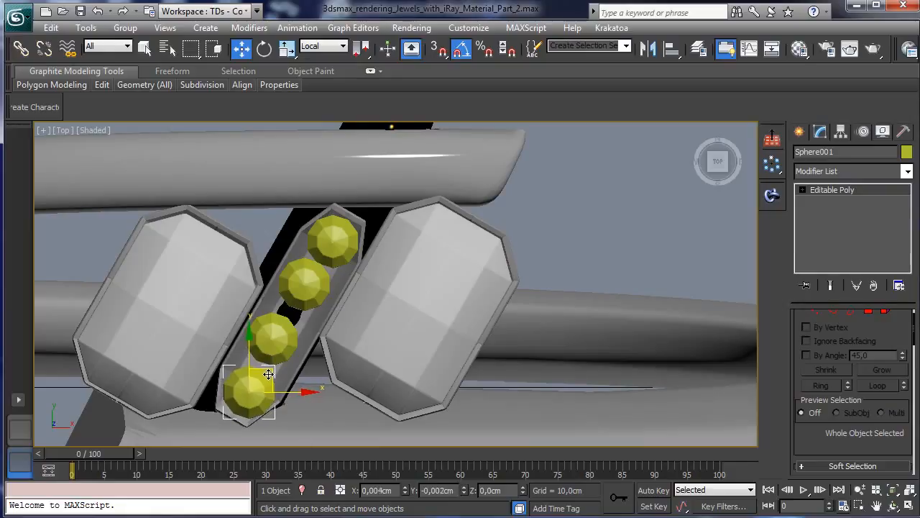
Step: Enlarge the lower of the two middle gems in the narrow setting so it nearly fills the setting's width
{"action": "left_click", "coordinate": [279, 332]}
{"action": "left_click", "coordinate": [287, 49]}
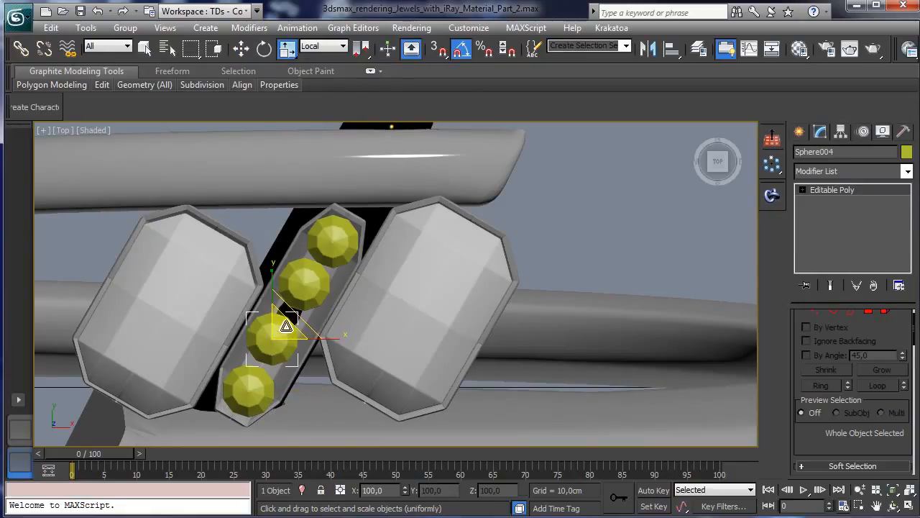
{"action": "left_click_drag", "start_coordinate": [288, 318], "coordinate": [286, 312]}
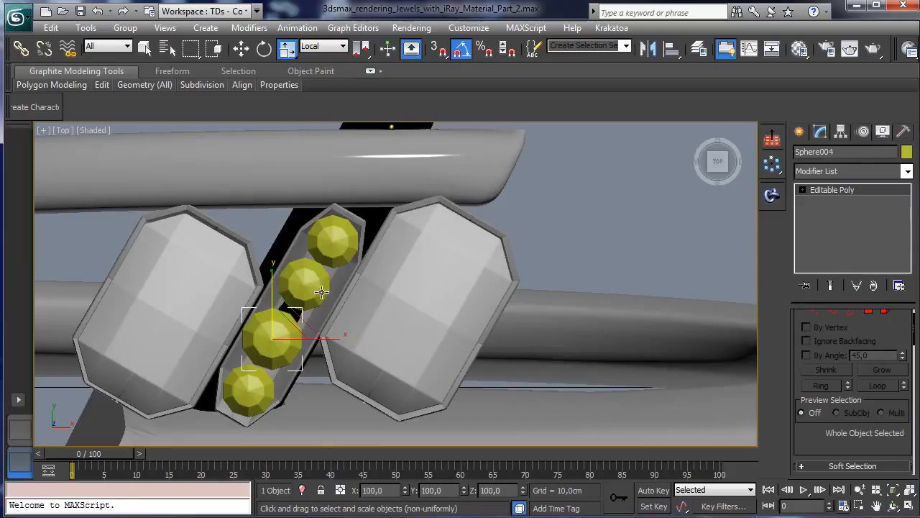
{"action": "left_click", "coordinate": [294, 317]}
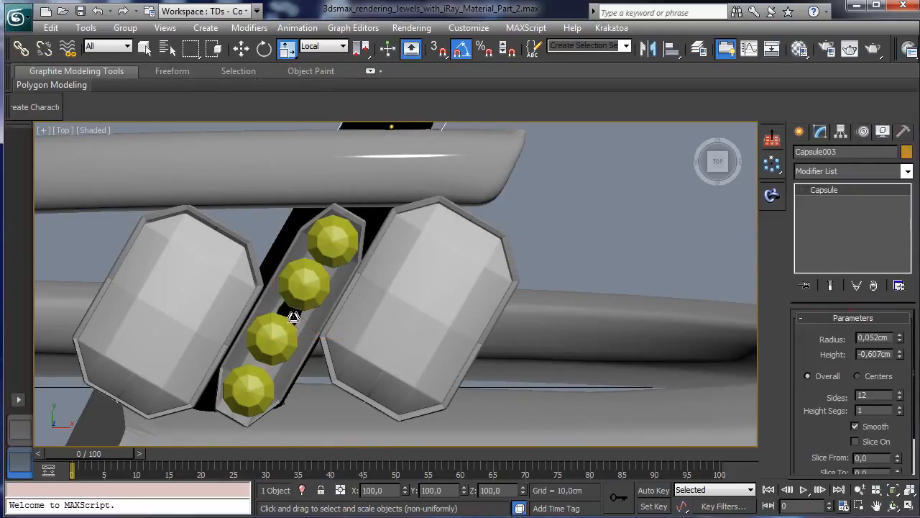
{"action": "left_click", "coordinate": [279, 328]}
{"action": "left_click_drag", "start_coordinate": [284, 319], "coordinate": [293, 294]}
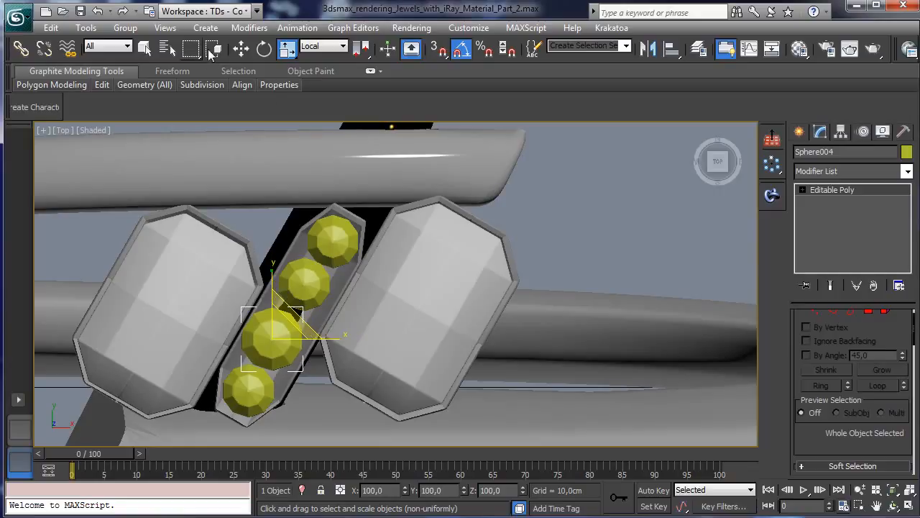
Step: Delete the upper middle gem and put a clone of the enlarged lower middle gem in its place
{"action": "left_click", "coordinate": [242, 49]}
{"action": "left_click", "coordinate": [300, 279]}
{"action": "key", "text": "Delete"}
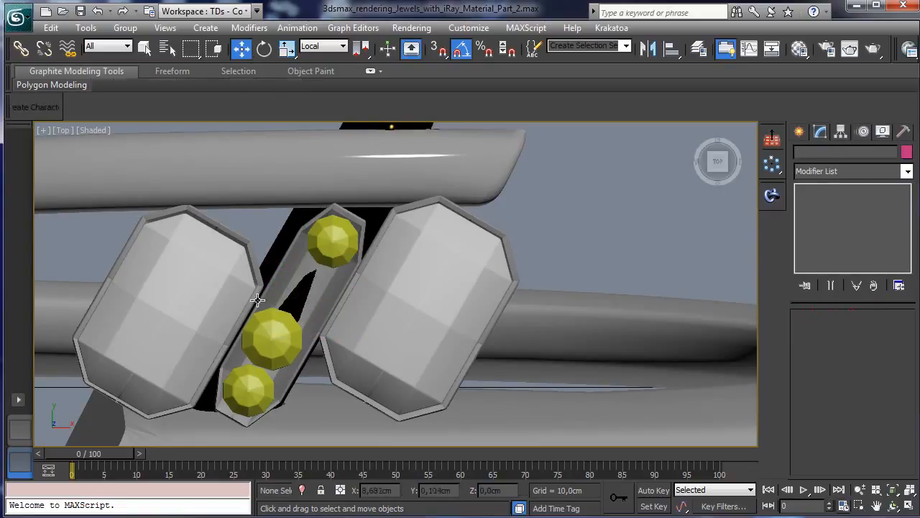
{"action": "left_click", "coordinate": [270, 340]}
{"action": "mouse_move", "coordinate": [293, 319]}
{"action": "left_mouse_down"}
{"action": "mouse_move", "coordinate": [326, 254]}
{"action": "mouse_move", "coordinate": [325, 269]}
{"action": "left_mouse_up"}
{"action": "left_click", "coordinate": [467, 327]}
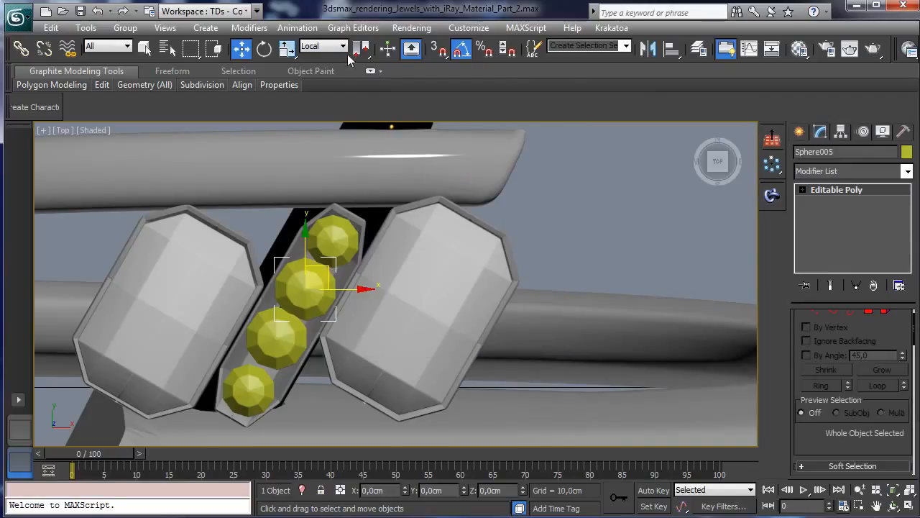
Step: Scale the upper middle gem to about 96% in X and Y, and replace the lower middle gem with a clone of it
{"action": "left_click", "coordinate": [291, 53]}
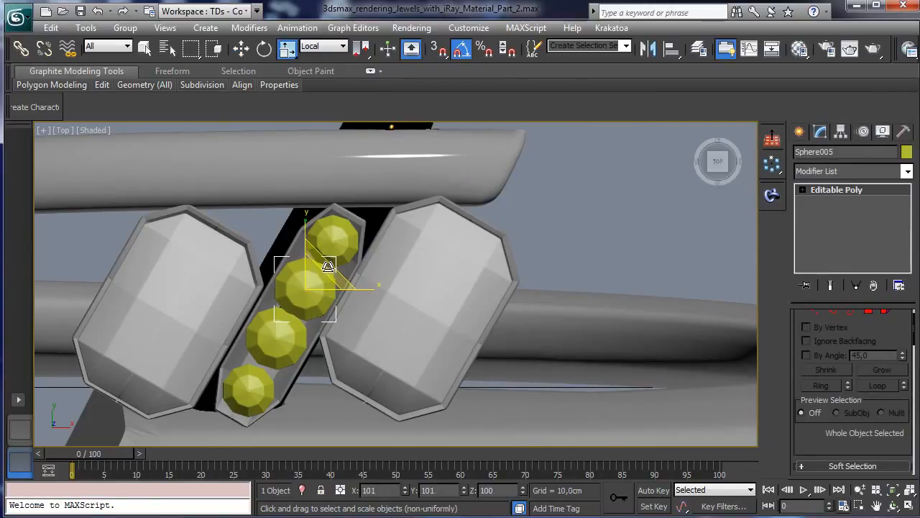
{"action": "left_click_drag", "start_coordinate": [329, 269], "coordinate": [330, 274]}
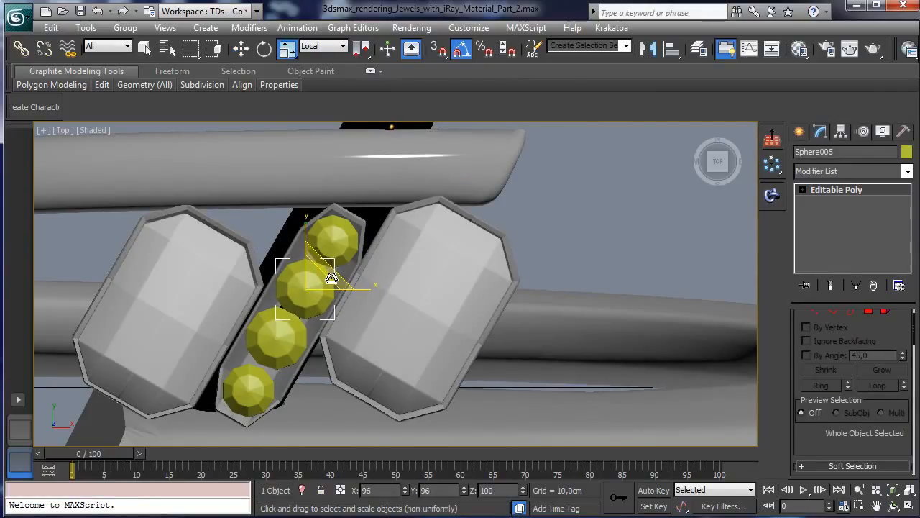
{"action": "left_click", "coordinate": [241, 48]}
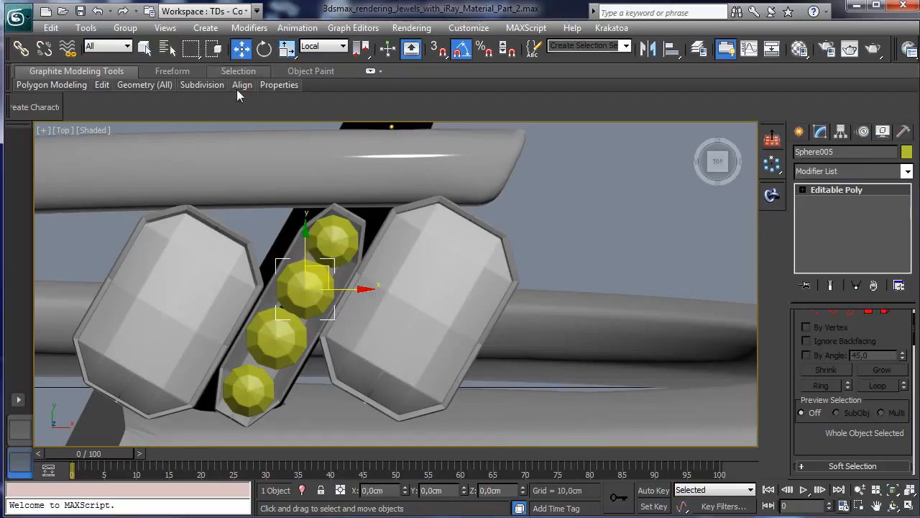
{"action": "left_click", "coordinate": [284, 339]}
{"action": "key", "text": "Delete"}
{"action": "left_click", "coordinate": [327, 262]}
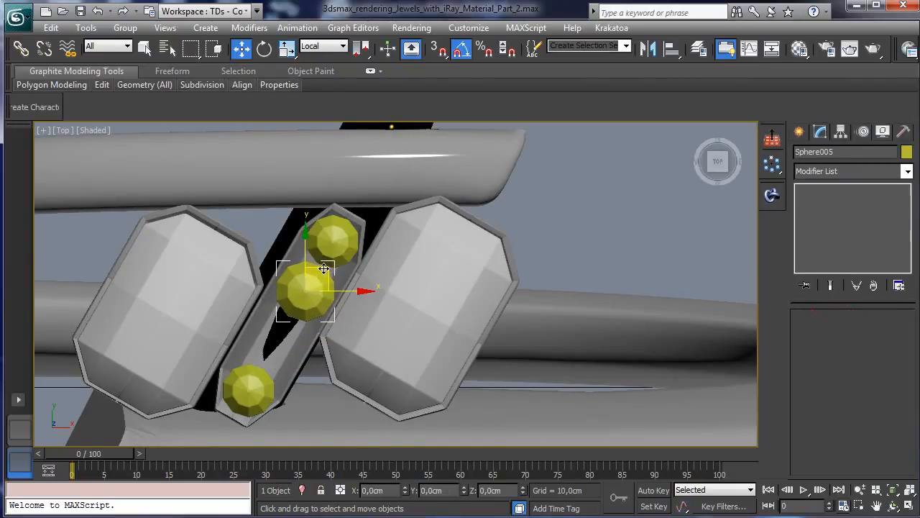
{"action": "left_click_drag", "start_coordinate": [323, 268], "coordinate": [296, 321], "text": "shift"}
{"action": "left_click", "coordinate": [460, 325]}
Step: Assign the Diamond _1 material to the four small gems and both large gems together
{"action": "left_click", "coordinate": [251, 383], "text": "ctrl"}
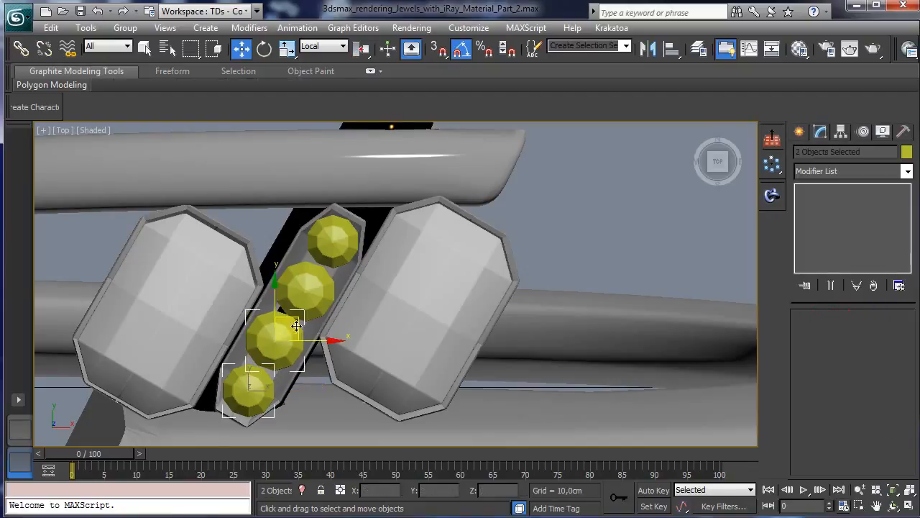
{"action": "left_click", "coordinate": [429, 277], "text": "ctrl"}
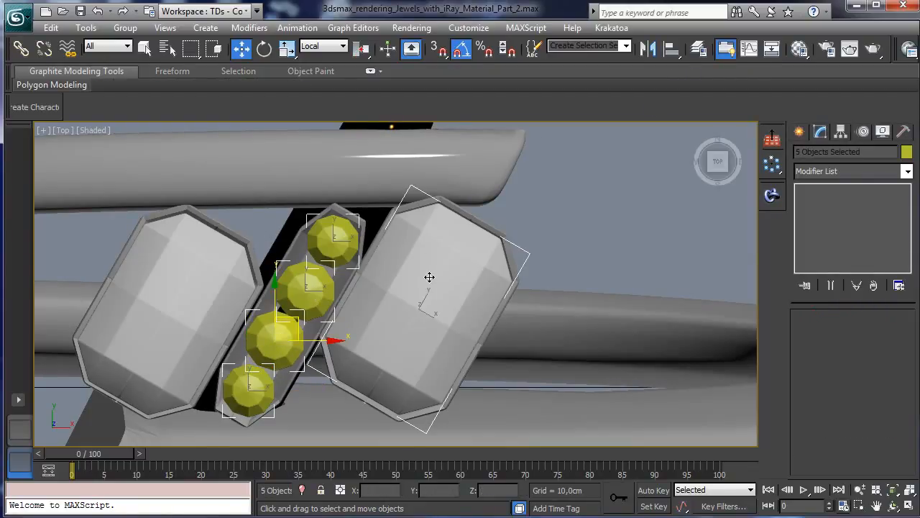
{"action": "left_click", "coordinate": [204, 277], "text": "ctrl"}
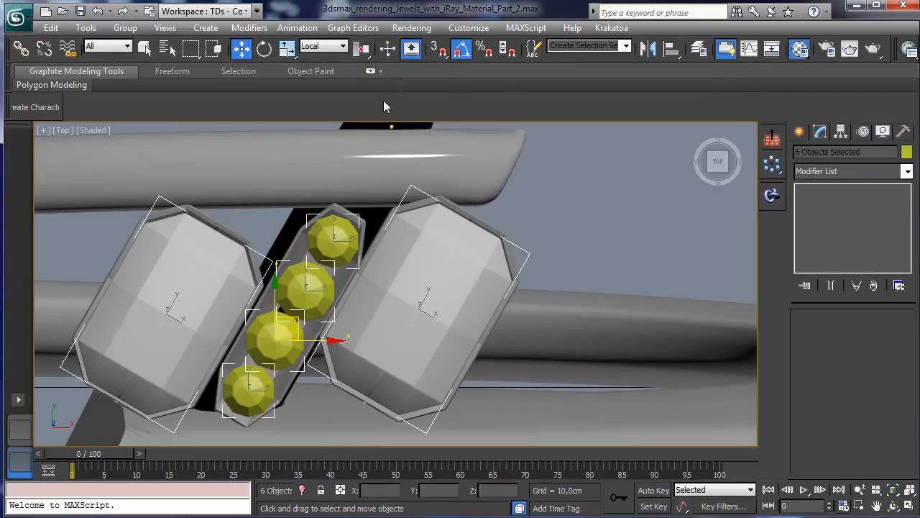
{"action": "key", "text": "m"}
{"action": "left_click", "coordinate": [256, 148]}
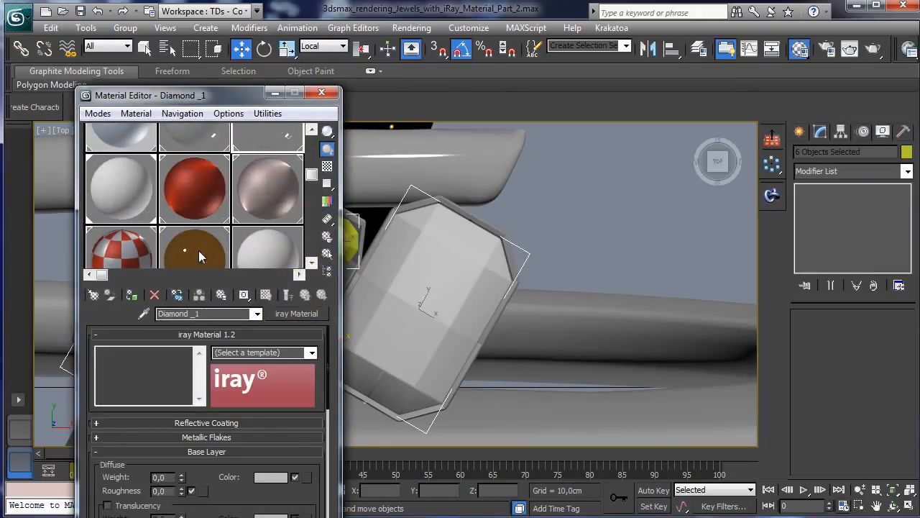
{"action": "left_click", "coordinate": [130, 295]}
{"action": "left_click_drag", "start_coordinate": [255, 97], "coordinate": [708, 92]}
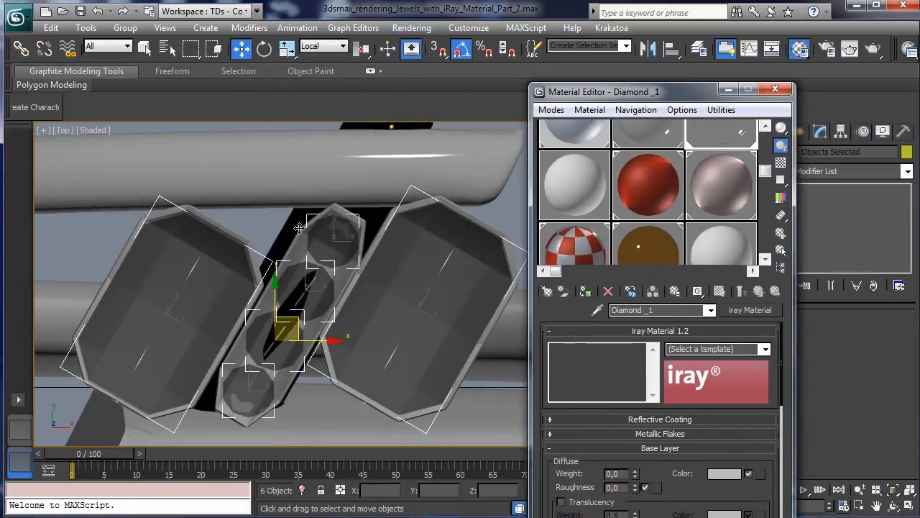
Step: Copy Diamond _1 into another material slot as Diamond _2 and assign it to the four small gems
{"action": "left_click", "coordinate": [327, 243]}
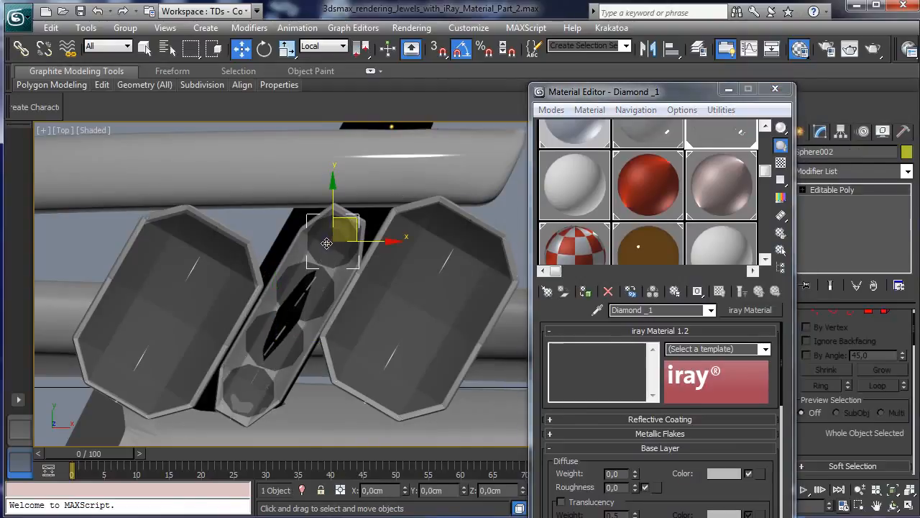
{"action": "left_click", "coordinate": [296, 281], "text": "ctrl"}
{"action": "left_click", "coordinate": [260, 338], "text": "ctrl"}
{"action": "left_click", "coordinate": [256, 383], "text": "ctrl"}
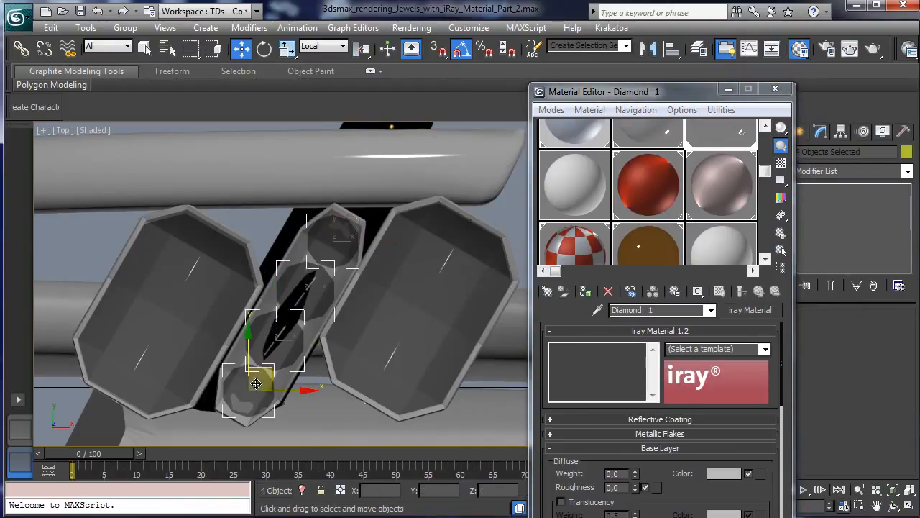
{"action": "left_click", "coordinate": [741, 134]}
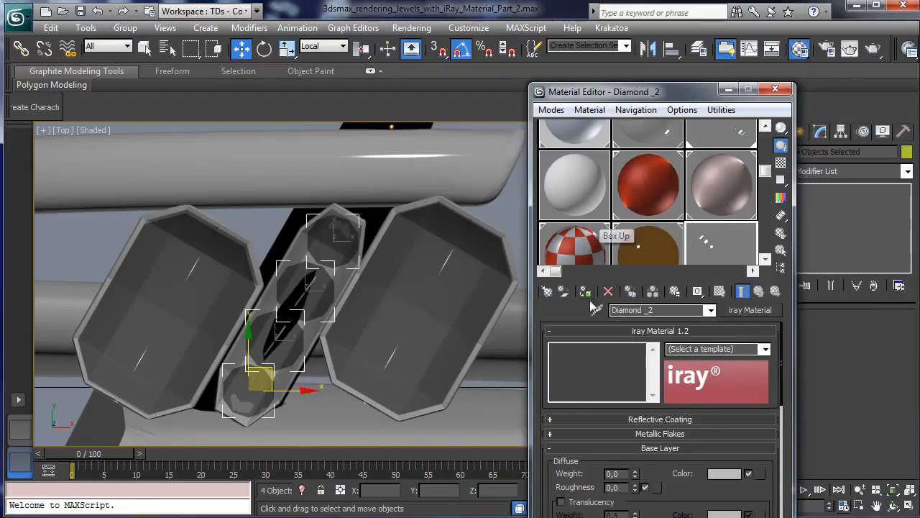
{"action": "left_click_drag", "start_coordinate": [685, 219], "coordinate": [685, 180]}
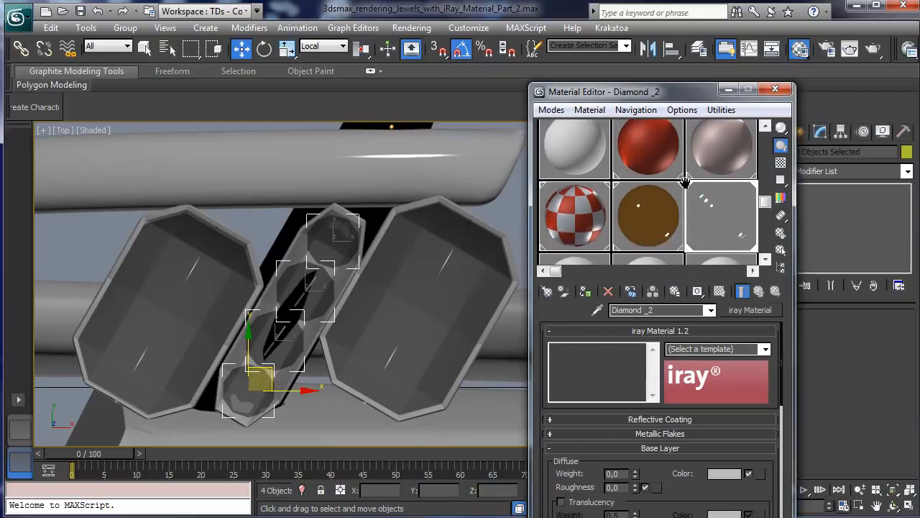
Step: Enable absorption in the volume settings of the Diamond _2 material
{"action": "left_click_drag", "start_coordinate": [669, 94], "coordinate": [676, 54]}
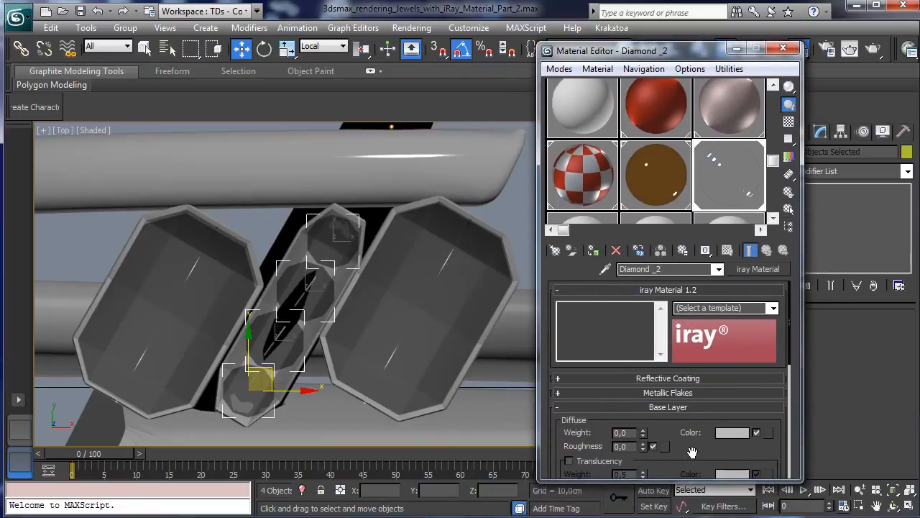
{"action": "left_click_drag", "start_coordinate": [692, 452], "coordinate": [680, 296]}
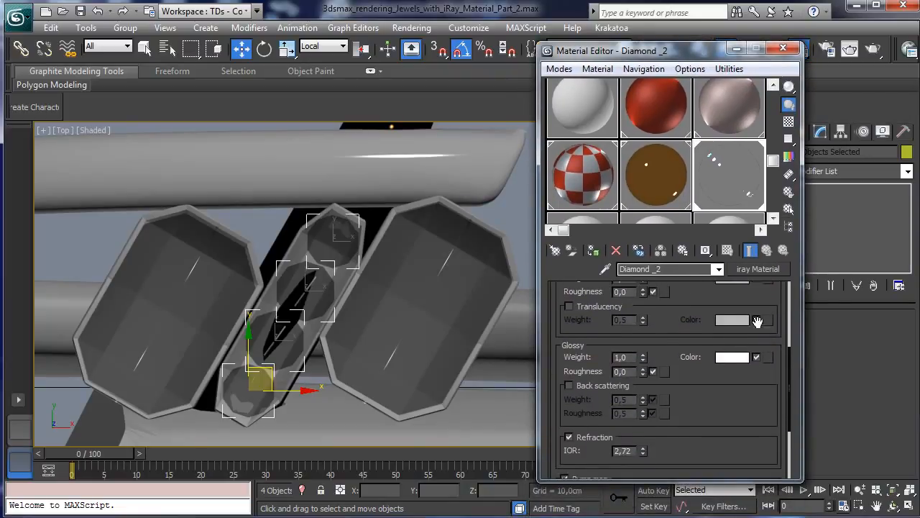
{"action": "mouse_move", "coordinate": [724, 406]}
{"action": "left_mouse_down"}
{"action": "mouse_move", "coordinate": [668, 308]}
{"action": "mouse_move", "coordinate": [717, 370]}
{"action": "mouse_move", "coordinate": [710, 412]}
{"action": "left_mouse_up"}
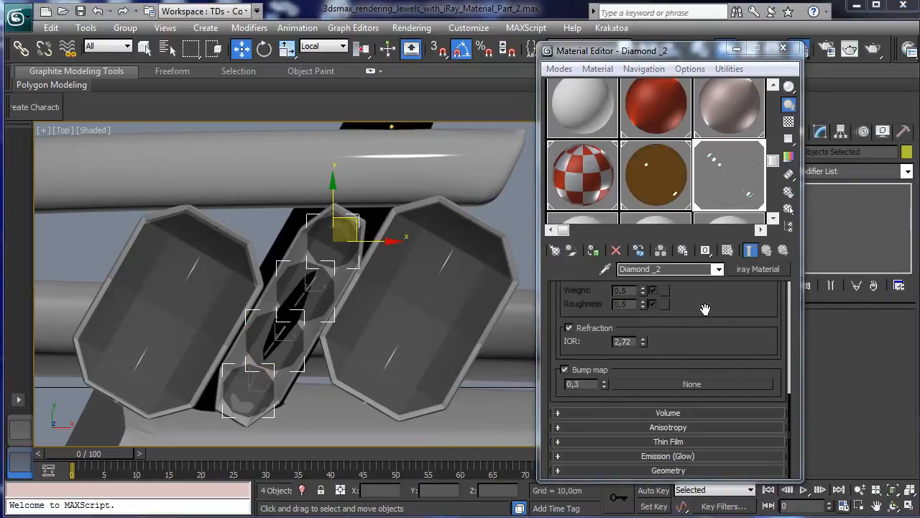
{"action": "left_click", "coordinate": [619, 412]}
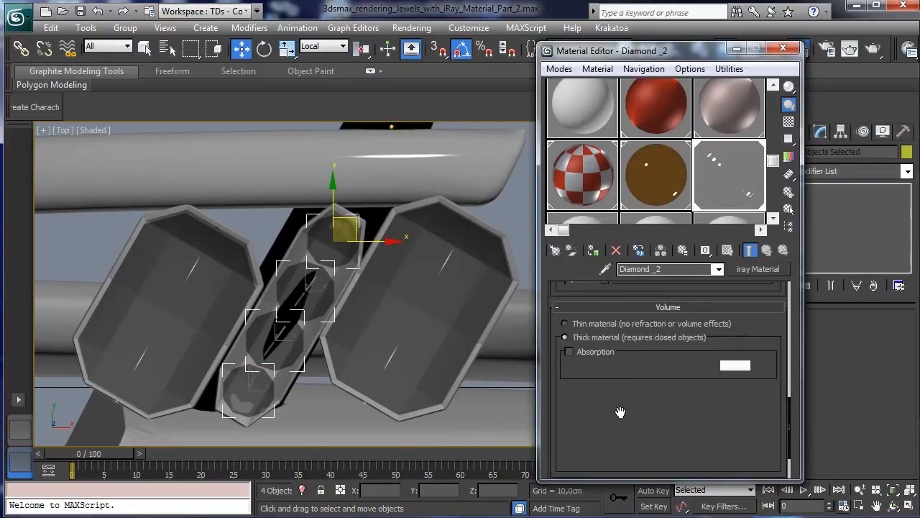
{"action": "left_click", "coordinate": [593, 352]}
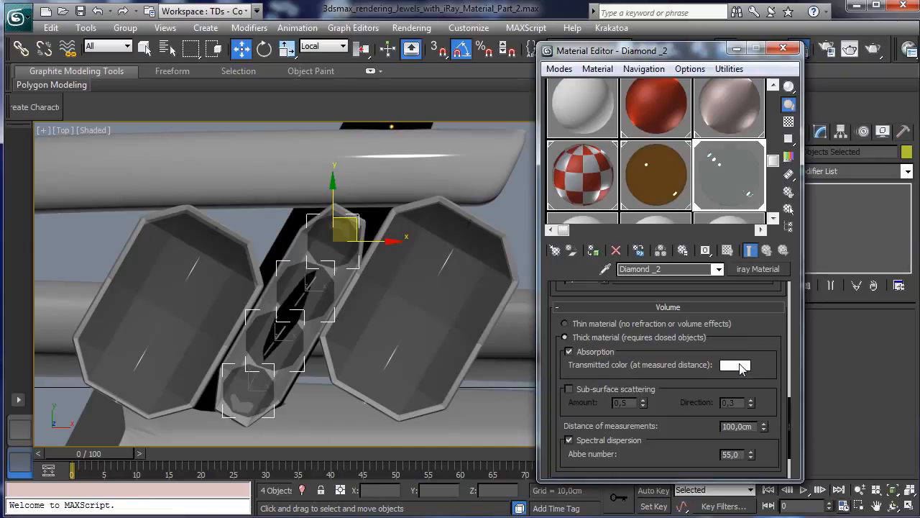
Step: Set the Diamond _2 transmitted color to light blue with Red 0.408, Green 0.541 and Blue 0.929, and close the Material Editor
{"action": "left_click", "coordinate": [741, 366]}
{"action": "left_click", "coordinate": [405, 183]}
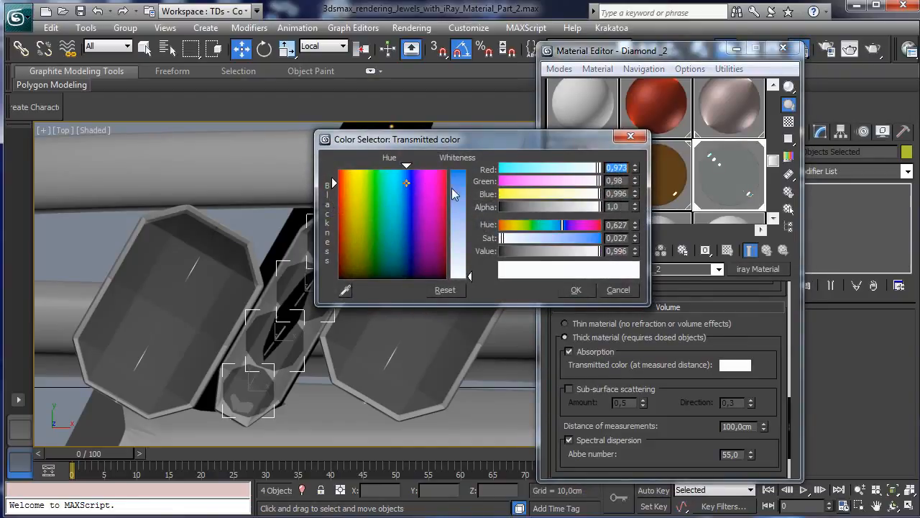
{"action": "left_click", "coordinate": [464, 196]}
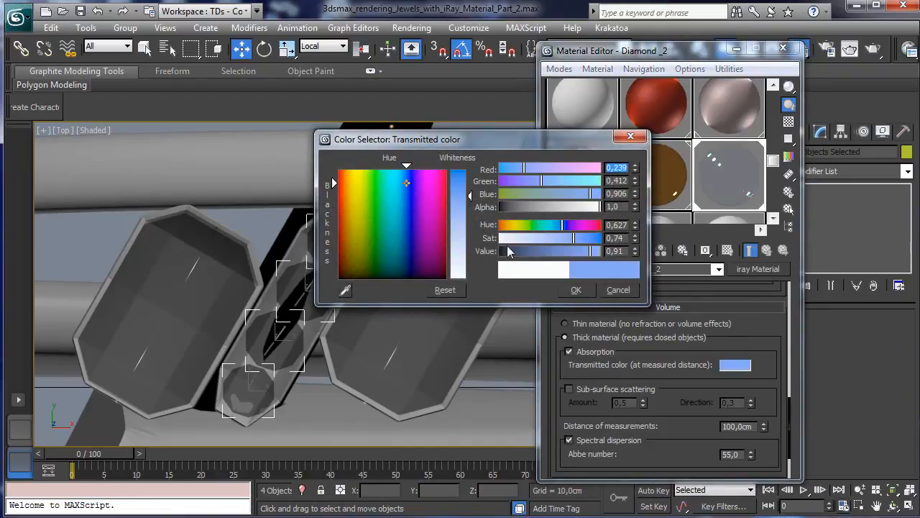
{"action": "left_click", "coordinate": [472, 216]}
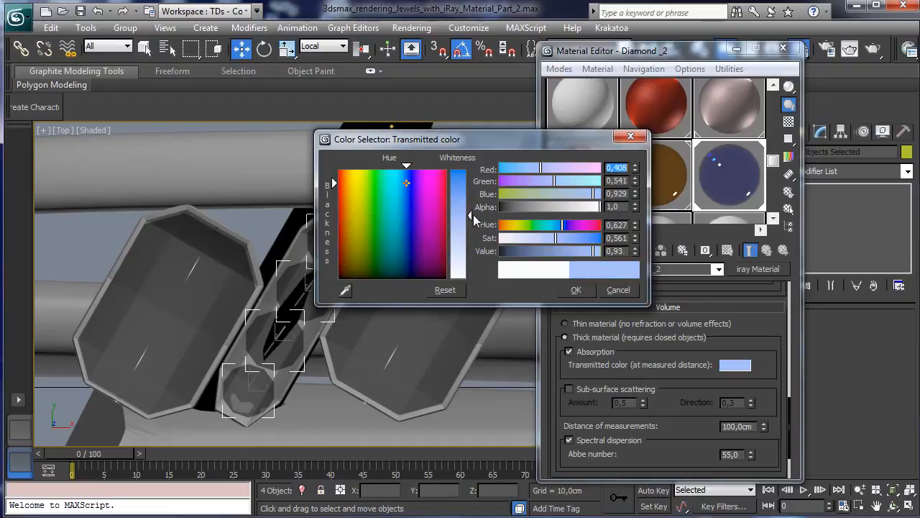
{"action": "left_click", "coordinate": [574, 290]}
{"action": "left_click", "coordinate": [787, 49]}
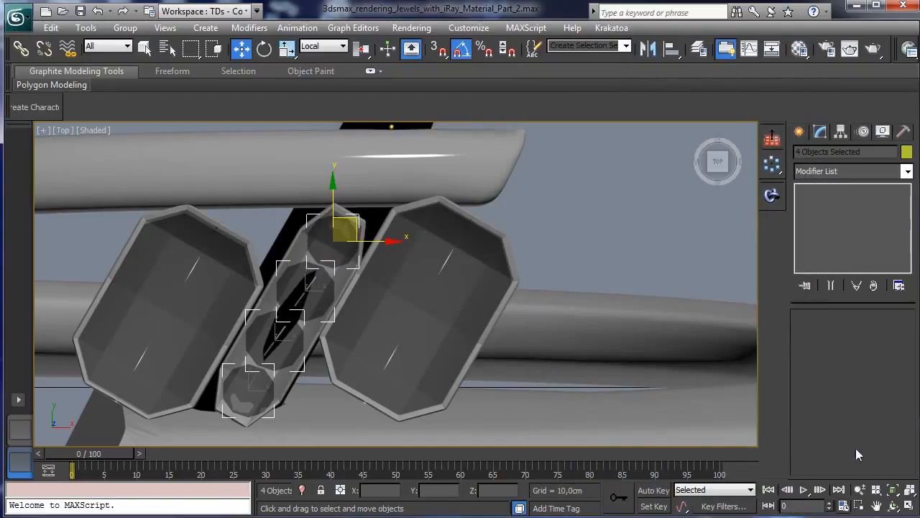
Step: Hide all shapes by category and delete the solitaire ring standing beside the new ring in the Front view
{"action": "left_click", "coordinate": [910, 506]}
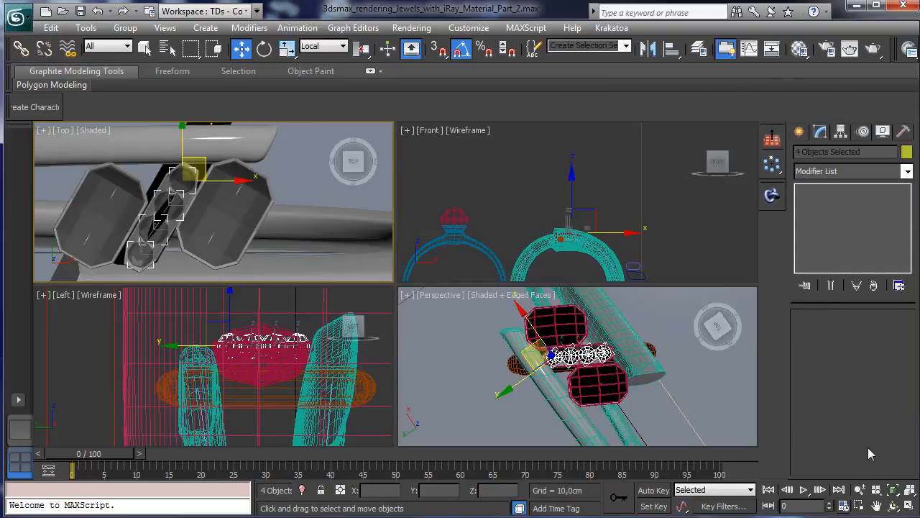
{"action": "left_click", "coordinate": [859, 490]}
{"action": "left_click_drag", "start_coordinate": [585, 199], "coordinate": [587, 248]}
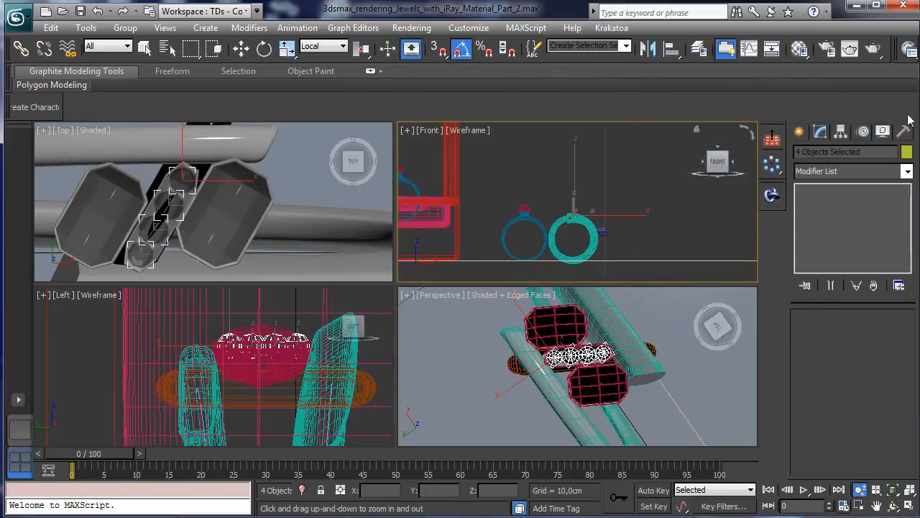
{"action": "left_click", "coordinate": [883, 132]}
{"action": "left_click", "coordinate": [824, 285]}
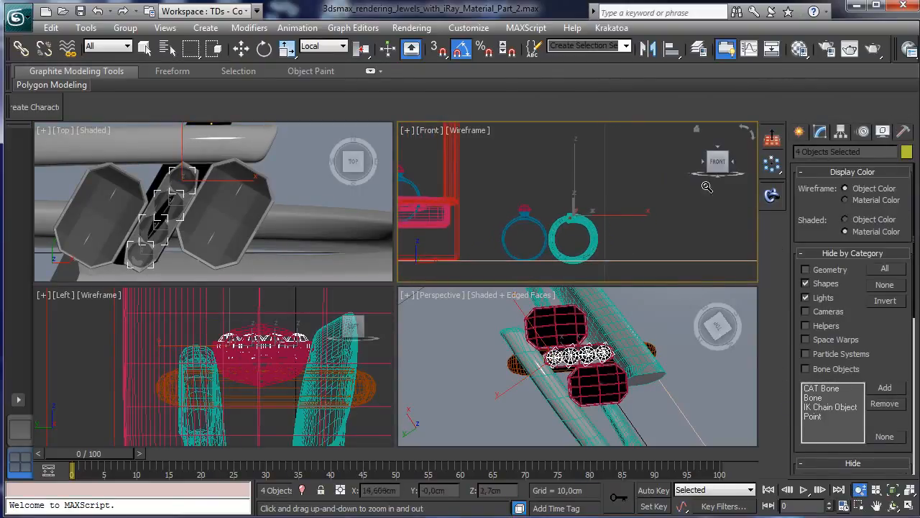
{"action": "left_click", "coordinate": [145, 48]}
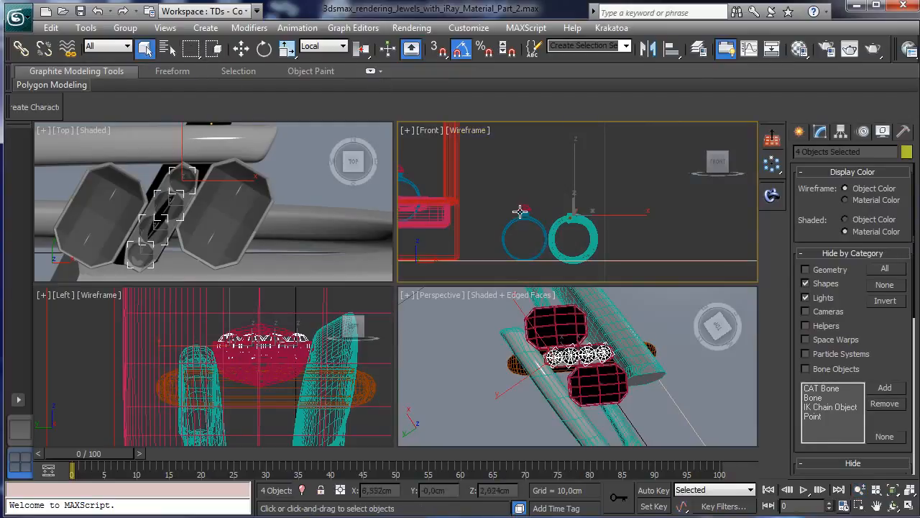
{"action": "left_click", "coordinate": [525, 210]}
{"action": "key", "text": "Delete"}
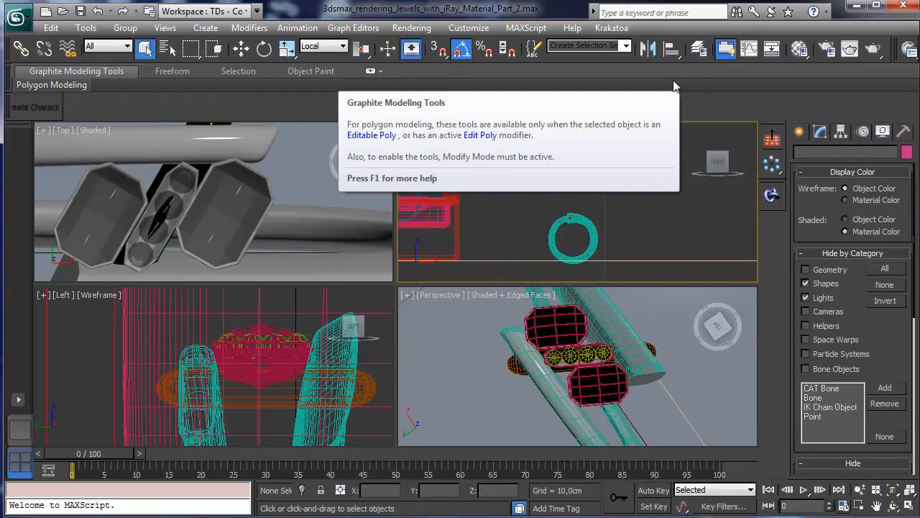
Step: Window-select all parts of the new ring in the Front view and group them as Ring 2
{"action": "left_click", "coordinate": [215, 49]}
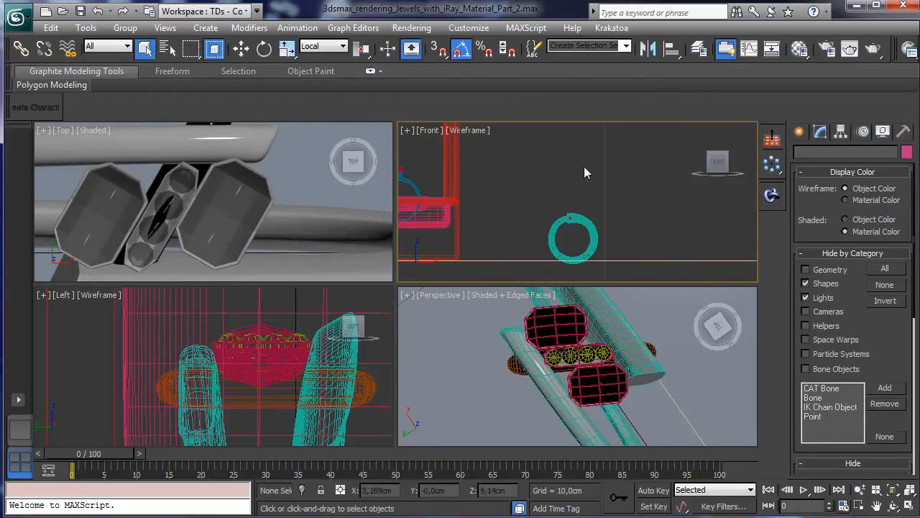
{"action": "left_click_drag", "start_coordinate": [553, 268], "coordinate": [554, 256]}
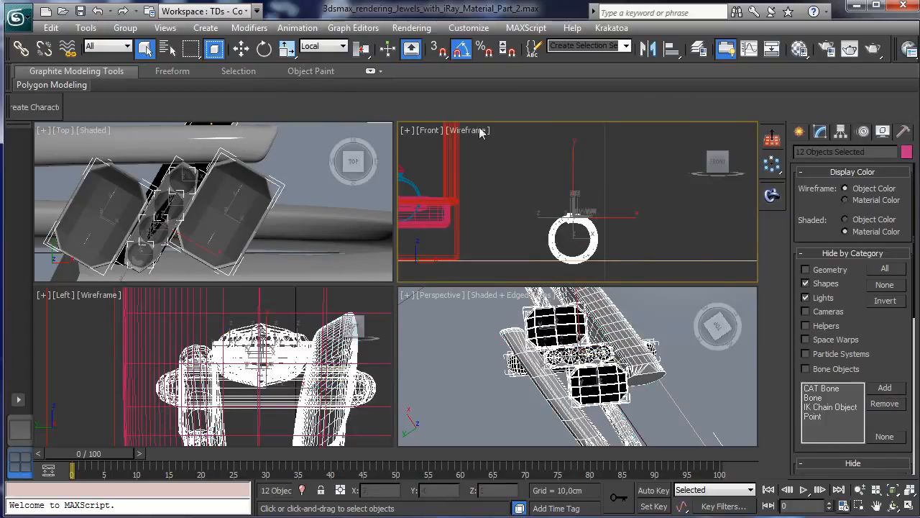
{"action": "left_click", "coordinate": [125, 27]}
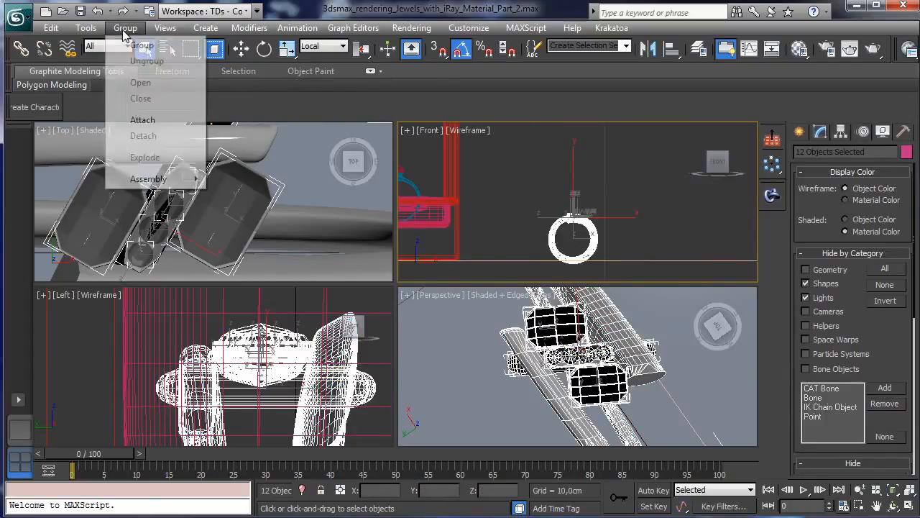
{"action": "left_click", "coordinate": [140, 40]}
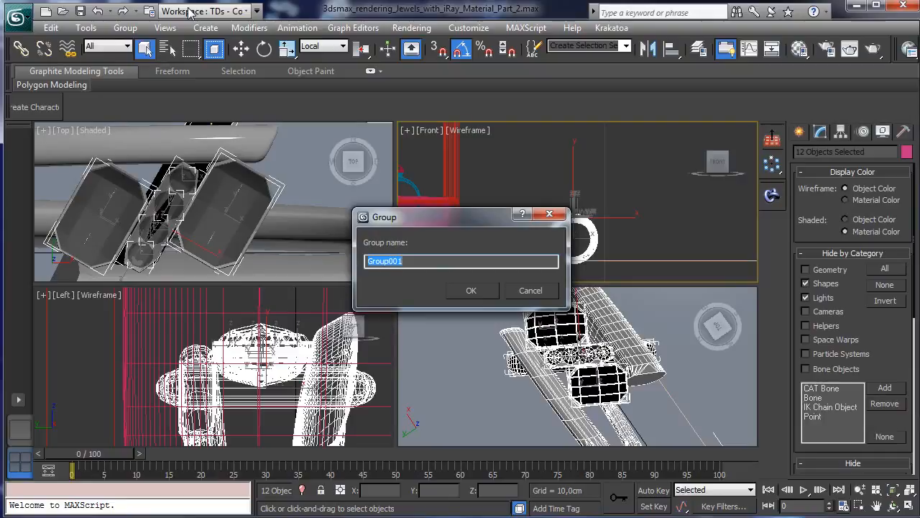
{"action": "type", "text": "Ring 2"}
{"action": "key", "text": "Return"}
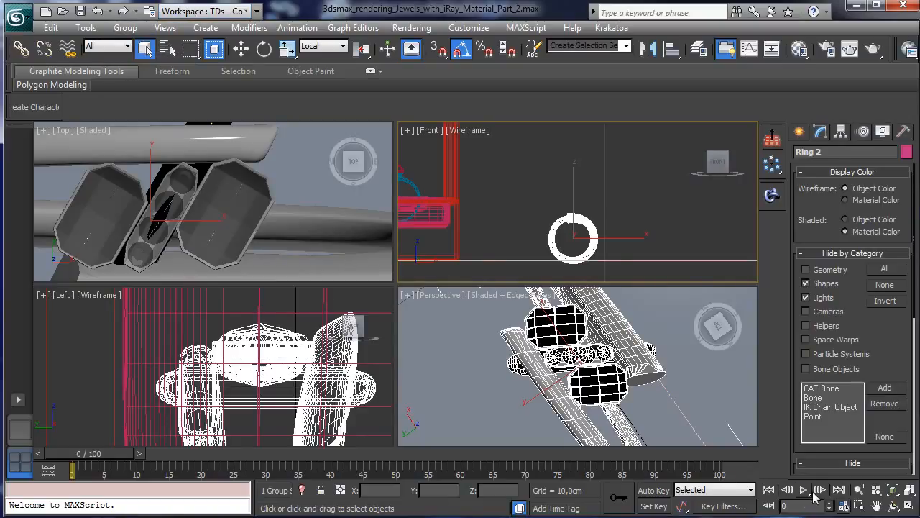
Step: Frame the whole ring at an angle in the Perspective view and render it with NVIDIA iray to check the materials
{"action": "left_click", "coordinate": [861, 491]}
{"action": "left_click_drag", "start_coordinate": [615, 377], "coordinate": [615, 394]}
{"action": "left_click_drag", "start_coordinate": [634, 456], "coordinate": [640, 471]}
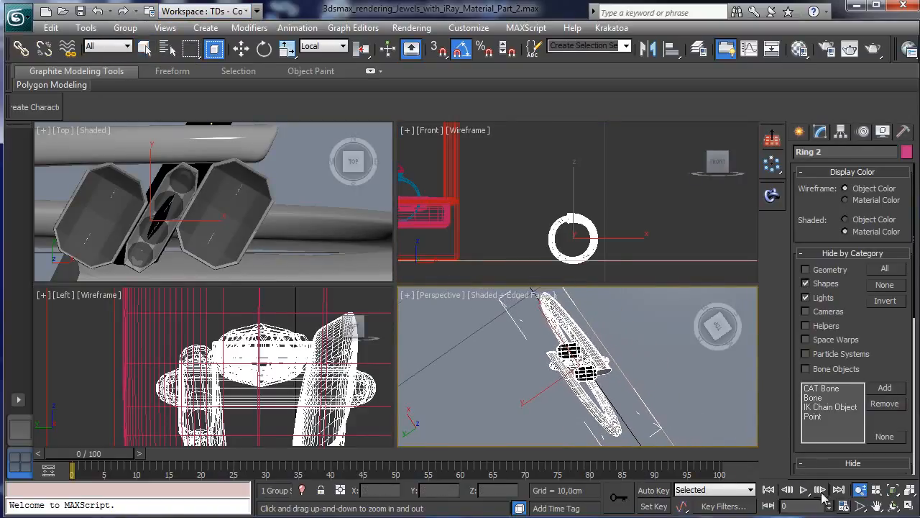
{"action": "left_click", "coordinate": [894, 508]}
{"action": "left_click_drag", "start_coordinate": [572, 373], "coordinate": [469, 298]}
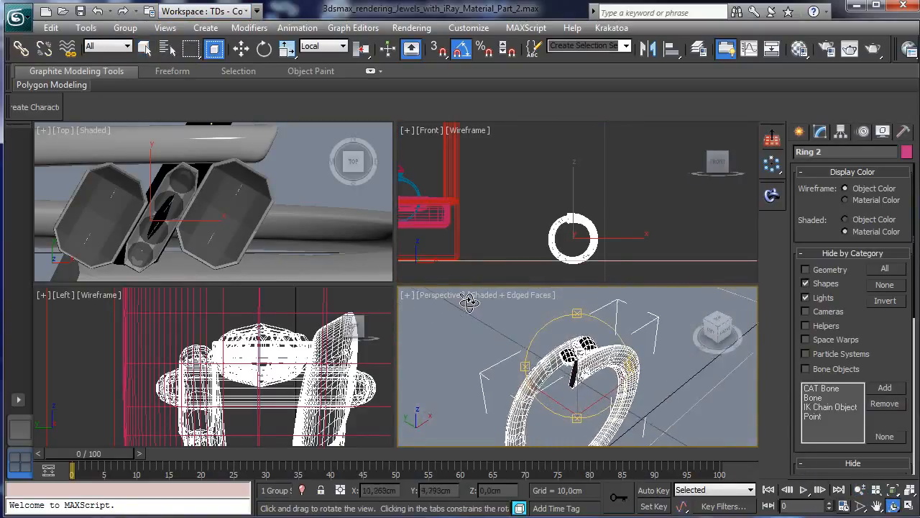
{"action": "left_click", "coordinate": [860, 490]}
{"action": "left_click_drag", "start_coordinate": [617, 372], "coordinate": [632, 431]}
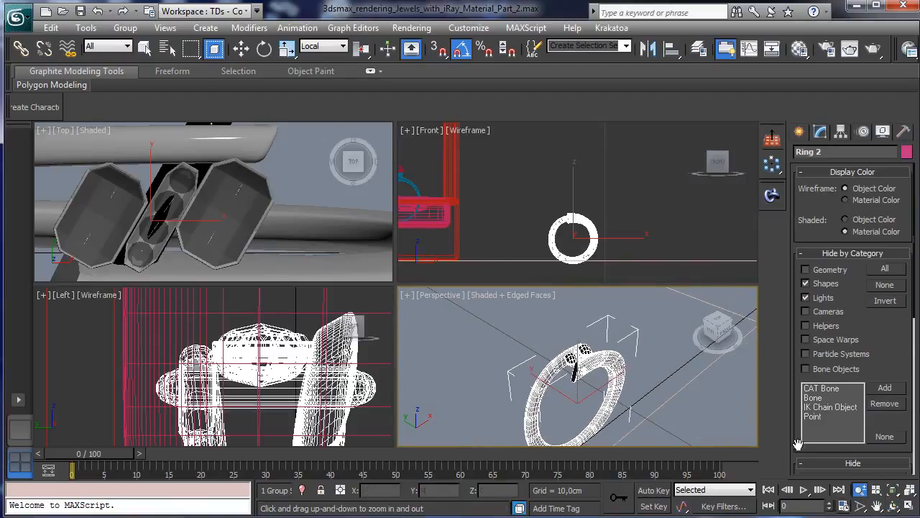
{"action": "left_click", "coordinate": [894, 508]}
{"action": "left_click_drag", "start_coordinate": [590, 372], "coordinate": [622, 363]}
{"action": "left_click", "coordinate": [878, 507]}
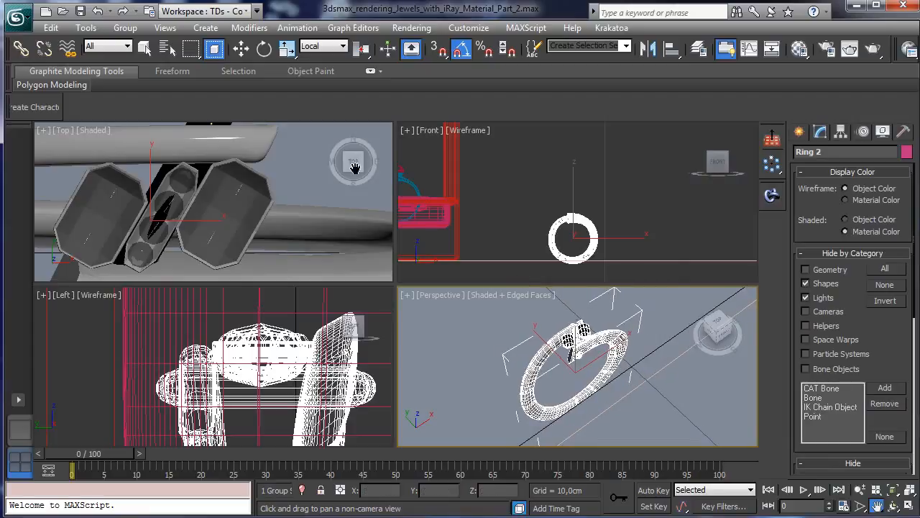
{"action": "left_click", "coordinate": [143, 45]}
{"action": "left_click", "coordinate": [823, 53]}
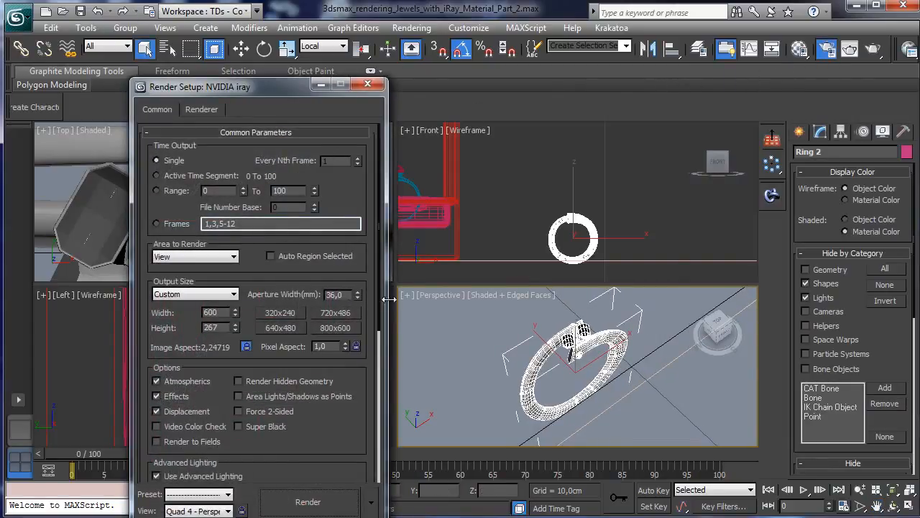
{"action": "left_click", "coordinate": [305, 501]}
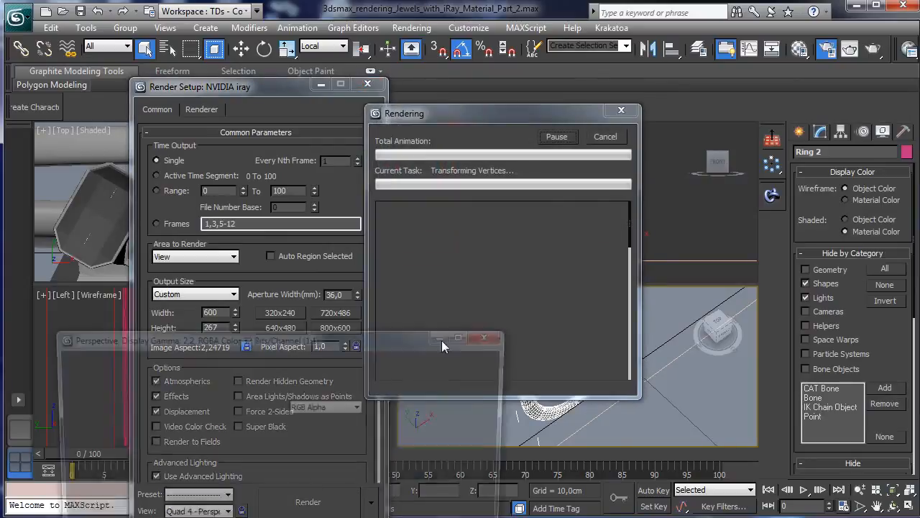
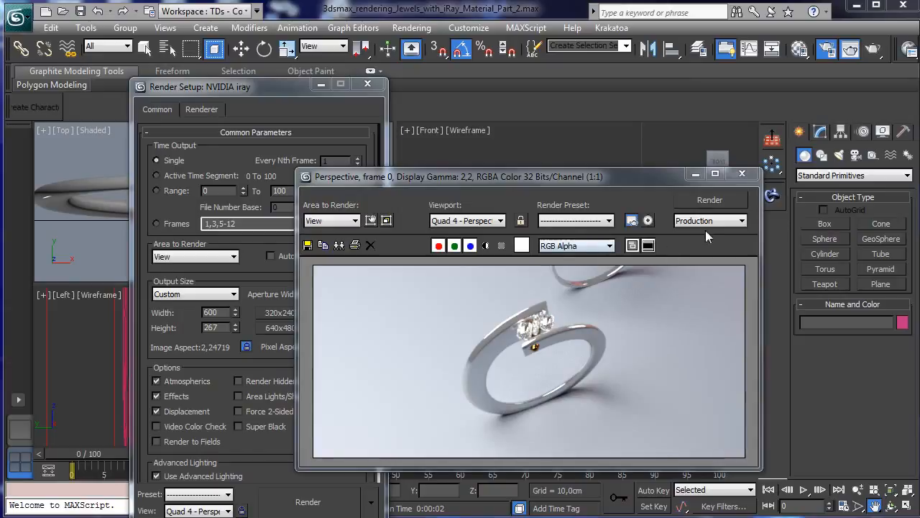
{"action": "left_click", "coordinate": [695, 175]}
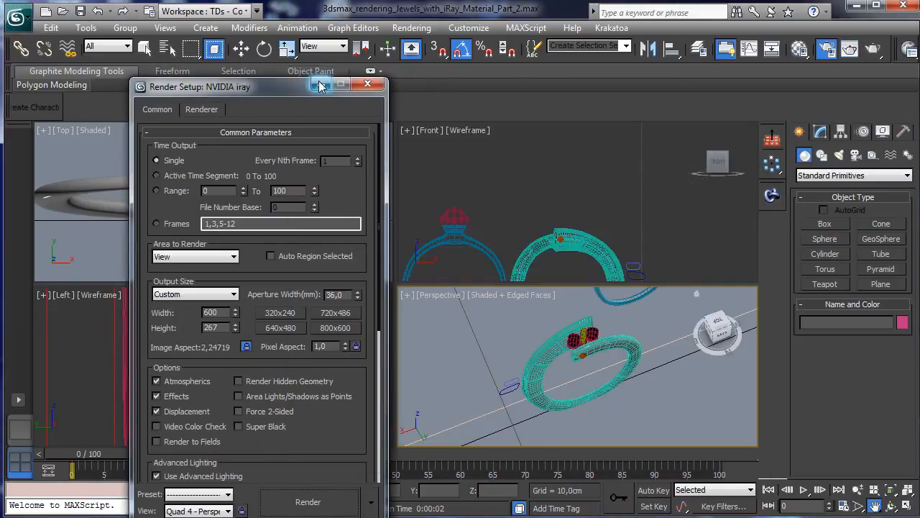
{"action": "left_click", "coordinate": [321, 83]}
Step: Delete the loose solitaire ring group next to the new ring and hide all shapes by category
{"action": "left_click", "coordinate": [464, 242]}
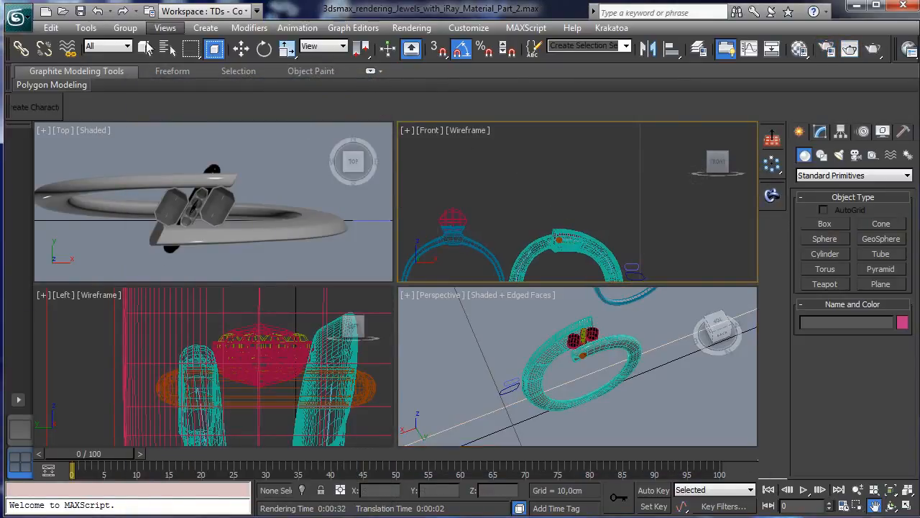
{"action": "left_click", "coordinate": [144, 48]}
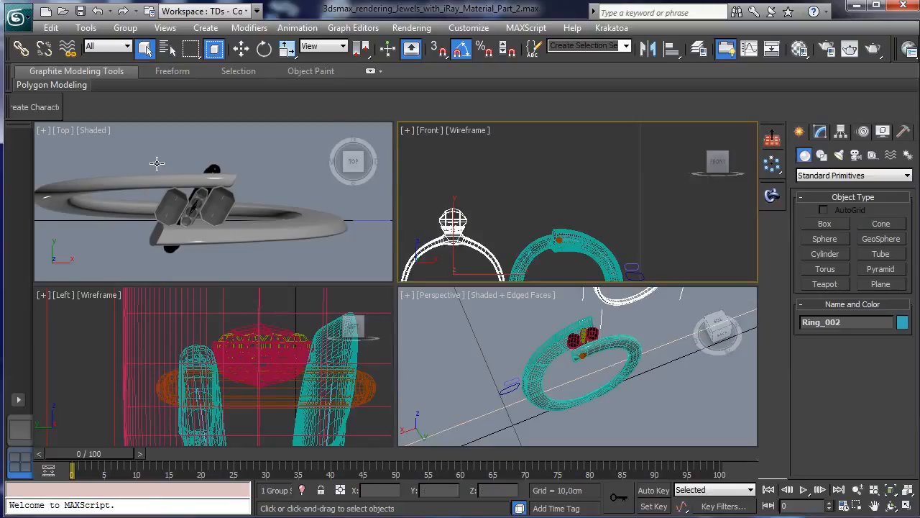
{"action": "key", "text": "Delete"}
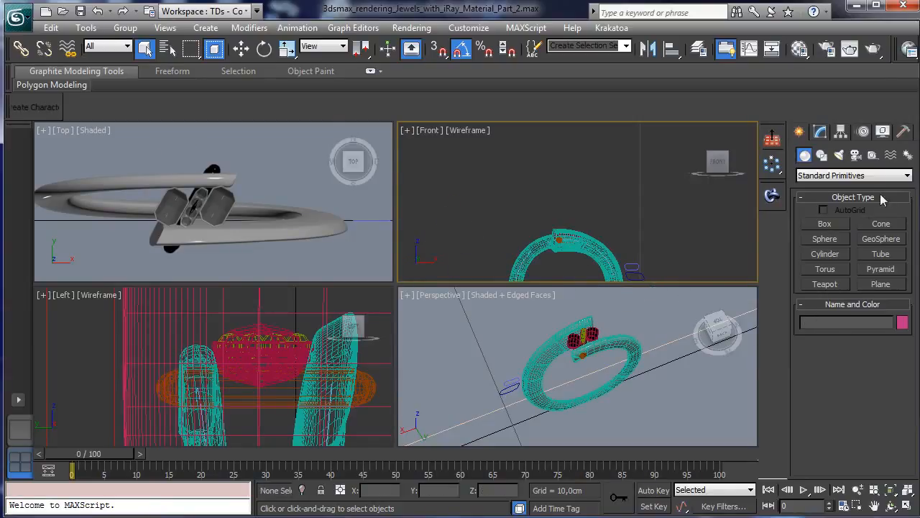
{"action": "left_click", "coordinate": [884, 133]}
{"action": "left_click", "coordinate": [821, 284]}
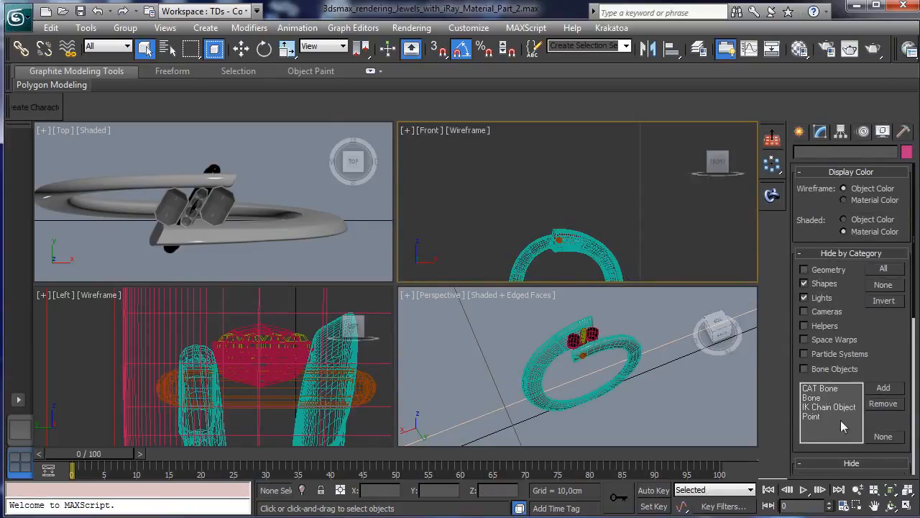
Step: Select the new ring's band, settings and gems together in the Front view and combine them into a group named Ring 2
{"action": "left_click", "coordinate": [873, 507]}
{"action": "left_click_drag", "start_coordinate": [615, 251], "coordinate": [620, 172]}
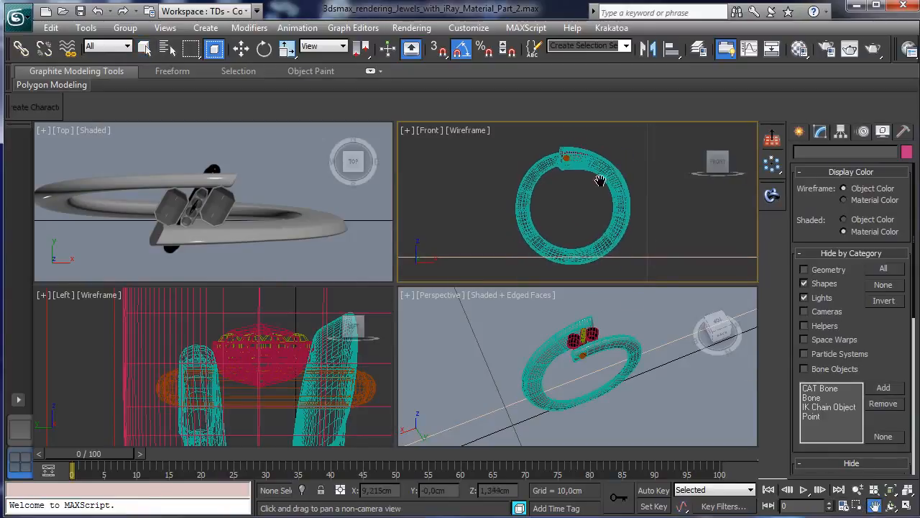
{"action": "left_click", "coordinate": [144, 47]}
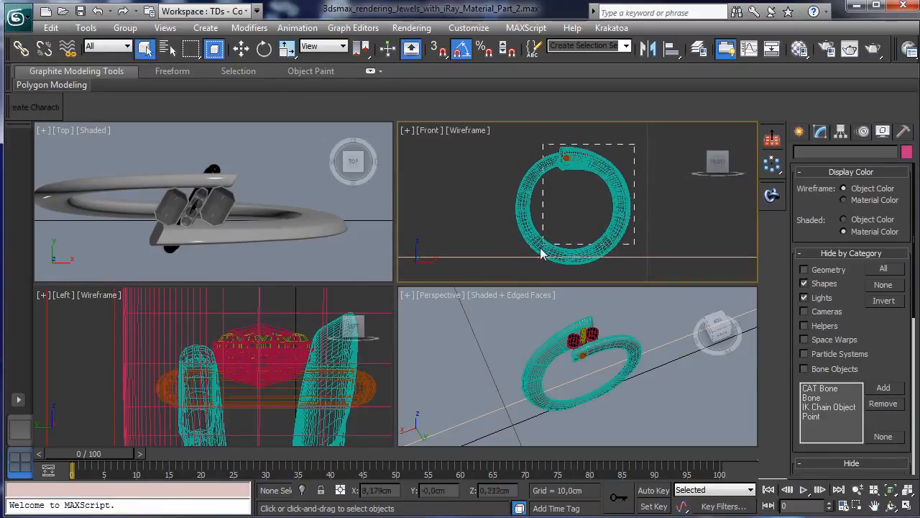
{"action": "left_click_drag", "start_coordinate": [507, 271], "coordinate": [508, 271]}
{"action": "left_click", "coordinate": [125, 27]}
{"action": "left_click", "coordinate": [129, 43]}
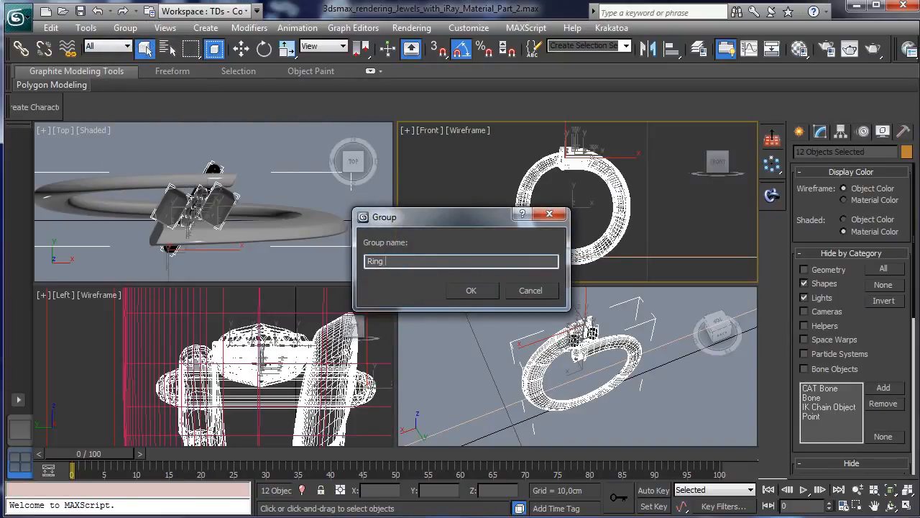
{"action": "type", "text": "Ring 2"}
{"action": "key", "text": "Return"}
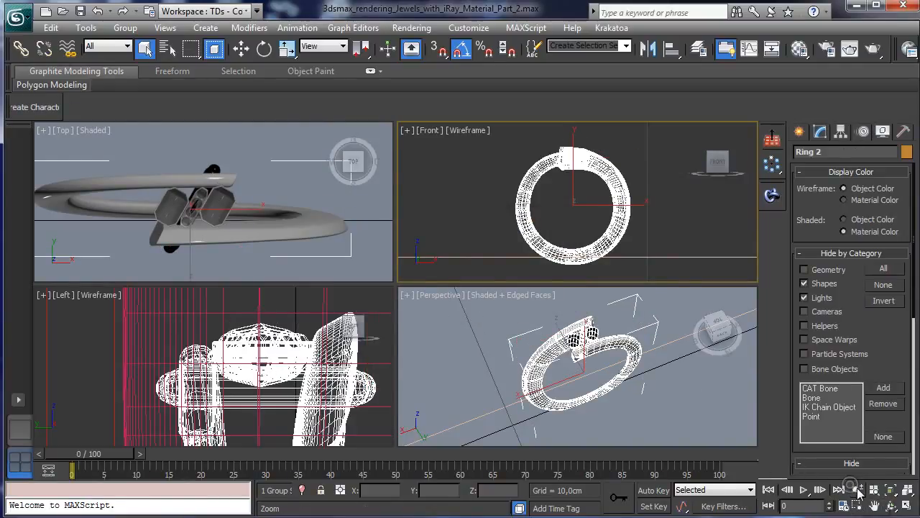
Step: Frame the jewelry box and Ring 2 in a maximized Perspective view and move Ring 2 farther away from the box
{"action": "left_click", "coordinate": [586, 396]}
{"action": "left_click", "coordinate": [858, 490]}
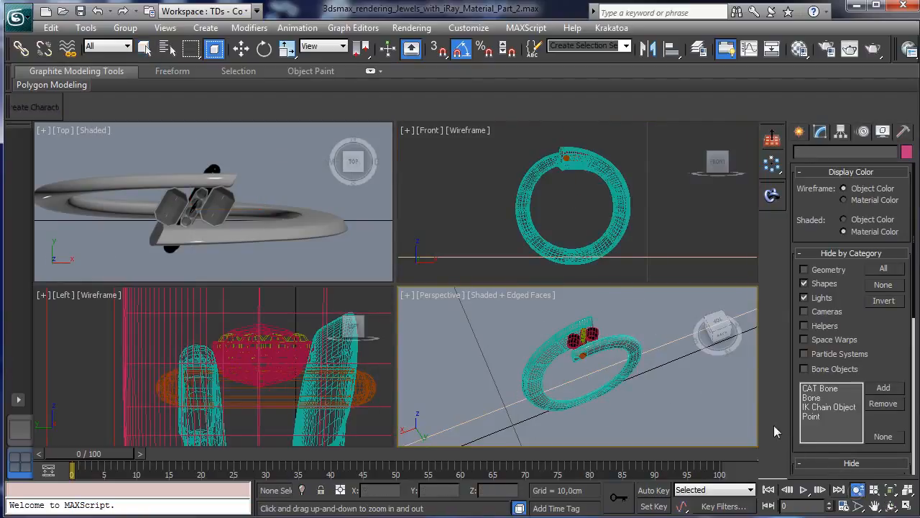
{"action": "left_click_drag", "start_coordinate": [604, 349], "coordinate": [609, 435]}
{"action": "left_click_drag", "start_coordinate": [630, 370], "coordinate": [626, 419]}
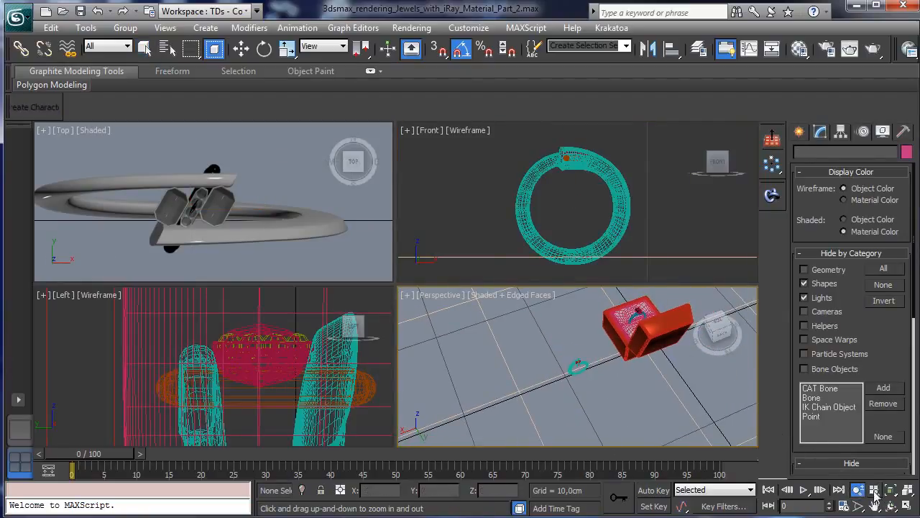
{"action": "left_click", "coordinate": [892, 507]}
{"action": "left_click_drag", "start_coordinate": [618, 374], "coordinate": [803, 340]}
{"action": "left_click", "coordinate": [907, 506]}
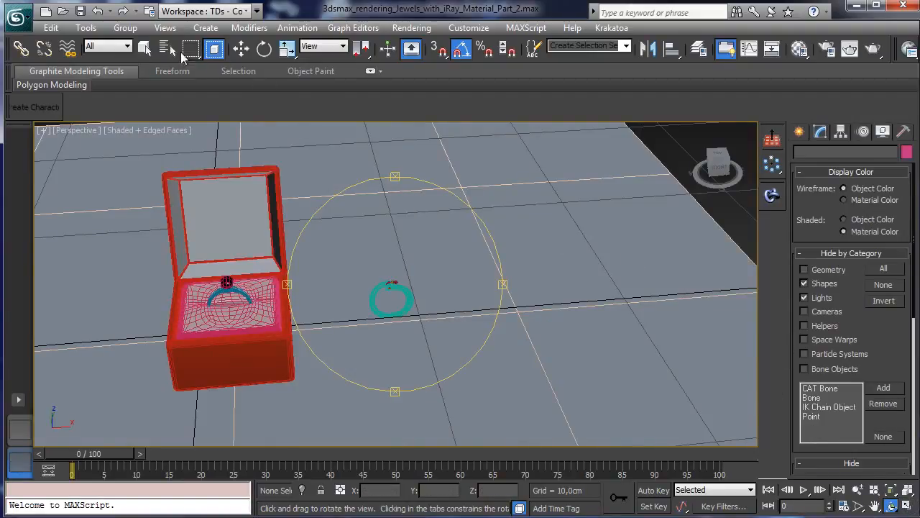
{"action": "left_click", "coordinate": [144, 48]}
{"action": "left_click", "coordinate": [255, 282]}
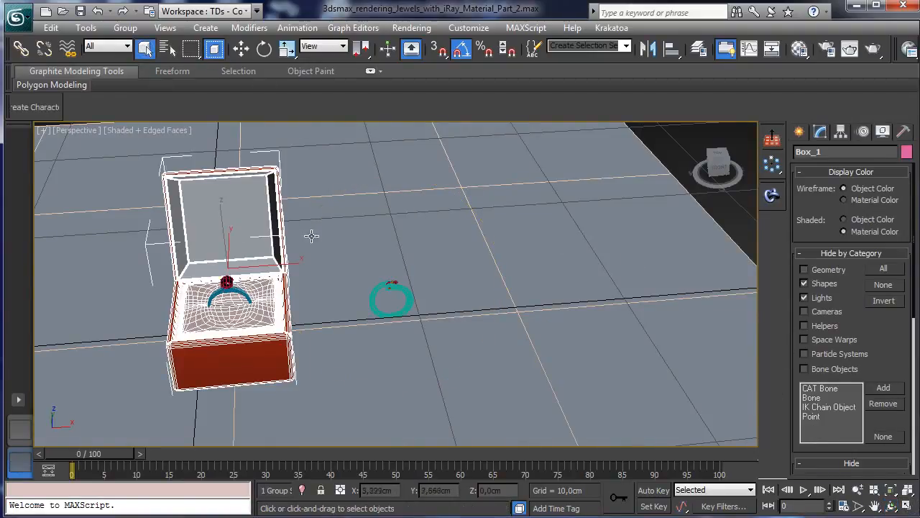
{"action": "left_click", "coordinate": [389, 292]}
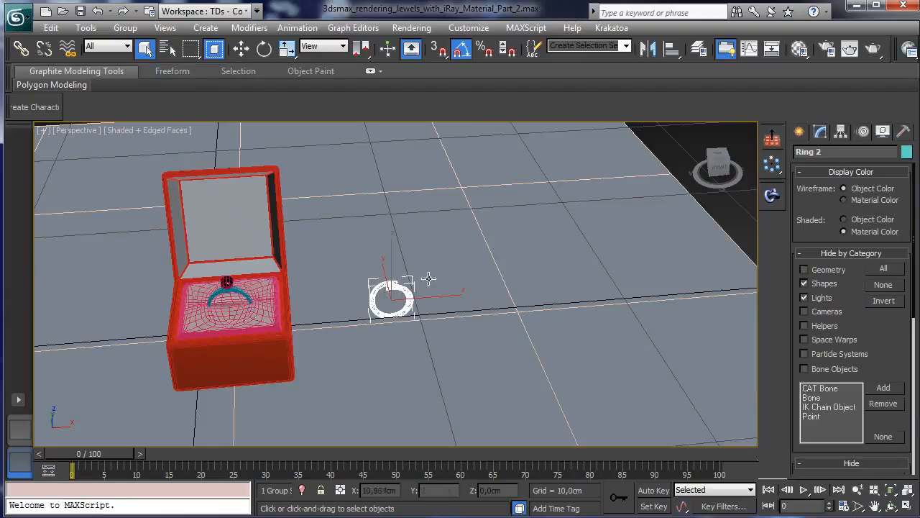
{"action": "key", "text": "w"}
{"action": "left_click_drag", "start_coordinate": [423, 261], "coordinate": [545, 241]}
Step: Make one independent copy of the jewelry box without its ring and place it between the original box and Ring 2
{"action": "left_click", "coordinate": [279, 288]}
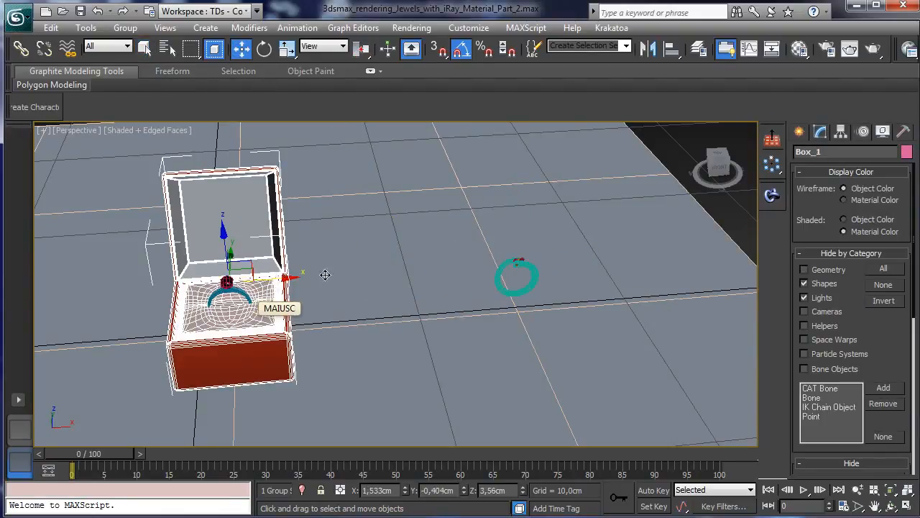
{"action": "left_click_drag", "start_coordinate": [255, 291], "coordinate": [385, 291], "text": "shift"}
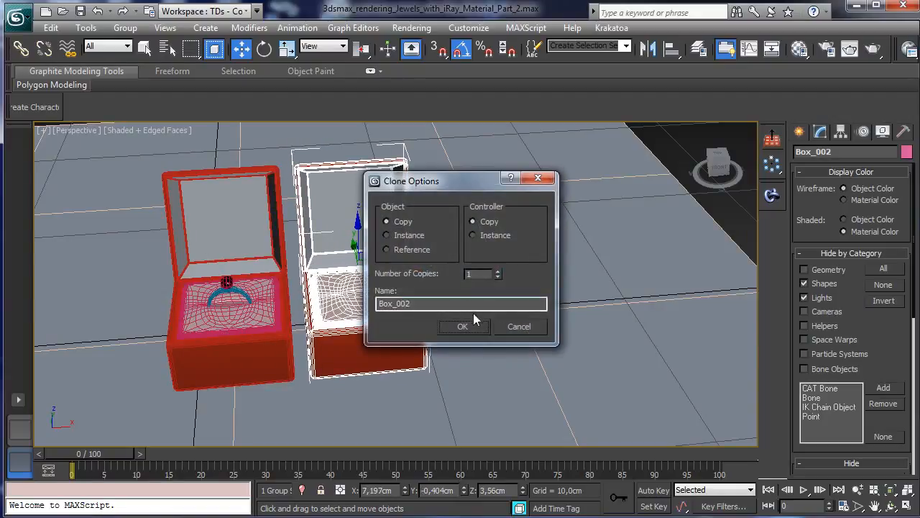
{"action": "left_click", "coordinate": [462, 325]}
Step: Move Ring 2 onto the cushion slot of the copied box and display the Perspective view as Shaded without edged faces
{"action": "left_click", "coordinate": [538, 276]}
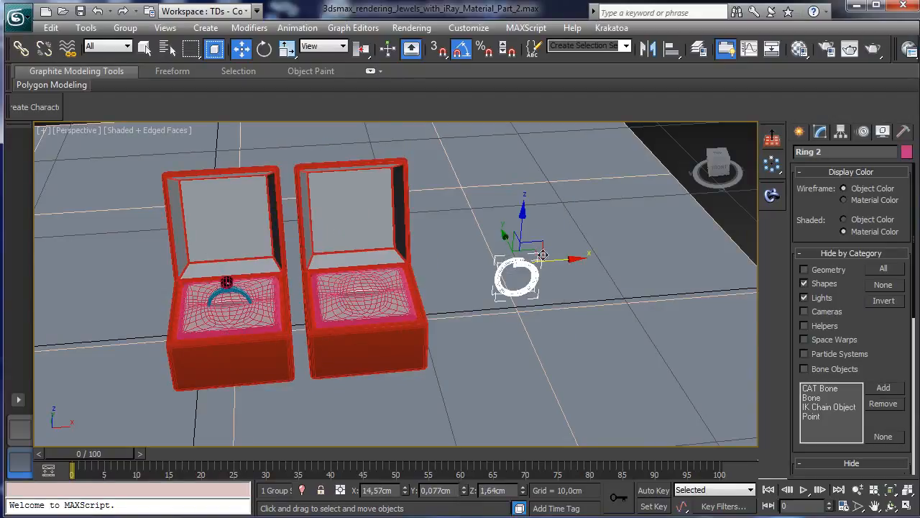
{"action": "mouse_move", "coordinate": [553, 255]}
{"action": "left_mouse_down"}
{"action": "mouse_move", "coordinate": [406, 248]}
{"action": "mouse_move", "coordinate": [369, 236]}
{"action": "mouse_move", "coordinate": [352, 253]}
{"action": "mouse_move", "coordinate": [360, 227]}
{"action": "left_mouse_up"}
{"action": "key", "text": "z"}
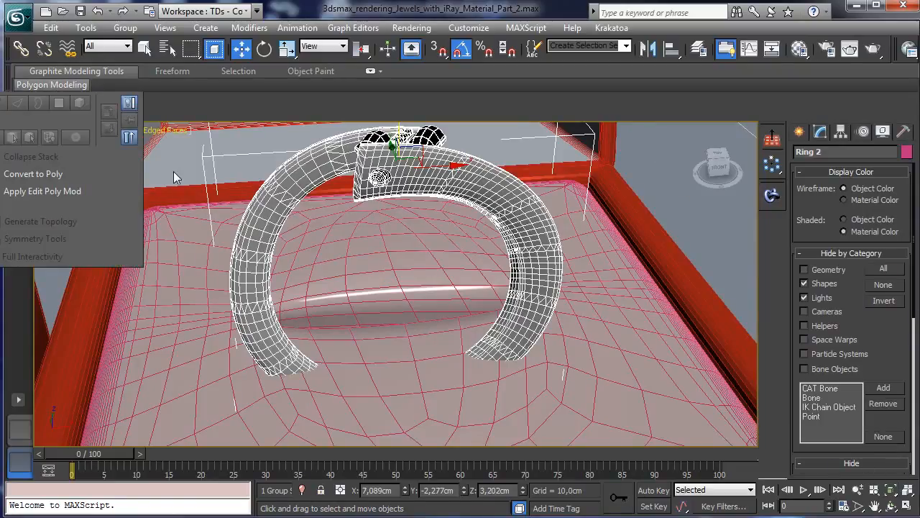
{"action": "left_click", "coordinate": [164, 130]}
{"action": "left_click", "coordinate": [208, 189]}
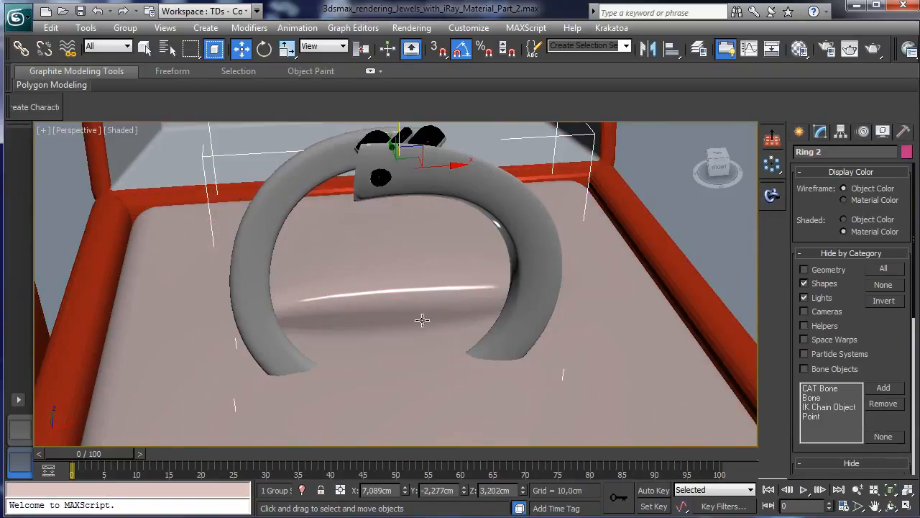
{"action": "left_click_drag", "start_coordinate": [389, 153], "coordinate": [448, 124]}
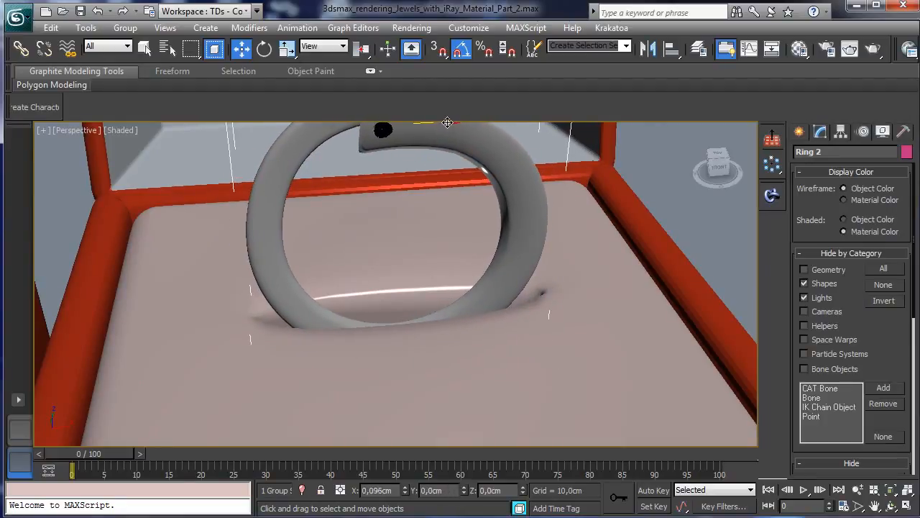
Step: Lower Ring 2 into the cushion slot of its box and scale it down slightly and uniformly to fit
{"action": "left_click", "coordinate": [856, 489]}
{"action": "left_click_drag", "start_coordinate": [396, 278], "coordinate": [413, 360]}
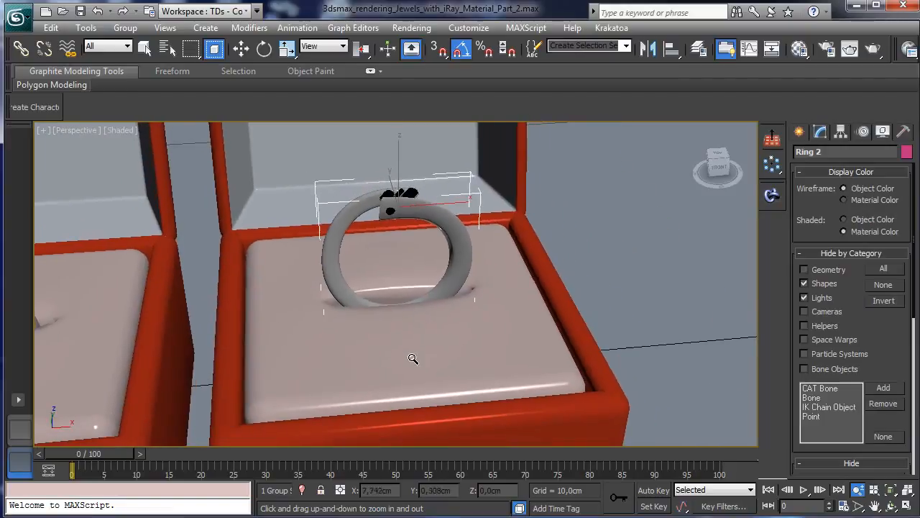
{"action": "left_click", "coordinate": [241, 48]}
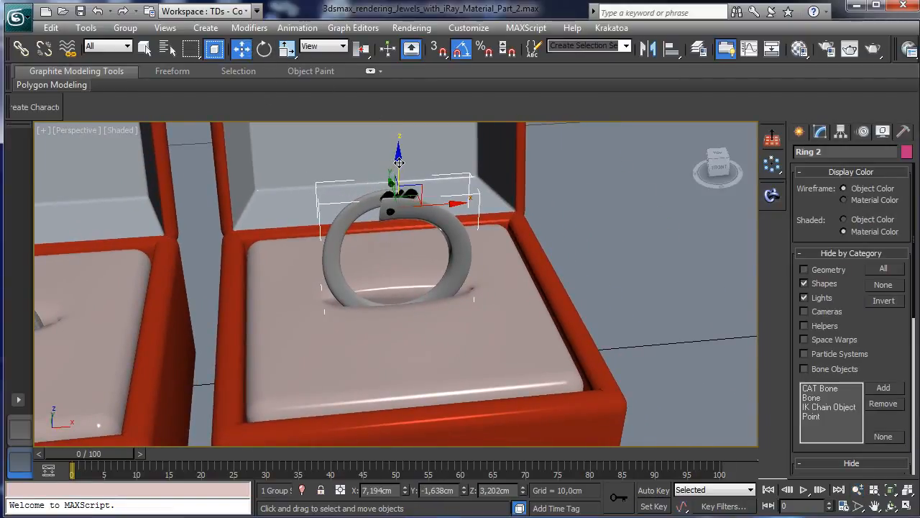
{"action": "left_click_drag", "start_coordinate": [399, 163], "coordinate": [397, 188]}
{"action": "left_click", "coordinate": [263, 49]}
{"action": "left_click", "coordinate": [286, 49]}
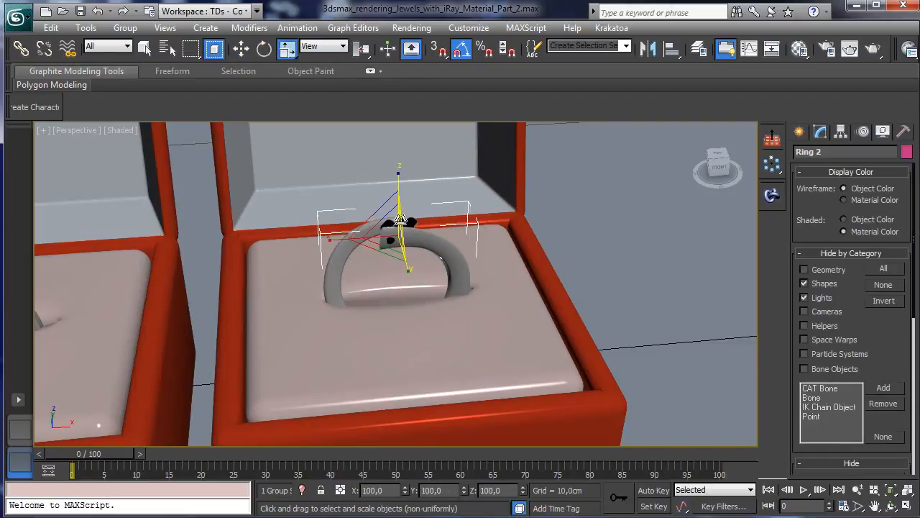
{"action": "right_click", "coordinate": [392, 229]}
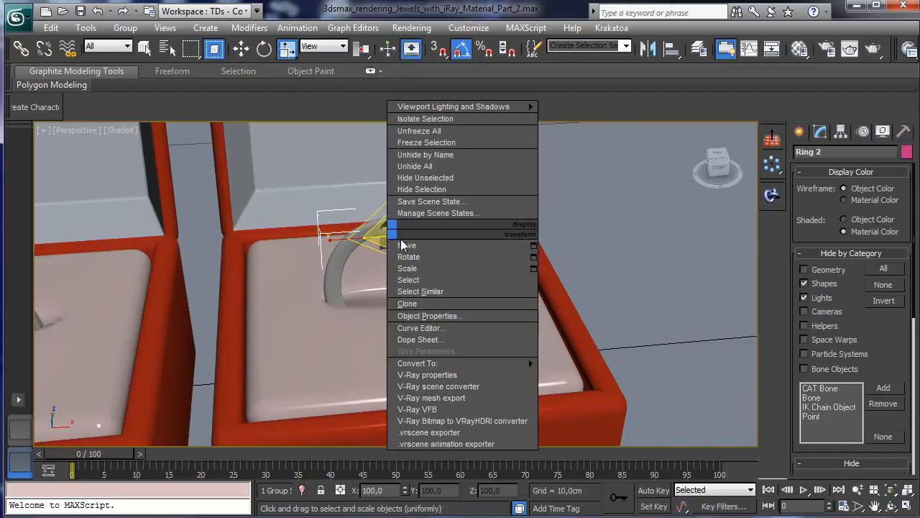
{"action": "left_click", "coordinate": [417, 262]}
{"action": "left_click_drag", "start_coordinate": [392, 233], "coordinate": [384, 241]}
Step: Sink Ring 2 slightly deeper into the cushion, comparing its height with the solitaire ring in the first box
{"action": "left_click", "coordinate": [241, 49]}
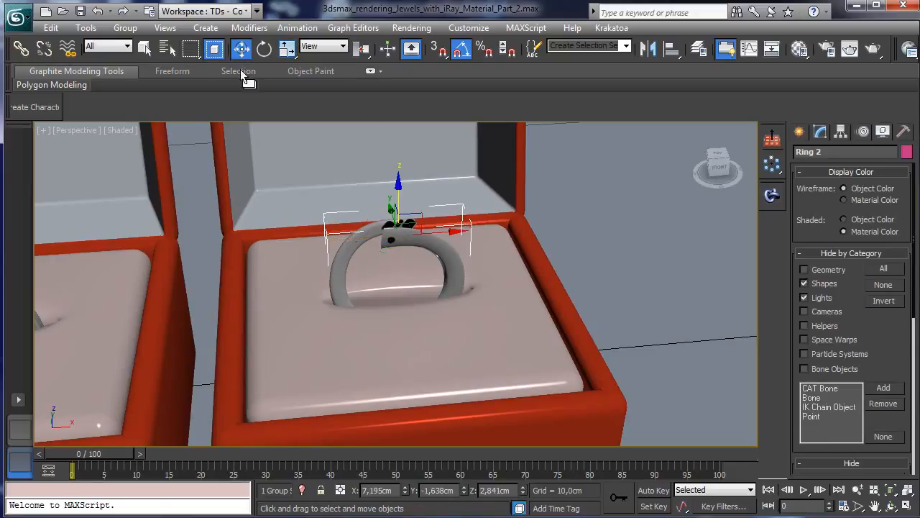
{"action": "right_click", "coordinate": [444, 232]}
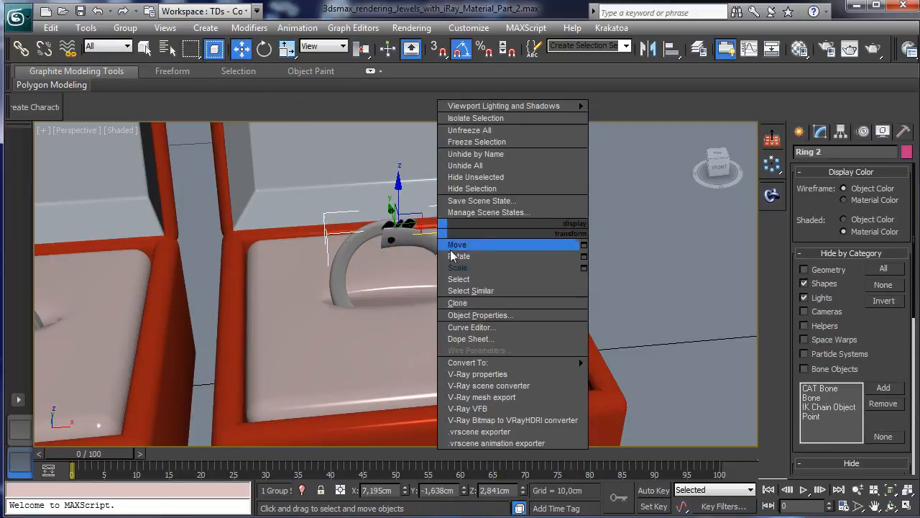
{"action": "left_click", "coordinate": [464, 243]}
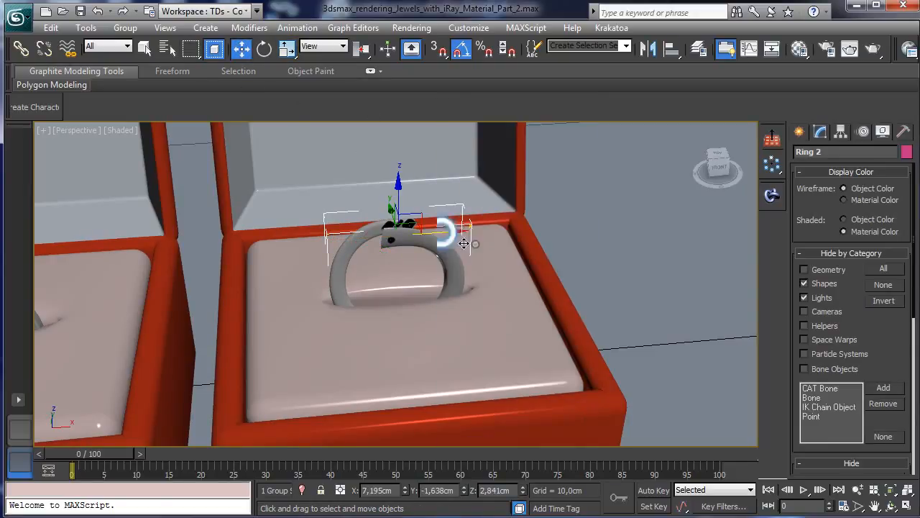
{"action": "left_click", "coordinate": [875, 506]}
{"action": "left_click_drag", "start_coordinate": [353, 336], "coordinate": [469, 324]}
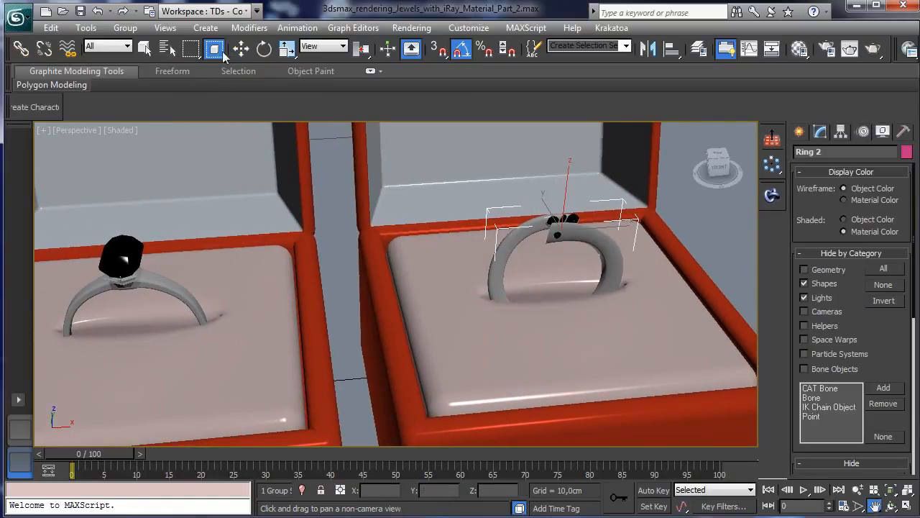
{"action": "left_click", "coordinate": [241, 48]}
{"action": "left_click_drag", "start_coordinate": [570, 192], "coordinate": [565, 203]}
{"action": "left_click", "coordinate": [98, 12]}
Step: Rotate Ring 2 and its box together by -15 degrees about Z and shift them slightly away from the first box
{"action": "left_click", "coordinate": [858, 489]}
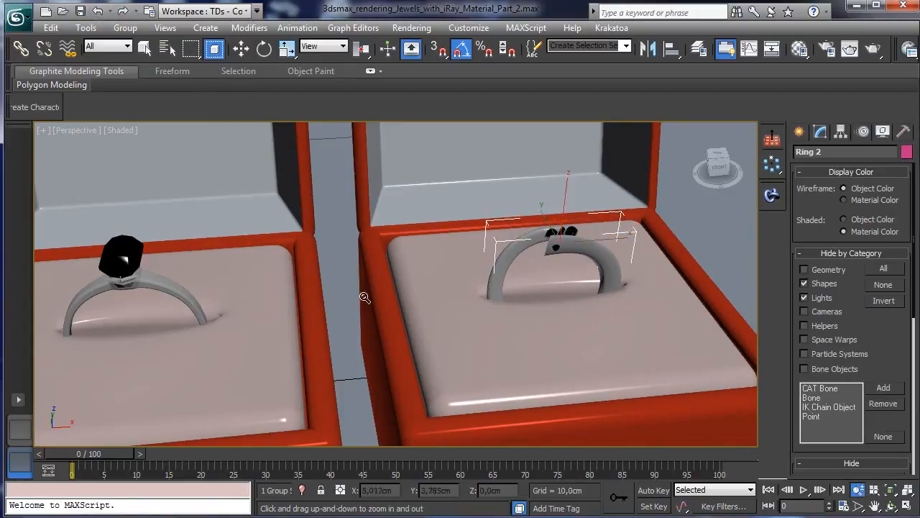
{"action": "left_click_drag", "start_coordinate": [376, 273], "coordinate": [376, 320]}
{"action": "left_click", "coordinate": [144, 48]}
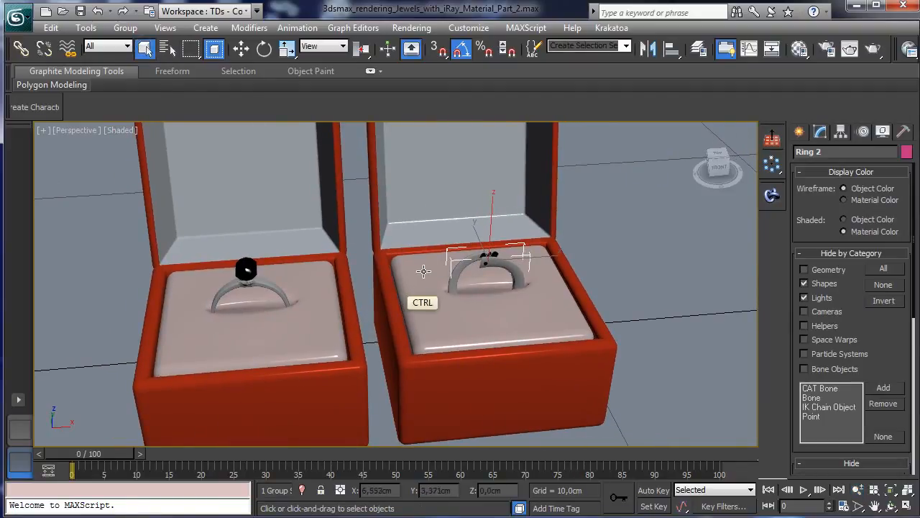
{"action": "left_click", "coordinate": [421, 298], "text": "ctrl"}
{"action": "left_click", "coordinate": [264, 48]}
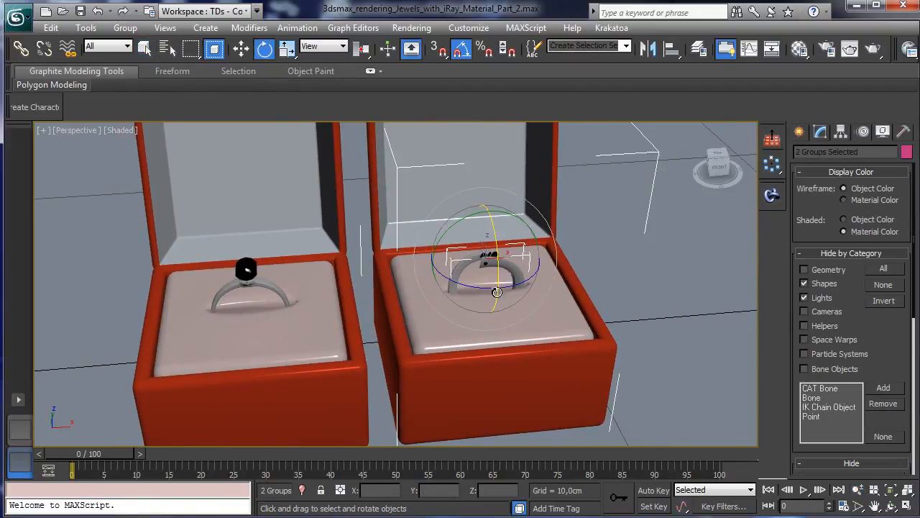
{"action": "left_click_drag", "start_coordinate": [487, 287], "coordinate": [468, 288]}
{"action": "right_click", "coordinate": [468, 288]}
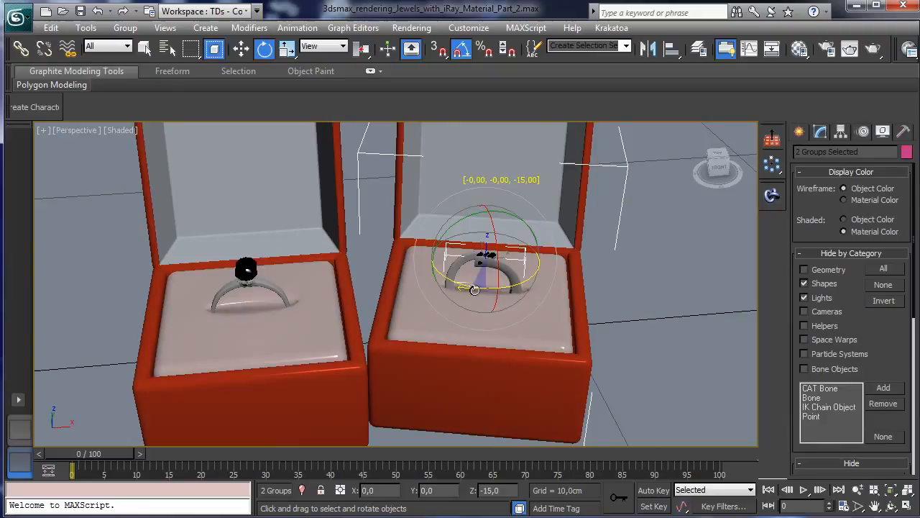
{"action": "left_click", "coordinate": [241, 48]}
{"action": "left_click_drag", "start_coordinate": [501, 249], "coordinate": [507, 251]}
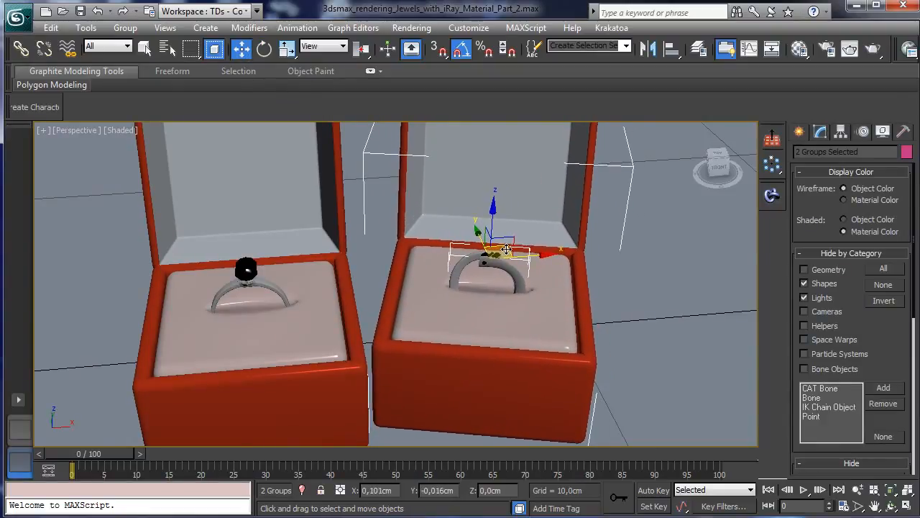
Step: Copy the solitaire ring and its box with a rotation about Z and move the copy to the open side of the original
{"action": "left_click", "coordinate": [247, 276]}
{"action": "left_click", "coordinate": [319, 282], "text": "ctrl"}
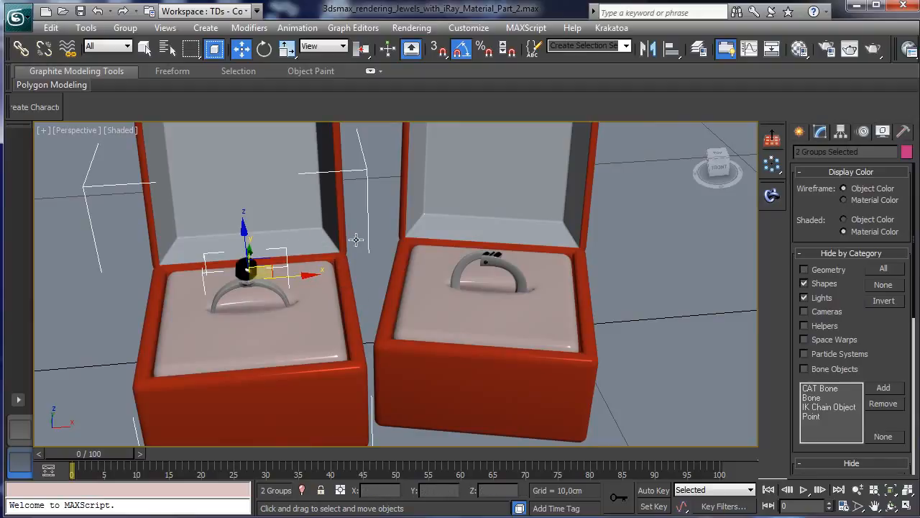
{"action": "left_click", "coordinate": [264, 48]}
{"action": "left_click_drag", "start_coordinate": [267, 306], "coordinate": [298, 302], "text": "shift"}
{"action": "left_click", "coordinate": [456, 329]}
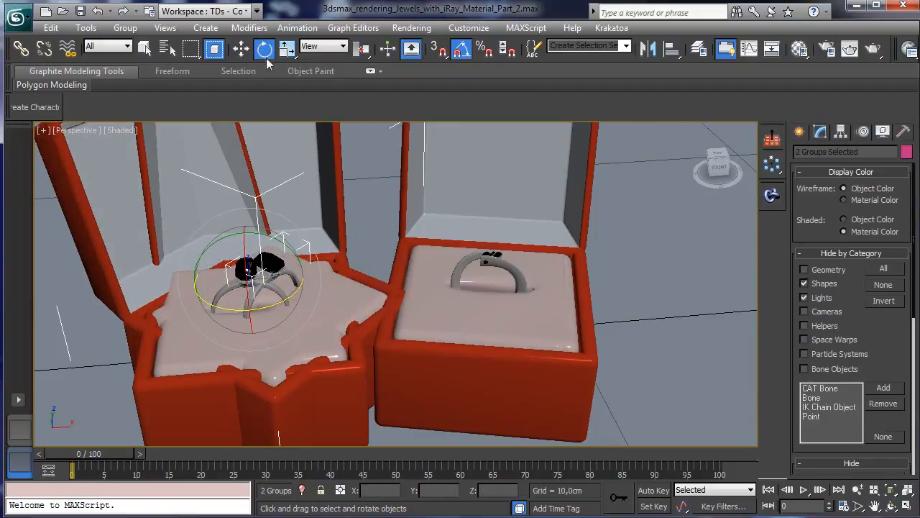
{"action": "left_click", "coordinate": [241, 48]}
{"action": "mouse_move", "coordinate": [263, 268]}
{"action": "left_mouse_down"}
{"action": "mouse_move", "coordinate": [43, 216]}
{"action": "mouse_move", "coordinate": [35, 225]}
{"action": "left_mouse_up"}
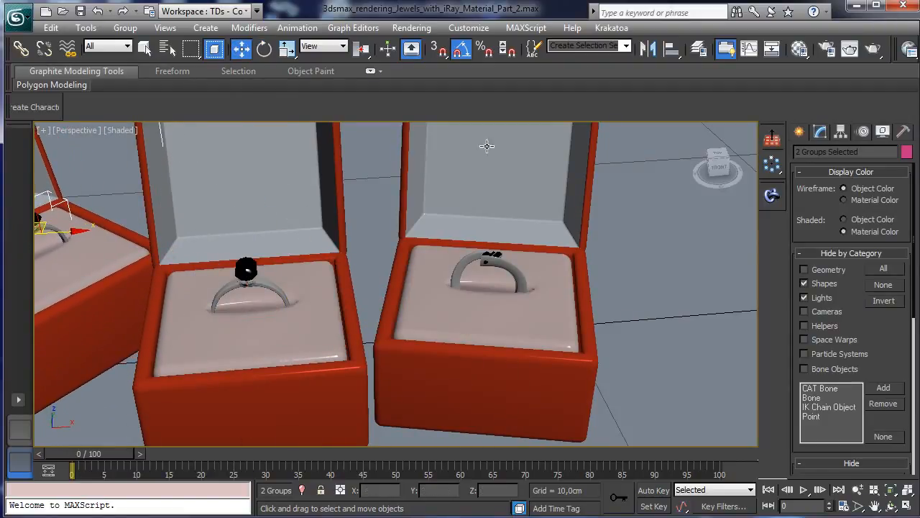
Step: Copy Ring 2 with its box behind the gap between the two front boxes and turn the copy about Z
{"action": "left_click", "coordinate": [463, 264]}
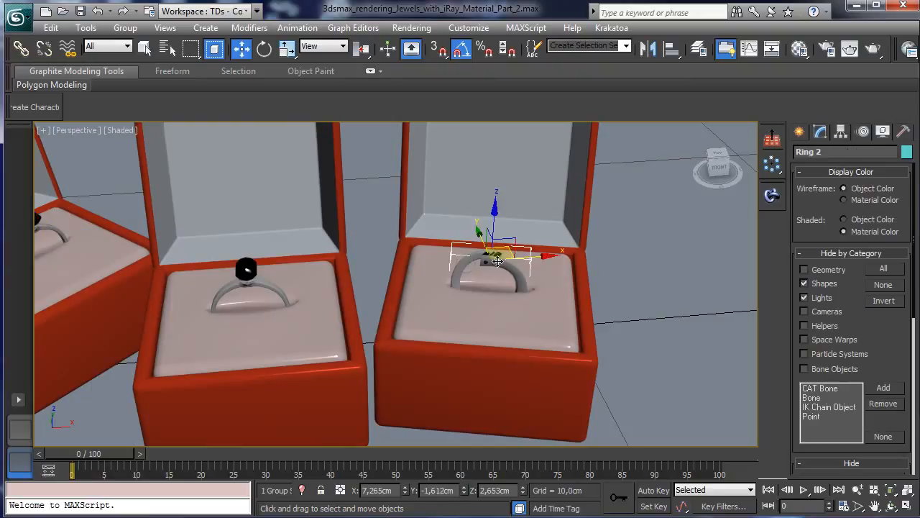
{"action": "left_click", "coordinate": [553, 273], "text": "ctrl"}
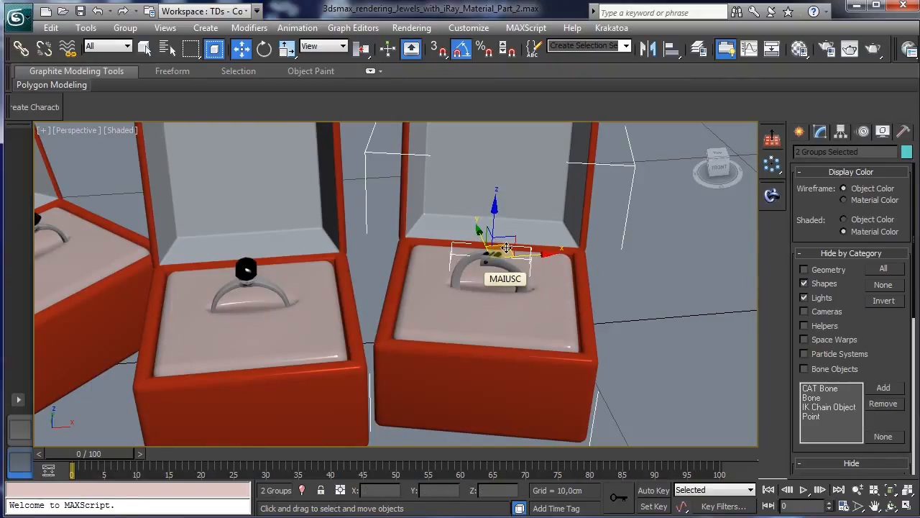
{"action": "mouse_move", "coordinate": [499, 253]}
{"action": "left_mouse_down", "text": "shift"}
{"action": "mouse_move", "coordinate": [386, 175]}
{"action": "mouse_move", "coordinate": [394, 133]}
{"action": "left_mouse_up", "text": "shift"}
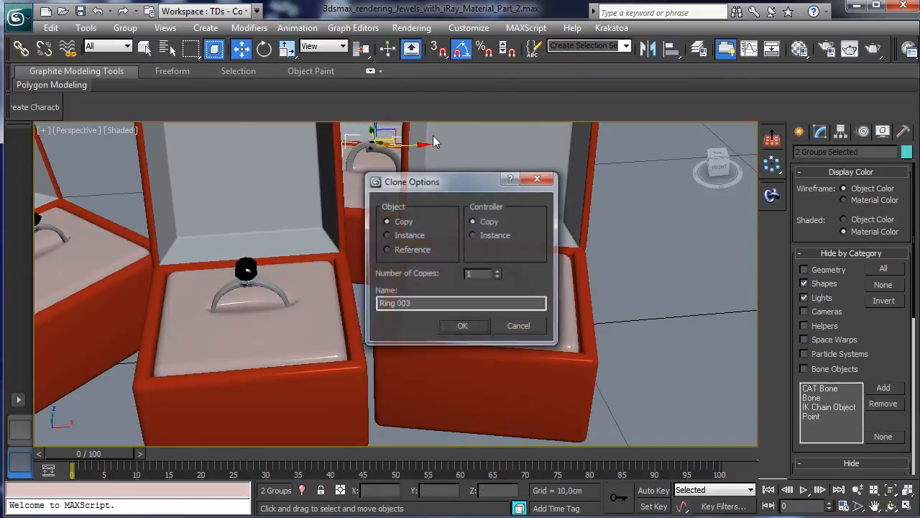
{"action": "key", "text": "Return"}
{"action": "left_click", "coordinate": [266, 49]}
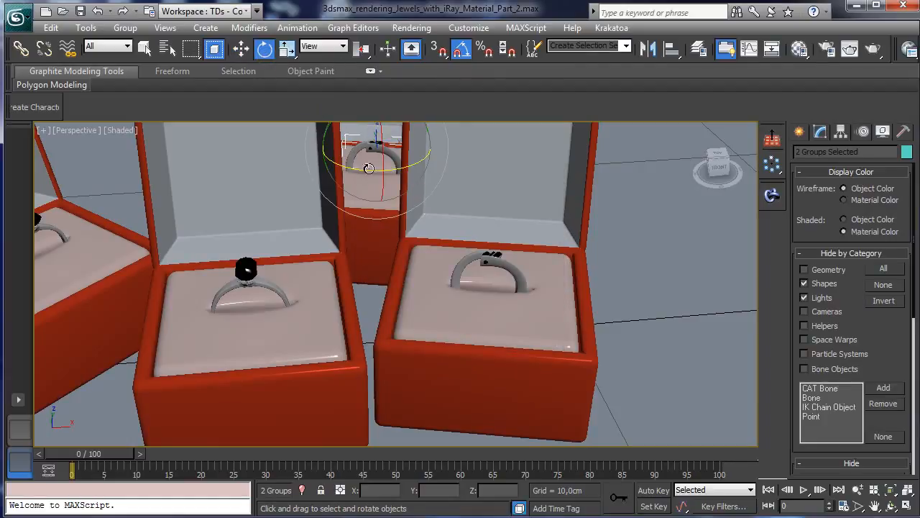
{"action": "left_click_drag", "start_coordinate": [368, 172], "coordinate": [339, 167]}
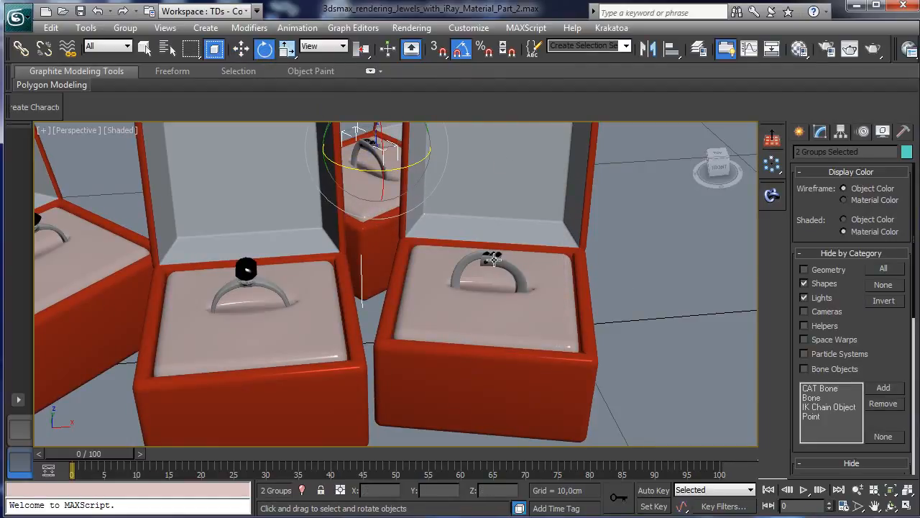
Step: Reframe the perspective view to a low, close angle on the front ring boxes, with the first solitaire ring central
{"action": "left_click", "coordinate": [66, 131]}
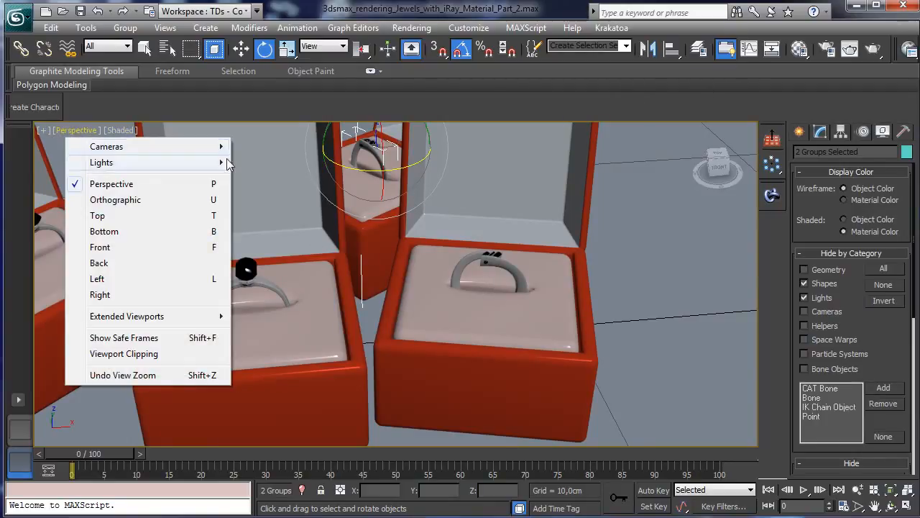
{"action": "left_click", "coordinate": [874, 506]}
{"action": "left_click_drag", "start_coordinate": [330, 353], "coordinate": [456, 328]}
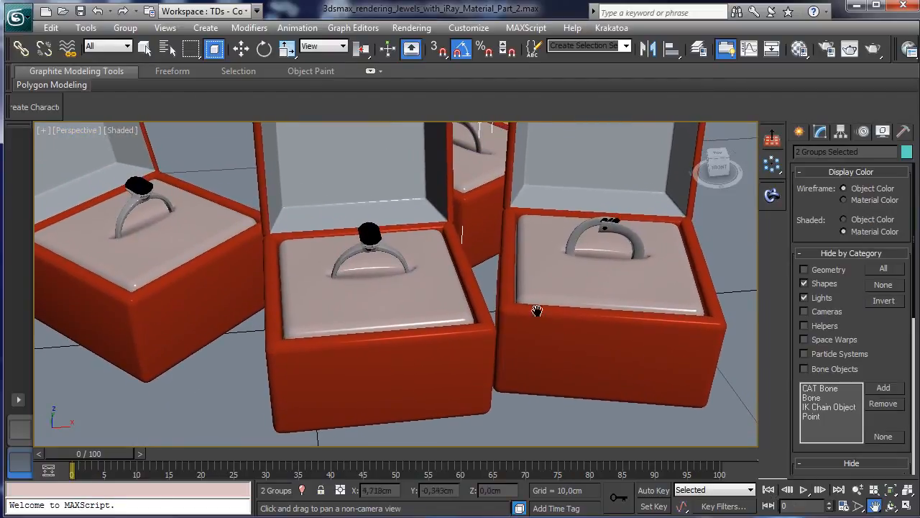
{"action": "left_click", "coordinate": [892, 506]}
{"action": "left_click", "coordinate": [858, 490]}
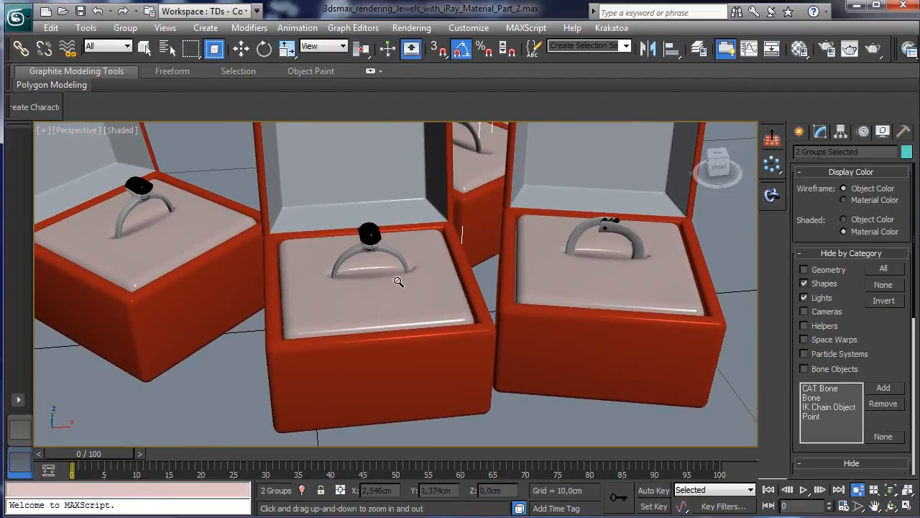
{"action": "left_click_drag", "start_coordinate": [398, 281], "coordinate": [403, 302]}
{"action": "left_click", "coordinate": [892, 507]}
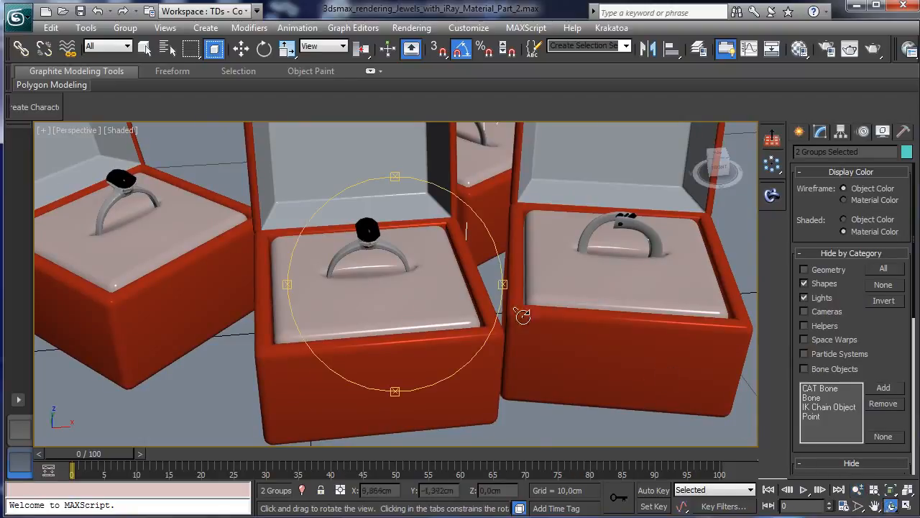
{"action": "left_click_drag", "start_coordinate": [353, 252], "coordinate": [361, 221]}
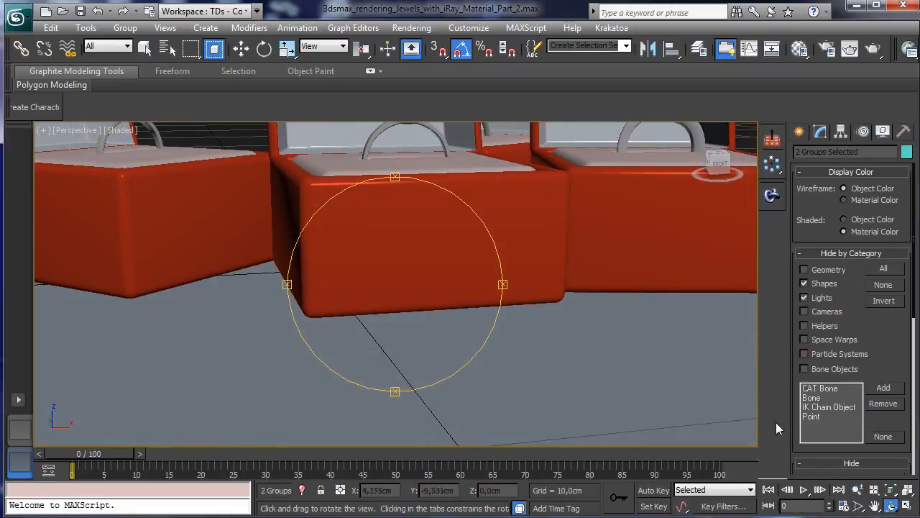
{"action": "left_click", "coordinate": [875, 507]}
{"action": "left_click_drag", "start_coordinate": [360, 287], "coordinate": [369, 408]}
{"action": "left_click", "coordinate": [858, 490]}
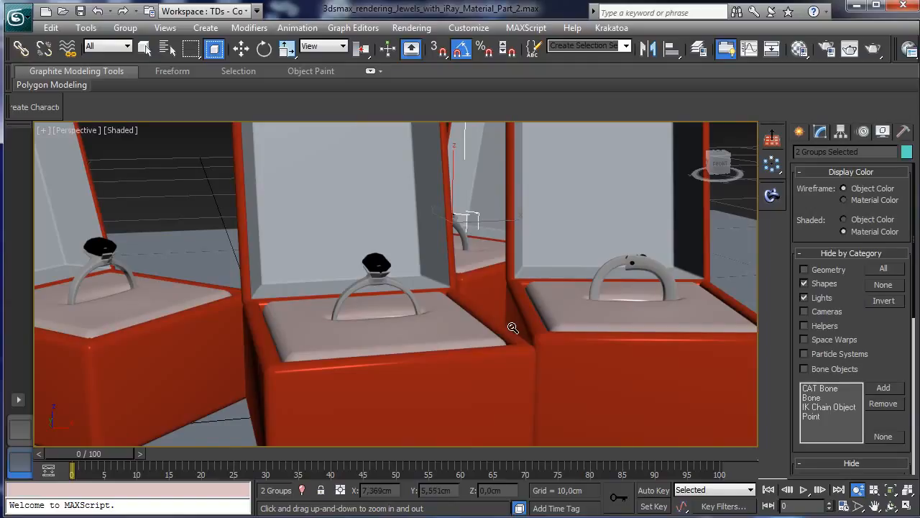
{"action": "left_click_drag", "start_coordinate": [513, 328], "coordinate": [547, 288]}
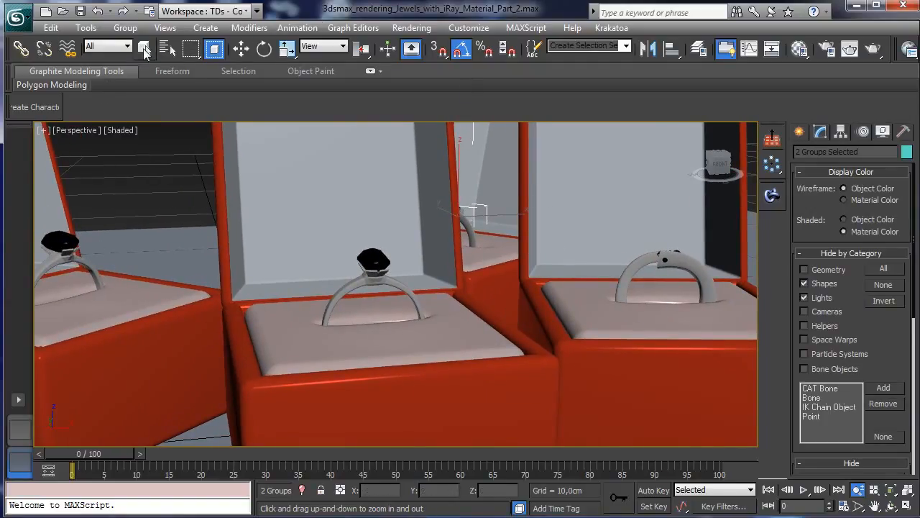
Step: Copy the outer solitaire ring and its box with a rotation about Z, and move the copy behind the gap beside the first box
{"action": "left_click", "coordinate": [144, 52]}
{"action": "left_click", "coordinate": [61, 243]}
{"action": "left_click", "coordinate": [157, 288], "text": "ctrl"}
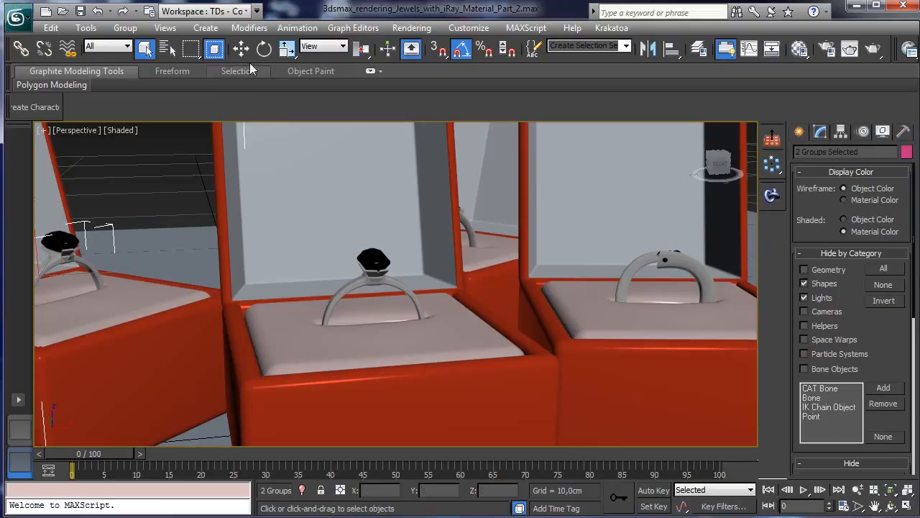
{"action": "left_click", "coordinate": [265, 48]}
{"action": "left_click_drag", "start_coordinate": [69, 277], "coordinate": [20, 283], "text": "shift"}
{"action": "left_click", "coordinate": [465, 324]}
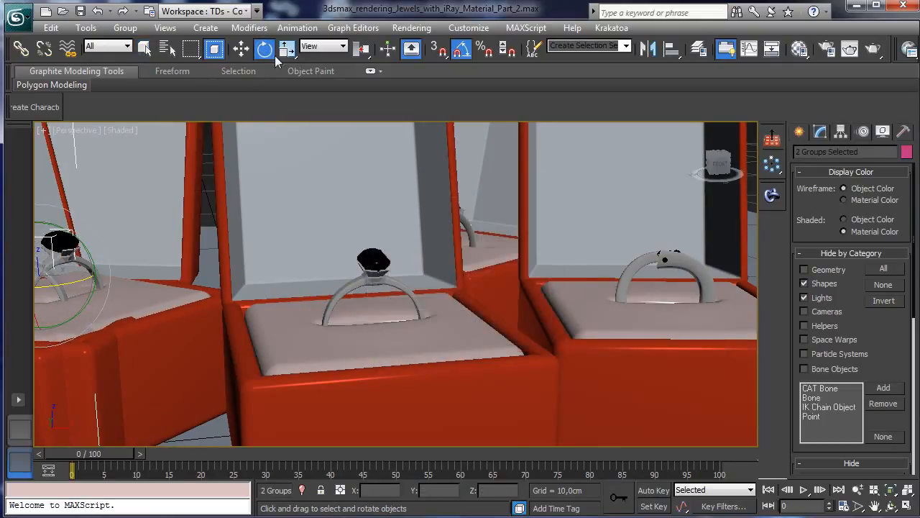
{"action": "key", "text": "w"}
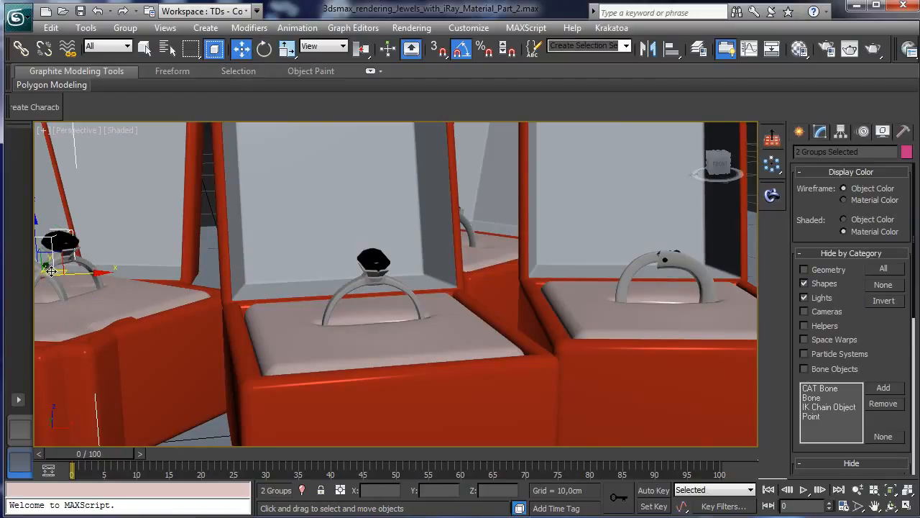
{"action": "mouse_move", "coordinate": [106, 256]}
{"action": "left_mouse_down"}
{"action": "mouse_move", "coordinate": [245, 210]}
{"action": "mouse_move", "coordinate": [231, 208]}
{"action": "left_mouse_up"}
Step: Create a camera from the current perspective view
{"action": "key", "text": "q"}
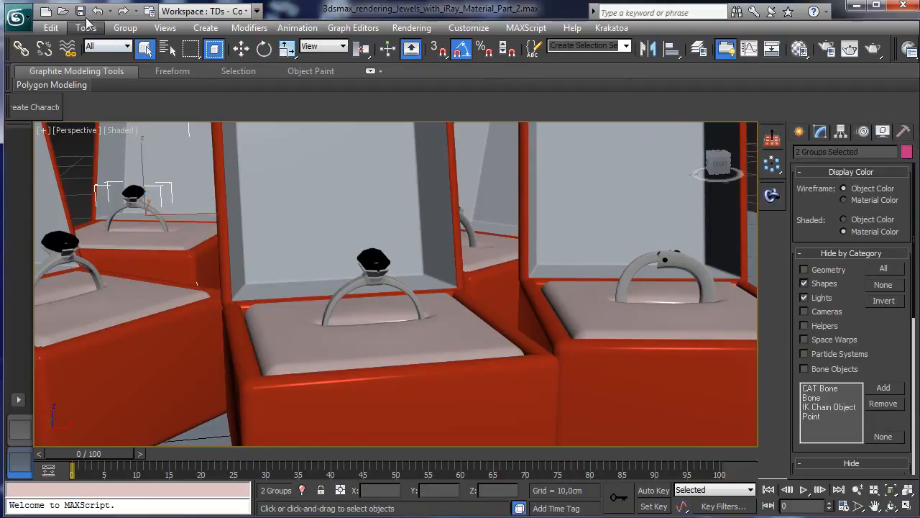
{"action": "left_click", "coordinate": [165, 27]}
{"action": "left_click", "coordinate": [245, 210]}
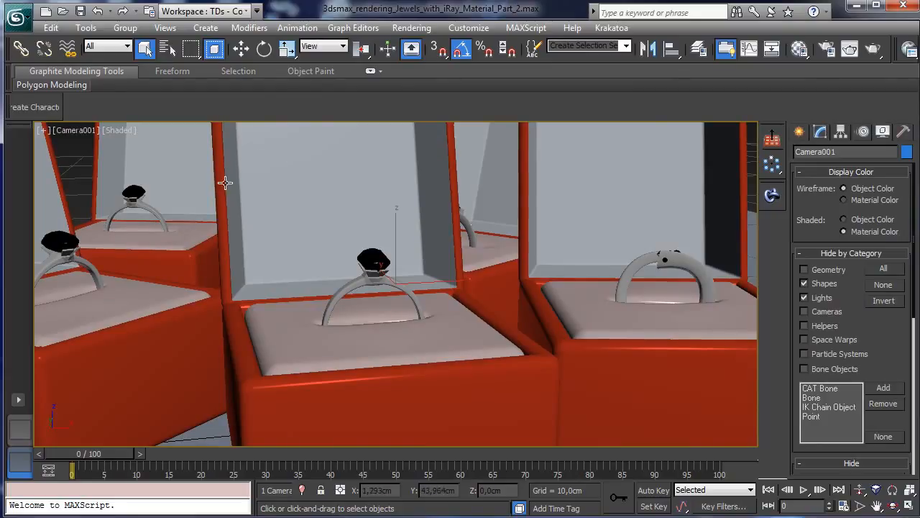
Step: Open the Box Interior material in the Material Editor for editing
{"action": "left_click", "coordinate": [800, 50]}
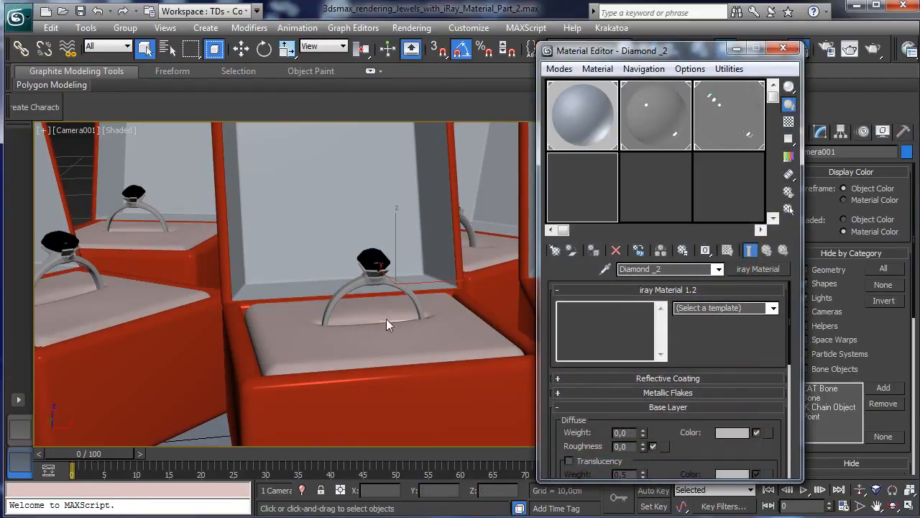
{"action": "left_click", "coordinate": [711, 187]}
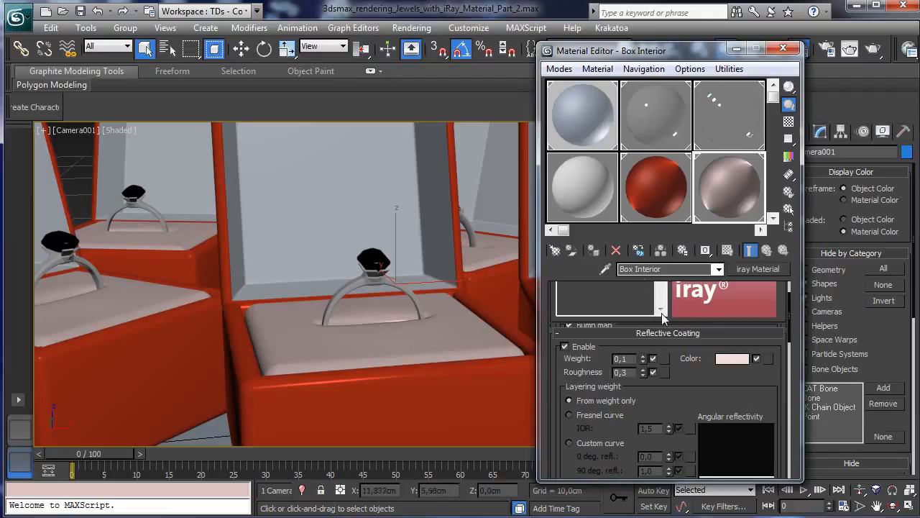
{"action": "left_click", "coordinate": [123, 129]}
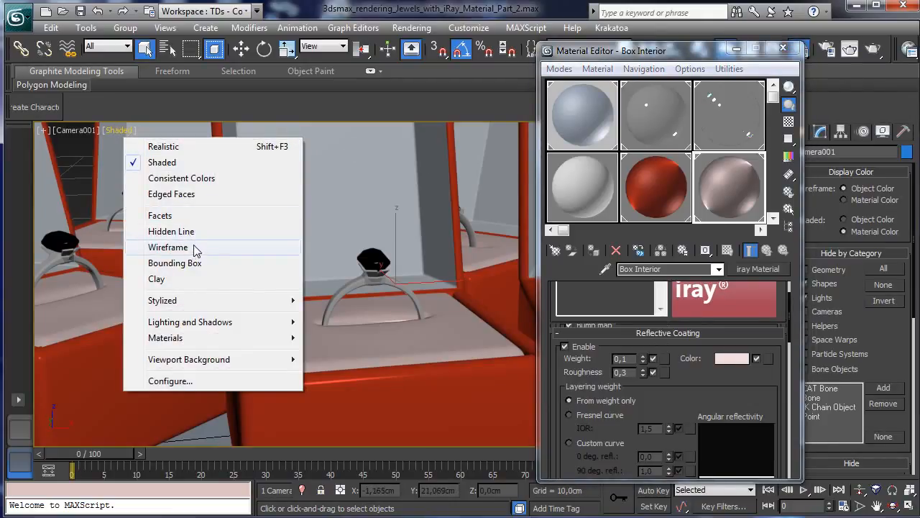
{"action": "left_click", "coordinate": [185, 195]}
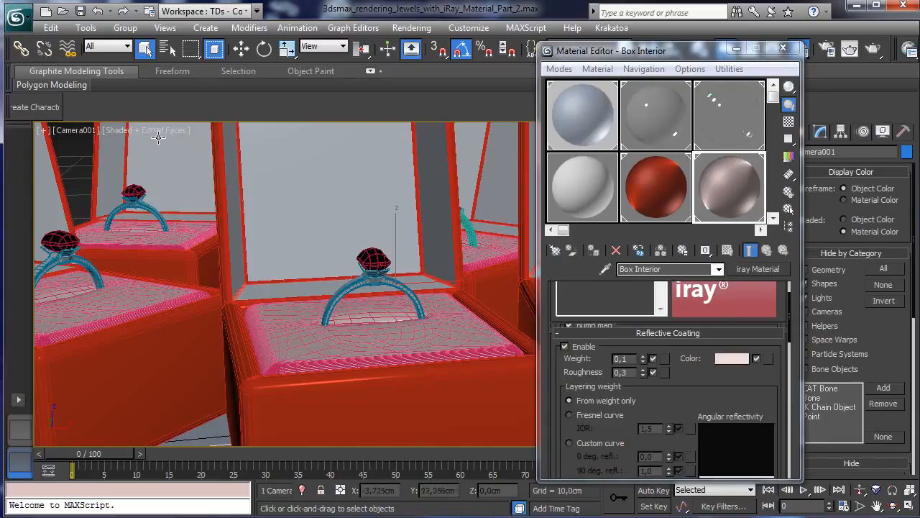
{"action": "left_click", "coordinate": [159, 132]}
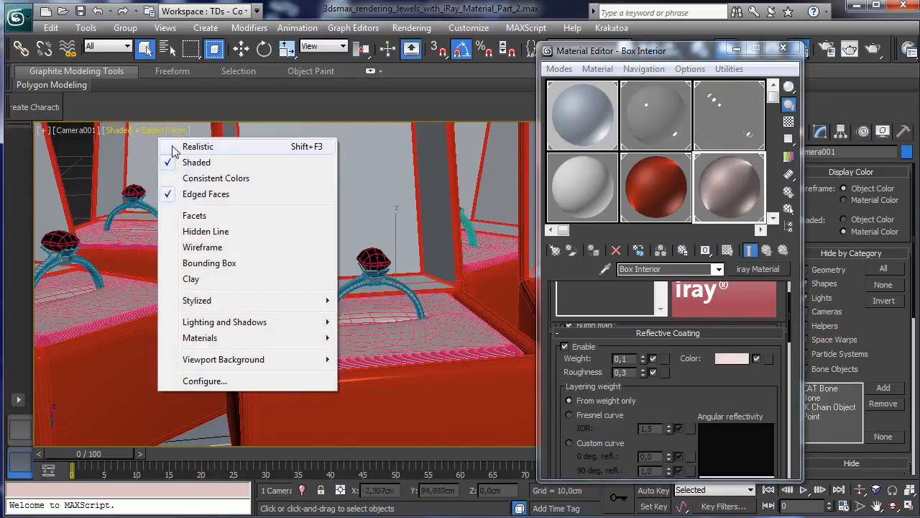
{"action": "left_click", "coordinate": [204, 195]}
Step: Assign a Noise map to the Reflective Coating bump map of the Box Interior material
{"action": "scroll", "coordinate": [686, 400], "scroll_direction": "down", "scroll_amount": 5}
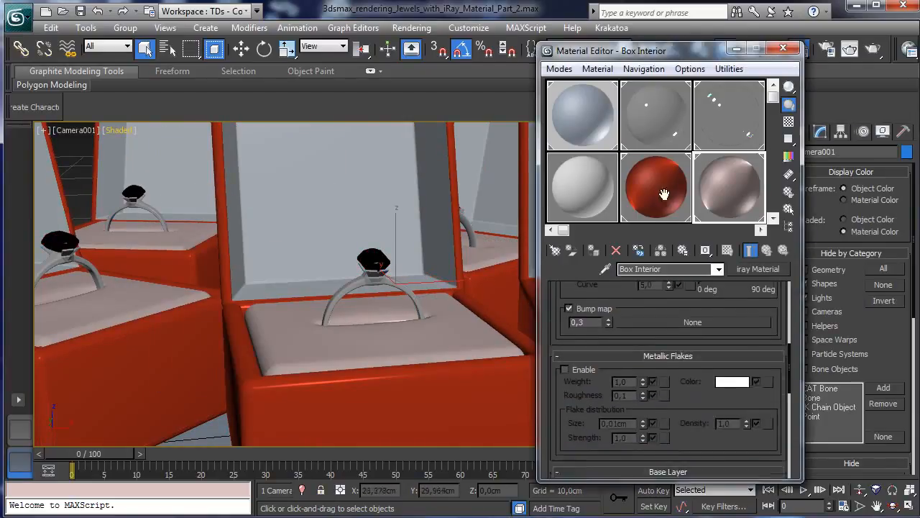
{"action": "scroll", "coordinate": [650, 355], "scroll_direction": "down", "scroll_amount": 6}
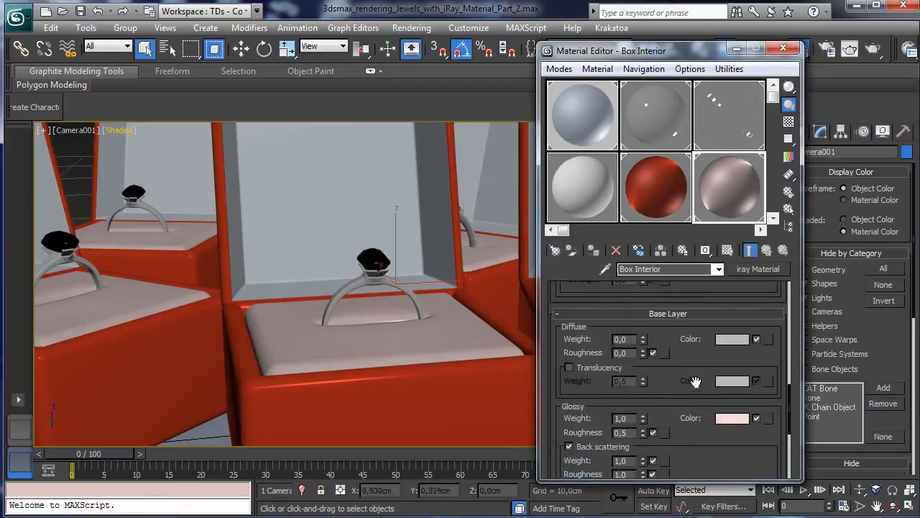
{"action": "scroll", "coordinate": [676, 352], "scroll_direction": "down", "scroll_amount": 5}
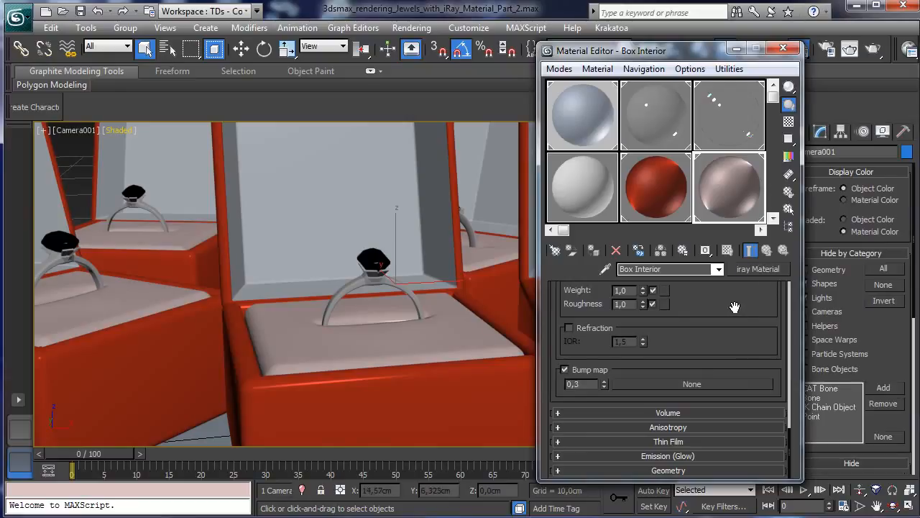
{"action": "scroll", "coordinate": [712, 345], "scroll_direction": "up", "scroll_amount": 5}
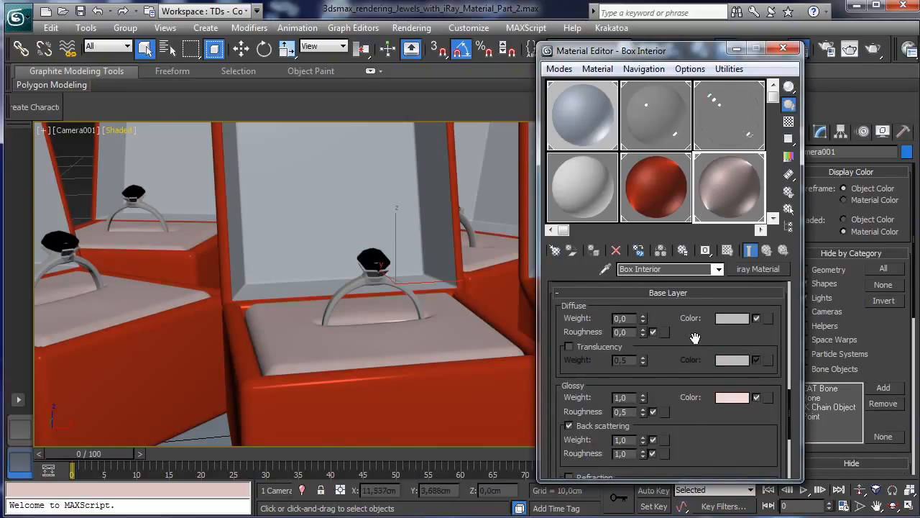
{"action": "right_click", "coordinate": [695, 338]}
{"action": "left_click", "coordinate": [665, 356]}
{"action": "scroll", "coordinate": [679, 351], "scroll_direction": "up", "scroll_amount": 4}
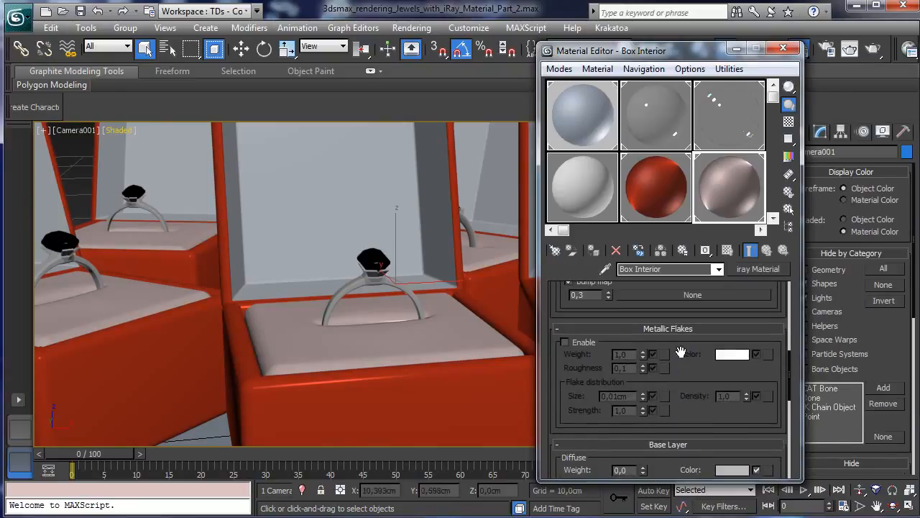
{"action": "left_click_drag", "start_coordinate": [667, 309], "coordinate": [667, 362]}
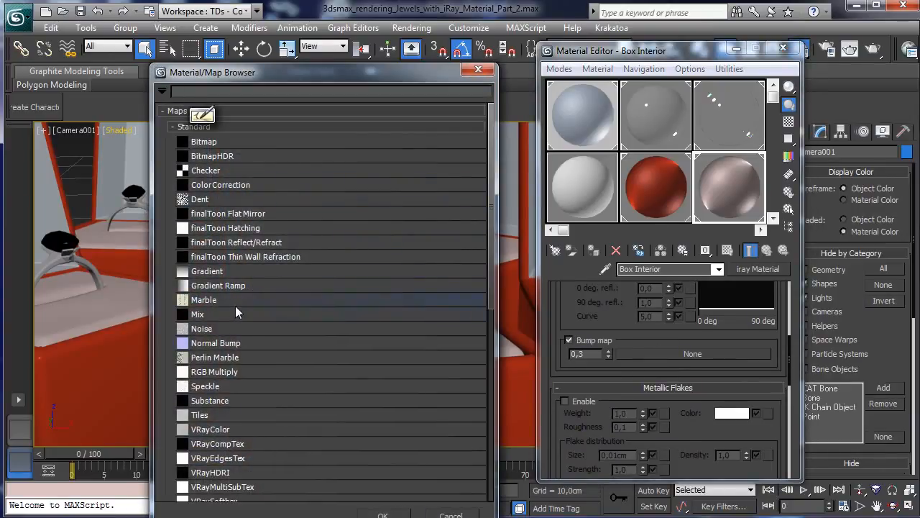
{"action": "scroll", "coordinate": [483, 273], "scroll_direction": "down", "scroll_amount": 2}
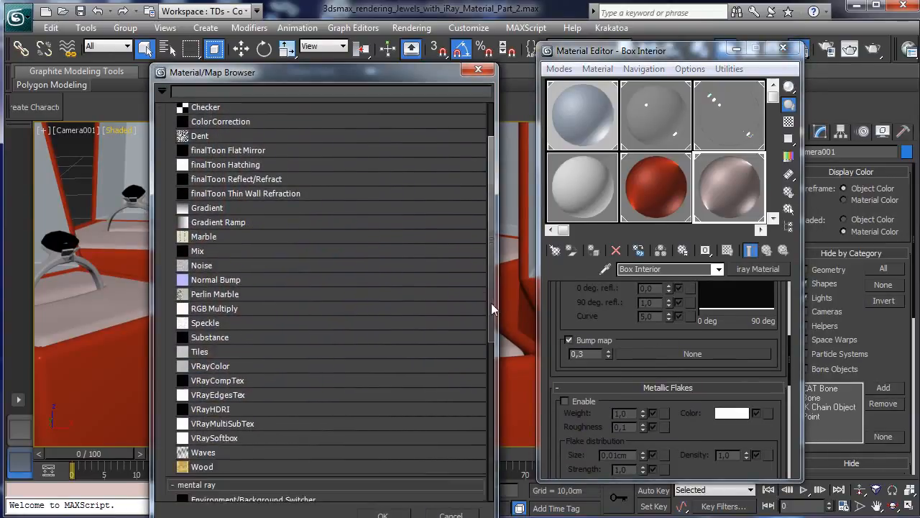
{"action": "double_click", "coordinate": [202, 242]}
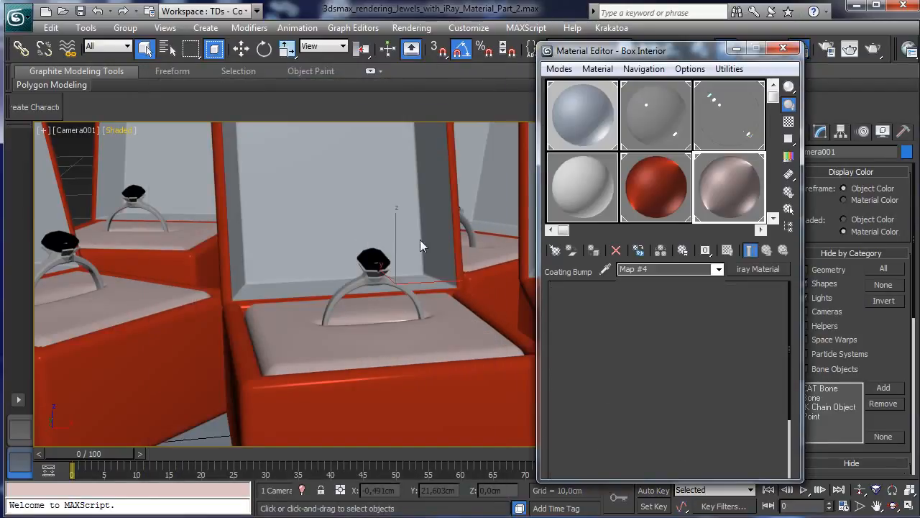
Step: Use Turbulence as the coating bump's noise type, swap its two colors, and set Levels to 1
{"action": "scroll", "coordinate": [727, 369], "scroll_direction": "down", "scroll_amount": 3}
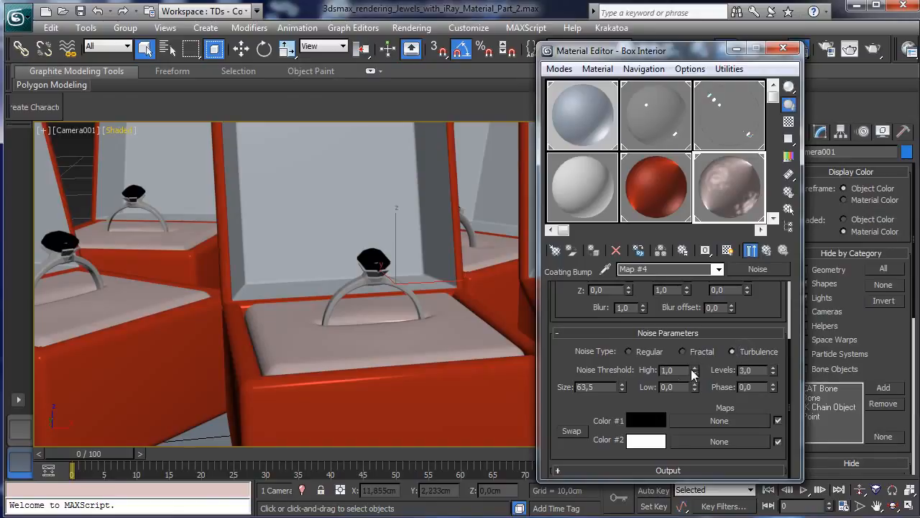
{"action": "left_click", "coordinate": [572, 430]}
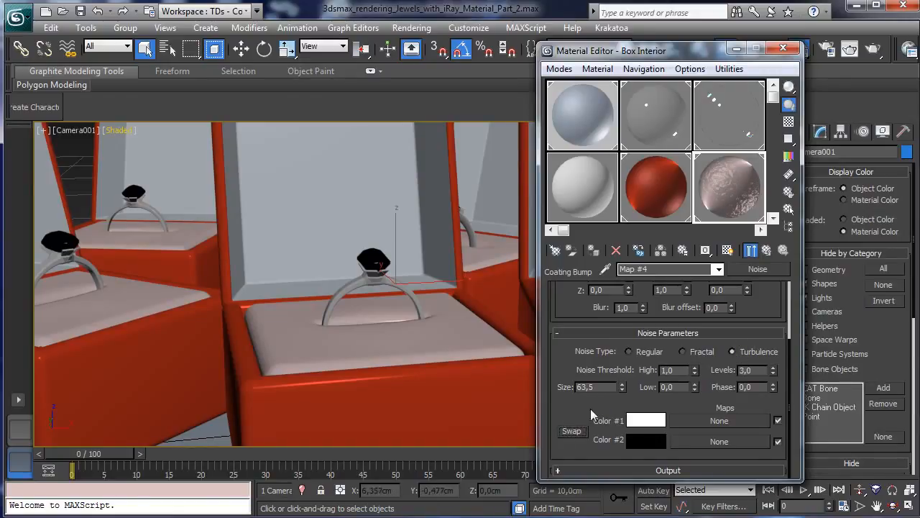
{"action": "left_click", "coordinate": [748, 369]}
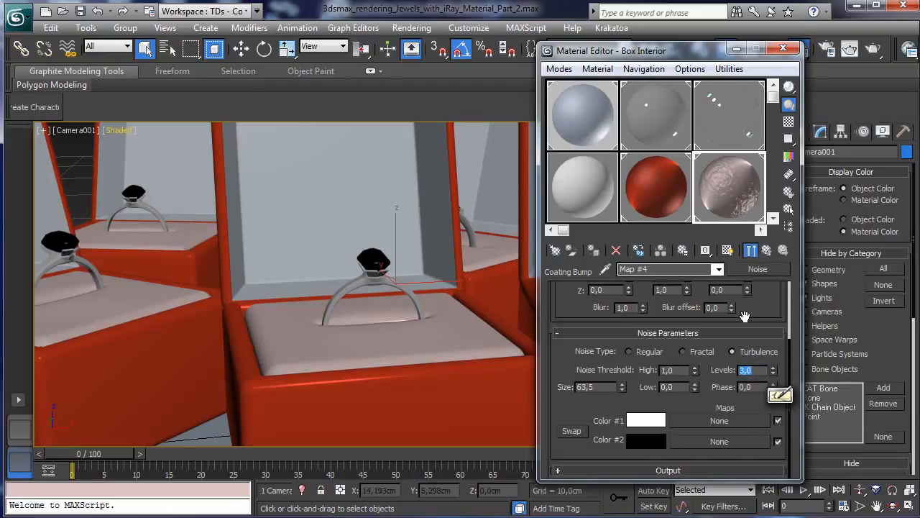
{"action": "type", "text": "1"}
{"action": "key", "text": "Return"}
Step: Test render the camera view, stop the render once the boxes are readable, and minimize the result
{"action": "left_click", "coordinate": [874, 50]}
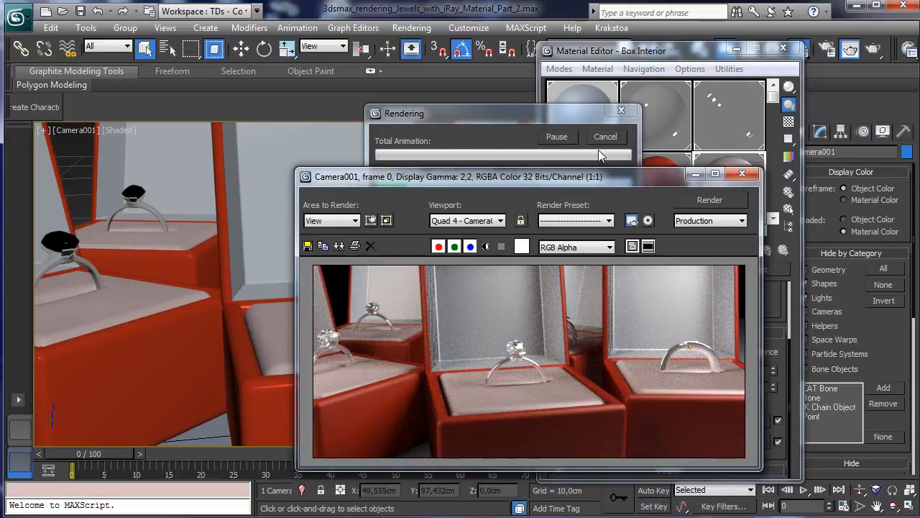
{"action": "left_click", "coordinate": [613, 138]}
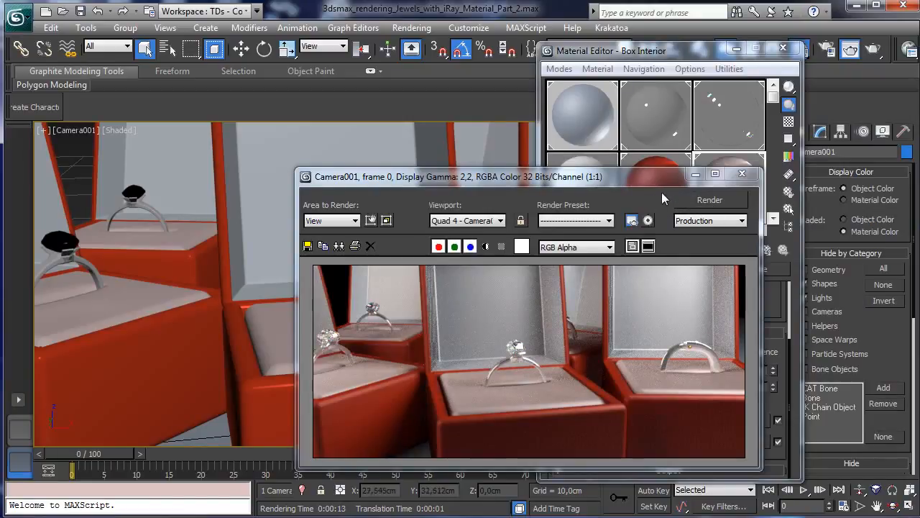
{"action": "left_click", "coordinate": [694, 174]}
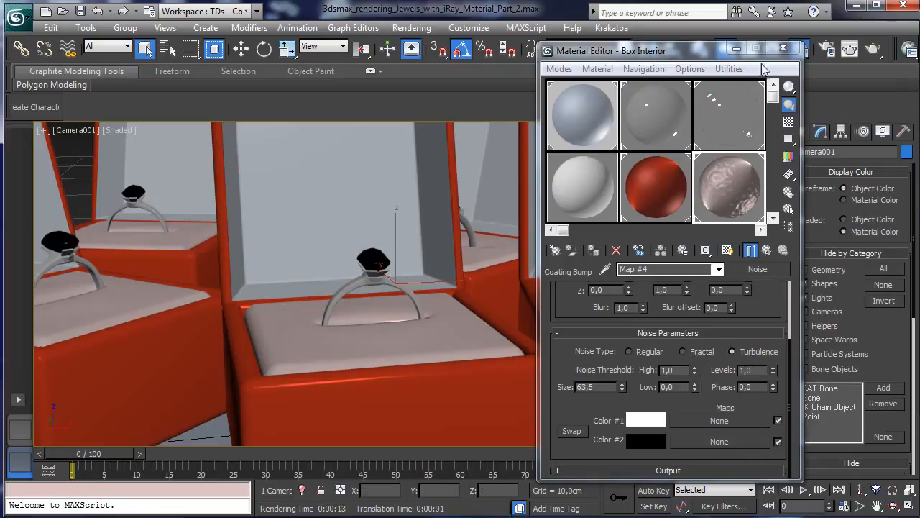
Step: Go back from the noise map to the Box Interior material's parameters and close the Material Editor
{"action": "left_click", "coordinate": [752, 251]}
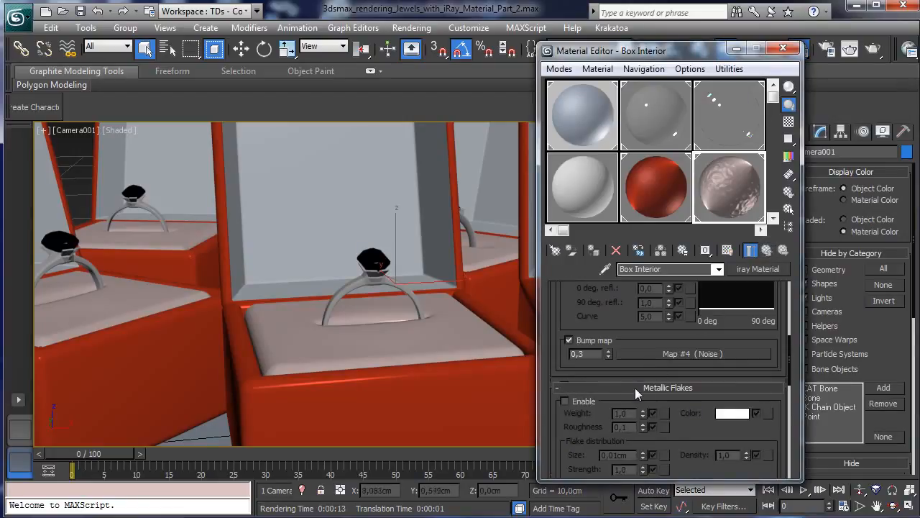
{"action": "scroll", "coordinate": [665, 302], "scroll_direction": "down", "scroll_amount": 2}
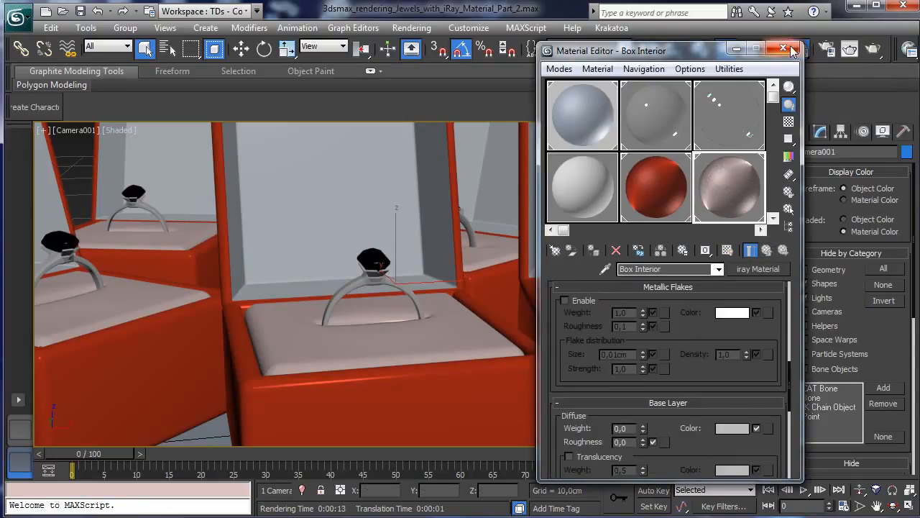
{"action": "left_click", "coordinate": [783, 47]}
Step: Dolly the camera back slightly and truck it vertically so more of the front boxes' lower parts fits in the frame
{"action": "left_click", "coordinate": [860, 490]}
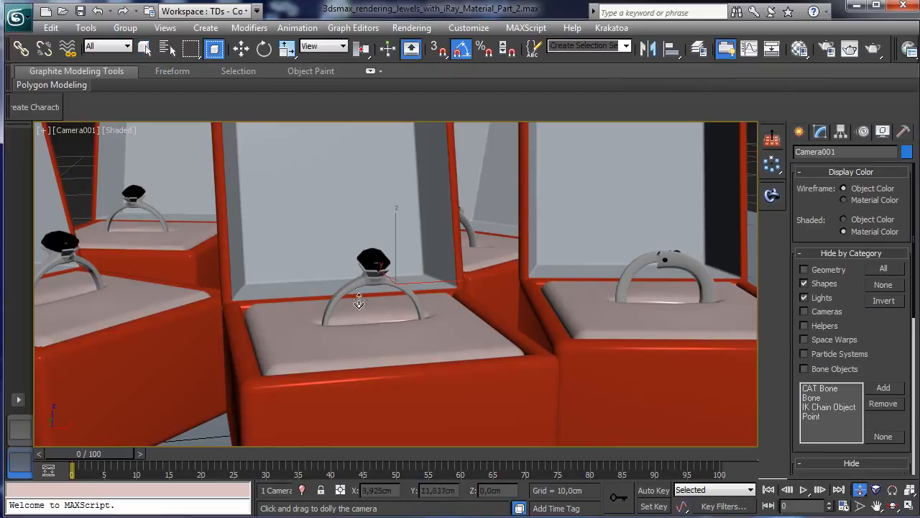
{"action": "left_click_drag", "start_coordinate": [359, 296], "coordinate": [376, 316]}
{"action": "left_click", "coordinate": [877, 505]}
{"action": "left_click_drag", "start_coordinate": [468, 364], "coordinate": [463, 249]}
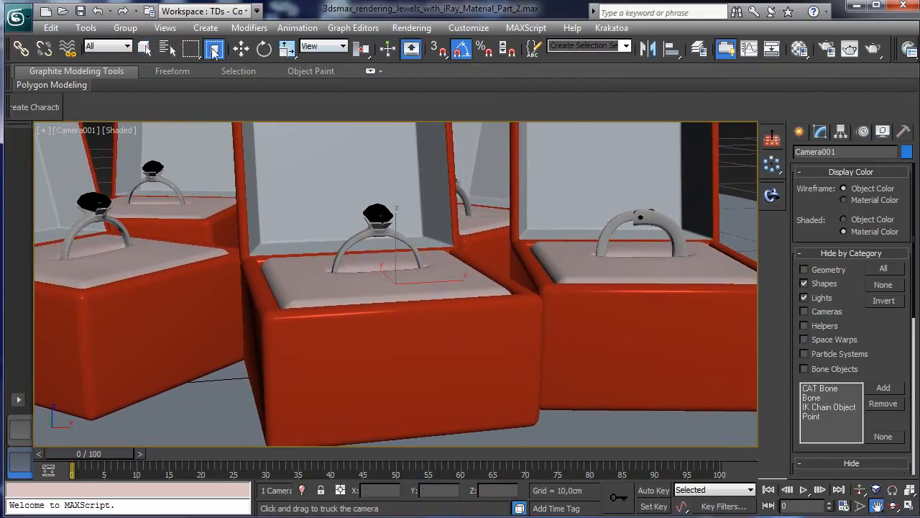
Step: Clone the ring in the right front box as an instance and rotate the clone until it lies nearly flat
{"action": "left_click", "coordinate": [265, 48]}
{"action": "left_click", "coordinate": [655, 223]}
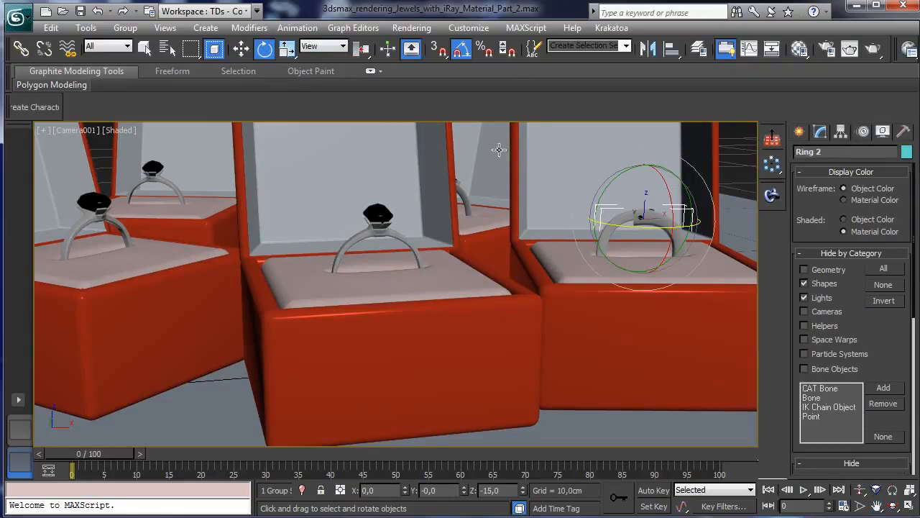
{"action": "left_click", "coordinate": [51, 27]}
{"action": "left_click", "coordinate": [75, 139]}
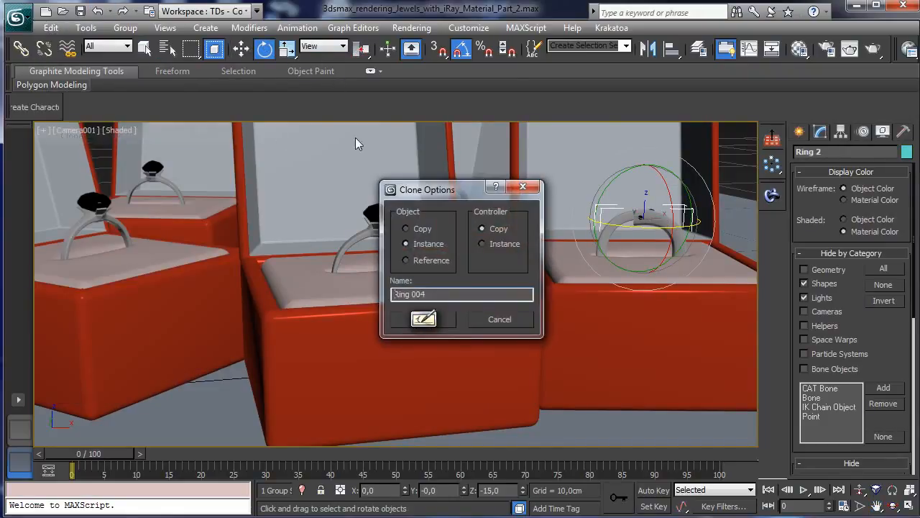
{"action": "left_click", "coordinate": [424, 318]}
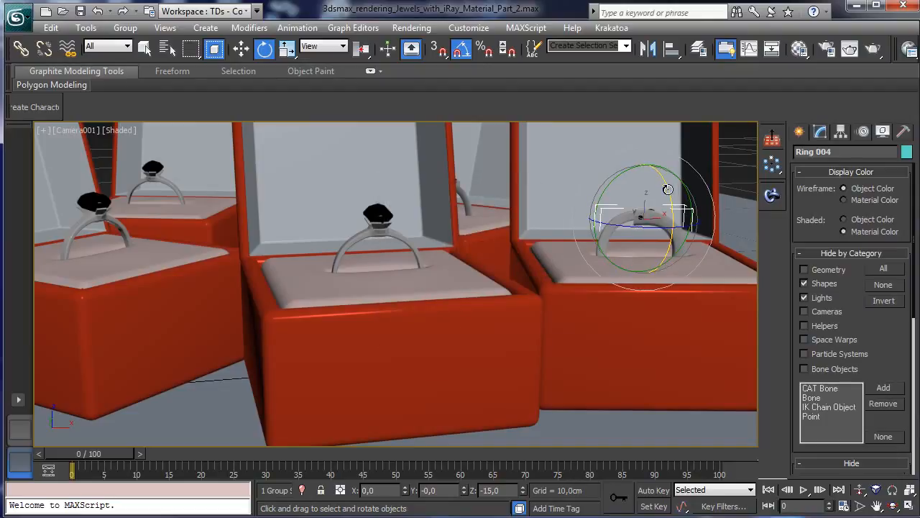
{"action": "mouse_move", "coordinate": [651, 210]}
{"action": "left_mouse_down"}
{"action": "mouse_move", "coordinate": [677, 213]}
{"action": "mouse_move", "coordinate": [672, 249]}
{"action": "left_mouse_up"}
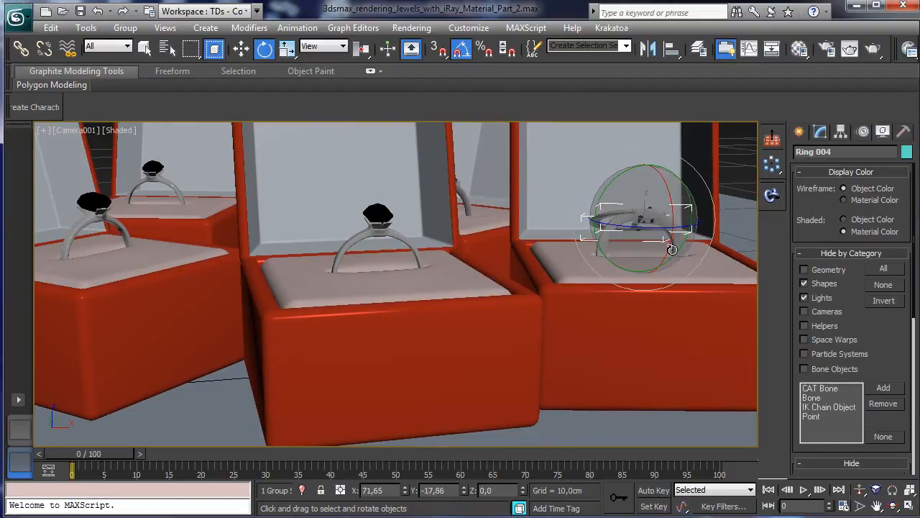
Step: Move the flat ring clone to the floor between the left and middle front boxes, at a height of about 0.28 cm
{"action": "left_click", "coordinate": [241, 48]}
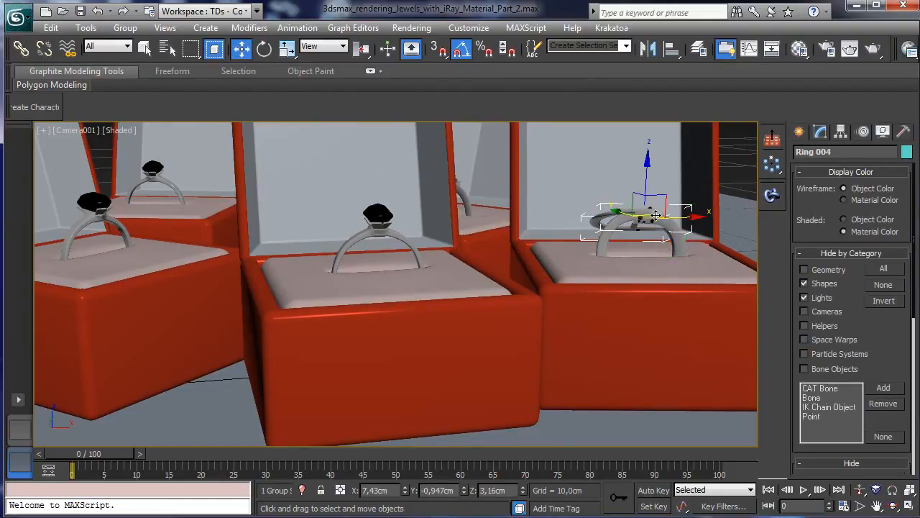
{"action": "left_click_drag", "start_coordinate": [656, 215], "coordinate": [252, 433]}
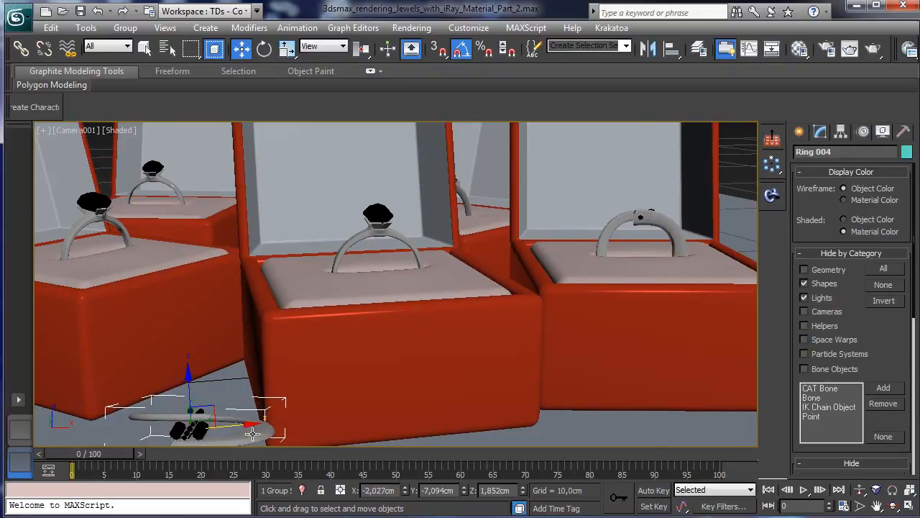
{"action": "left_click", "coordinate": [909, 506]}
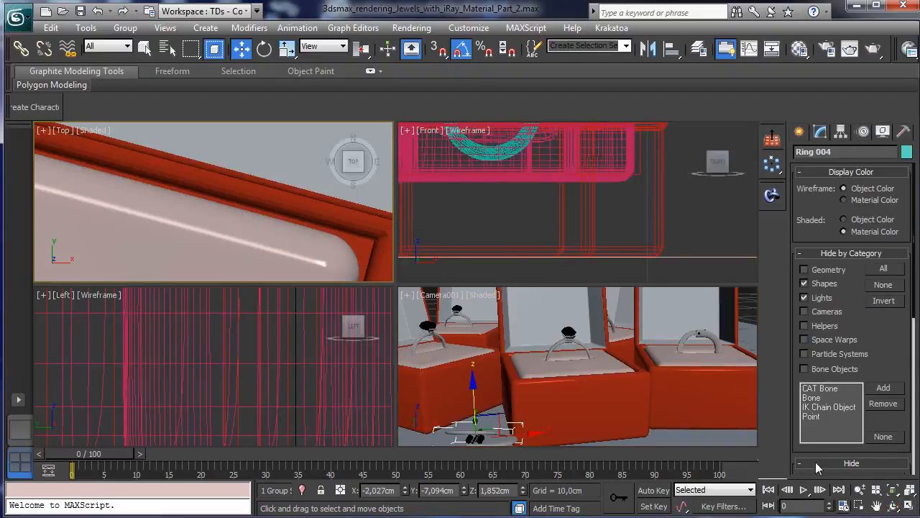
{"action": "left_click", "coordinate": [861, 490]}
{"action": "left_click_drag", "start_coordinate": [245, 174], "coordinate": [263, 432]}
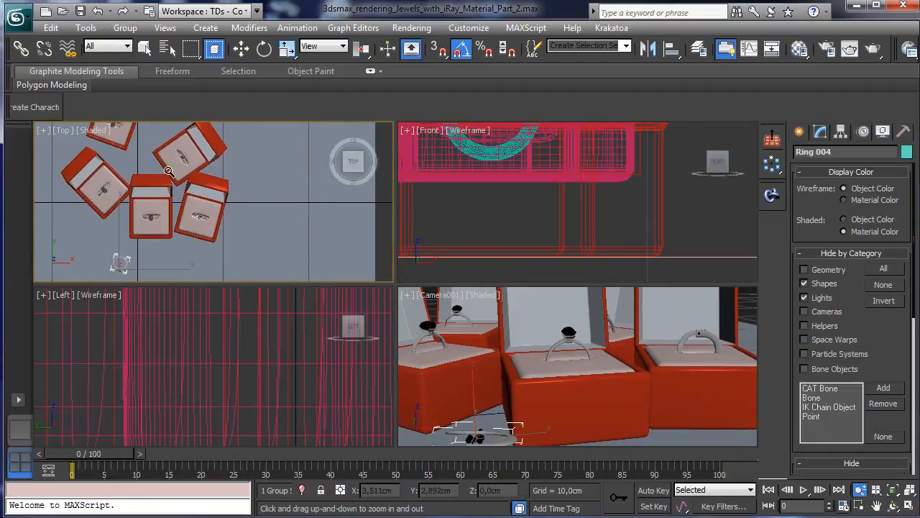
{"action": "left_click", "coordinate": [240, 48]}
{"action": "left_click_drag", "start_coordinate": [140, 249], "coordinate": [137, 210]}
{"action": "right_click", "coordinate": [510, 343]}
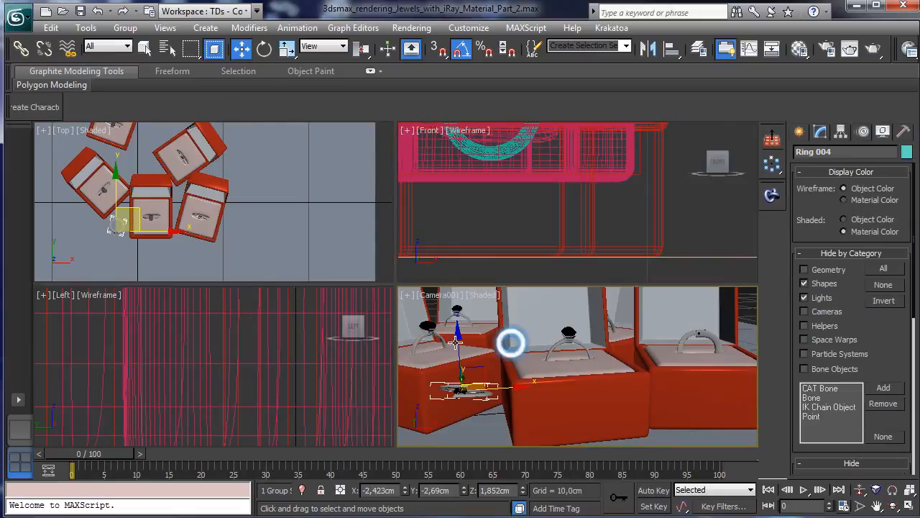
{"action": "left_click_drag", "start_coordinate": [458, 345], "coordinate": [485, 386]}
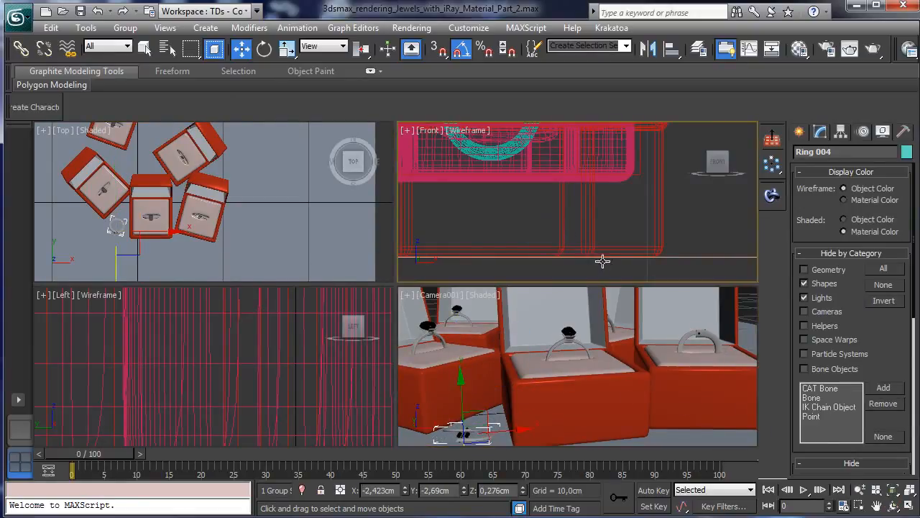
Step: Switch the camera viewport to Perspective, view the ring clone from a low side angle, and tilt it to about 83.5° on X
{"action": "left_click", "coordinate": [451, 295]}
{"action": "left_click", "coordinate": [489, 348]}
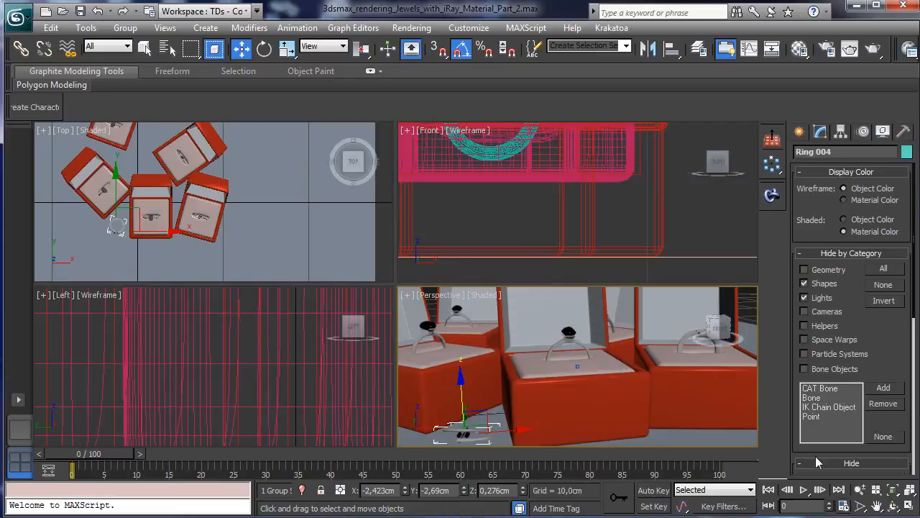
{"action": "left_click", "coordinate": [909, 508]}
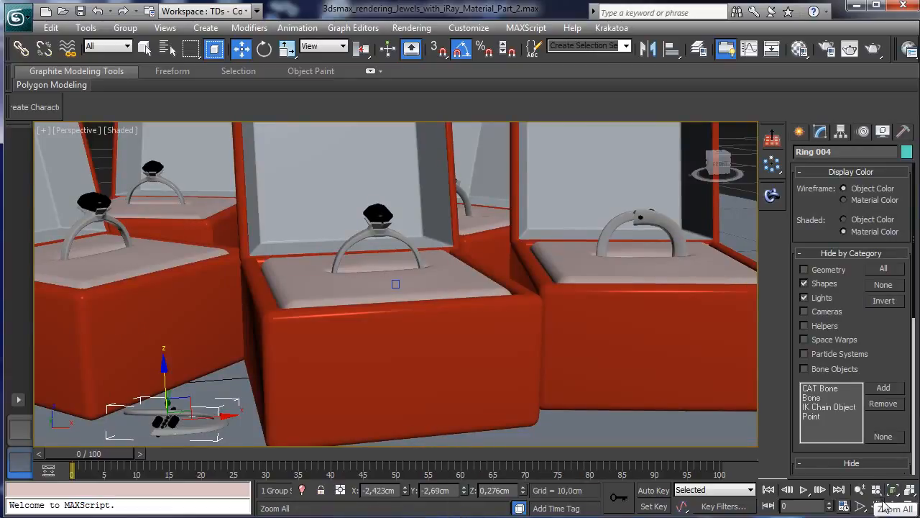
{"action": "left_click", "coordinate": [893, 507]}
{"action": "left_click_drag", "start_coordinate": [386, 320], "coordinate": [489, 297]}
{"action": "left_click", "coordinate": [877, 506]}
{"action": "left_click_drag", "start_coordinate": [458, 351], "coordinate": [631, 235]}
{"action": "left_click", "coordinate": [264, 48]}
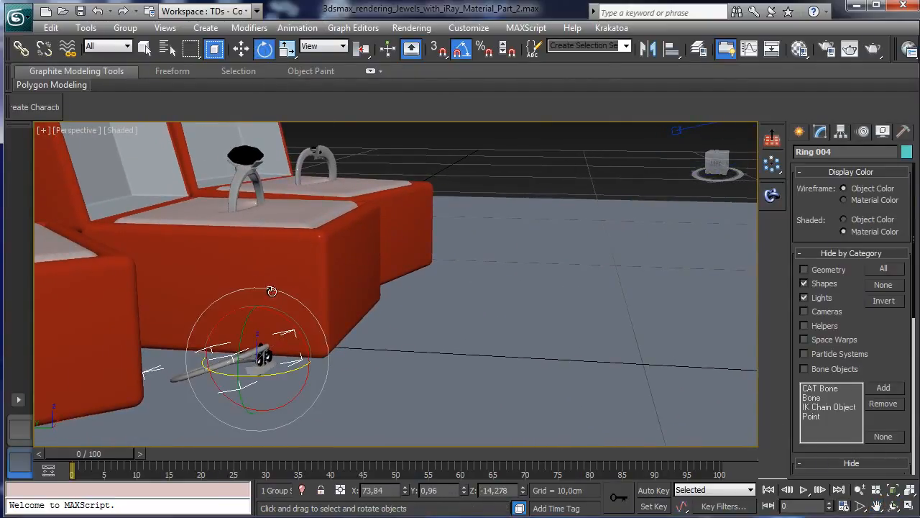
{"action": "left_click_drag", "start_coordinate": [269, 311], "coordinate": [281, 317]}
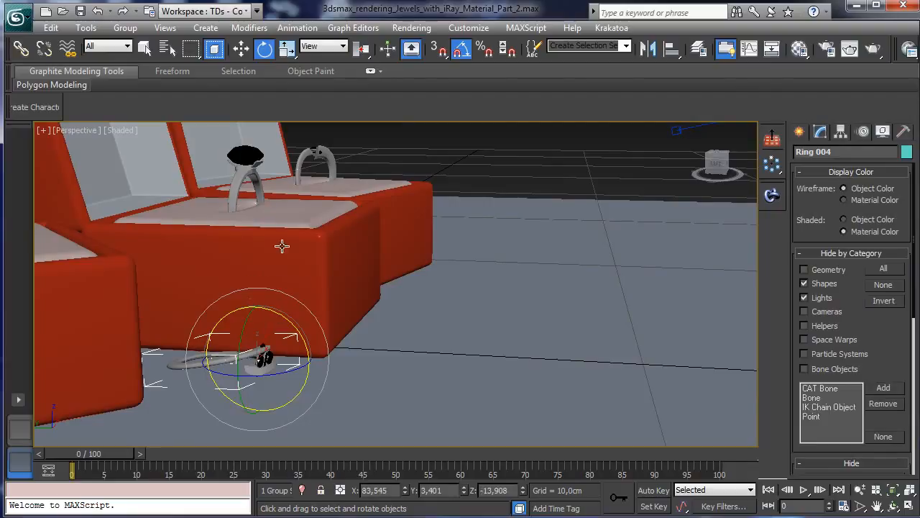
Step: Lower the ring clone toward the floor to a height of about 0.13 cm, using a level front view
{"action": "left_click", "coordinate": [241, 48]}
{"action": "left_click", "coordinate": [256, 318]}
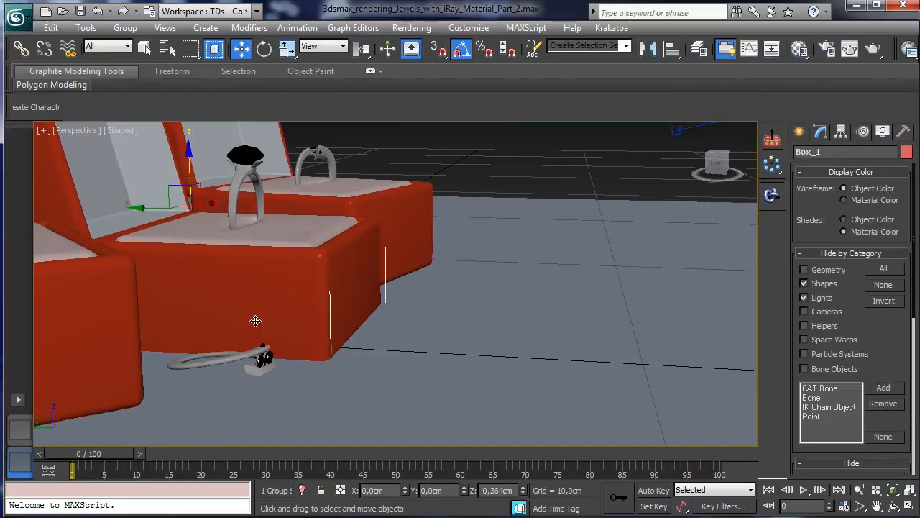
{"action": "left_click", "coordinate": [233, 359]}
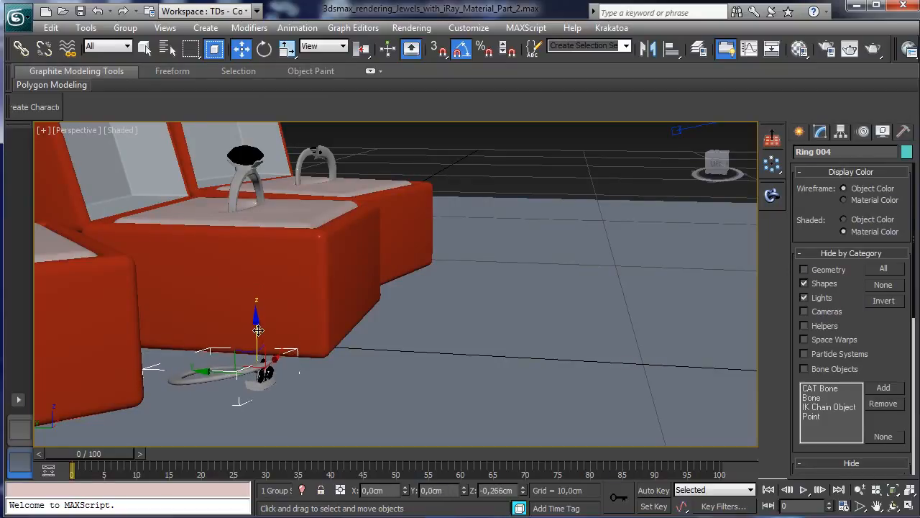
{"action": "left_click", "coordinate": [894, 507]}
{"action": "left_click_drag", "start_coordinate": [251, 315], "coordinate": [203, 220]}
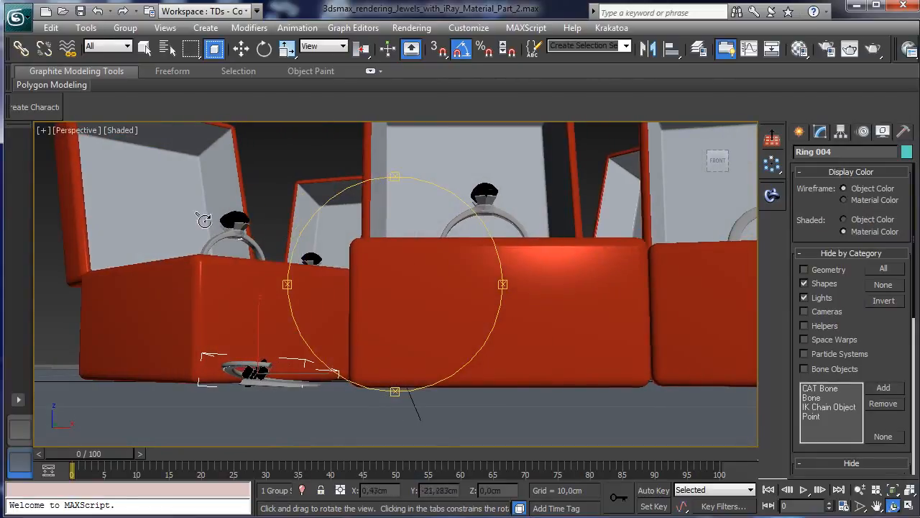
{"action": "left_click", "coordinate": [242, 48]}
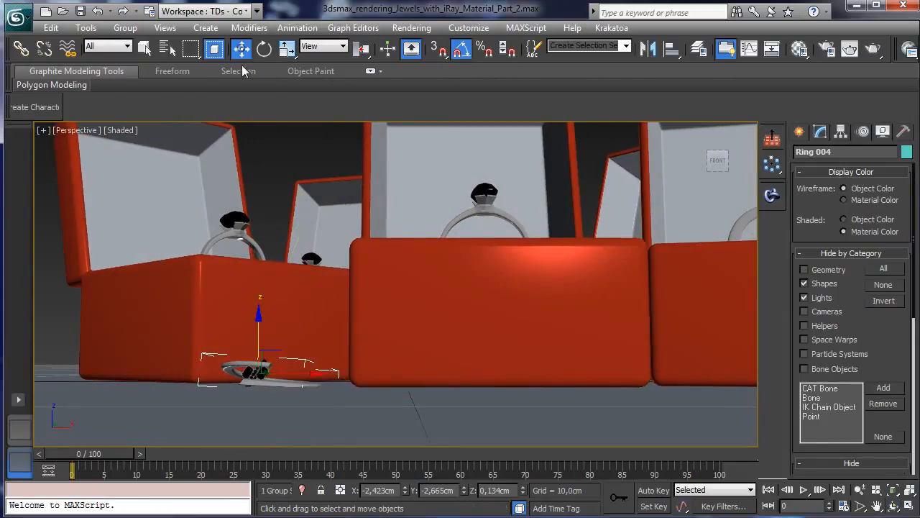
{"action": "right_click", "coordinate": [259, 329]}
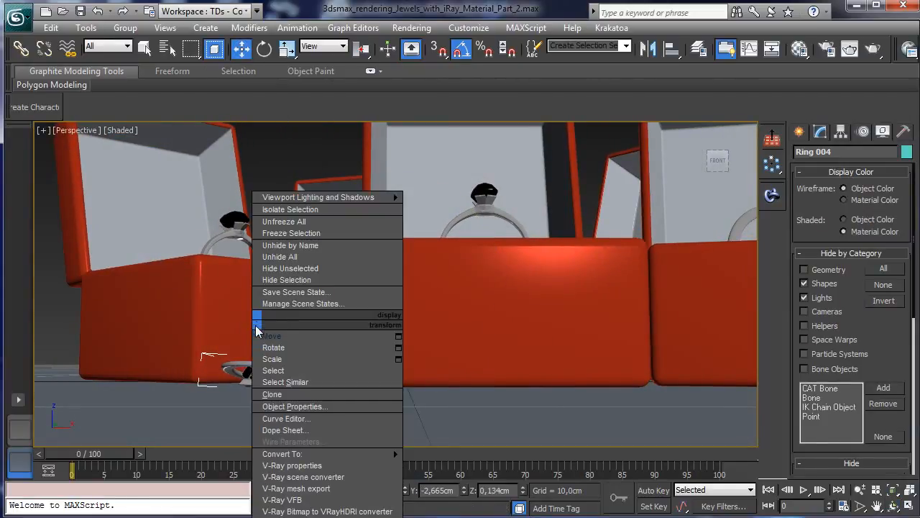
Step: Rotate the ring clone slightly to level it and settle it at a height of about 0.11 cm
{"action": "left_click", "coordinate": [264, 49]}
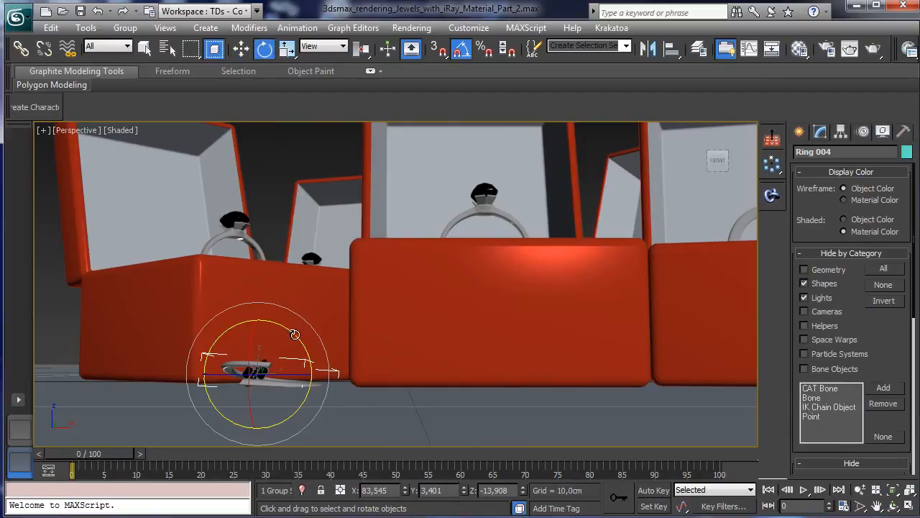
{"action": "left_click_drag", "start_coordinate": [294, 333], "coordinate": [259, 328]}
{"action": "left_click", "coordinate": [241, 48]}
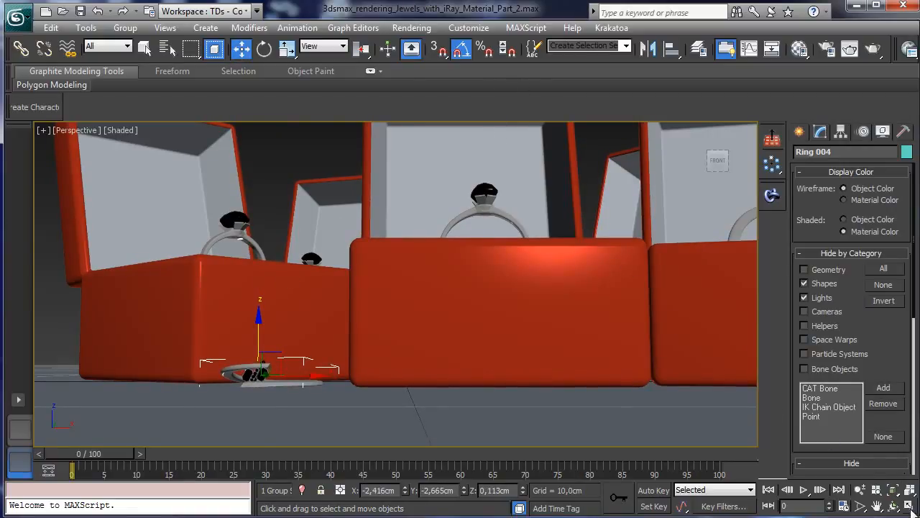
Step: Return the Perspective viewport to Camera001 and shift the ring clone along the floor to about X -2.23, Y -2.07 cm
{"action": "key", "text": "alt+w"}
{"action": "left_click", "coordinate": [440, 300]}
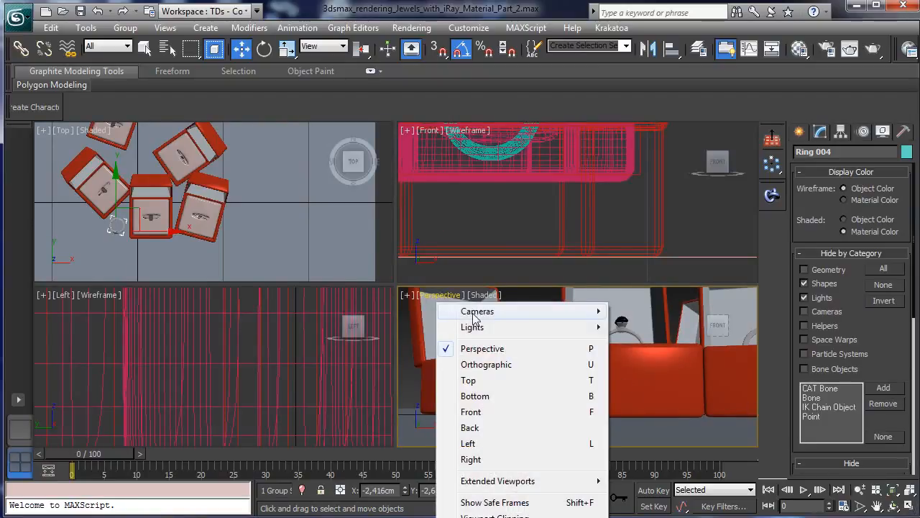
{"action": "mouse_move", "coordinate": [501, 316]}
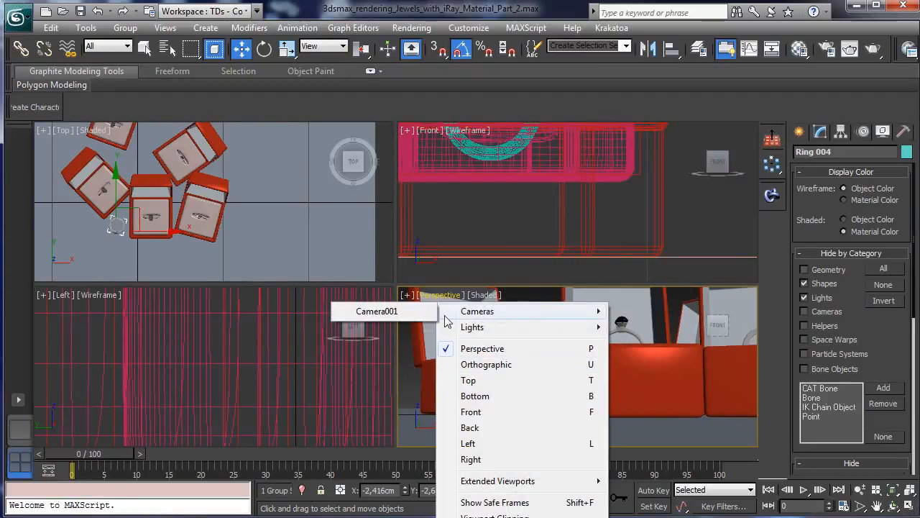
{"action": "left_click", "coordinate": [367, 310]}
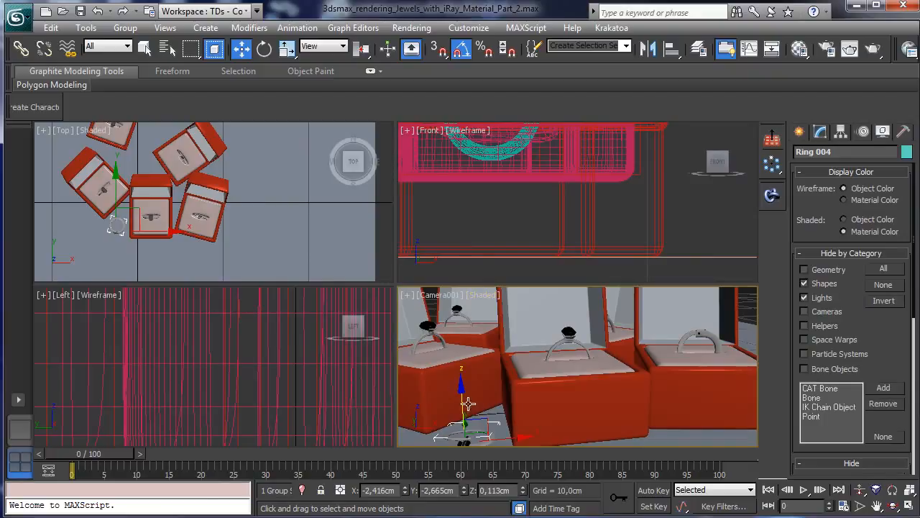
{"action": "left_click_drag", "start_coordinate": [475, 430], "coordinate": [478, 426]}
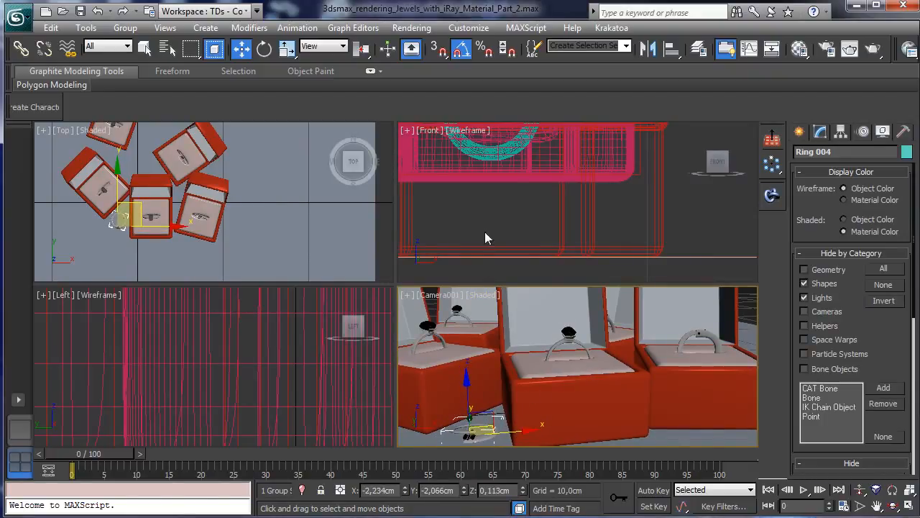
Step: Clone the middle box's diamond ring as a copy and move it in front of the right box, to about 5.08, -4.57, 1.26 cm
{"action": "left_click", "coordinate": [583, 342]}
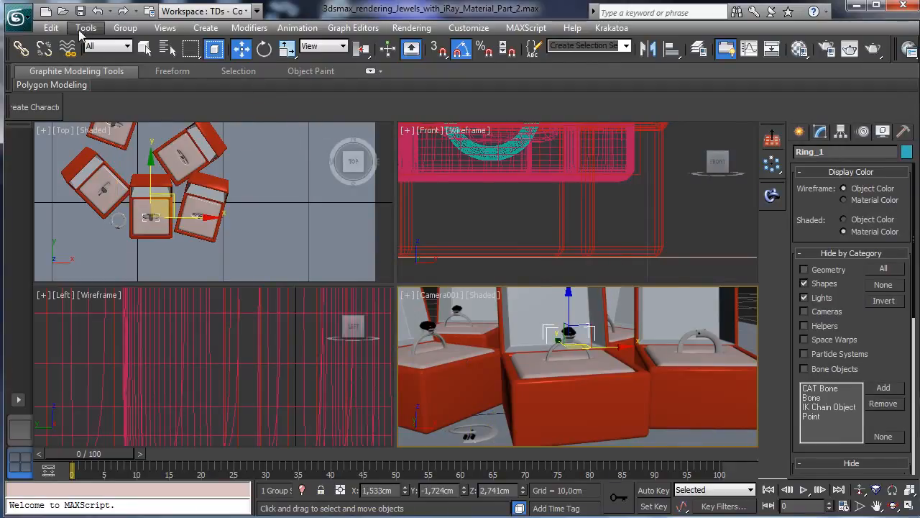
{"action": "left_click", "coordinate": [53, 29]}
{"action": "left_click", "coordinate": [79, 136]}
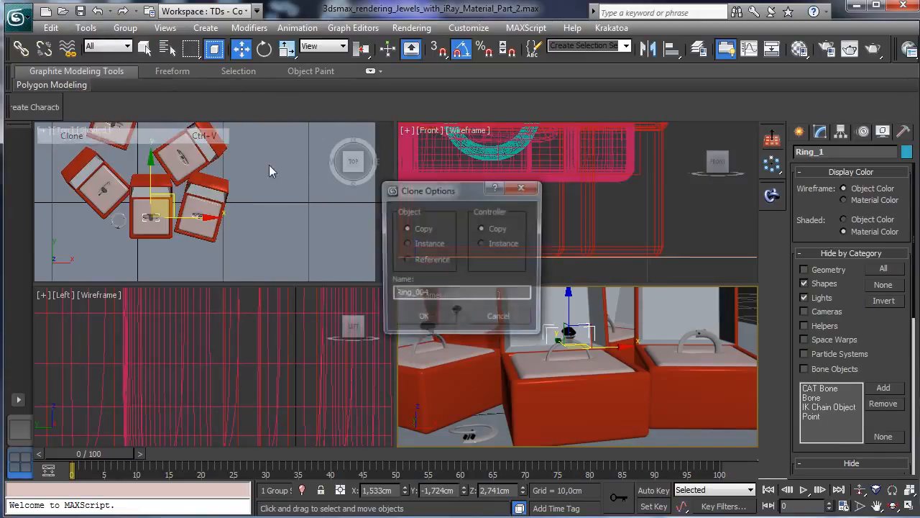
{"action": "left_click", "coordinate": [440, 317]}
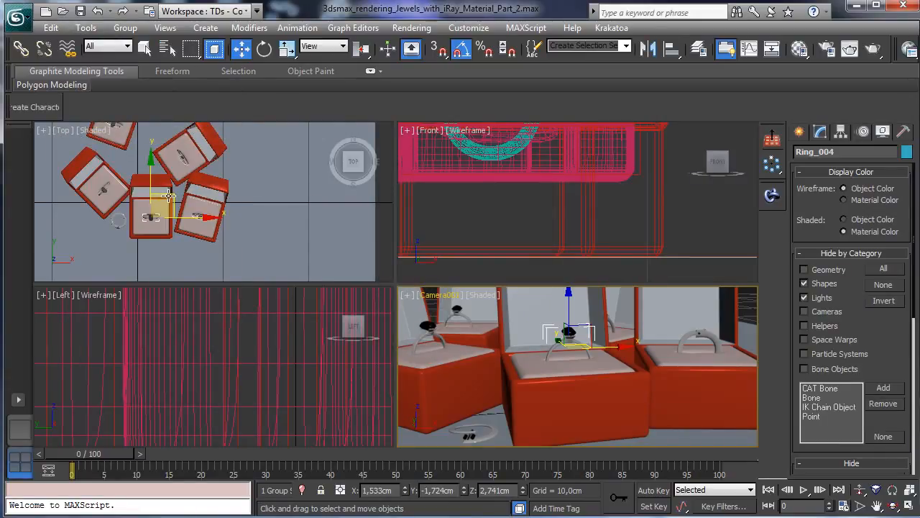
{"action": "left_click_drag", "start_coordinate": [169, 196], "coordinate": [199, 221]}
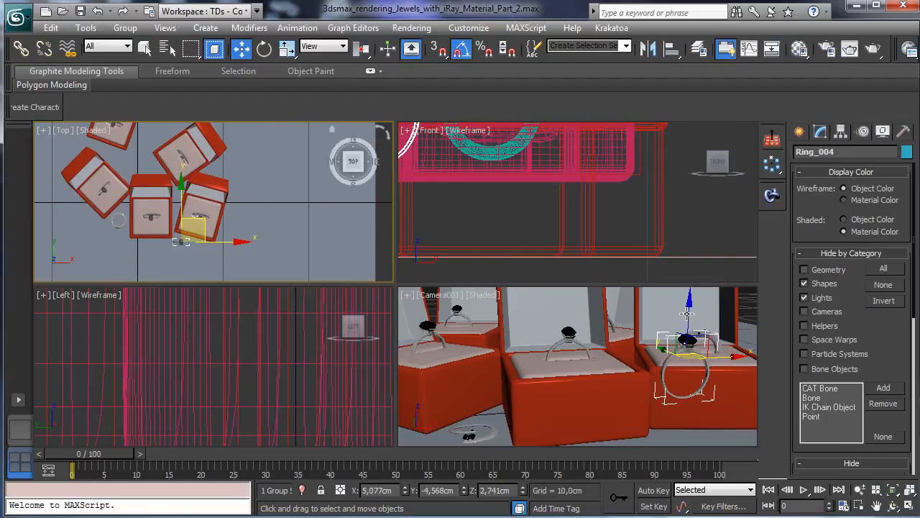
{"action": "left_click_drag", "start_coordinate": [687, 314], "coordinate": [686, 357]}
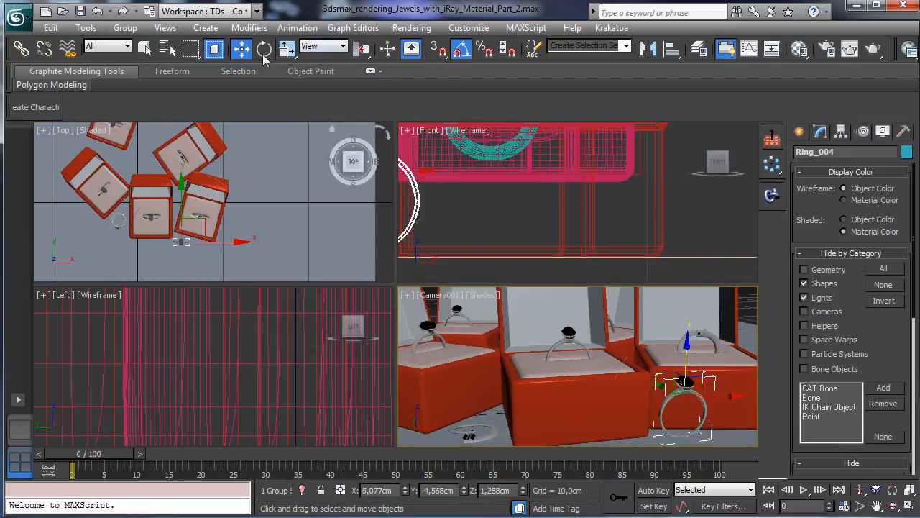
Step: Lay the copied diamond ring on its side, turn it -70° about Z, and lower it to about 0.17 cm above the floor
{"action": "left_click", "coordinate": [263, 49]}
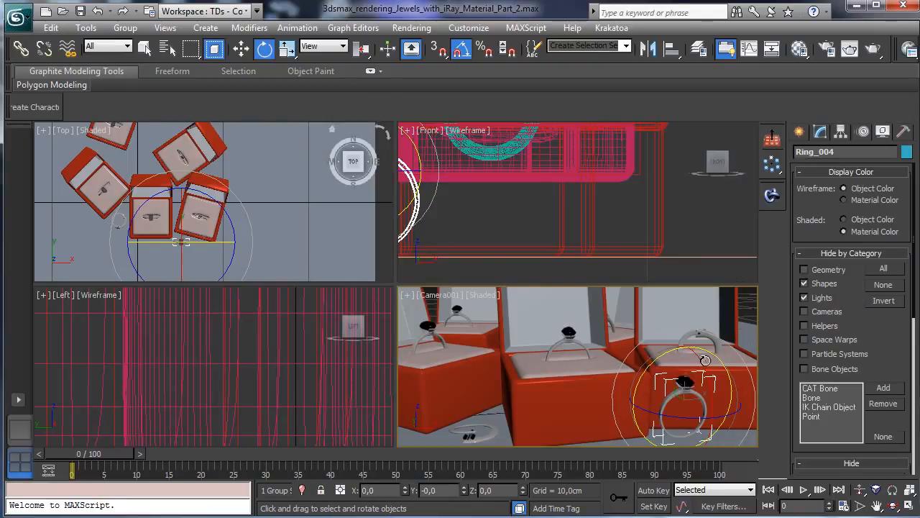
{"action": "left_click_drag", "start_coordinate": [708, 364], "coordinate": [646, 414]}
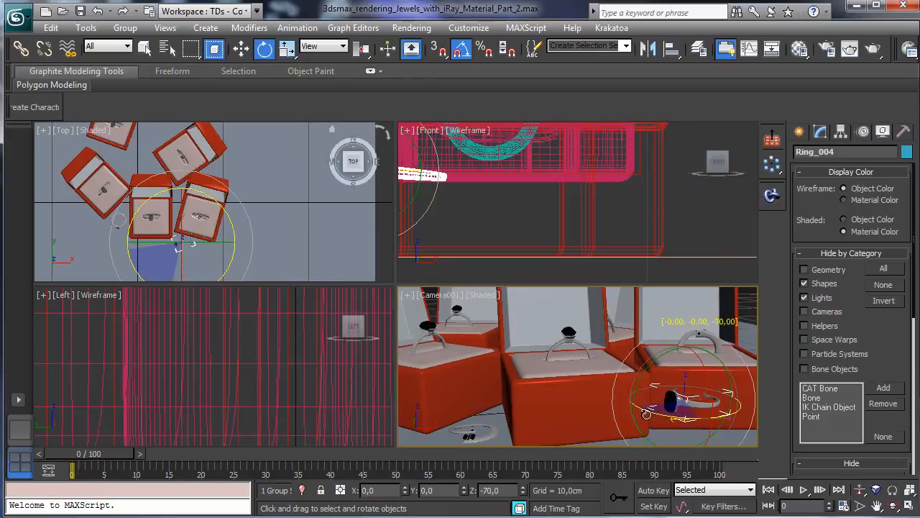
{"action": "left_click", "coordinate": [241, 48]}
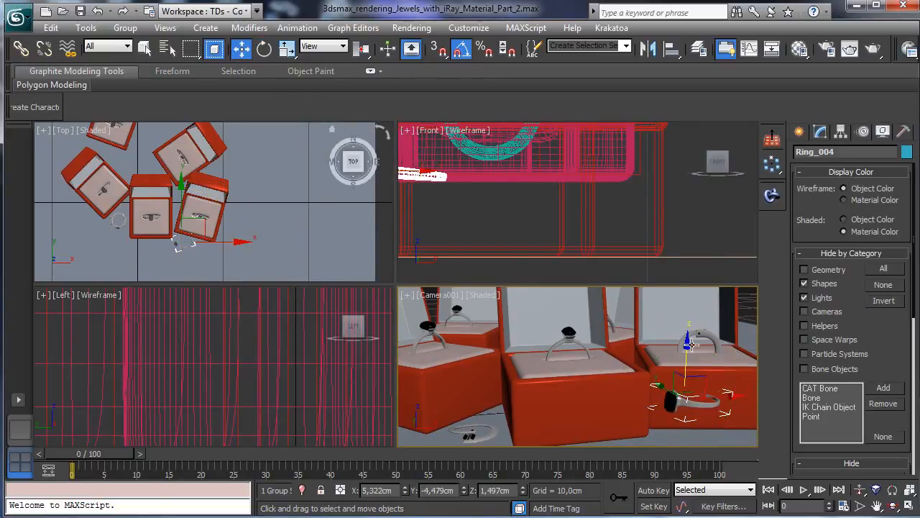
{"action": "left_click_drag", "start_coordinate": [689, 353], "coordinate": [684, 394]}
Step: Raise the copied diamond ring in front of the right box to a height of about 0.33 cm
{"action": "right_click", "coordinate": [550, 245]}
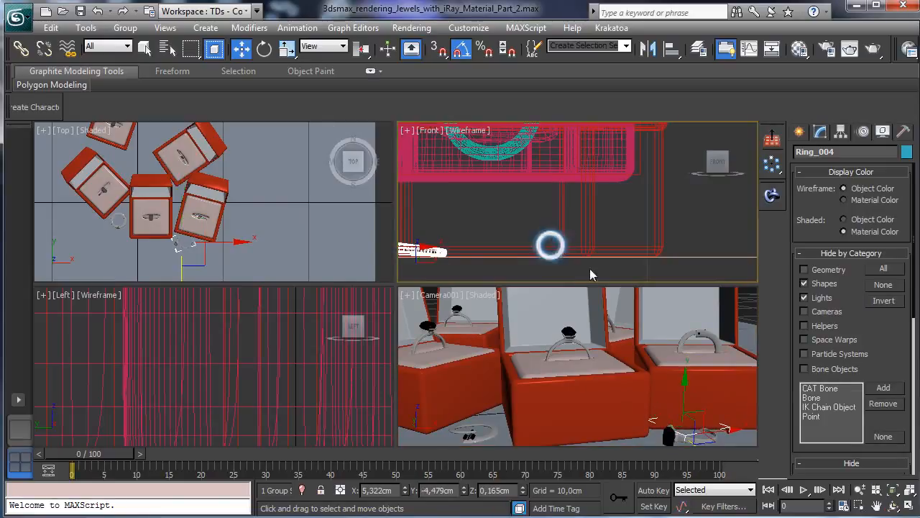
{"action": "left_click", "coordinate": [877, 506]}
{"action": "left_click_drag", "start_coordinate": [521, 228], "coordinate": [641, 210]}
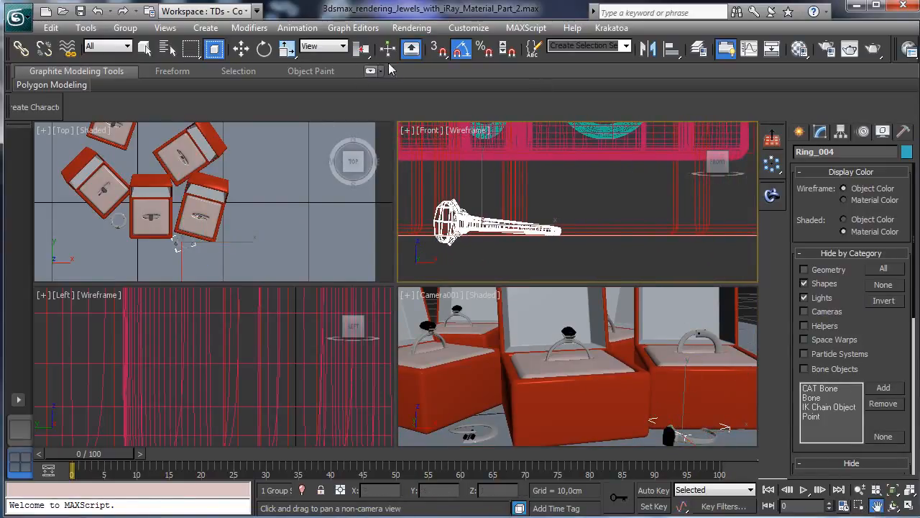
{"action": "left_click", "coordinate": [243, 49]}
{"action": "left_click_drag", "start_coordinate": [483, 178], "coordinate": [483, 168]}
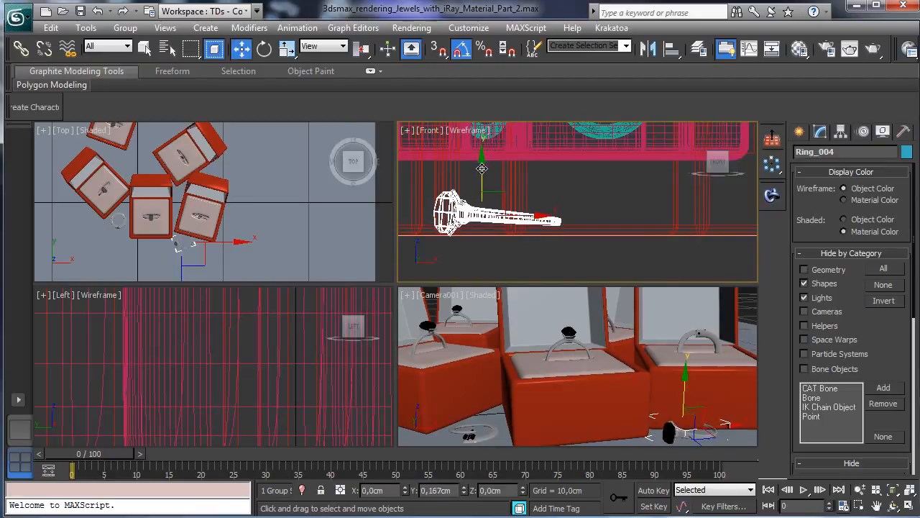
Step: Tilt the copied diamond ring so its band leans down to the floor and move it to about X 4.49, Y -4.88, Z 0.25 cm
{"action": "left_click", "coordinate": [262, 50]}
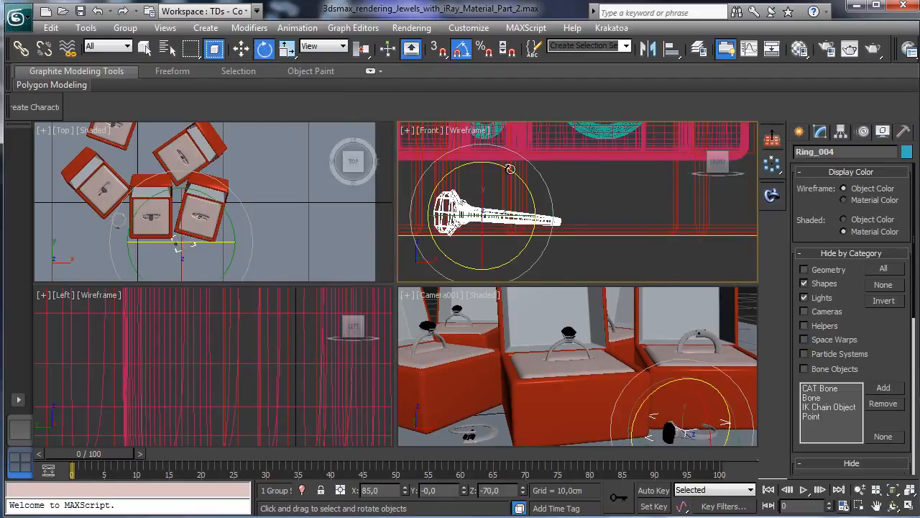
{"action": "right_click", "coordinate": [508, 172]}
{"action": "left_click", "coordinate": [532, 186]}
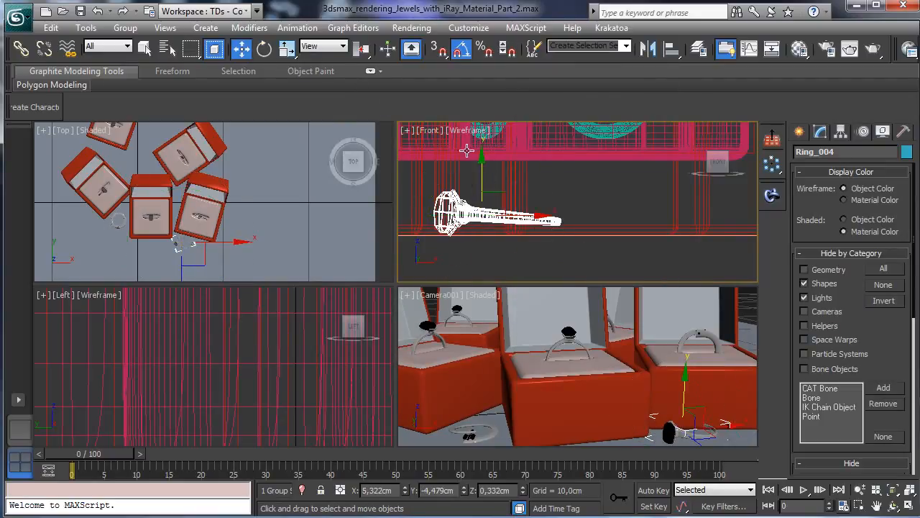
{"action": "left_click", "coordinate": [262, 52]}
{"action": "left_click_drag", "start_coordinate": [513, 175], "coordinate": [484, 178]}
{"action": "left_click", "coordinate": [241, 50]}
{"action": "left_click_drag", "start_coordinate": [201, 220], "coordinate": [239, 208]}
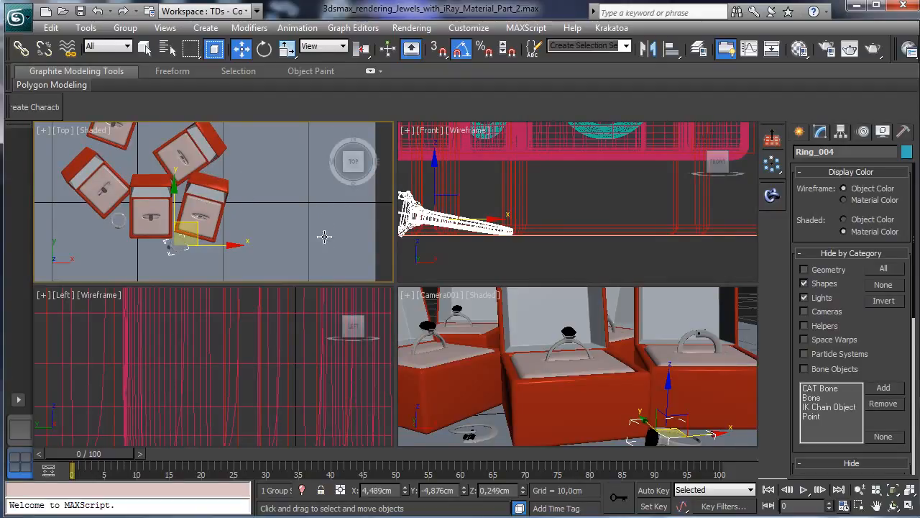
Step: Truck Camera001 slightly to bring more of the rings on the floor into frame
{"action": "left_click", "coordinate": [467, 431]}
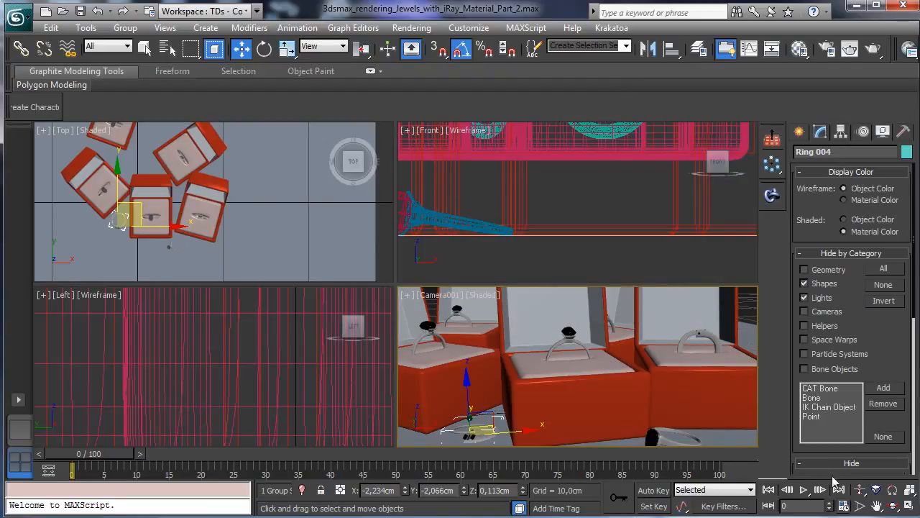
{"action": "left_click", "coordinate": [877, 506]}
{"action": "left_click_drag", "start_coordinate": [580, 398], "coordinate": [588, 389]}
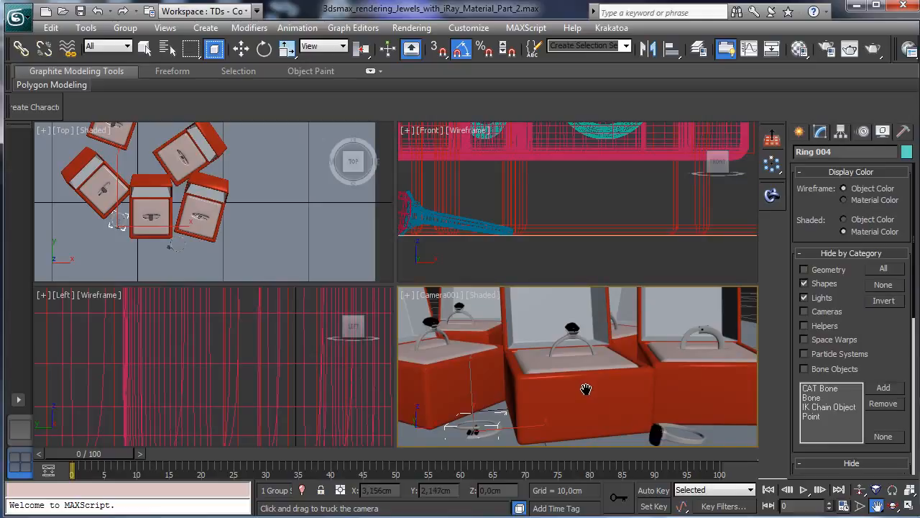
Step: Clone the floor diamond ring as a copy rotated 80° about Z and move it to about X 6.60, Y -5.40, Z 0.25 cm
{"action": "left_click", "coordinate": [264, 48]}
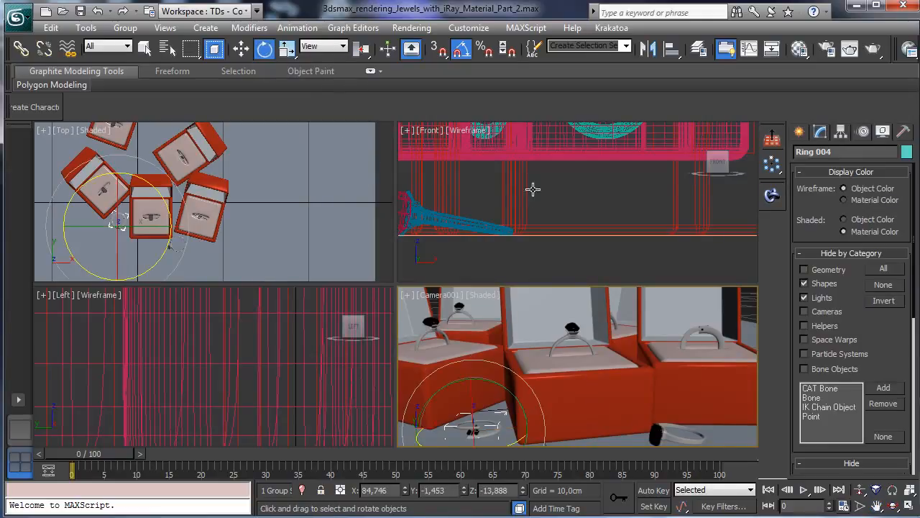
{"action": "left_click", "coordinate": [658, 433]}
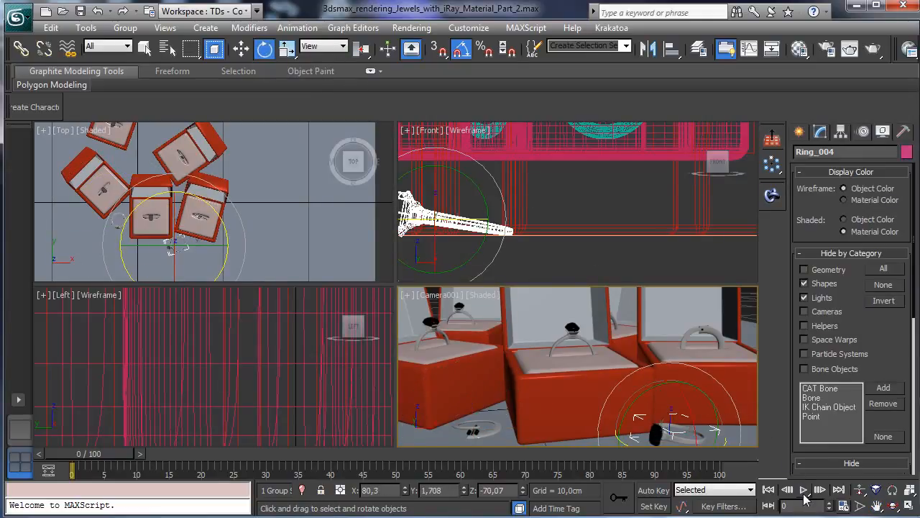
{"action": "left_click", "coordinate": [909, 506]}
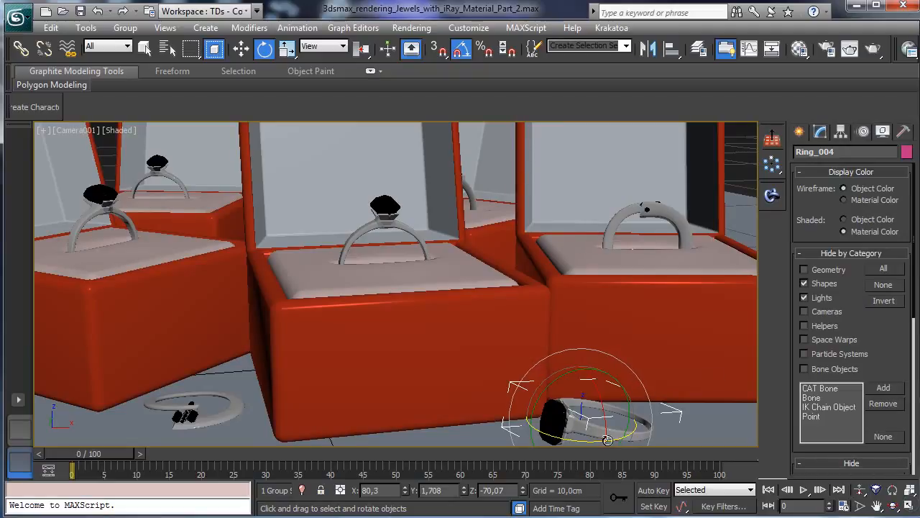
{"action": "mouse_move", "coordinate": [582, 441]}
{"action": "left_mouse_down", "text": "shift"}
{"action": "mouse_move", "coordinate": [650, 444]}
{"action": "mouse_move", "coordinate": [641, 445]}
{"action": "left_mouse_up", "text": "shift"}
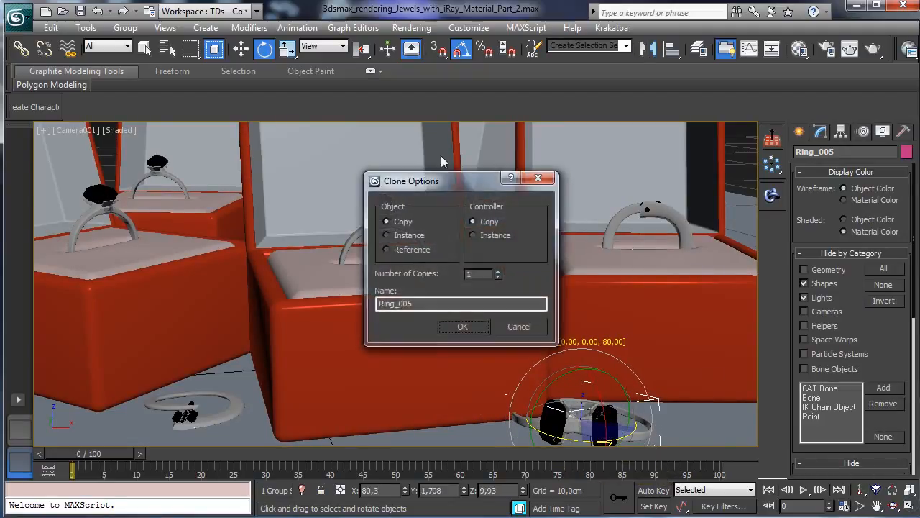
{"action": "left_click", "coordinate": [475, 325]}
{"action": "key", "text": "w"}
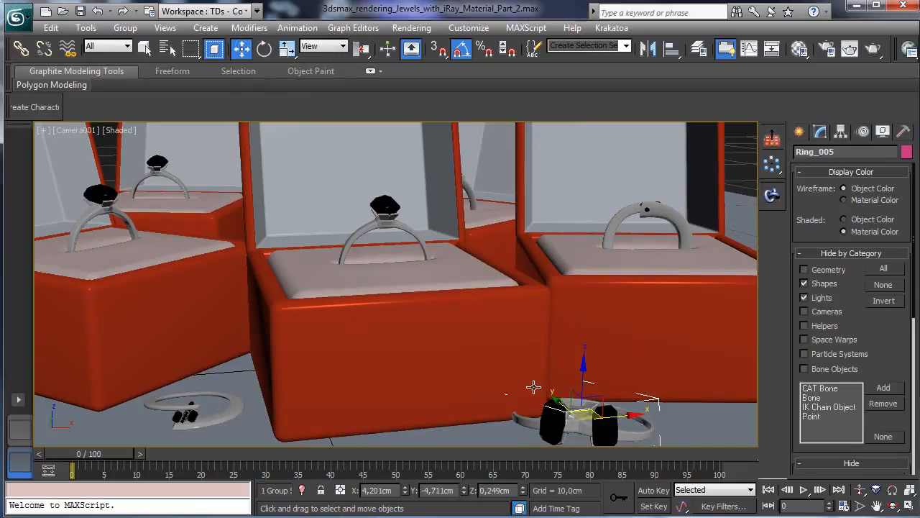
{"action": "left_click_drag", "start_coordinate": [605, 415], "coordinate": [741, 415]}
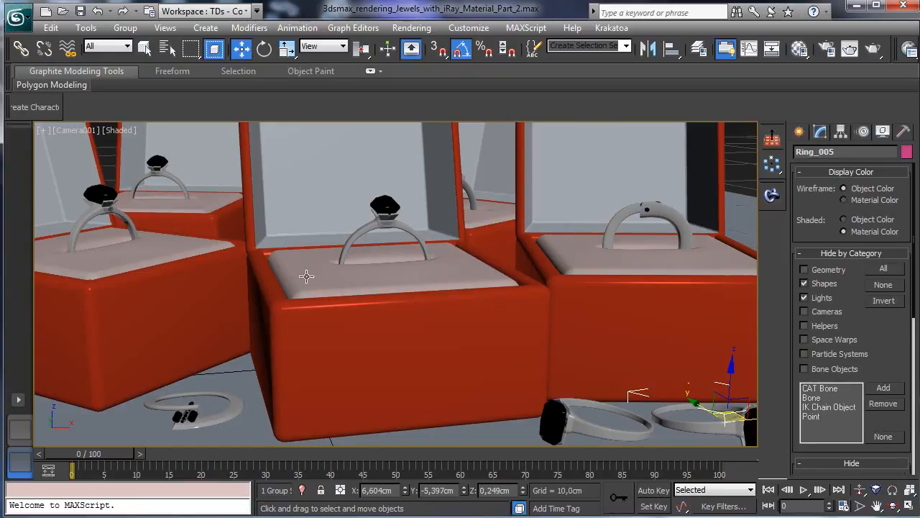
Step: Clone the loose ring before the left box as a copy rotated 80° about Z and move it to about X -4.36, Y -2.60 cm
{"action": "left_click", "coordinate": [180, 408]}
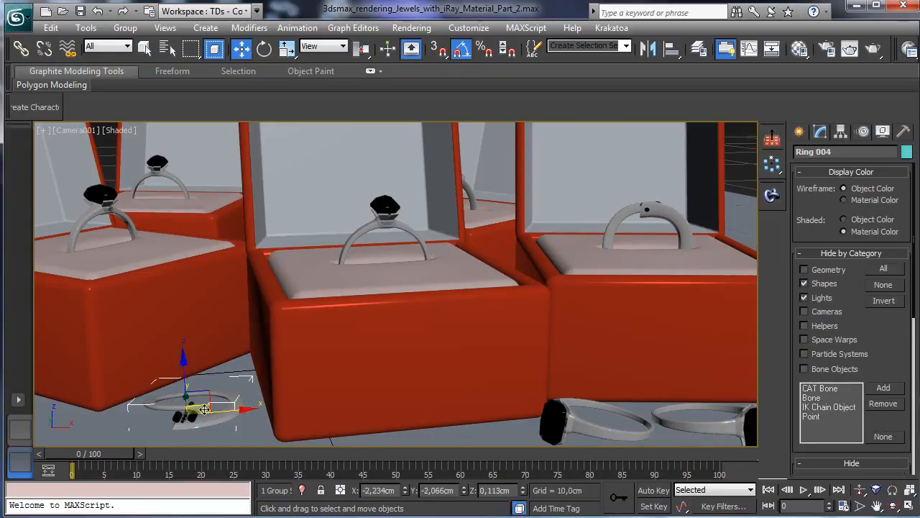
{"action": "left_click", "coordinate": [264, 48]}
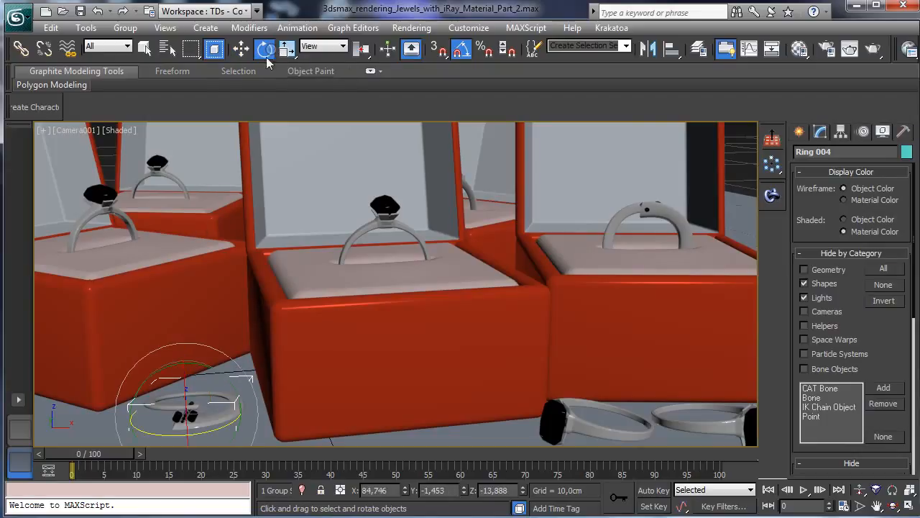
{"action": "mouse_move", "coordinate": [204, 430]}
{"action": "left_mouse_down", "text": "shift"}
{"action": "mouse_move", "coordinate": [264, 421]}
{"action": "mouse_move", "coordinate": [271, 351]}
{"action": "left_mouse_up", "text": "shift"}
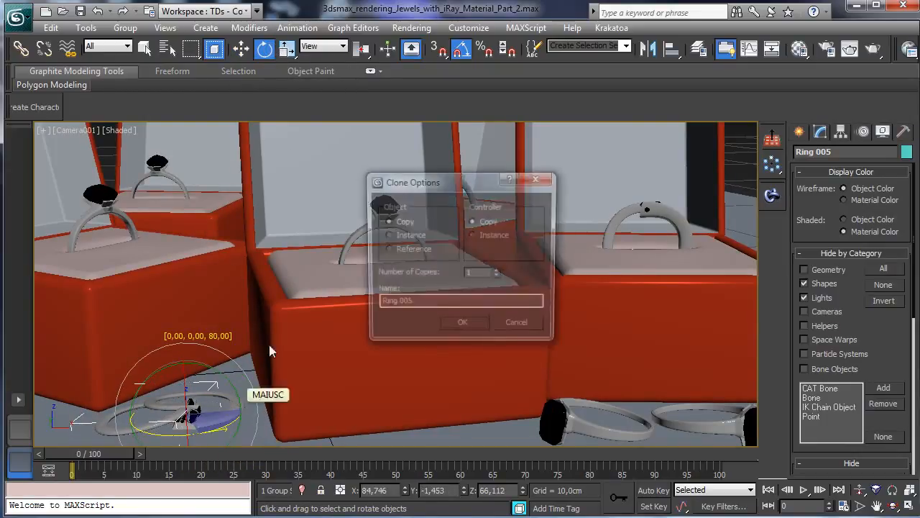
{"action": "left_click", "coordinate": [463, 327]}
{"action": "left_click", "coordinate": [240, 48]}
{"action": "left_click_drag", "start_coordinate": [206, 400], "coordinate": [125, 414]}
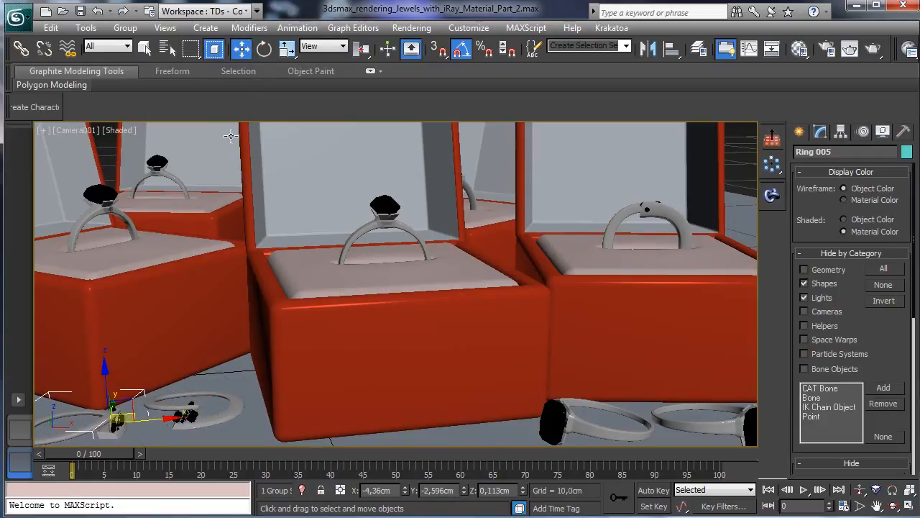
Step: Widen the command panel and enable Camera001's multi-pass effect with the Depth of Field (mental ray) type
{"action": "left_click", "coordinate": [144, 49]}
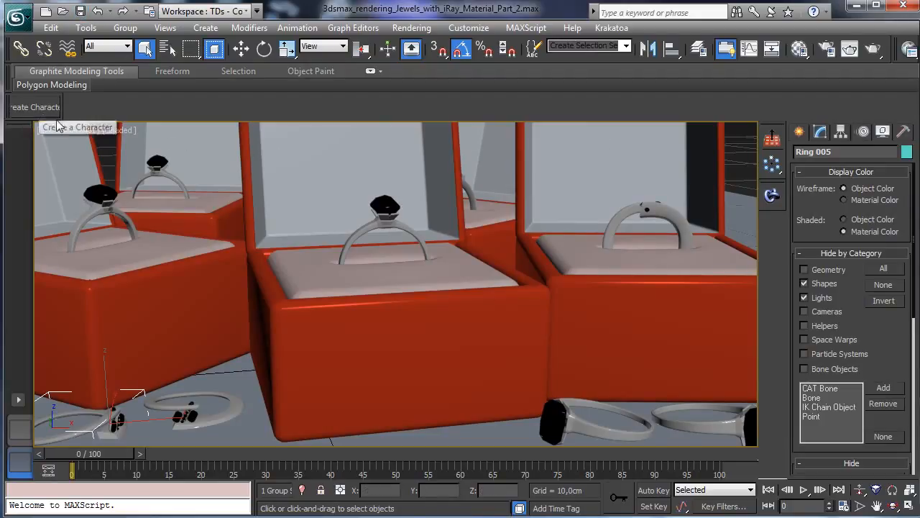
{"action": "left_click", "coordinate": [80, 132]}
{"action": "left_click", "coordinate": [133, 369]}
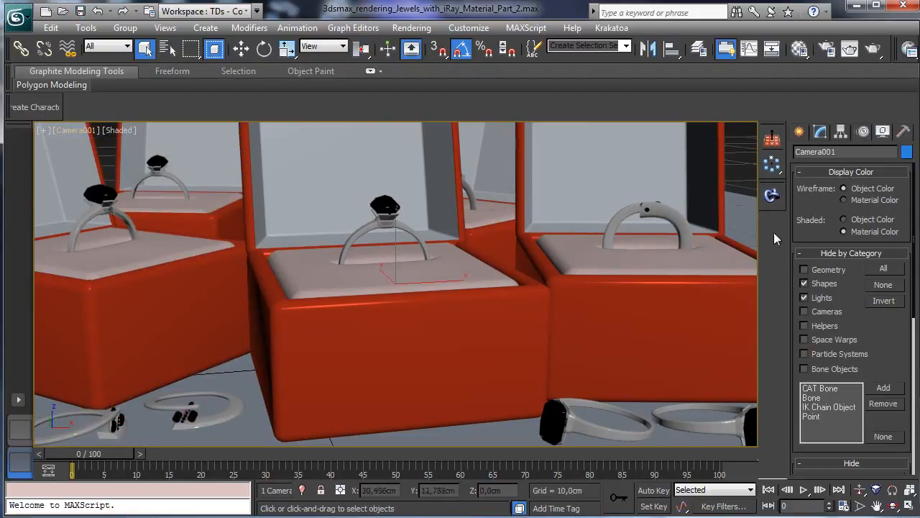
{"action": "left_click", "coordinate": [820, 133]}
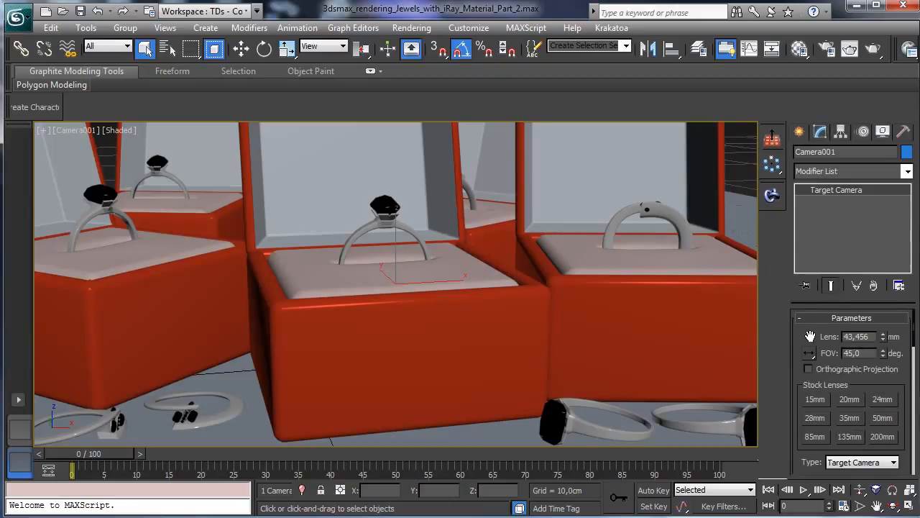
{"action": "left_click_drag", "start_coordinate": [811, 336], "coordinate": [793, 235]}
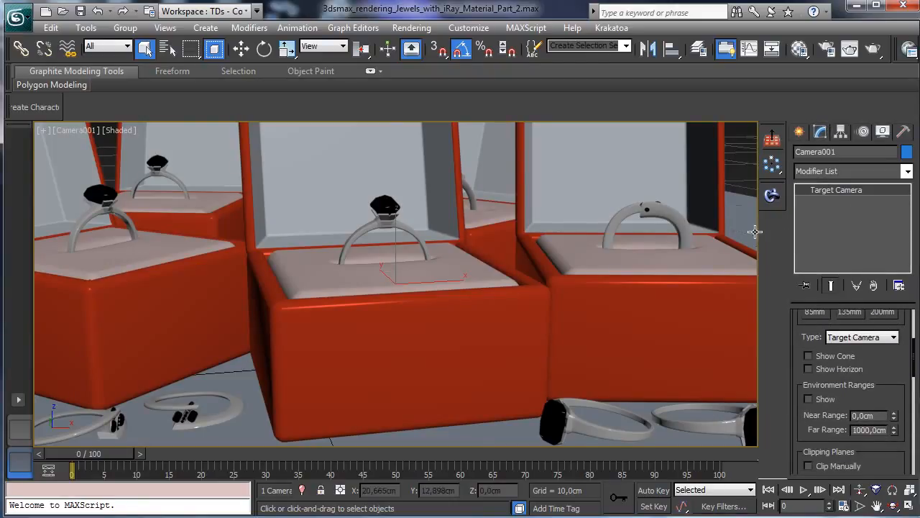
{"action": "left_click_drag", "start_coordinate": [792, 315], "coordinate": [744, 327]}
{"action": "left_click_drag", "start_coordinate": [774, 382], "coordinate": [788, 245]}
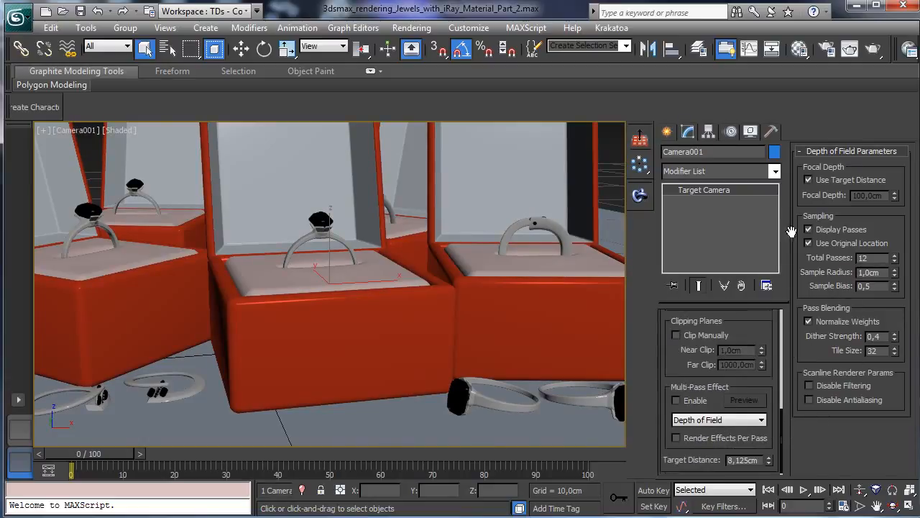
{"action": "left_click", "coordinate": [722, 417]}
{"action": "left_click", "coordinate": [739, 431]}
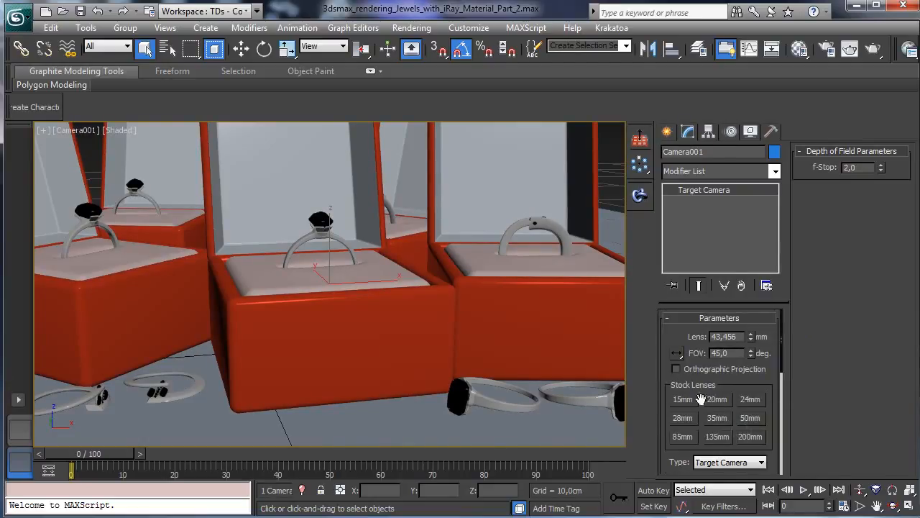
{"action": "left_click_drag", "start_coordinate": [681, 450], "coordinate": [750, 132]}
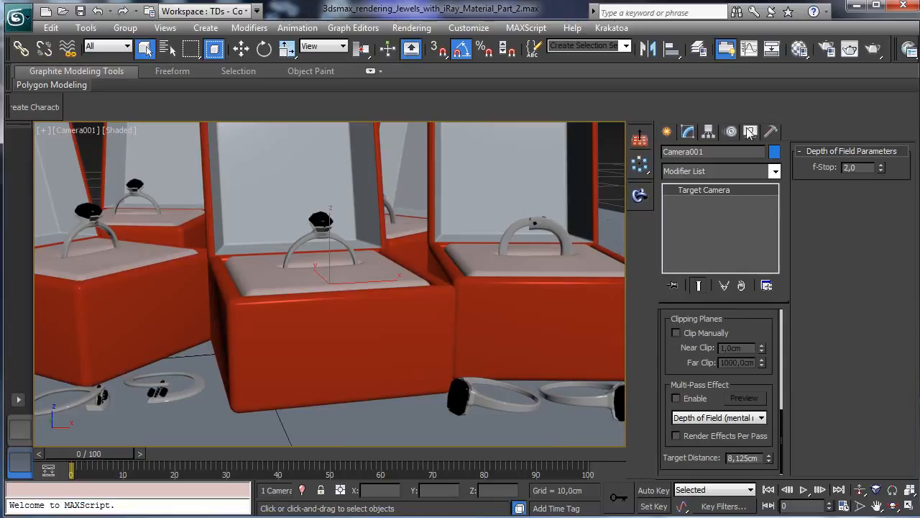
{"action": "left_click", "coordinate": [688, 400]}
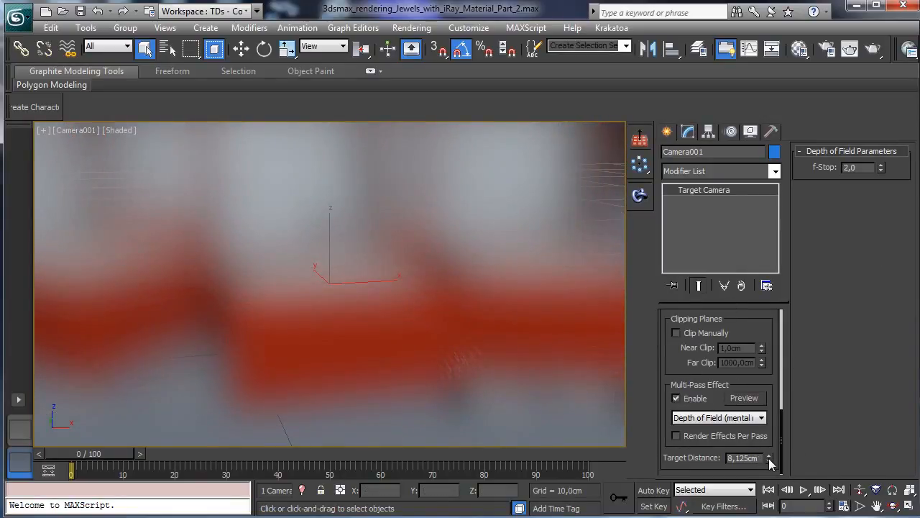
Step: Try target distances of about 24.7 cm and 12.6 cm for Camera001's depth of field
{"action": "left_click_drag", "start_coordinate": [769, 460], "coordinate": [797, 365]}
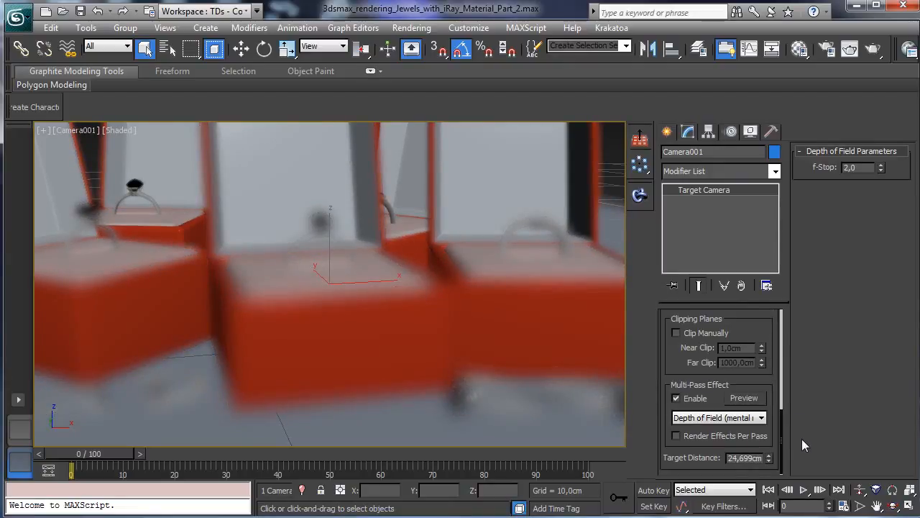
{"action": "mouse_move", "coordinate": [770, 459]}
{"action": "left_mouse_down"}
{"action": "mouse_move", "coordinate": [769, 486]}
{"action": "mouse_move", "coordinate": [764, 471]}
{"action": "left_mouse_up"}
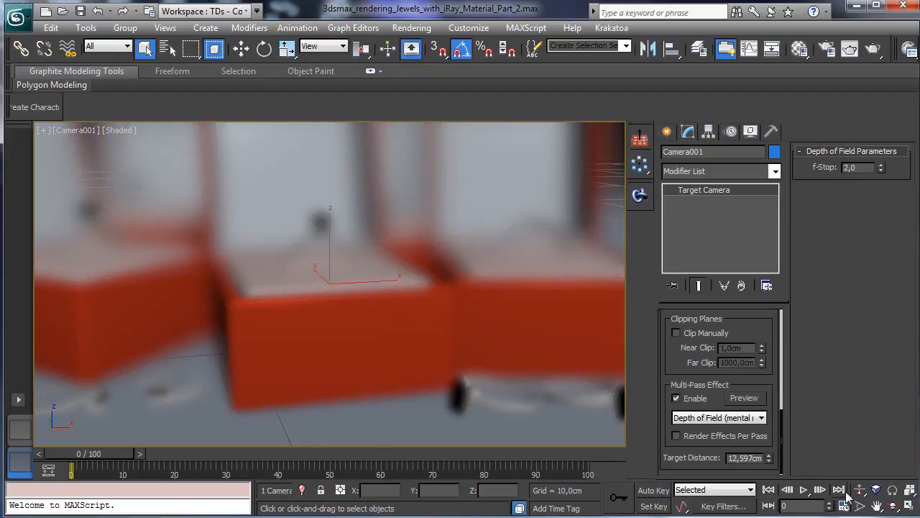
Step: Restore the four-viewport layout and gauge the focus distance by temporarily clipping Camera001 manually, raising the near clip to about 17.37 cm
{"action": "left_click", "coordinate": [910, 505]}
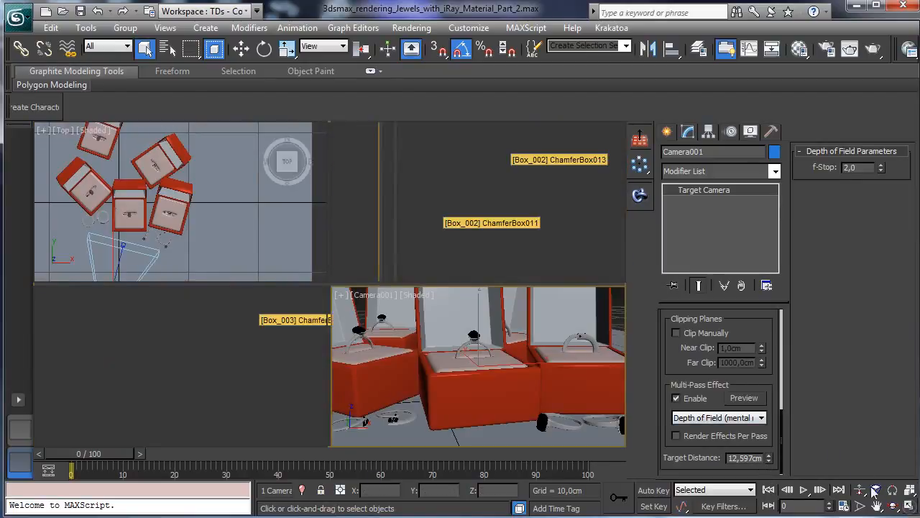
{"action": "right_click", "coordinate": [222, 255]}
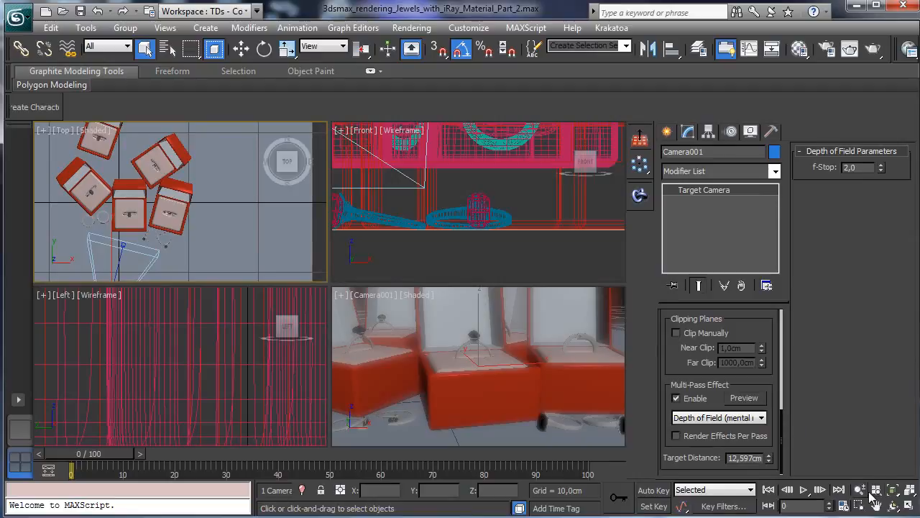
{"action": "left_click", "coordinate": [728, 333]}
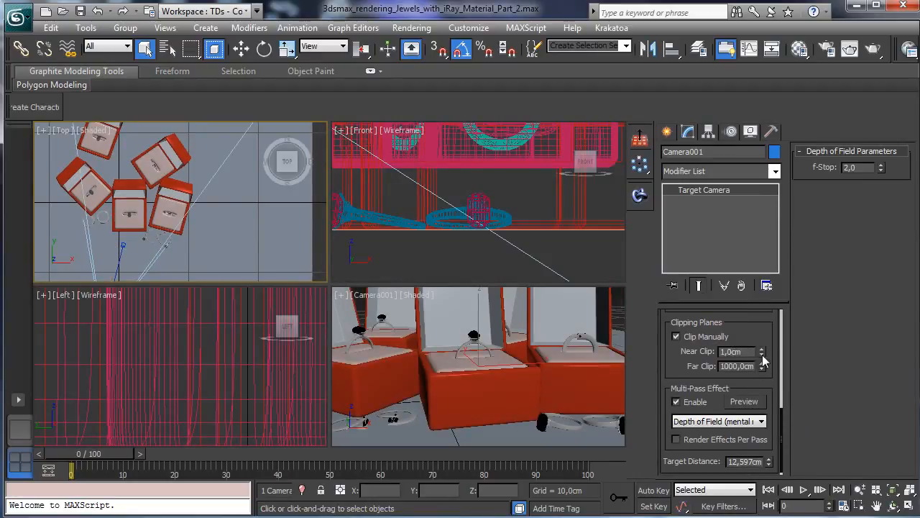
{"action": "left_click_drag", "start_coordinate": [762, 353], "coordinate": [769, 306]}
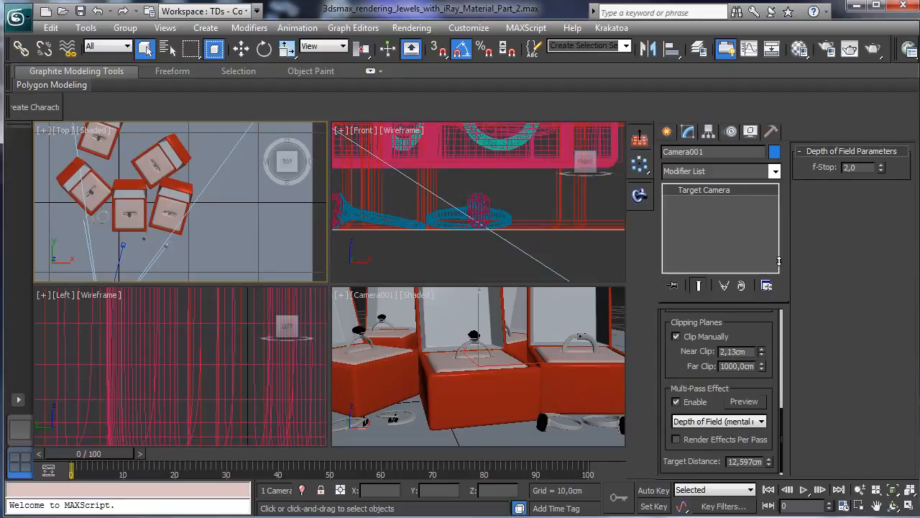
{"action": "left_click_drag", "start_coordinate": [797, 202], "coordinate": [797, 198]}
{"action": "left_click_drag", "start_coordinate": [762, 354], "coordinate": [766, 286]}
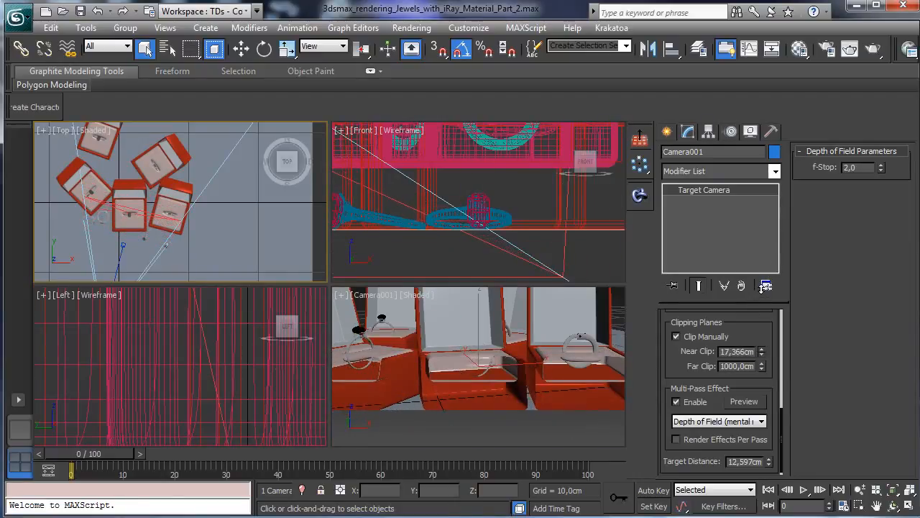
{"action": "left_click", "coordinate": [692, 336]}
Step: Set Camera001's target distance to 17.5 cm
{"action": "double_click", "coordinate": [746, 461]}
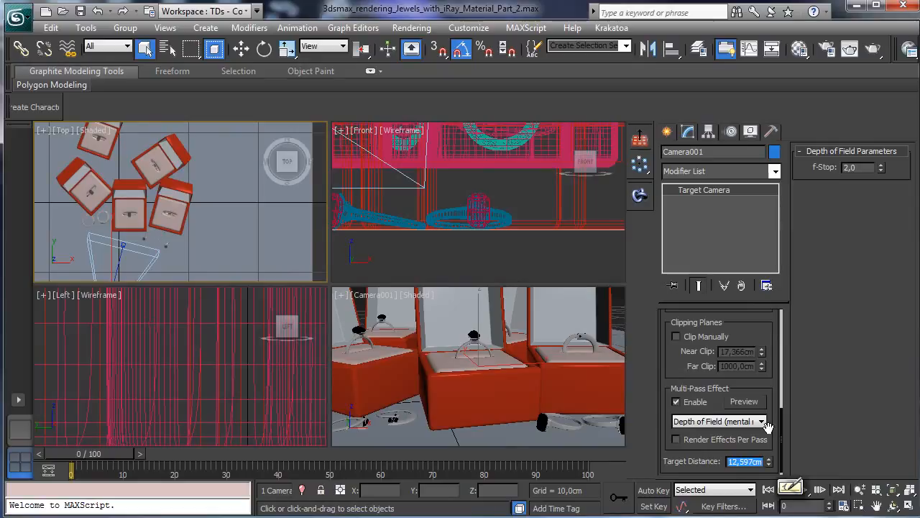
{"action": "type", "text": "17,5"}
{"action": "key", "text": "Return"}
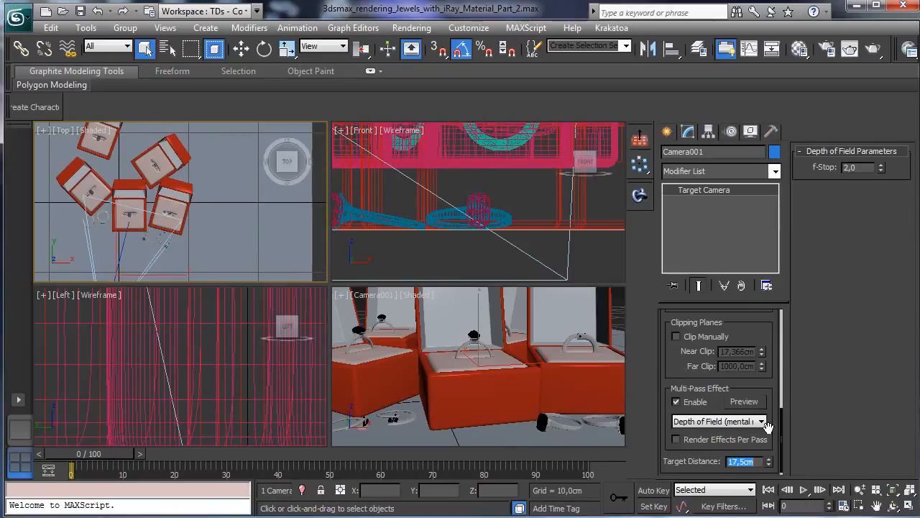
Step: Maximize the Camera001 view and set the camera's depth of field f-Stop to 6.0
{"action": "right_click", "coordinate": [390, 358]}
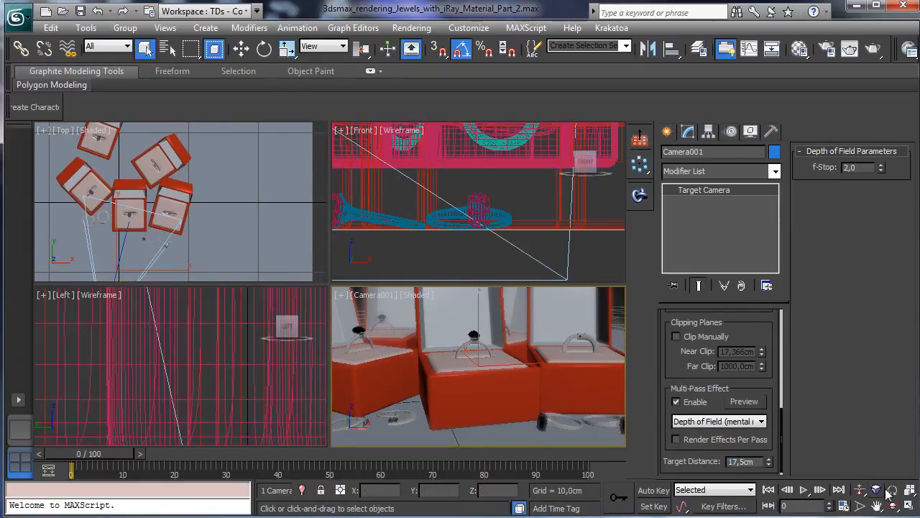
{"action": "left_click", "coordinate": [909, 506]}
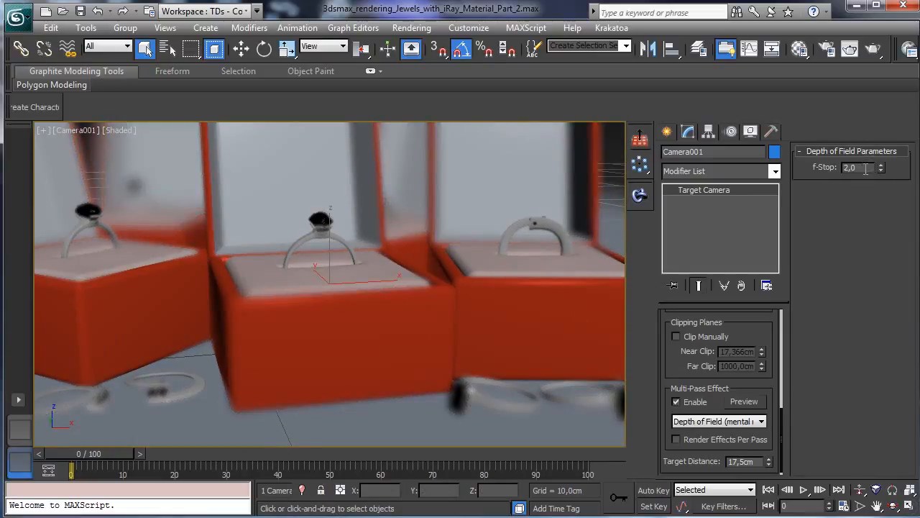
{"action": "left_click_drag", "start_coordinate": [867, 168], "coordinate": [852, 166]}
{"action": "key", "text": "Return"}
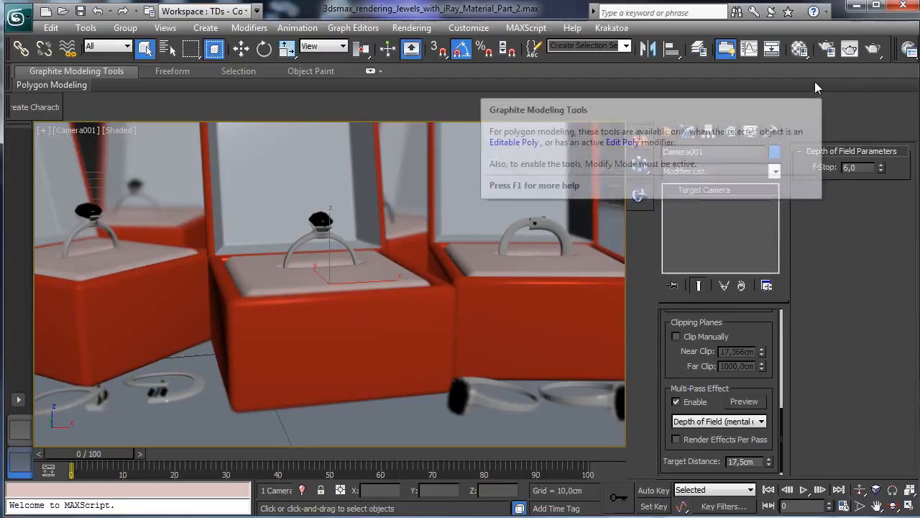
Step: Rotate the Ring 2 group together with its box slightly about the vertical axis
{"action": "left_click", "coordinate": [522, 232]}
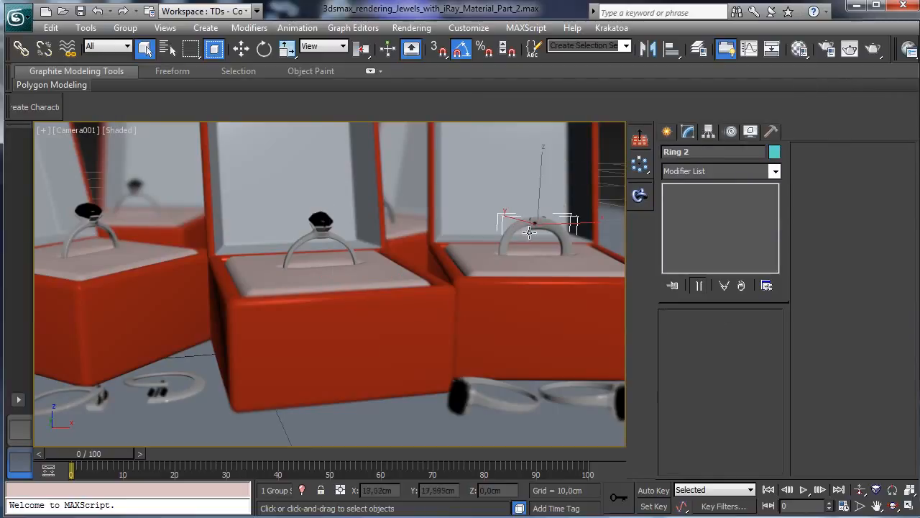
{"action": "left_click", "coordinate": [550, 275], "text": "ctrl"}
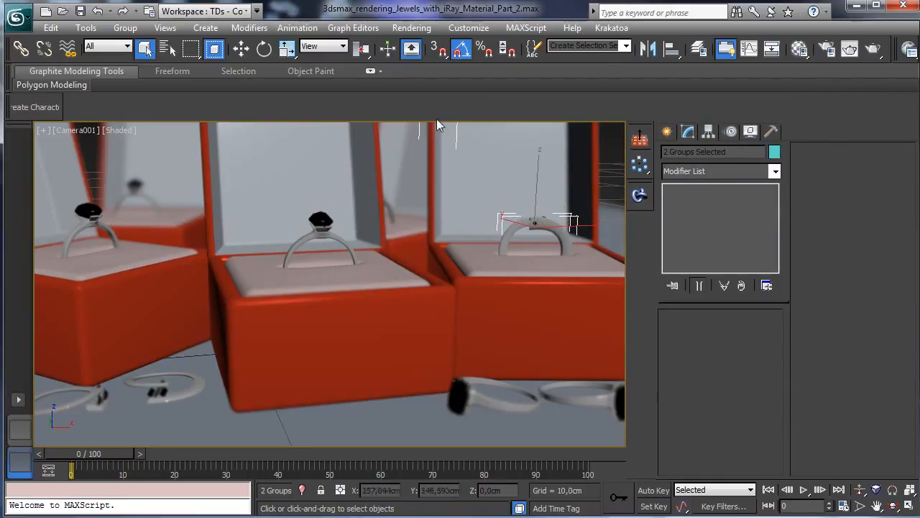
{"action": "left_click", "coordinate": [263, 48]}
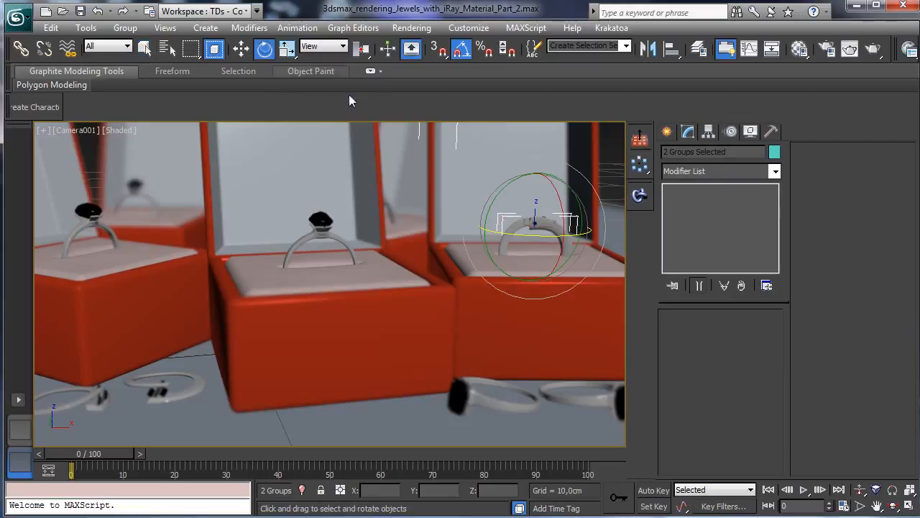
{"action": "right_click", "coordinate": [520, 243]}
{"action": "left_click", "coordinate": [513, 232]}
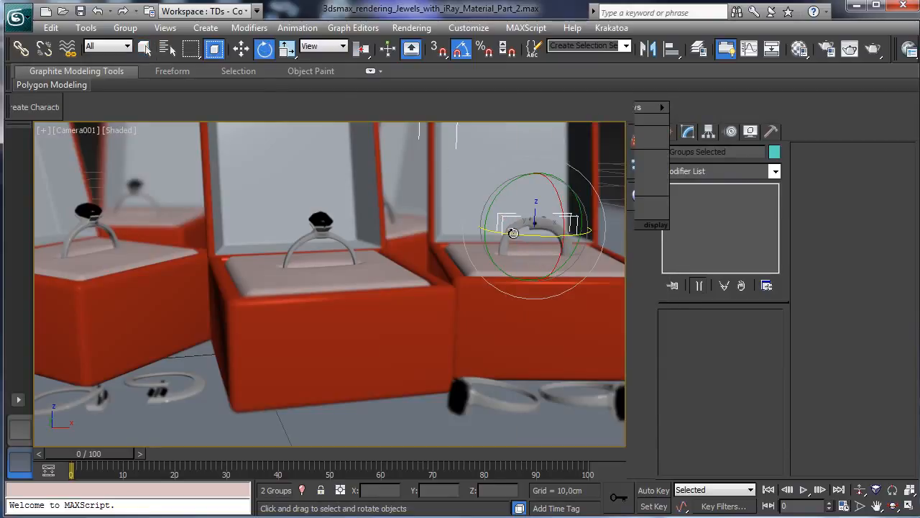
{"action": "left_click_drag", "start_coordinate": [515, 234], "coordinate": [503, 231]}
{"action": "left_click", "coordinate": [144, 48]}
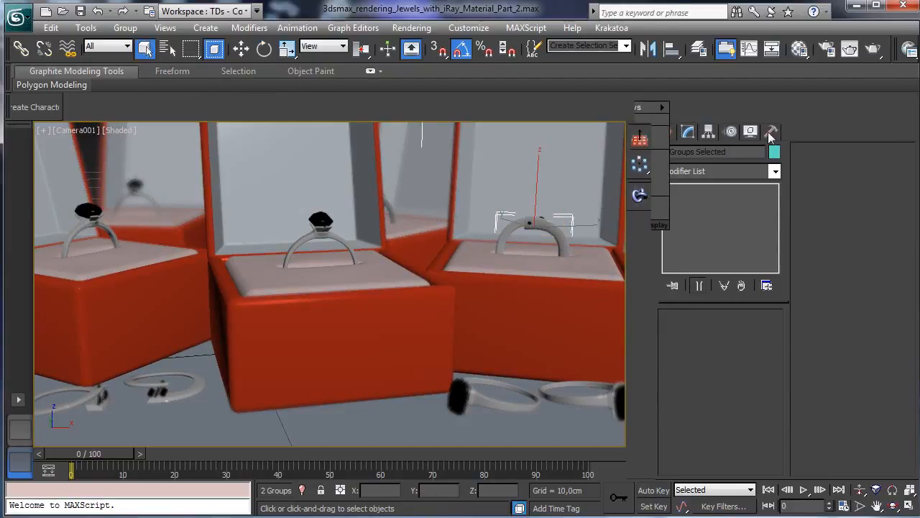
Step: Test-render the Camera001 view to check the depth of field, then stop the render and dismiss the rendered frame
{"action": "left_click", "coordinate": [850, 48]}
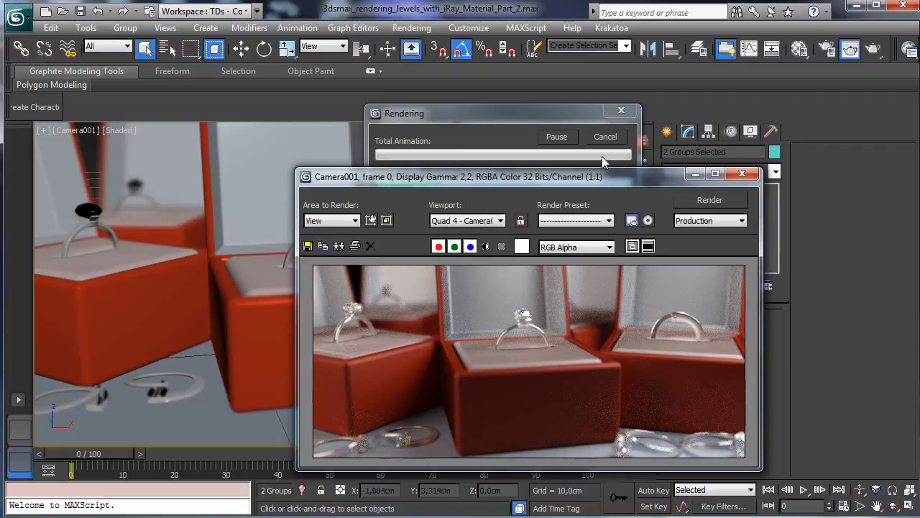
{"action": "left_click", "coordinate": [616, 143]}
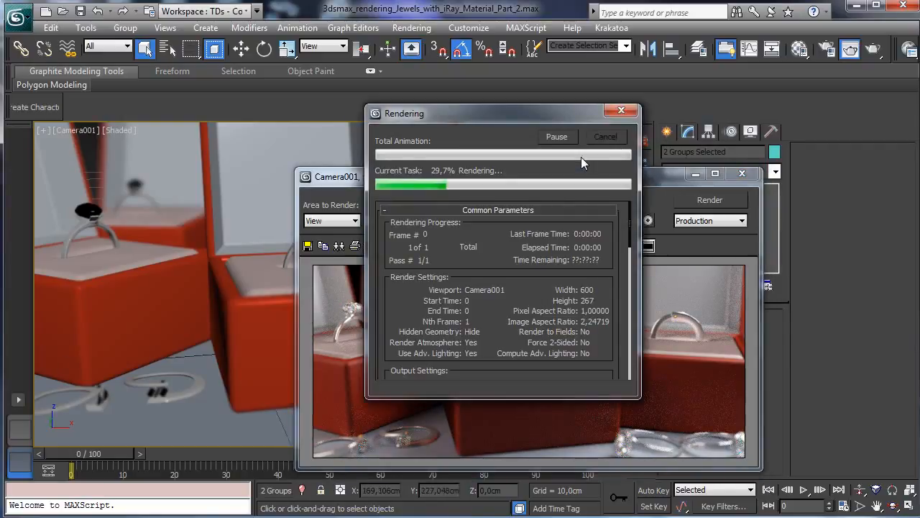
{"action": "left_click", "coordinate": [742, 173]}
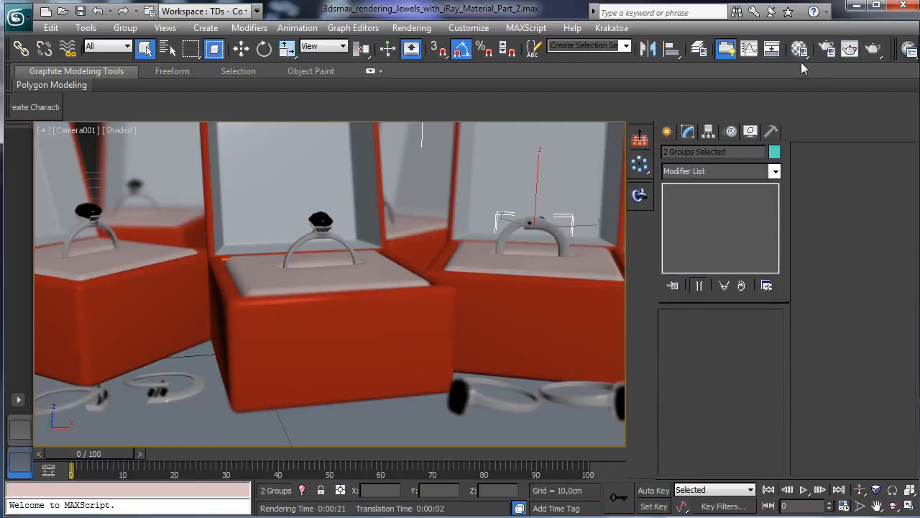
Step: Assign a Noise map to the reflective coating's bump slot of the red Bock_bottom iray material
{"action": "left_click", "coordinate": [800, 48]}
{"action": "left_click", "coordinate": [658, 183]}
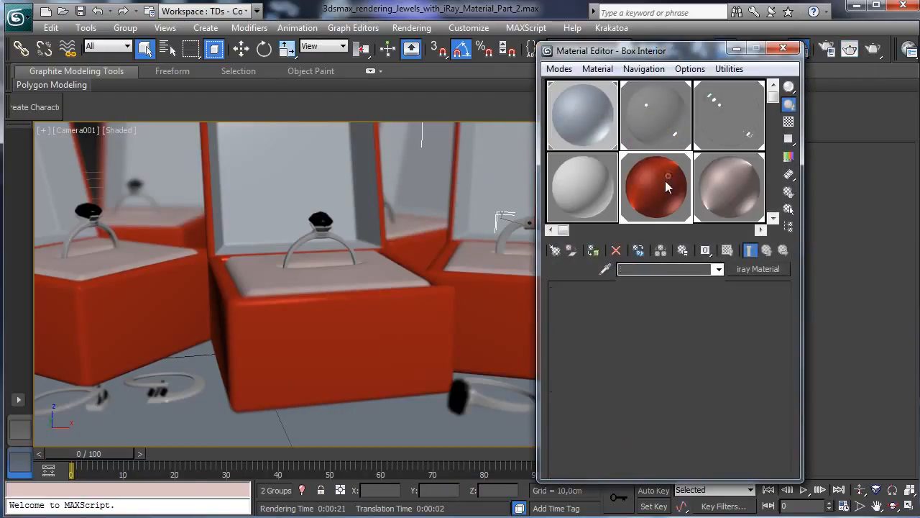
{"action": "scroll", "coordinate": [687, 448], "scroll_direction": "down", "scroll_amount": 6}
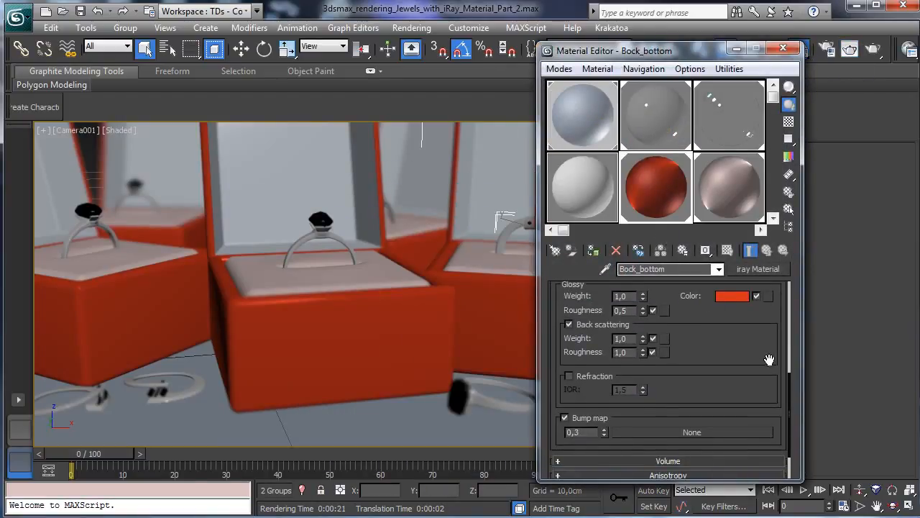
{"action": "left_click_drag", "start_coordinate": [728, 353], "coordinate": [723, 486]}
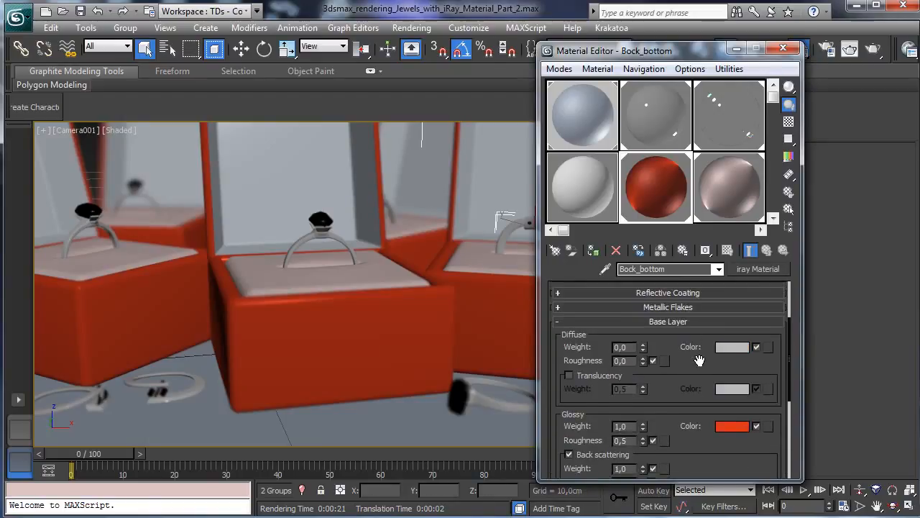
{"action": "left_click_drag", "start_coordinate": [698, 361], "coordinate": [687, 445]}
{"action": "left_click", "coordinate": [681, 377]}
{"action": "scroll", "coordinate": [702, 318], "scroll_direction": "down", "scroll_amount": 5}
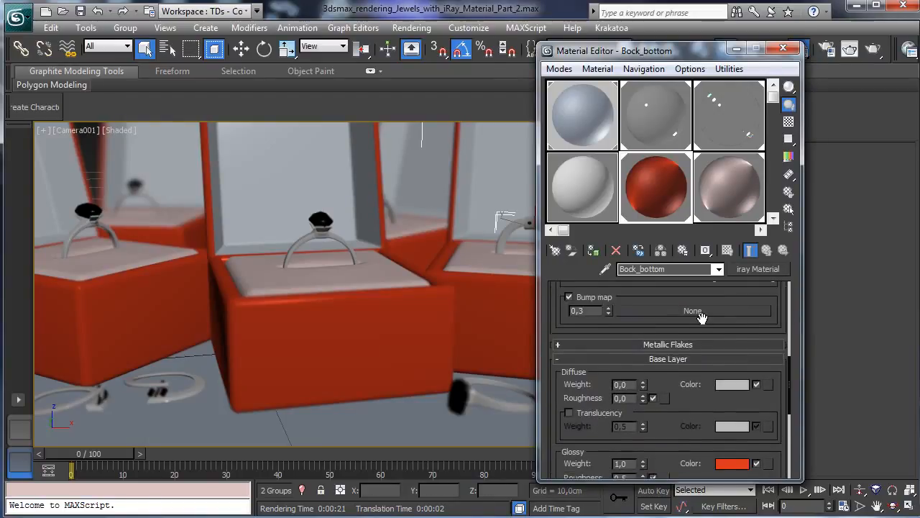
{"action": "left_click", "coordinate": [665, 313]}
{"action": "double_click", "coordinate": [214, 241]}
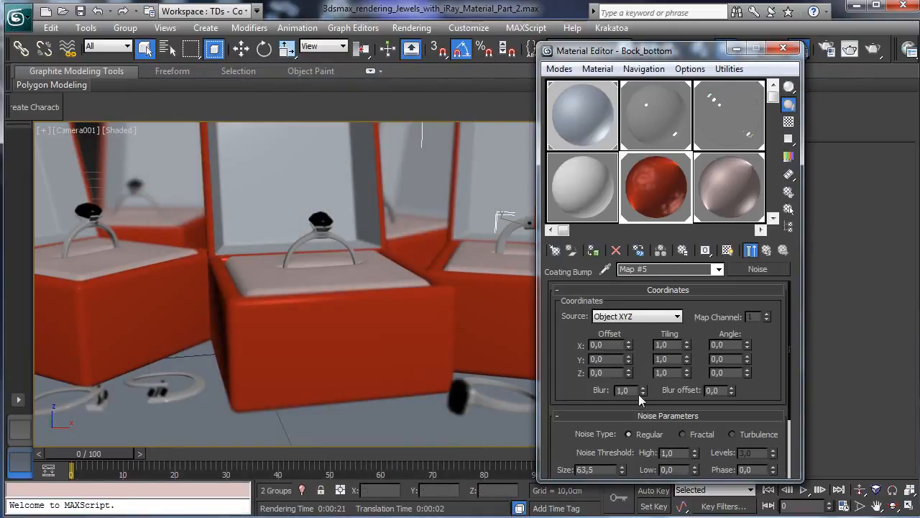
Step: Switch the coating bump's noise type to Fractal and set its size to 4.0 after trying 2.0
{"action": "left_click", "coordinate": [699, 434]}
{"action": "double_click", "coordinate": [604, 469]}
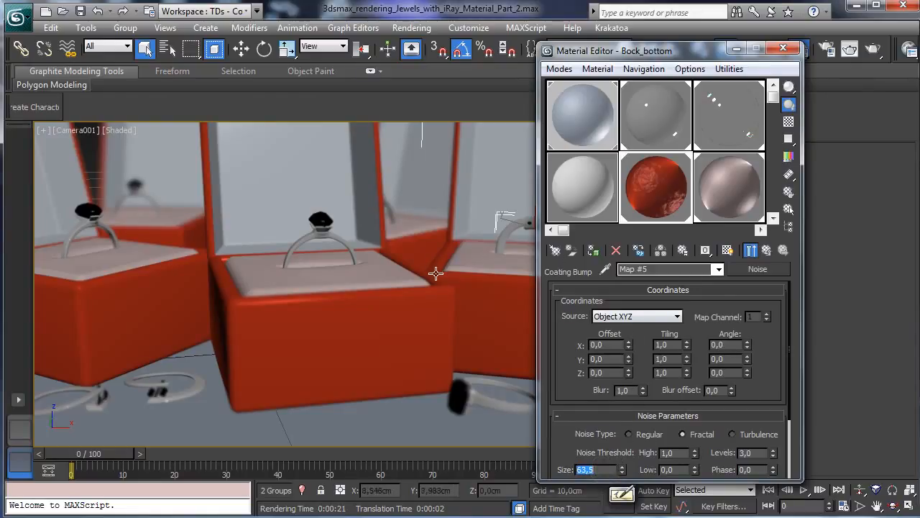
{"action": "type", "text": "2"}
{"action": "key", "text": "Return"}
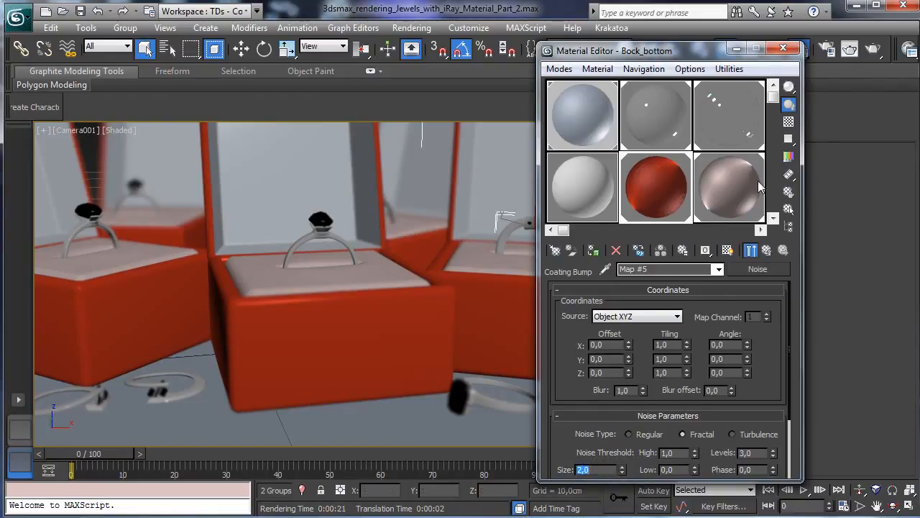
{"action": "type", "text": "4"}
{"action": "key", "text": "Return"}
{"action": "right_click", "coordinate": [756, 272]}
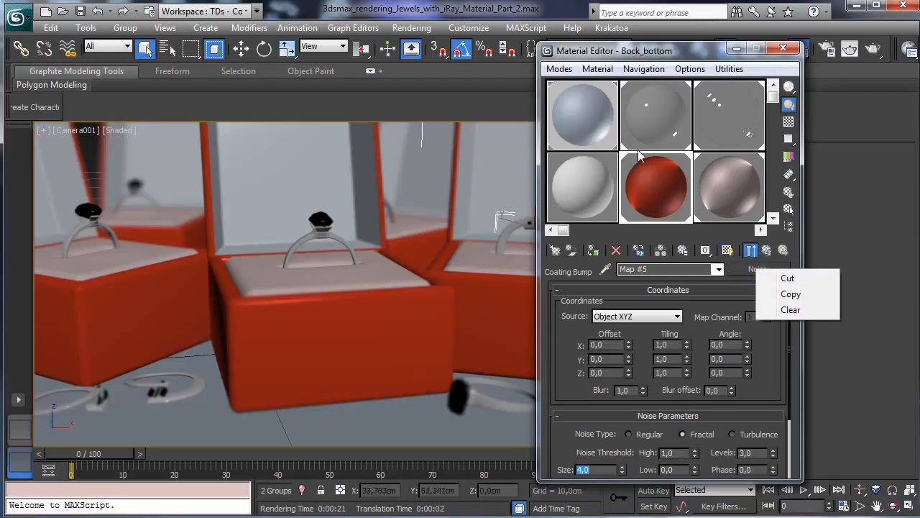
Step: Restrict rendering to a region around the left ring box and part of the middle one, and test-render it
{"action": "left_click", "coordinate": [850, 49]}
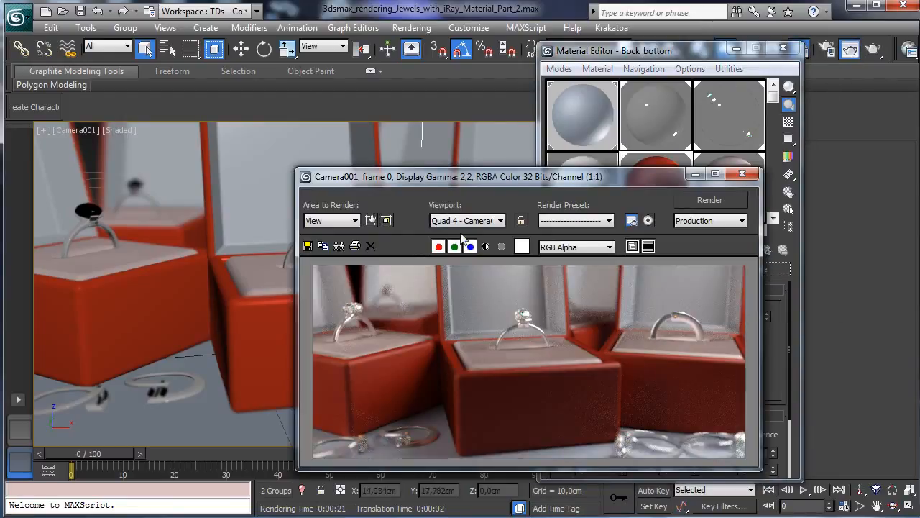
{"action": "left_click", "coordinate": [369, 221]}
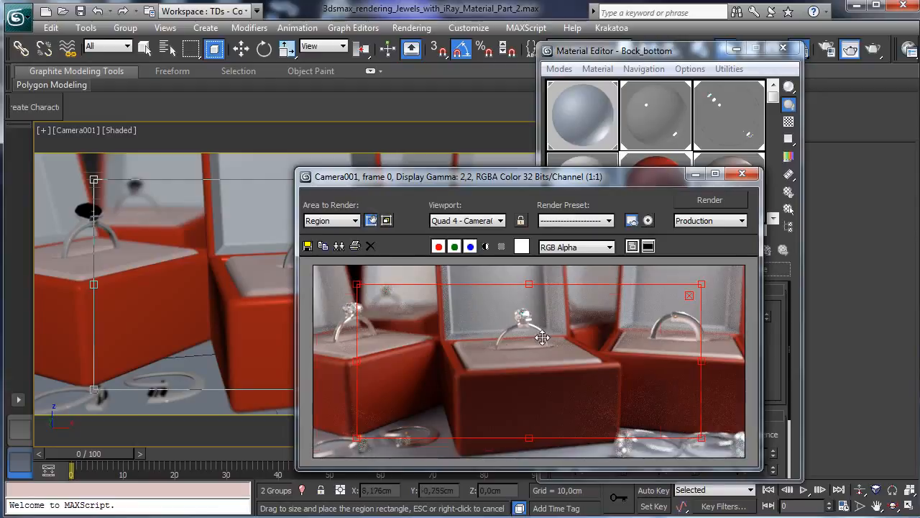
{"action": "left_click_drag", "start_coordinate": [659, 303], "coordinate": [477, 318]}
{"action": "left_click", "coordinate": [710, 200]}
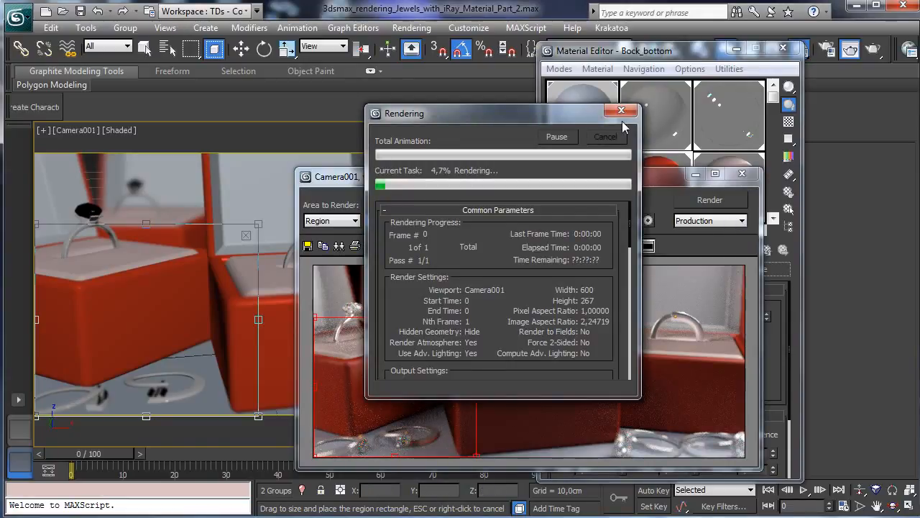
{"action": "left_click", "coordinate": [620, 111]}
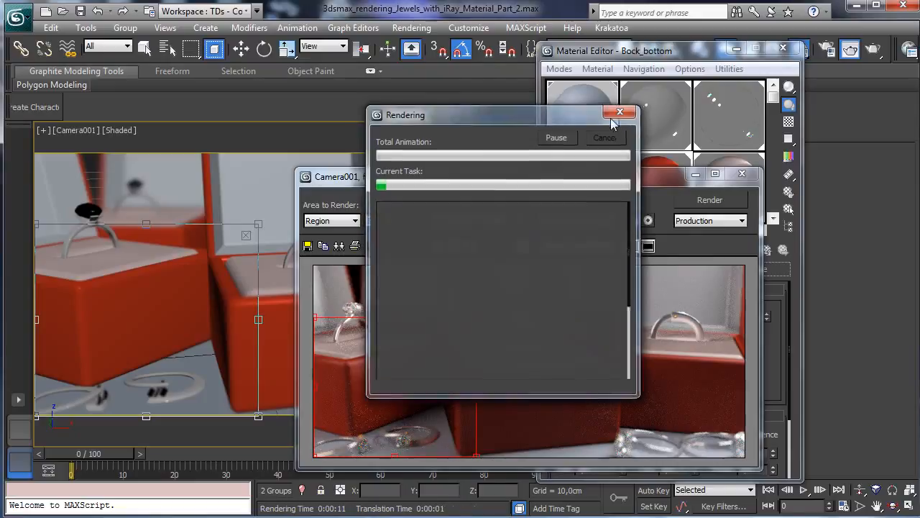
{"action": "left_click", "coordinate": [696, 175]}
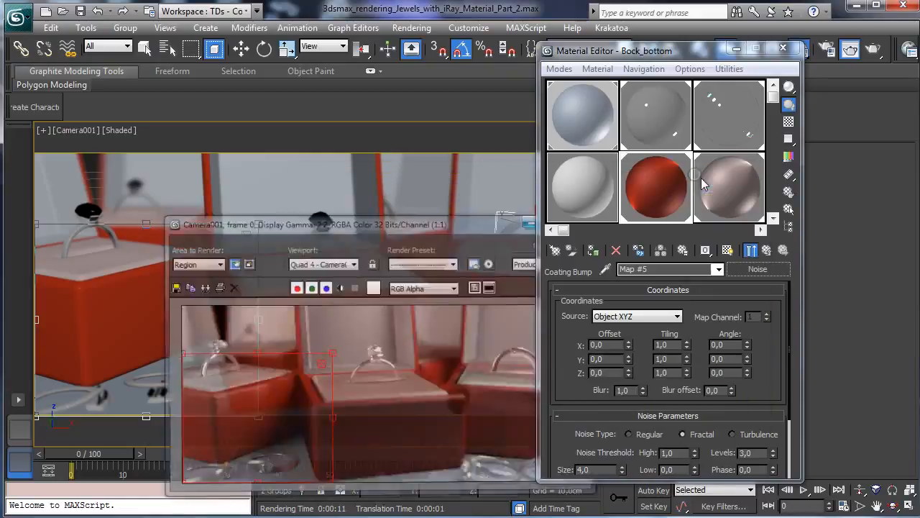
Step: Try a noise size of 0.2 for the coating bump and re-render the region
{"action": "double_click", "coordinate": [591, 387]}
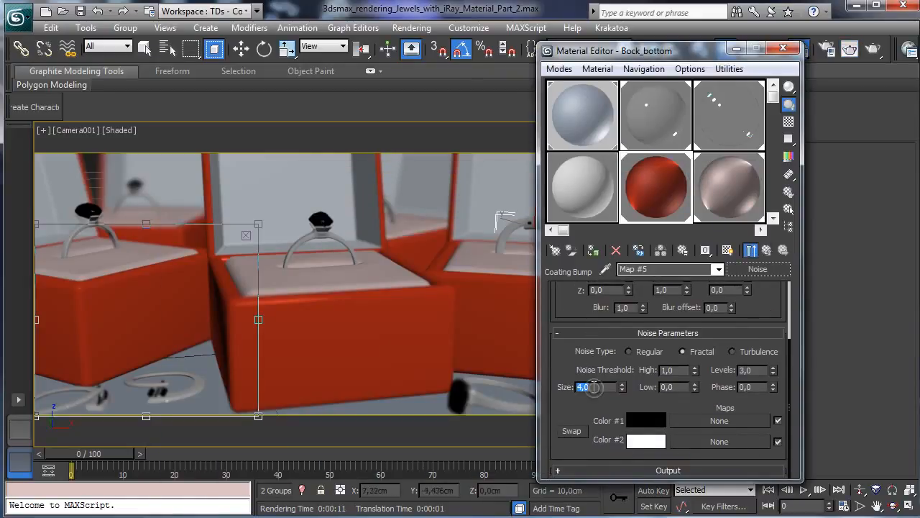
{"action": "type", "text": "0,2"}
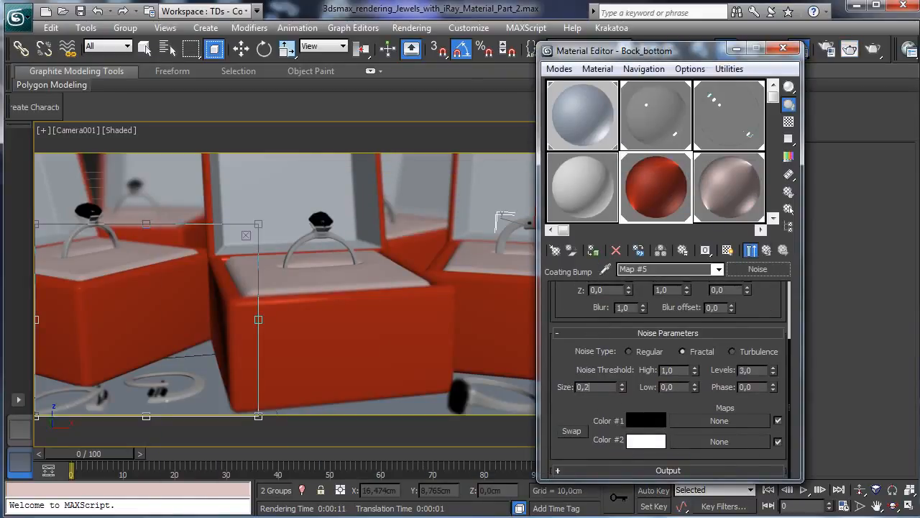
{"action": "key", "text": "Return"}
{"action": "left_click", "coordinate": [850, 48]}
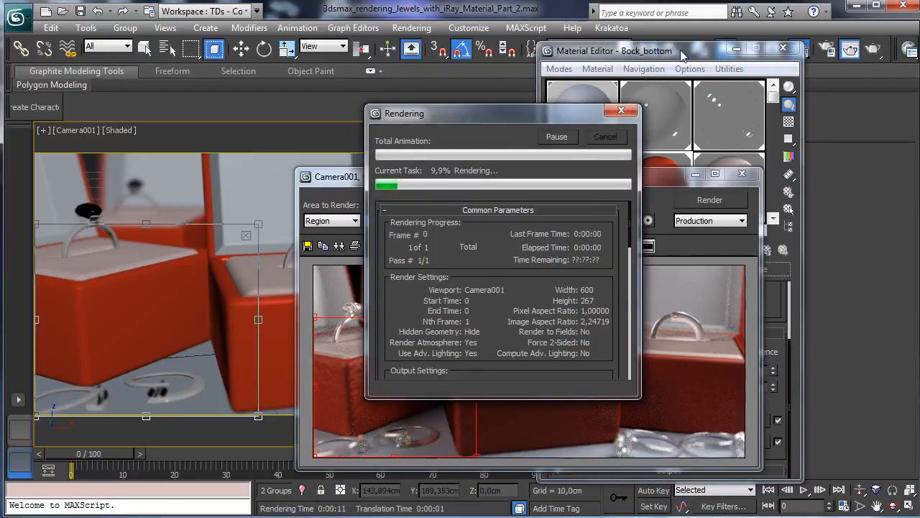
Step: Set the coating bump's noise size to 0.025 and return to the Bock_bottom material's parameters
{"action": "left_click", "coordinate": [681, 55]}
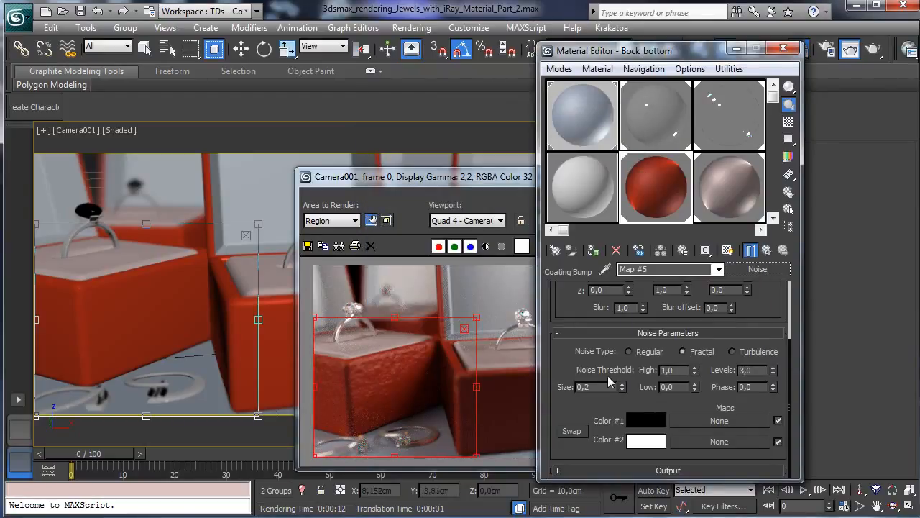
{"action": "type", "text": "0,025"}
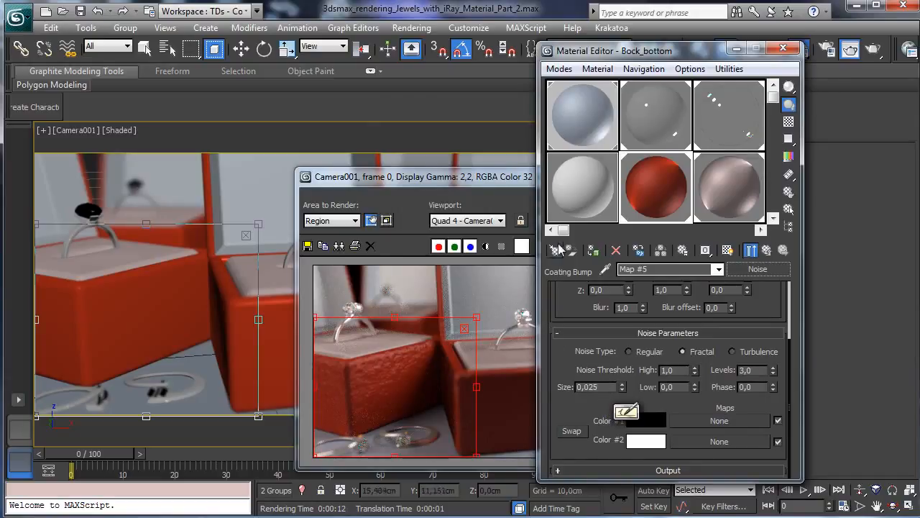
{"action": "left_click", "coordinate": [767, 250]}
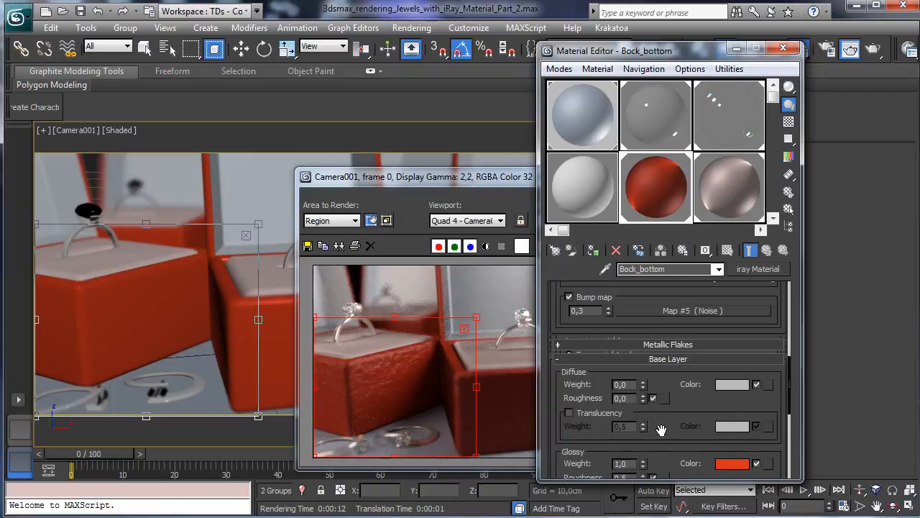
Step: Try a coating bump amount of 0.2 on the Bock_bottom material and re-render the region
{"action": "left_click_drag", "start_coordinate": [661, 430], "coordinate": [662, 421]}
{"action": "left_click", "coordinate": [587, 304]}
{"action": "key", "text": "BackSpace"}
{"action": "type", "text": "2"}
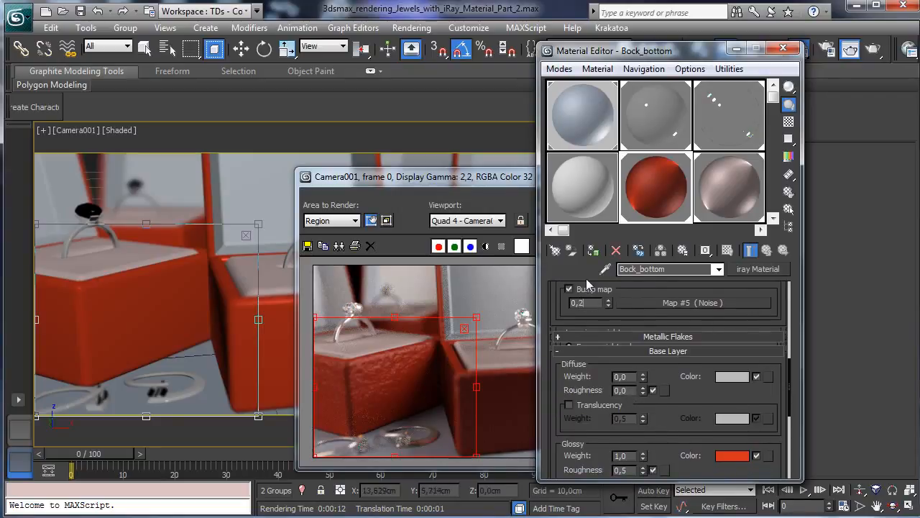
{"action": "key", "text": "Return"}
{"action": "left_click", "coordinate": [873, 49]}
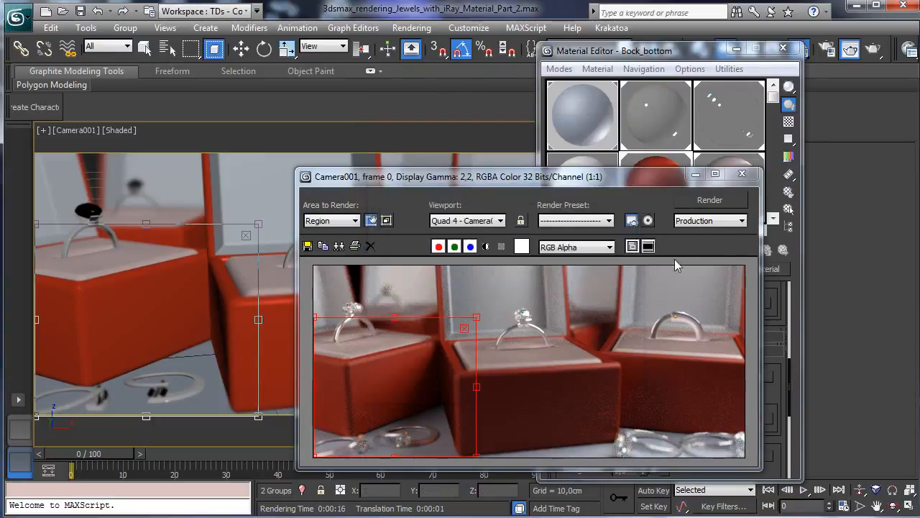
Step: Set the Bock_bottom material's coating bump amount to 0.35 and render the region again
{"action": "left_click", "coordinate": [667, 58]}
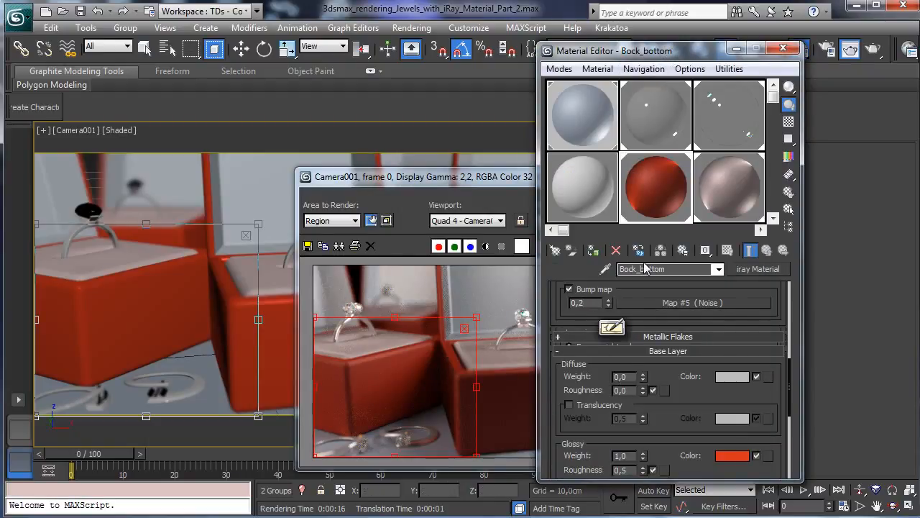
{"action": "key", "text": "BackSpace"}
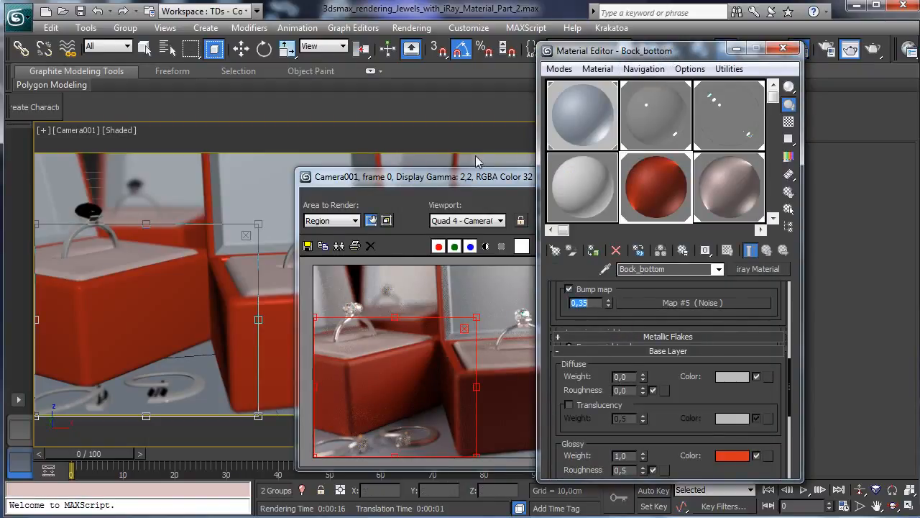
{"action": "left_click", "coordinate": [873, 49]}
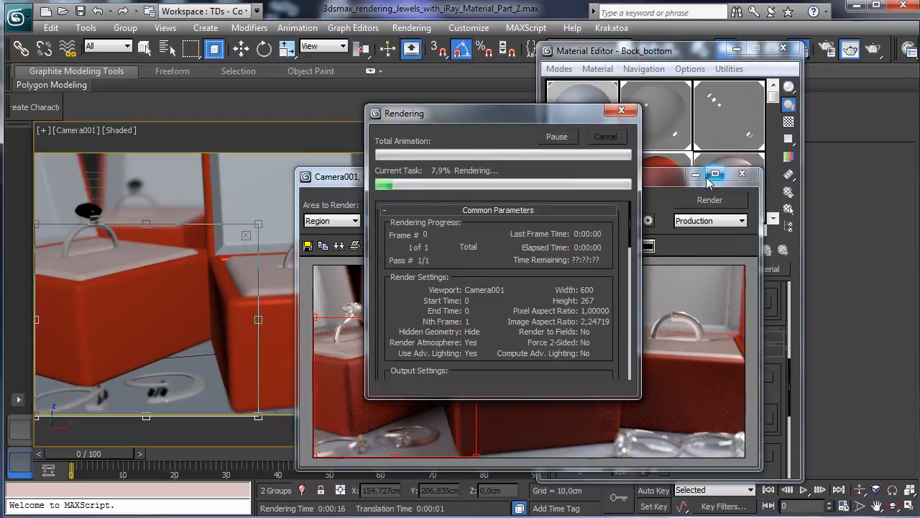
Step: Stop the region render, then copy the red Bock_bottom material into the neighbouring sample slot and rename the copy Bock_bottom_Blue
{"action": "left_click", "coordinate": [604, 136]}
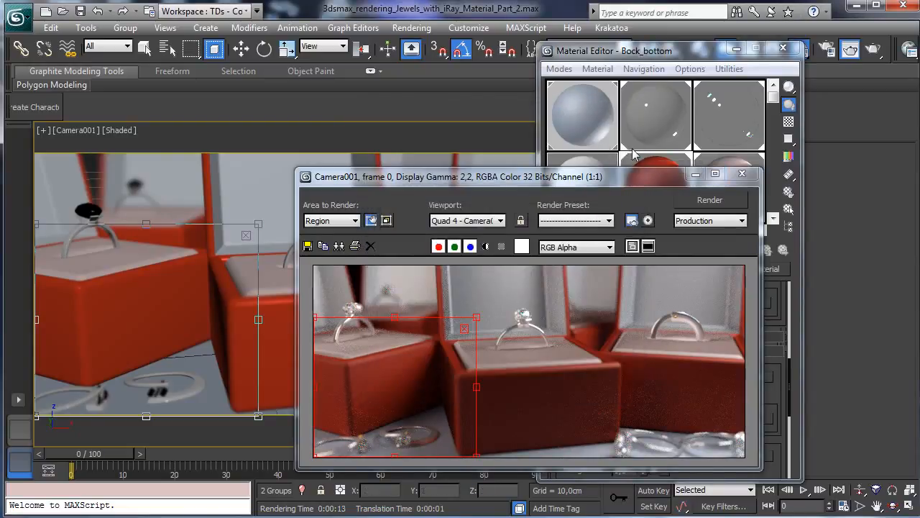
{"action": "left_click", "coordinate": [737, 173]}
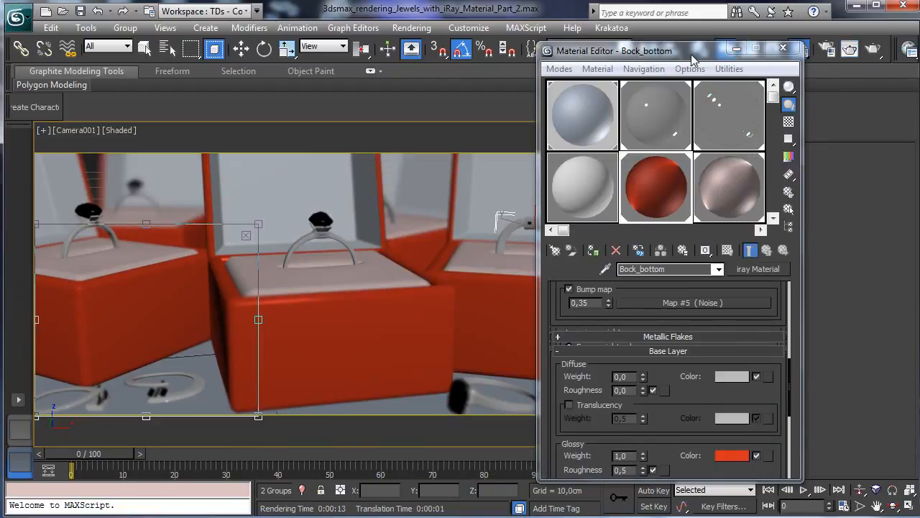
{"action": "left_click_drag", "start_coordinate": [686, 52], "coordinate": [739, 52]}
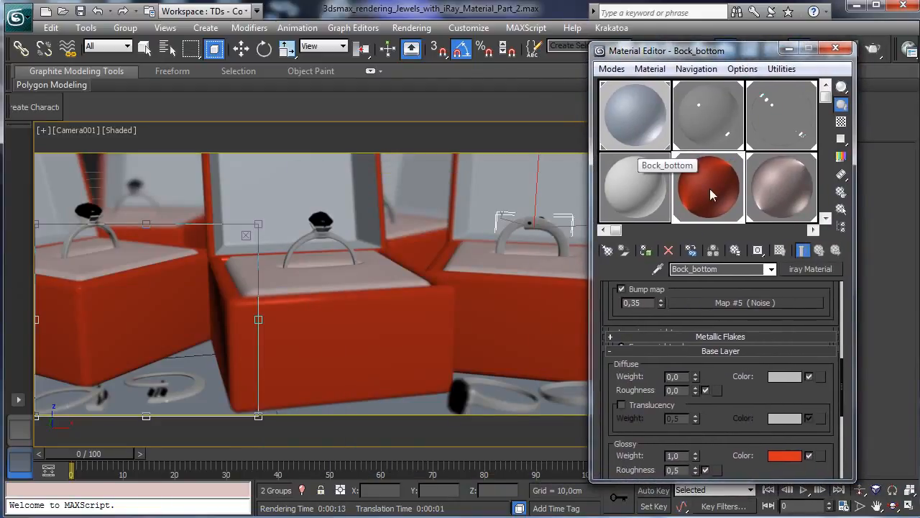
{"action": "left_click_drag", "start_coordinate": [710, 188], "coordinate": [622, 185]}
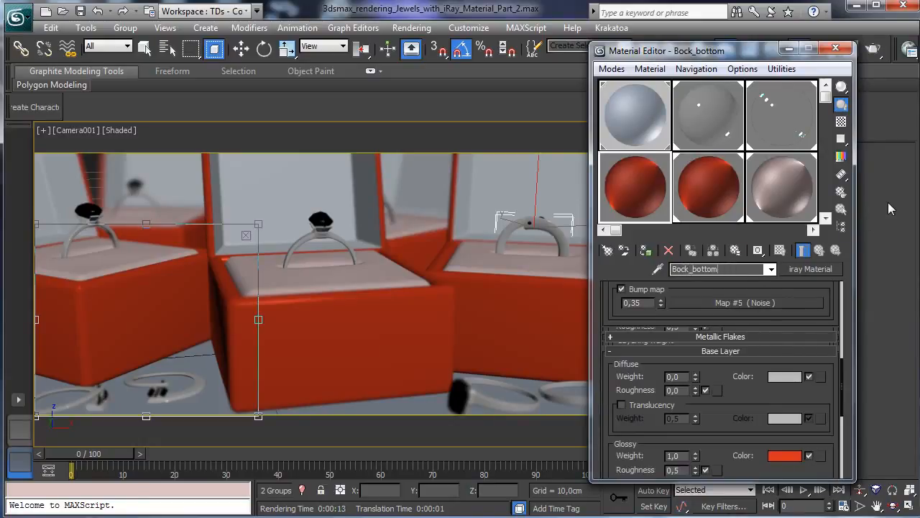
{"action": "type", "text": "Blue"}
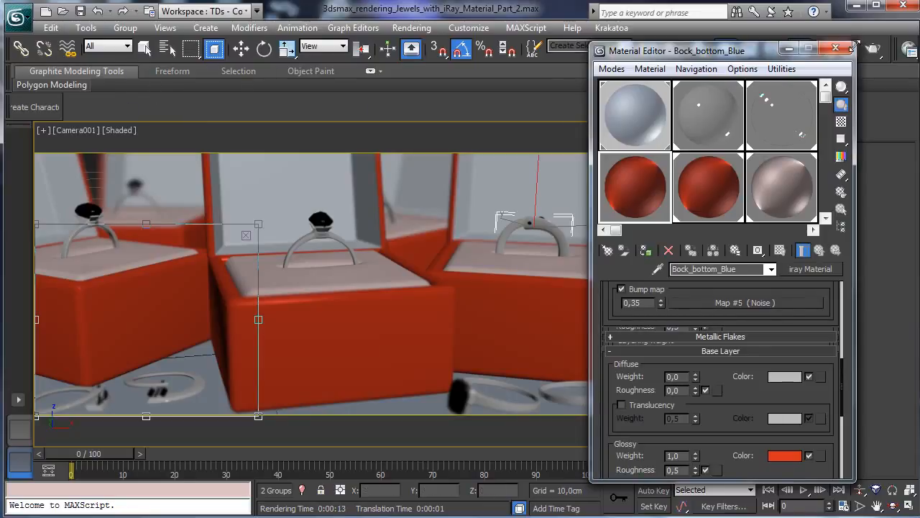
Step: Switch the render area from Region to View and close the rendered frame window and the Material Editor
{"action": "left_click_drag", "start_coordinate": [759, 57], "coordinate": [702, 98]}
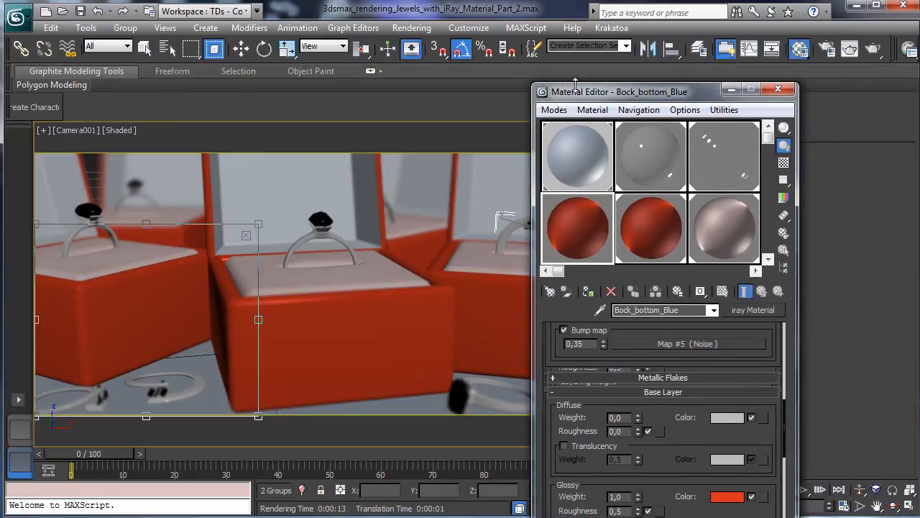
{"action": "left_click", "coordinate": [827, 48]}
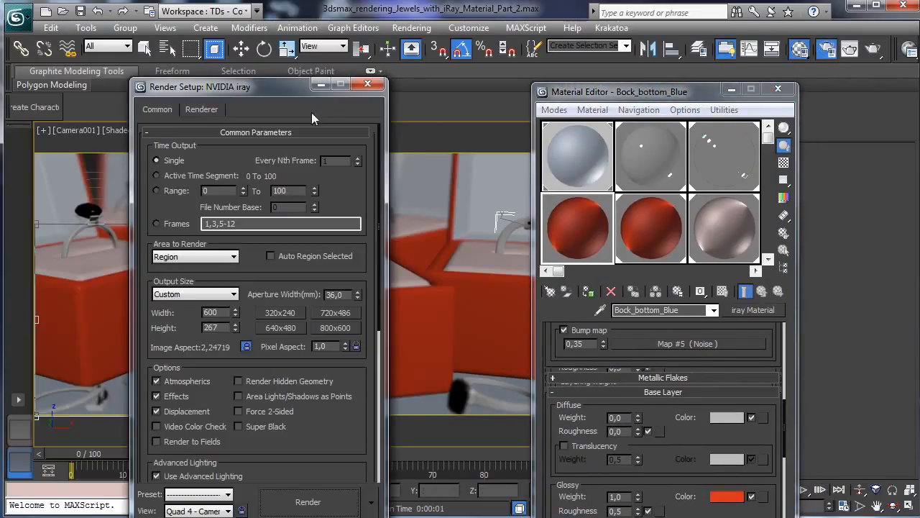
{"action": "left_click", "coordinate": [368, 84]}
{"action": "left_click", "coordinate": [848, 48]}
{"action": "left_click", "coordinate": [335, 221]}
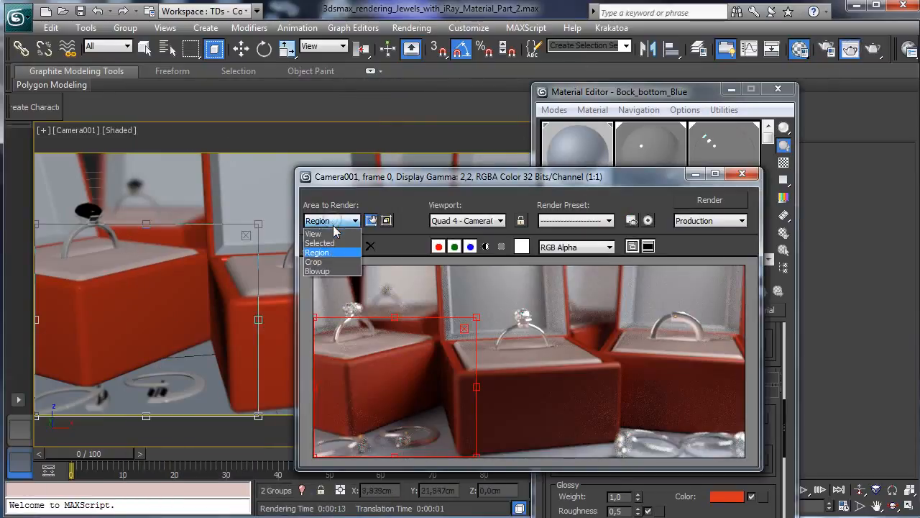
{"action": "left_click", "coordinate": [340, 231]}
{"action": "left_click", "coordinate": [742, 173]}
{"action": "left_click", "coordinate": [779, 87]}
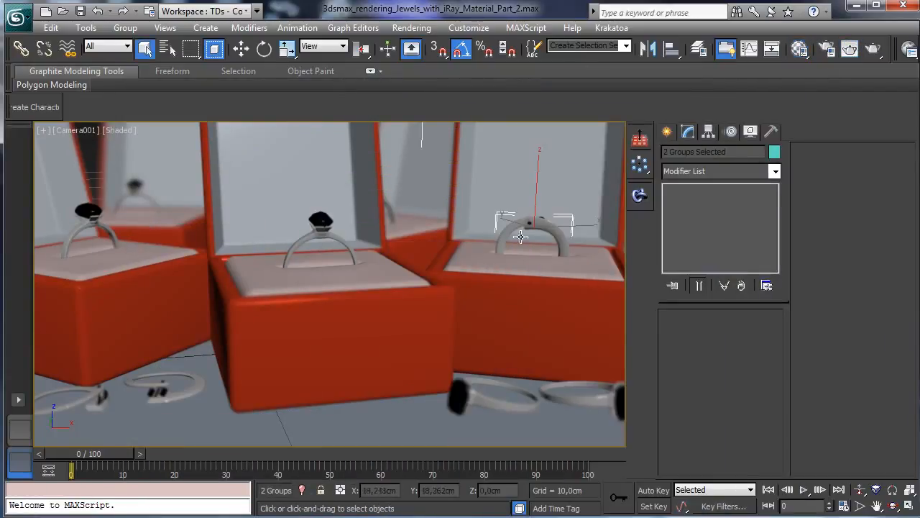
Step: Open the Box_002 group of the front box on the right for editing its parts
{"action": "left_click", "coordinate": [506, 284]}
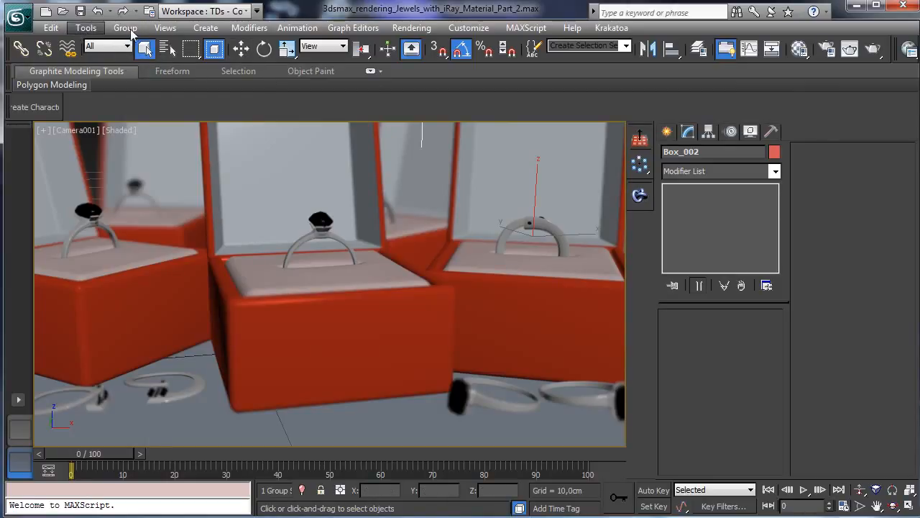
{"action": "left_click", "coordinate": [125, 28]}
{"action": "left_click", "coordinate": [137, 82]}
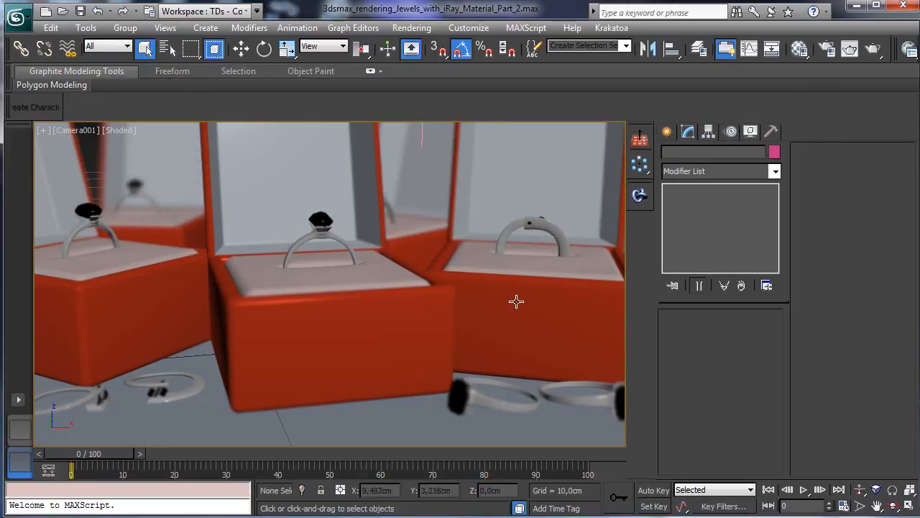
Step: Try to assign Bock_bottom_Blue to both the bottom and the lid of the opened front-right box, then undo it
{"action": "left_click", "coordinate": [516, 302]}
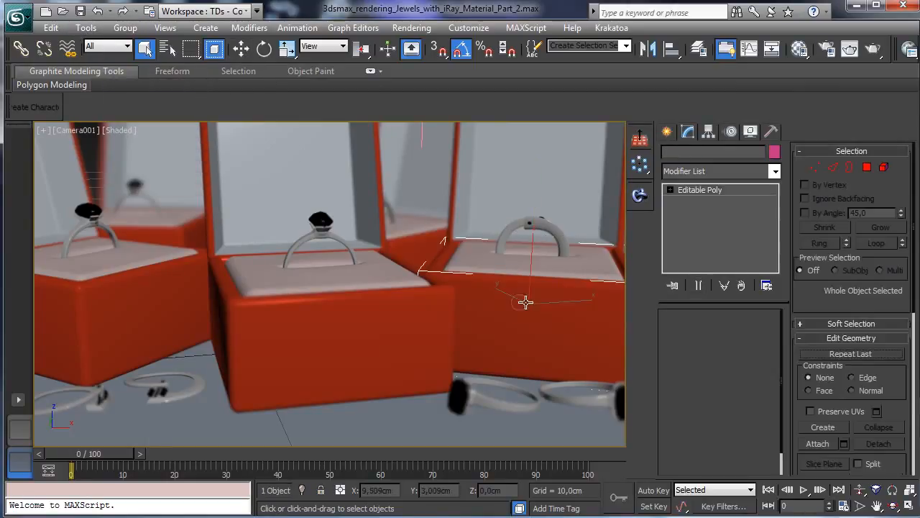
{"action": "left_click", "coordinate": [452, 189], "text": "ctrl"}
{"action": "left_click", "coordinate": [801, 49]}
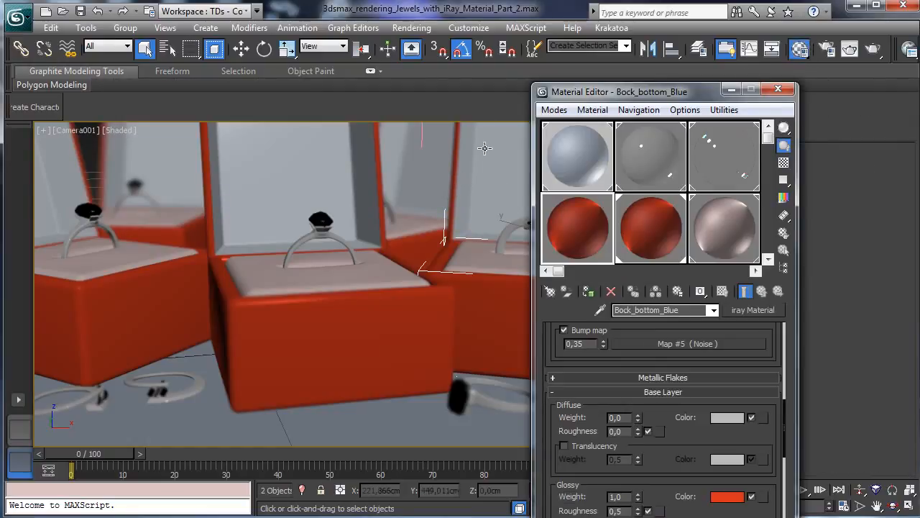
{"action": "left_click", "coordinate": [588, 290]}
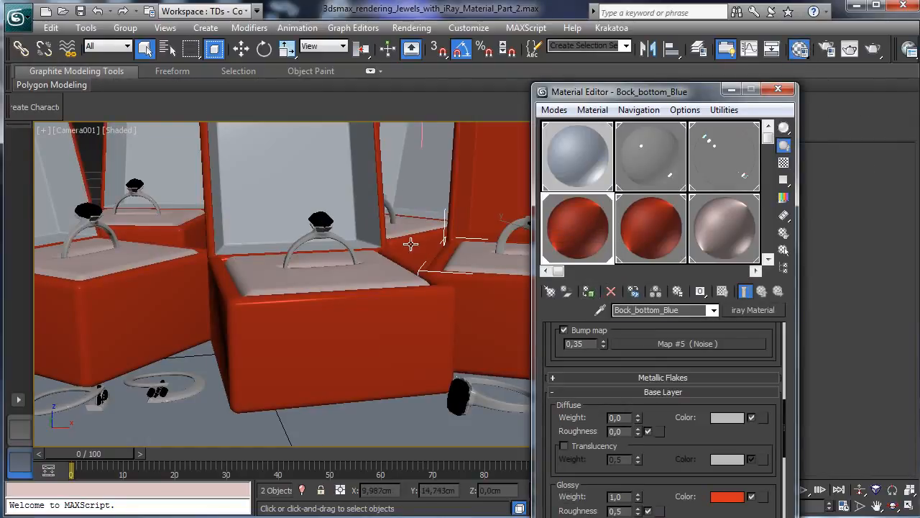
{"action": "key", "text": "ctrl+z"}
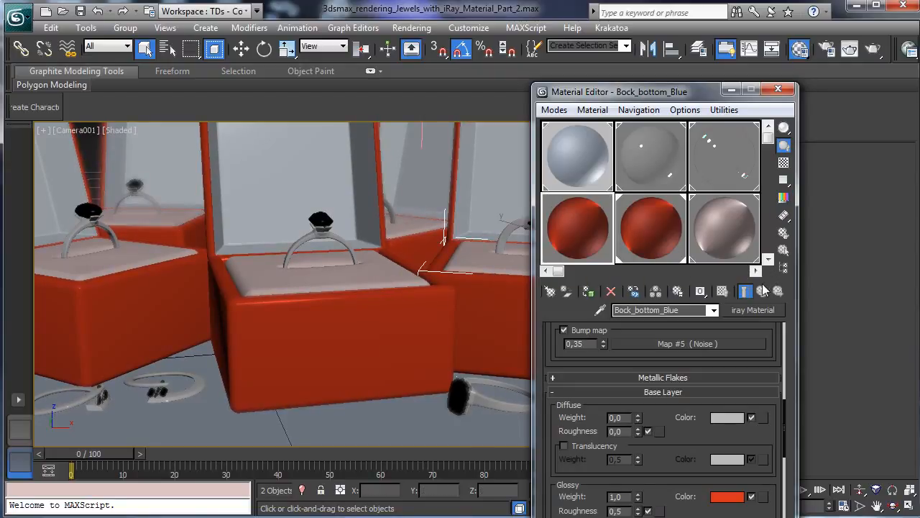
Step: Try to assign the red Bock_bottom material to the lid of the opened front-right box
{"action": "left_click", "coordinate": [763, 291]}
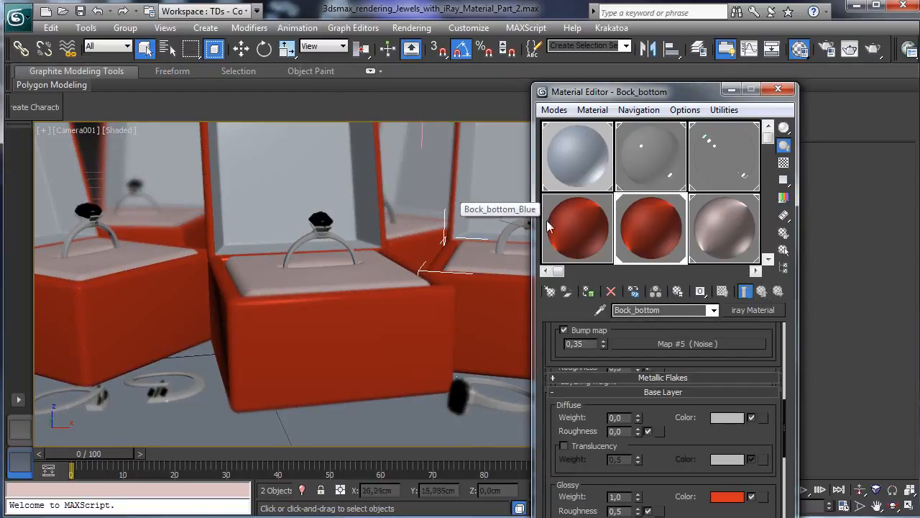
{"action": "left_click", "coordinate": [449, 225]}
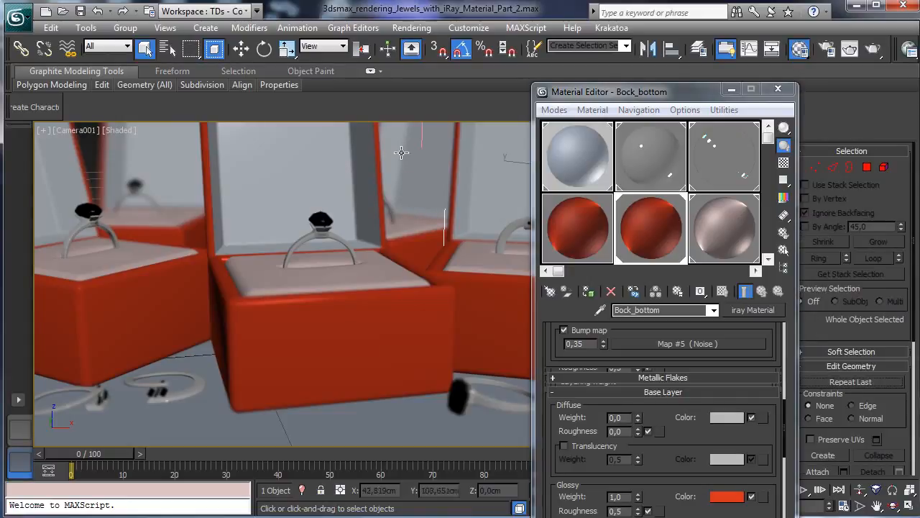
{"action": "left_click", "coordinate": [587, 291]}
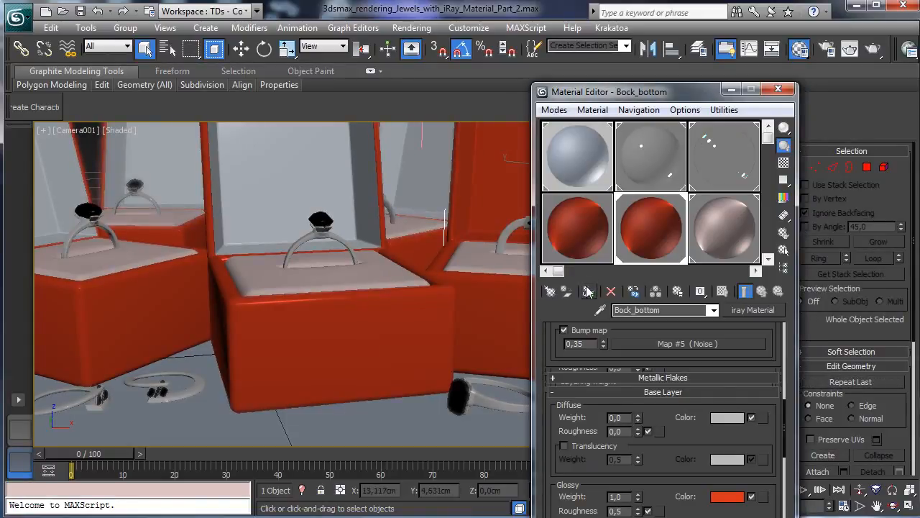
Step: Assign Bock_bottom_Blue to only the bottom part of the front-right box and display that material's parameters
{"action": "left_click", "coordinate": [416, 246]}
{"action": "left_click", "coordinate": [474, 272]}
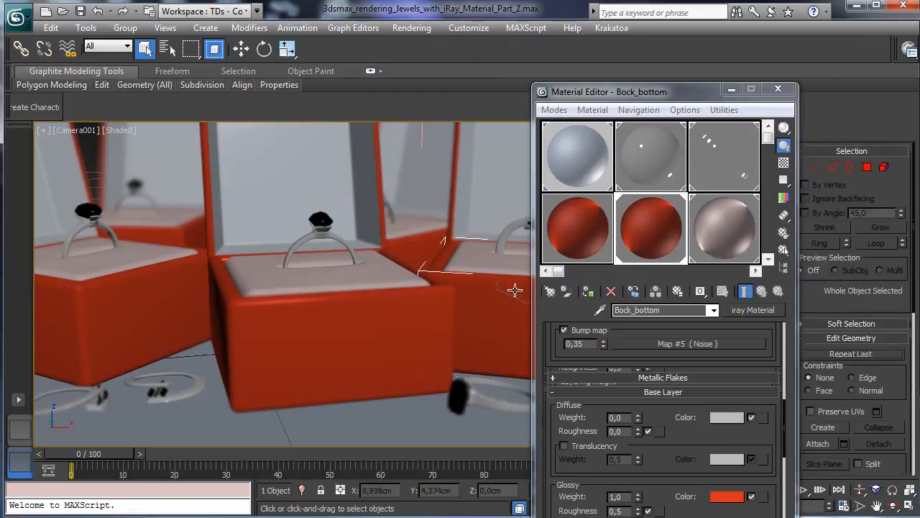
{"action": "left_click", "coordinate": [588, 290]}
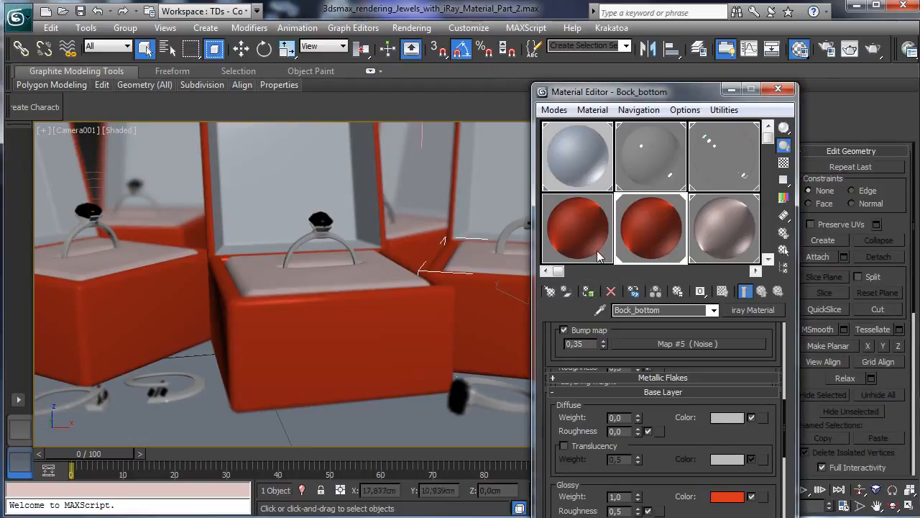
{"action": "left_click", "coordinate": [599, 255]}
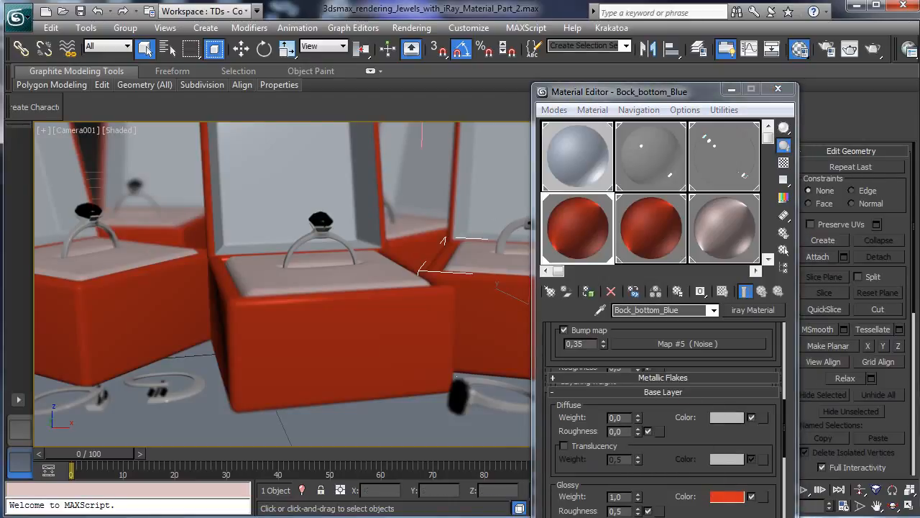
Step: Set the glossy colour of Bock_bottom_Blue to dark blue with hue 0.633, saturation 0.991 and value 0.158
{"action": "left_click", "coordinate": [727, 497]}
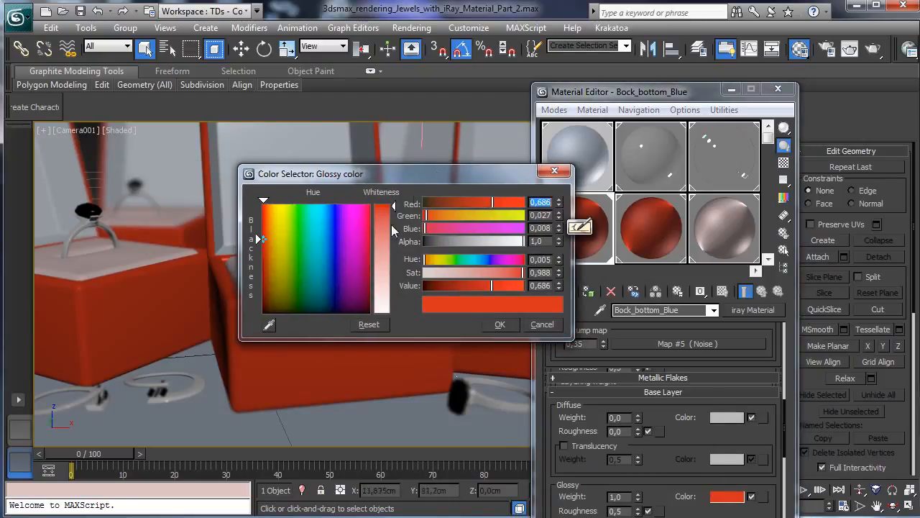
{"action": "left_click", "coordinate": [331, 217]}
{"action": "left_click", "coordinate": [459, 285]}
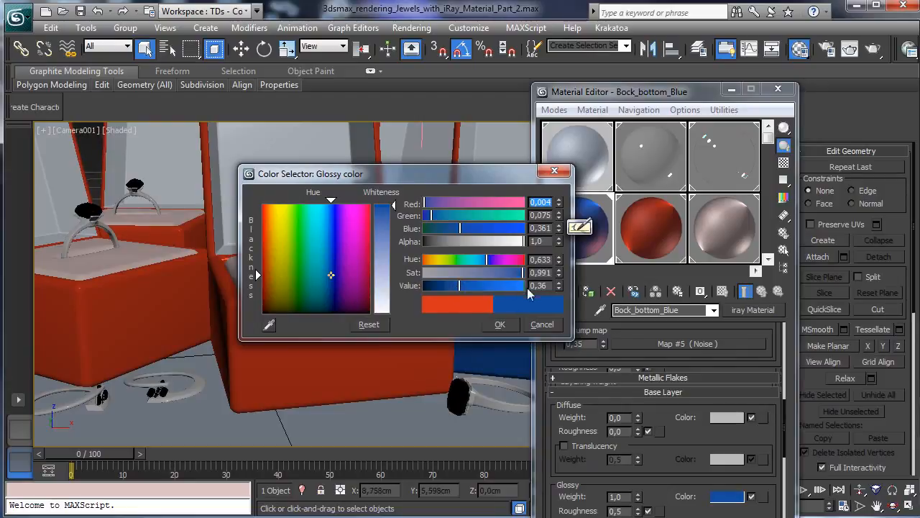
{"action": "left_click_drag", "start_coordinate": [452, 283], "coordinate": [433, 286]}
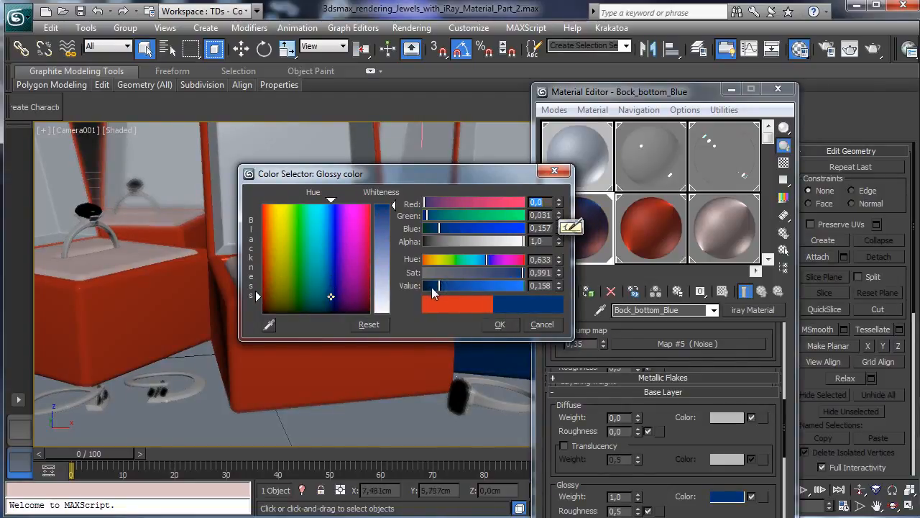
{"action": "left_click", "coordinate": [501, 324]}
Step: Copy the dark blue glossy colour onto the reflective coating colour of Bock_bottom_Blue
{"action": "right_click", "coordinate": [725, 495]}
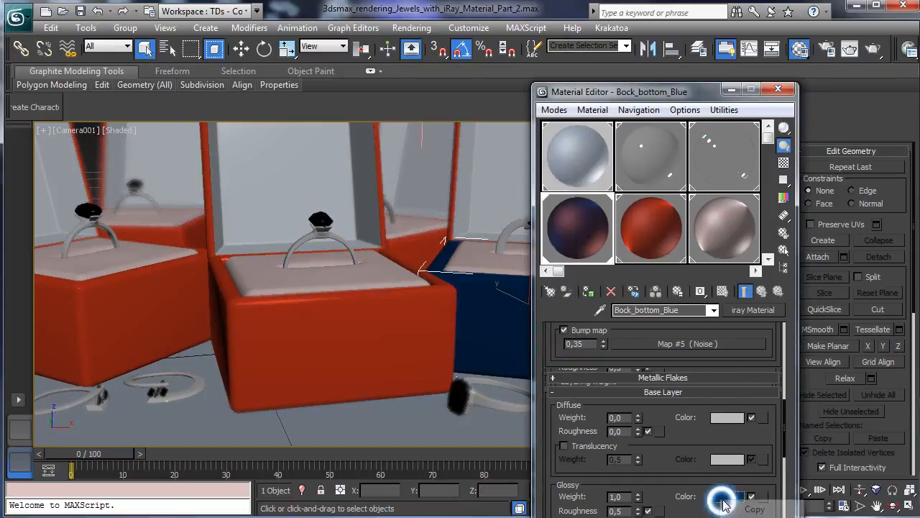
{"action": "left_click", "coordinate": [748, 509]}
{"action": "scroll", "coordinate": [701, 425], "scroll_direction": "up", "scroll_amount": 5}
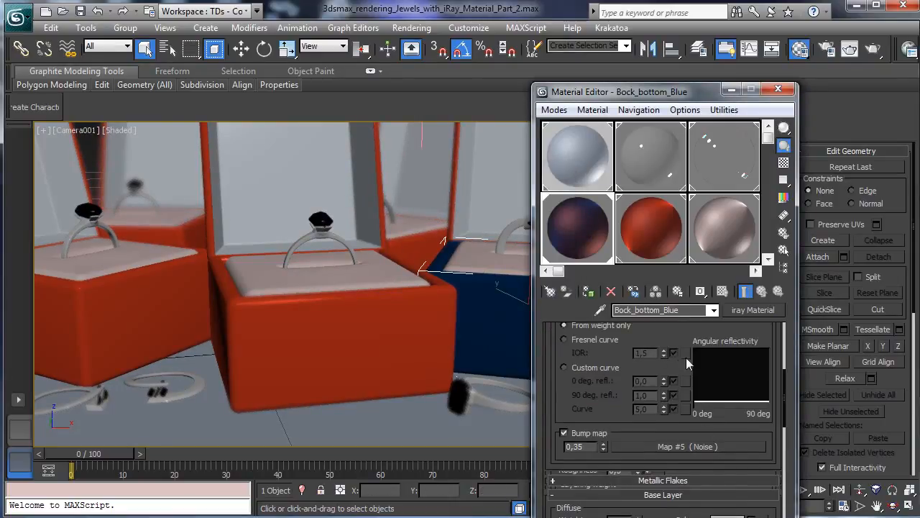
{"action": "scroll", "coordinate": [692, 410], "scroll_direction": "up", "scroll_amount": 5}
{"action": "right_click", "coordinate": [724, 447]}
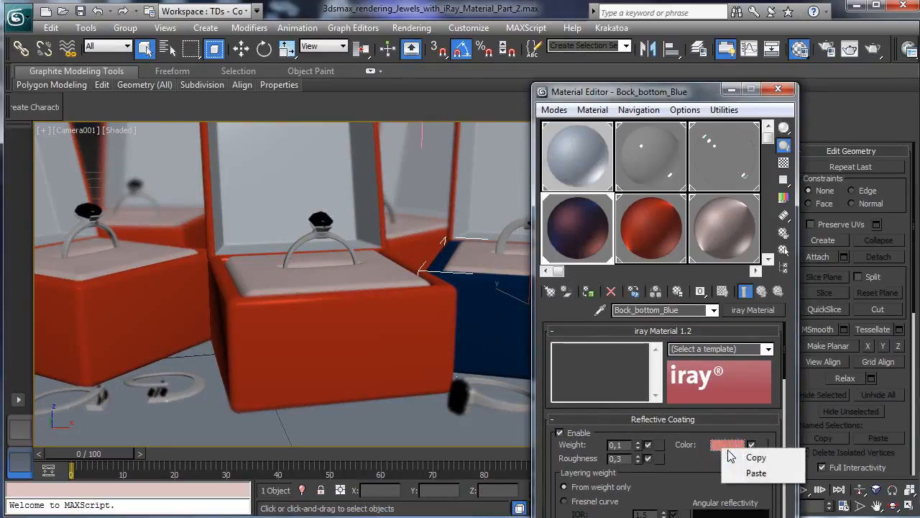
{"action": "left_click", "coordinate": [747, 474]}
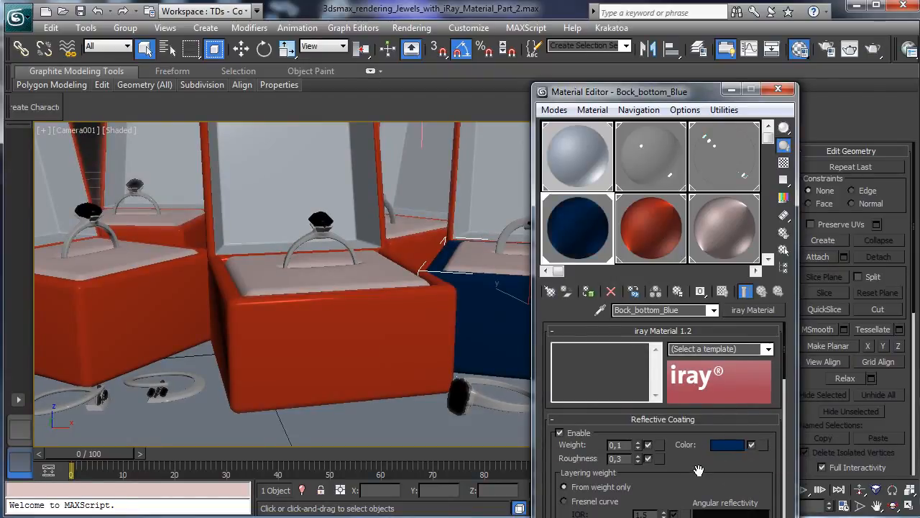
{"action": "scroll", "coordinate": [732, 423], "scroll_direction": "down", "scroll_amount": 4}
Step: Open the group of the rear-right box and assign Bock_bottom_Blue to its bottom part
{"action": "left_click_drag", "start_coordinate": [650, 95], "coordinate": [735, 100]}
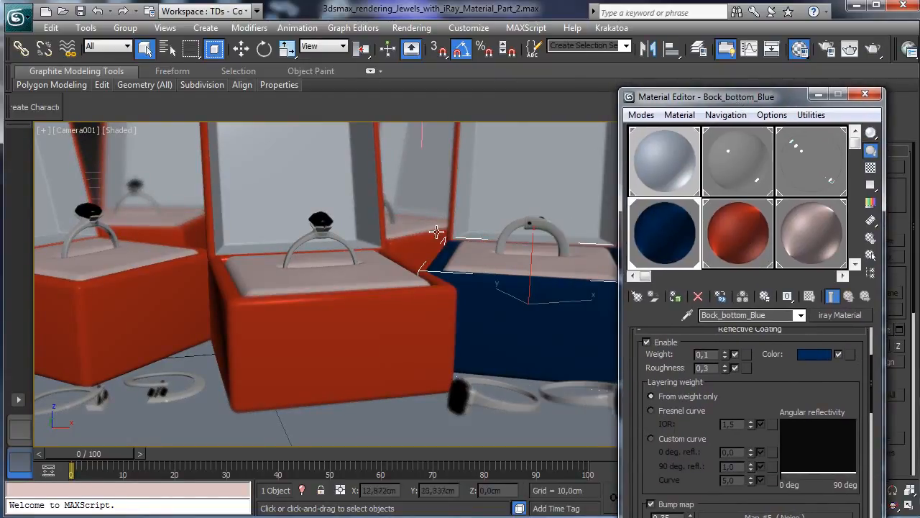
{"action": "left_click", "coordinate": [421, 237]}
{"action": "left_click", "coordinate": [123, 28]}
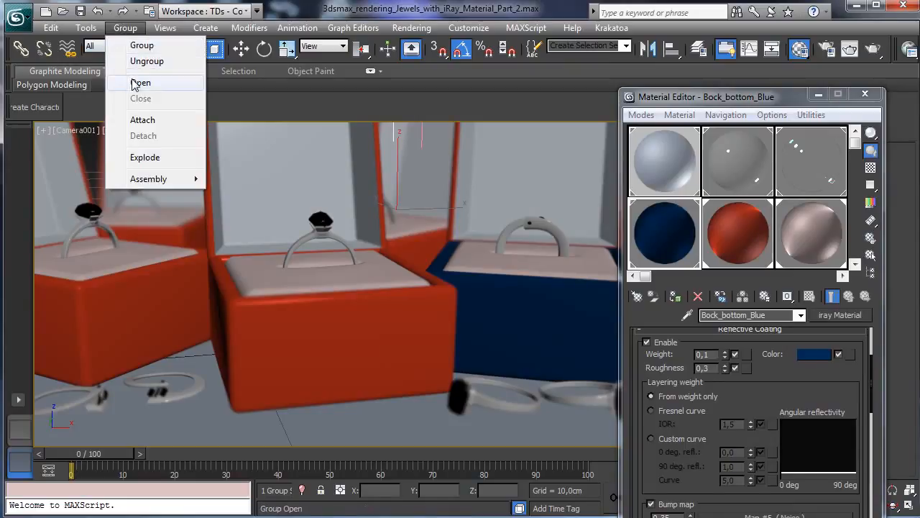
{"action": "left_click", "coordinate": [141, 82]}
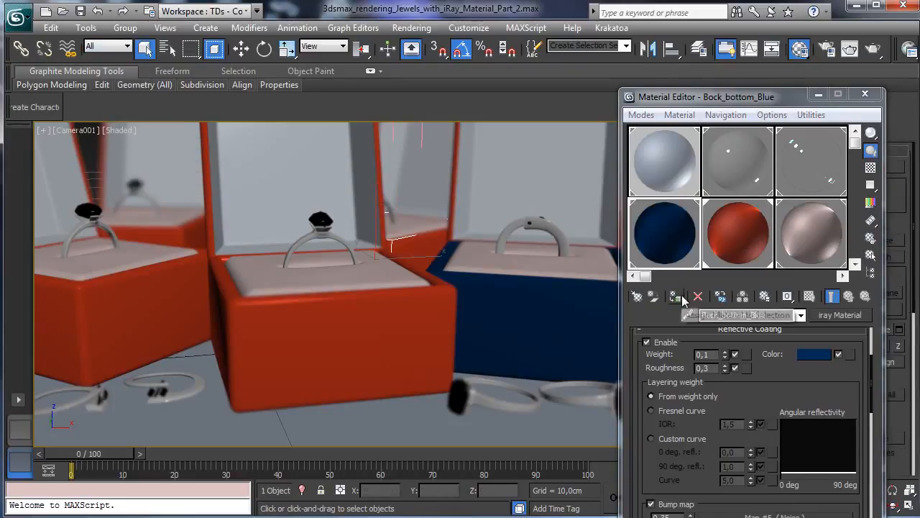
{"action": "left_click_drag", "start_coordinate": [727, 98], "coordinate": [210, 105]}
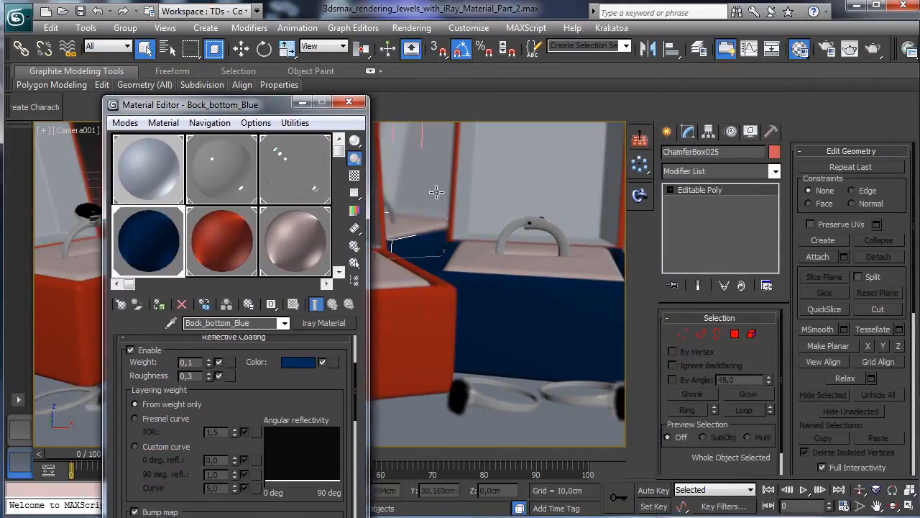
Step: Select the lid of the front-right box in an enlarged top view
{"action": "key", "text": "alt+w"}
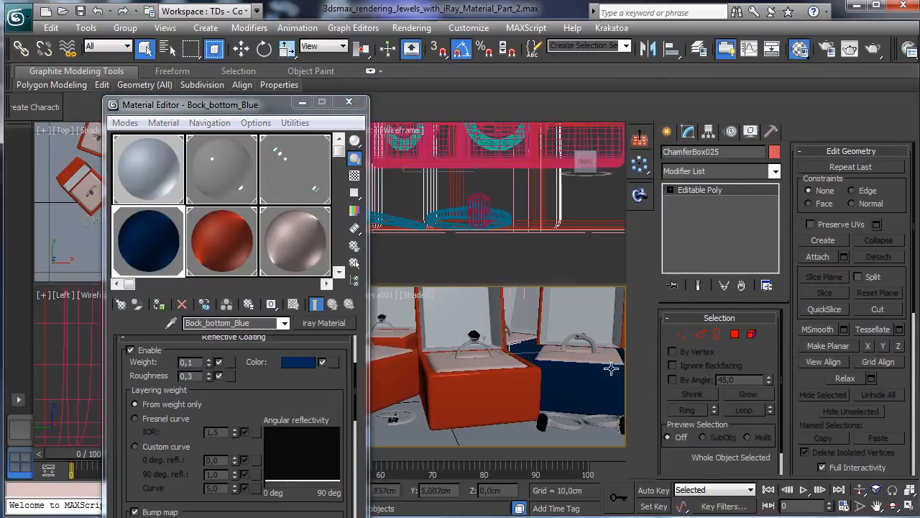
{"action": "left_click", "coordinate": [348, 102]}
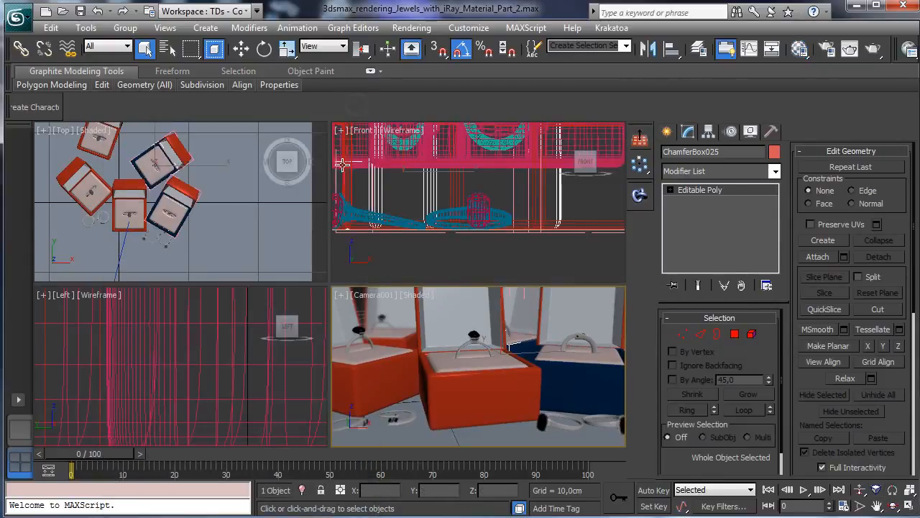
{"action": "left_click", "coordinate": [188, 188]}
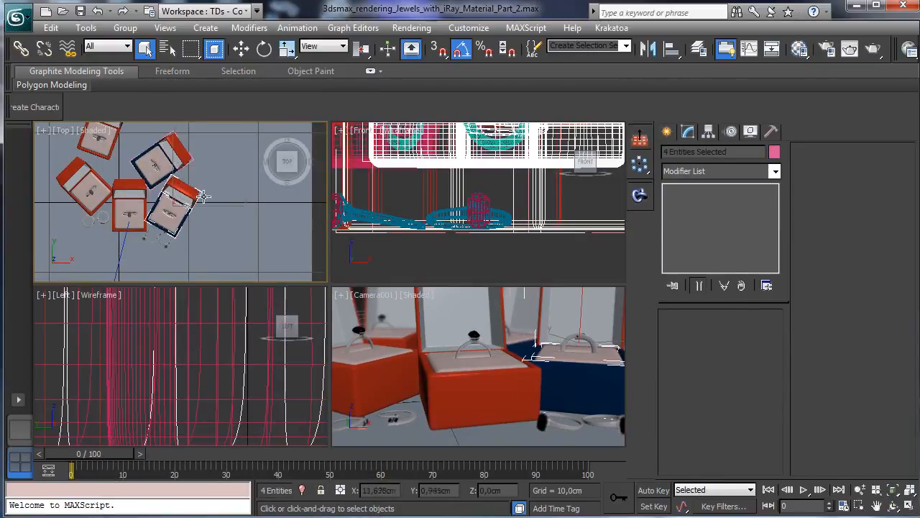
{"action": "left_click", "coordinate": [908, 506]}
{"action": "left_click", "coordinate": [334, 254]}
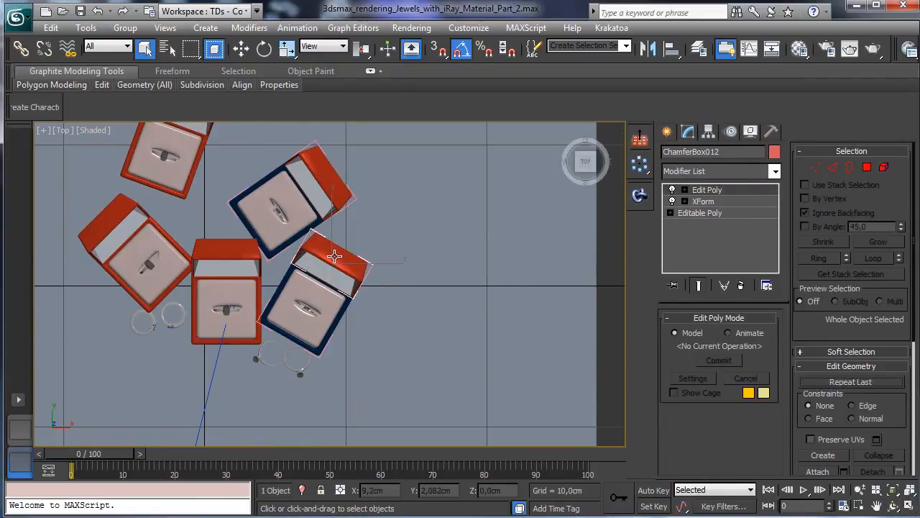
Step: Copy the Box Up material to an empty sample slot and name the copy Box Up_Blue
{"action": "left_click", "coordinate": [800, 48]}
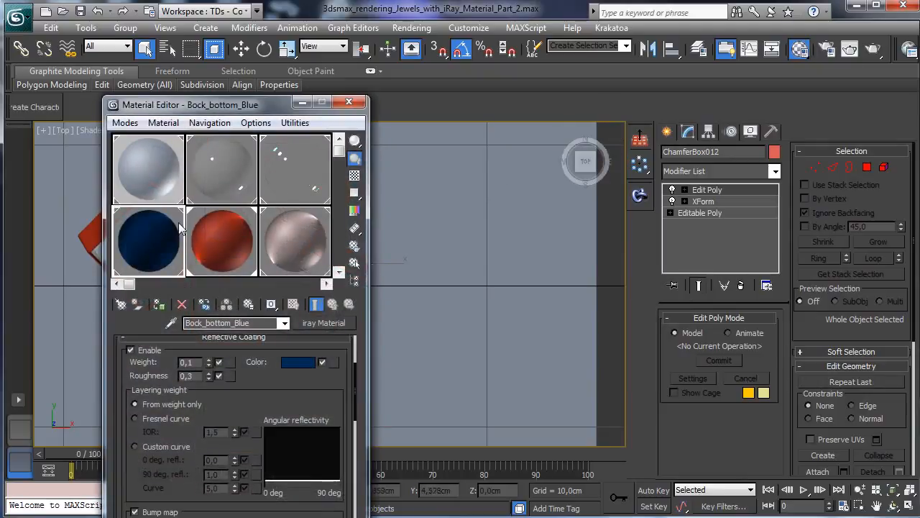
{"action": "left_click", "coordinate": [214, 242]}
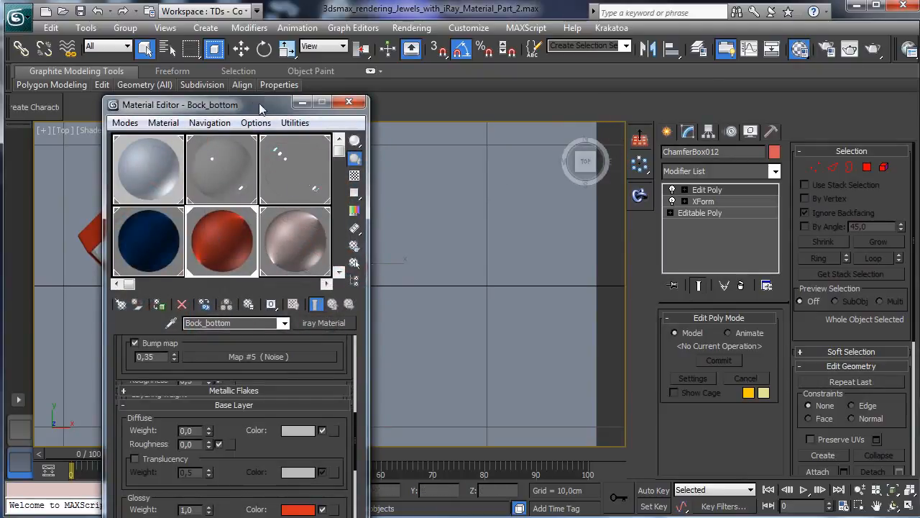
{"action": "left_click_drag", "start_coordinate": [257, 108], "coordinate": [723, 107]}
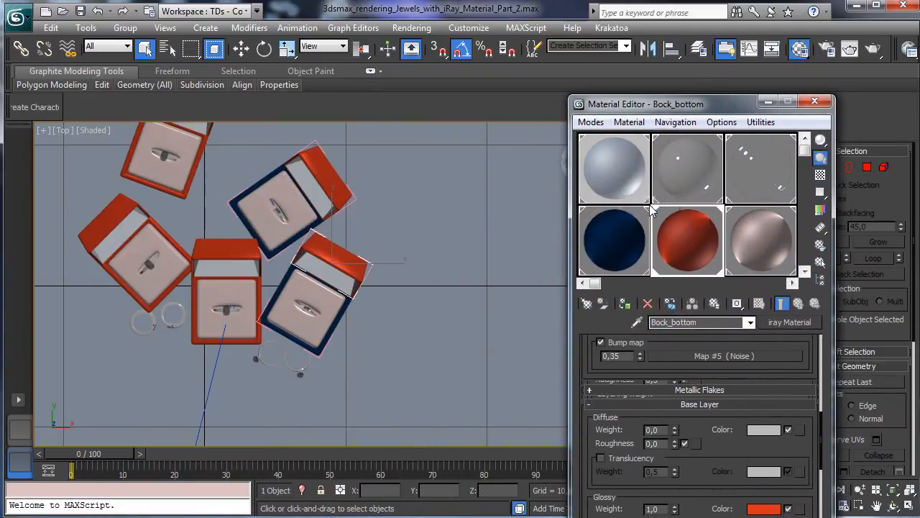
{"action": "left_click_drag", "start_coordinate": [650, 206], "coordinate": [647, 128]}
{"action": "left_click", "coordinate": [630, 238]}
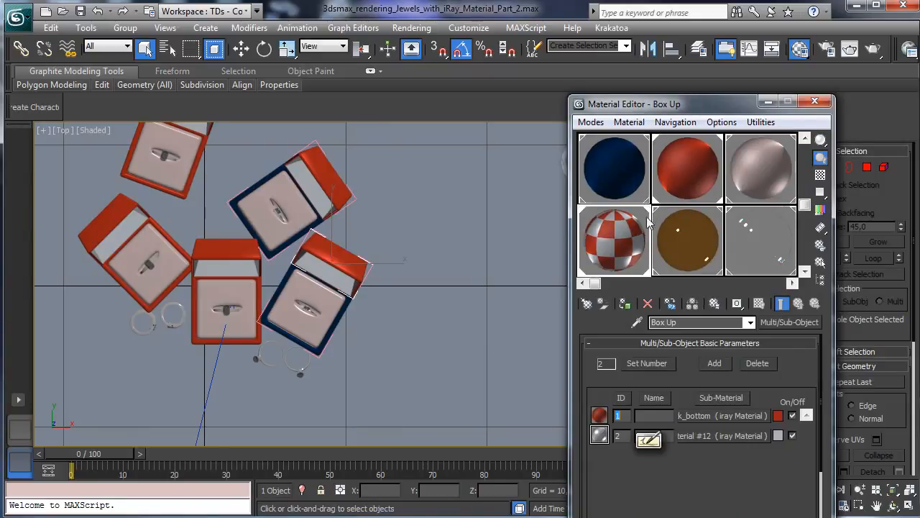
{"action": "left_click_drag", "start_coordinate": [649, 206], "coordinate": [653, 158]}
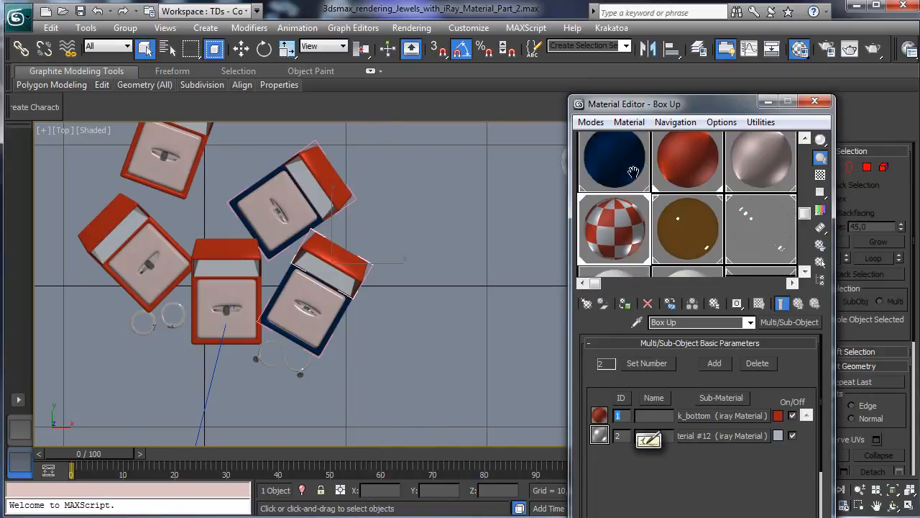
{"action": "left_click", "coordinate": [633, 260]}
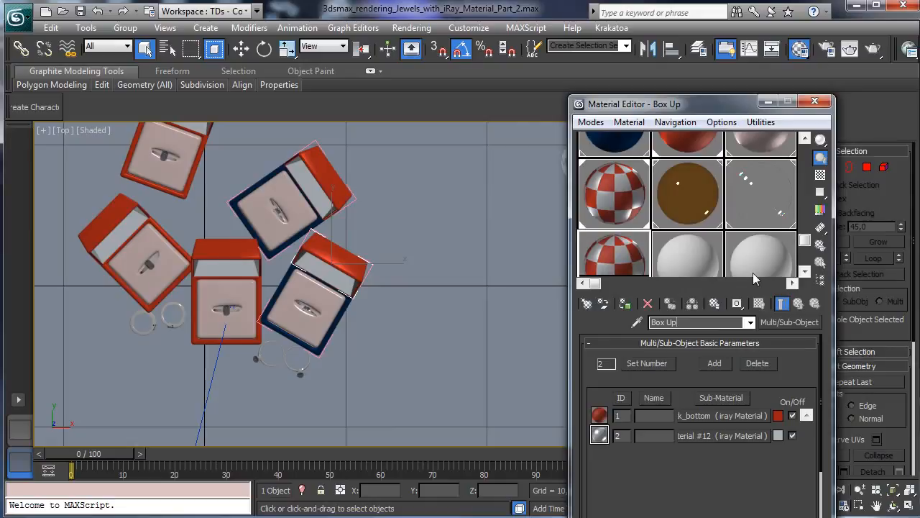
{"action": "type", "text": "_Bluee"}
{"action": "key", "text": "BackSpace"}
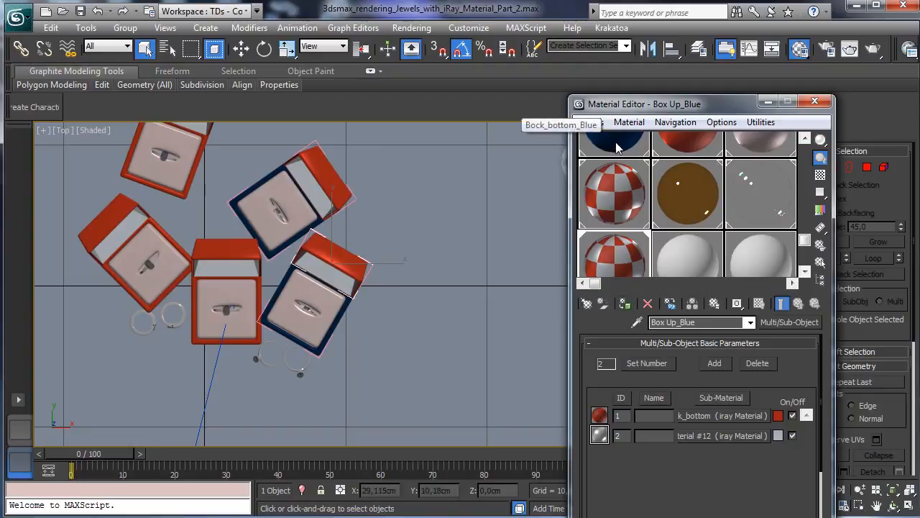
Step: Instance Bock_bottom_Blue as sub-material 1 of Box Up_Blue and have both right-hand box lids use Box Up_Blue
{"action": "left_click_drag", "start_coordinate": [616, 141], "coordinate": [693, 417]}
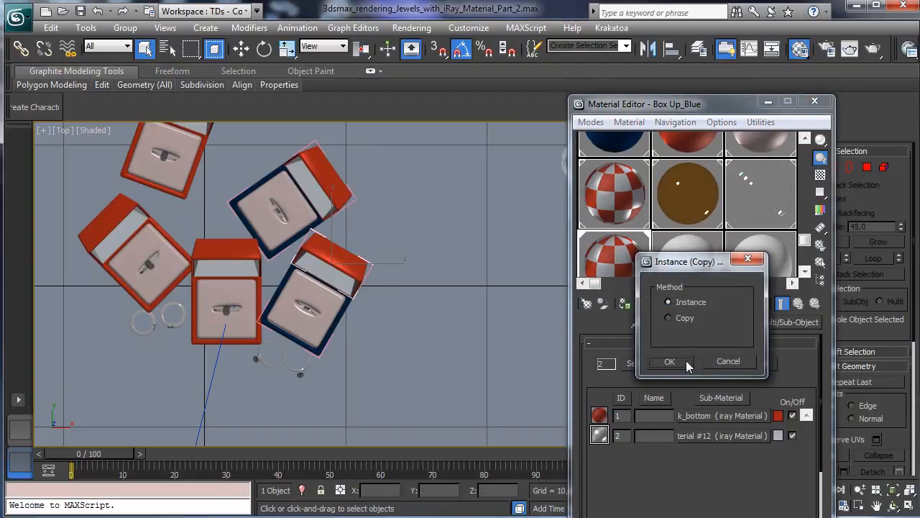
{"action": "left_click", "coordinate": [669, 361]}
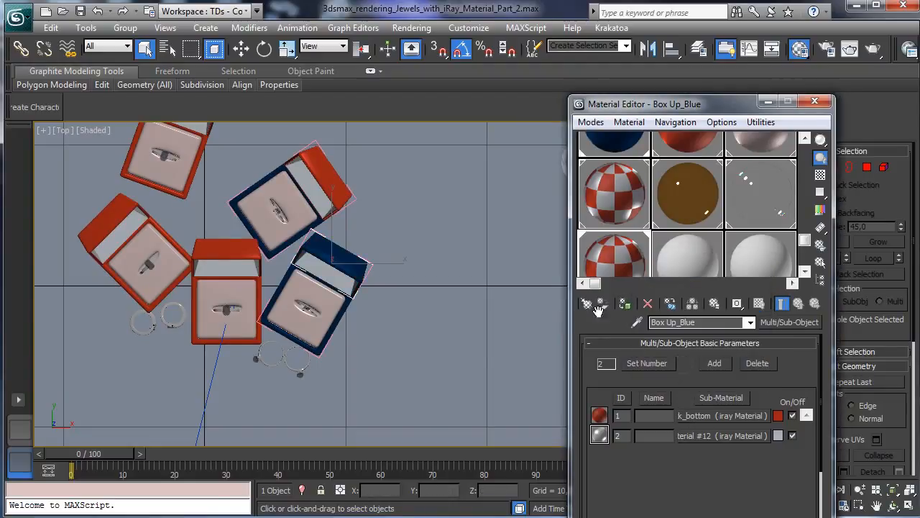
{"action": "left_click", "coordinate": [332, 178]}
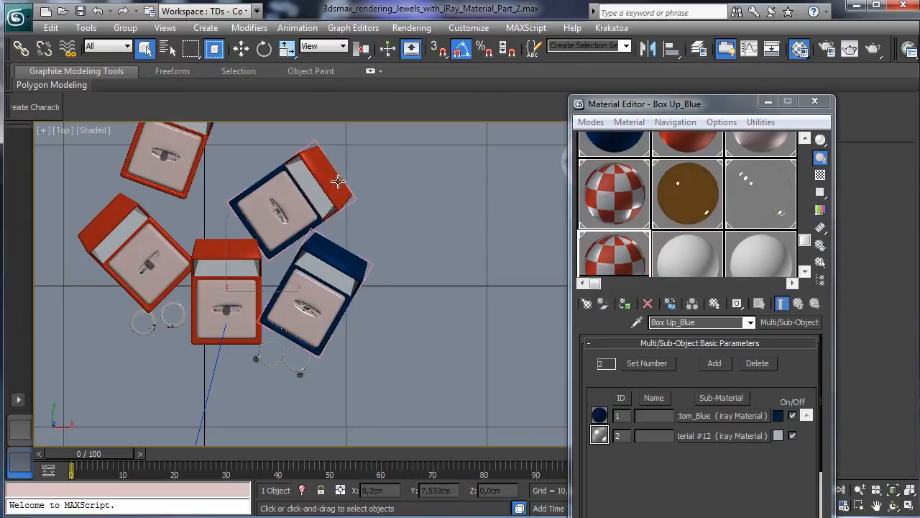
{"action": "left_click", "coordinate": [625, 302]}
{"action": "left_click", "coordinate": [815, 101]}
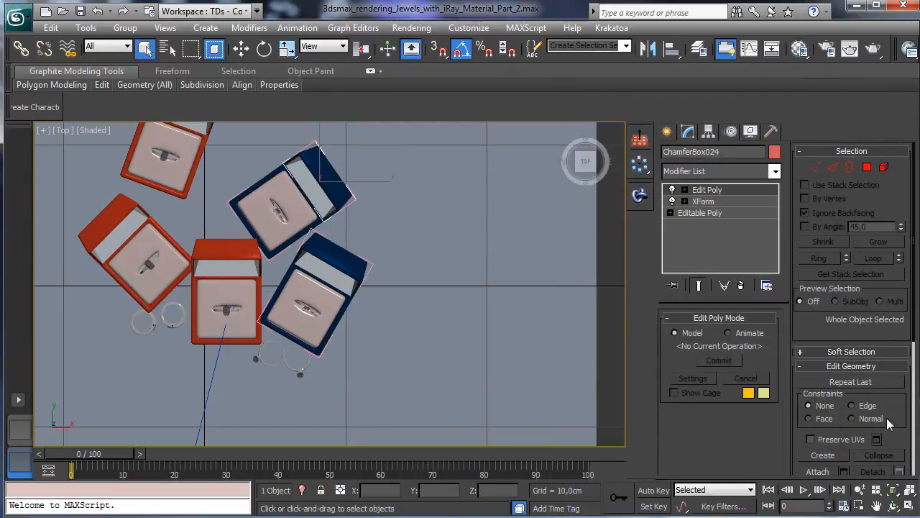
Step: Render a region of the Camera001 view that extends from the central ring to the image's lower-right corner
{"action": "left_click", "coordinate": [910, 506]}
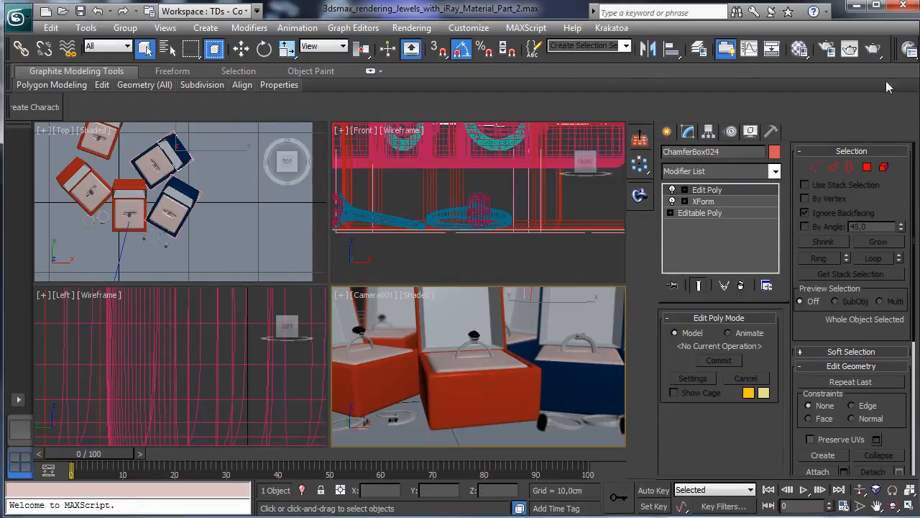
{"action": "left_click", "coordinate": [850, 48]}
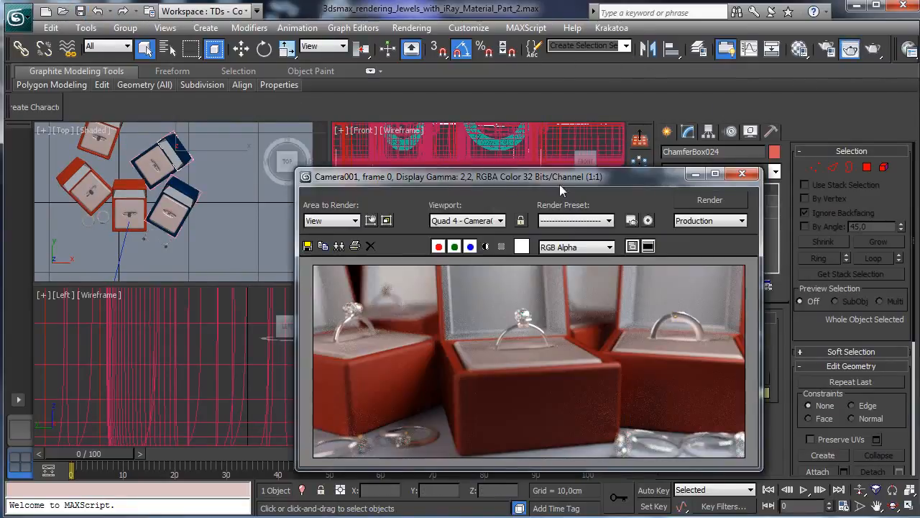
{"action": "left_click", "coordinate": [371, 220]}
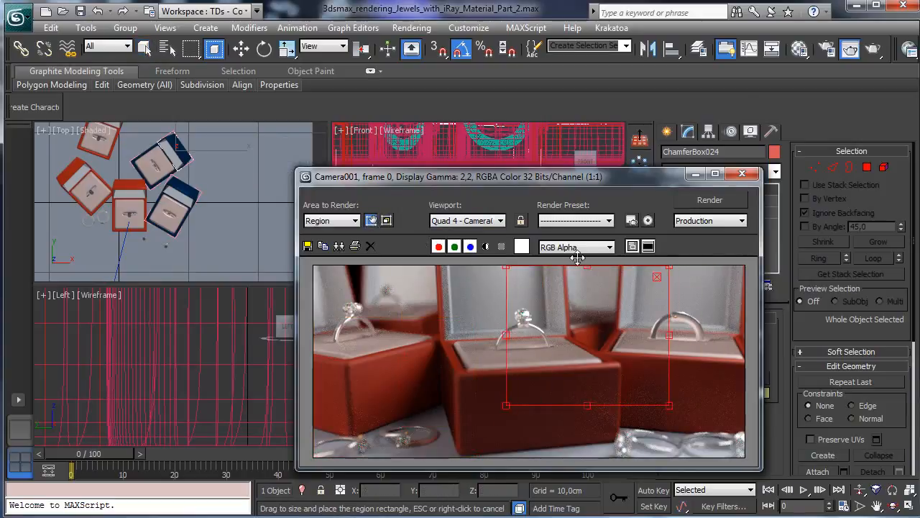
{"action": "left_click_drag", "start_coordinate": [678, 407], "coordinate": [744, 456]}
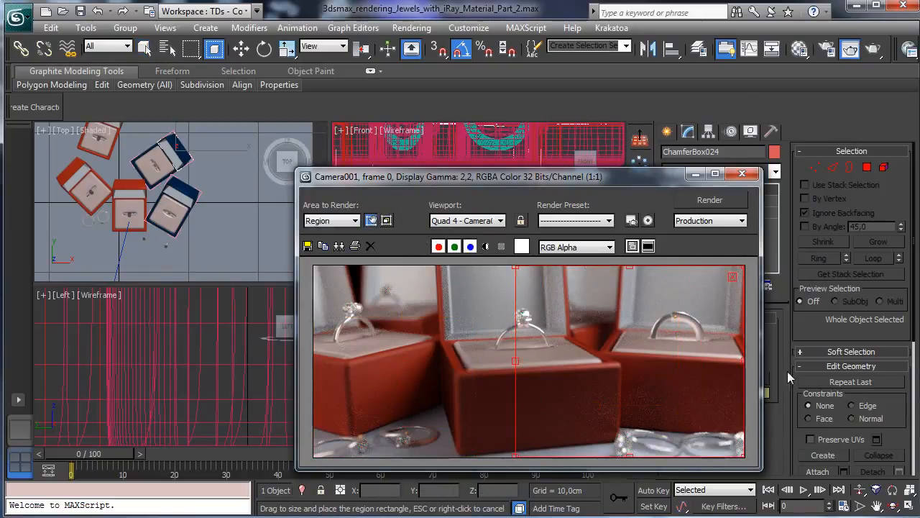
{"action": "left_click", "coordinate": [710, 200]}
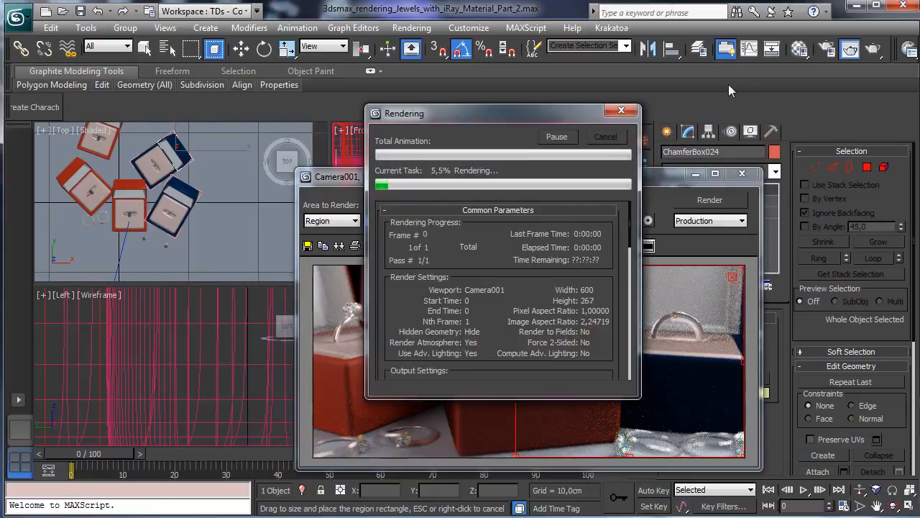
Step: Brighten the reflective coating colour of Bock_bottom_Blue slightly by raising its value
{"action": "left_click", "coordinate": [800, 49]}
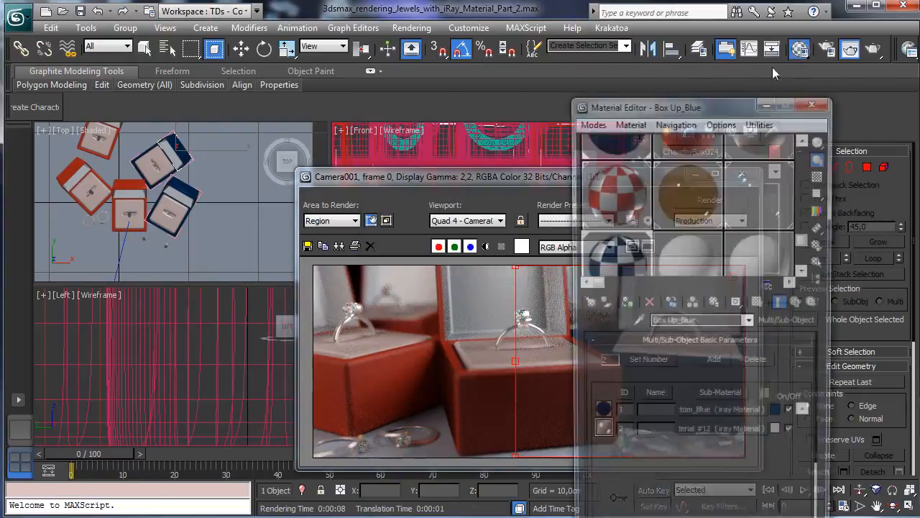
{"action": "left_click", "coordinate": [761, 416]}
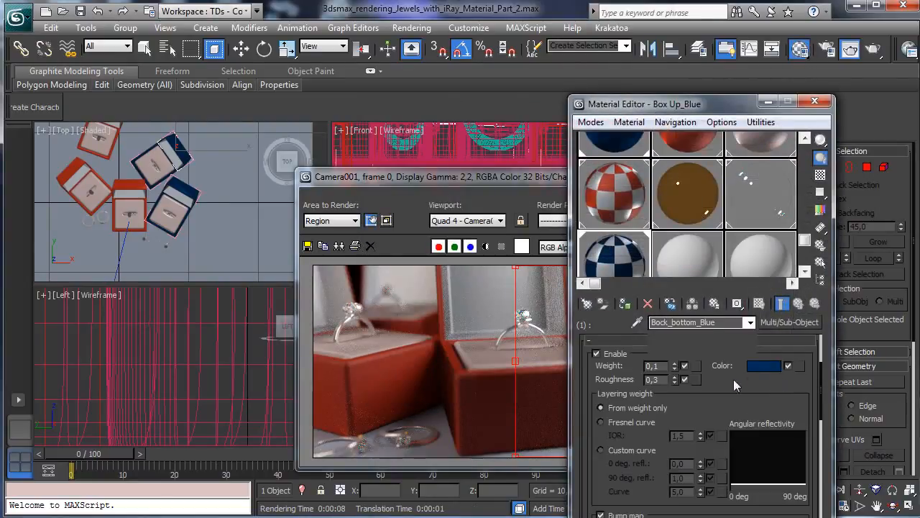
{"action": "left_click", "coordinate": [764, 366]}
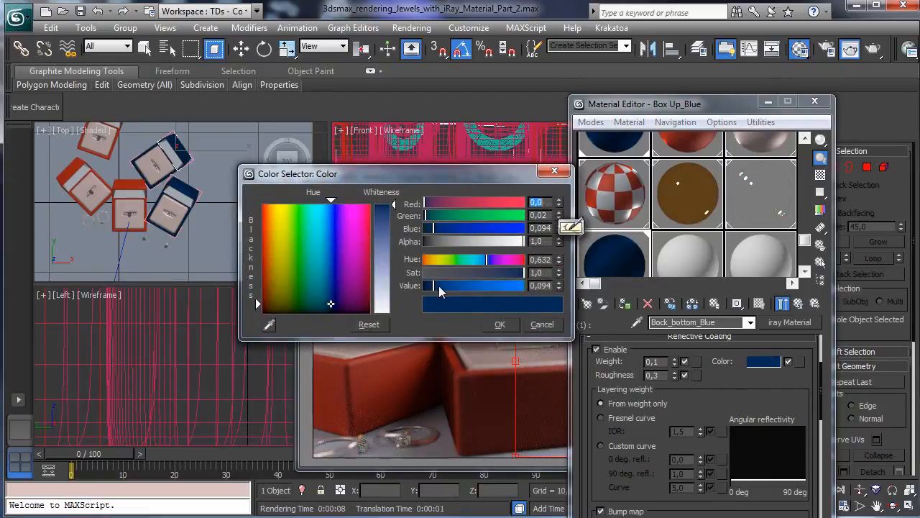
{"action": "left_click_drag", "start_coordinate": [439, 285], "coordinate": [450, 291]}
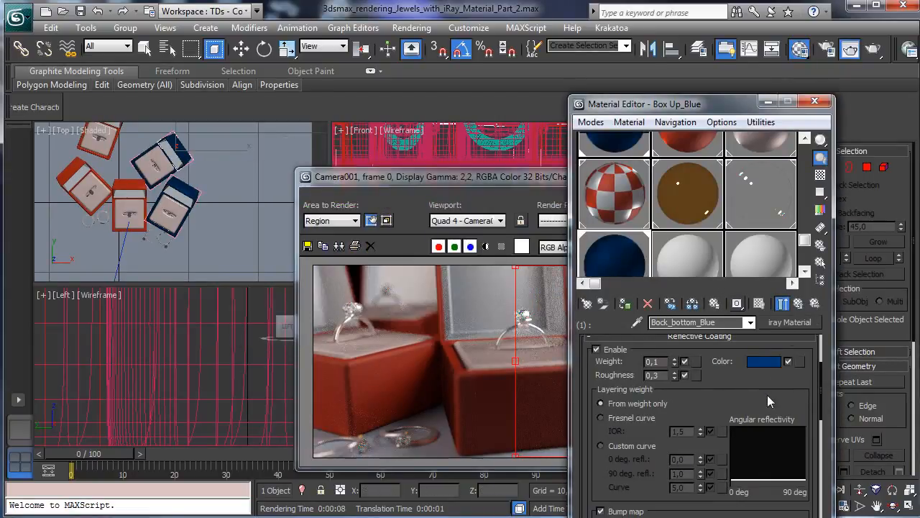
{"action": "left_click_drag", "start_coordinate": [764, 395], "coordinate": [736, 198]}
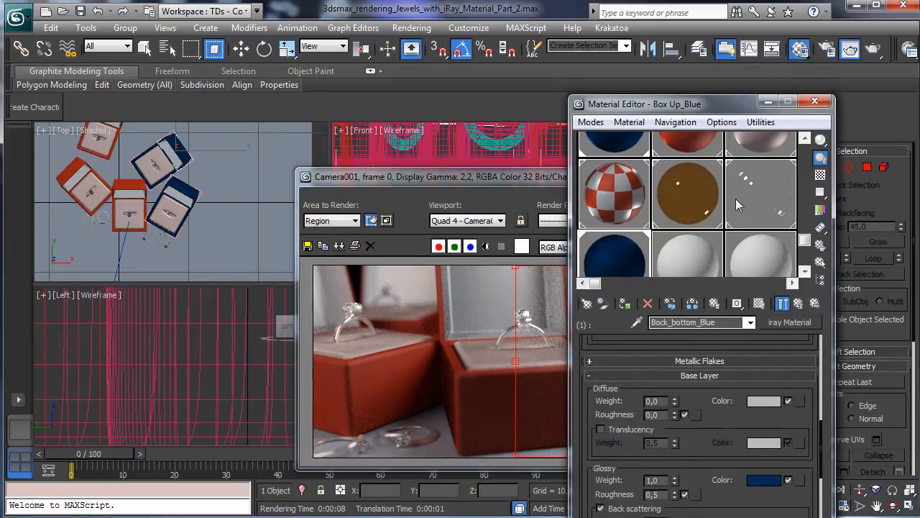
{"action": "left_click", "coordinate": [826, 105]}
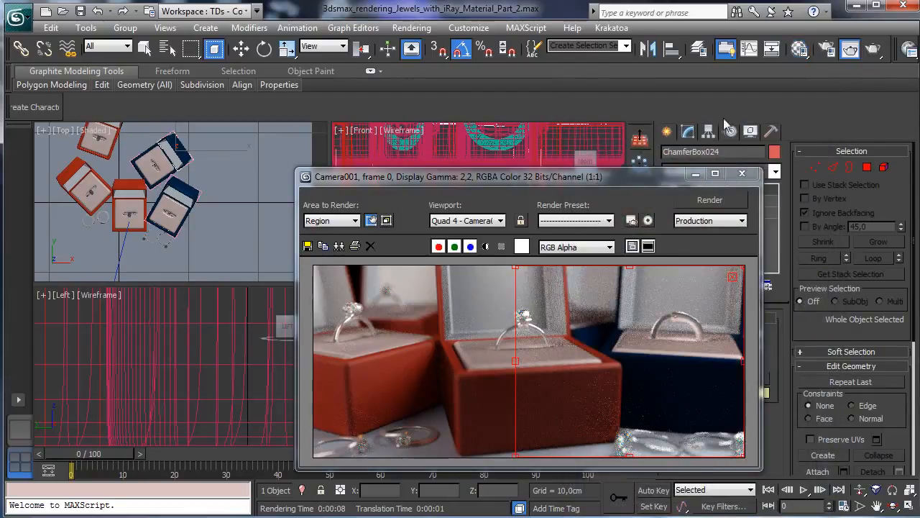
Step: Set the area to render to View and move the rendered frame window away from the camera view
{"action": "left_click", "coordinate": [345, 220]}
{"action": "left_click", "coordinate": [332, 235]}
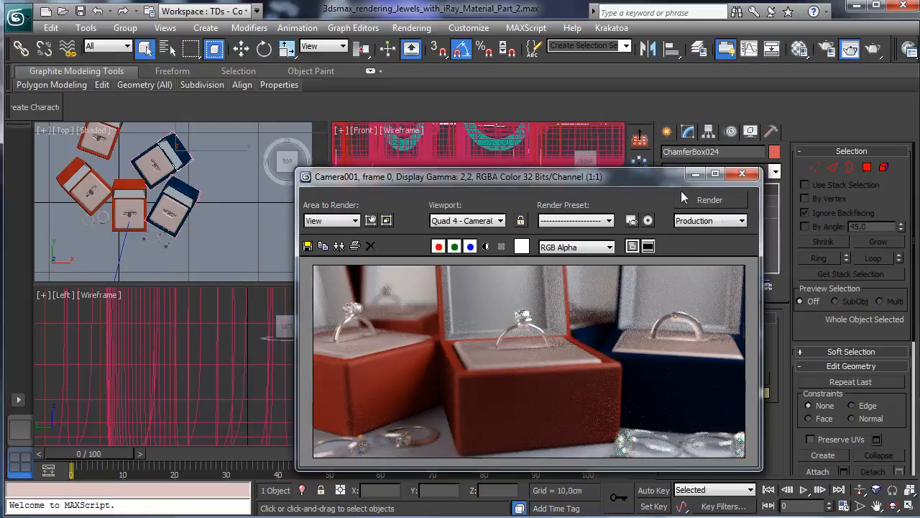
{"action": "left_click_drag", "start_coordinate": [526, 181], "coordinate": [251, 117]}
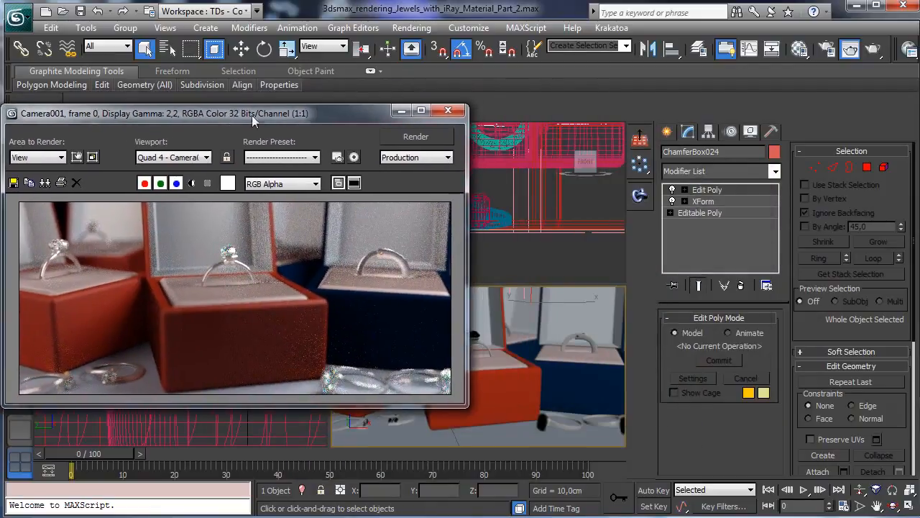
Step: Raise the depth-of-field f-Stop of Camera001 first to 7 and finally to 9, and render the full camera view
{"action": "left_click", "coordinate": [363, 310]}
{"action": "left_click", "coordinate": [363, 310]}
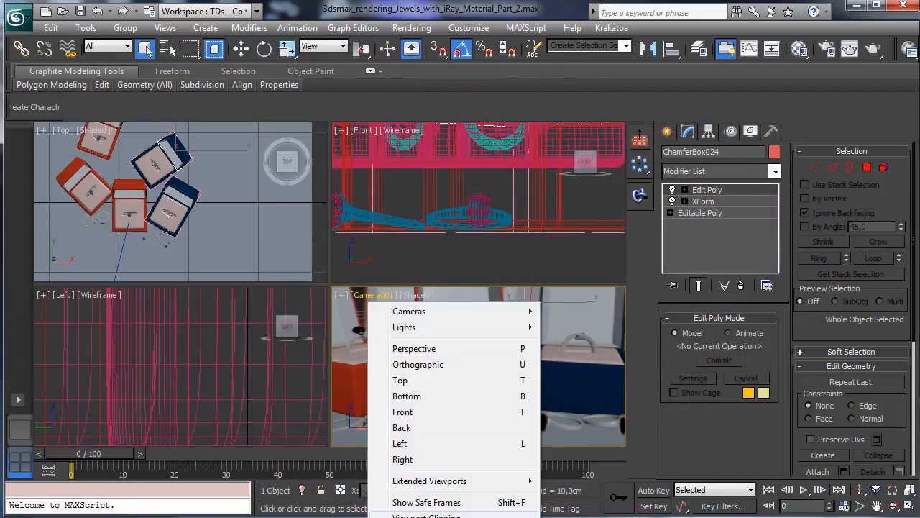
{"action": "left_click", "coordinate": [392, 513]}
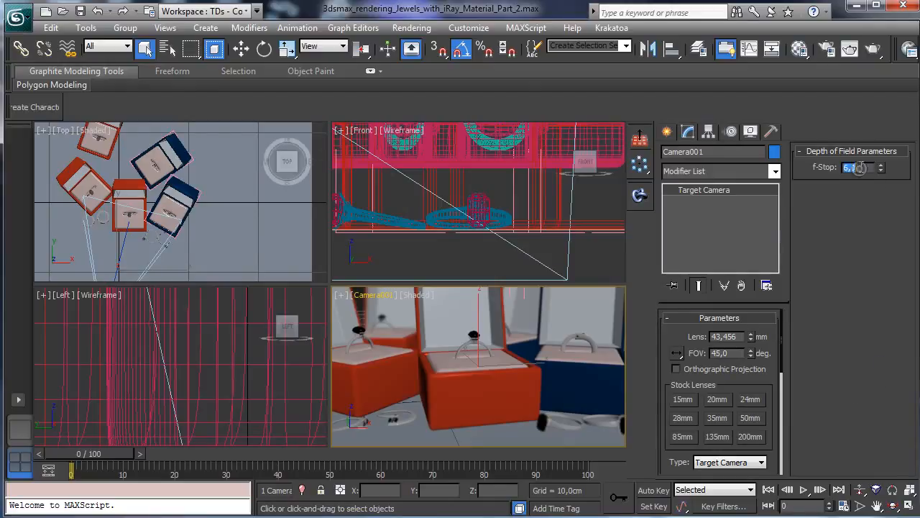
{"action": "double_click", "coordinate": [851, 167]}
{"action": "left_click", "coordinate": [910, 506]}
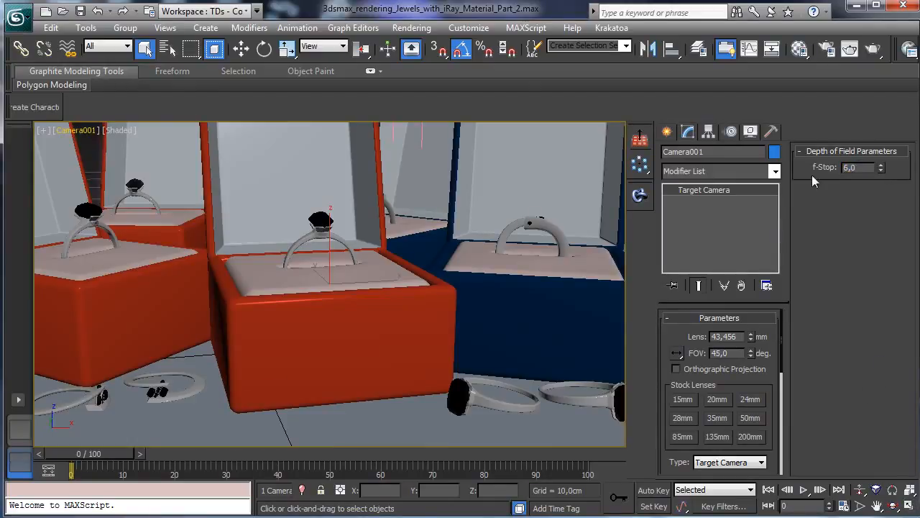
{"action": "left_click_drag", "start_coordinate": [860, 168], "coordinate": [785, 167]}
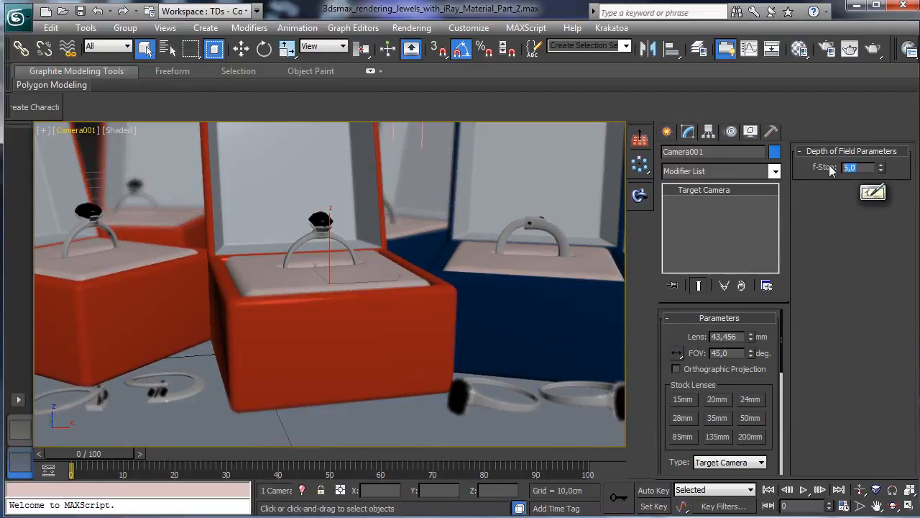
{"action": "type", "text": "7"}
{"action": "key", "text": "Return"}
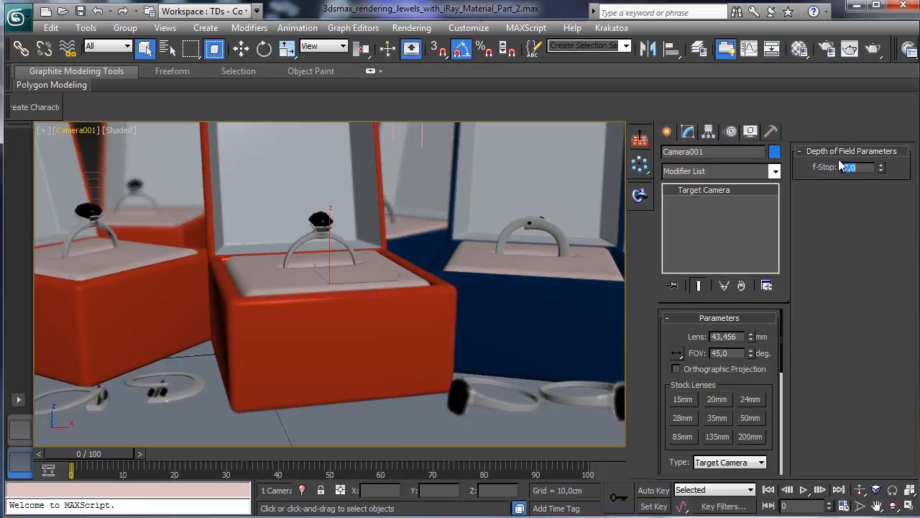
{"action": "type", "text": "9"}
{"action": "key", "text": "Return"}
{"action": "left_click", "coordinate": [850, 48]}
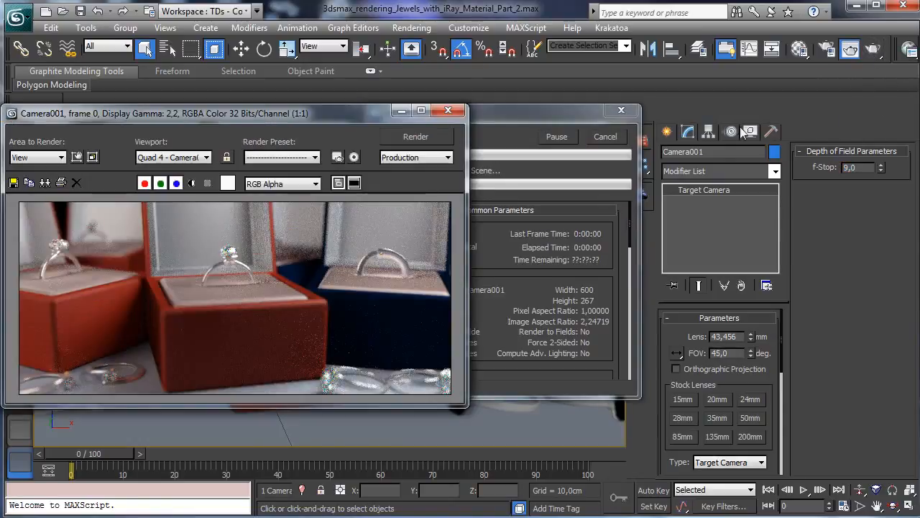